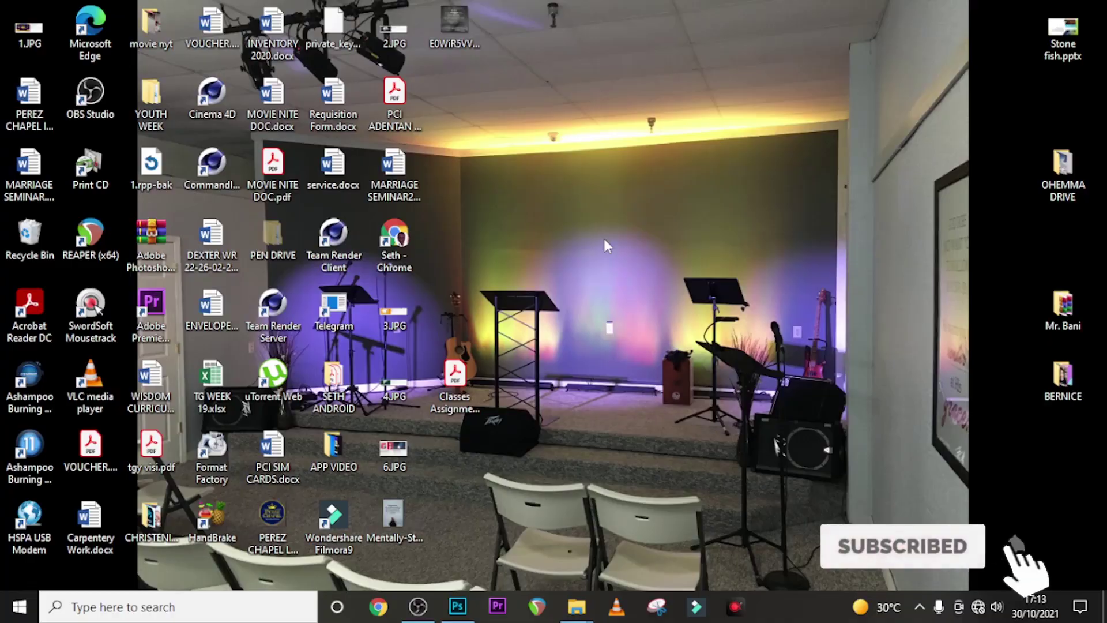
# Switch to Photoshop and start a new document at 1500 x 1500 pixels, 72 pixels/inch, RGB Color with white background.
pyautogui.click(456, 609)
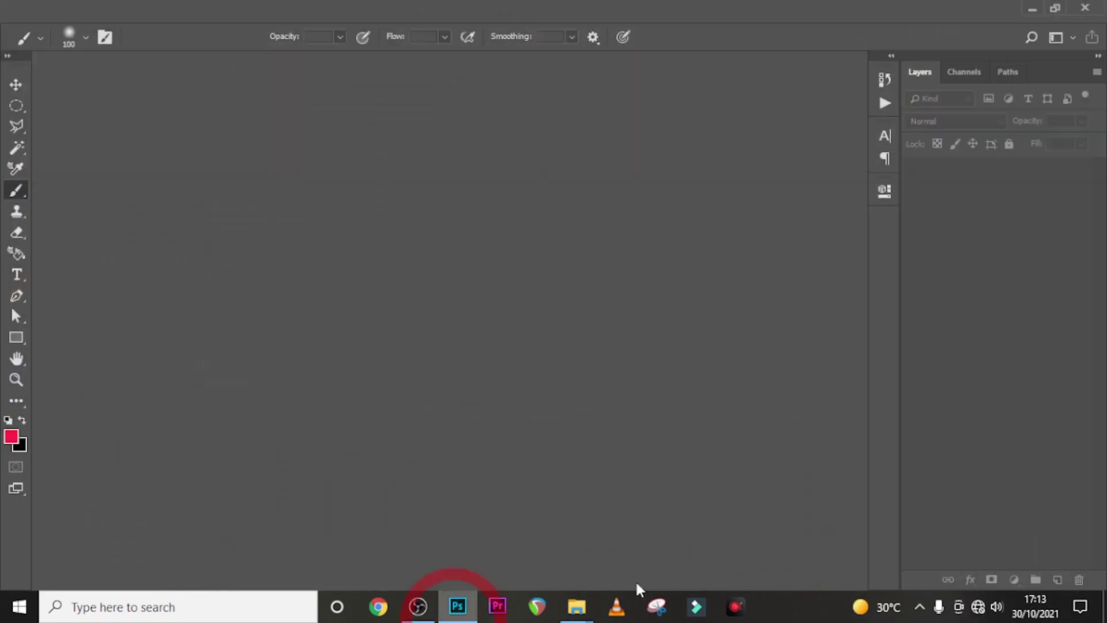
pyautogui.click(41, 10)
pyautogui.click(67, 29)
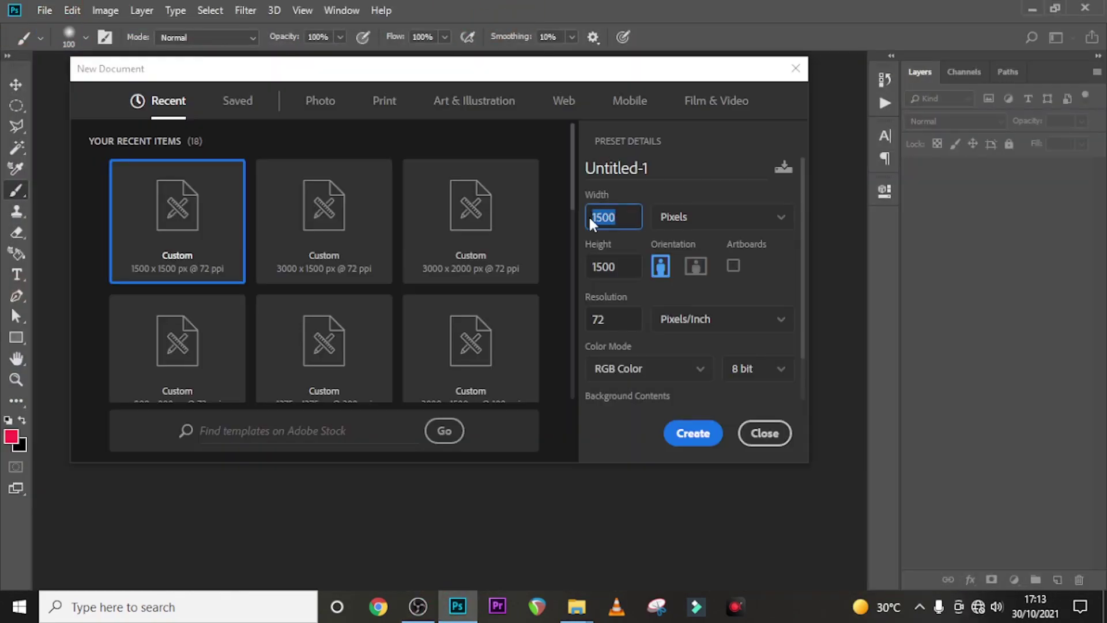
pyautogui.moveTo(615, 268); pyautogui.dragTo(590, 266)
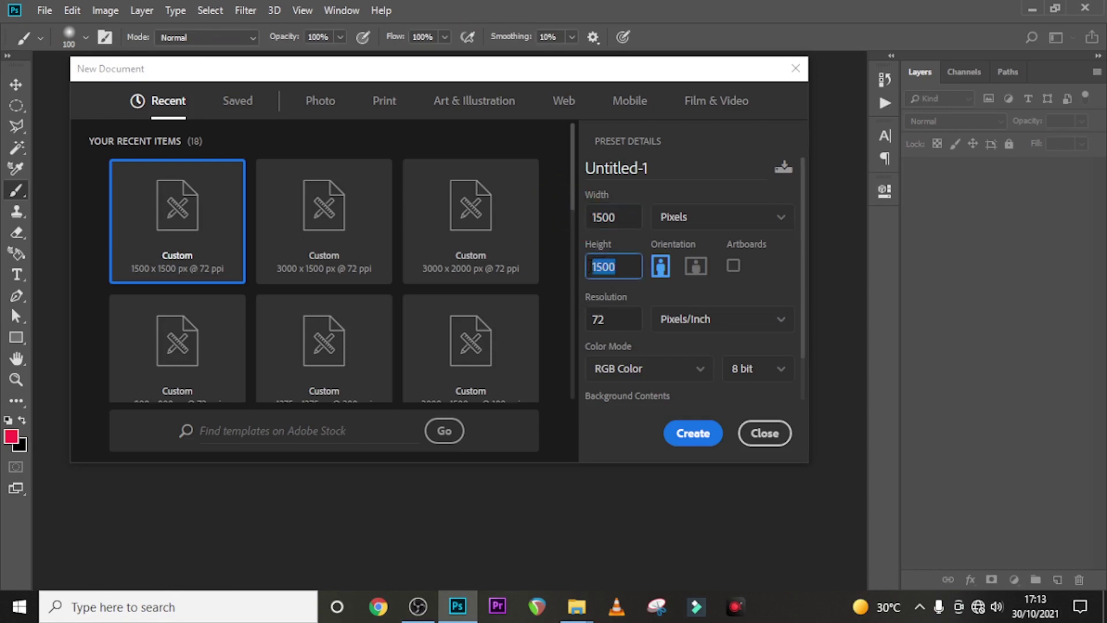
pyautogui.moveTo(614, 319); pyautogui.dragTo(596, 317)
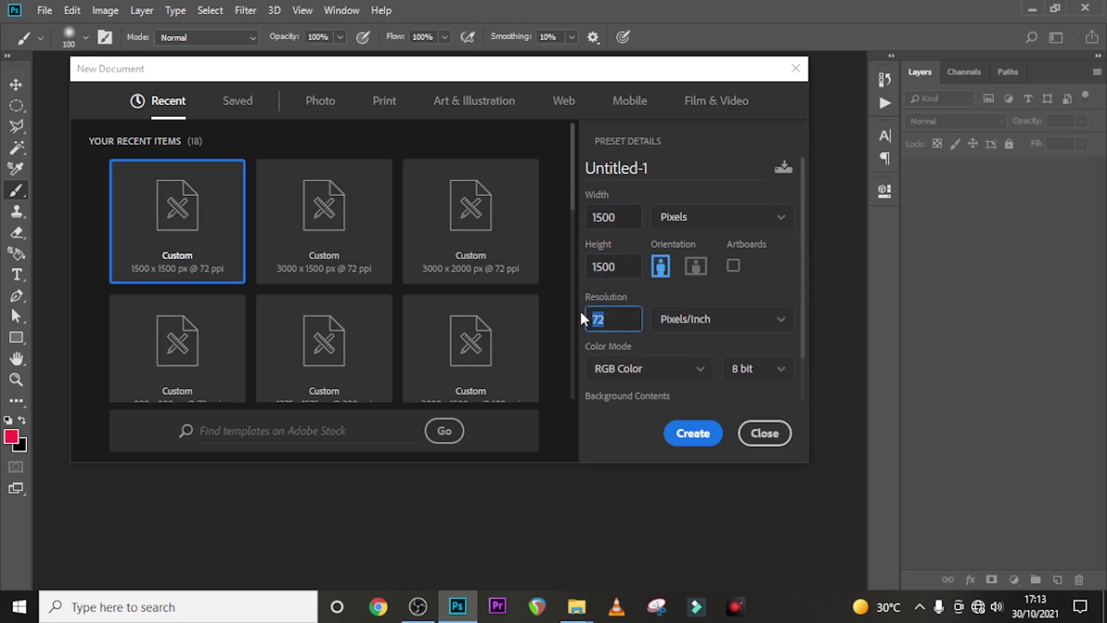
pyautogui.scroll(-1, 616, 388)
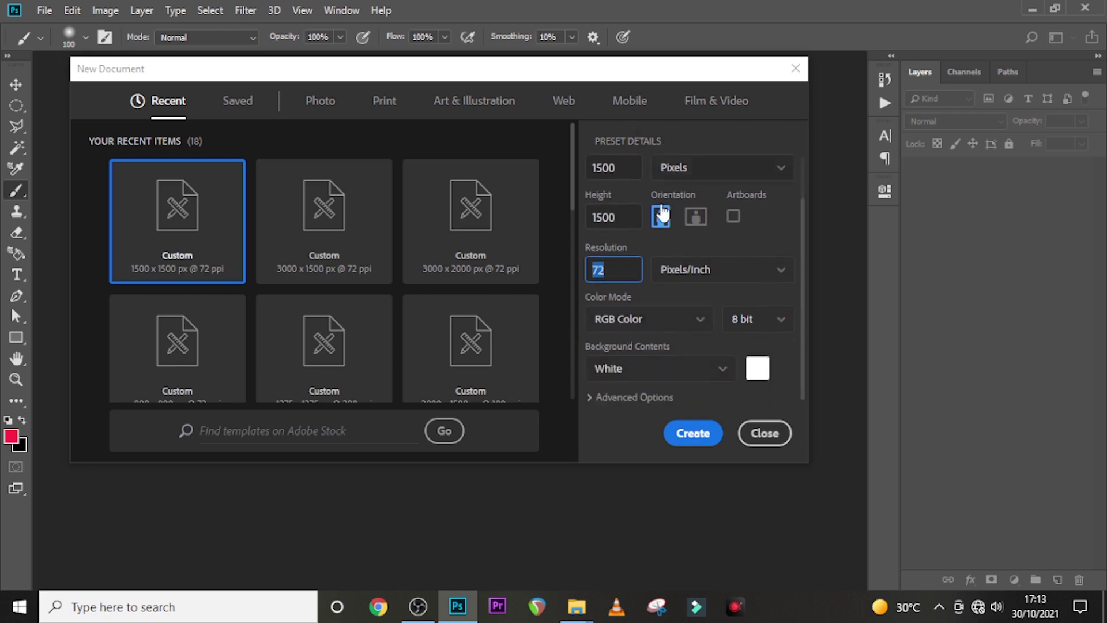
pyautogui.scroll(1, 663, 213)
# Name the new document CHRISTMAS CAROLS FLYER and create it.
pyautogui.click(652, 169)
pyautogui.write('CHRISTM,A')
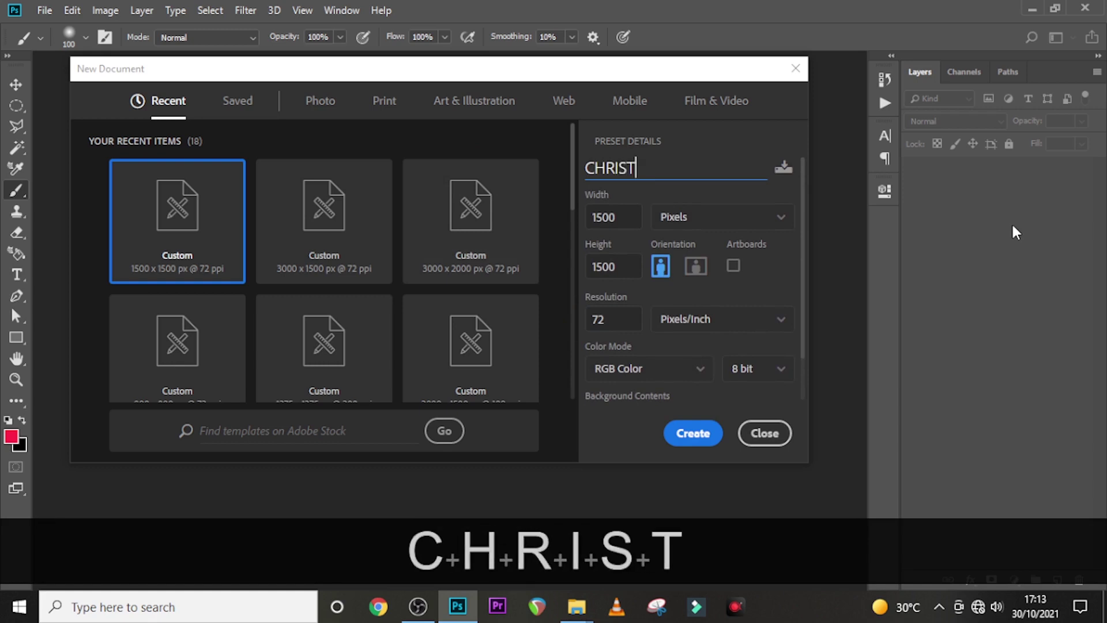
pyautogui.press('BackSpace')
pyautogui.press('BackSpace')
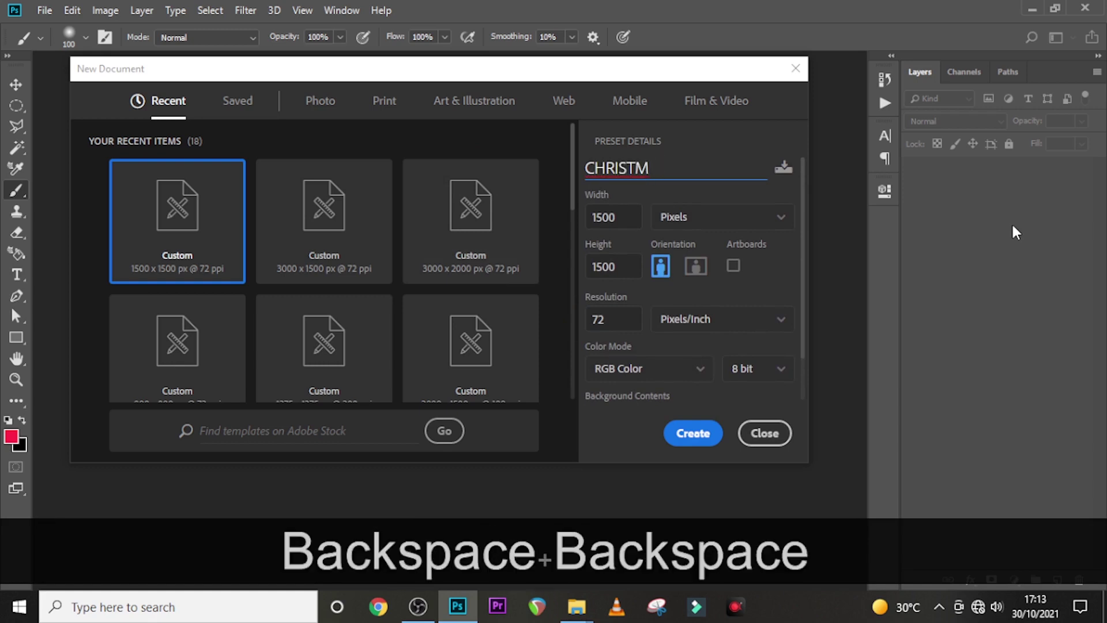
pyautogui.write('AS C')
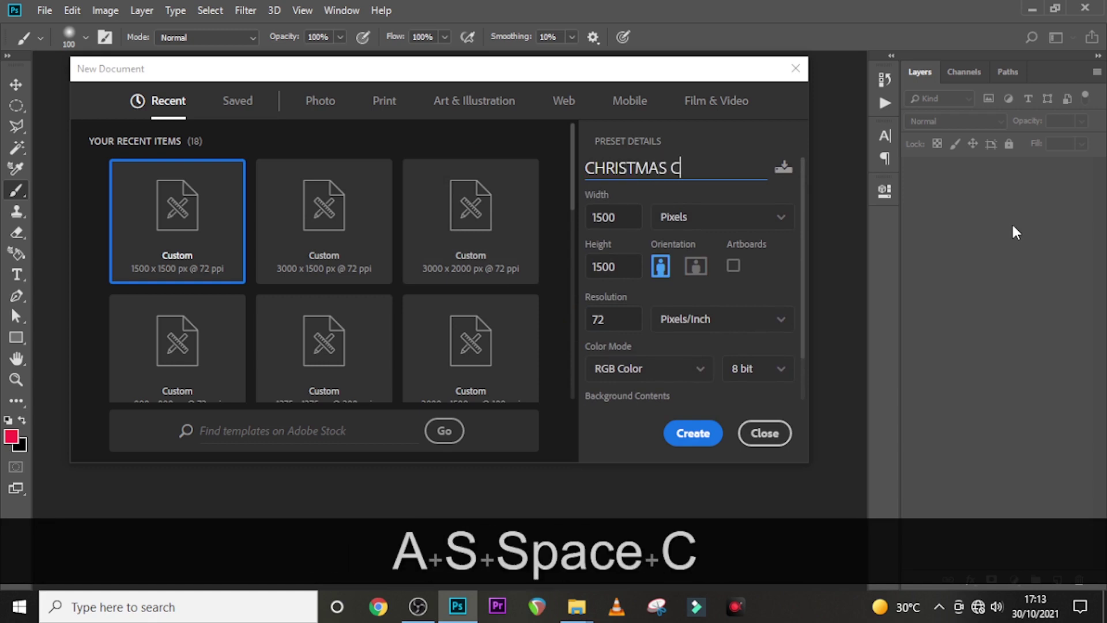
pyautogui.write('AROLS FLY')
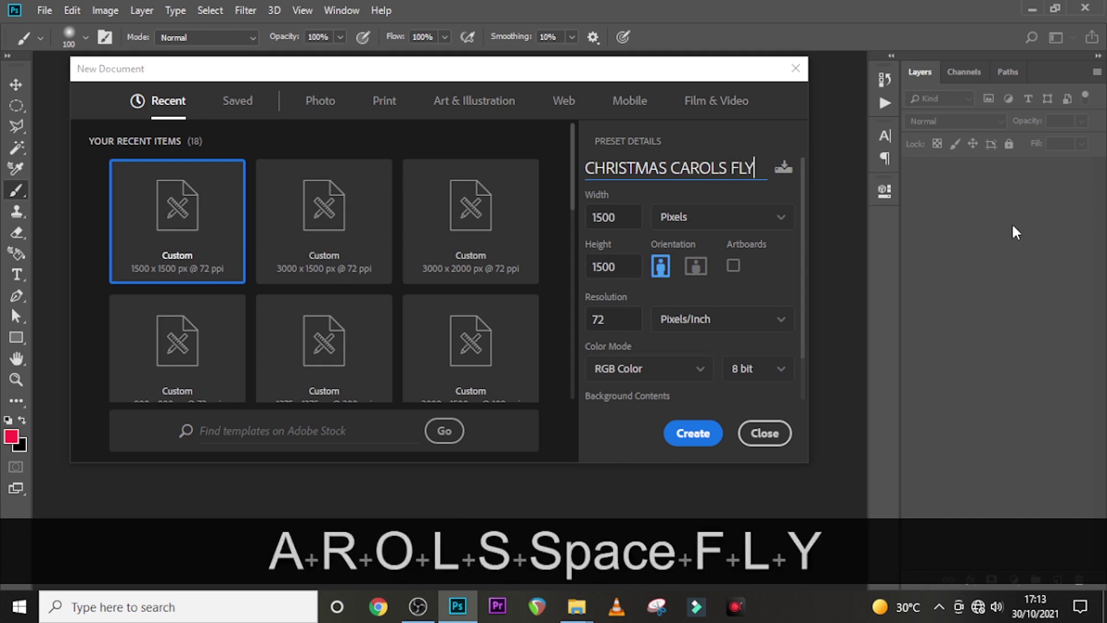
pyautogui.write('ER')
pyautogui.click(683, 440)
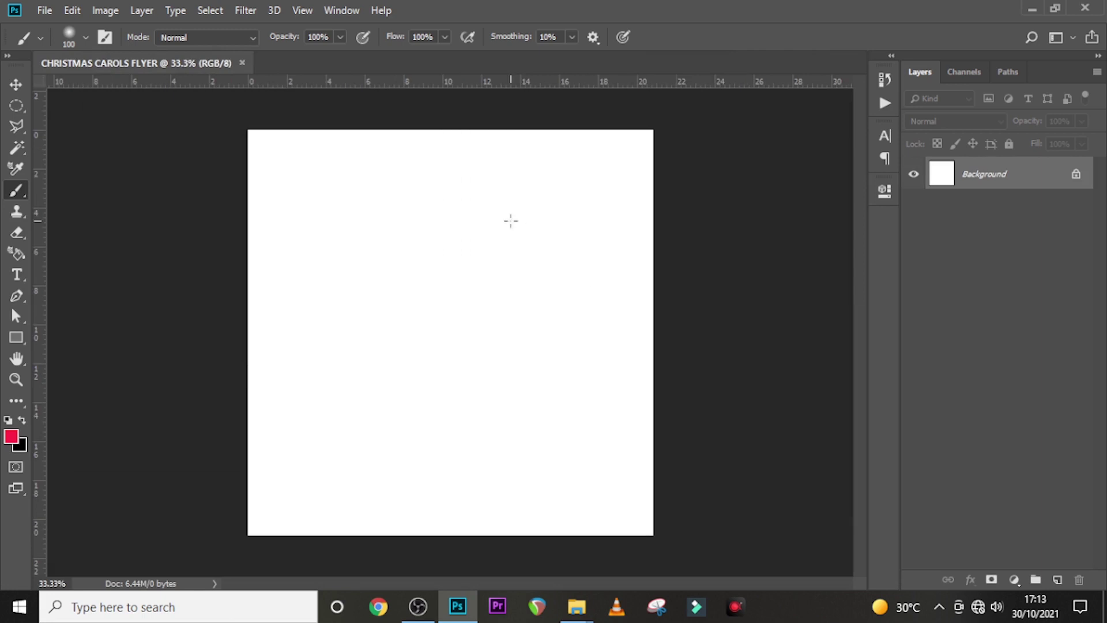
# Add a vertical and a horizontal guide crossing at the centre of the canvas.
pyautogui.moveTo(49, 246); pyautogui.dragTo(457, 240)
pyautogui.moveTo(459, 84); pyautogui.dragTo(456, 331)
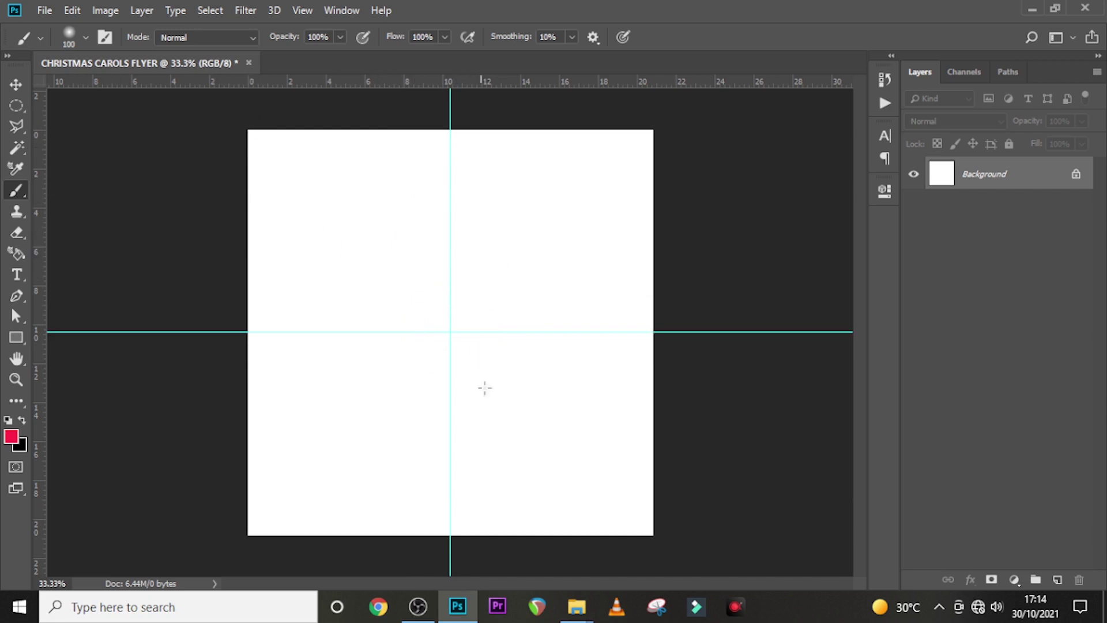
# Place the red starry image 617c1377c4672.jpg from the CHRISTMAS CHAROL 1 folder so it fills the canvas.
pyautogui.moveTo(574, 617)
pyautogui.click(518, 505)
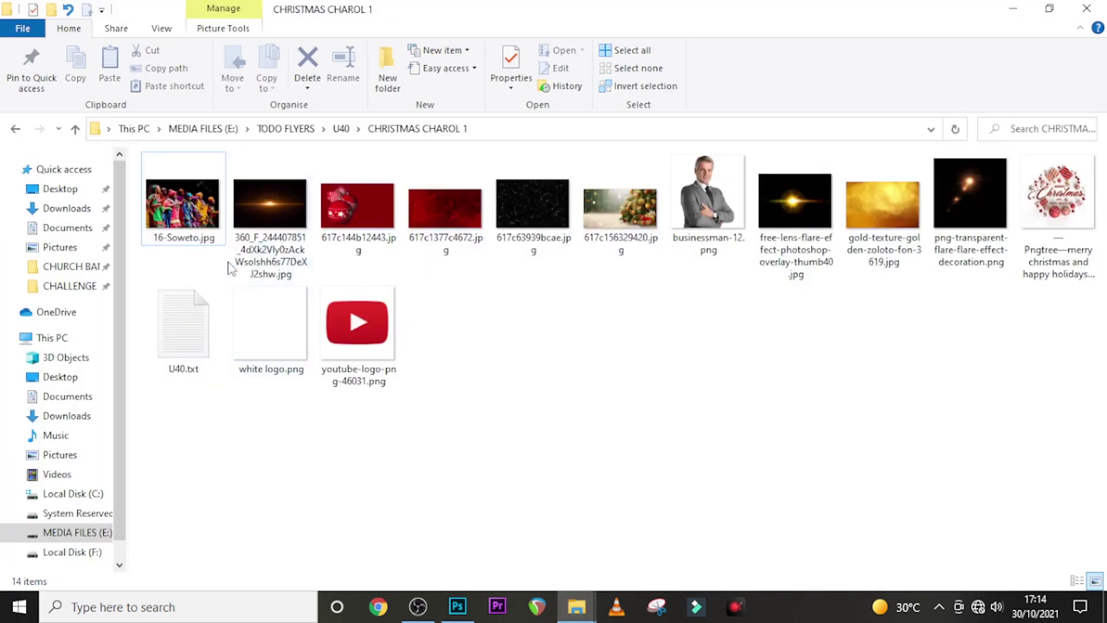
pyautogui.moveTo(409, 233); pyautogui.dragTo(798, 620)
pyautogui.press('Return')
pyautogui.moveTo(353, 268)
pyautogui.mouseDown()
pyautogui.moveTo(339, 271)
pyautogui.moveTo(357, 275)
pyautogui.mouseUp()
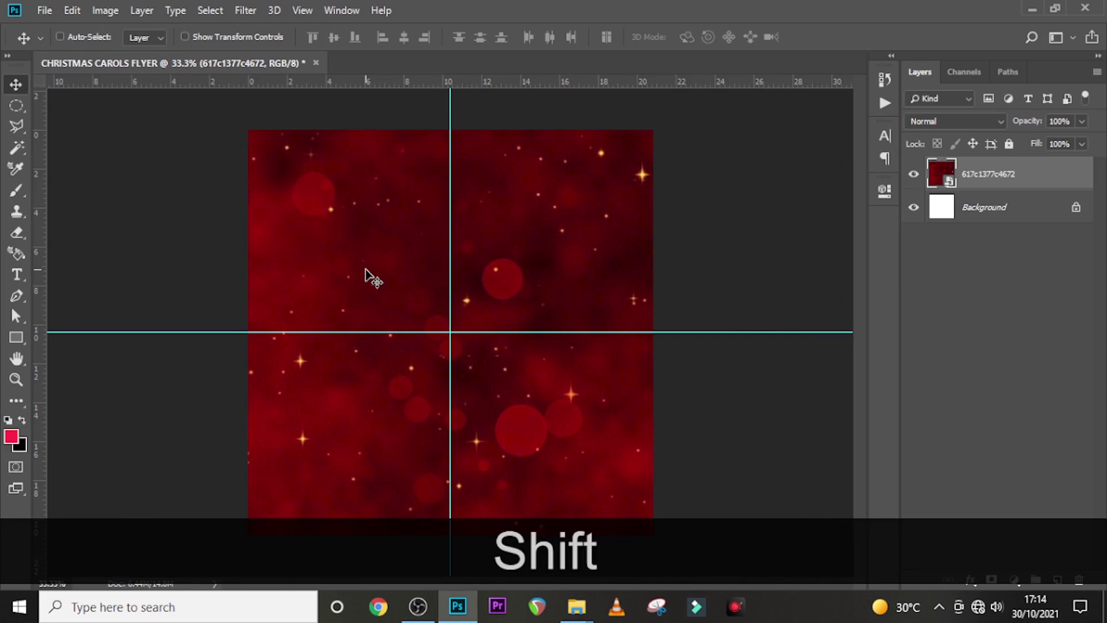
# Place the Christmas tree image 617c156329420.jpg from the CHRISTMAS CHAROL 1 folder and flip it horizontally.
pyautogui.moveTo(577, 605)
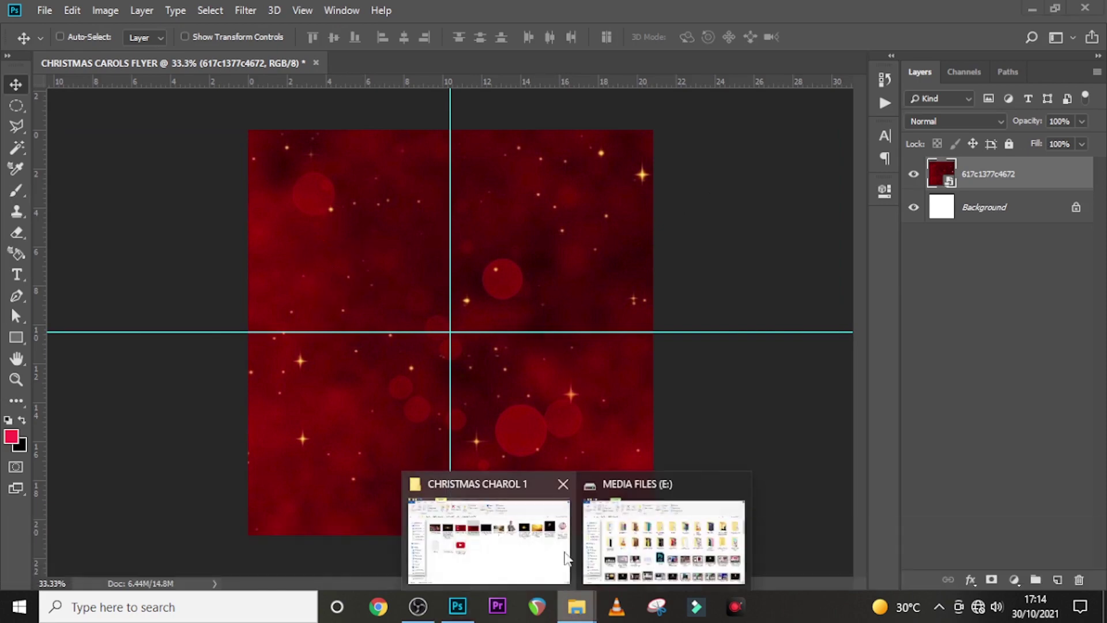
pyautogui.click(506, 536)
pyautogui.click(626, 248)
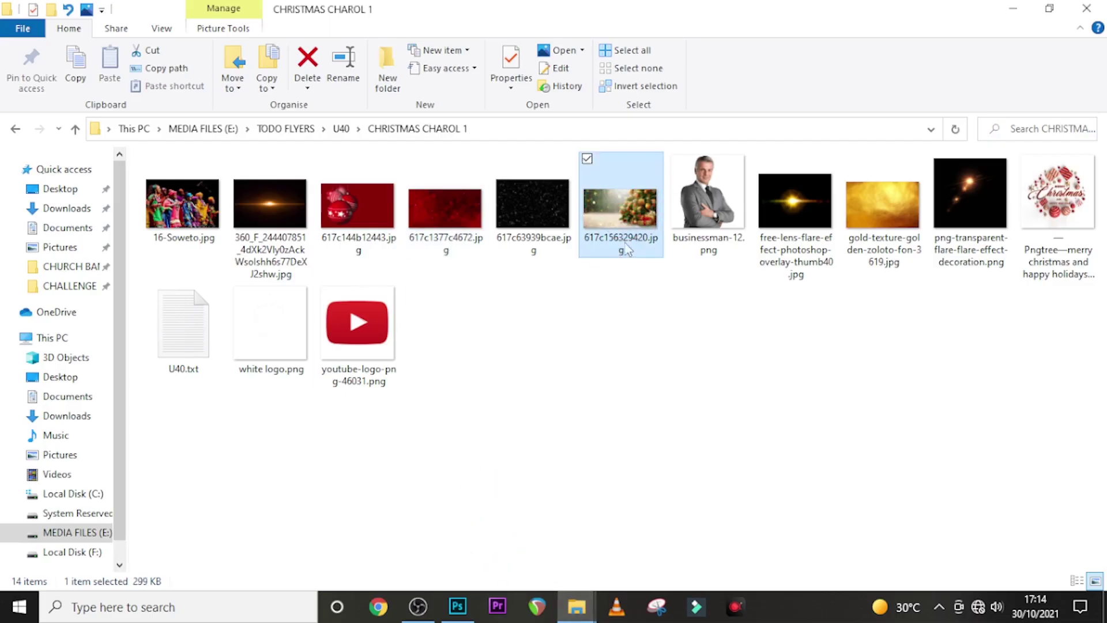
pyautogui.moveTo(628, 222); pyautogui.dragTo(425, 456)
pyautogui.moveTo(485, 340); pyautogui.dragTo(594, 494)
pyautogui.rightClick(520, 318)
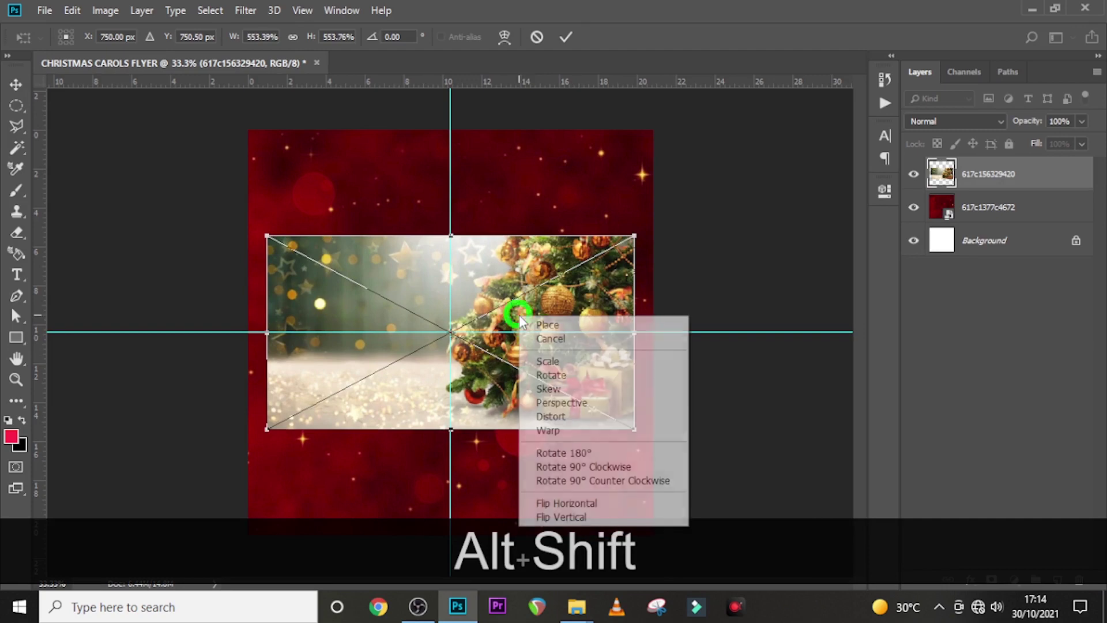
pyautogui.click(564, 503)
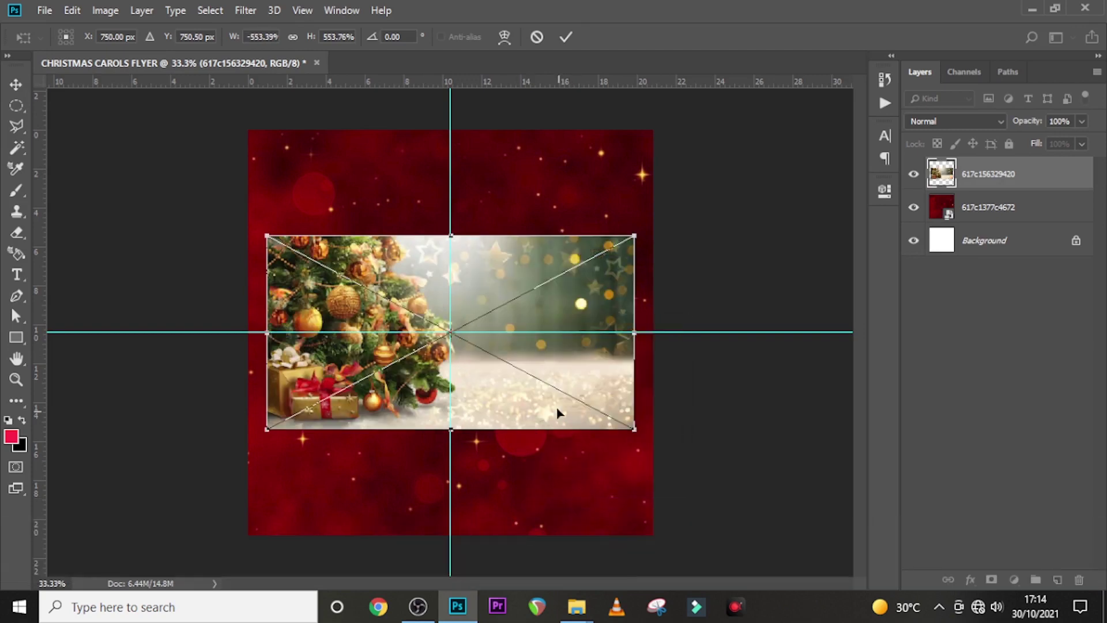
# Scale the tree image from its centre to about 1224% to cover the canvas and set its blend mode to Multiply.
pyautogui.moveTo(634, 428); pyautogui.dragTo(838, 584)
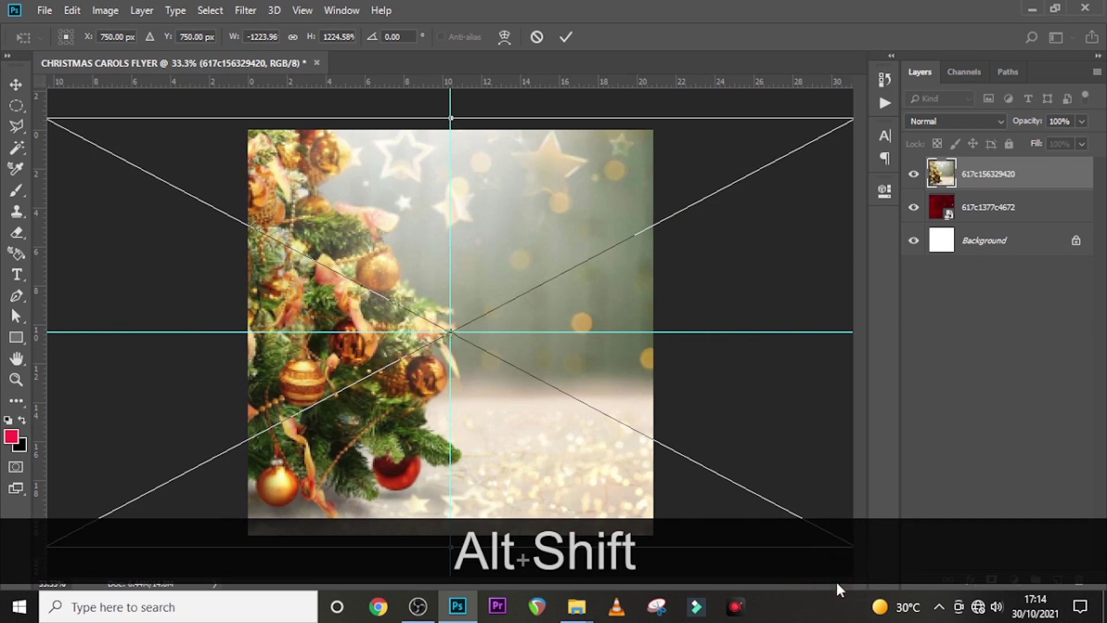
pyautogui.press('Return')
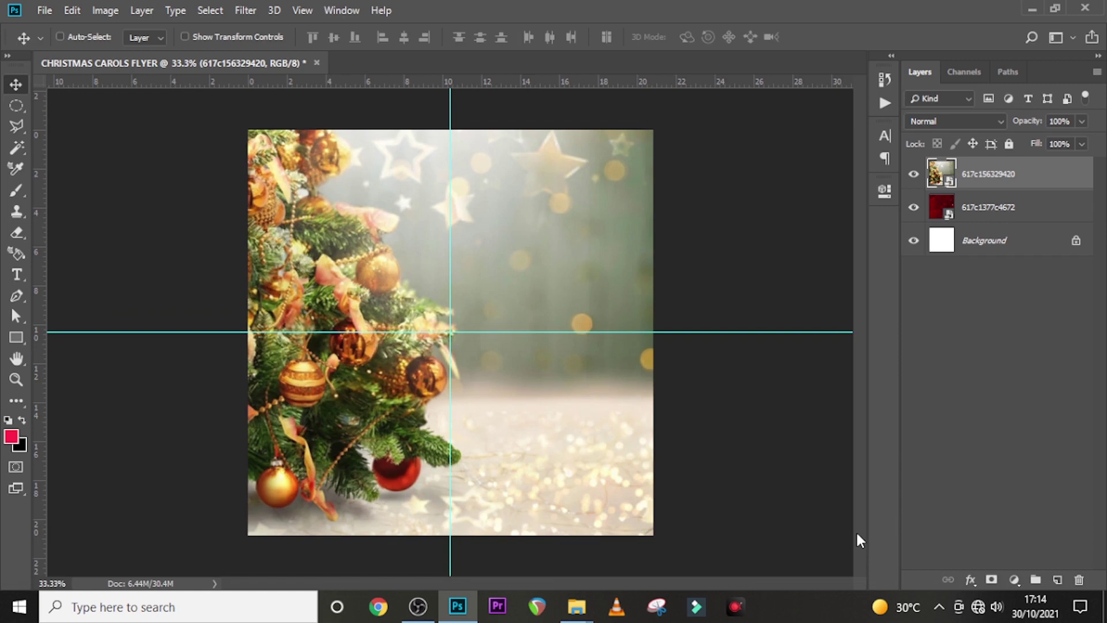
pyautogui.click(942, 123)
pyautogui.click(920, 185)
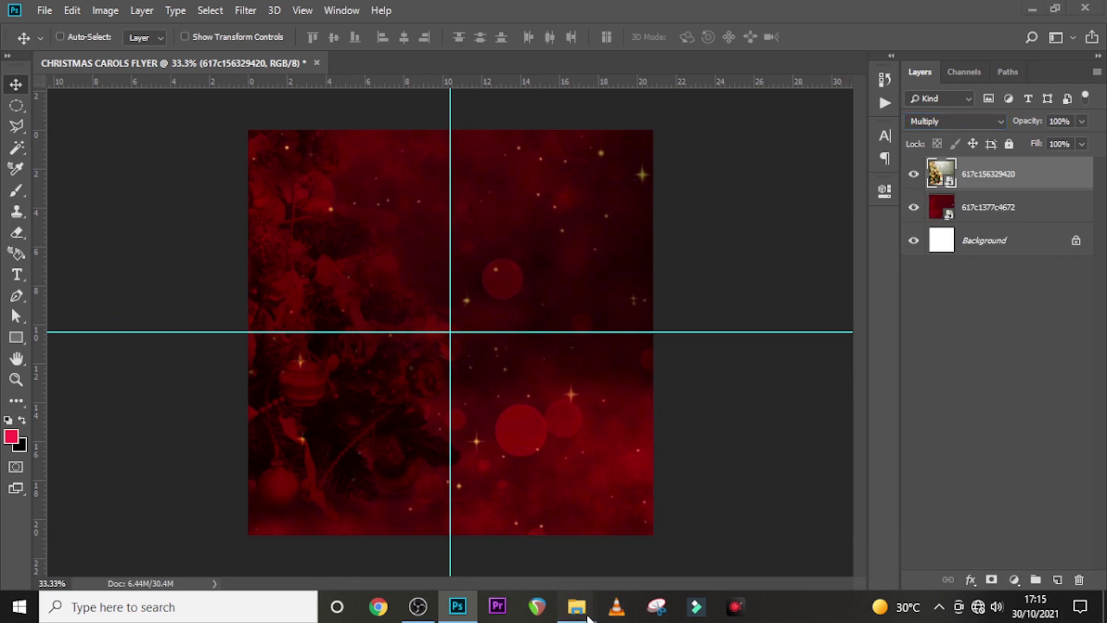
# Place the bauble image 617c144b12443.jpg from the CHRISTMAS CHAROL 1 folder, enlarged slightly, in the upper-right corner of the canvas.
pyautogui.moveTo(577, 607)
pyautogui.click(490, 533)
pyautogui.moveTo(357, 207); pyautogui.dragTo(463, 406)
pyautogui.moveTo(489, 355); pyautogui.dragTo(538, 411)
pyautogui.moveTo(512, 337); pyautogui.dragTo(681, 186)
pyautogui.press('Return')
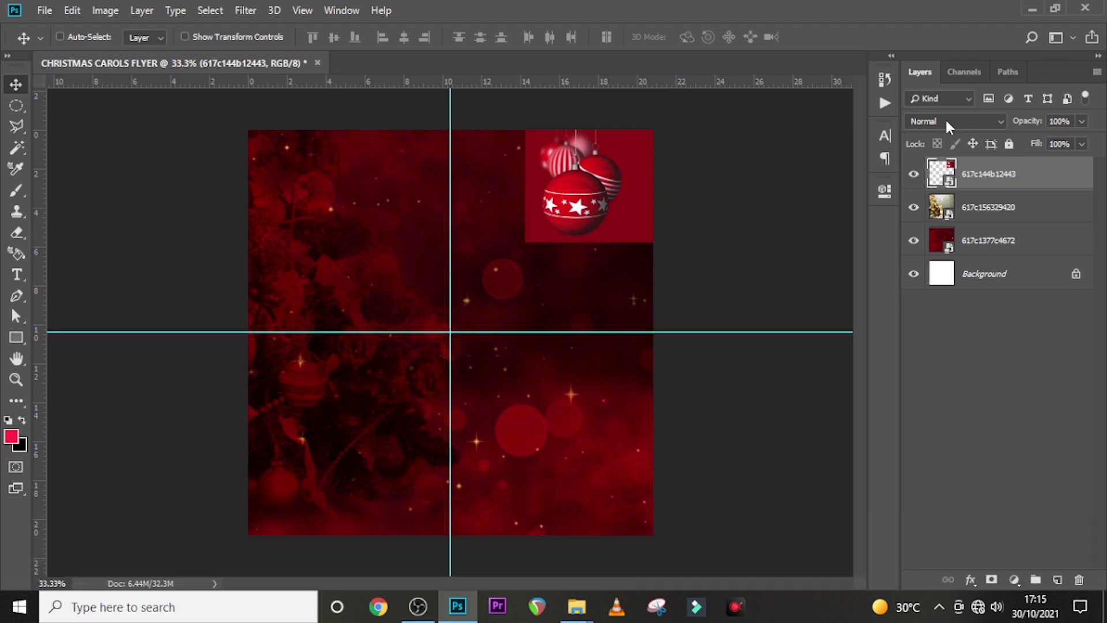
# Set the bauble layer's blend mode to Soft Light and add a layer mask to it.
pyautogui.click(948, 122)
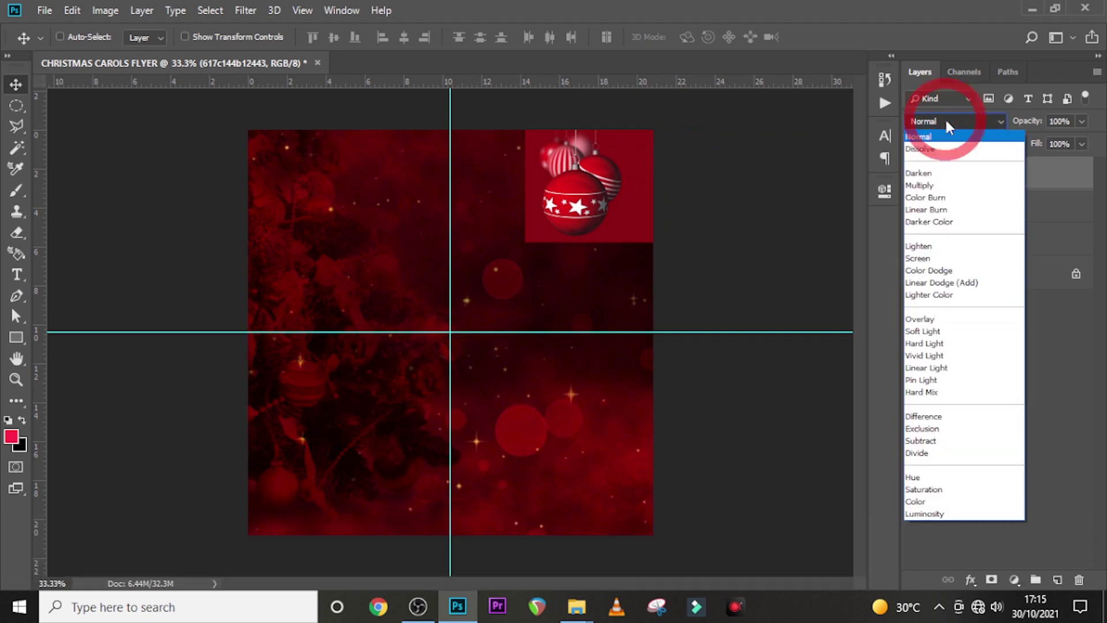
pyautogui.click(921, 331)
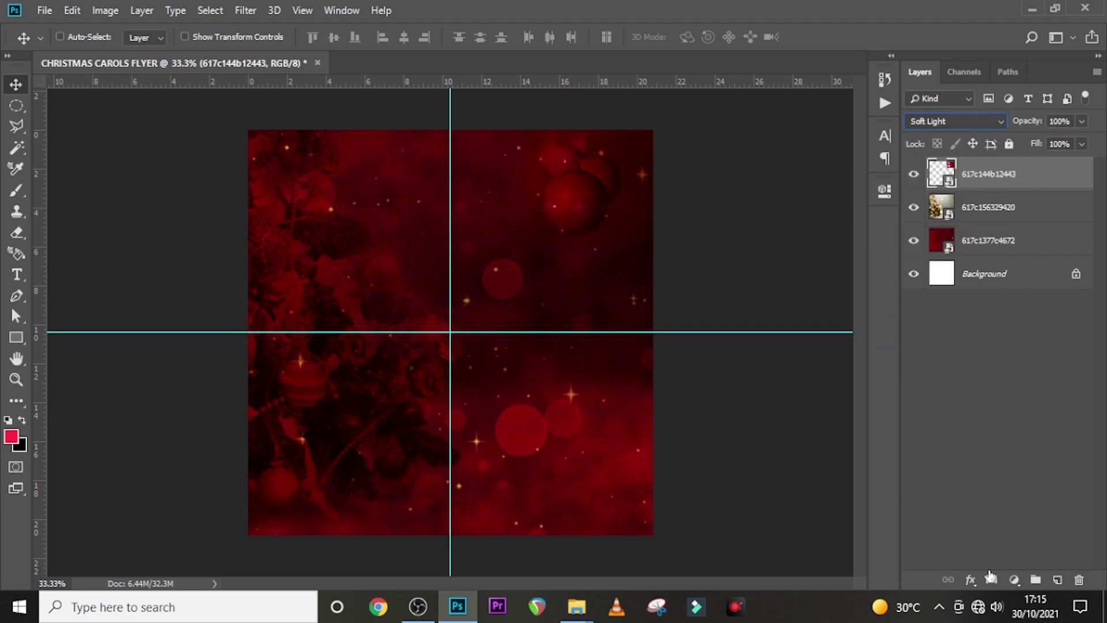
pyautogui.click(991, 579)
# Set up a Soft Round brush at 200 px with 0% hardness for painting on the mask.
pyautogui.press('b')
pyautogui.press('capslock')
pyautogui.press(']')
pyautogui.press(']')
pyautogui.press(']')
pyautogui.press(']')
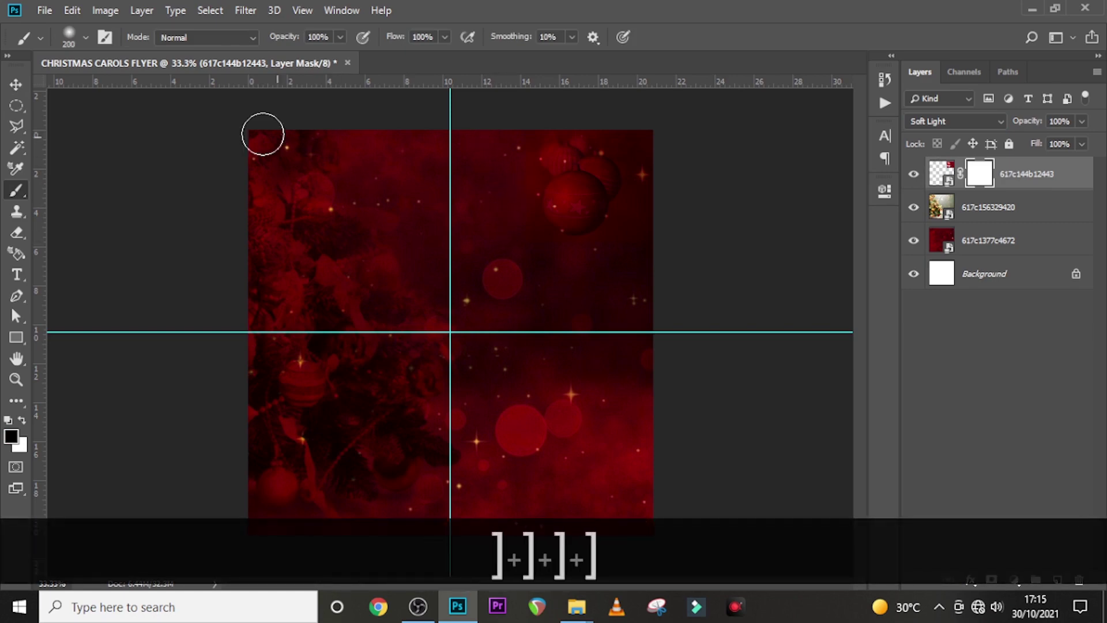
pyautogui.click(65, 34)
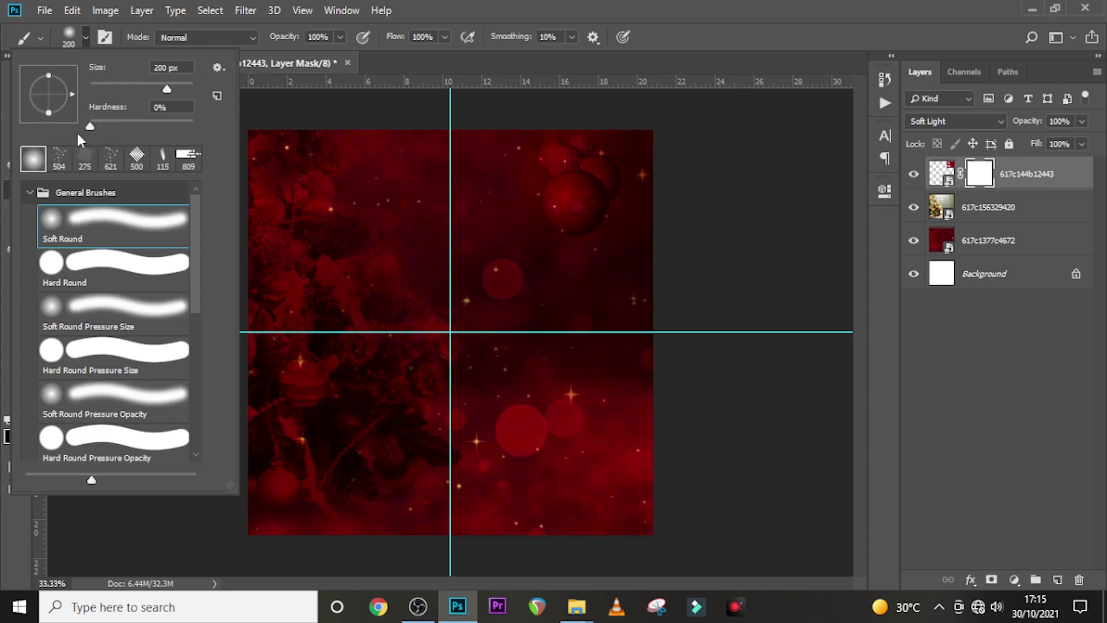
pyautogui.click(506, 8)
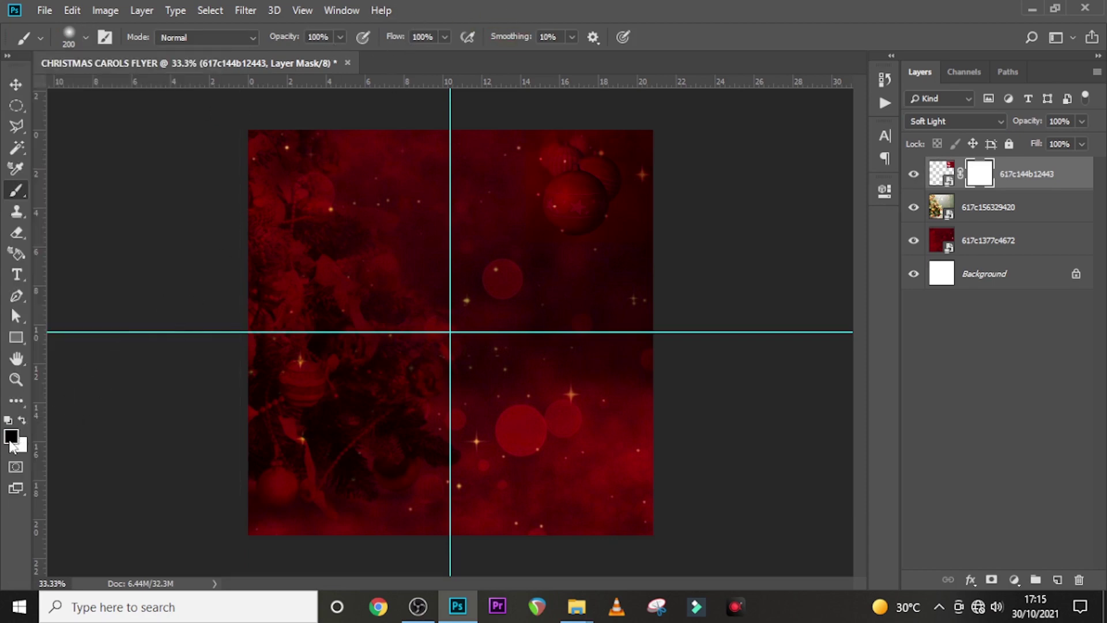
# Reduce the brush to 125 px and paint black on the bauble layer's mask to fade the image's hard edges.
pyautogui.click(979, 175)
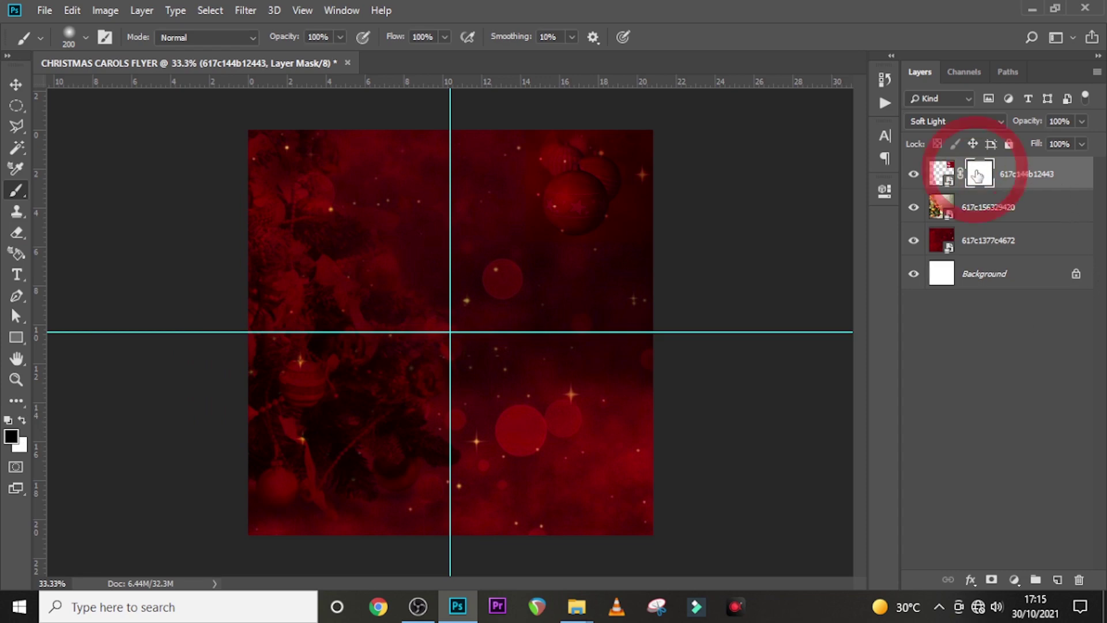
pyautogui.click(509, 130)
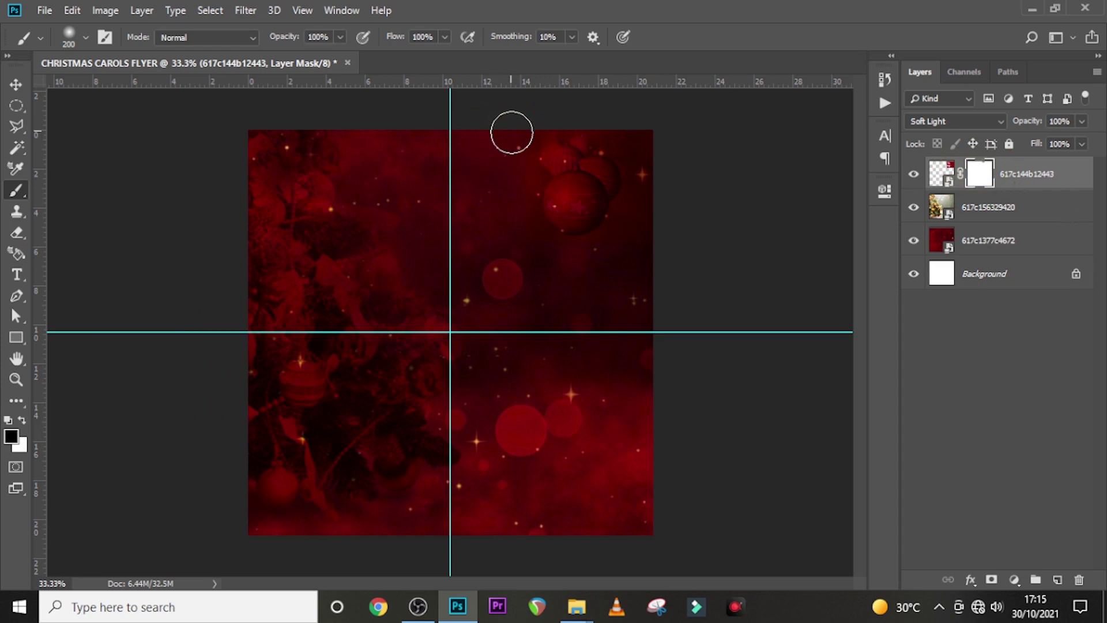
pyautogui.press('[')
pyautogui.press('[')
pyautogui.press('[')
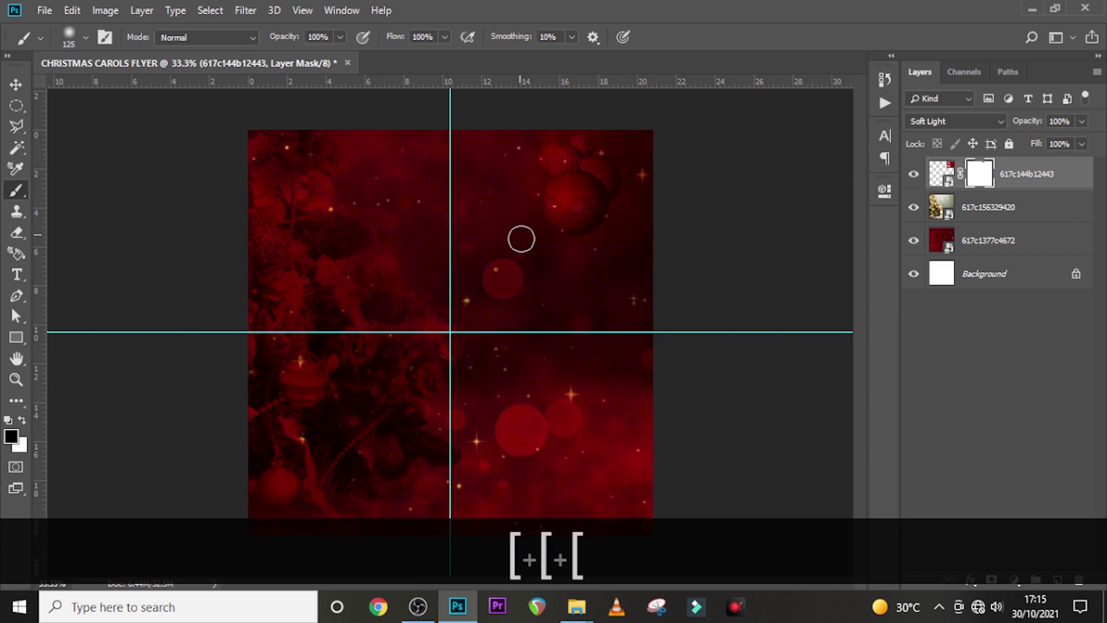
pyautogui.click(660, 226)
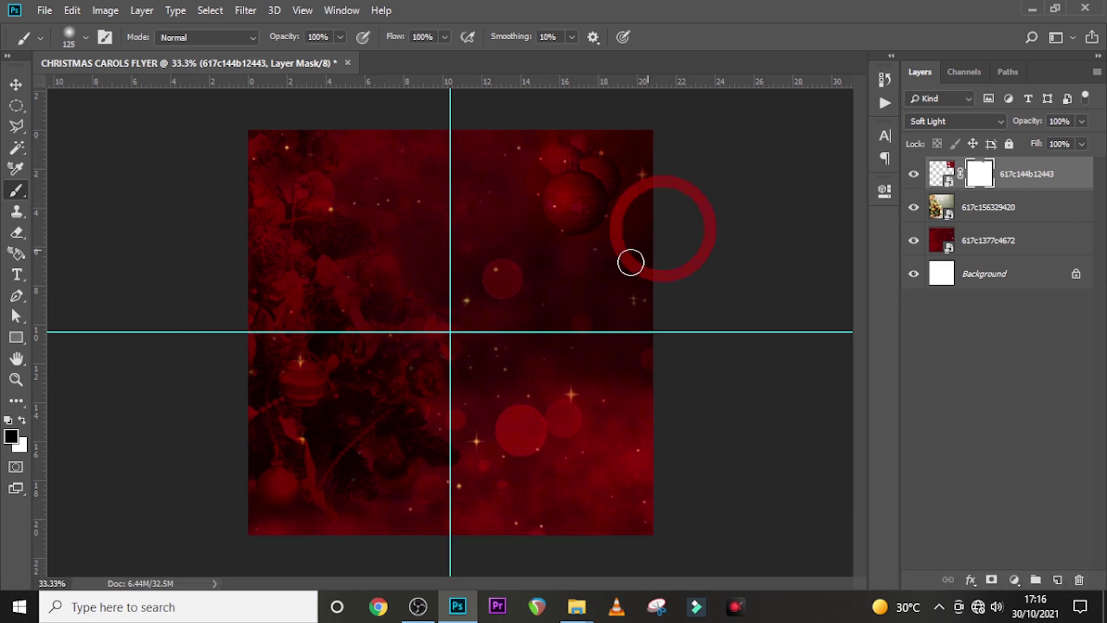
pyautogui.click(487, 263)
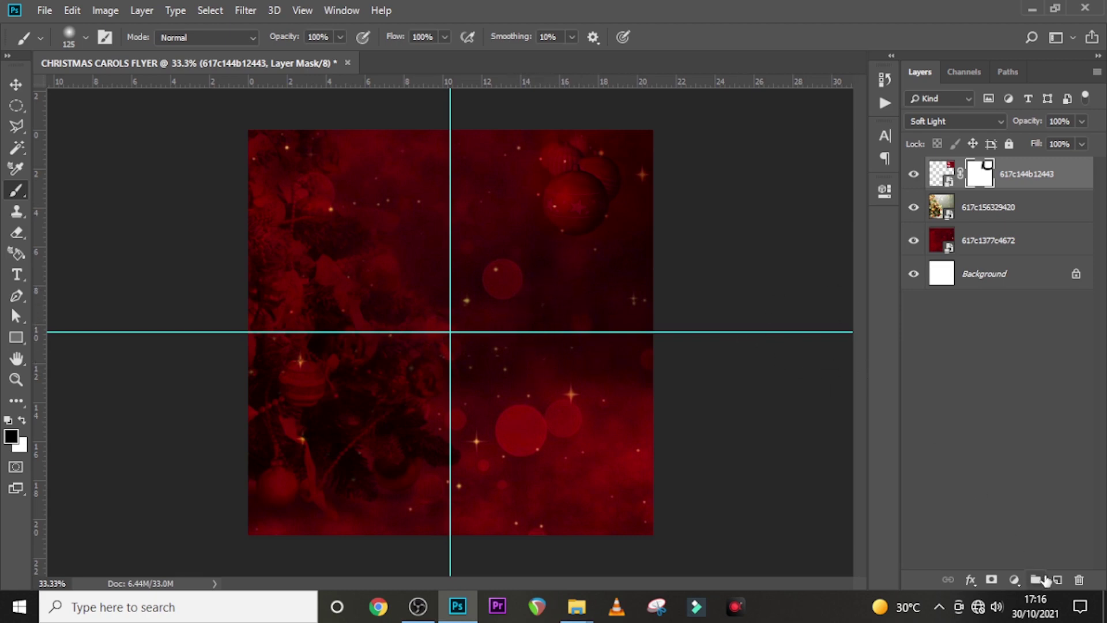
# Add a new layer above the bauble layer and set the foreground color to ff2046.
pyautogui.click(1058, 579)
pyautogui.click(11, 438)
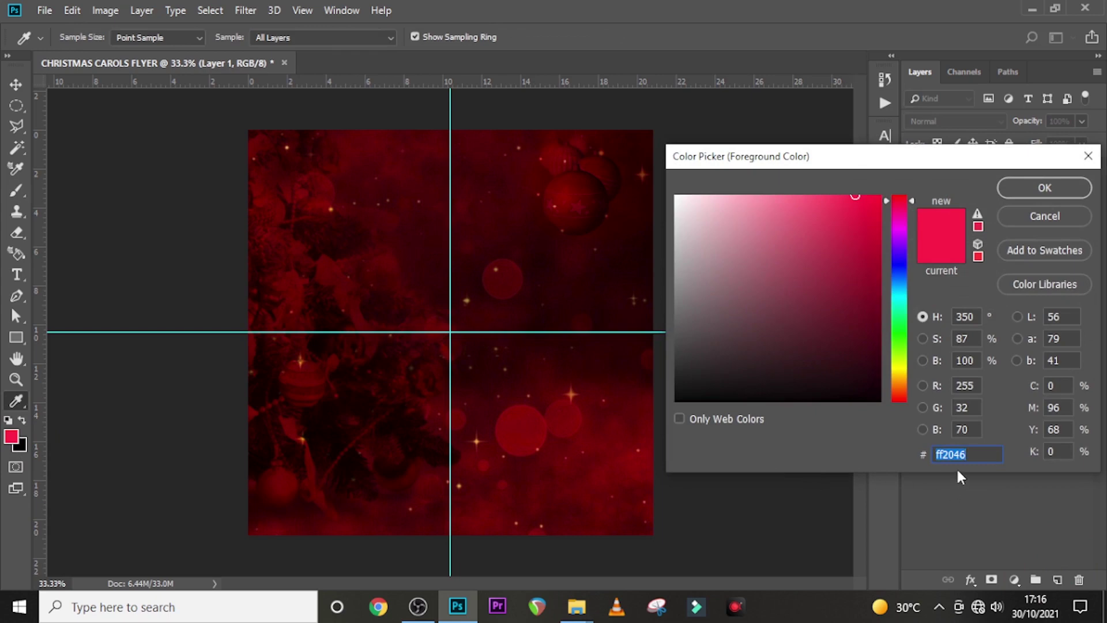
pyautogui.write('ff2')
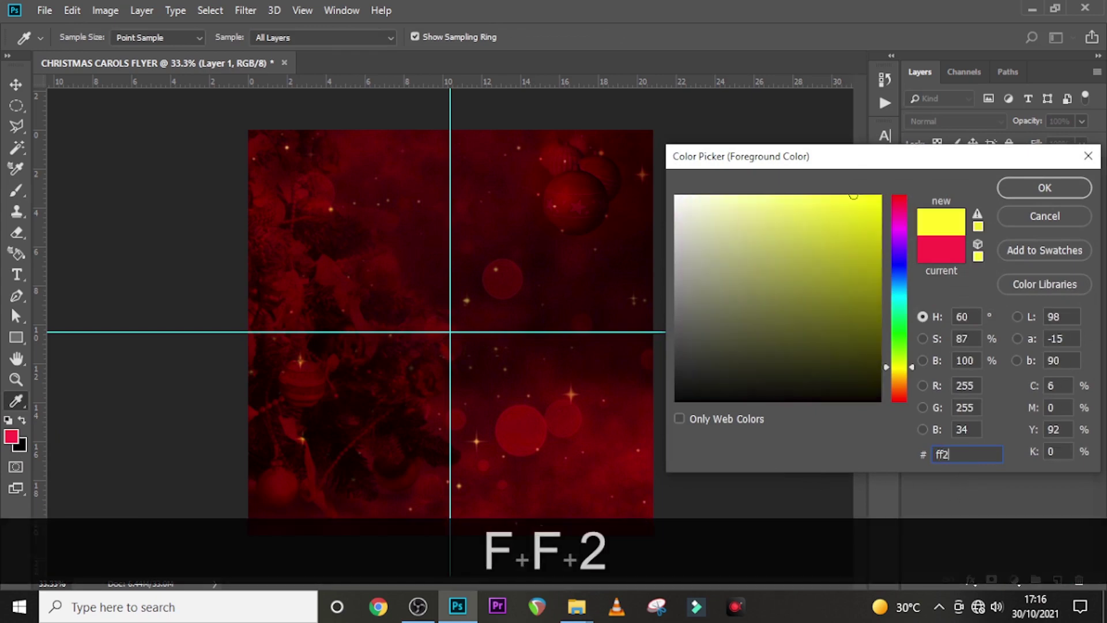
pyautogui.write('04')
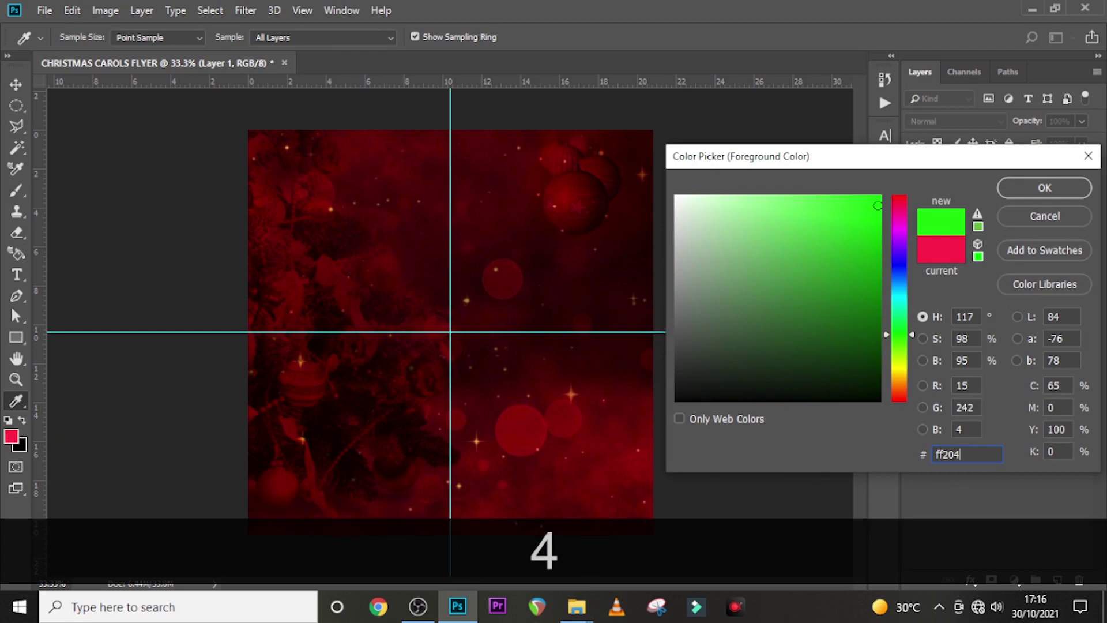
pyautogui.write('6')
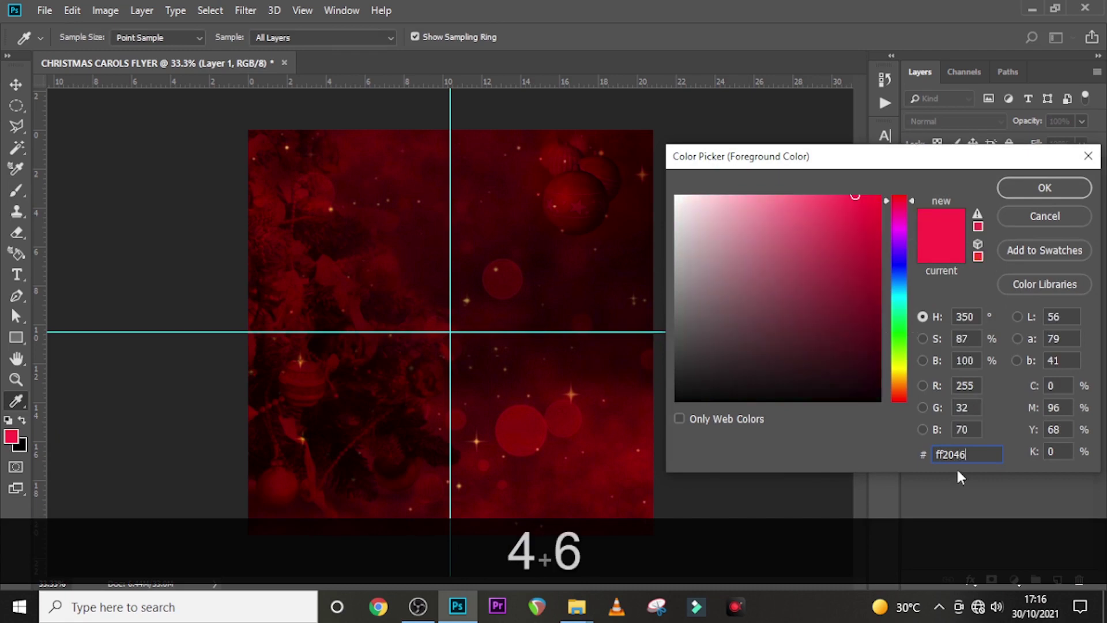
pyautogui.click(1044, 188)
# Paint one soft 1100 px brush spot just right of the canvas centre on Layer 1 and set its blend mode to Linear Light.
pyautogui.press('b')
pyautogui.press(']')
pyautogui.press(']')
pyautogui.press(']')
pyautogui.press(']')
pyautogui.press(']')
pyautogui.press(']')
pyautogui.press(']')
pyautogui.press(']')
pyautogui.press(']')
pyautogui.press(']')
pyautogui.press(']')
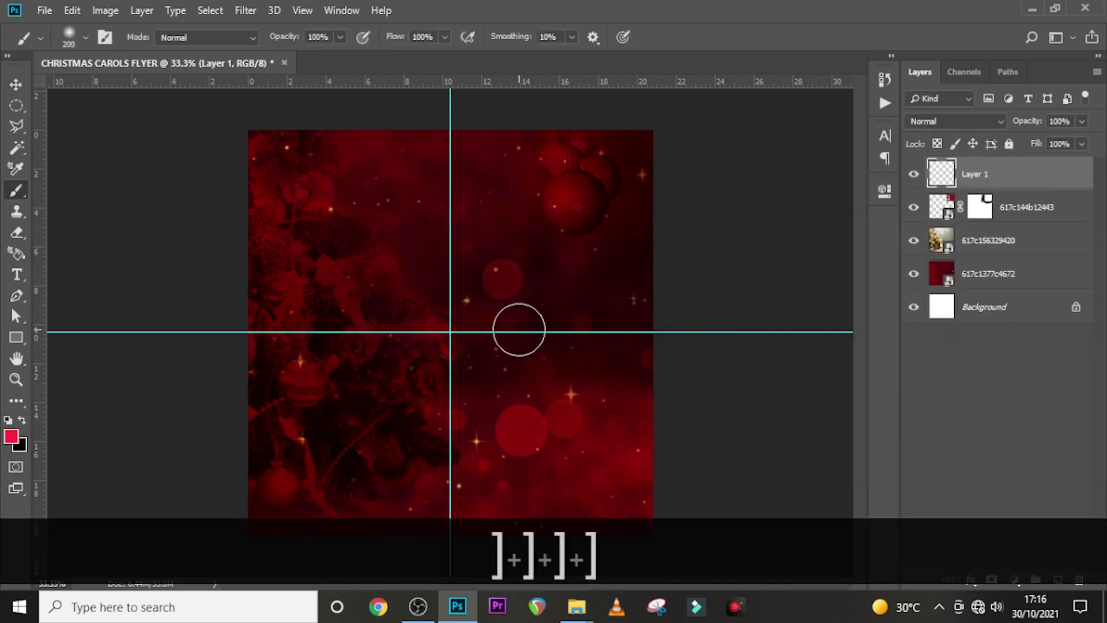
pyautogui.press(']')
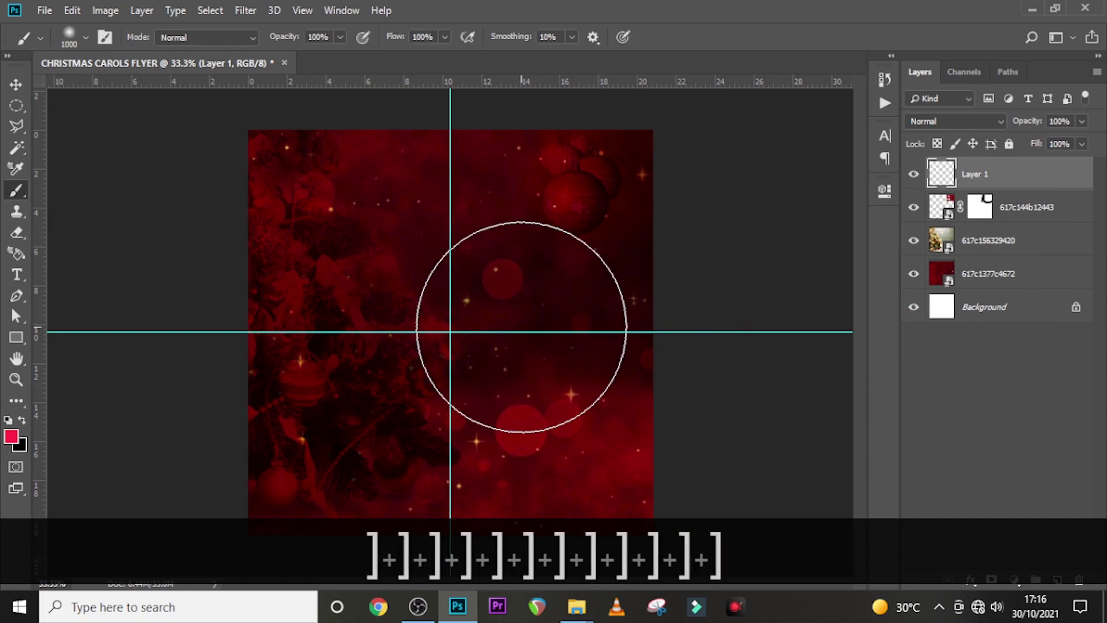
pyautogui.press(']')
pyautogui.click(521, 328)
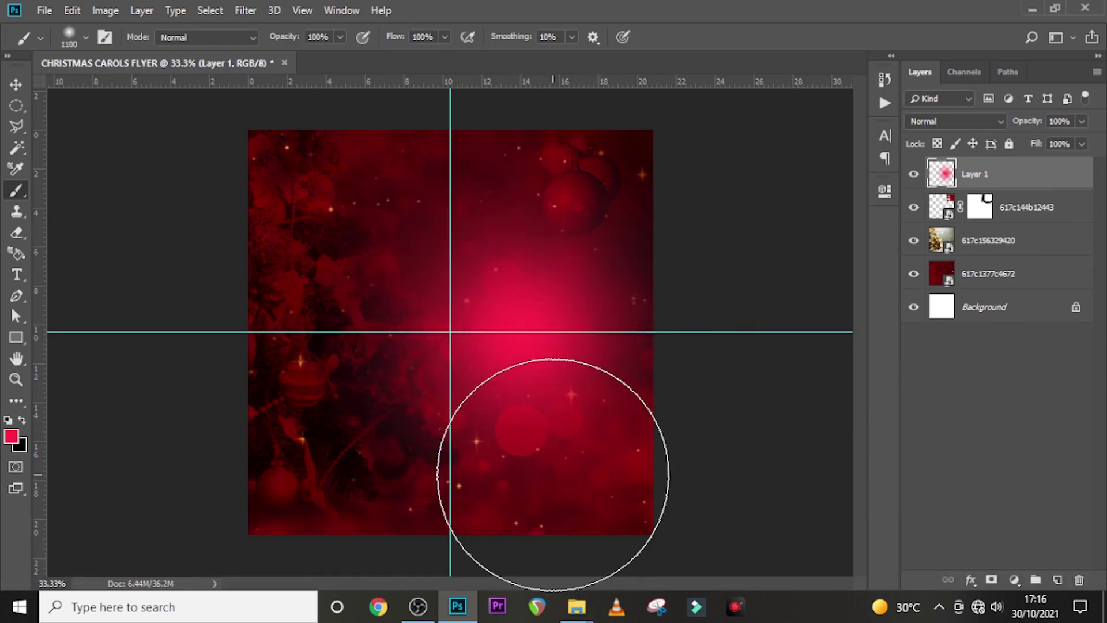
pyautogui.click(954, 121)
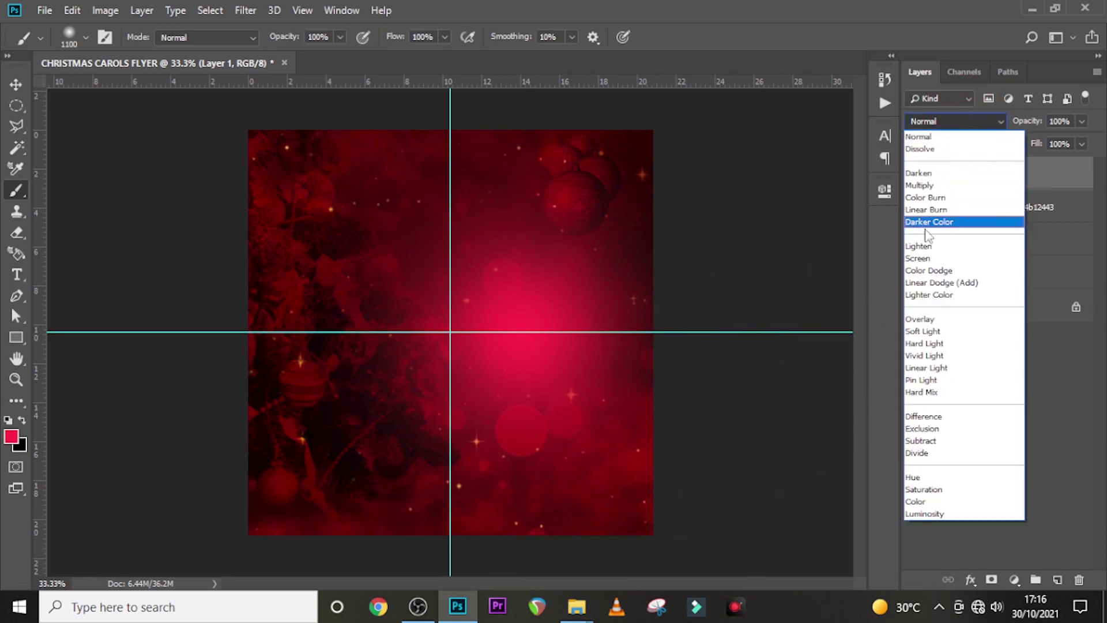
pyautogui.click(925, 367)
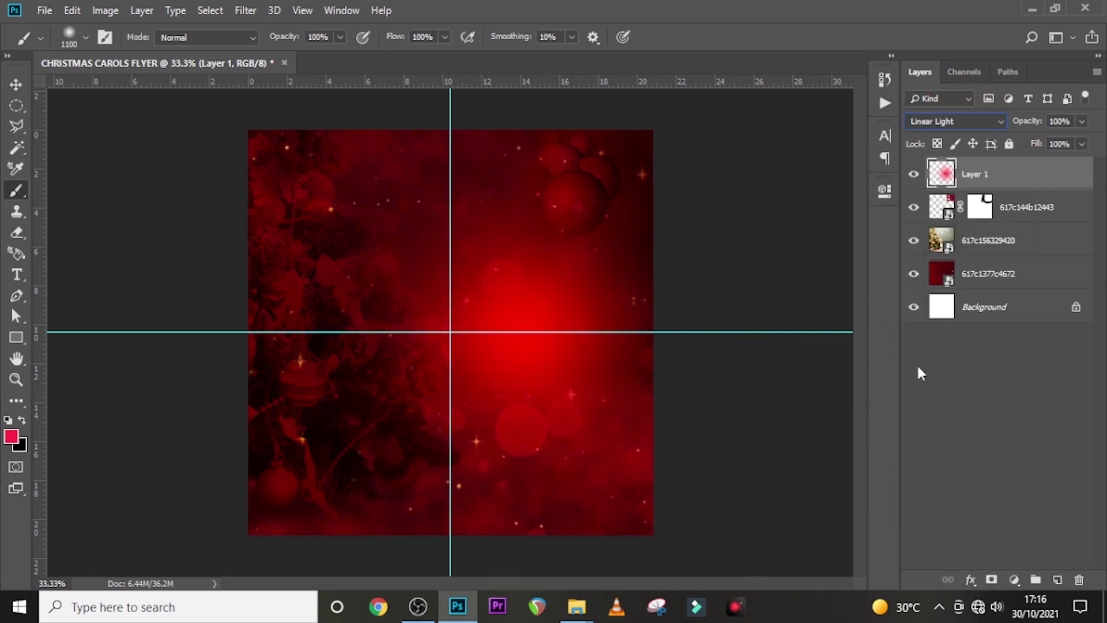
# Add another new layer and paint black on it with a 600 px soft brush everywhere around the red glow.
pyautogui.click(1058, 579)
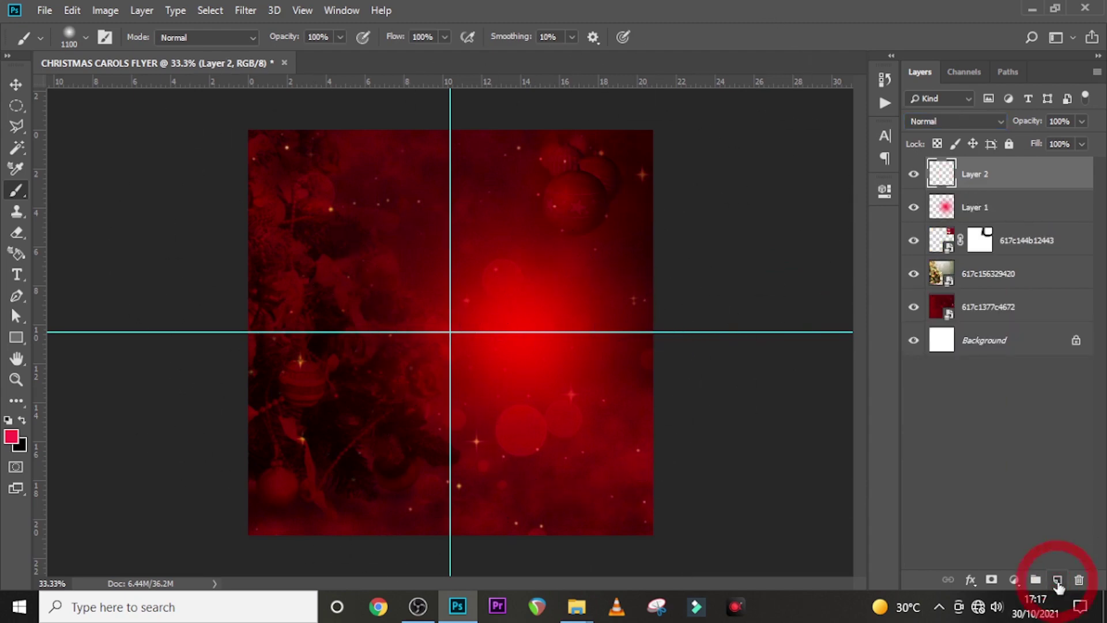
pyautogui.click(23, 421)
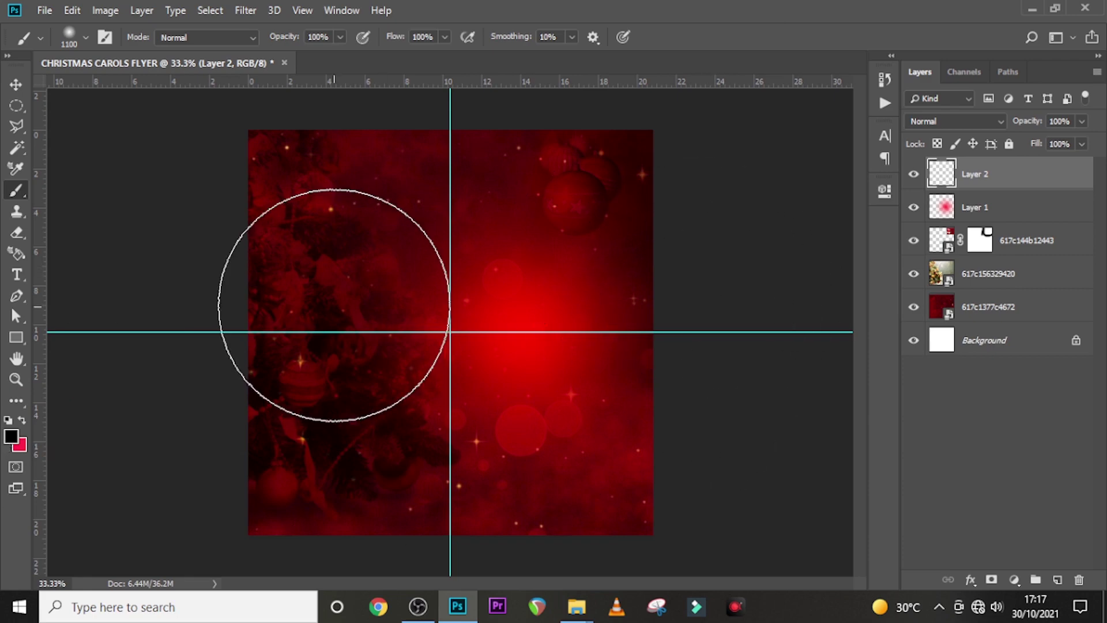
pyautogui.press('[')
pyautogui.press('[')
pyautogui.press('[')
pyautogui.press('[')
pyautogui.press('[')
pyautogui.moveTo(648, 190)
pyautogui.mouseDown()
pyautogui.moveTo(479, 143)
pyautogui.moveTo(291, 176)
pyautogui.moveTo(304, 168)
pyautogui.moveTo(232, 256)
pyautogui.moveTo(269, 138)
pyautogui.moveTo(239, 357)
pyautogui.moveTo(251, 496)
pyautogui.moveTo(269, 229)
pyautogui.moveTo(348, 484)
pyautogui.moveTo(337, 268)
pyautogui.moveTo(351, 246)
pyautogui.moveTo(366, 476)
pyautogui.moveTo(325, 518)
pyautogui.moveTo(465, 515)
pyautogui.moveTo(746, 481)
pyautogui.moveTo(501, 507)
pyautogui.moveTo(385, 344)
pyautogui.moveTo(595, 167)
pyautogui.moveTo(690, 154)
pyautogui.moveTo(667, 203)
pyautogui.mouseUp()
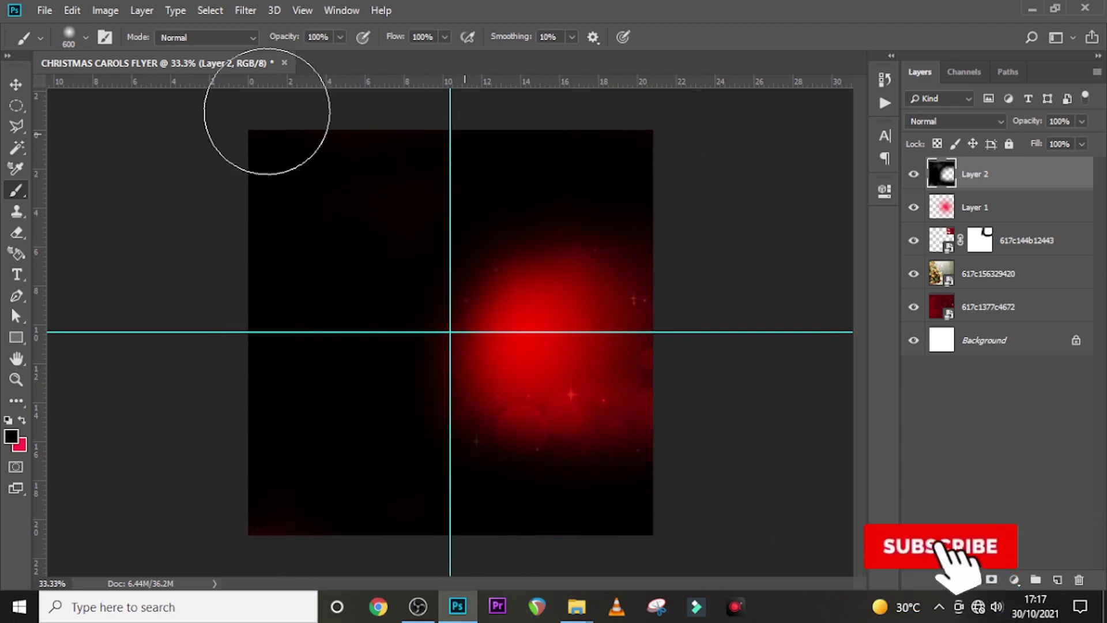
# Set Layer 2's opacity to 40% and toggle its visibility to compare the darkening effect.
pyautogui.click(1061, 121)
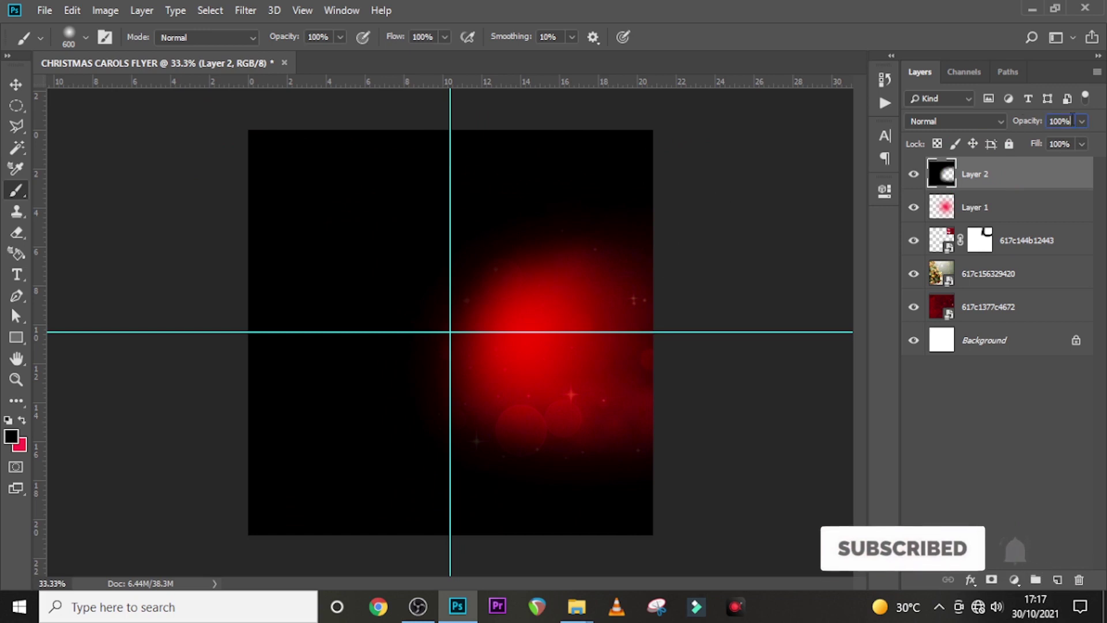
pyautogui.write('40')
pyautogui.press('Return')
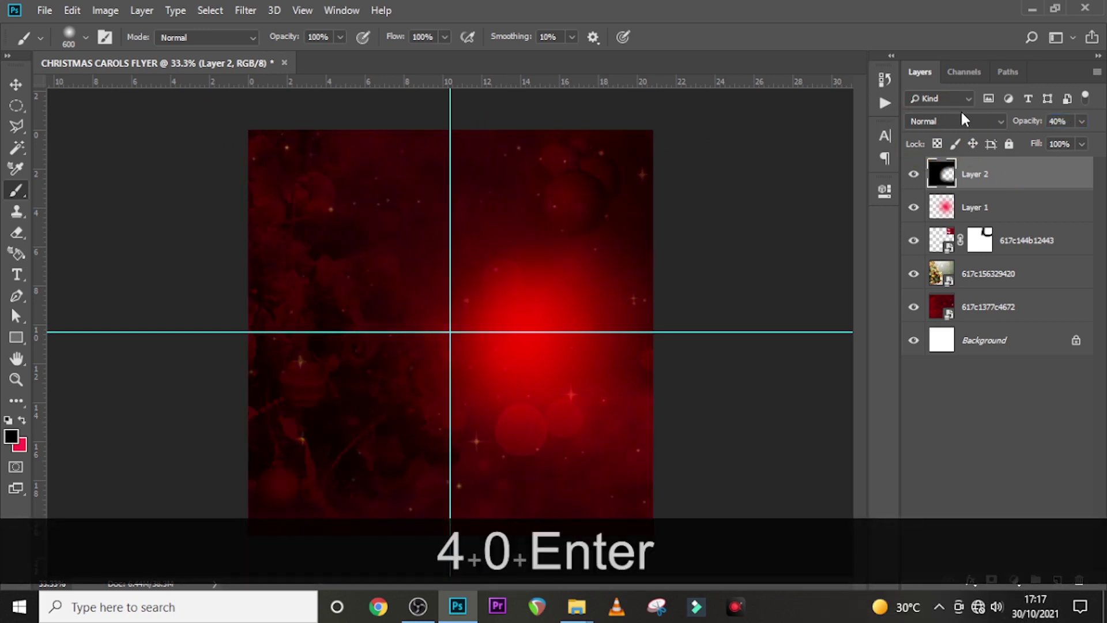
pyautogui.click(914, 174)
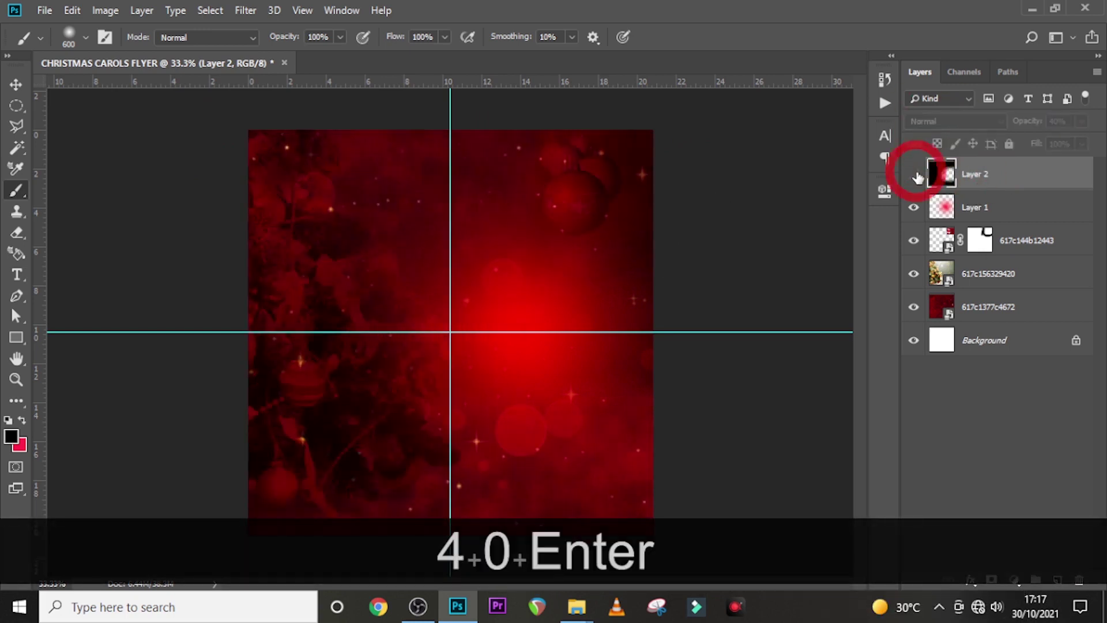
pyautogui.click(914, 174)
pyautogui.click(914, 174)
pyautogui.click(913, 175)
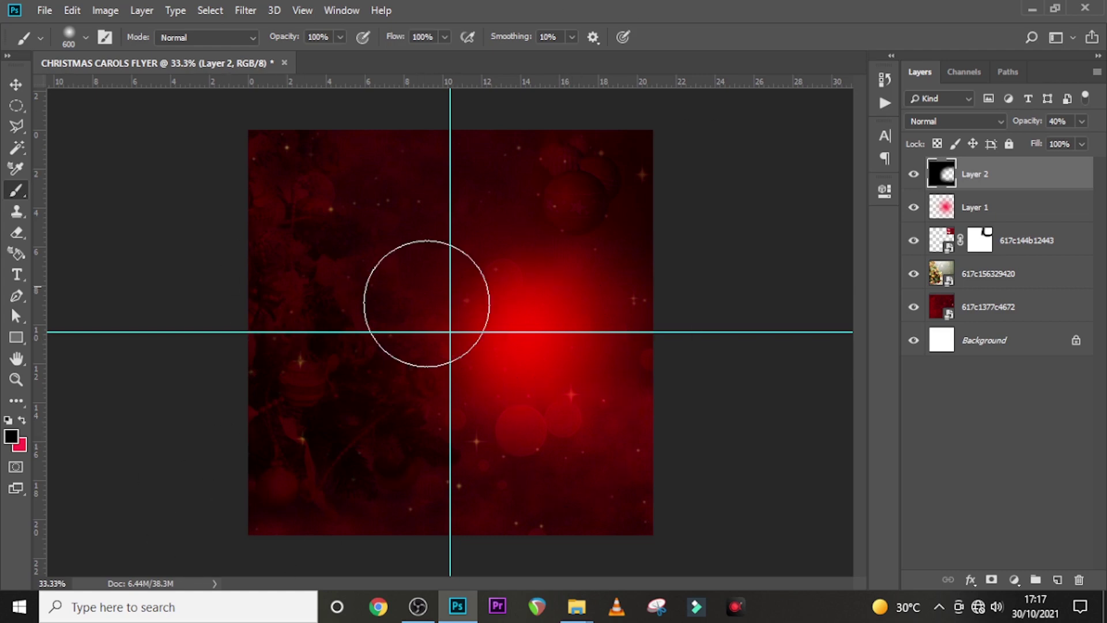
# Place the snow image 617c63939bcae from the CHRISTMAS CHAROL 1 folder on the canvas and rotate it 90°.
pyautogui.moveTo(576, 607)
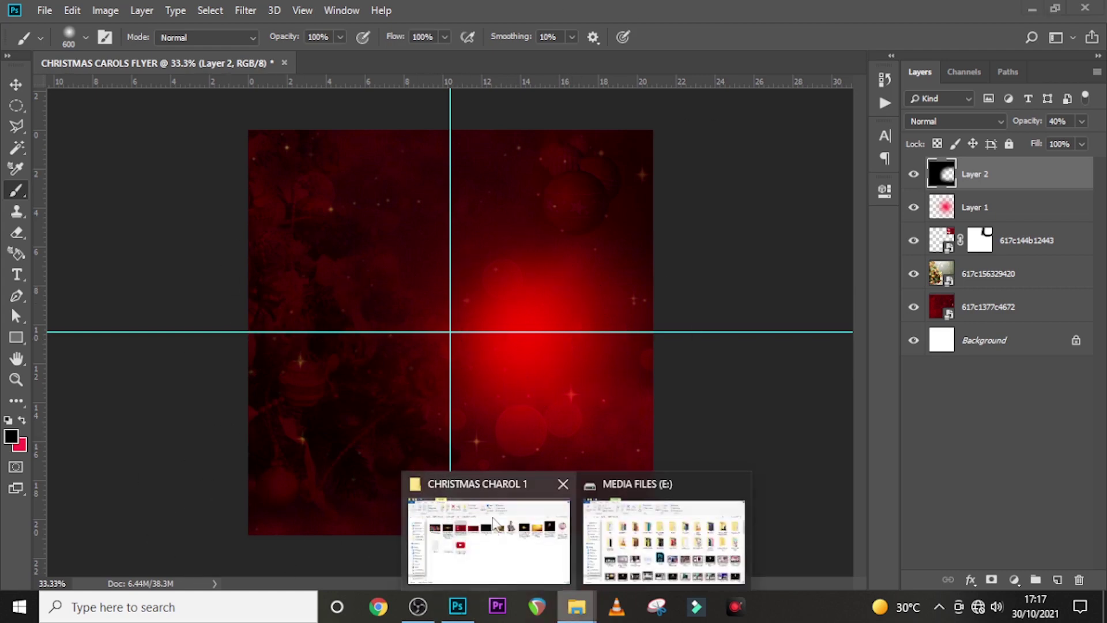
pyautogui.click(461, 519)
pyautogui.moveTo(547, 231); pyautogui.dragTo(533, 268)
pyautogui.hotkey('ctrl', 'z')
pyautogui.rightClick(474, 309)
pyautogui.click(521, 458)
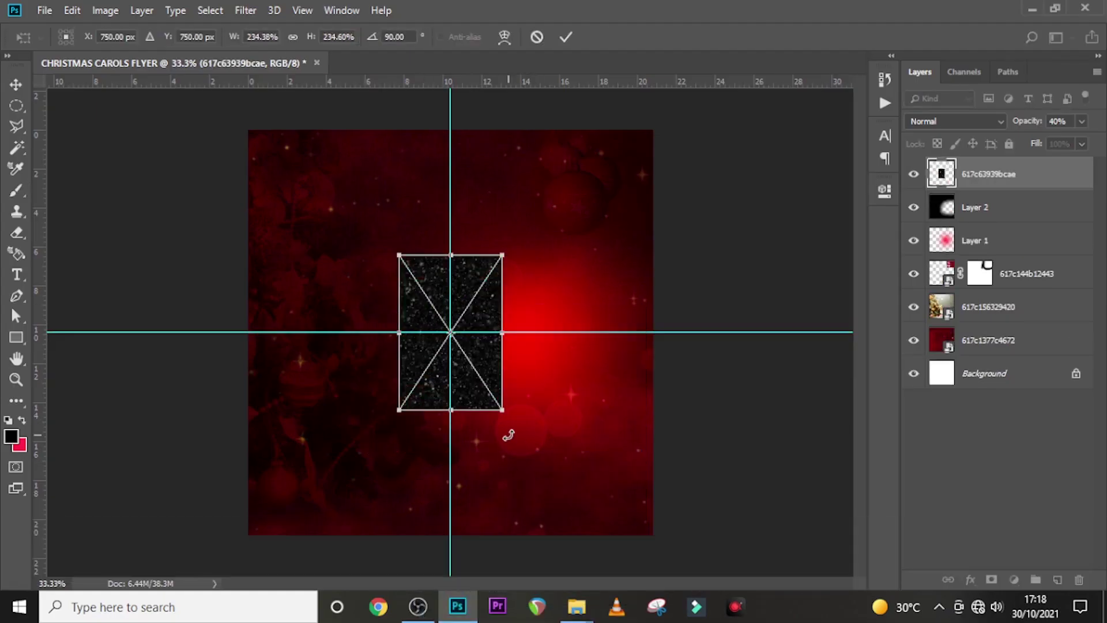
# Enlarge the snow image to about 630% and position it flush with the canvas's left edge, covering its full height.
pyautogui.moveTo(504, 412); pyautogui.dragTo(589, 540)
pyautogui.moveTo(542, 378)
pyautogui.mouseDown()
pyautogui.moveTo(458, 373)
pyautogui.moveTo(470, 375)
pyautogui.mouseUp()
pyautogui.press('Up')
pyautogui.press('Up')
pyautogui.press('Up')
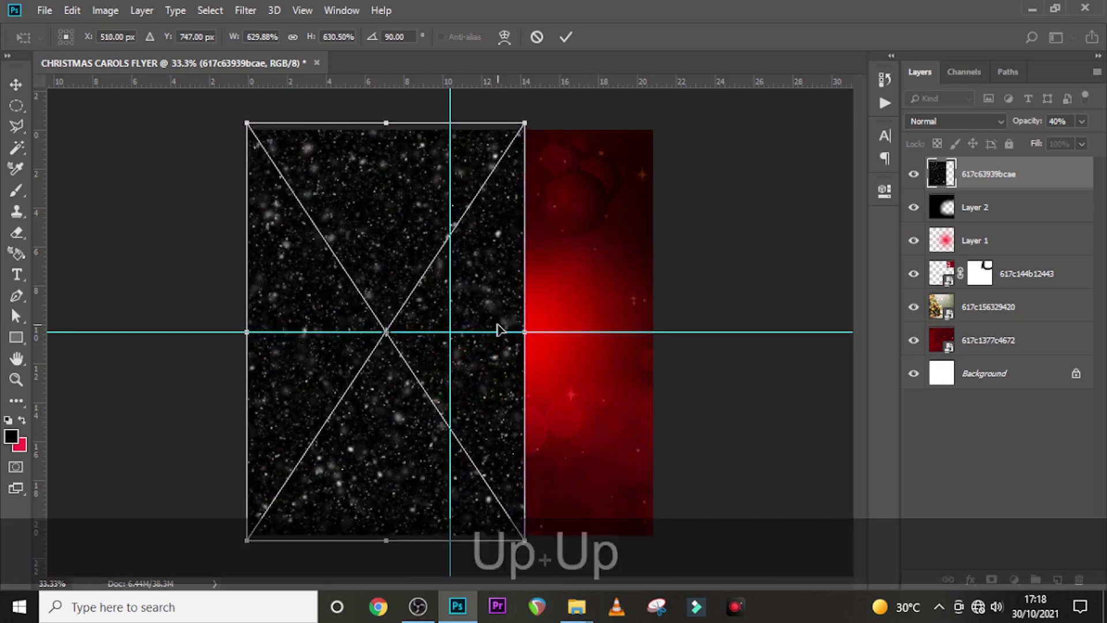
pyautogui.press('Return')
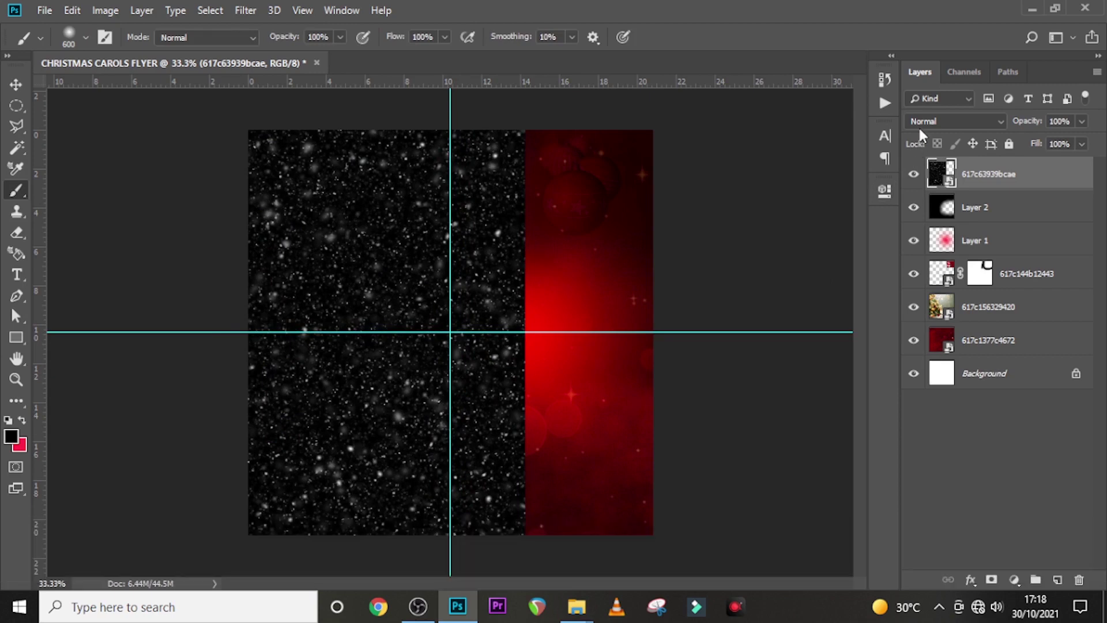
# Set the snow layer's blend mode to Screen and add a layer mask to it.
pyautogui.click(918, 126)
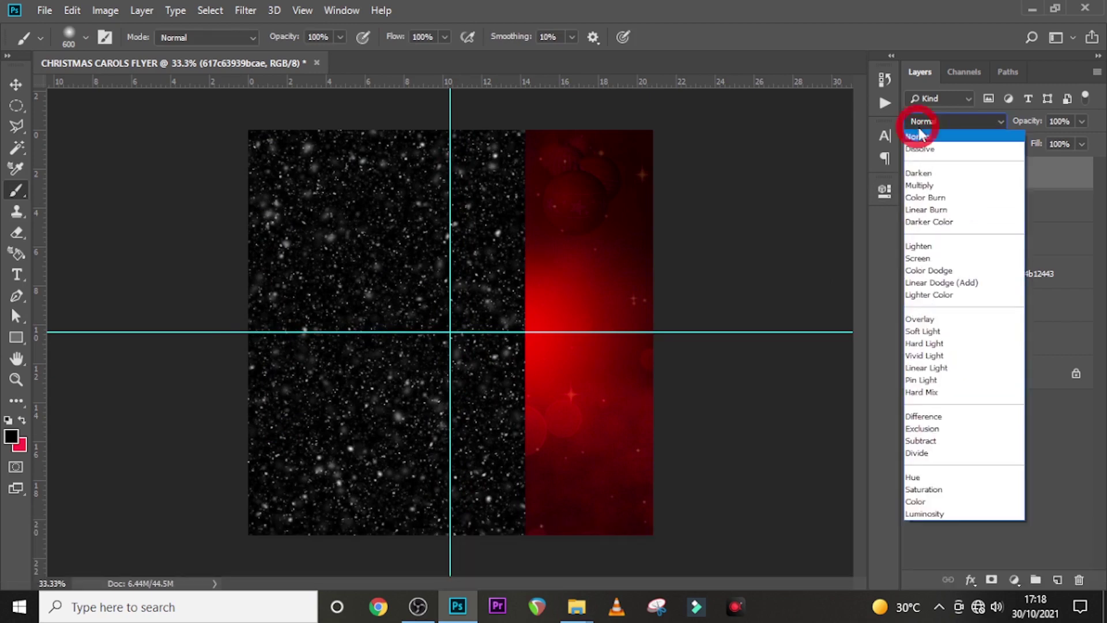
pyautogui.click(913, 259)
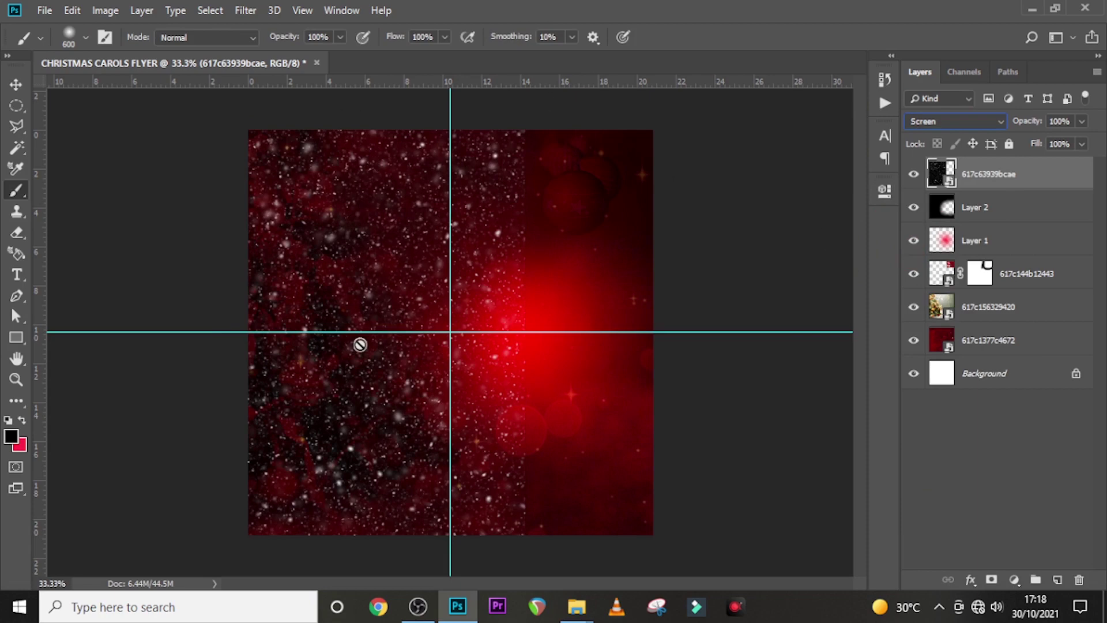
pyautogui.click(992, 579)
# Paint black on the snow layer's mask, reducing the brush to 300 px, to fade the snow's lower part and hard right edge.
pyautogui.moveTo(458, 462)
pyautogui.mouseDown()
pyautogui.moveTo(509, 482)
pyautogui.moveTo(427, 462)
pyautogui.moveTo(482, 486)
pyautogui.mouseUp()
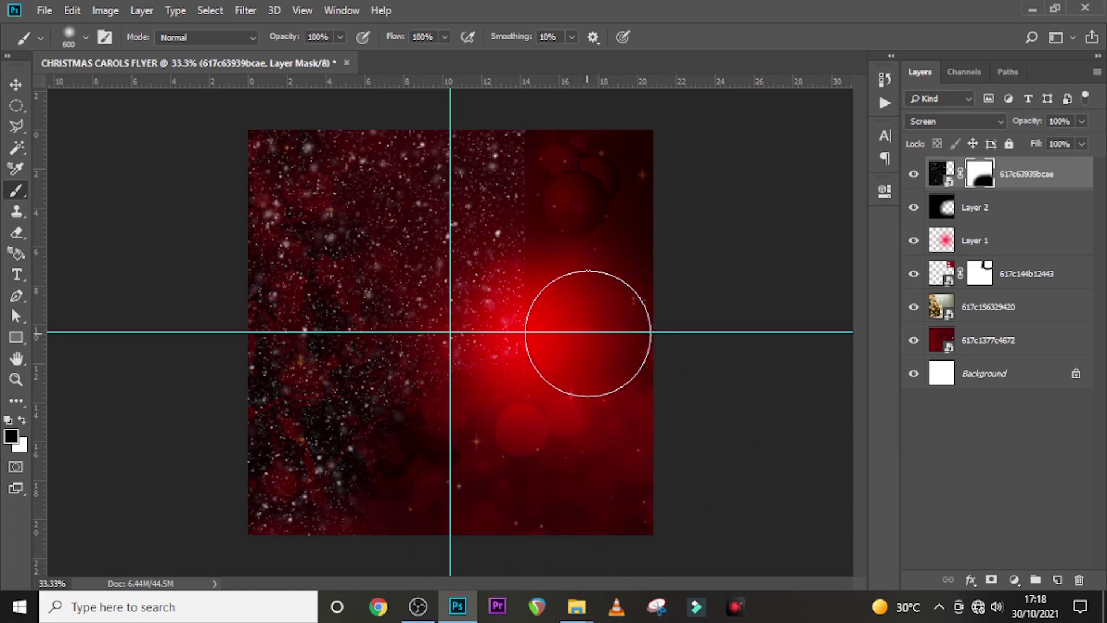
pyautogui.press('[')
pyautogui.press('[')
pyautogui.press('[')
pyautogui.moveTo(519, 227); pyautogui.dragTo(522, 185)
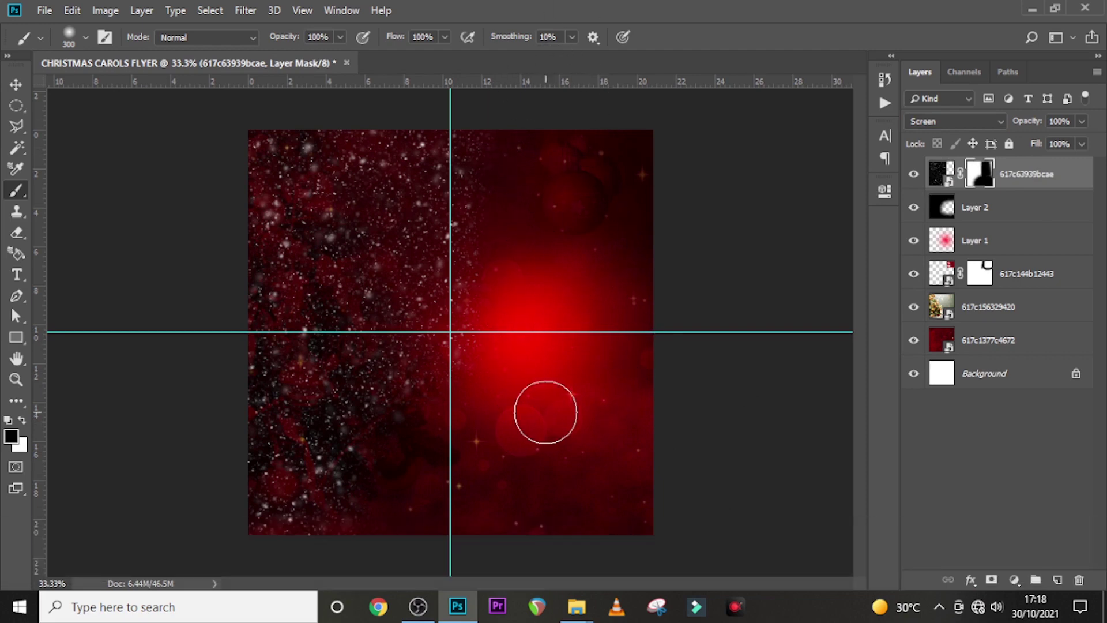
# Duplicate the snow layer and move the copy over the right half of the canvas.
pyautogui.click(941, 173)
pyautogui.hotkey('ctrl', 'j')
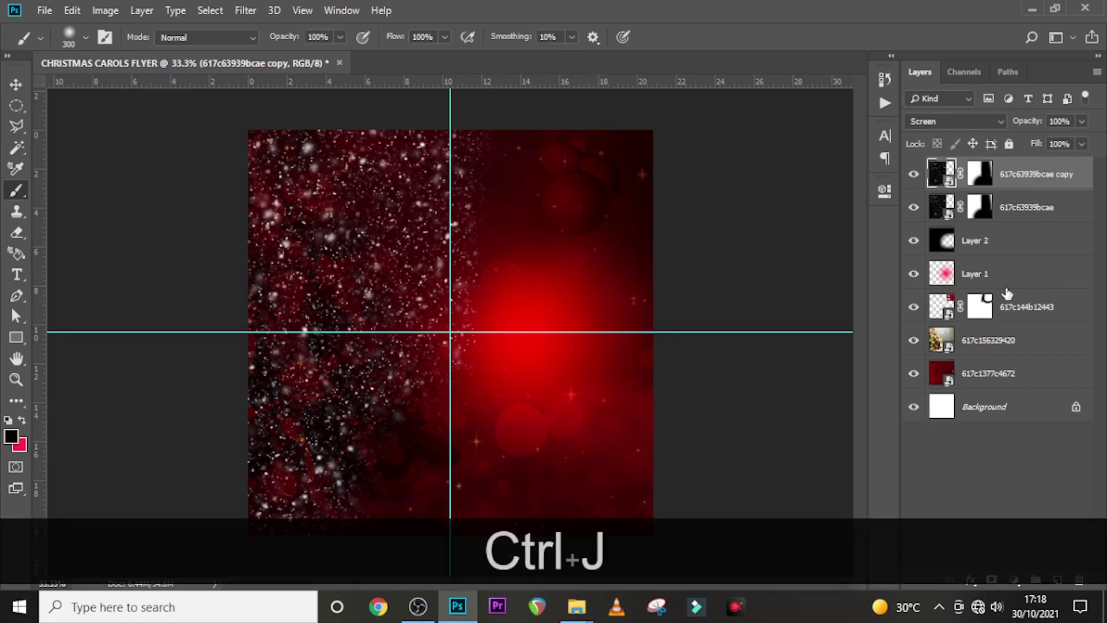
pyautogui.click(980, 173)
pyautogui.press('v')
pyautogui.moveTo(312, 258); pyautogui.dragTo(538, 258)
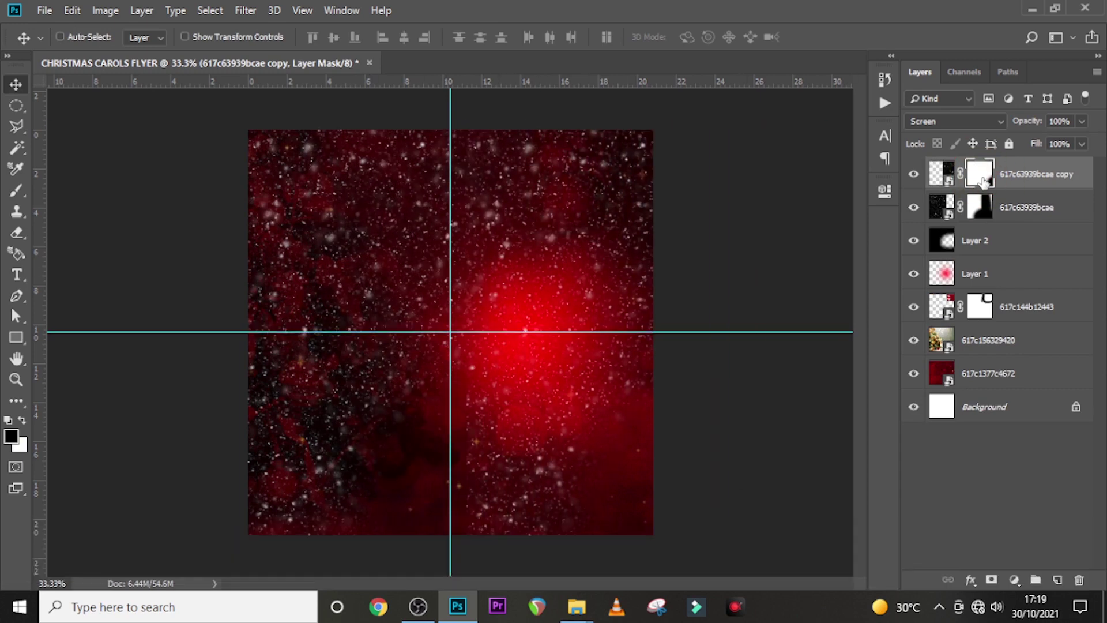
# Paint black with the 300 px brush on the copied snow layer's mask to hide snow along the lower centre and left edge.
pyautogui.press('b')
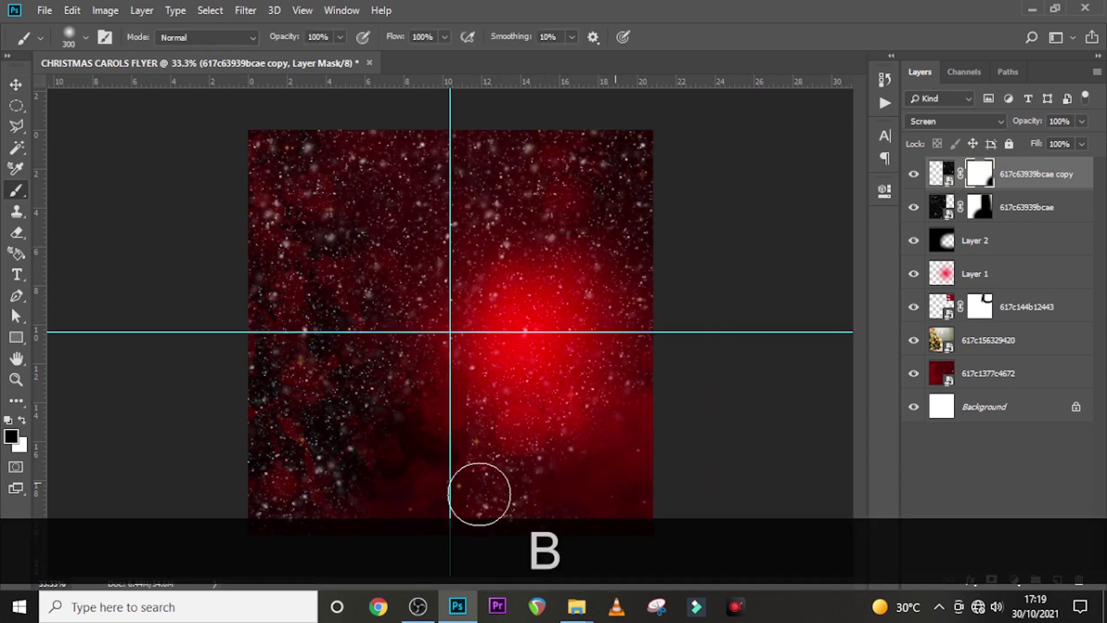
pyautogui.moveTo(464, 489)
pyautogui.mouseDown()
pyautogui.moveTo(612, 432)
pyautogui.moveTo(615, 537)
pyautogui.moveTo(440, 452)
pyautogui.moveTo(423, 372)
pyautogui.moveTo(435, 364)
pyautogui.mouseUp()
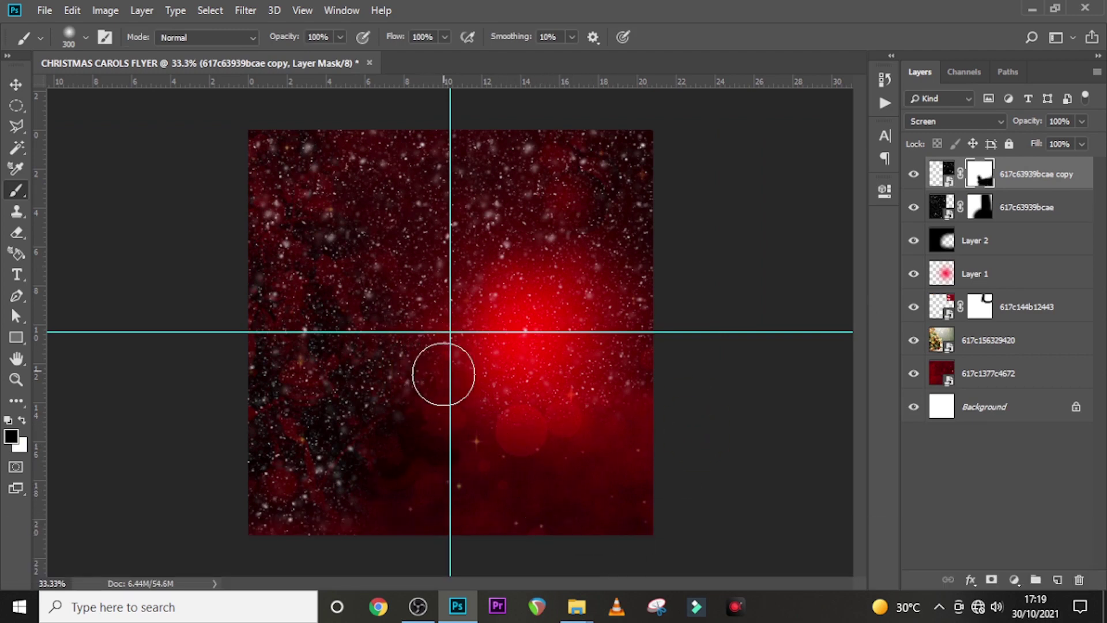
pyautogui.click(452, 519)
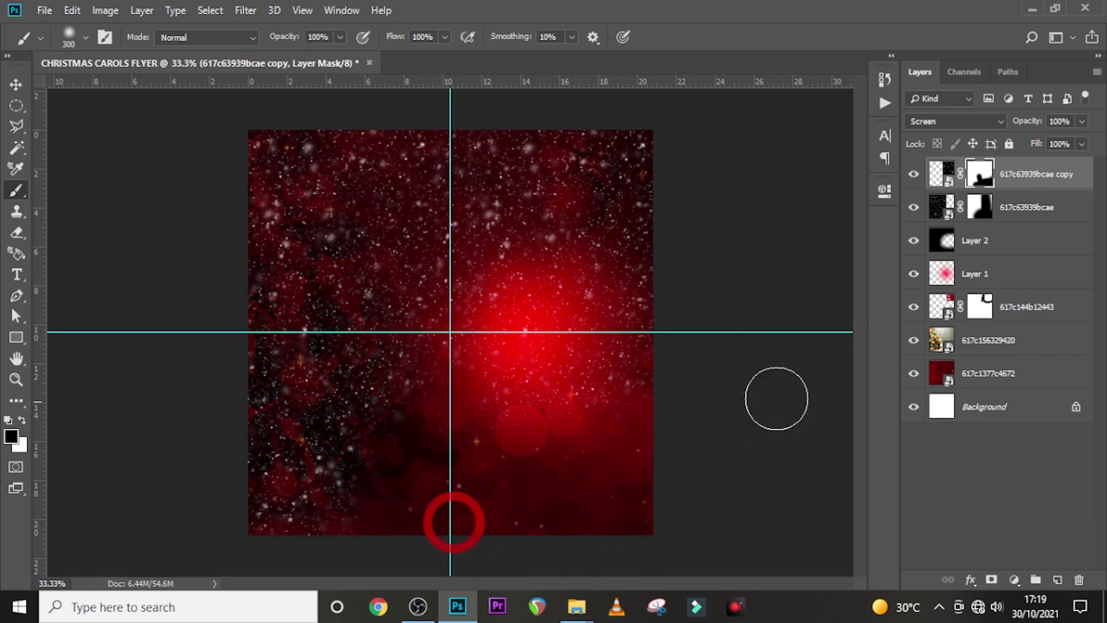
# Apply a Gaussian Blur with an 8.2 px radius to the copied snow layer's image.
pyautogui.click(1047, 180)
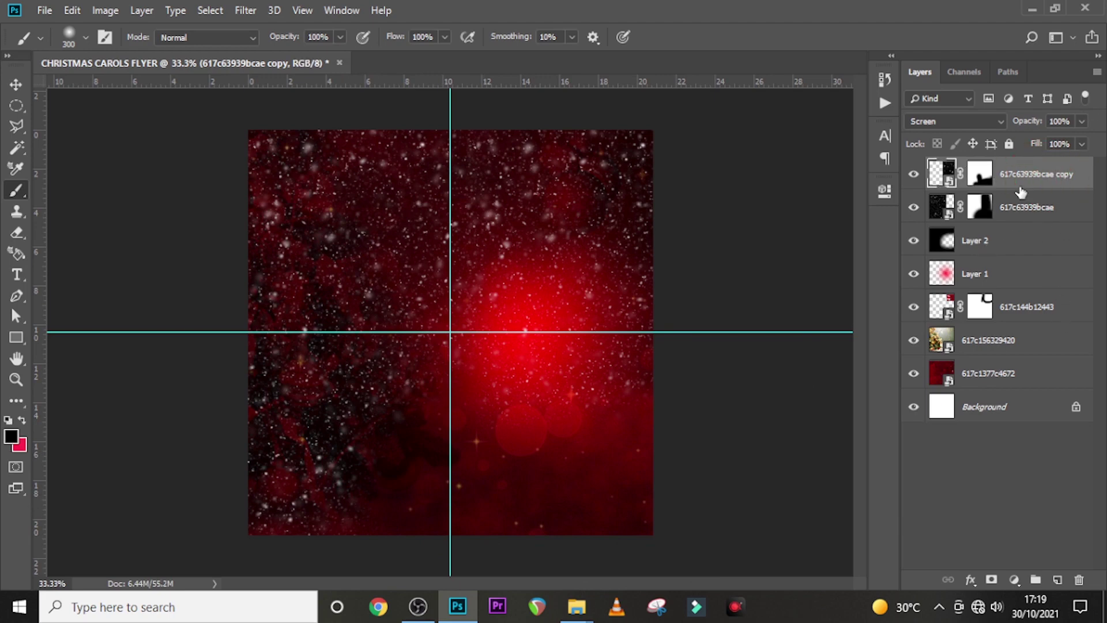
pyautogui.press('ctrl')
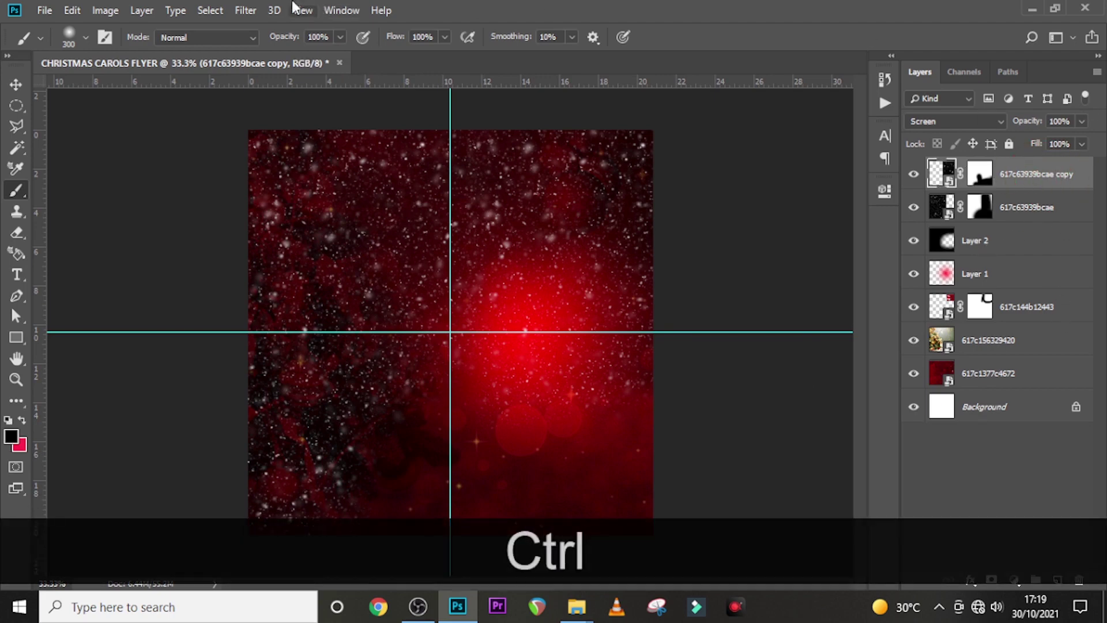
pyautogui.click(245, 10)
pyautogui.moveTo(265, 196)
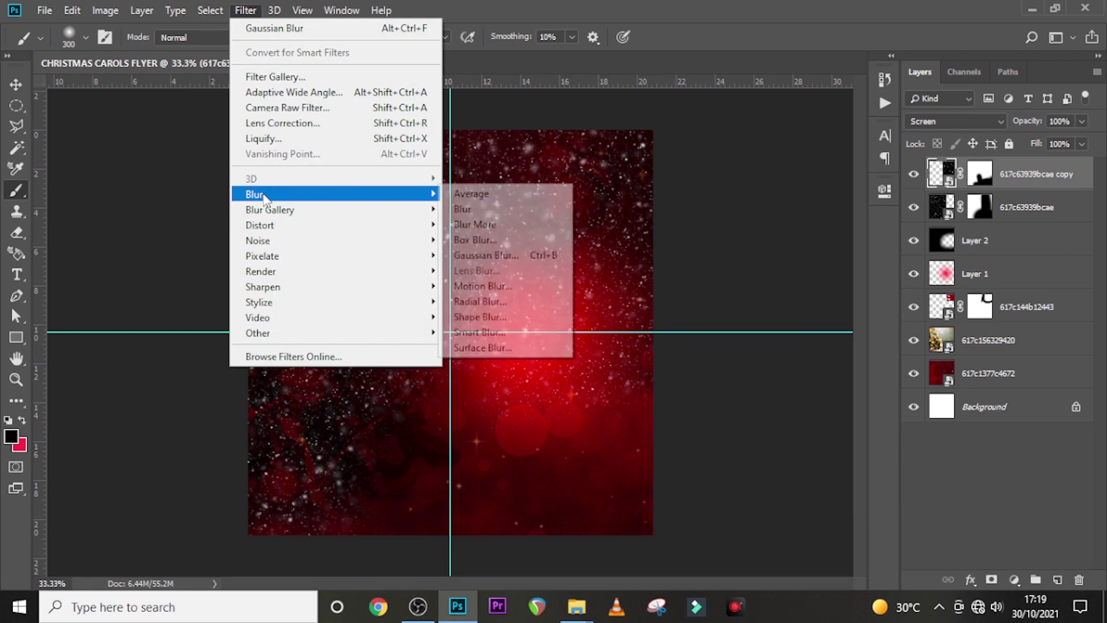
pyautogui.click(500, 255)
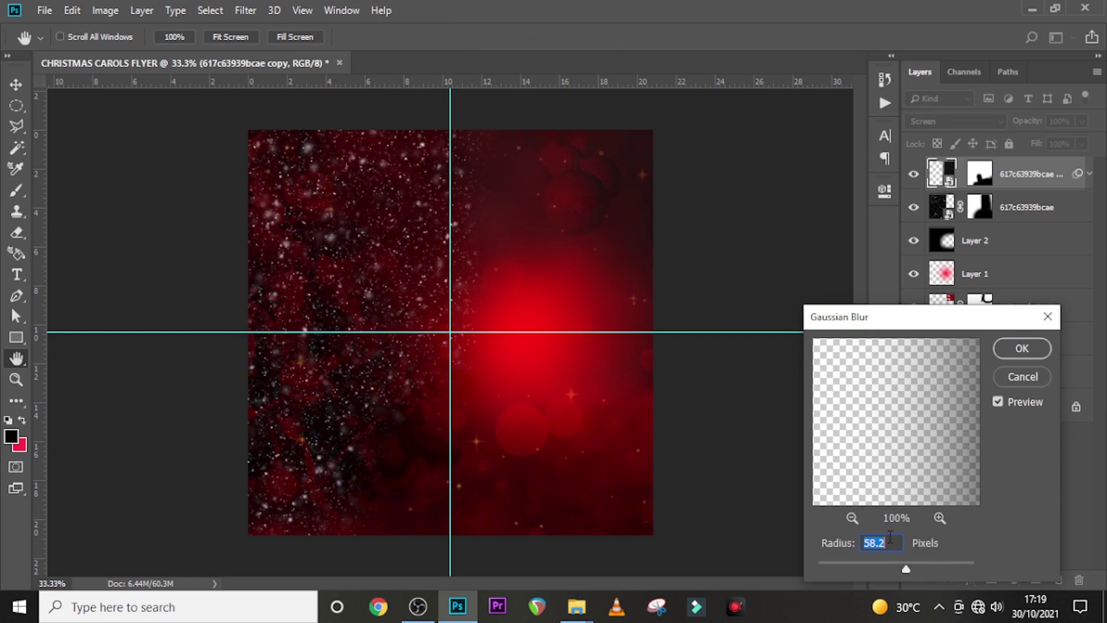
pyautogui.write('8.2')
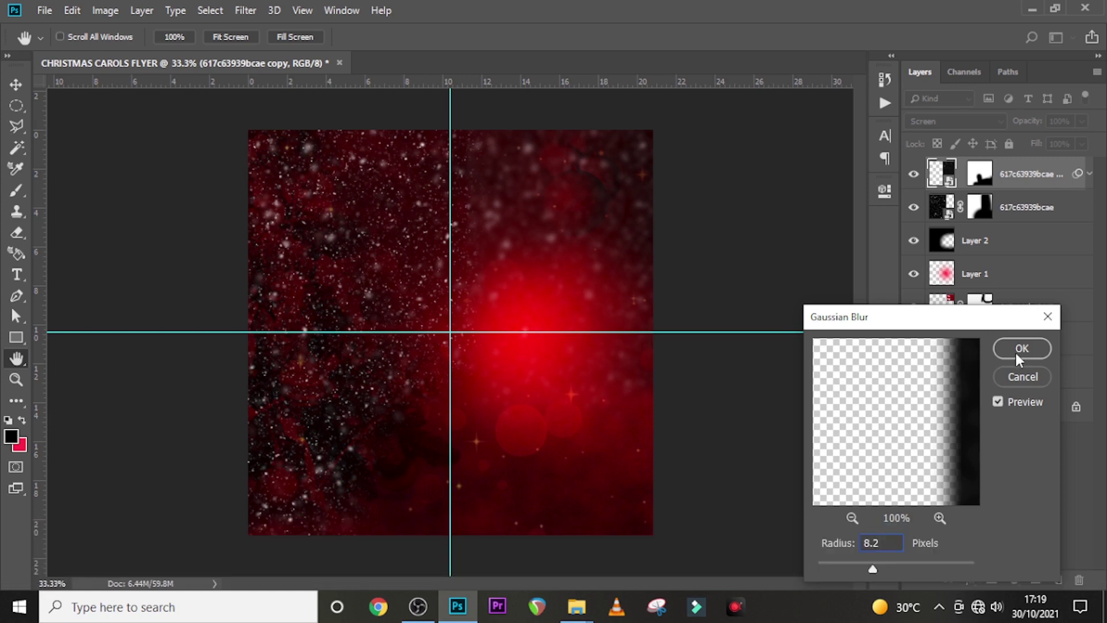
pyautogui.click(1017, 357)
# Group all layers above the locked white Background layer and name the group BACKGROUND.
pyautogui.click(996, 247)
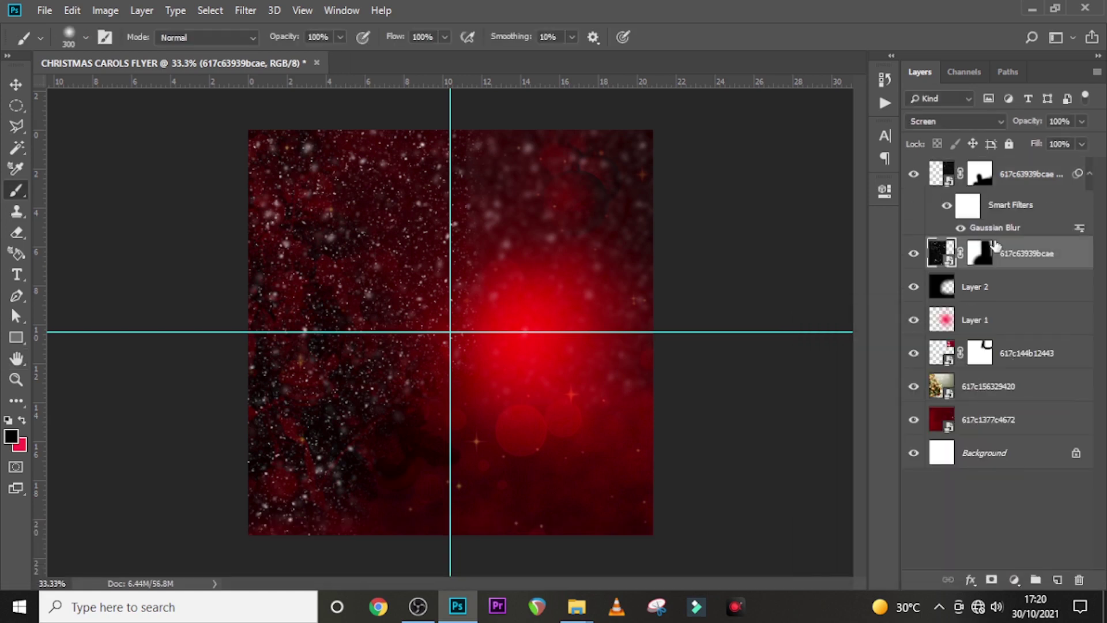
pyautogui.click(1089, 174)
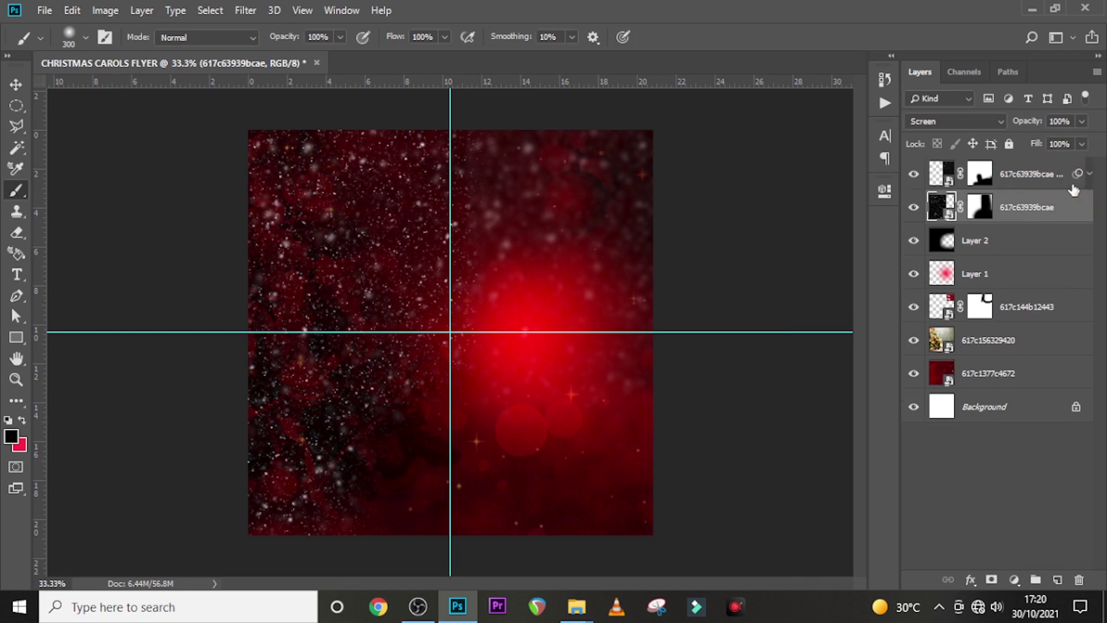
pyautogui.click(1037, 166)
pyautogui.keyDown('shift'); pyautogui.click(988, 372); pyautogui.keyUp('shift')
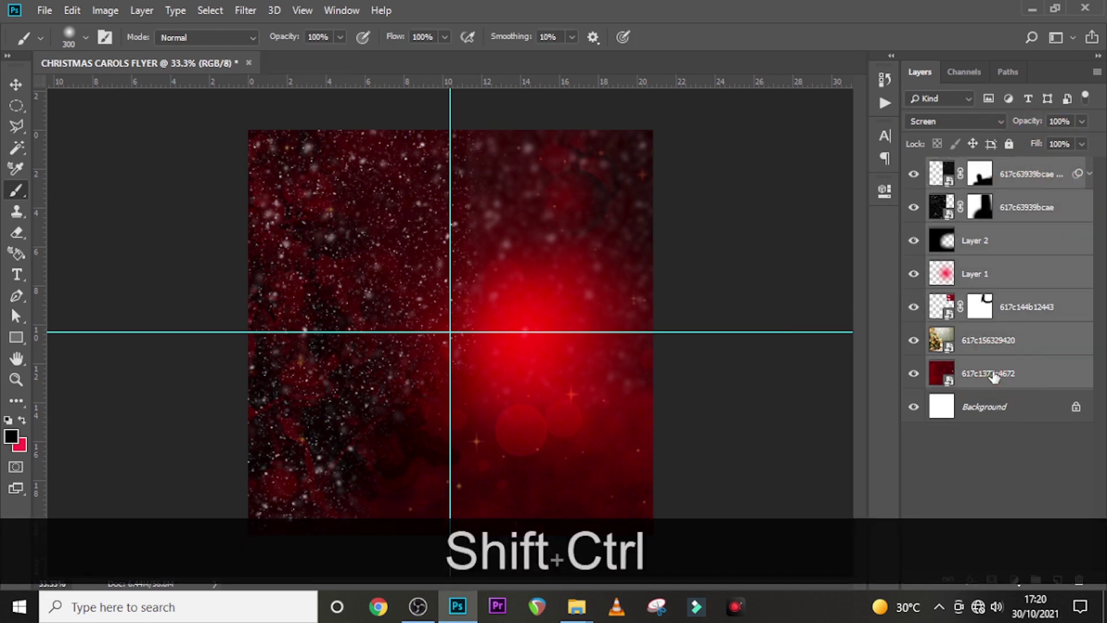
pyautogui.hotkey('ctrl', 'shift', 'g')
pyautogui.doubleClick(973, 168)
pyautogui.write('BACKGROUND')
pyautogui.press('Return')
pyautogui.hotkey('ctrl', 'g')
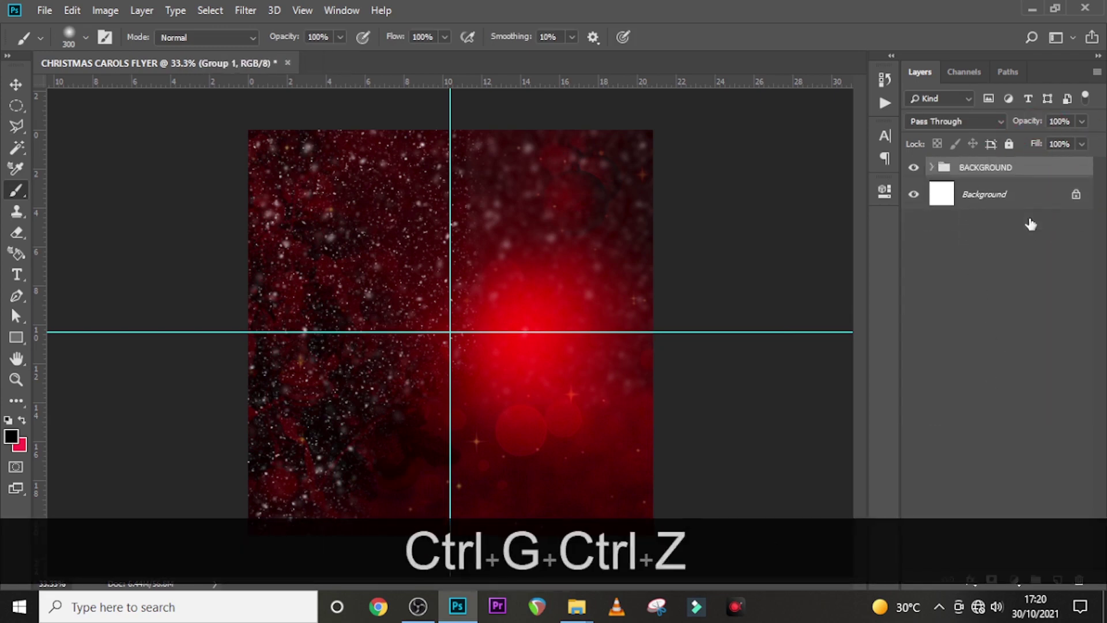
pyautogui.hotkey('ctrl', 'z')
# Add a text layer reading CAROLS on the canvas, copying the word from the open text notes.
pyautogui.press('t')
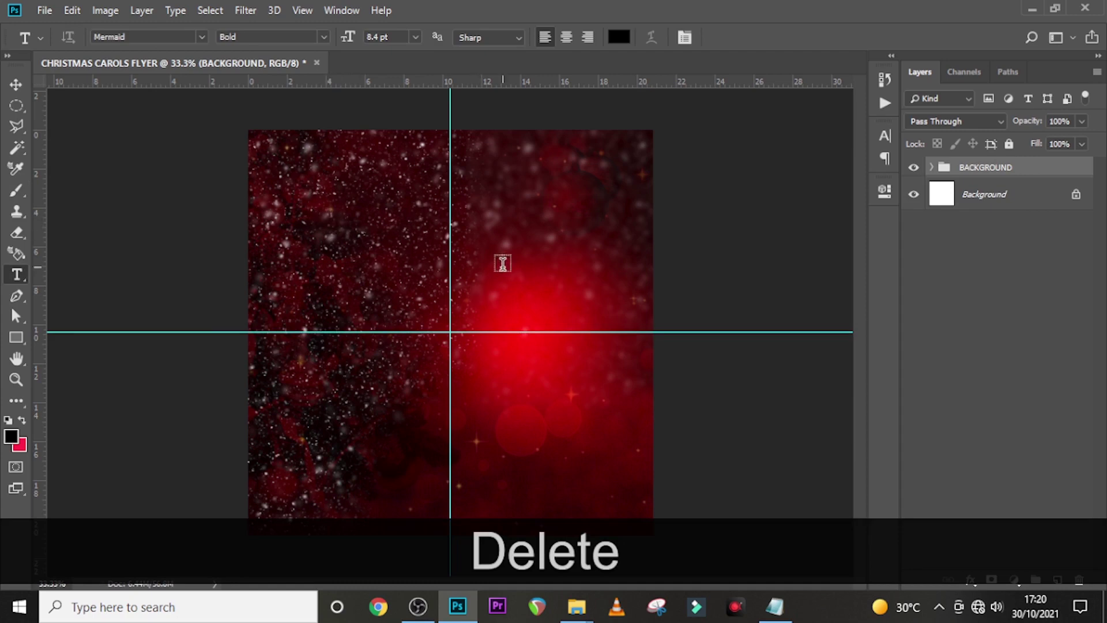
pyautogui.click(473, 291)
pyautogui.click(774, 606)
pyautogui.moveTo(688, 230); pyautogui.dragTo(615, 225)
pyautogui.hotkey('ctrl', 'c')
pyautogui.click(511, 281)
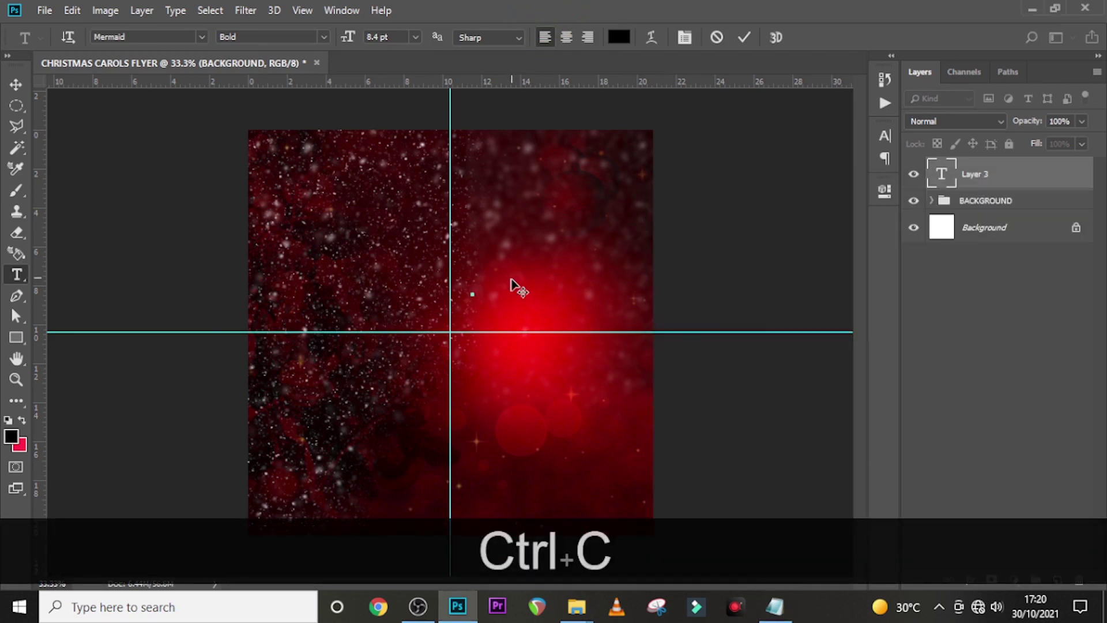
pyautogui.hotkey('ctrl', 'v')
pyautogui.click(962, 190)
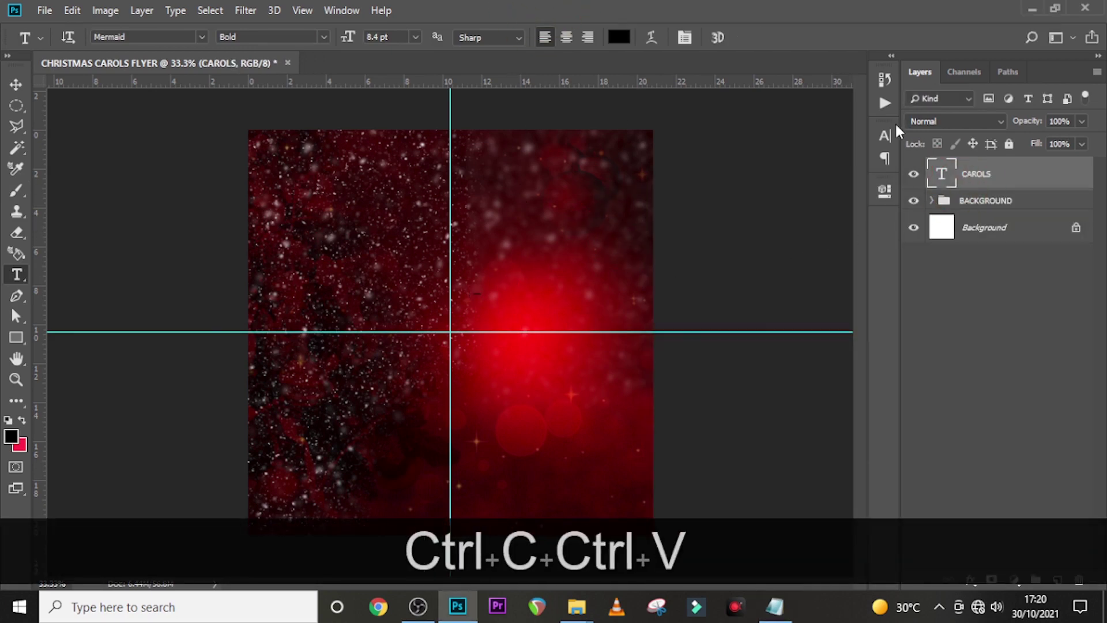
# Set the CAROLS text in Mermaid Bold at 208 pt.
pyautogui.click(882, 133)
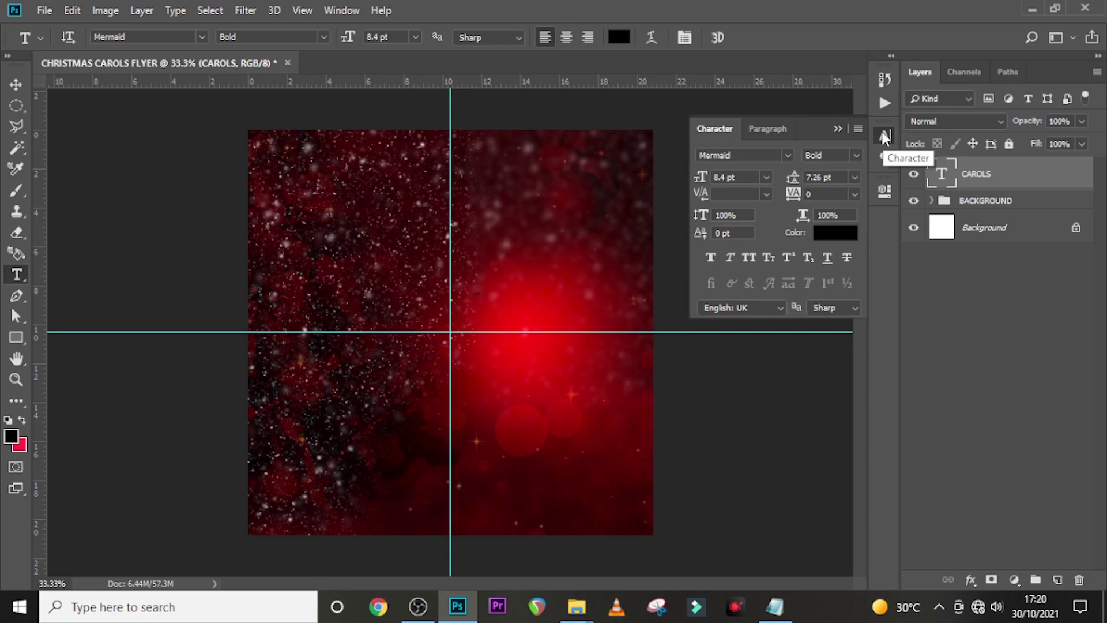
pyautogui.click(785, 158)
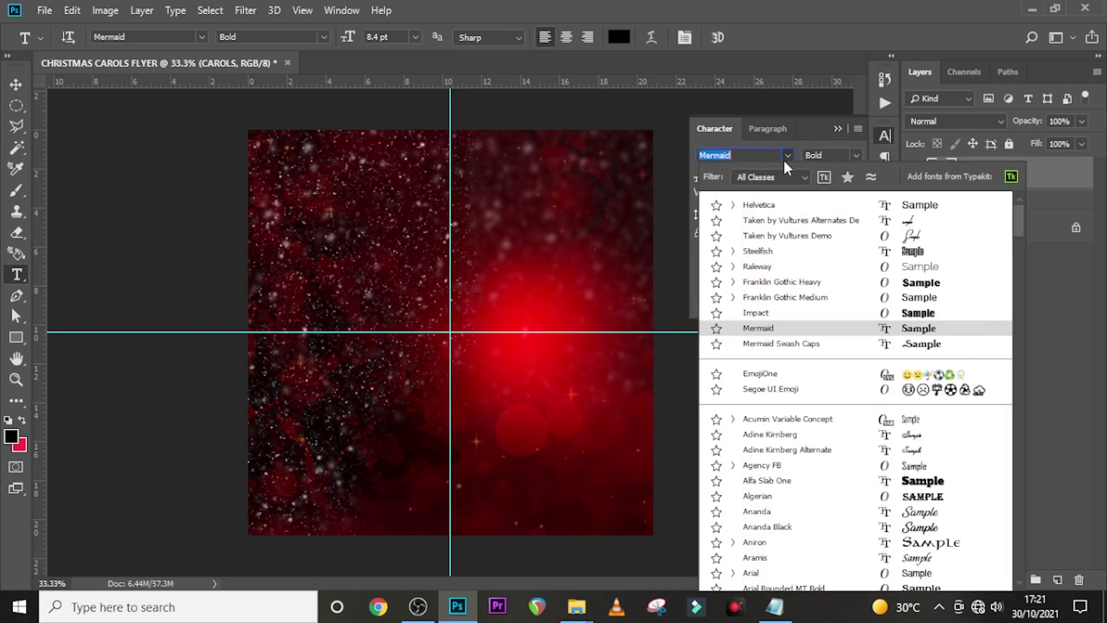
pyautogui.click(771, 329)
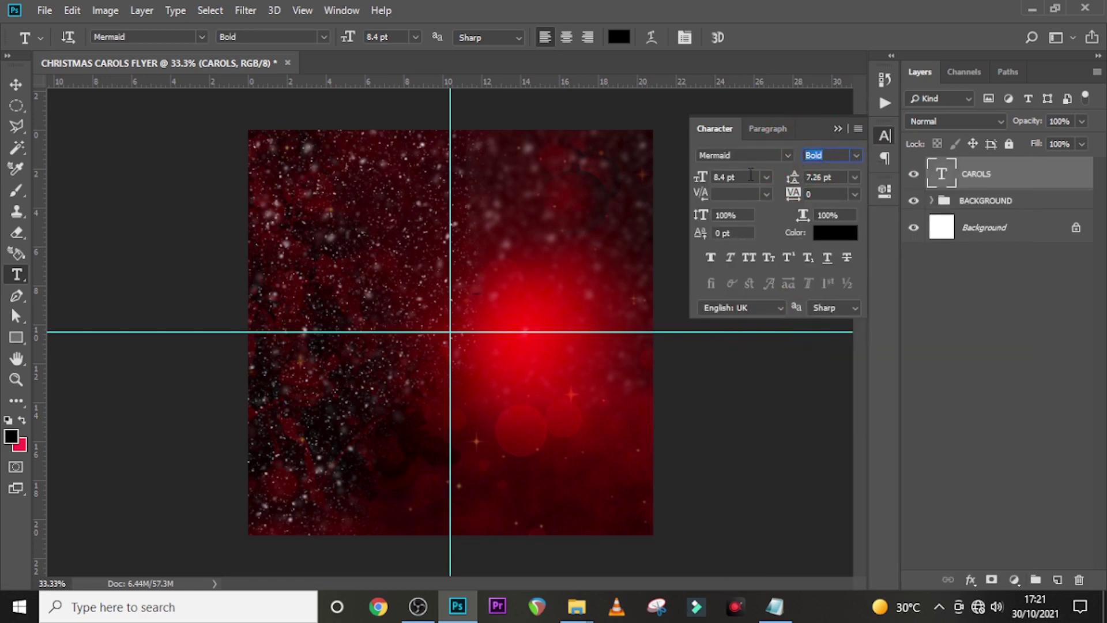
pyautogui.moveTo(742, 177); pyautogui.dragTo(668, 174)
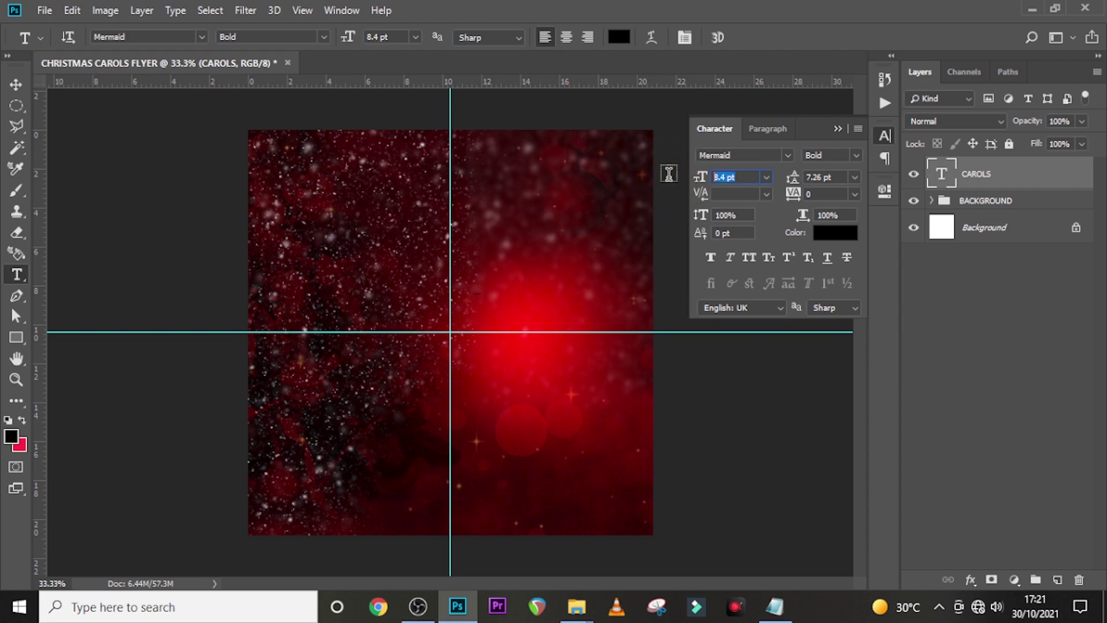
pyautogui.write('208')
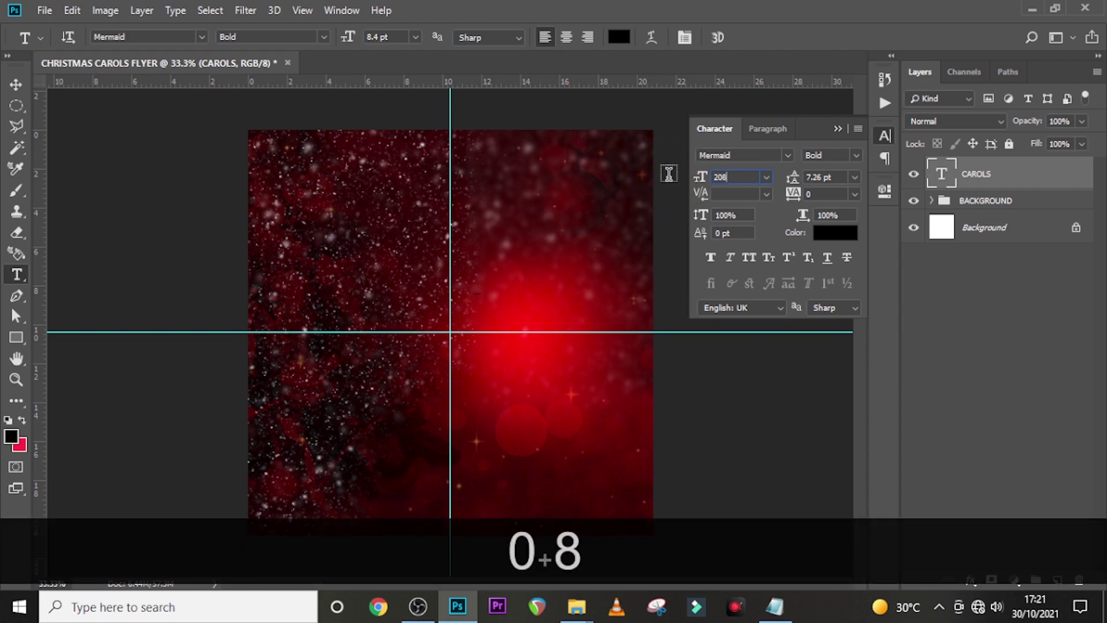
pyautogui.press('Return')
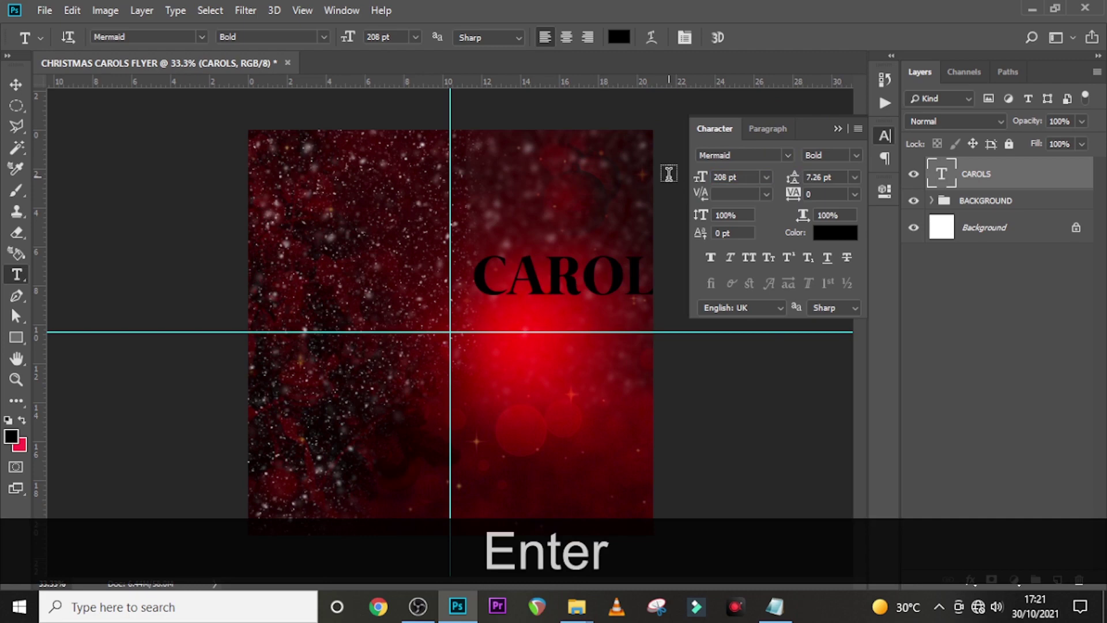
# Colour the CAROLS text white (ffffff).
pyautogui.click(836, 232)
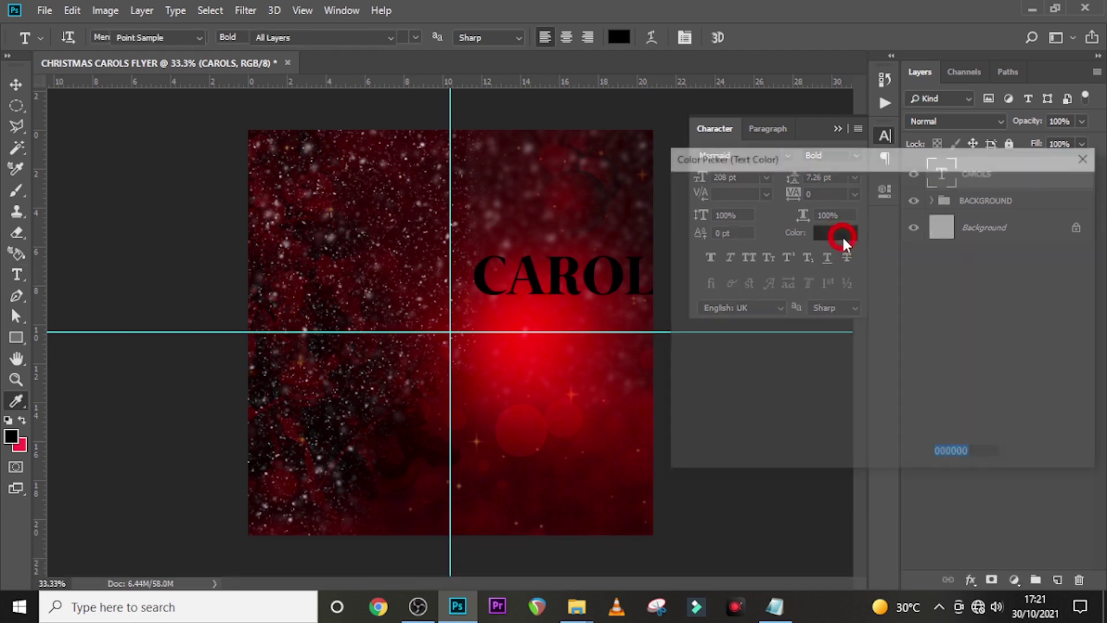
pyautogui.write('ffffff')
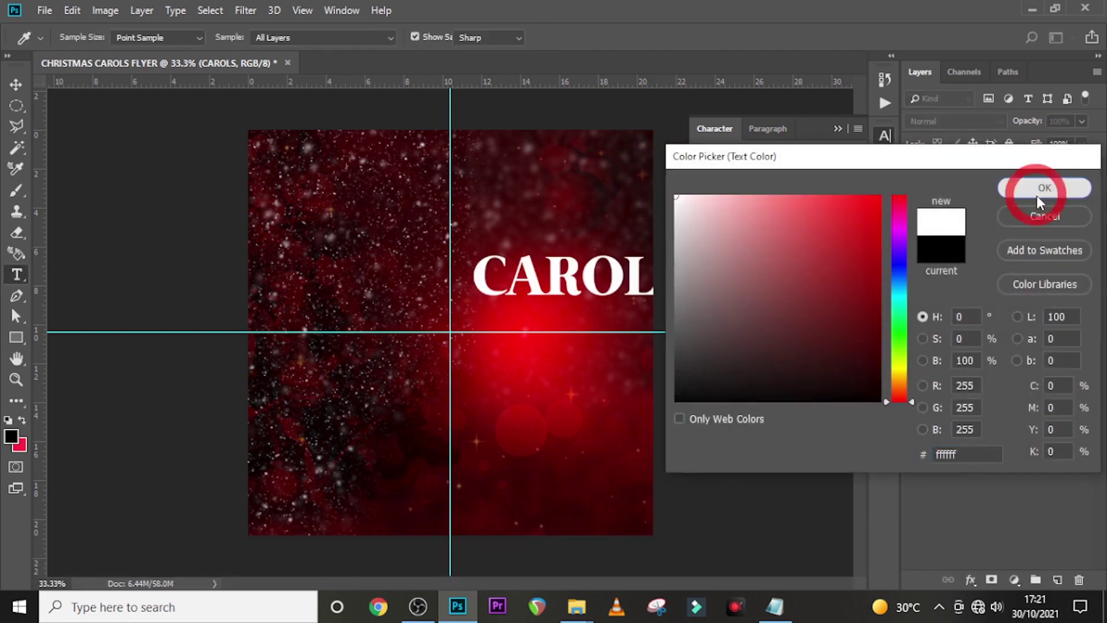
pyautogui.click(1038, 191)
pyautogui.click(1014, 184)
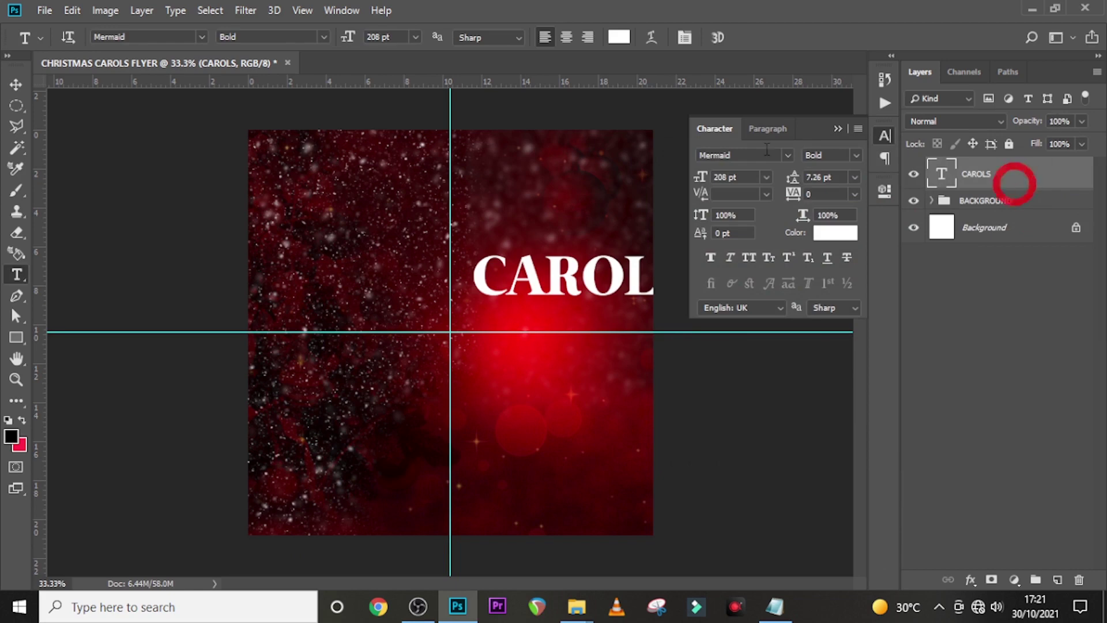
pyautogui.click(839, 128)
# Move the CAROLS text about 200 px left so the whole word fits inside the canvas.
pyautogui.hotkey('ctrl', 't')
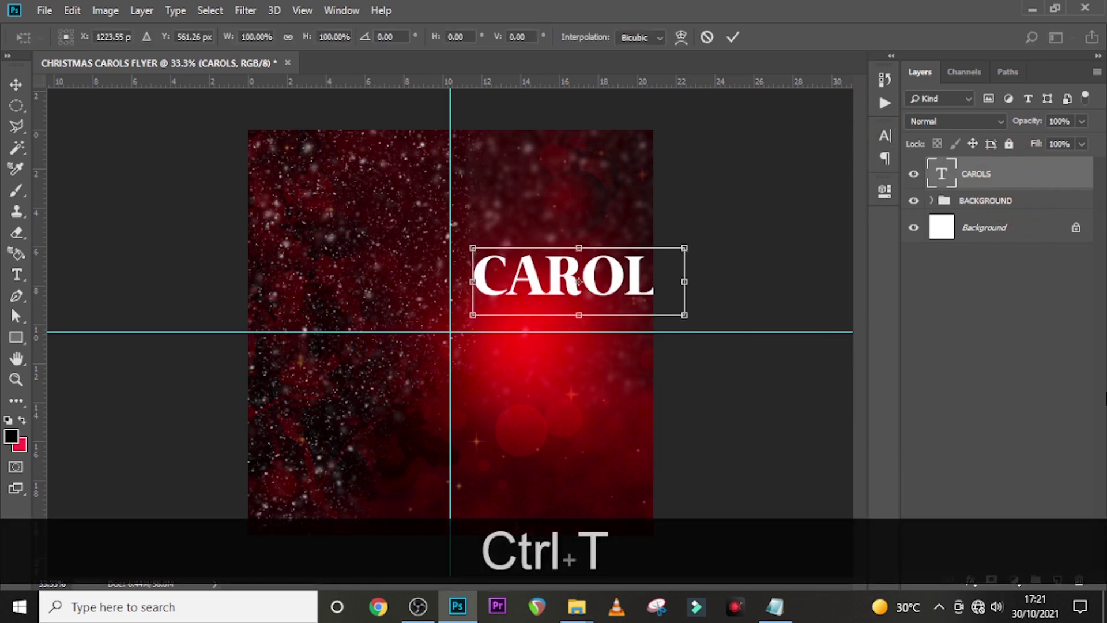
pyautogui.hotkey('shift', 'Left')
pyautogui.hotkey('shift', 'Left')
pyautogui.hotkey('shift', 'Left')
pyautogui.hotkey('shift', 'Left')
pyautogui.hotkey('shift', 'Left')
pyautogui.hotkey('shift', 'Left')
pyautogui.hotkey('shift', 'Left')
pyautogui.hotkey('shift', 'Left')
pyautogui.hotkey('shift', 'Left')
pyautogui.hotkey('shift', 'Left')
pyautogui.hotkey('shift', 'Left')
pyautogui.hotkey('shift', 'Left')
pyautogui.hotkey('shift', 'Left')
pyautogui.hotkey('shift', 'Left')
pyautogui.hotkey('shift', 'Left')
pyautogui.hotkey('shift', 'Left')
pyautogui.hotkey('shift', 'Left')
pyautogui.hotkey('shift', 'Left')
pyautogui.hotkey('shift', 'Left')
pyautogui.hotkey('shift', 'Left')
pyautogui.press('Return')
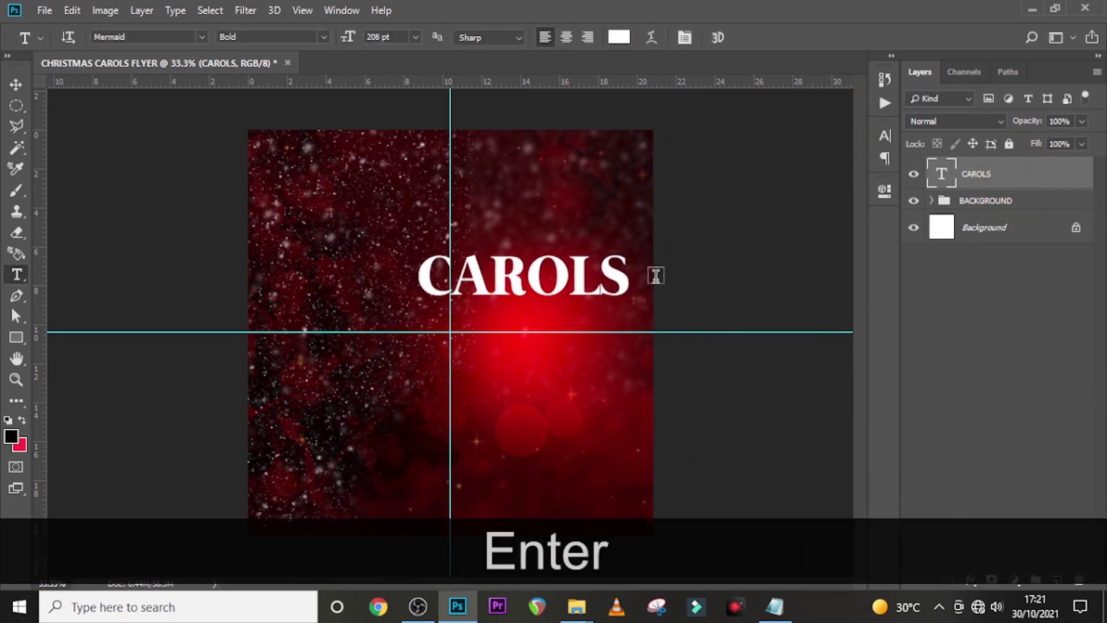
# Place vertical guides at the left edge, right edge and centre of the CAROLS text.
pyautogui.moveTo(34, 318); pyautogui.dragTo(420, 332)
pyautogui.moveTo(40, 309); pyautogui.dragTo(629, 327)
pyautogui.click(1009, 184)
pyautogui.hotkey('ctrl', 't')
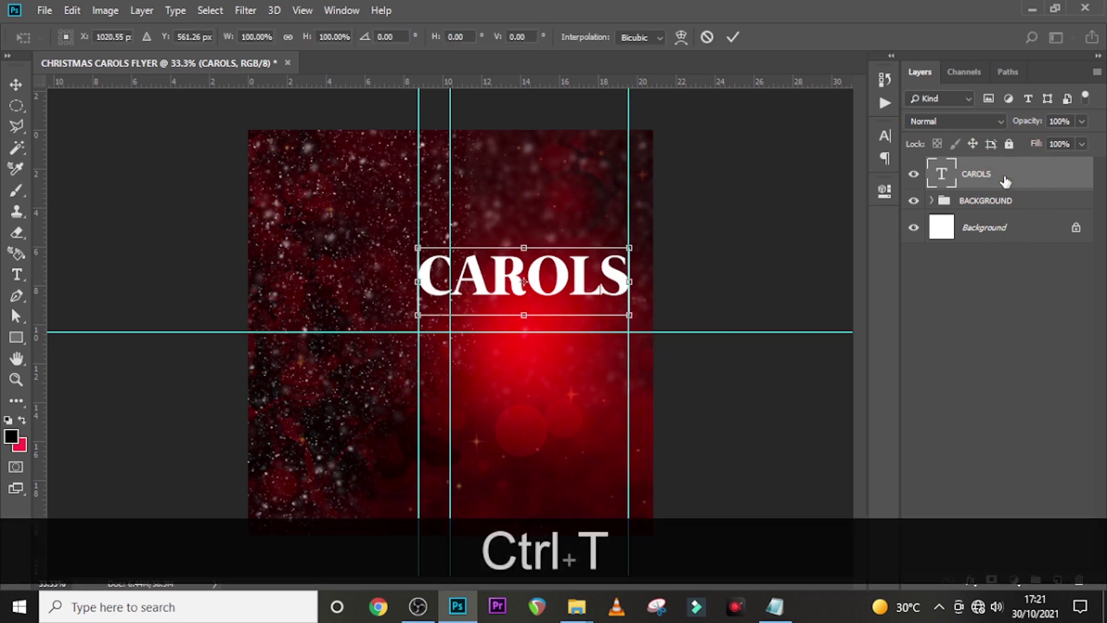
pyautogui.moveTo(42, 338); pyautogui.dragTo(524, 314)
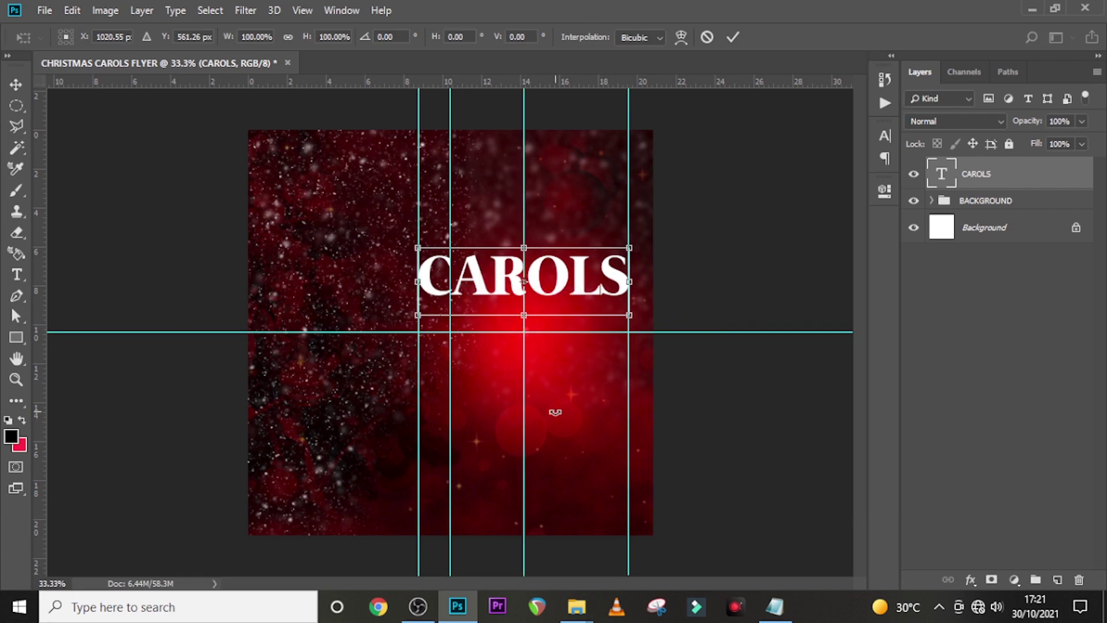
pyautogui.press('Return')
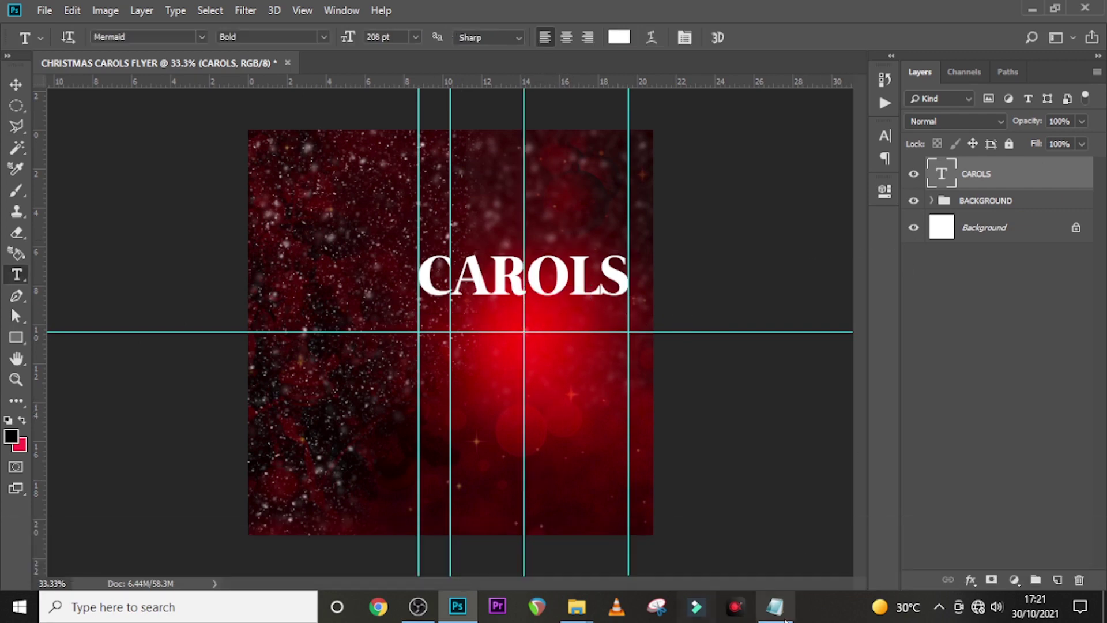
# Place the gold texture image over CAROLS, scaled to about 63.5% and rotated about 14.3°, and clip it to the text.
pyautogui.moveTo(576, 606)
pyautogui.click(482, 536)
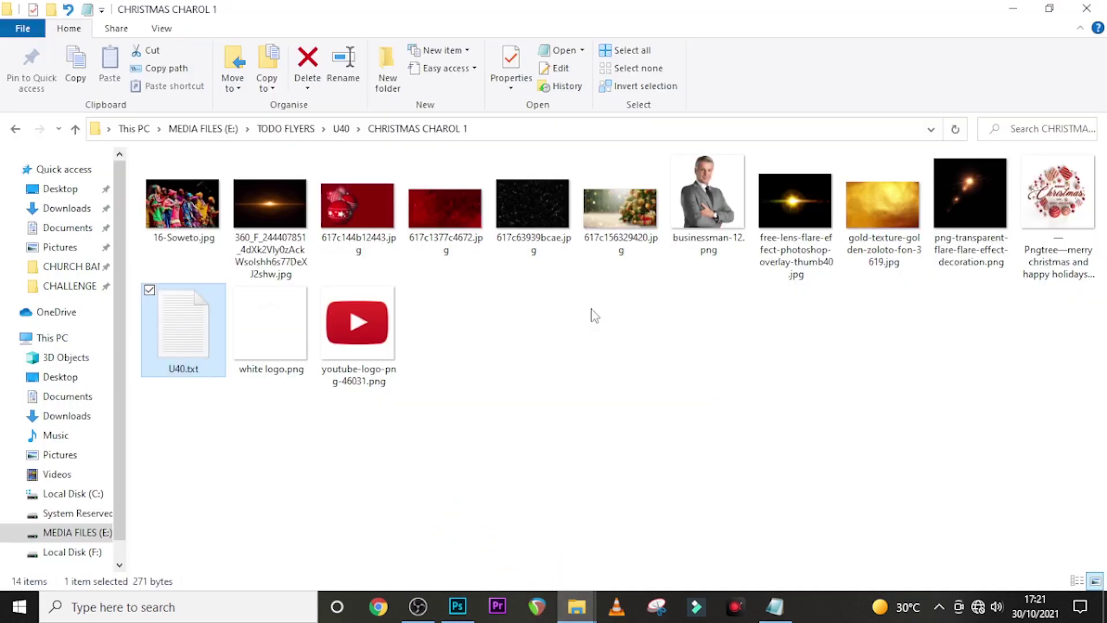
pyautogui.moveTo(882, 243); pyautogui.dragTo(508, 366)
pyautogui.moveTo(632, 447); pyautogui.dragTo(551, 395)
pyautogui.moveTo(482, 366); pyautogui.dragTo(562, 297)
pyautogui.moveTo(630, 337); pyautogui.dragTo(644, 348)
pyautogui.moveTo(588, 299); pyautogui.dragTo(576, 292)
pyautogui.moveTo(562, 143); pyautogui.dragTo(596, 149)
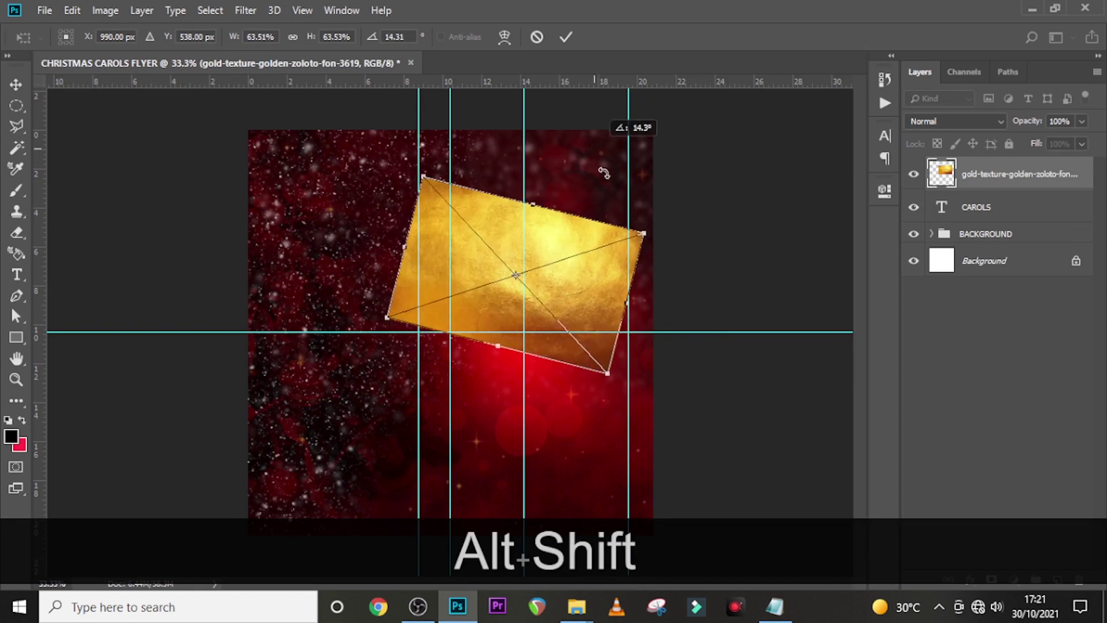
pyautogui.moveTo(594, 325); pyautogui.dragTo(597, 298)
pyautogui.press('Return')
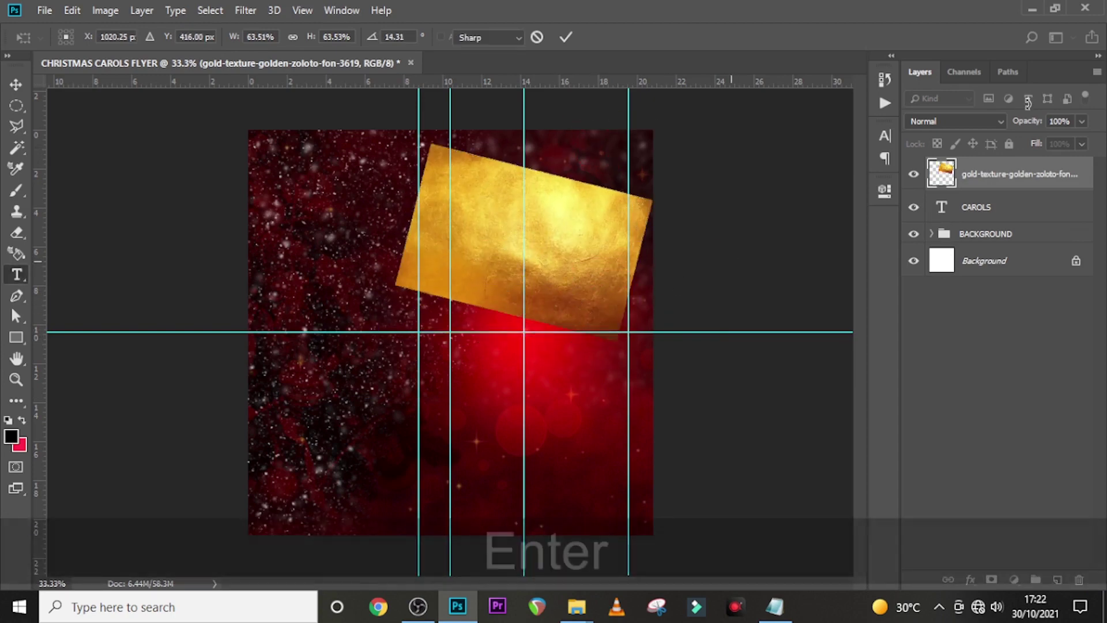
pyautogui.rightClick(991, 180)
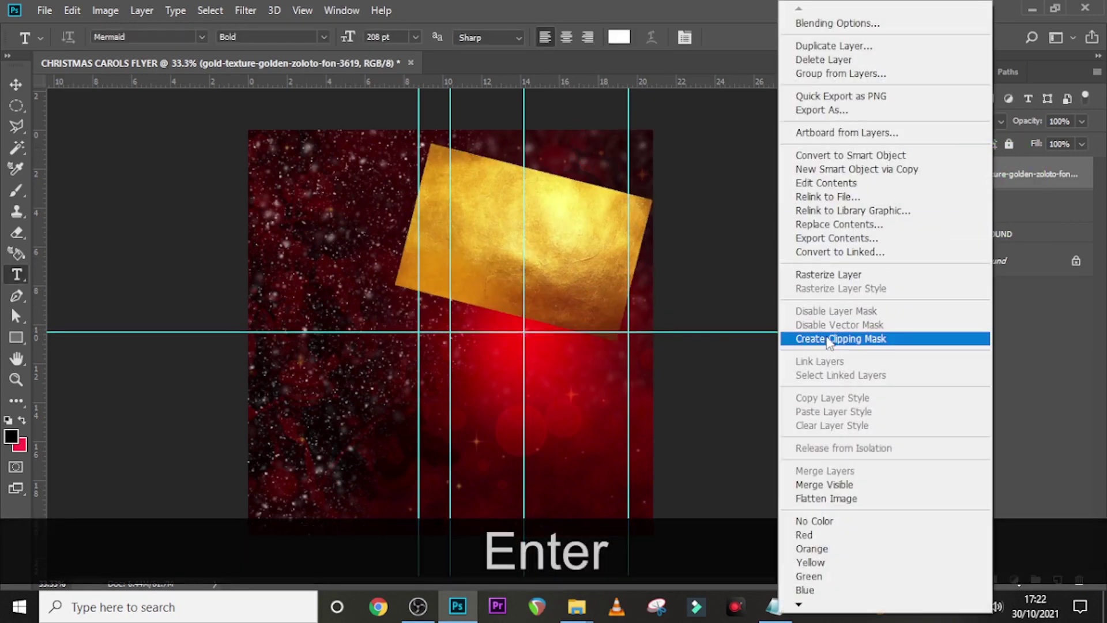
pyautogui.click(829, 339)
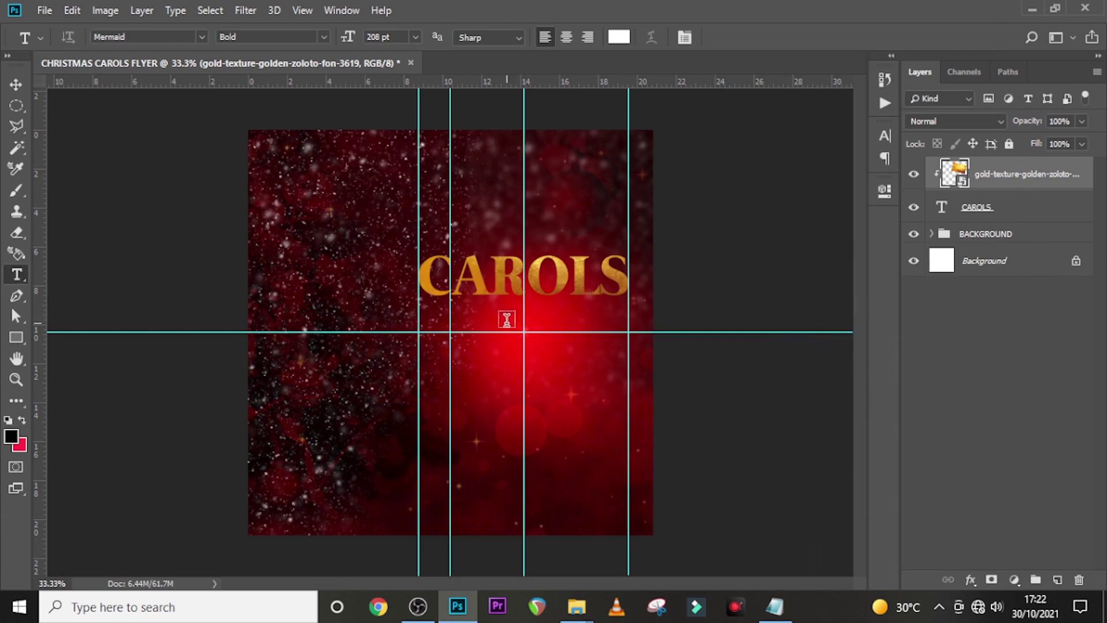
# Add a text layer reading Night, copied from the text notes, and centre it below CAROLS on the middle guide.
pyautogui.click(483, 359)
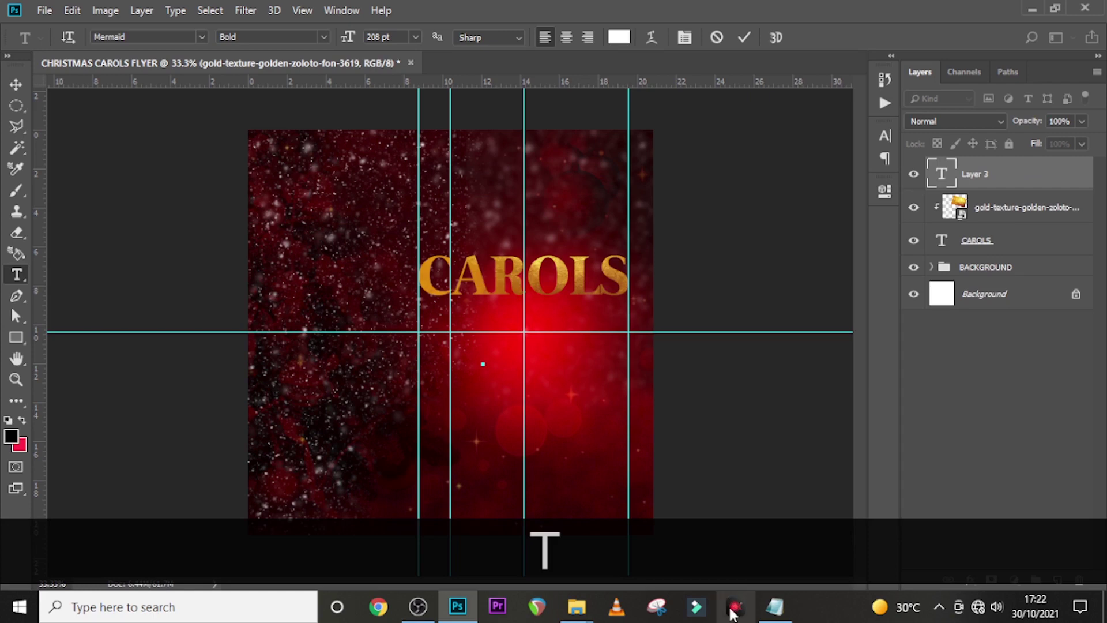
pyautogui.click(774, 606)
pyautogui.moveTo(700, 245); pyautogui.dragTo(625, 243)
pyautogui.hotkey('ctrl', 'c')
pyautogui.hotkey('alt', 'Tab')
pyautogui.hotkey('ctrl', 'v')
pyautogui.hotkey('ctrl', 'Return')
pyautogui.press('v')
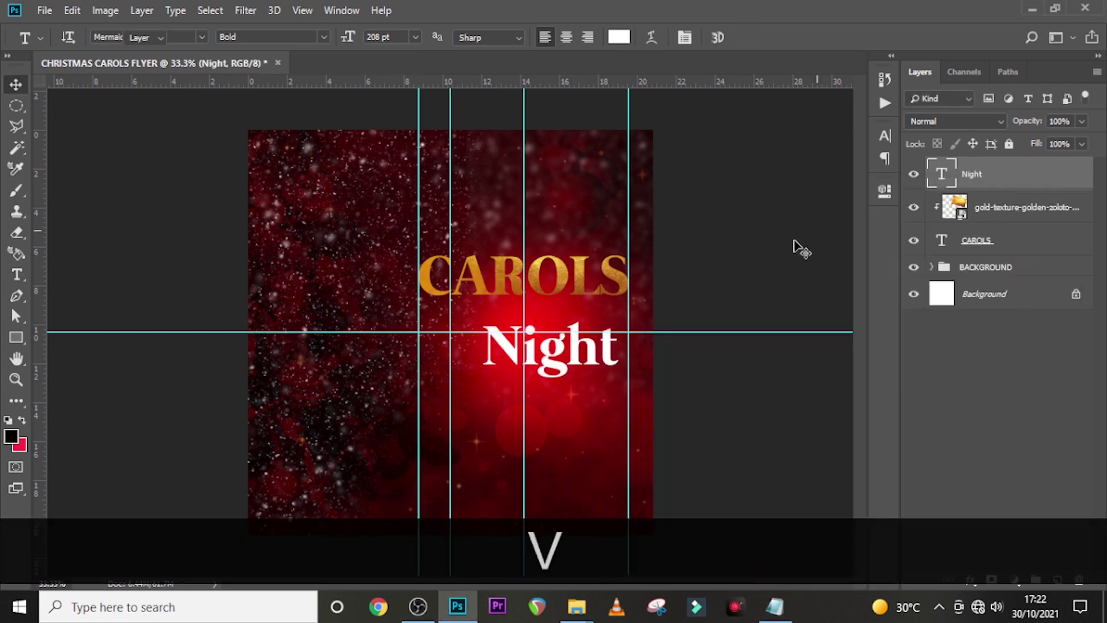
pyautogui.moveTo(563, 359); pyautogui.dragTo(537, 346)
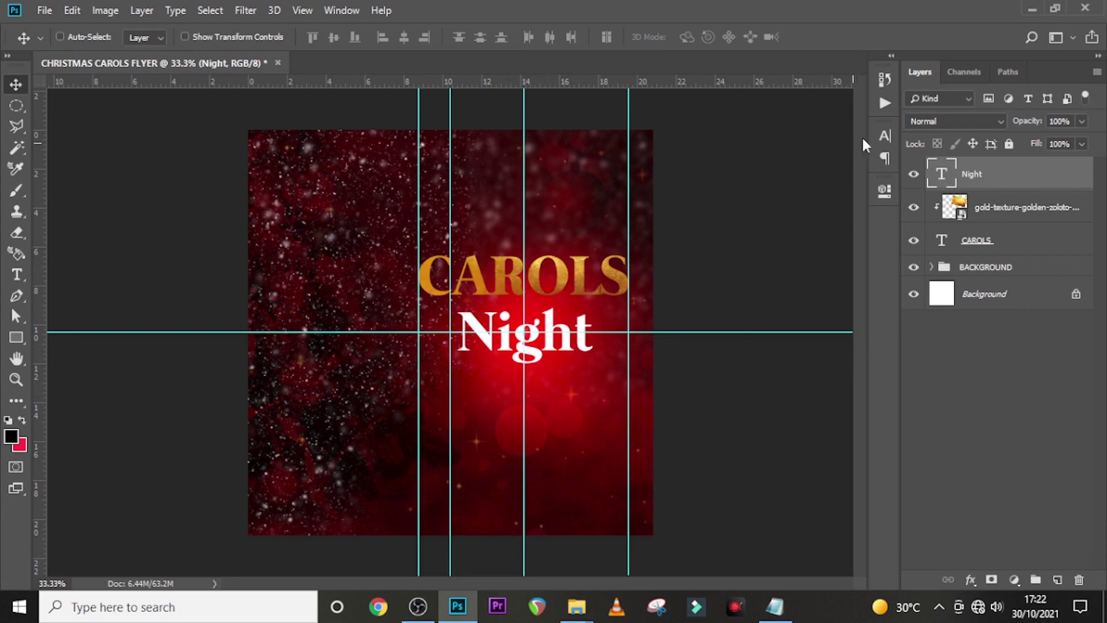
# Change the Night text's font to Barnett Regular.
pyautogui.click(885, 136)
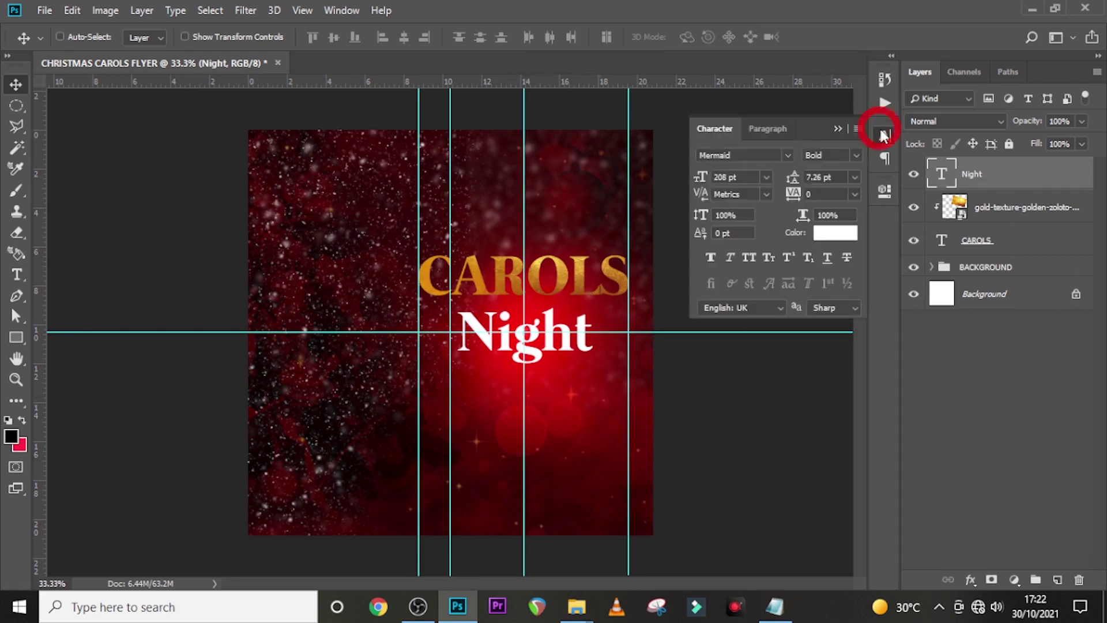
pyautogui.click(790, 155)
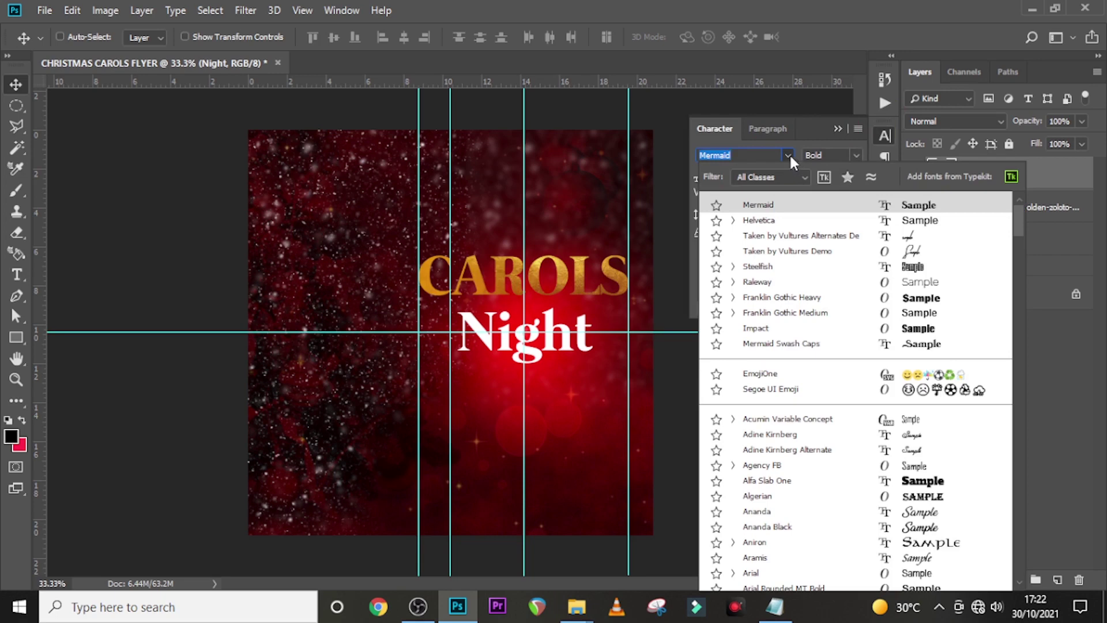
pyautogui.scroll(-7, 756, 312)
pyautogui.click(756, 328)
# Nudge the Night text up to overlap the lower part of CAROLS and slightly to the right.
pyautogui.press('v')
pyautogui.hotkey('shift', 'Up')
pyautogui.hotkey('shift', 'Up')
pyautogui.hotkey('shift', 'Up')
pyautogui.hotkey('shift', 'Up')
pyautogui.hotkey('shift', 'Up')
pyautogui.hotkey('shift', 'Up')
pyautogui.hotkey('shift', 'Up')
pyautogui.hotkey('shift', 'Up')
pyautogui.hotkey('shift', 'Up')
pyautogui.hotkey('shift', 'Up')
pyautogui.hotkey('ctrl', 't')
pyautogui.press('Right')
pyautogui.hotkey('shift', 'Right')
pyautogui.hotkey('shift', 'Right')
pyautogui.press('Return')
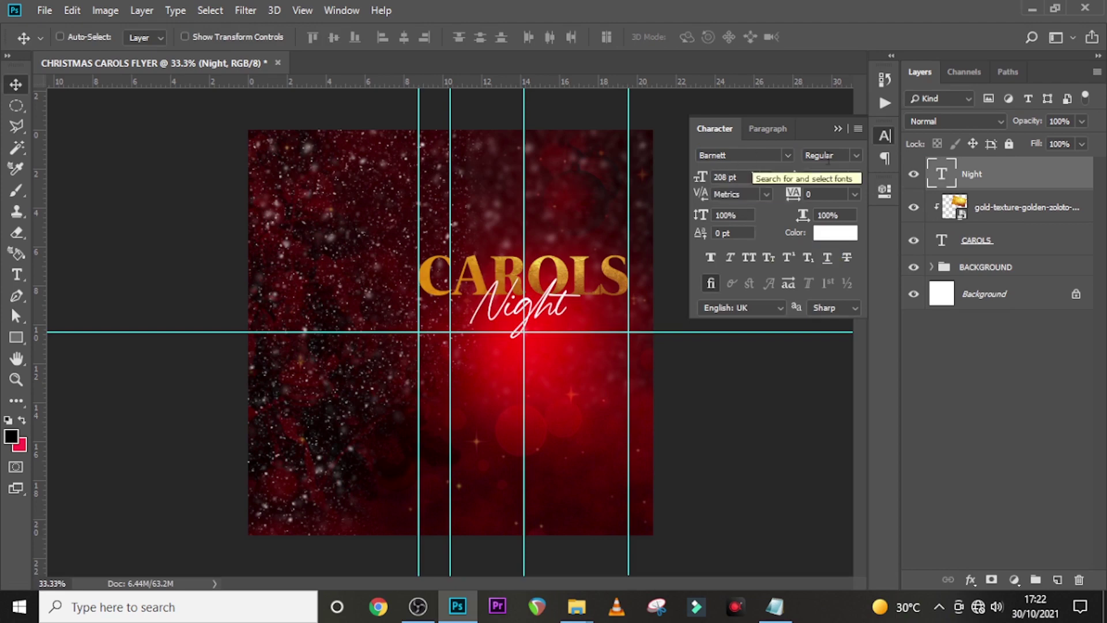
# Set the Night text size to 238 pt.
pyautogui.click(741, 177)
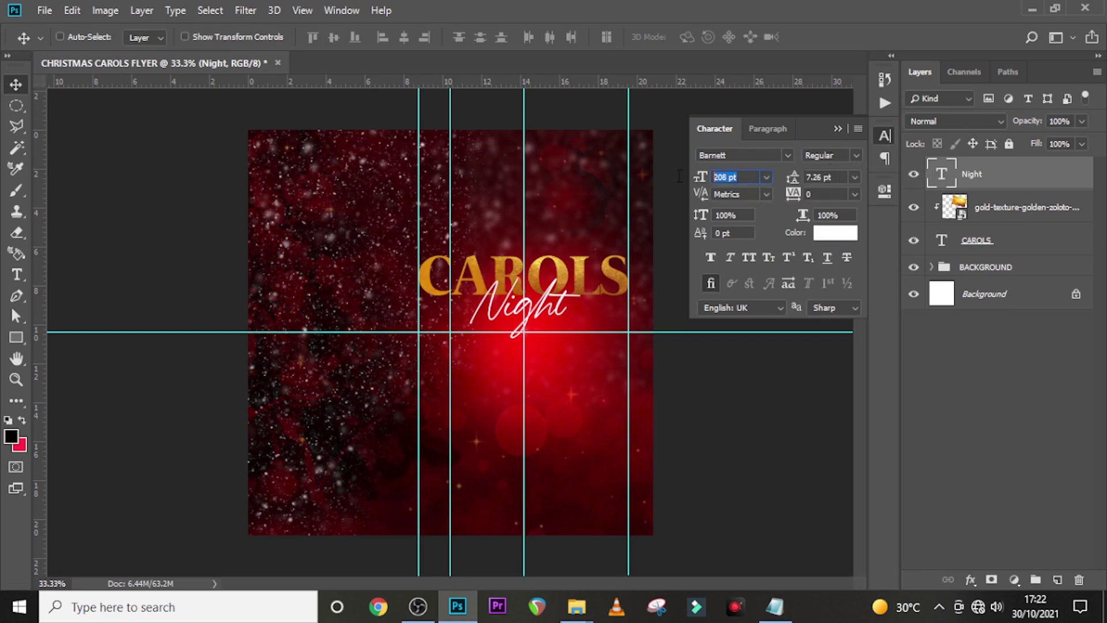
pyautogui.write('23')
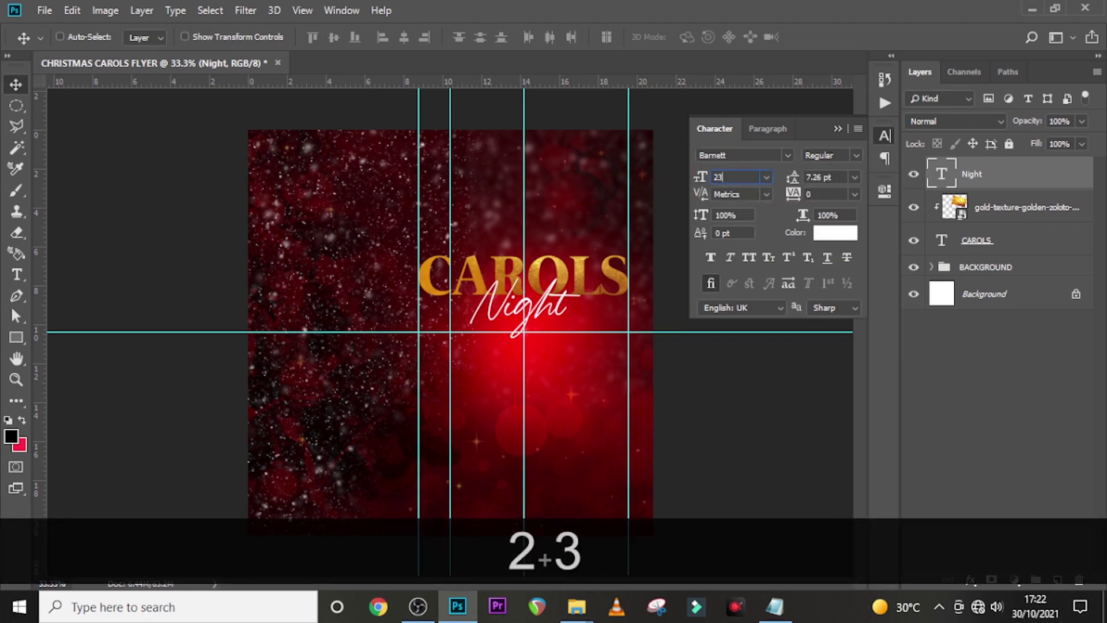
pyautogui.write('8')
pyautogui.press('Return')
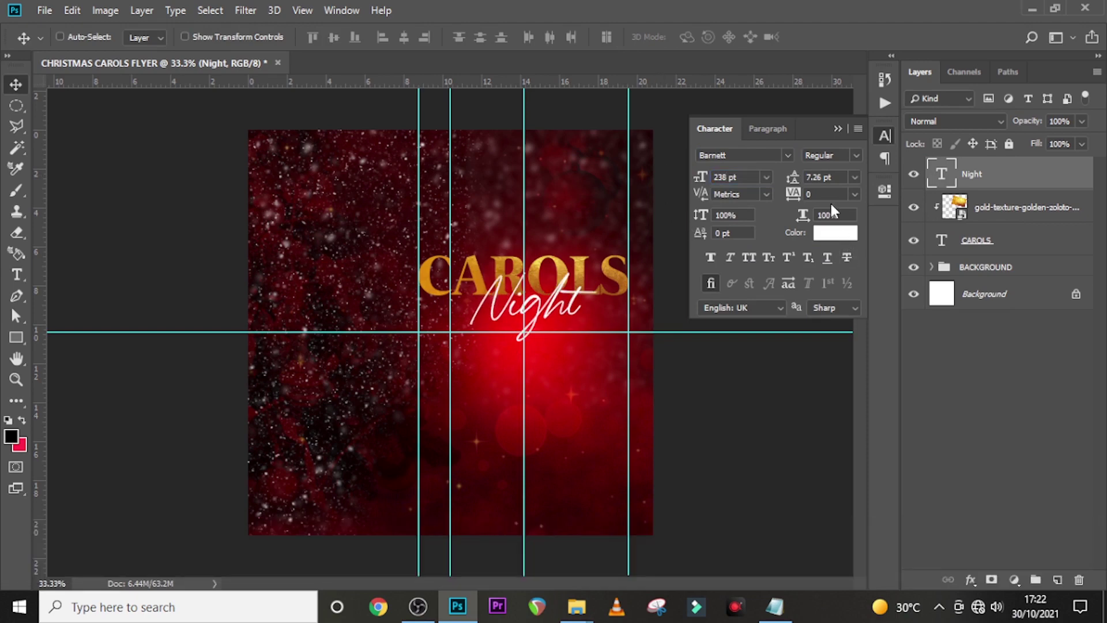
# Shift the Night text left with Free Transform so it sits closer to the middle of CAROLS.
pyautogui.hotkey('ctrl', 't')
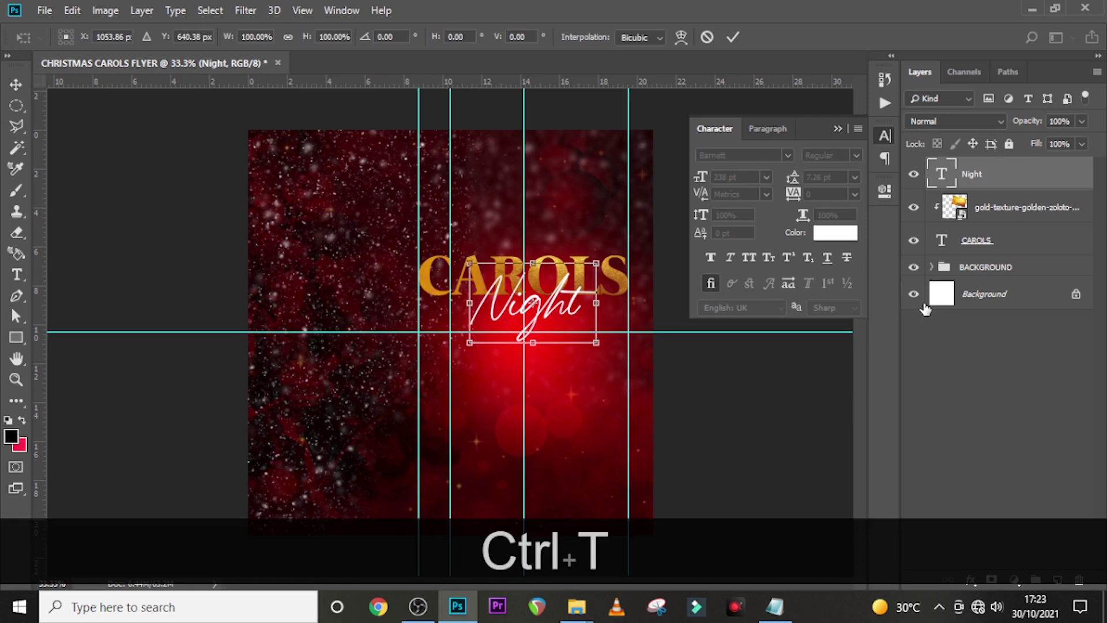
pyautogui.hotkey('shift', 'Left')
pyautogui.hotkey('shift', 'Left')
pyautogui.hotkey('shift', 'Left')
pyautogui.hotkey('shift', 'Left')
pyautogui.press('Return')
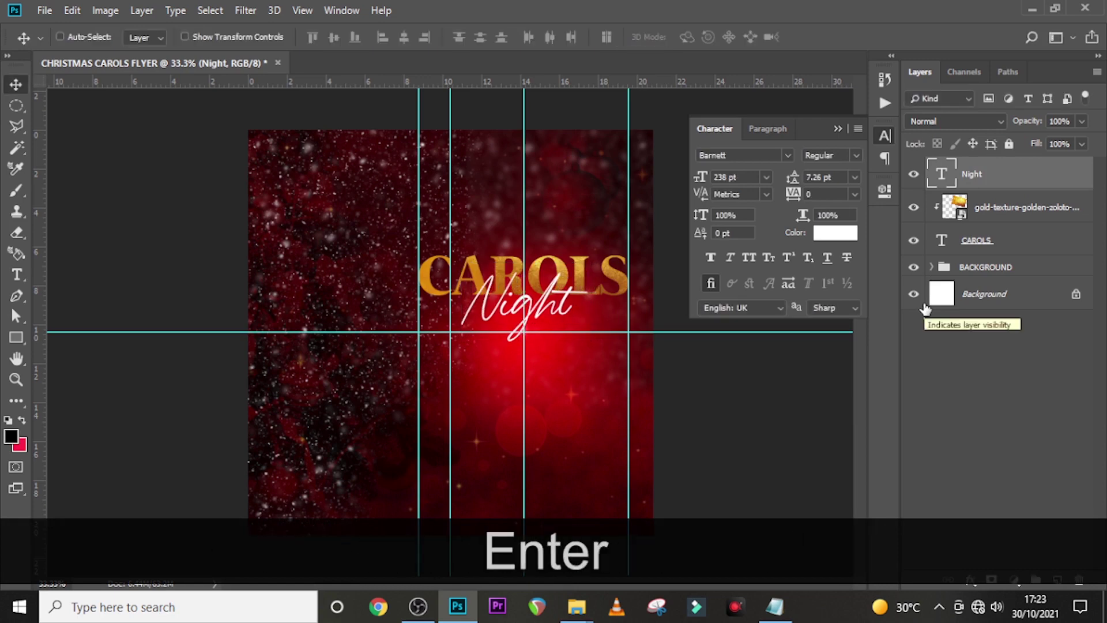
# Nudge the Night text down so it overlaps only the lower edge of CAROLS.
pyautogui.press('Down')
pyautogui.press('Down')
pyautogui.hotkey('shift', 'Down')
pyautogui.hotkey('shift', 'Down')
pyautogui.hotkey('shift', 'Down')
pyautogui.hotkey('shift', 'Down')
pyautogui.hotkey('shift', 'Down')
pyautogui.hotkey('shift', 'Down')
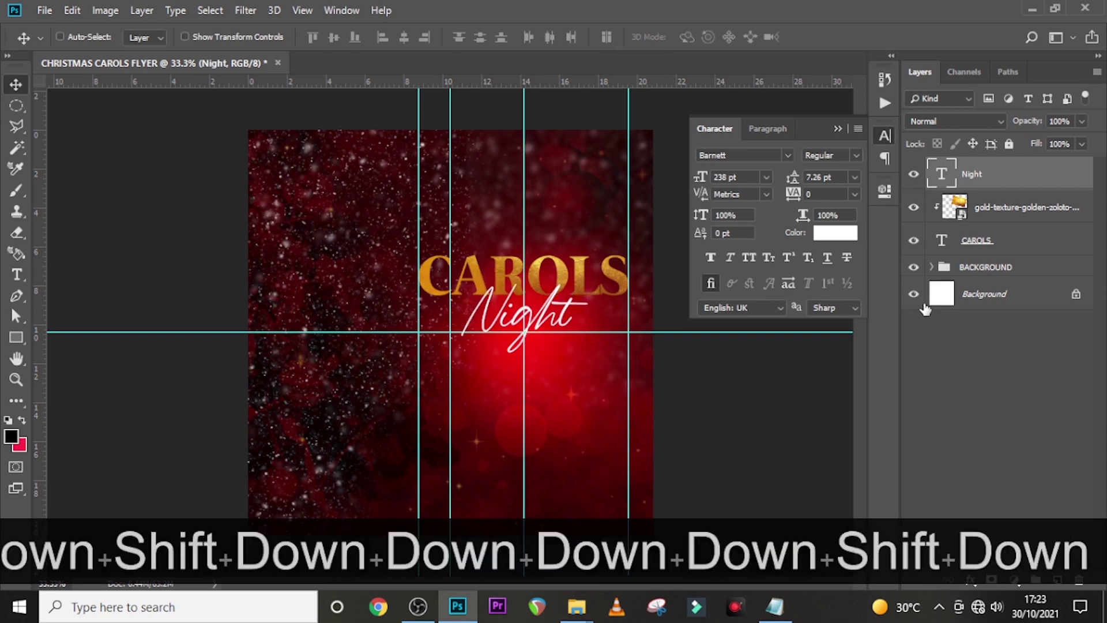
pyautogui.press('Down')
pyautogui.press('Down')
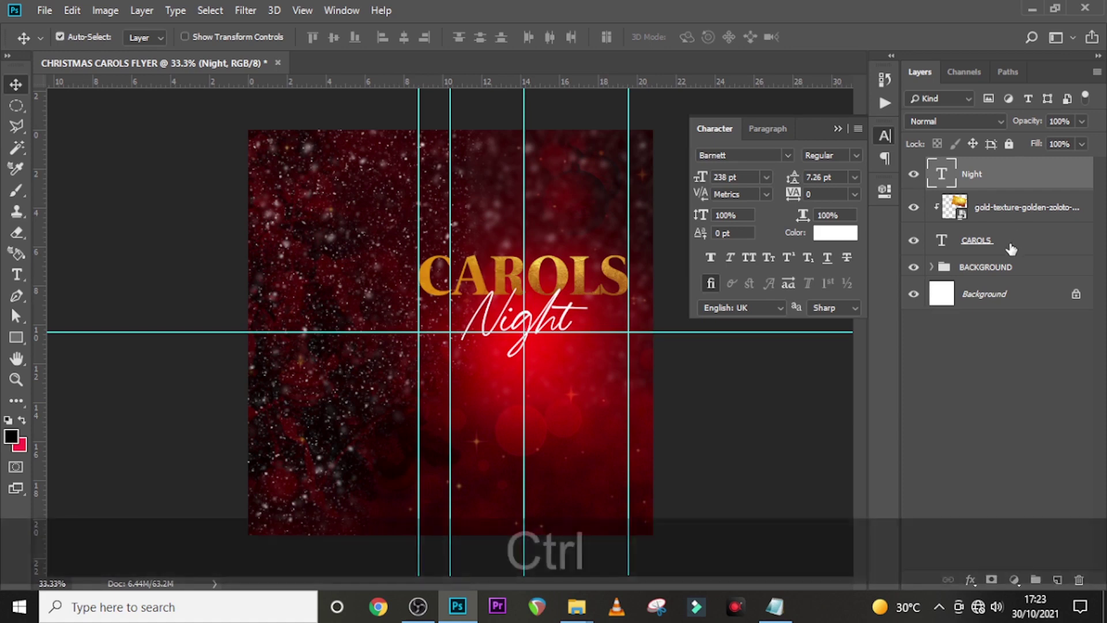
# Group the Night, gold texture and CAROLS layers and name the group CAROLS NIGHT.
pyautogui.keyDown('ctrl'); pyautogui.click(1009, 241); pyautogui.keyUp('ctrl')
pyautogui.keyDown('ctrl'); pyautogui.click(1003, 208); pyautogui.keyUp('ctrl')
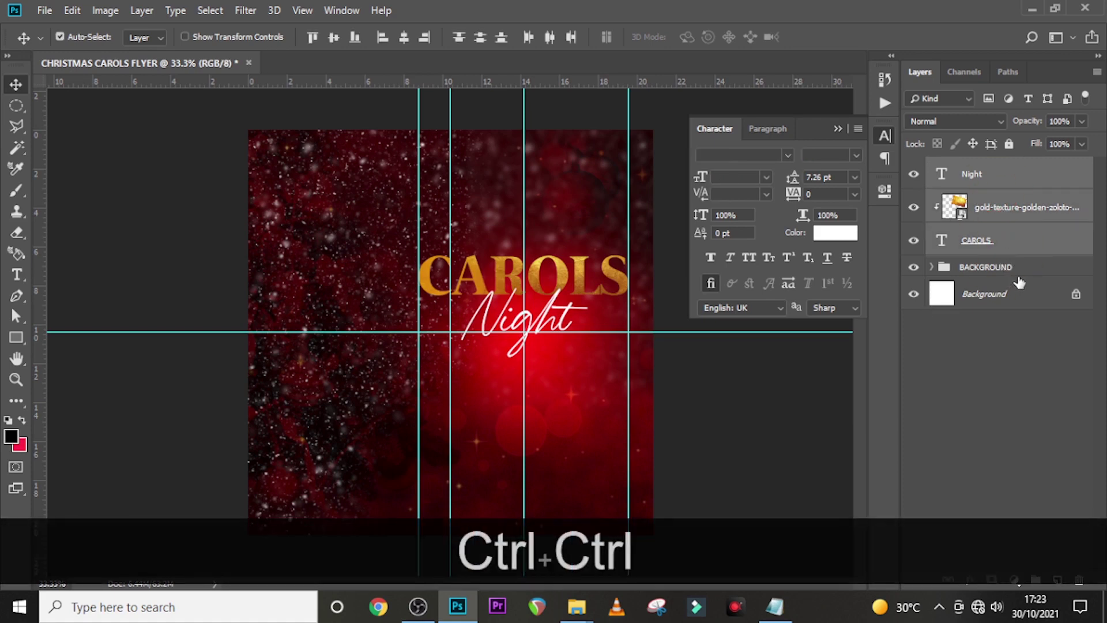
pyautogui.hotkey('ctrl', 'g')
pyautogui.press('capslock')
pyautogui.write('TE')
pyautogui.press('BackSpace')
pyautogui.press('BackSpace')
pyautogui.press('BackSpace')
pyautogui.press('BackSpace')
pyautogui.write('C')
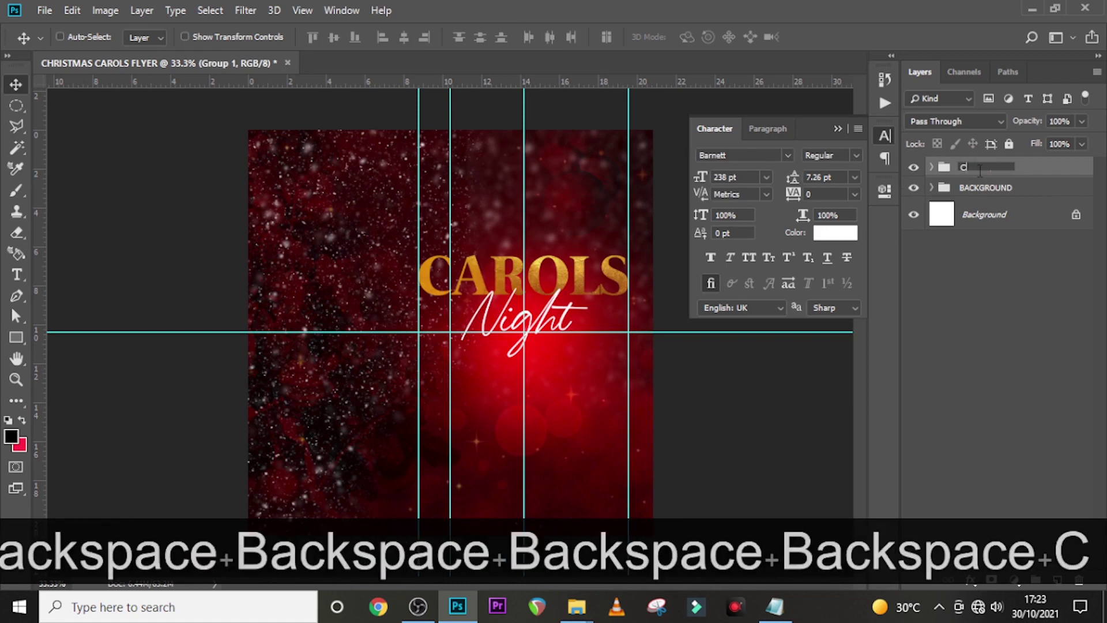
pyautogui.write('AROLS NIGHT')
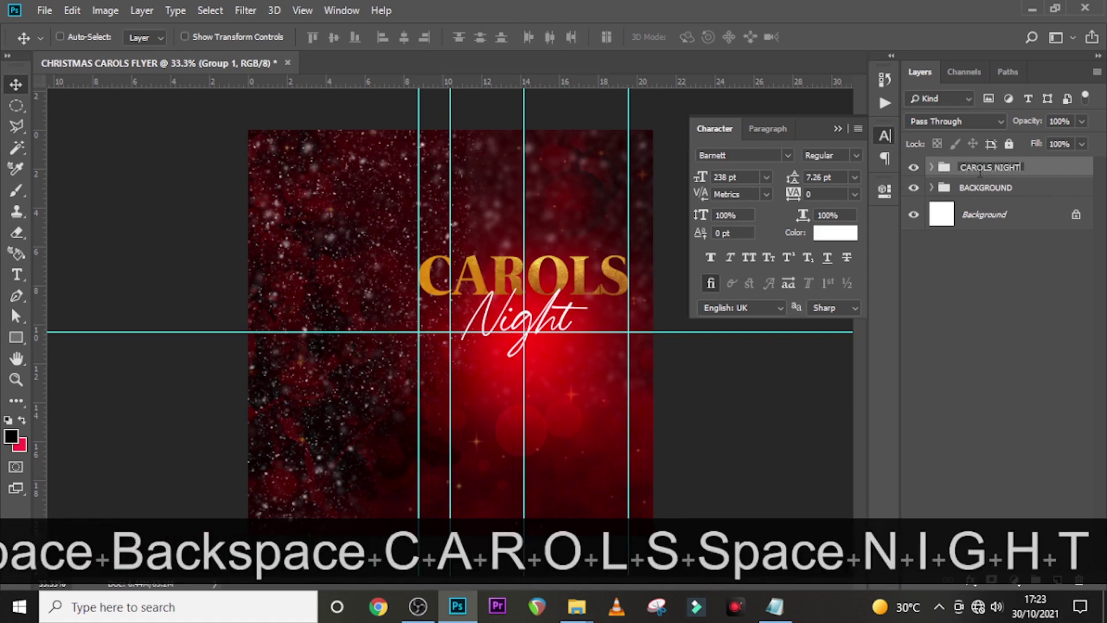
pyautogui.press('Return')
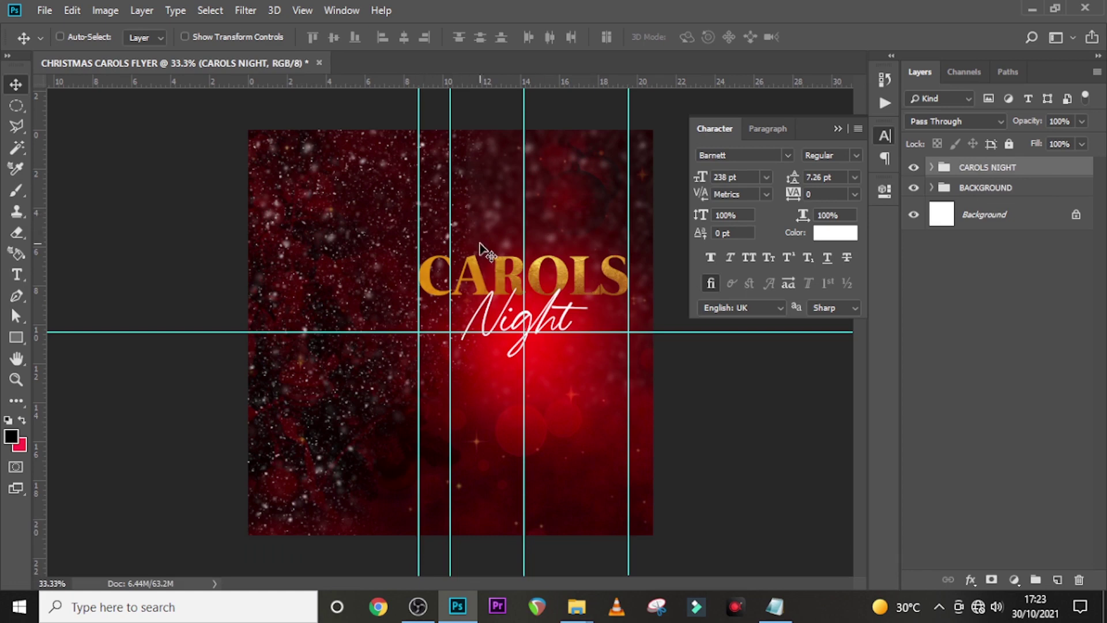
# Add a text layer above CAROLS reading gold, copied from the Notepad text notes.
pyautogui.press('t')
pyautogui.click(477, 229)
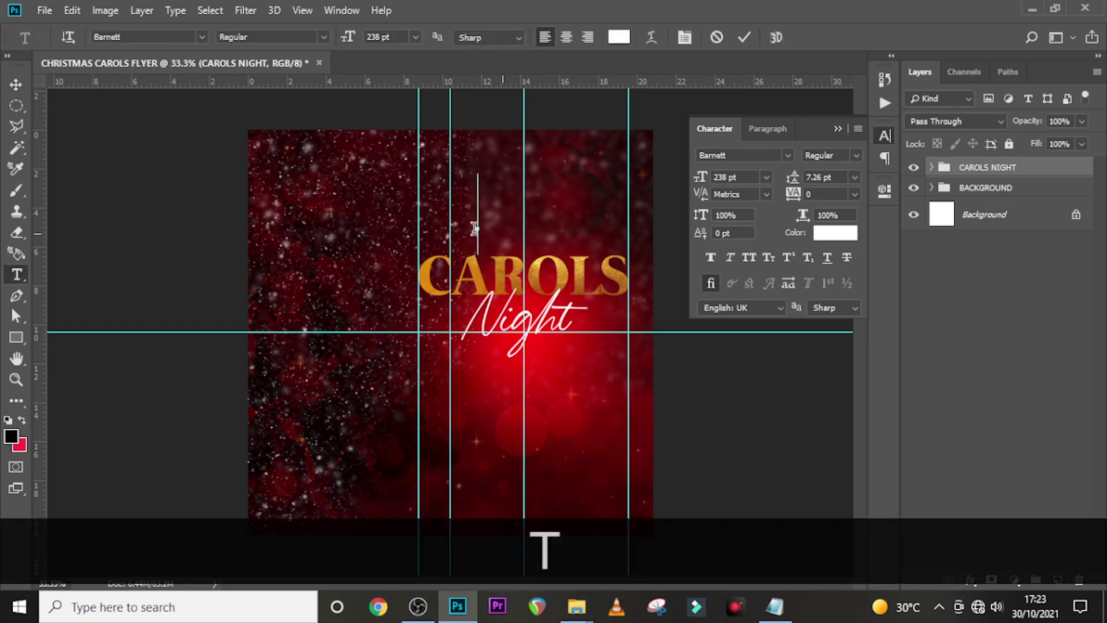
pyautogui.click(774, 607)
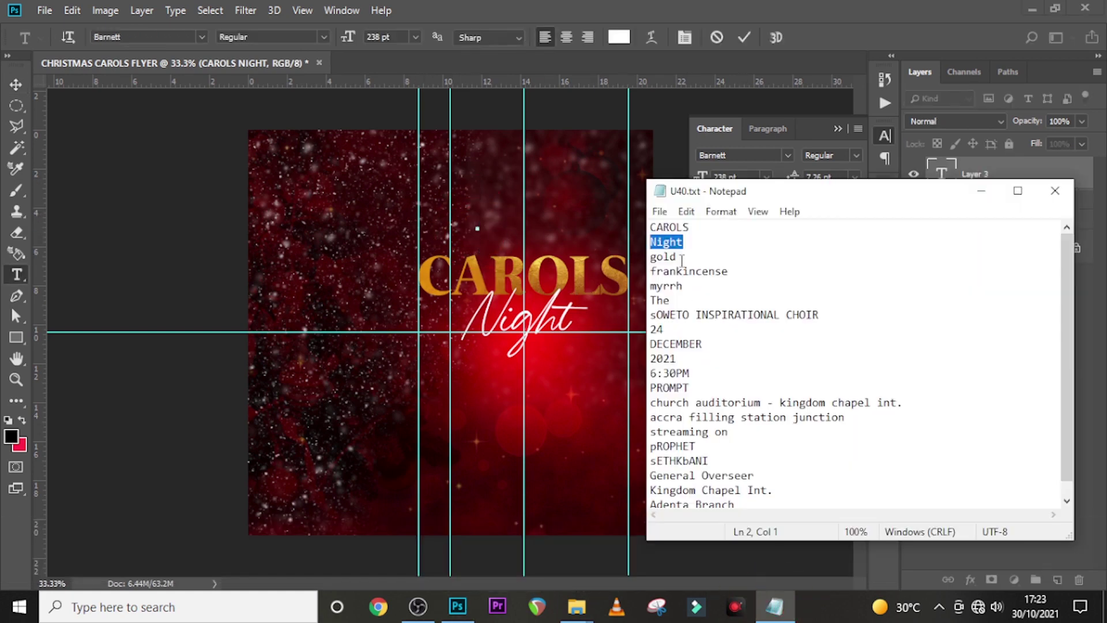
pyautogui.hotkey('ctrl', 'c')
pyautogui.click(625, 253)
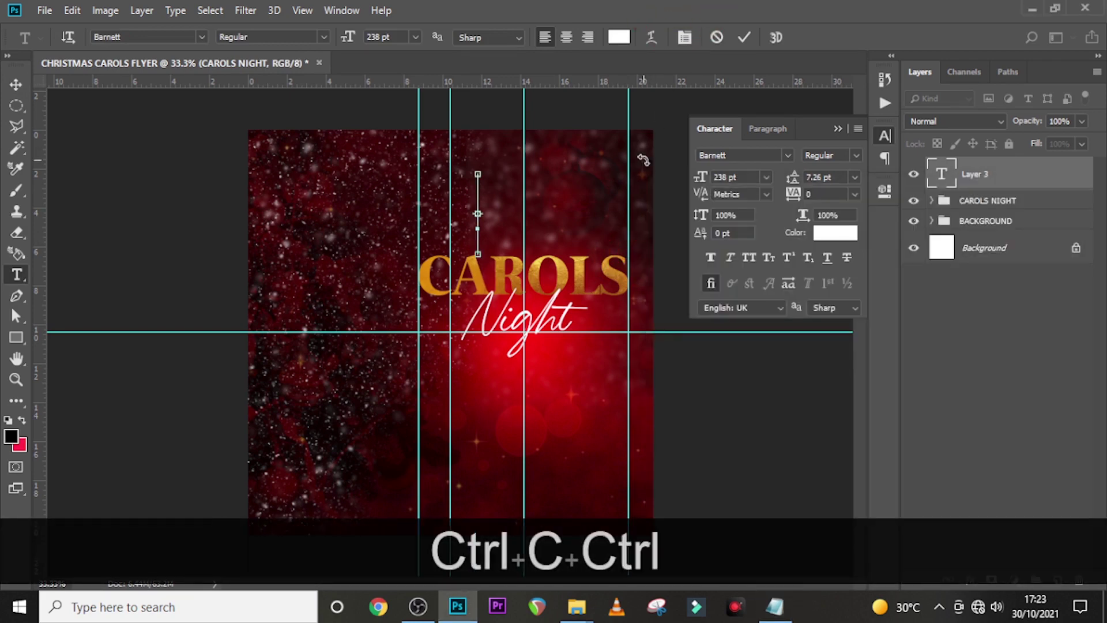
pyautogui.hotkey('ctrl', 'v')
pyautogui.click(957, 183)
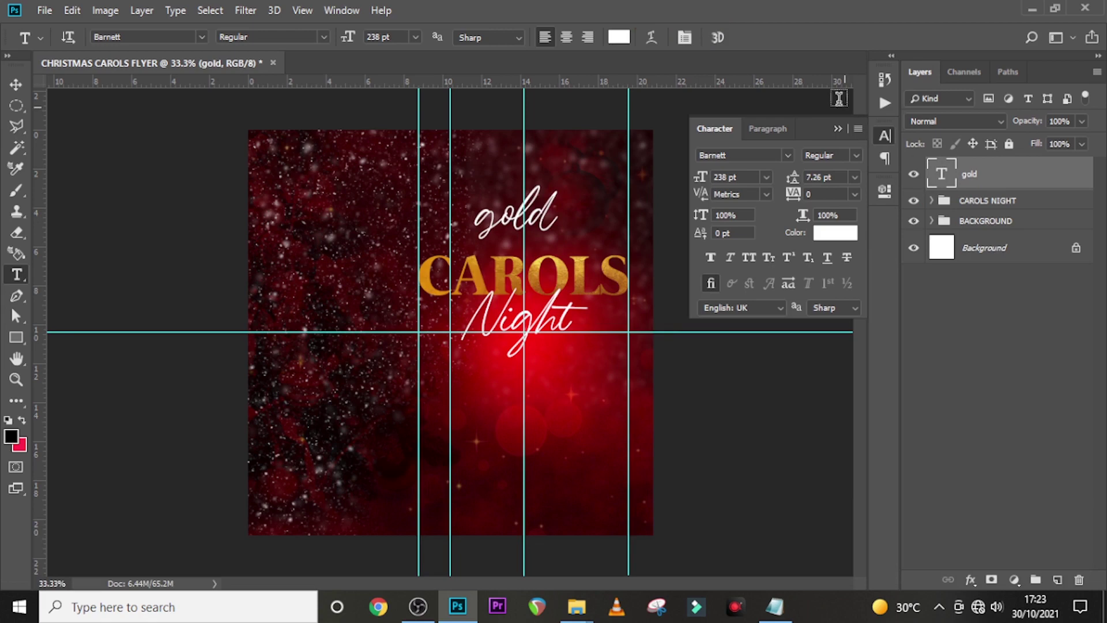
# Change the gold text's font to Raleway Medium.
pyautogui.click(790, 154)
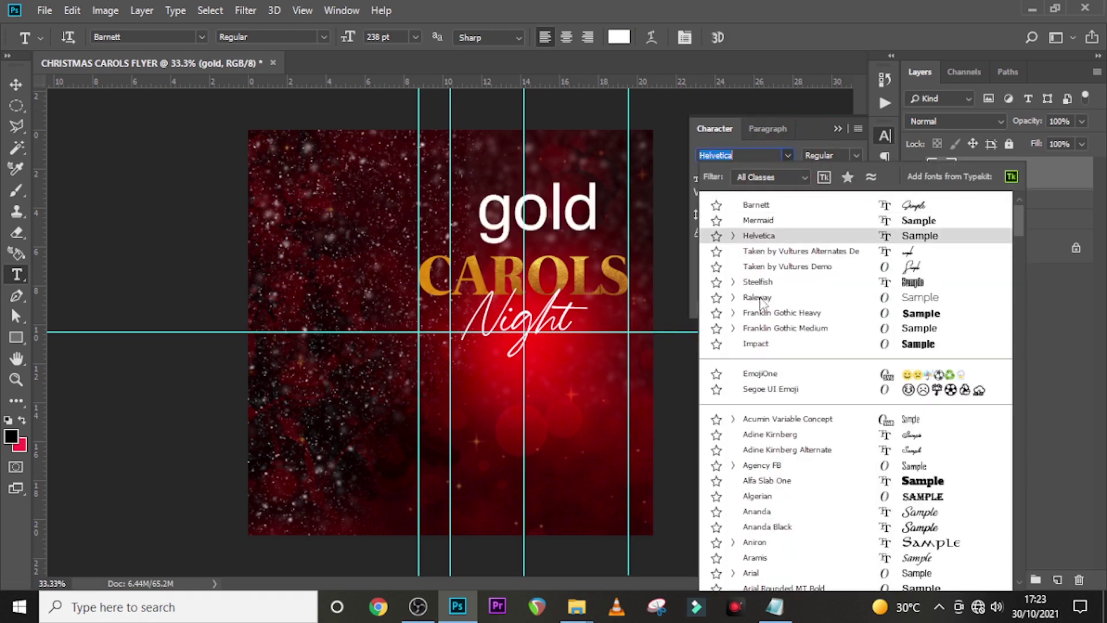
pyautogui.click(757, 295)
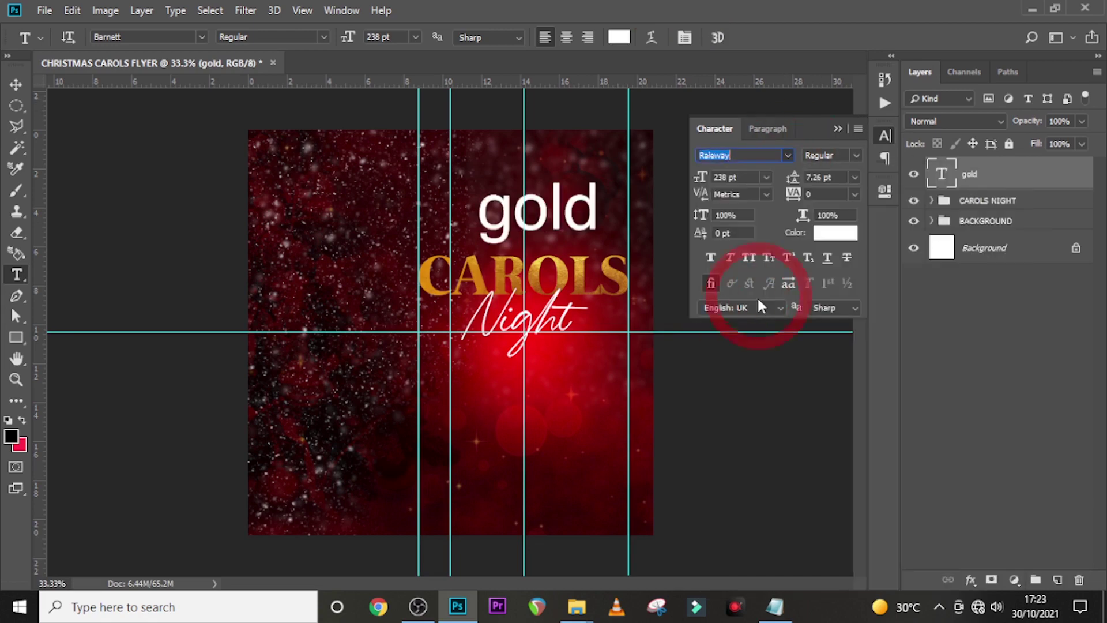
pyautogui.click(856, 156)
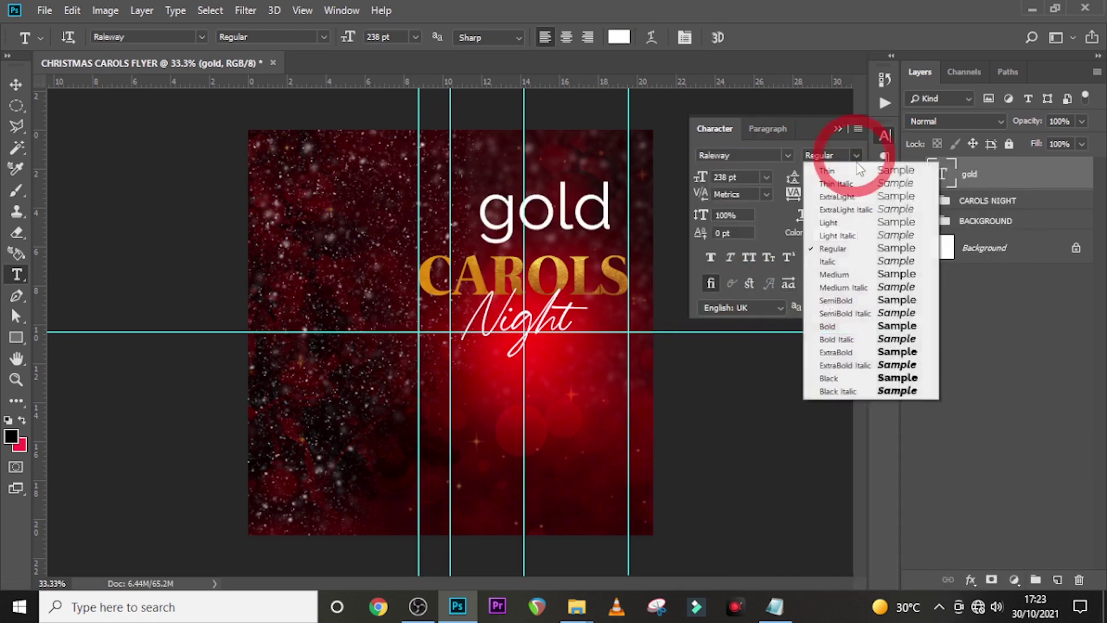
pyautogui.click(838, 278)
# Set the gold text's size to 35 pt and turn on All Caps.
pyautogui.moveTo(744, 177); pyautogui.dragTo(653, 172)
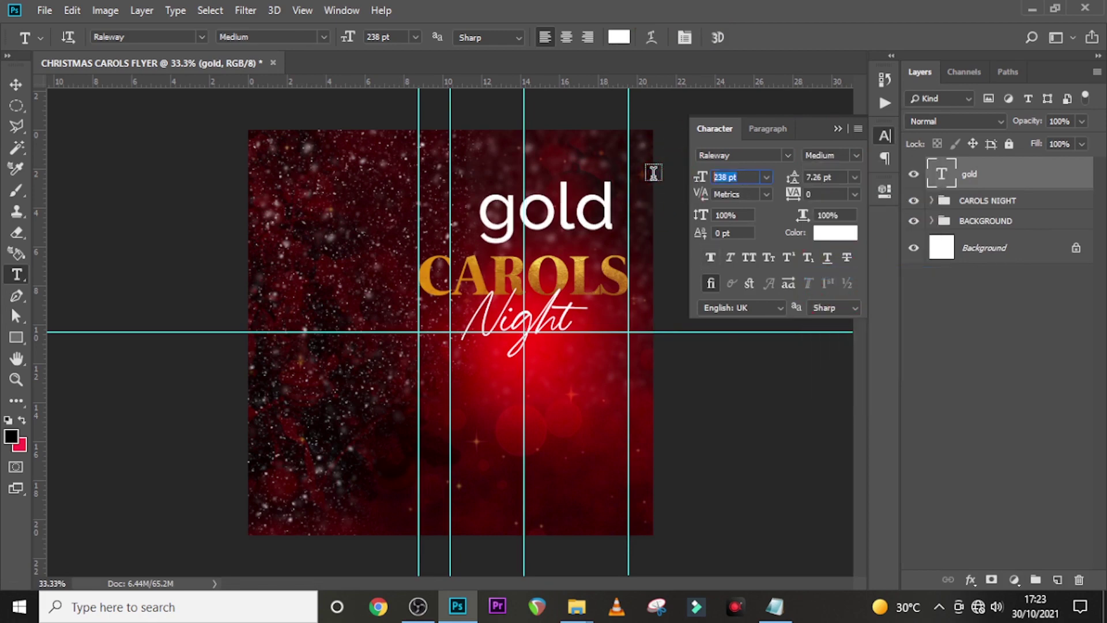
pyautogui.write('35')
pyautogui.press('Return')
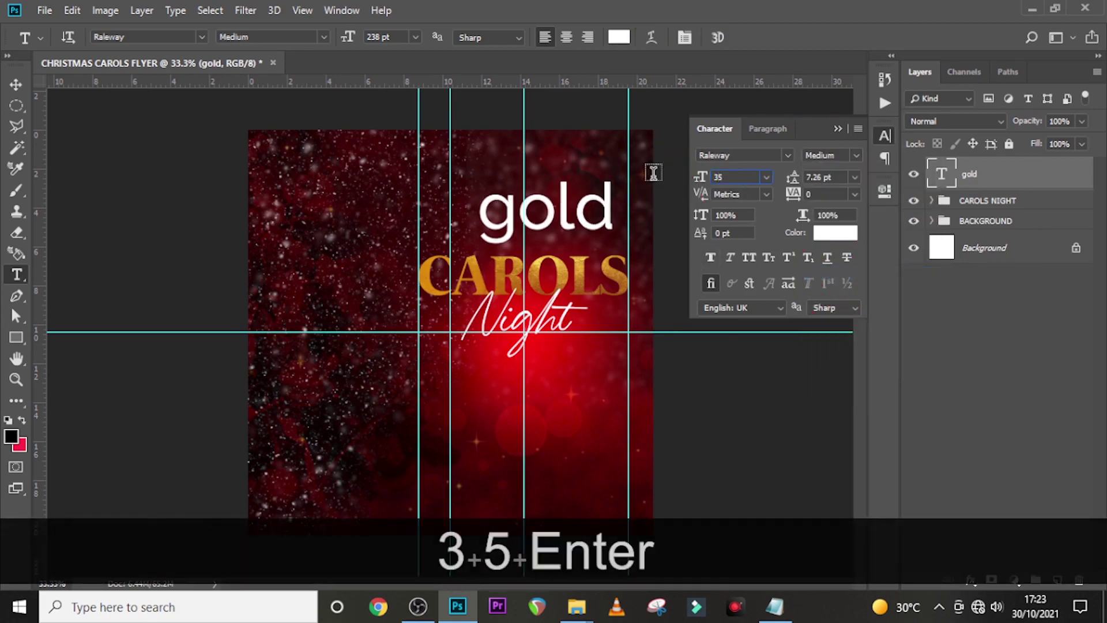
pyautogui.click(748, 256)
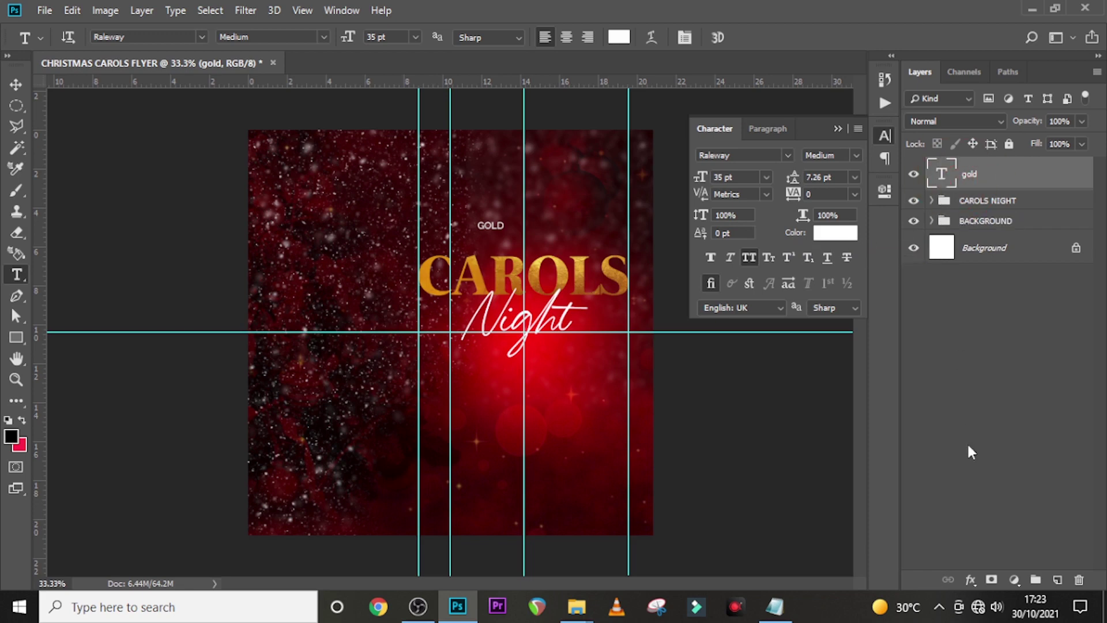
# Move the GOLD text to just above the C and A of CAROLS.
pyautogui.hotkey('ctrl', '=')
pyautogui.hotkey('ctrl', '=')
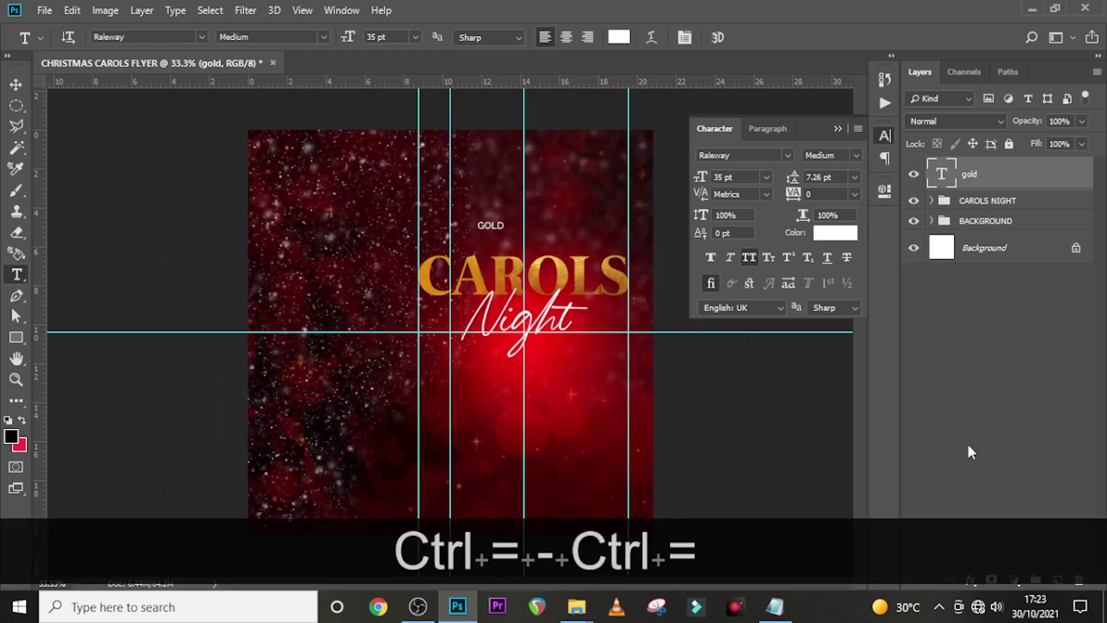
pyautogui.press('v')
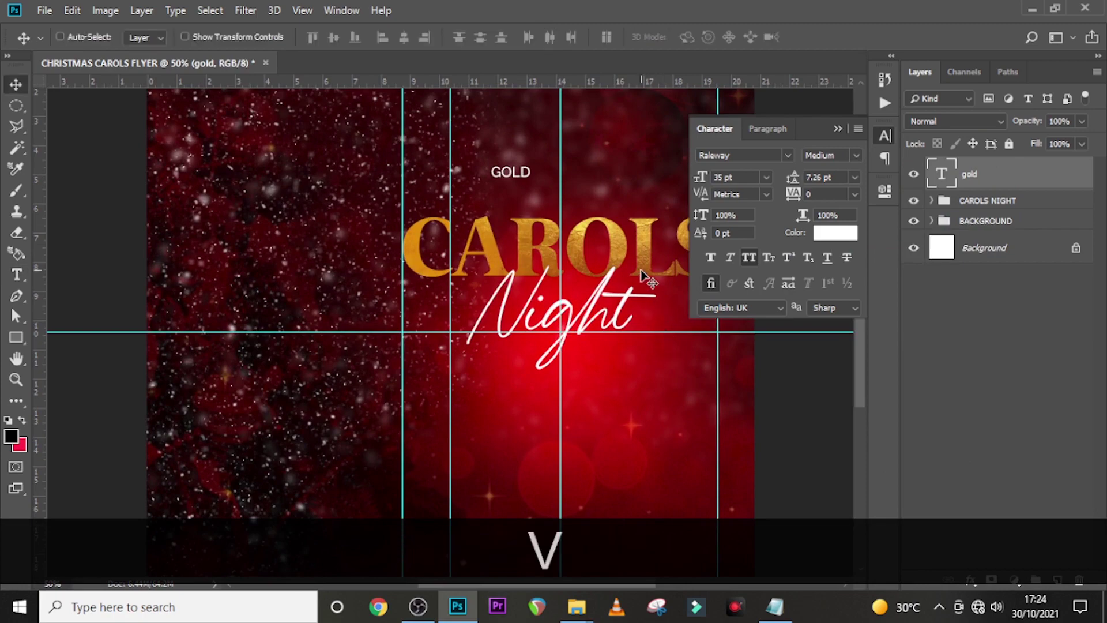
pyautogui.moveTo(507, 193); pyautogui.dragTo(459, 218)
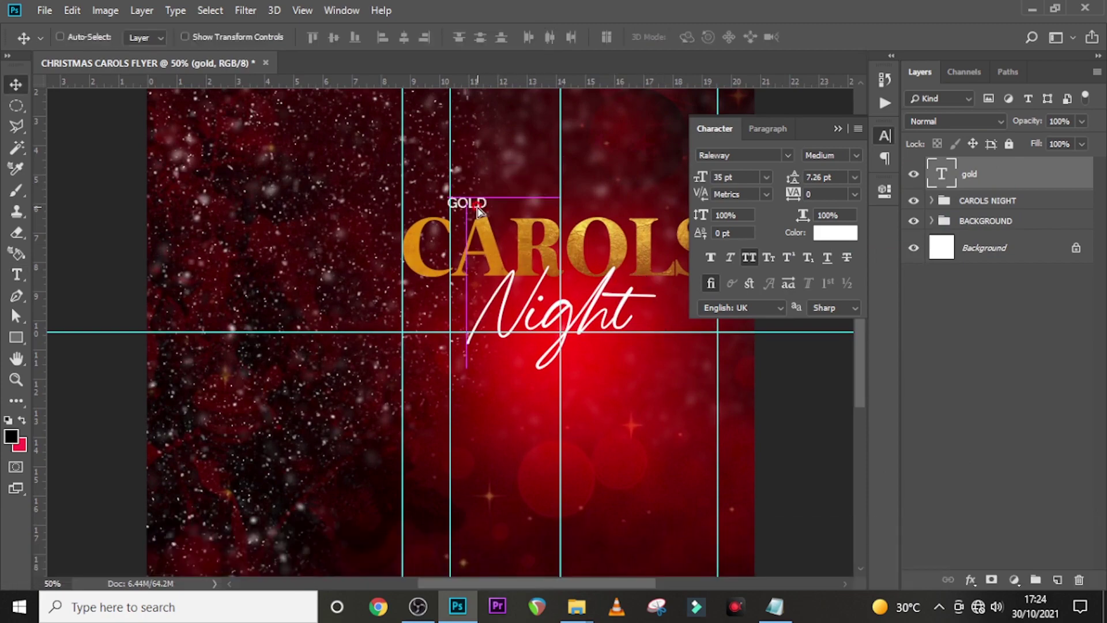
# Draw a rectangle shape of about 138 x 51 px covering the GOLD text.
pyautogui.hotkey('ctrl', '=')
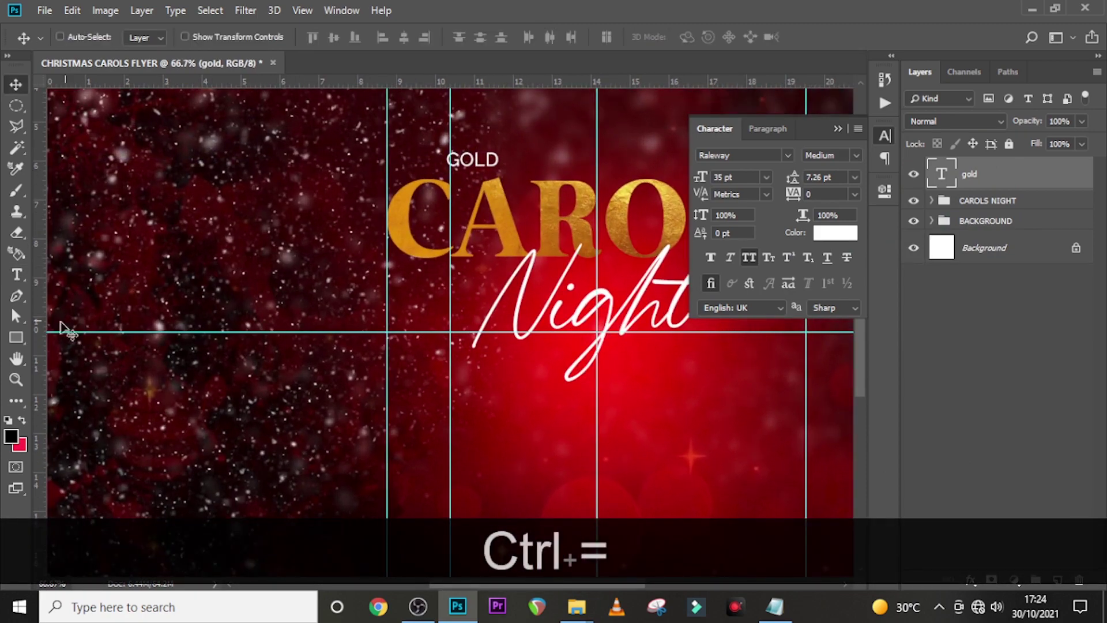
pyautogui.click(15, 338)
pyautogui.hotkey('ctrl', 'z')
pyautogui.moveTo(437, 145); pyautogui.dragTo(515, 173)
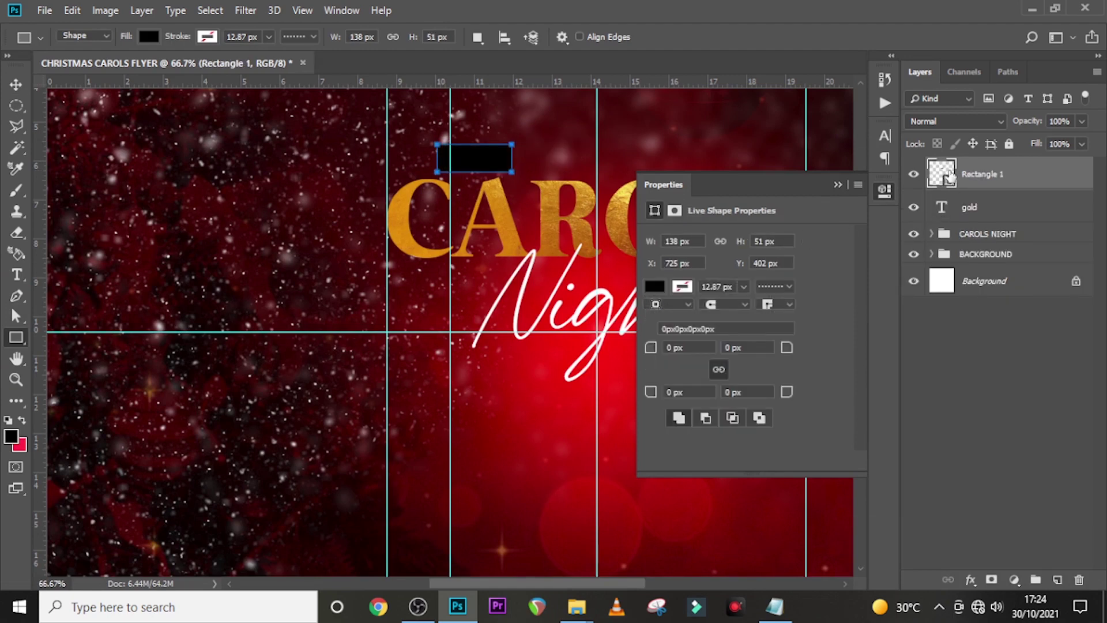
# Fill the rectangle with red #E7070E and place its layer beneath the gold text layer.
pyautogui.doubleClick(949, 176)
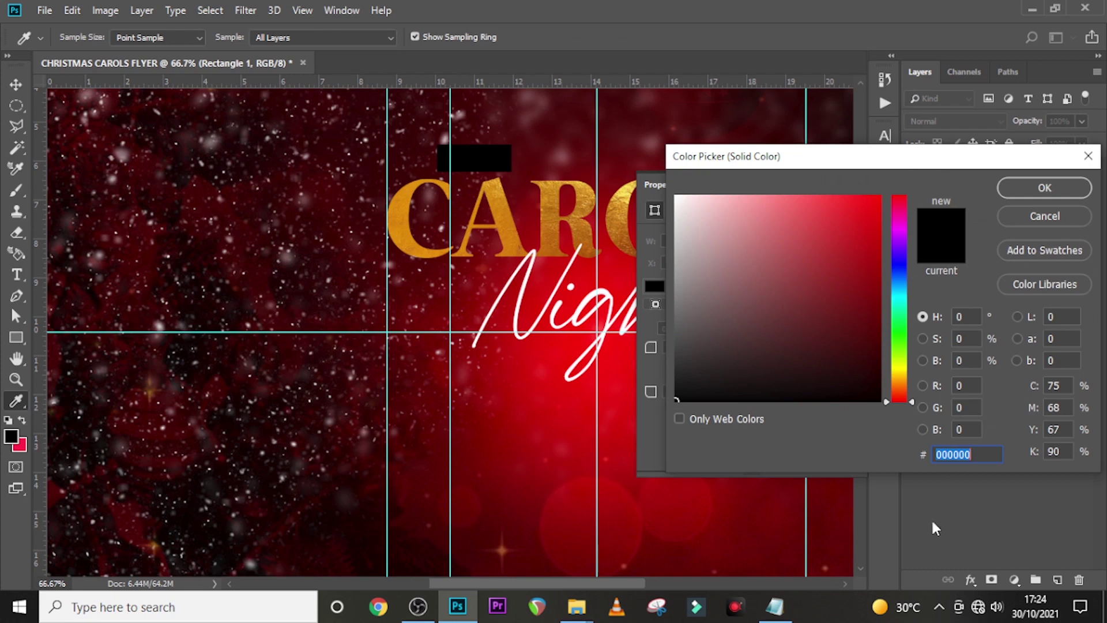
pyautogui.write('E7')
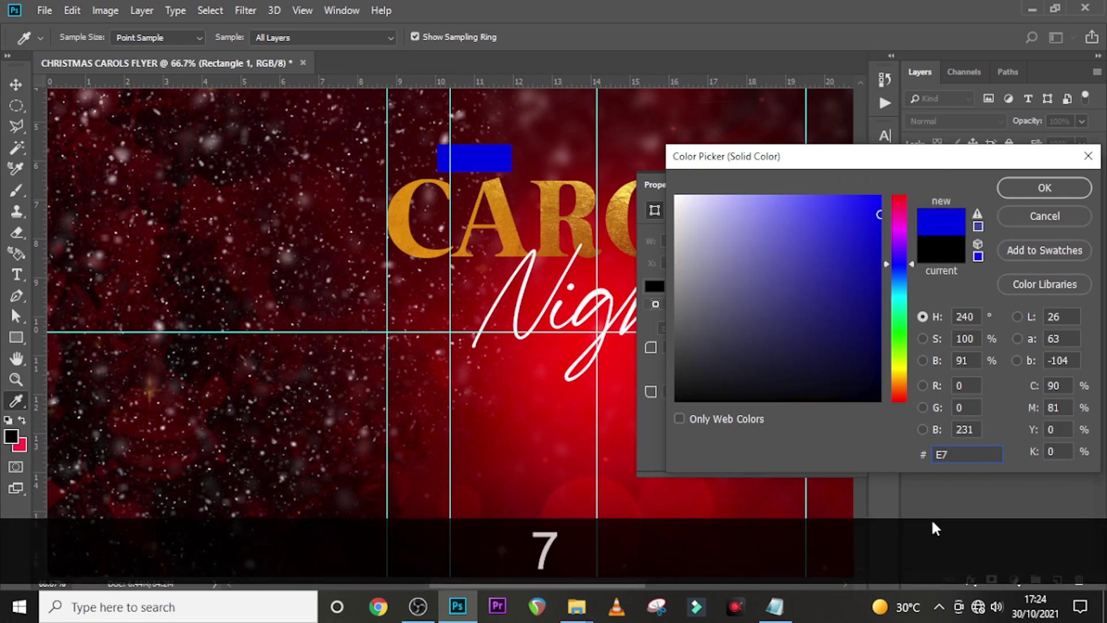
pyautogui.write('07')
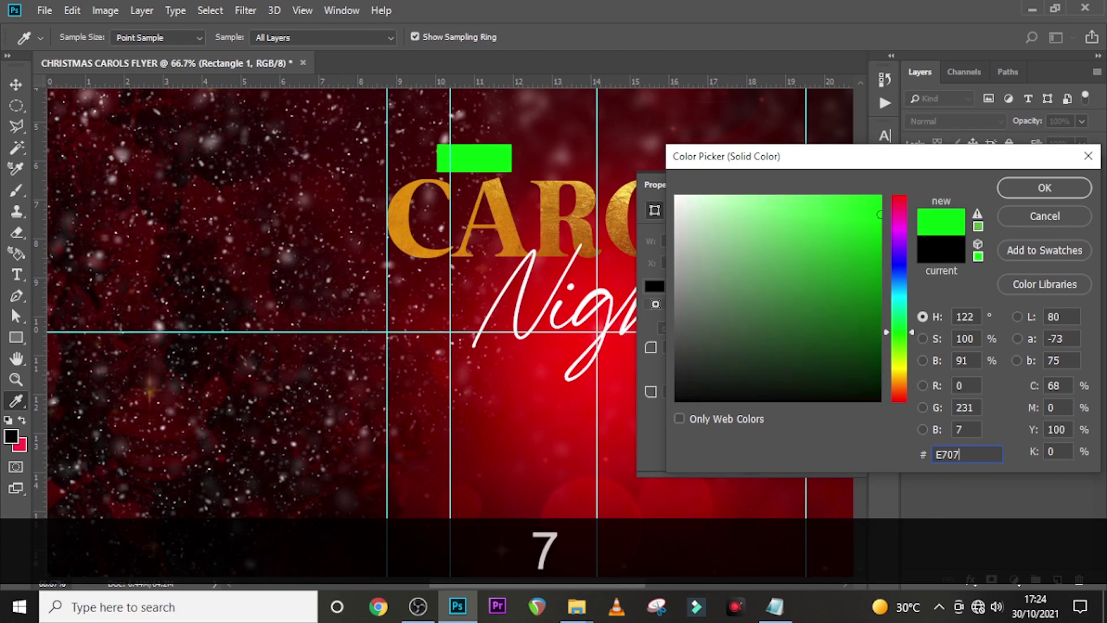
pyautogui.write('0E')
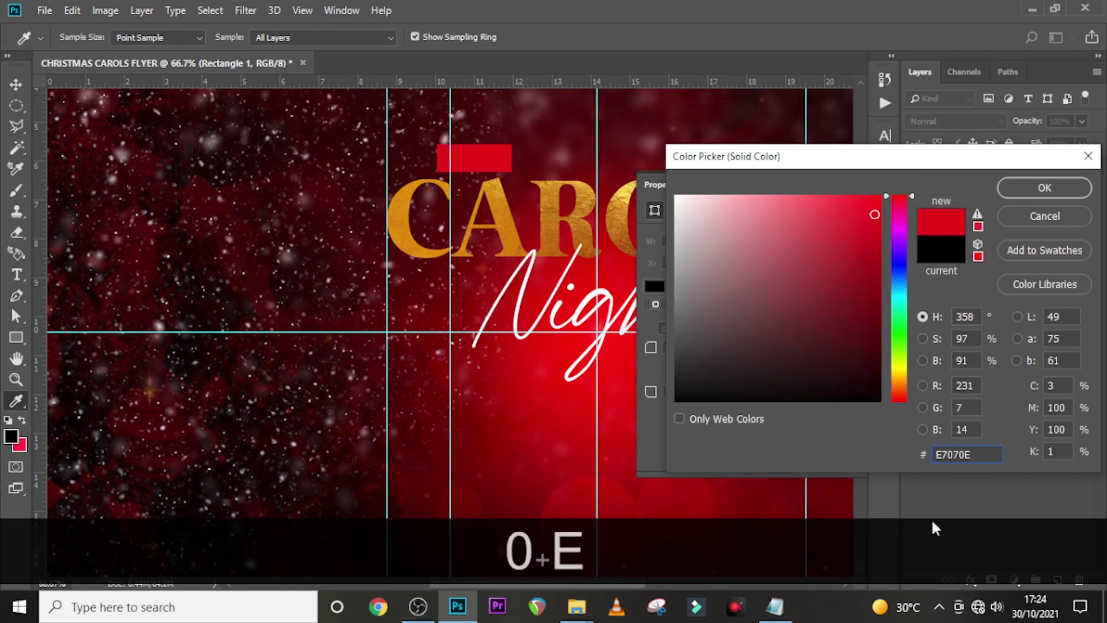
pyautogui.click(1014, 185)
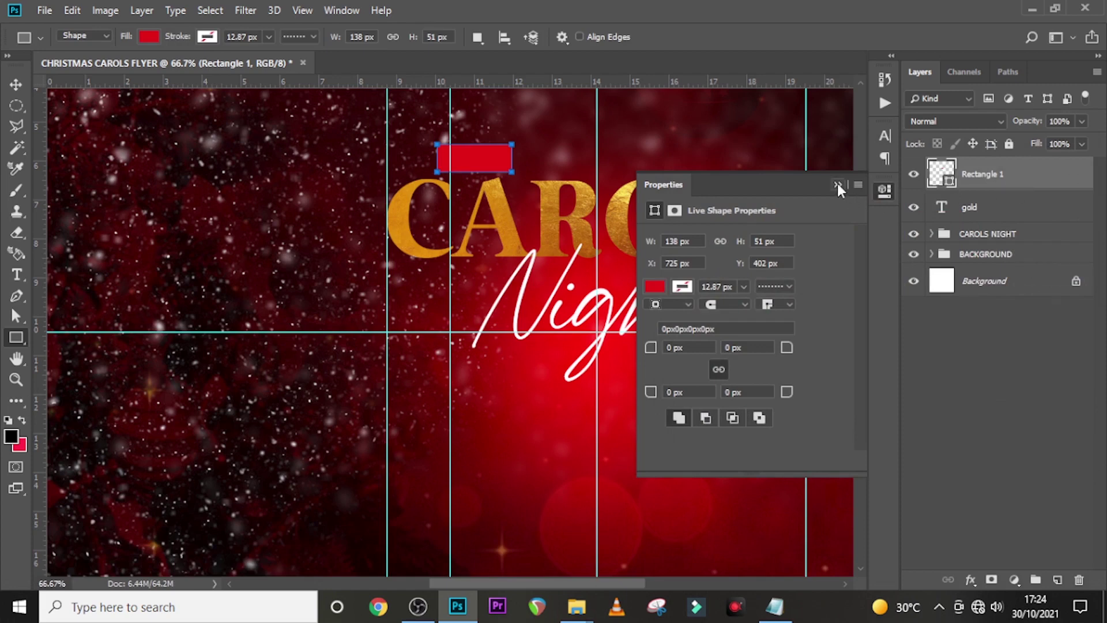
pyautogui.click(1010, 179)
pyautogui.moveTo(946, 185); pyautogui.dragTo(965, 222)
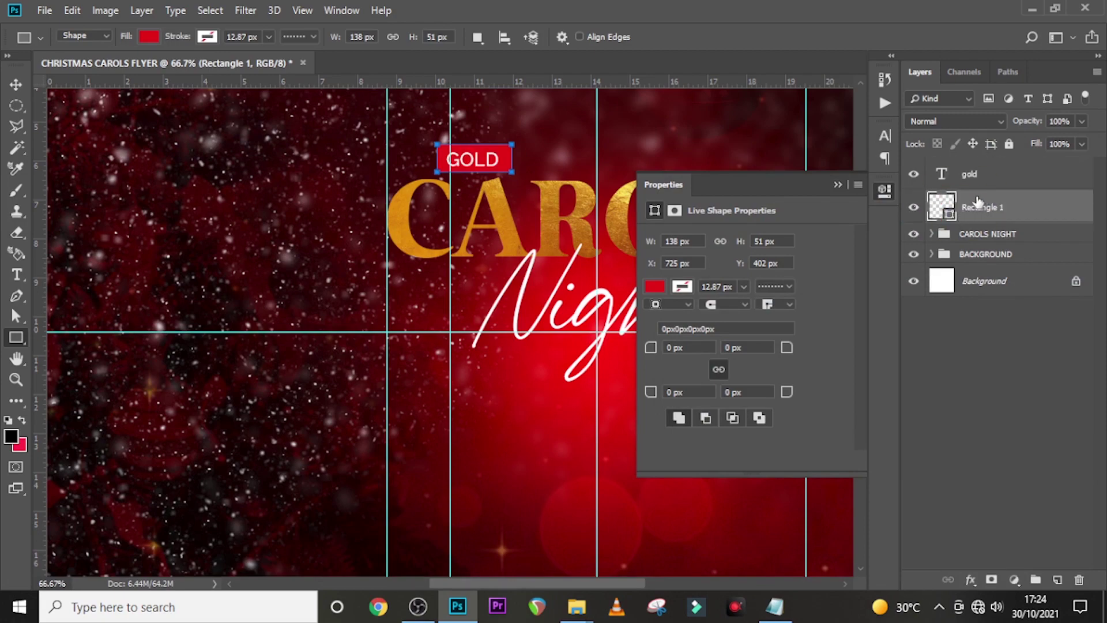
# Nudge the GOLD text slightly up and to the right to centre it in the red rectangle.
pyautogui.hotkey('ctrl', '=')
pyautogui.hotkey('ctrl', '=')
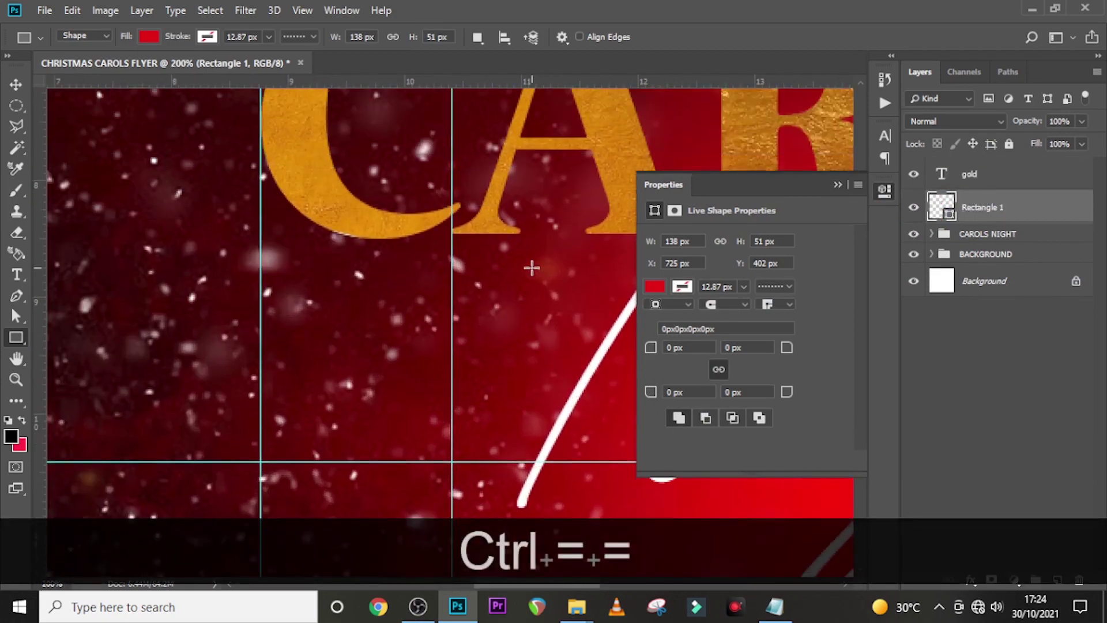
pyautogui.scroll(5, 531, 267)
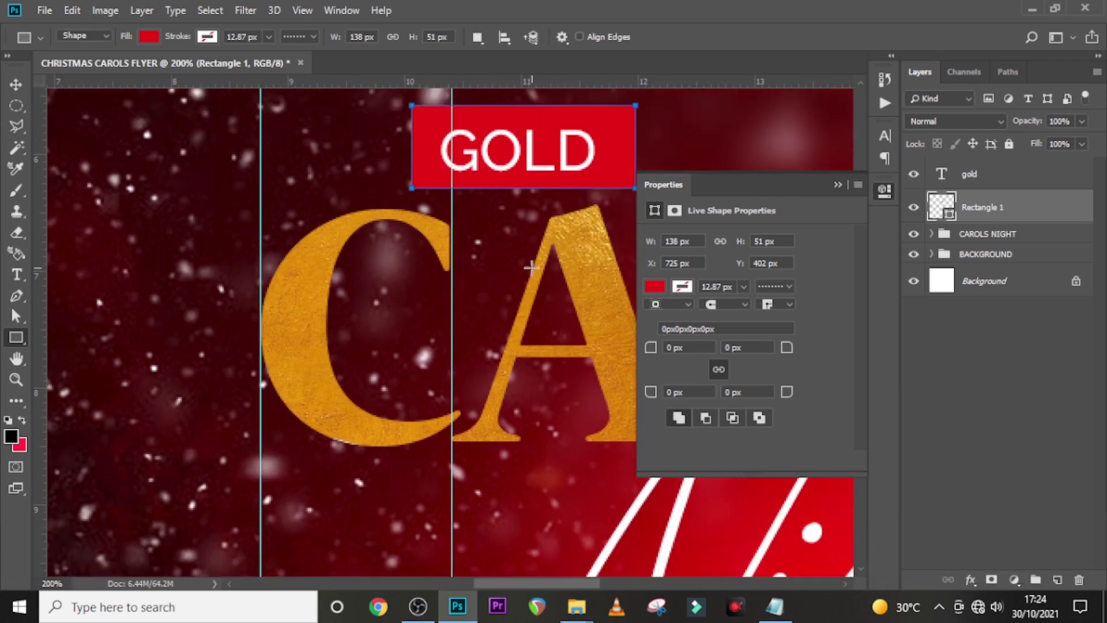
pyautogui.click(972, 175)
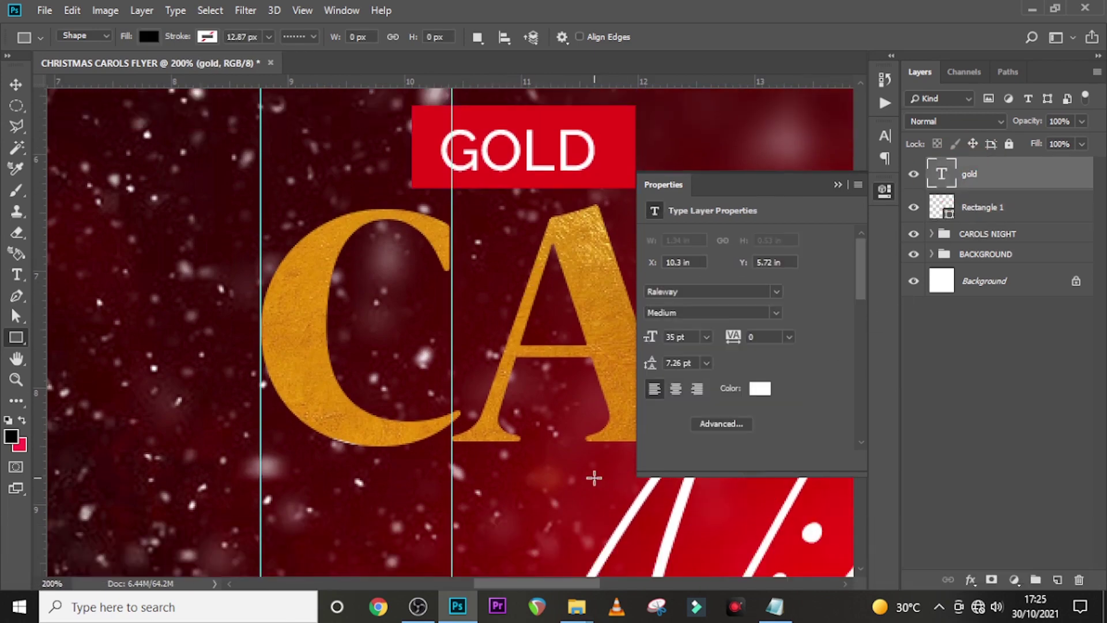
pyautogui.press('v')
pyautogui.press('Up')
pyautogui.press('Up')
pyautogui.press('Right')
pyautogui.press('Right')
pyautogui.press('Right')
pyautogui.press('Right')
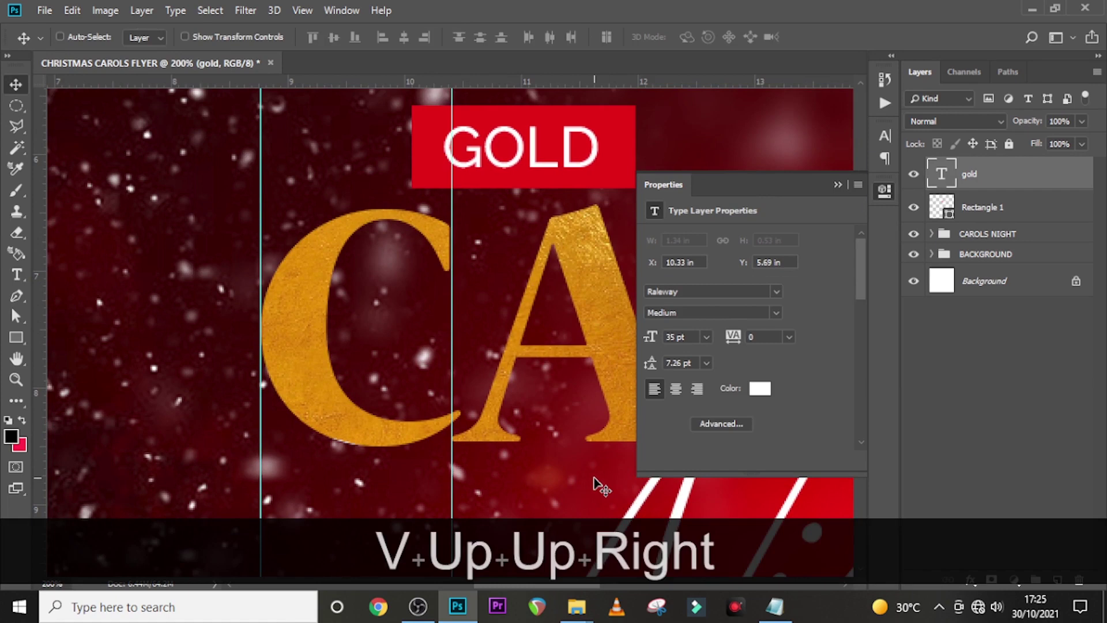
pyautogui.press('Up')
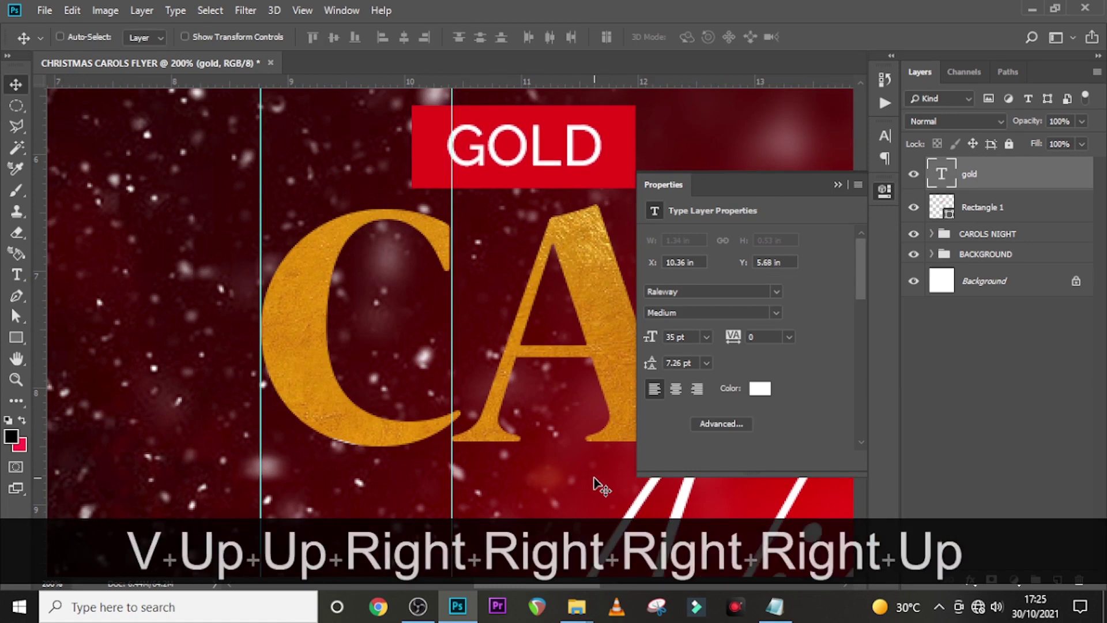
pyautogui.press('Right')
pyautogui.press('Left')
pyautogui.press('ctrl')
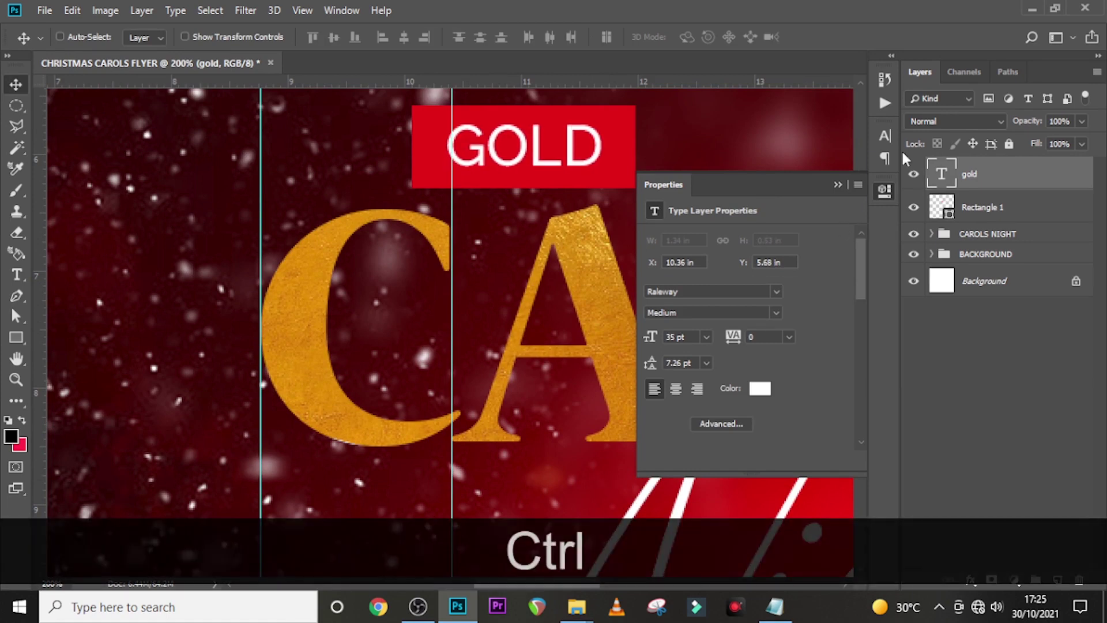
# Group the gold text and Rectangle 1 layers and name the group GOLD.
pyautogui.click(886, 135)
pyautogui.click(767, 128)
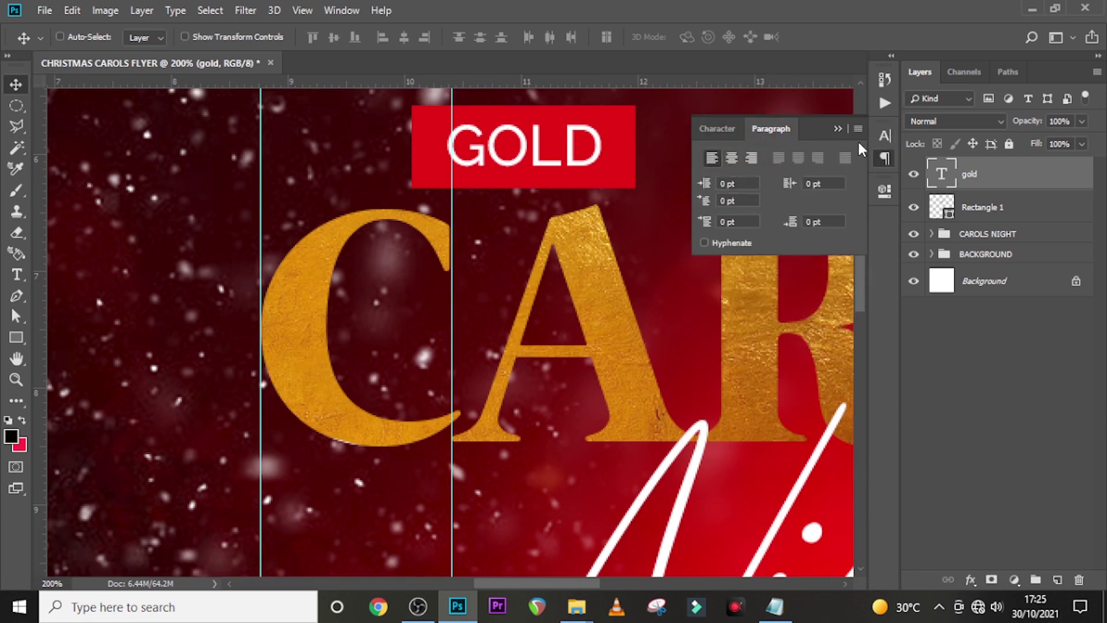
pyautogui.click(838, 128)
pyautogui.keyDown('ctrl'); pyautogui.click(1033, 218); pyautogui.keyUp('ctrl')
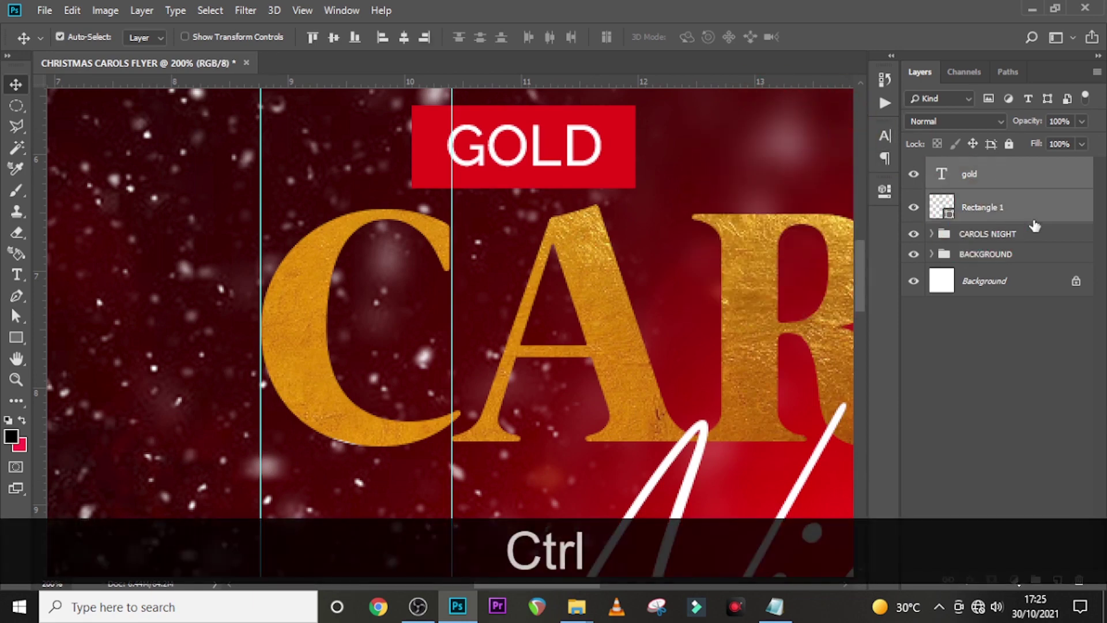
pyautogui.hotkey('ctrl', 'g')
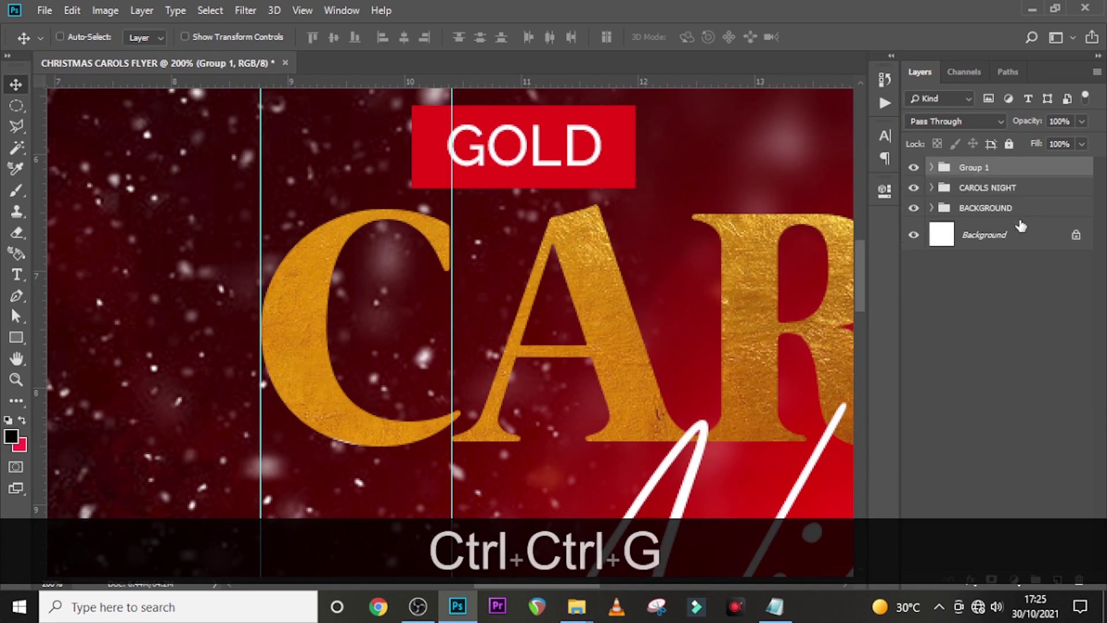
pyautogui.doubleClick(982, 168)
pyautogui.write('GOLD')
pyautogui.press('Return')
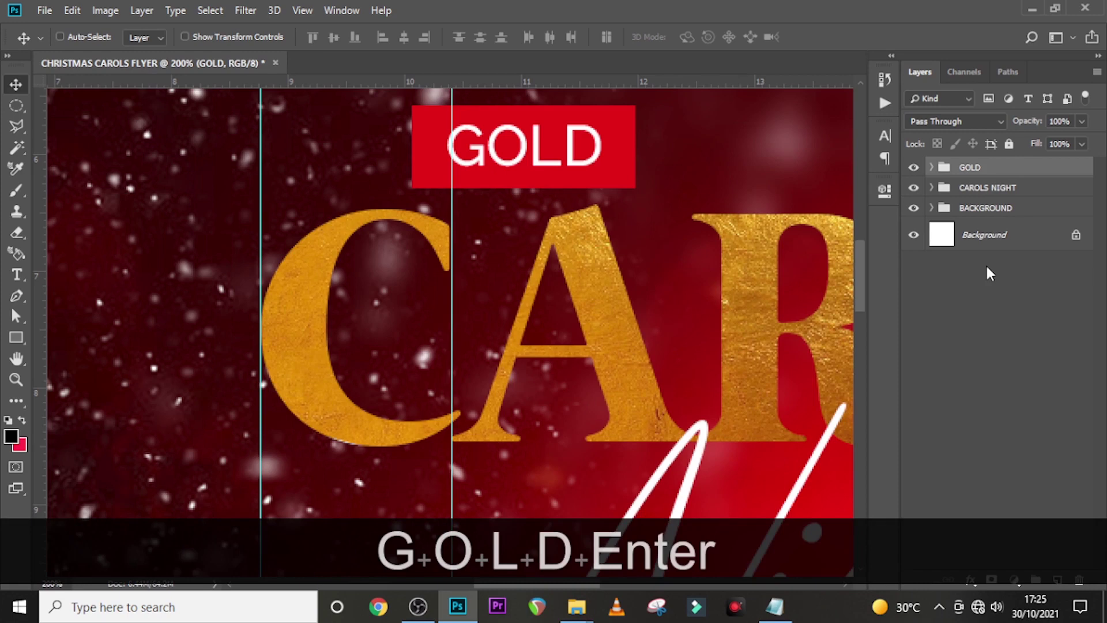
# Duplicate the GOLD group directly to the right of the original and add an empty layer beneath the copy's rectangle.
pyautogui.hotkey('ctrl', 'j')
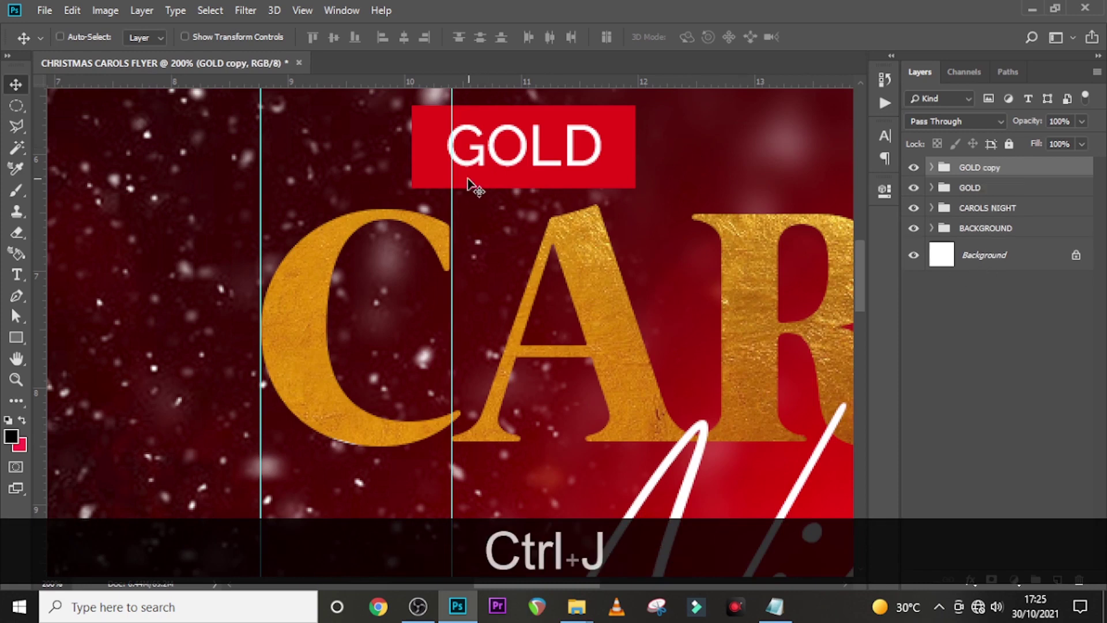
pyautogui.moveTo(468, 180); pyautogui.dragTo(688, 159)
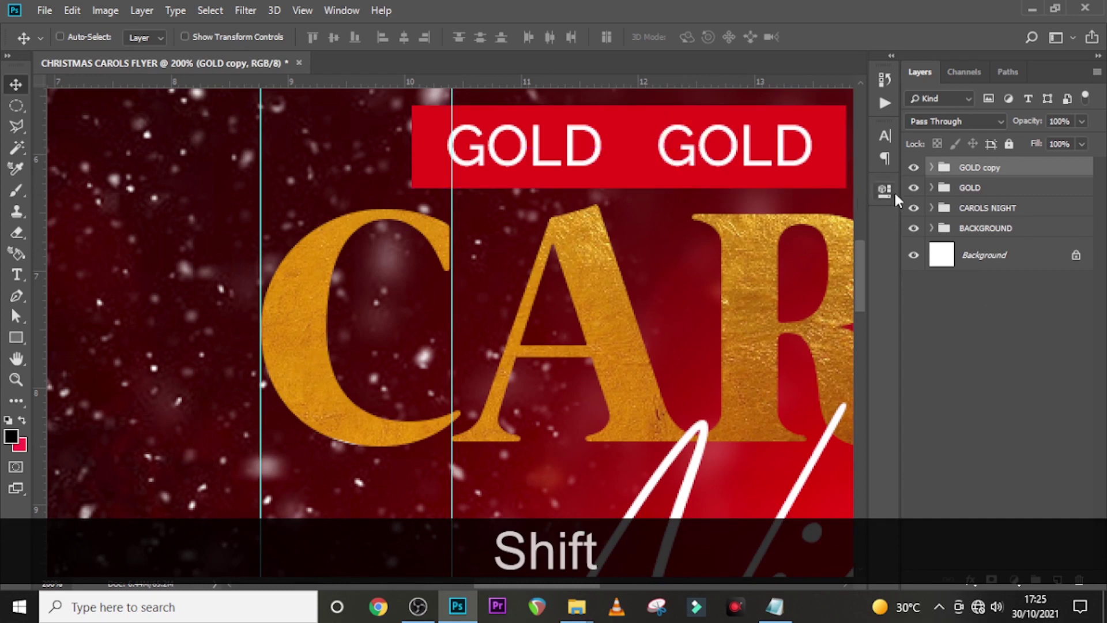
pyautogui.click(931, 168)
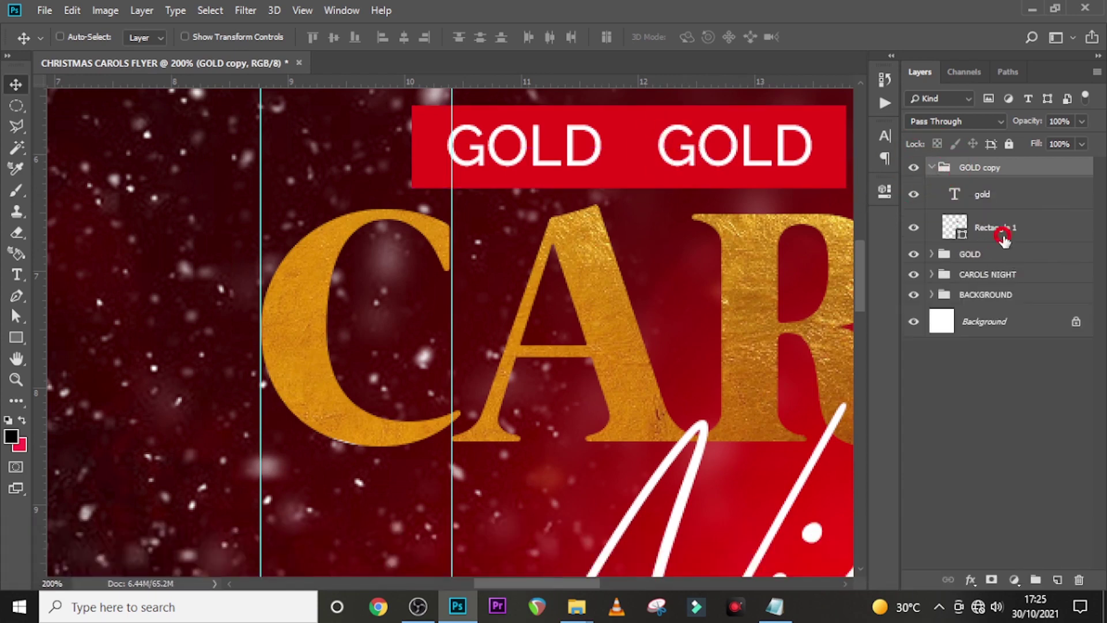
pyautogui.click(1003, 233)
pyautogui.click(1057, 580)
pyautogui.moveTo(998, 237); pyautogui.dragTo(996, 266)
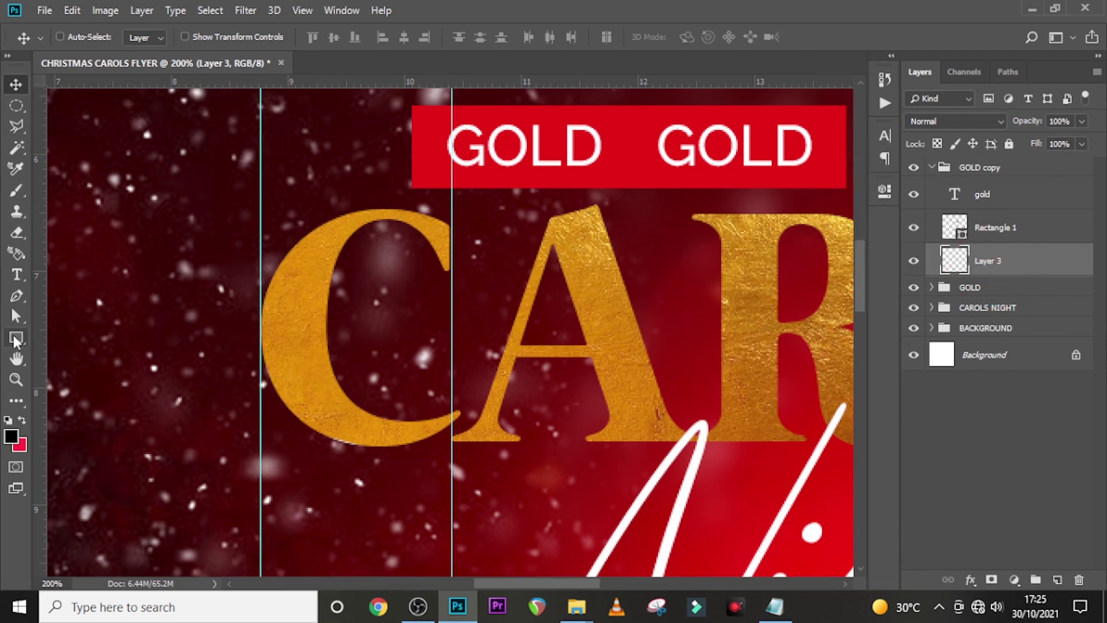
# Paint a soft black shadow with a 30 px brush on Layer 3 along the seam between the two red boxes.
pyautogui.press('b')
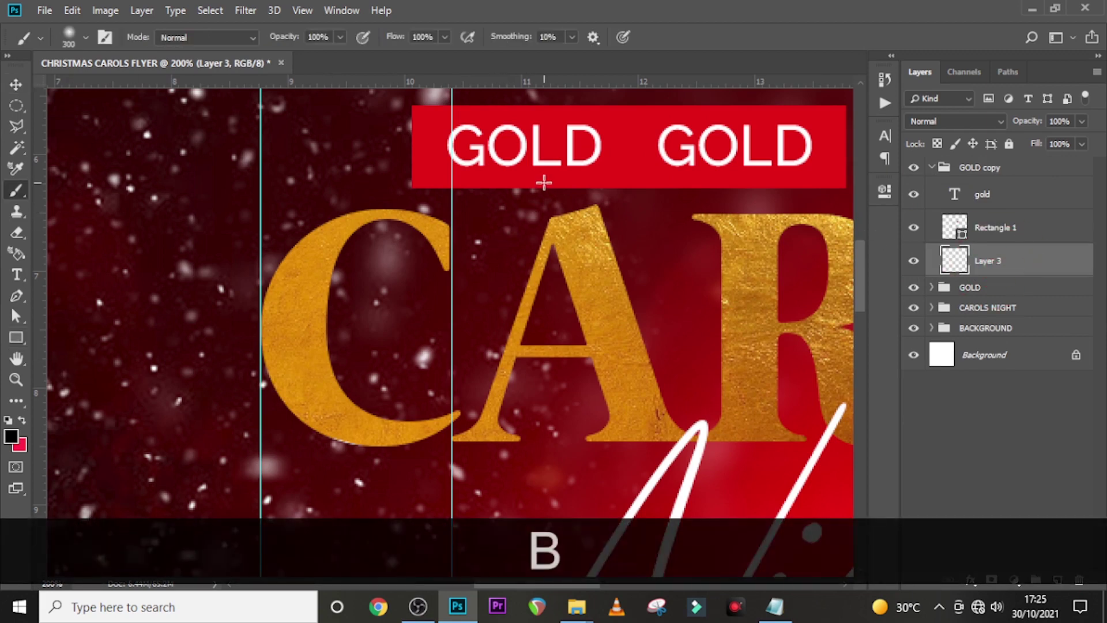
pyautogui.press('[')
pyautogui.press('[')
pyautogui.press('[')
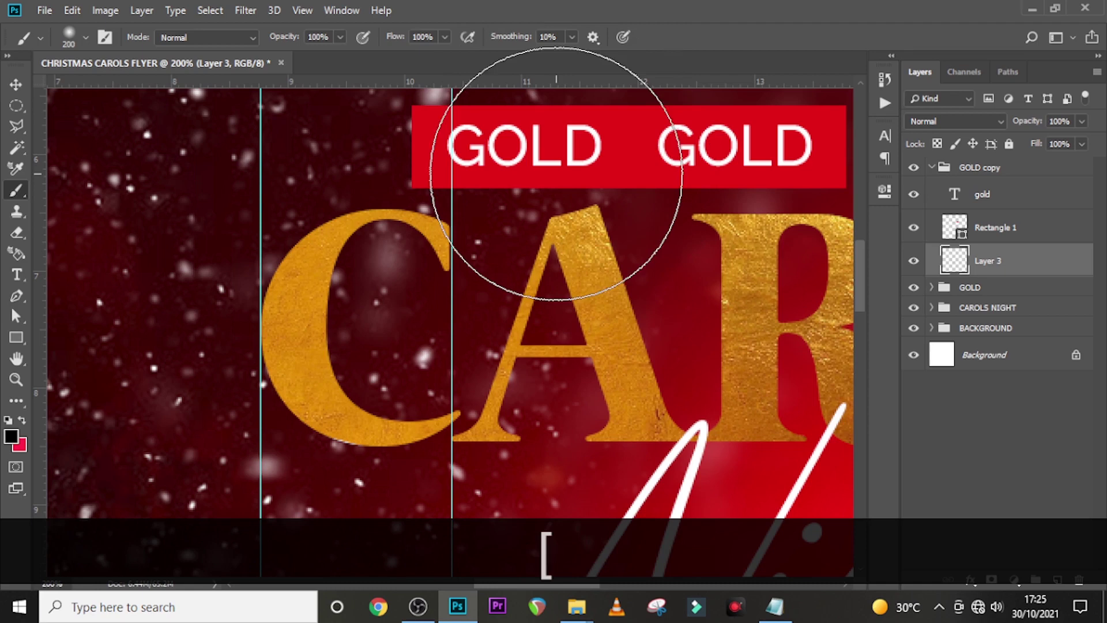
pyautogui.press('[')
pyautogui.press('[')
pyautogui.press('[')
pyautogui.press('[')
pyautogui.press('[')
pyautogui.press('[')
pyautogui.press('[')
pyautogui.press('[')
pyautogui.press('[')
pyautogui.press('[')
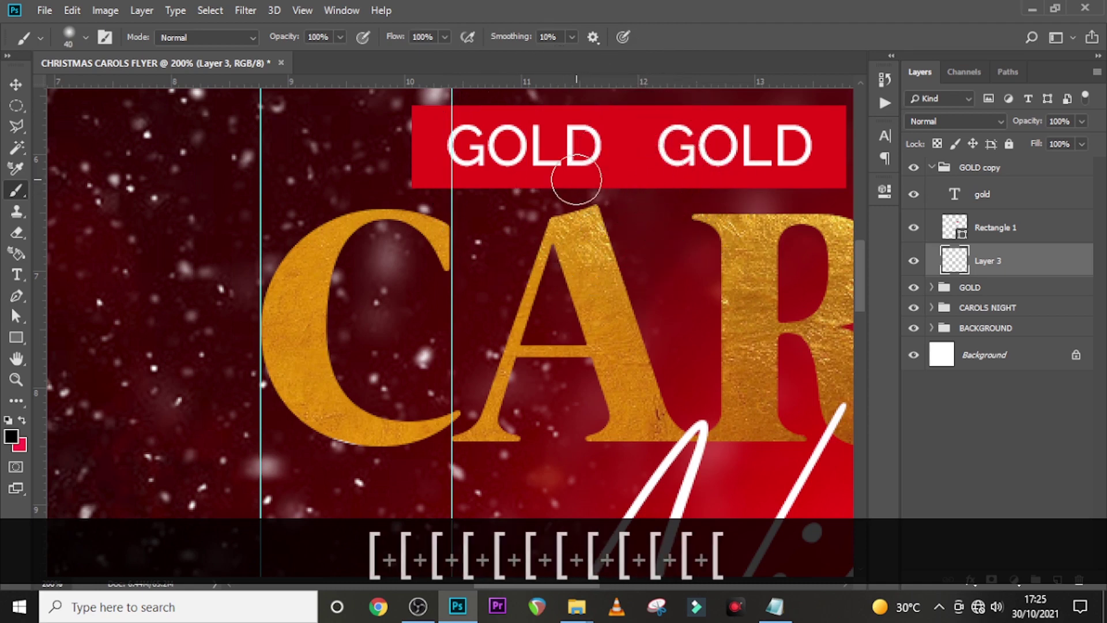
pyautogui.press('[')
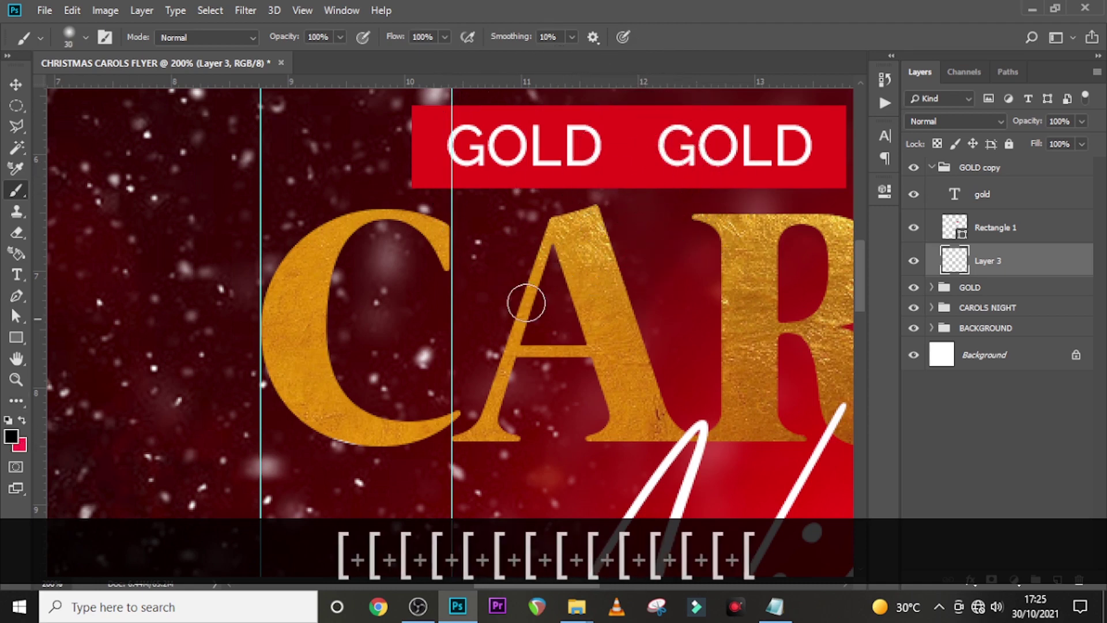
pyautogui.hotkey('ctrl', 'z')
pyautogui.moveTo(623, 128)
pyautogui.mouseDown()
pyautogui.moveTo(637, 179)
pyautogui.moveTo(632, 121)
pyautogui.moveTo(622, 166)
pyautogui.moveTo(634, 176)
pyautogui.moveTo(635, 119)
pyautogui.moveTo(630, 174)
pyautogui.moveTo(636, 202)
pyautogui.mouseUp()
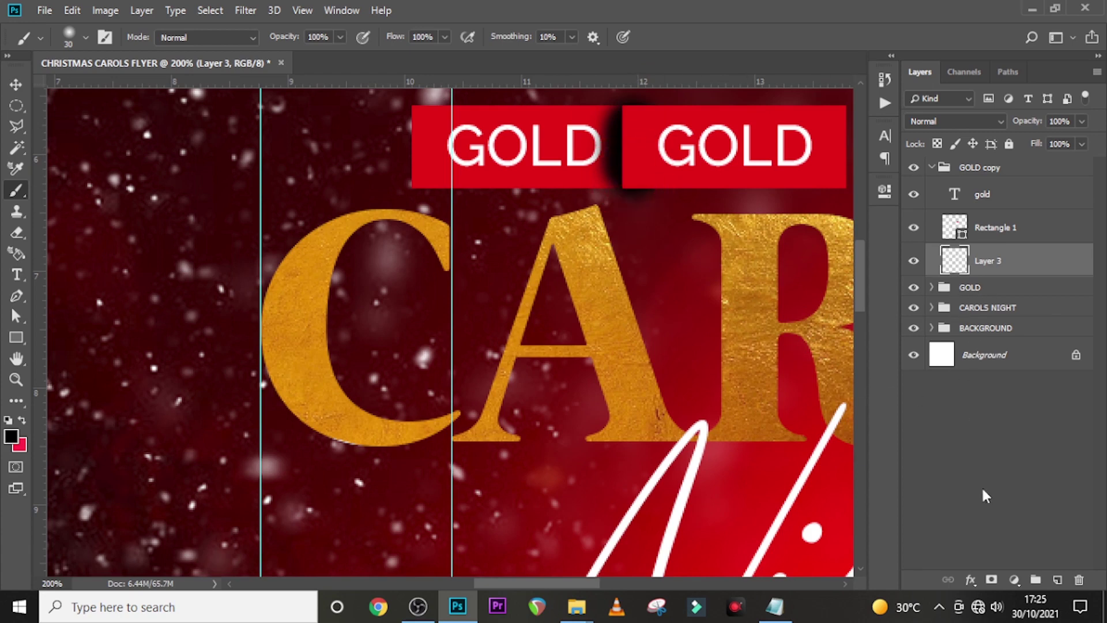
# Add a layer mask to the shadow layer and use a 9 px brush to hide the shadow spilling outside the red boxes.
pyautogui.click(992, 580)
pyautogui.press('[')
pyautogui.press('[')
pyautogui.press('[')
pyautogui.press('[')
pyautogui.press('[')
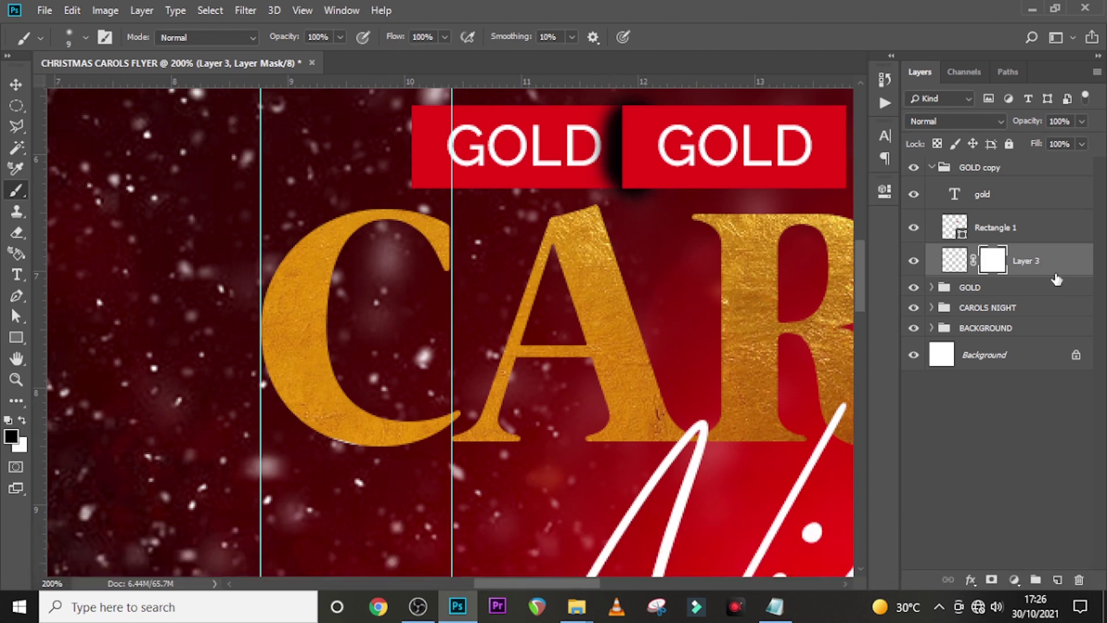
pyautogui.click(994, 260)
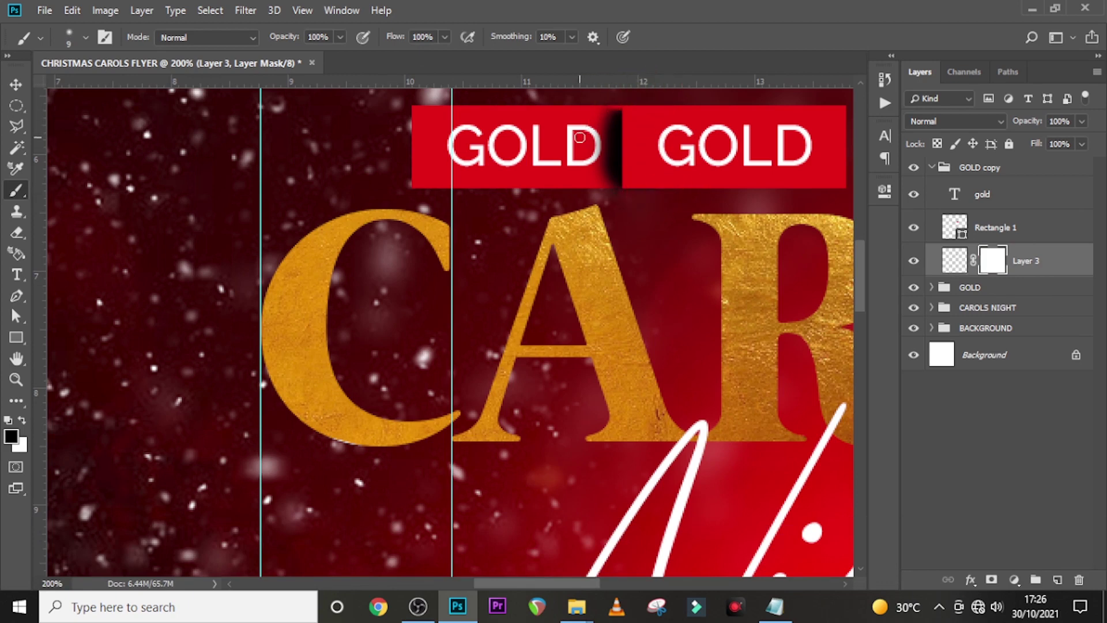
pyautogui.hotkey('ctrl', '2')
pyautogui.click(985, 260)
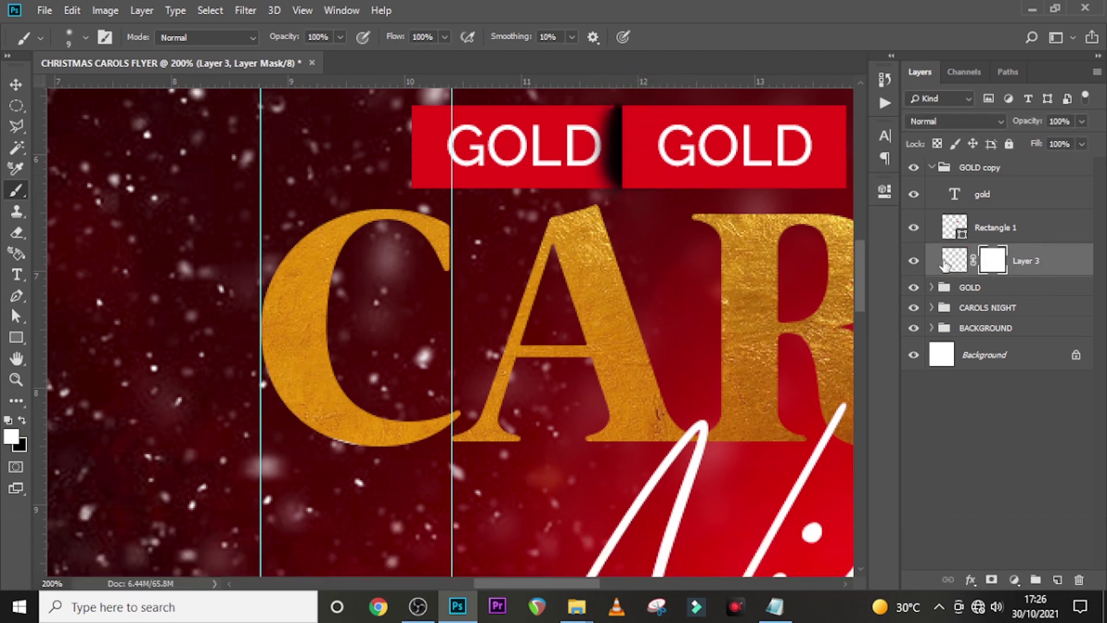
# Soften the black shadow on Layer 3 with a Gaussian Blur.
pyautogui.click(945, 265)
pyautogui.click(950, 263)
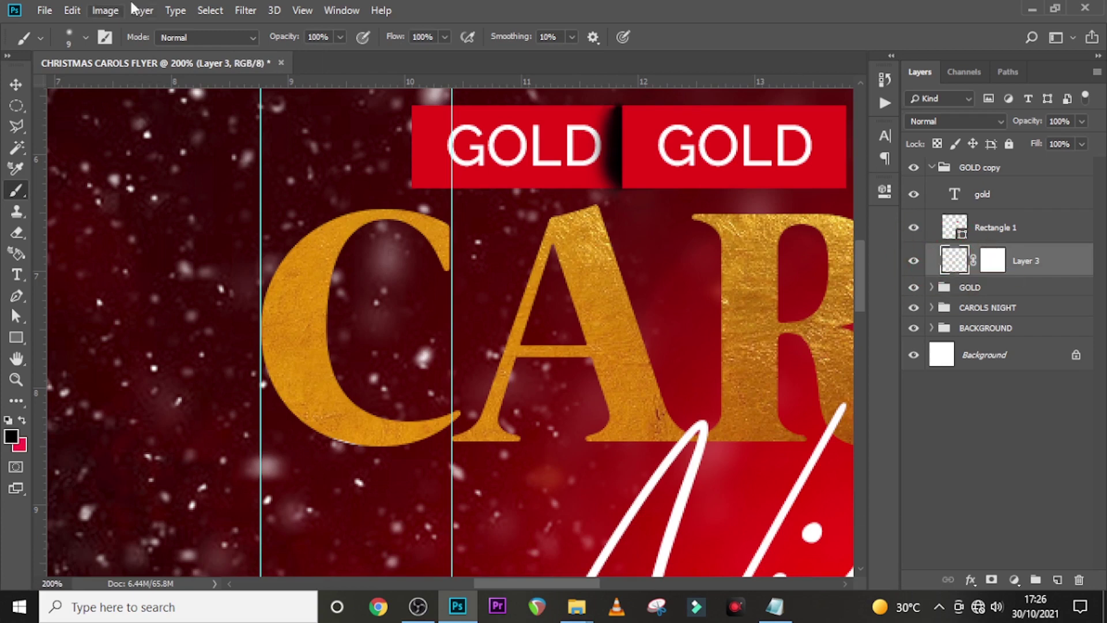
pyautogui.click(243, 10)
pyautogui.moveTo(272, 195)
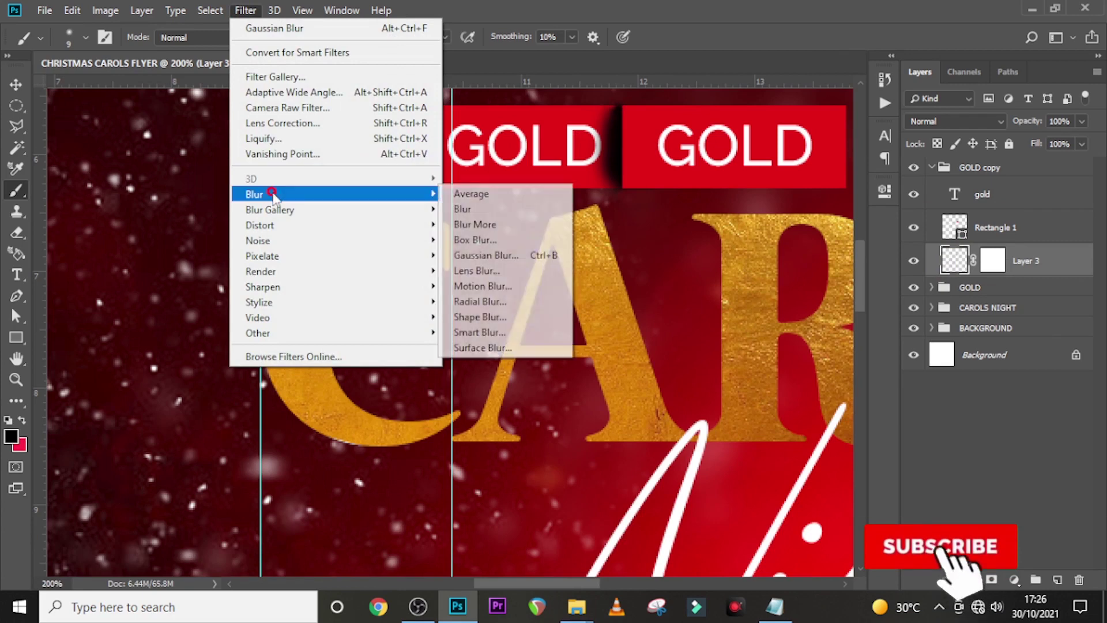
pyautogui.click(476, 255)
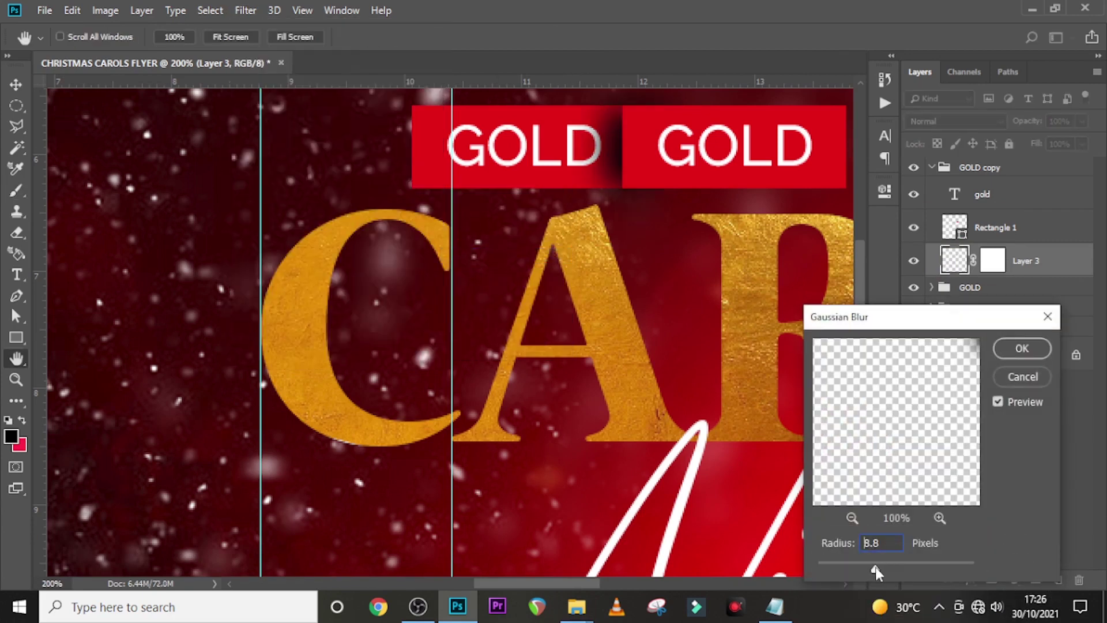
pyautogui.moveTo(875, 566); pyautogui.dragTo(867, 566)
pyautogui.click(1021, 348)
# Replace the copied GOLD label's text with "frankincense" copied from the U40.txt notes in Notepad.
pyautogui.hotkey('ctrl', '0')
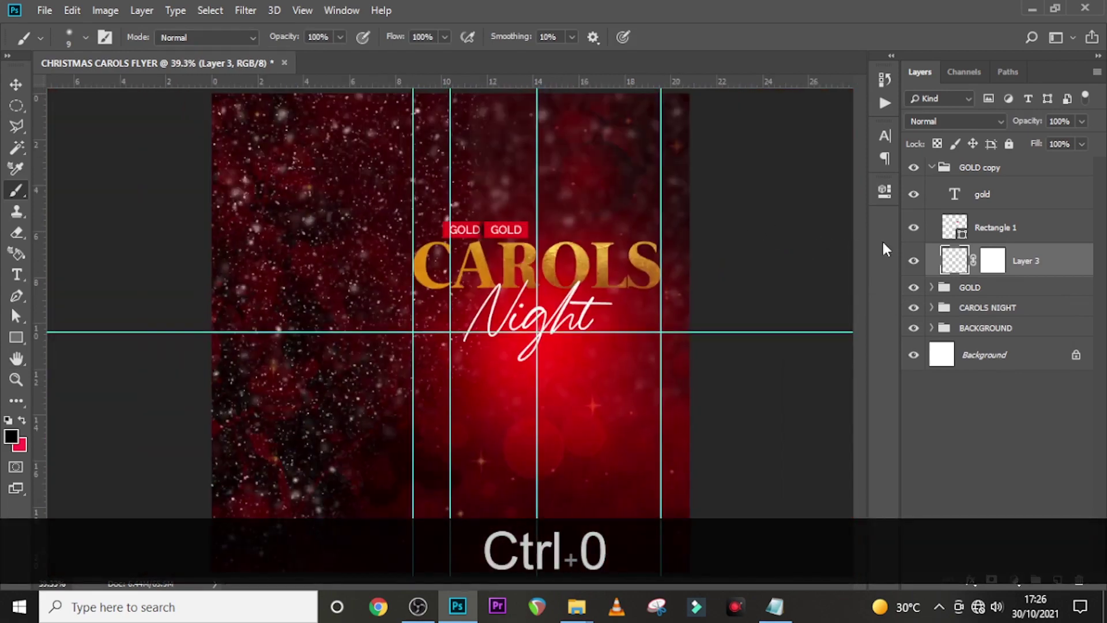
pyautogui.click(978, 227)
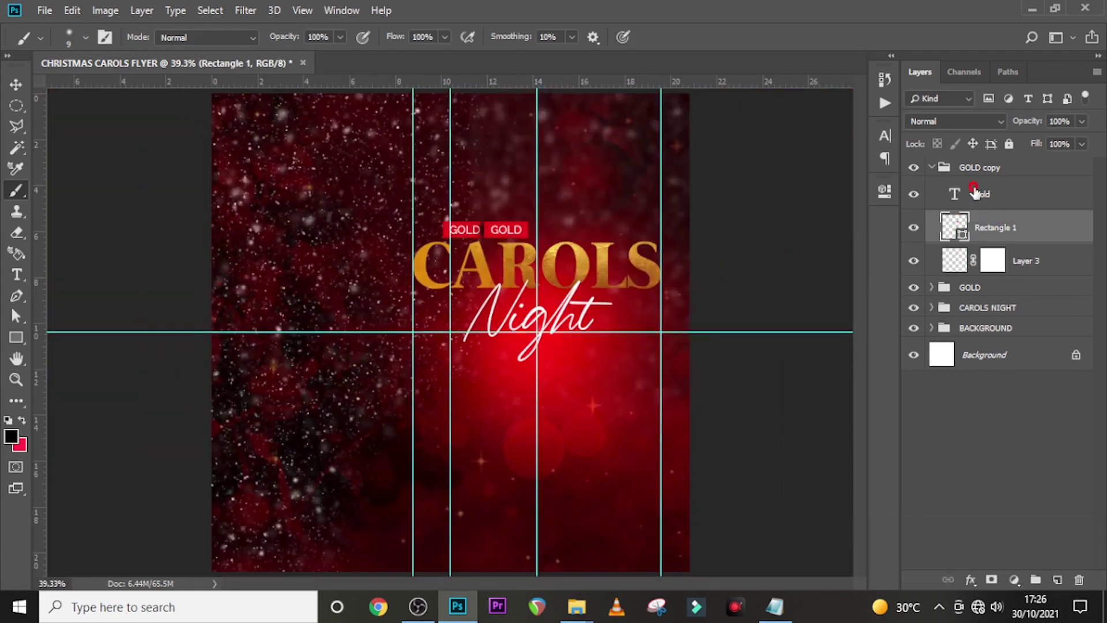
pyautogui.click(974, 193)
pyautogui.doubleClick(954, 199)
pyautogui.click(774, 606)
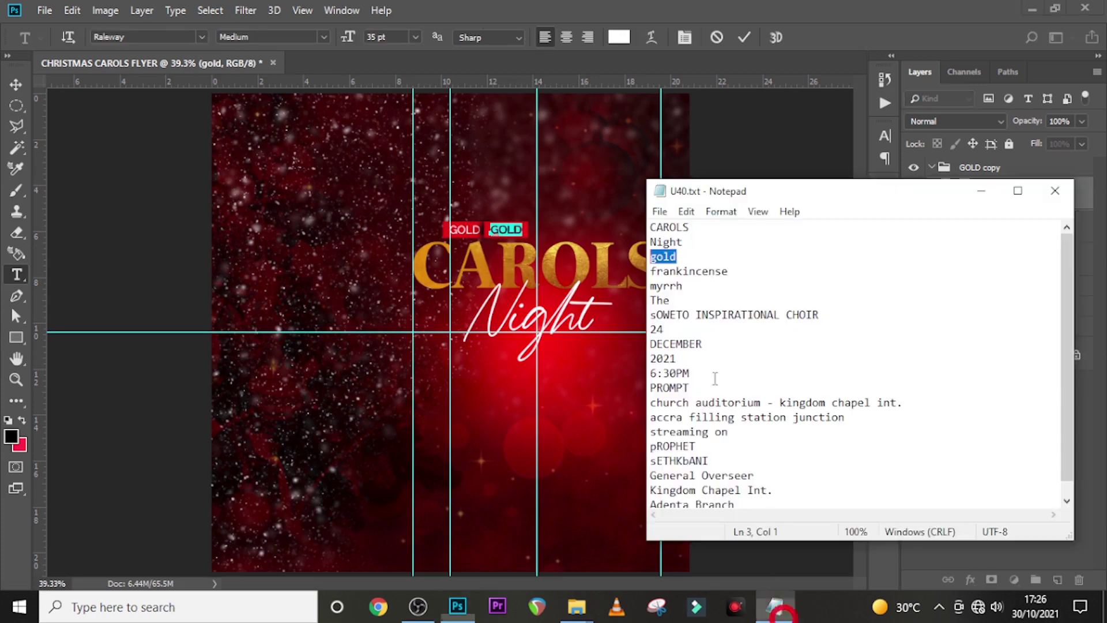
pyautogui.click(755, 272)
pyautogui.moveTo(754, 272); pyautogui.dragTo(626, 275)
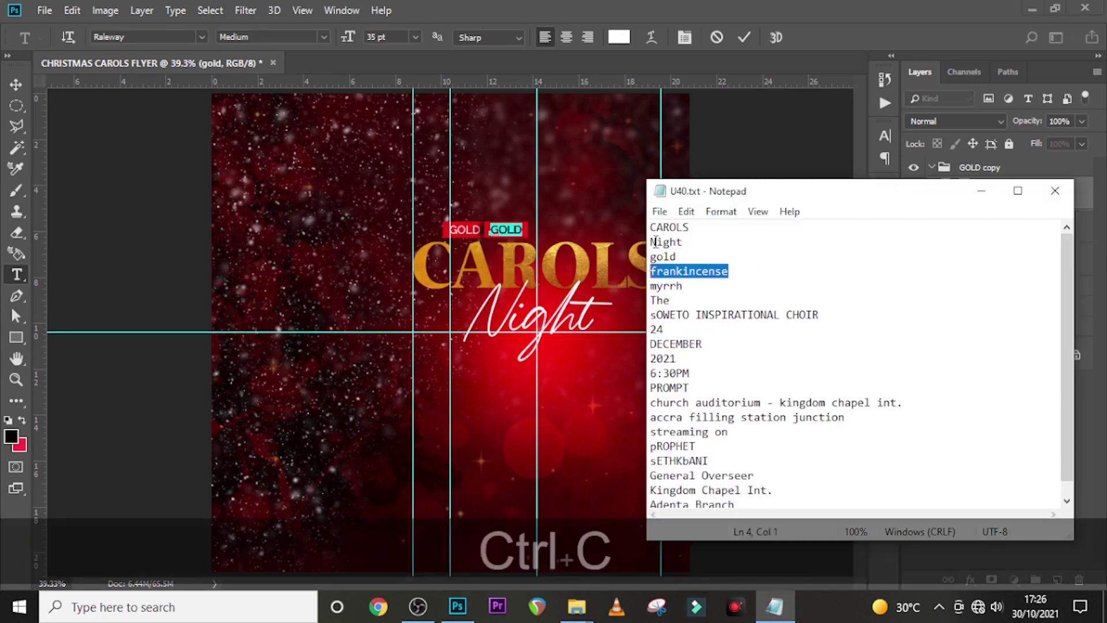
pyautogui.hotkey('ctrl', 'c')
pyautogui.click(824, 1)
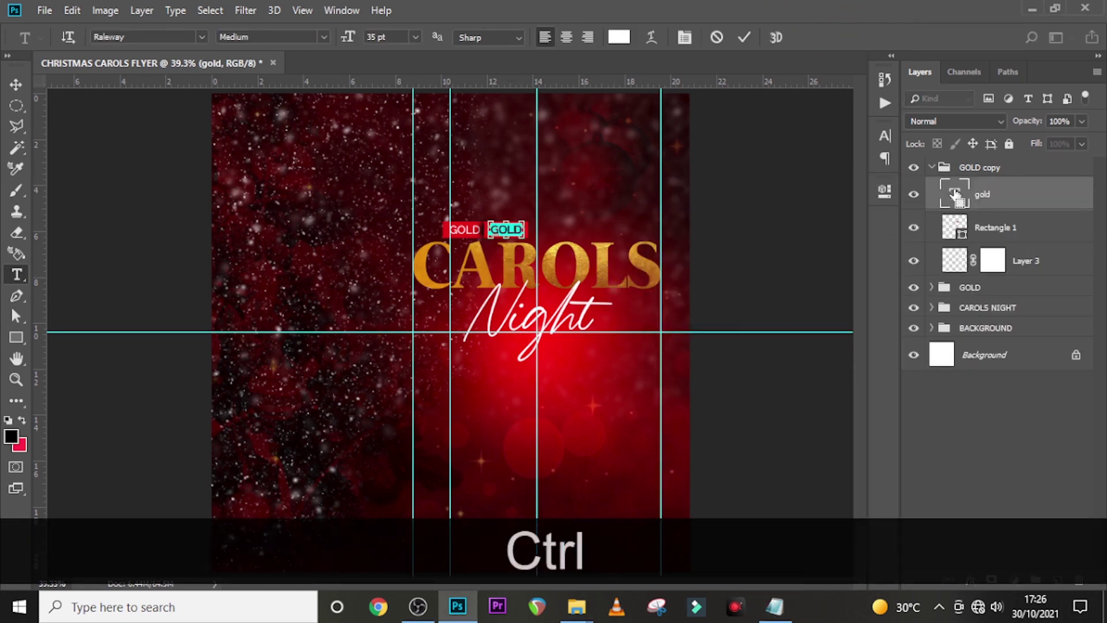
pyautogui.hotkey('ctrl', 'v')
pyautogui.click(952, 196)
pyautogui.press('b')
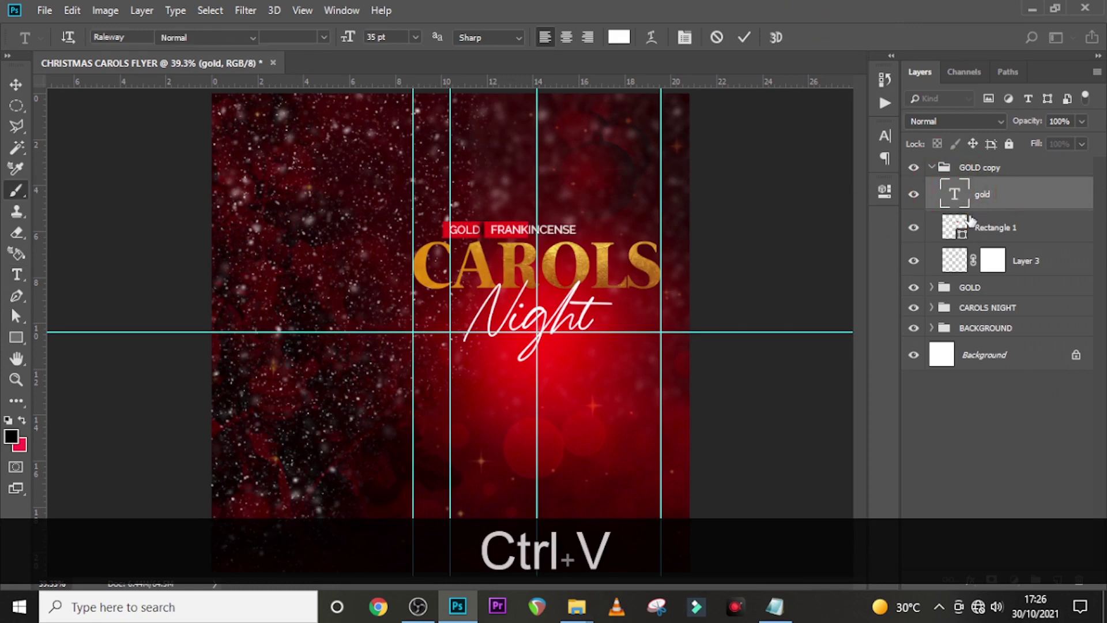
# Widen the copied red rectangle to the right until it covers FRANKINCENSE with a small margin after the last letter.
pyautogui.click(968, 234)
pyautogui.hotkey('ctrl', 't')
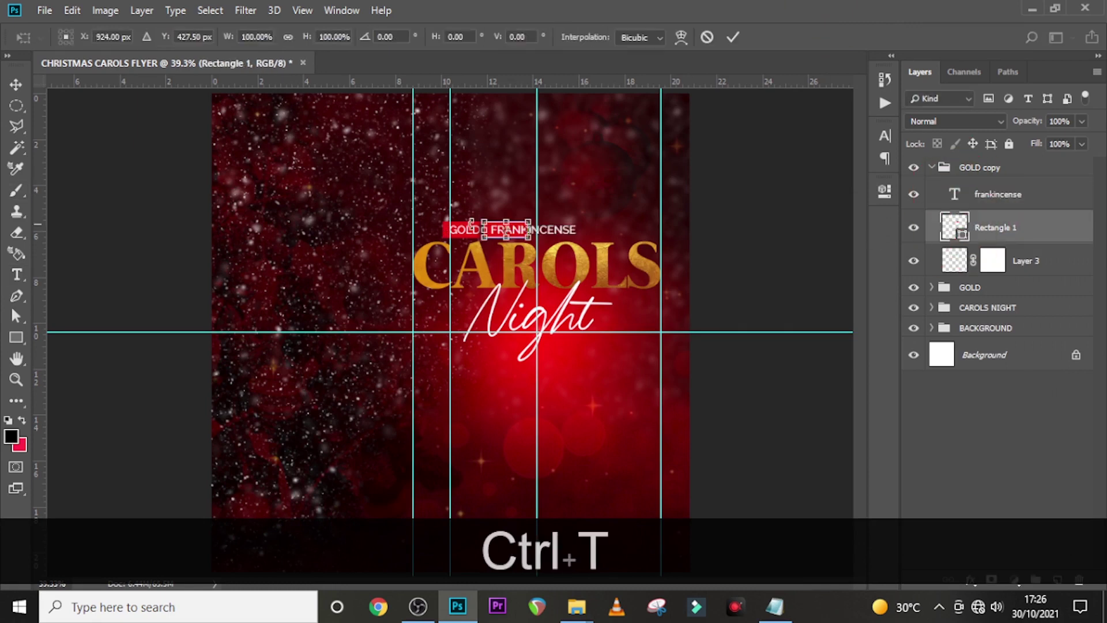
pyautogui.moveTo(528, 229); pyautogui.dragTo(579, 226)
pyautogui.press('Return')
pyautogui.hotkey('ctrl', '=')
pyautogui.hotkey('ctrl', '=')
pyautogui.hotkey('ctrl', '=')
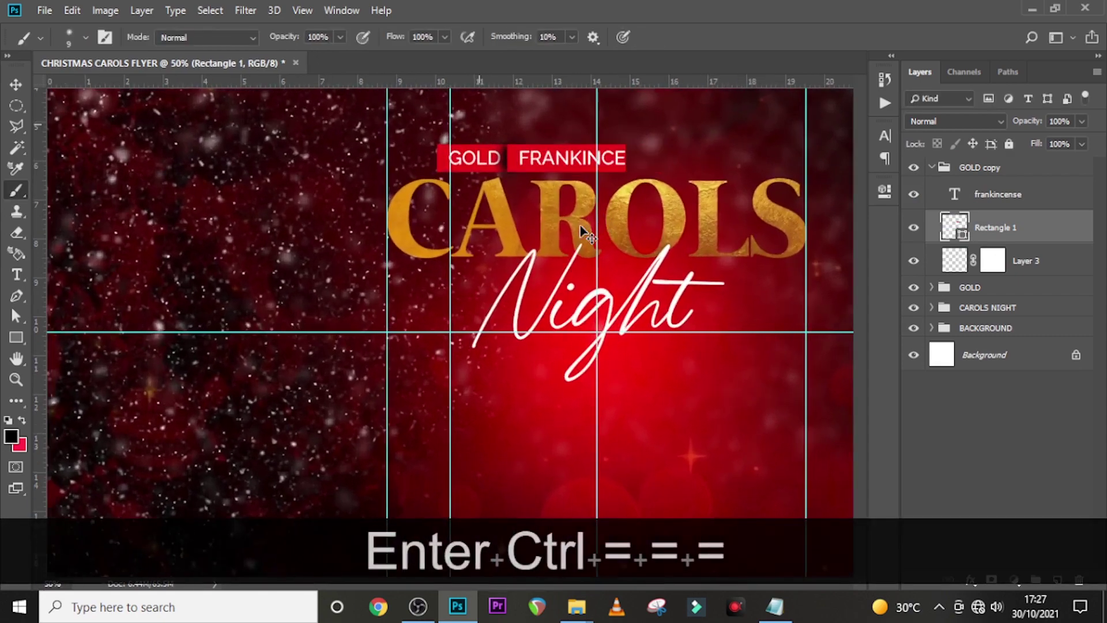
pyautogui.hotkey('ctrl', '=')
pyautogui.scroll(4, 580, 226)
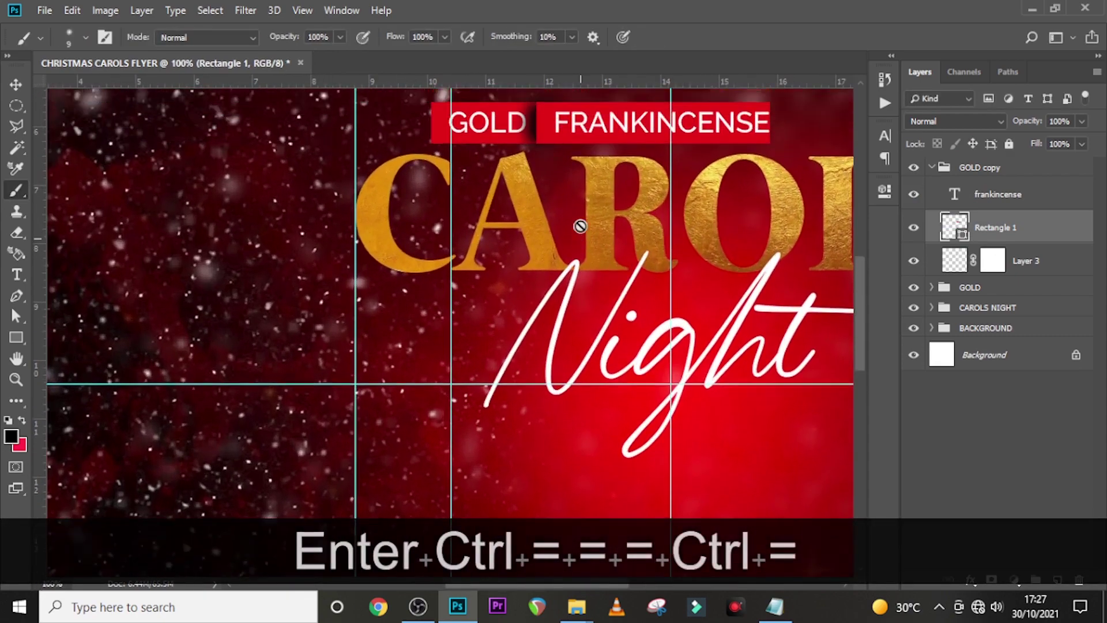
pyautogui.scroll(1, 580, 226)
pyautogui.hotkey('ctrl', 't')
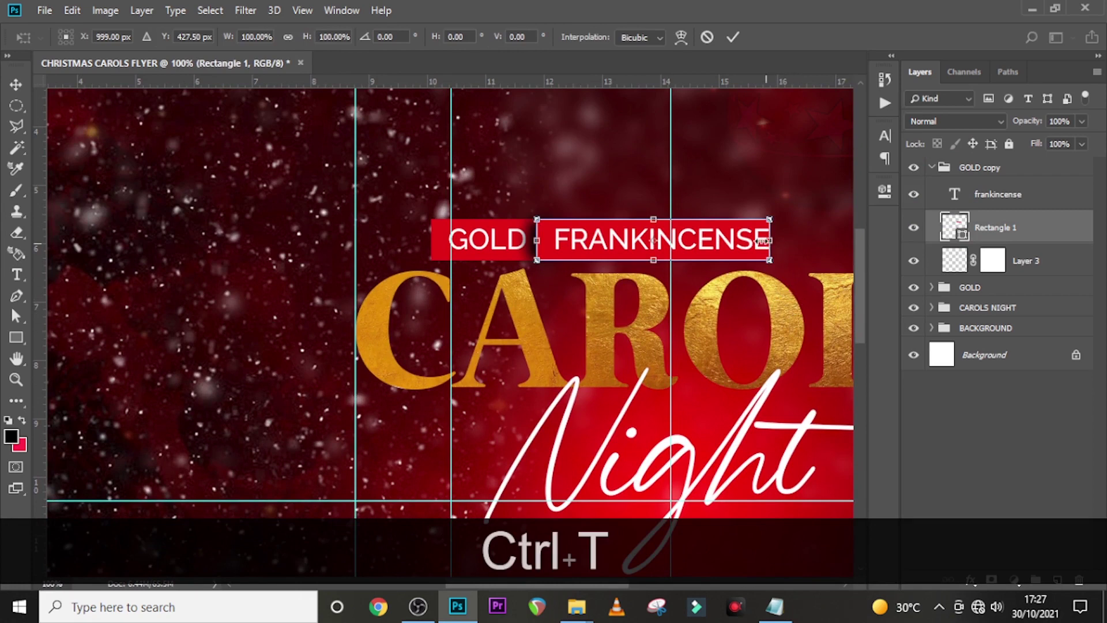
pyautogui.moveTo(769, 241); pyautogui.dragTo(787, 244)
pyautogui.press('Return')
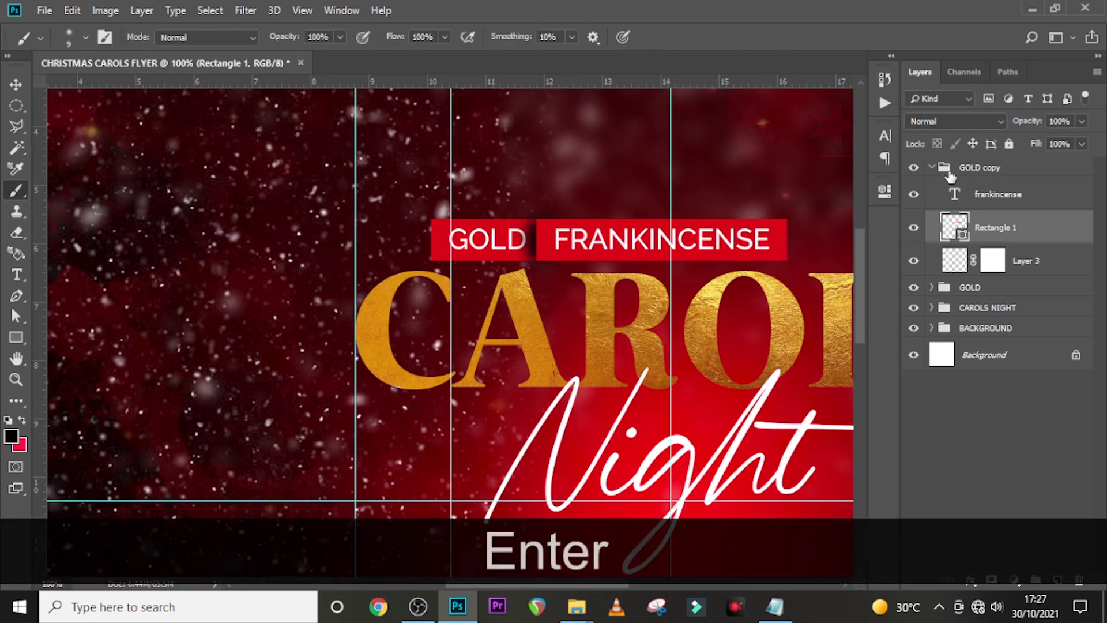
# Collapse the GOLD copy group and rename it frankincense.
pyautogui.click(932, 168)
pyautogui.doubleClick(981, 167)
pyautogui.hotkey('ctrl', 'v')
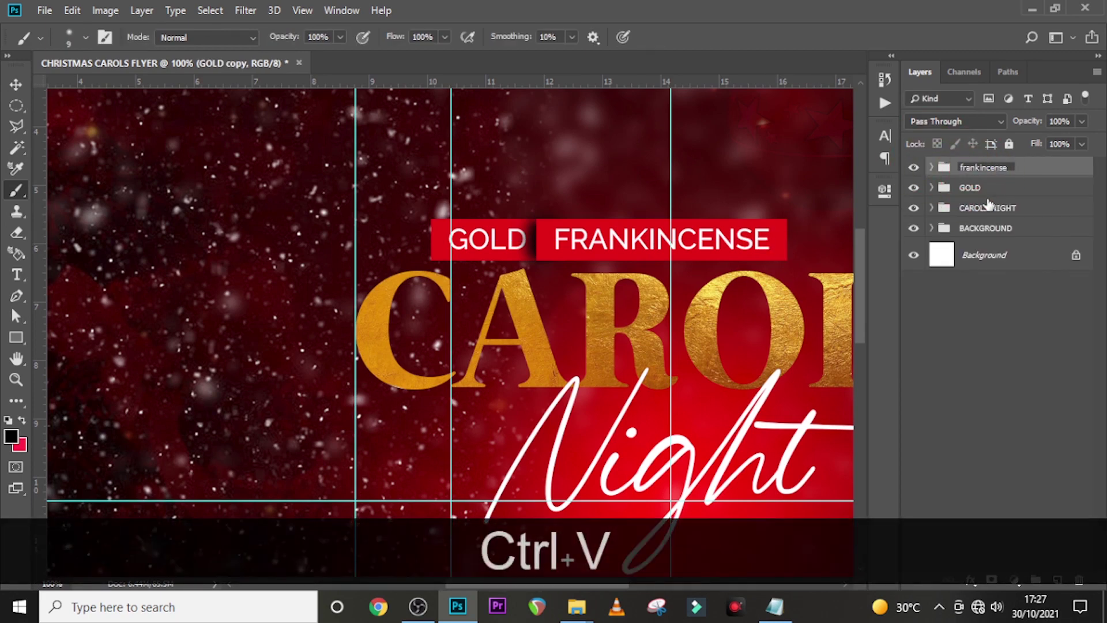
pyautogui.press('Return')
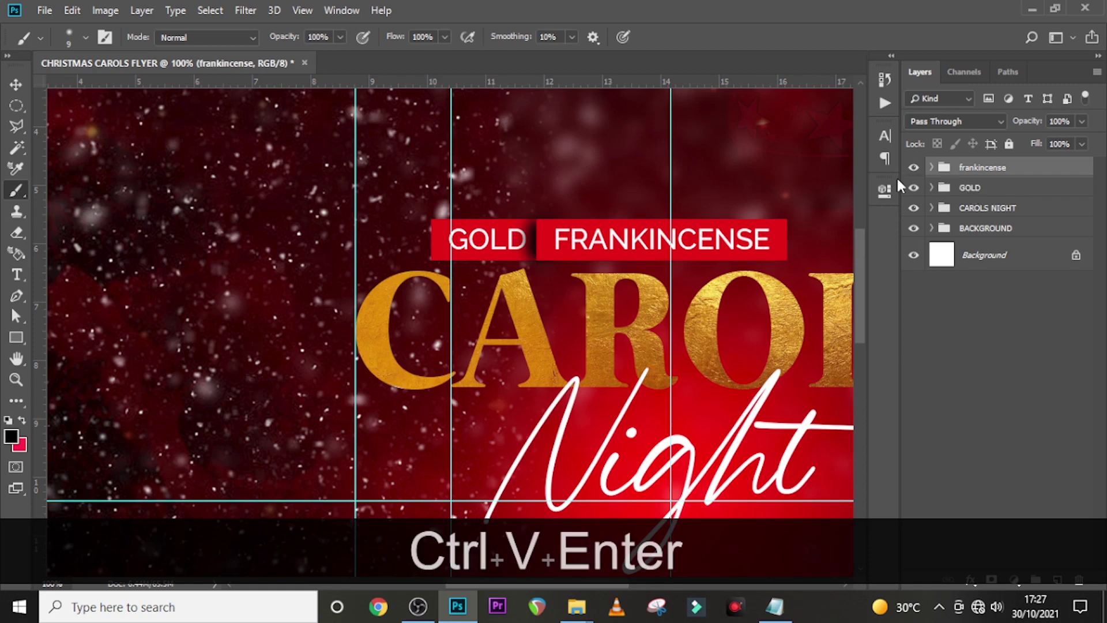
# Duplicate the frankincense group and place the copy flush against the right end of the FRANKINCENSE box.
pyautogui.hotkey('ctrl', 'j')
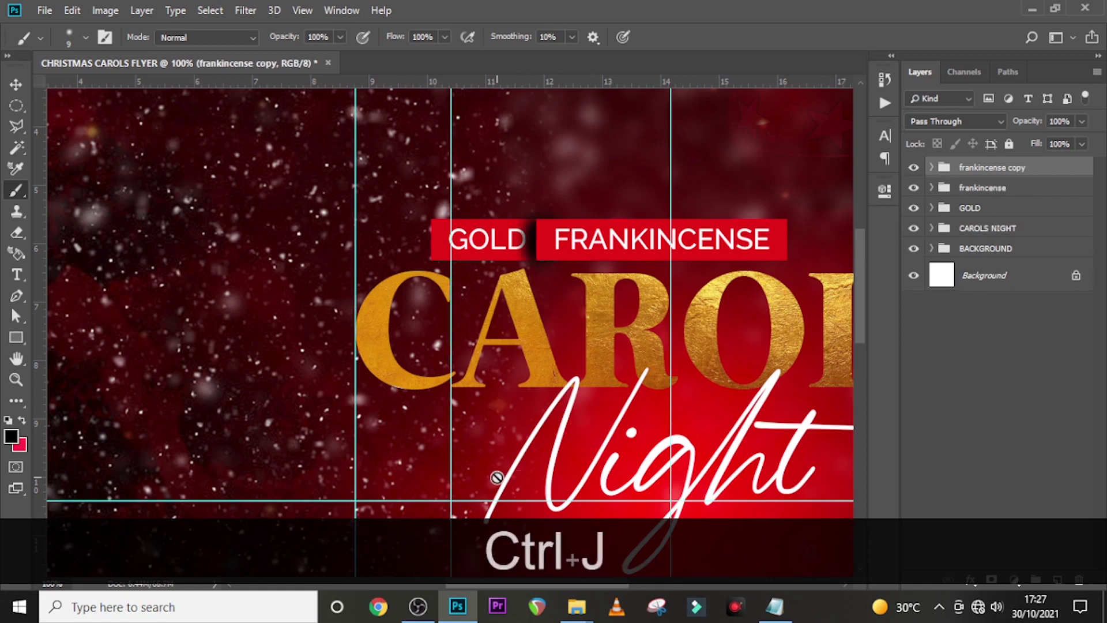
pyautogui.moveTo(494, 583); pyautogui.dragTo(553, 582)
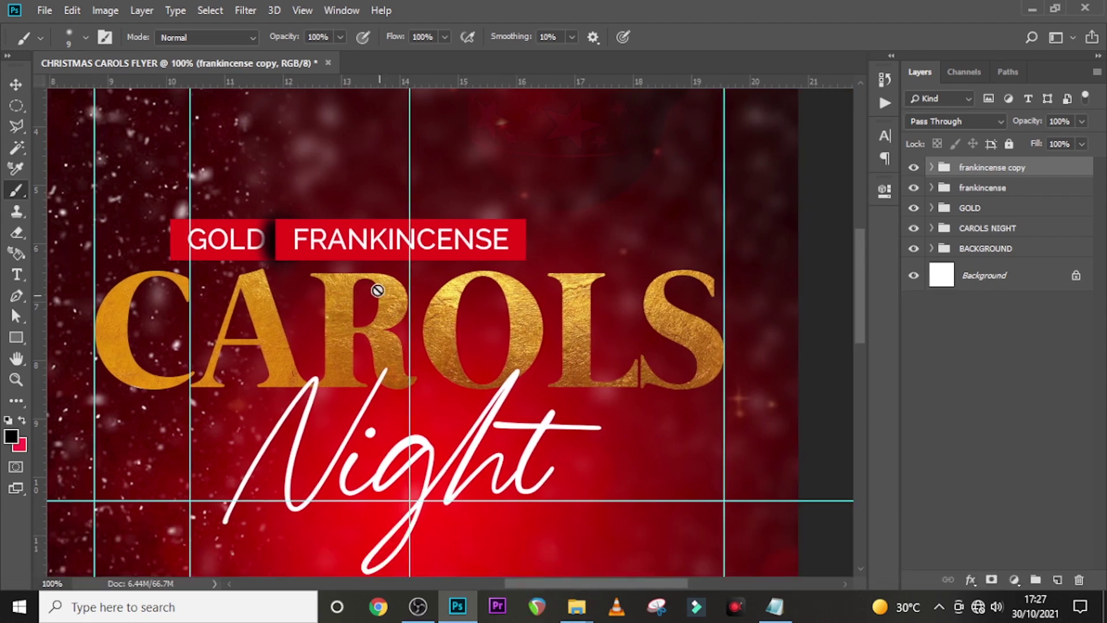
pyautogui.press('v')
pyautogui.moveTo(343, 236); pyautogui.dragTo(598, 273)
pyautogui.hotkey('shift', 'Left')
pyautogui.hotkey('shift', 'Left')
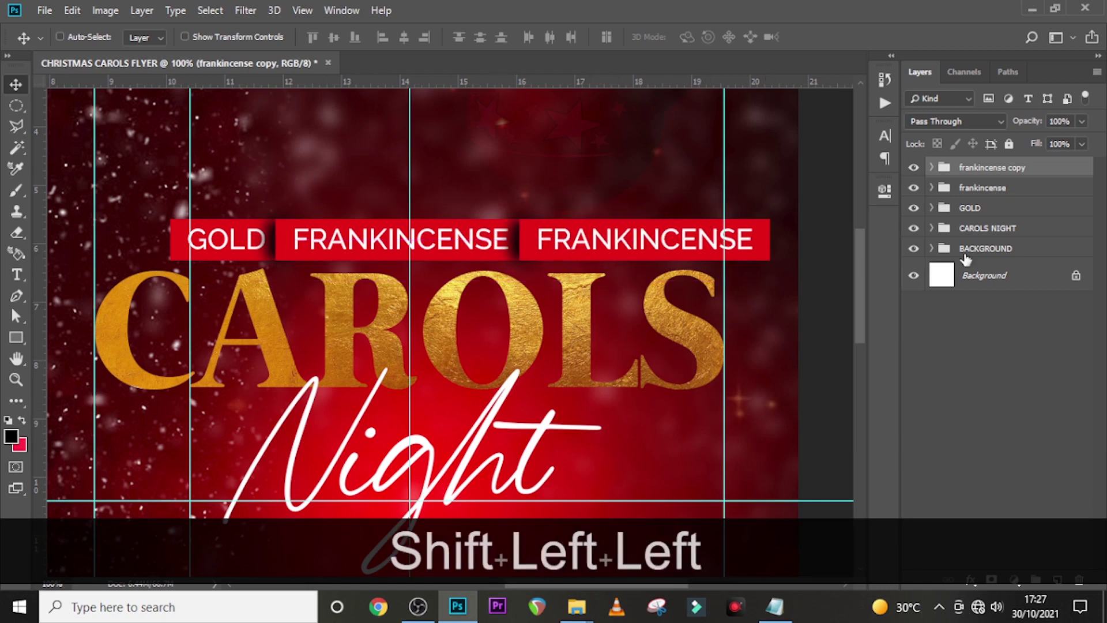
# Replace the text in the frankincense copy group with "myrrh" copied from the U40.txt notes in Notepad.
pyautogui.click(932, 168)
pyautogui.click(774, 606)
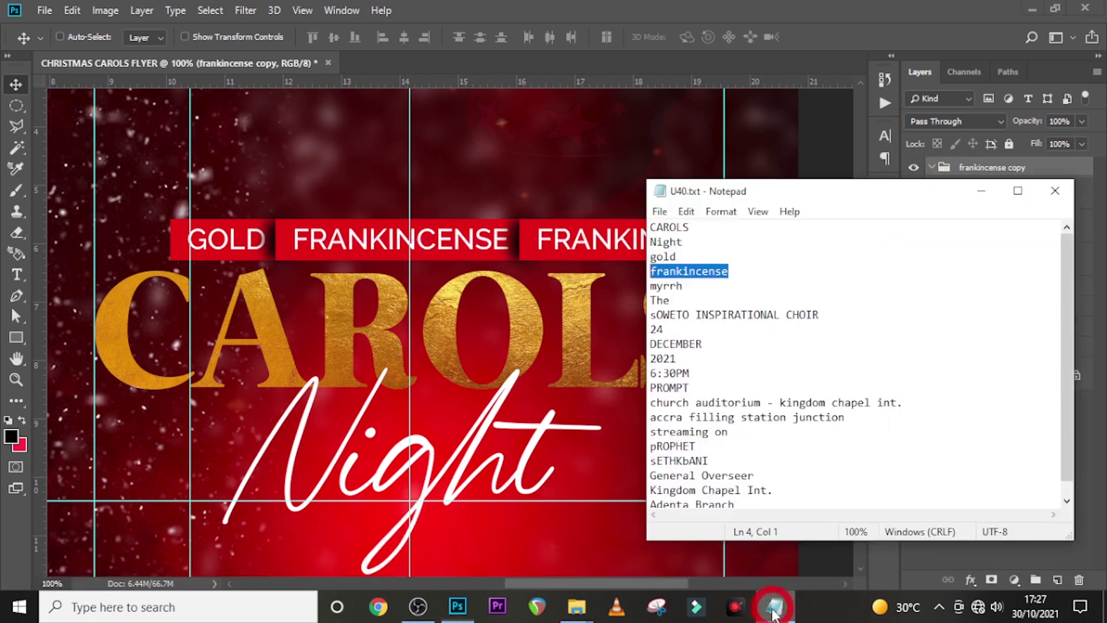
pyautogui.moveTo(683, 286); pyautogui.dragTo(625, 282)
pyautogui.hotkey('ctrl', 'c')
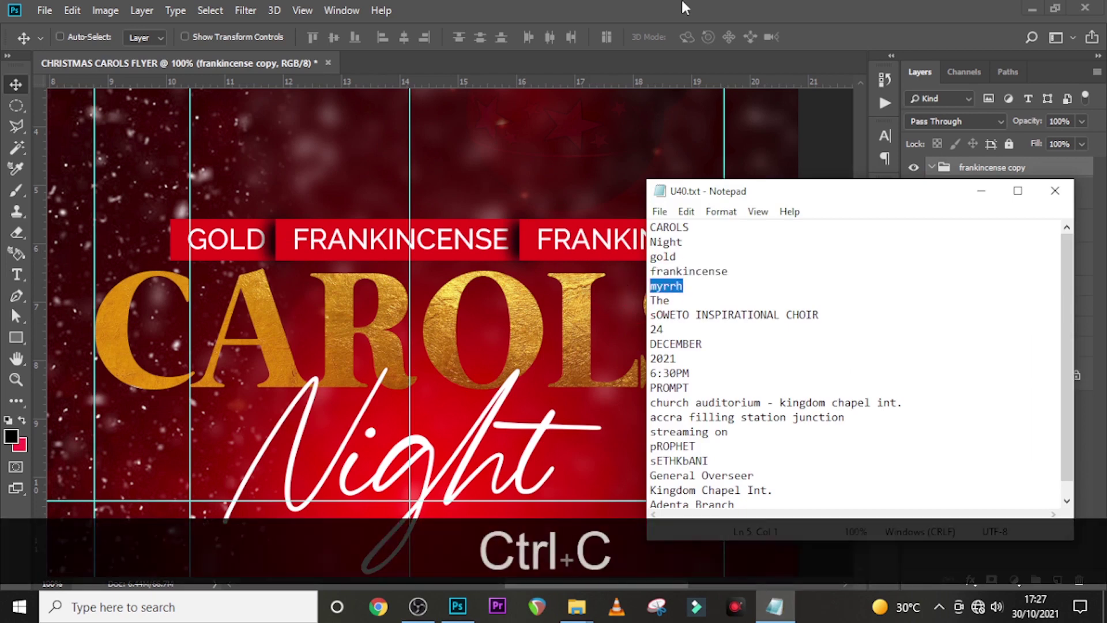
pyautogui.click(675, 15)
pyautogui.doubleClick(955, 195)
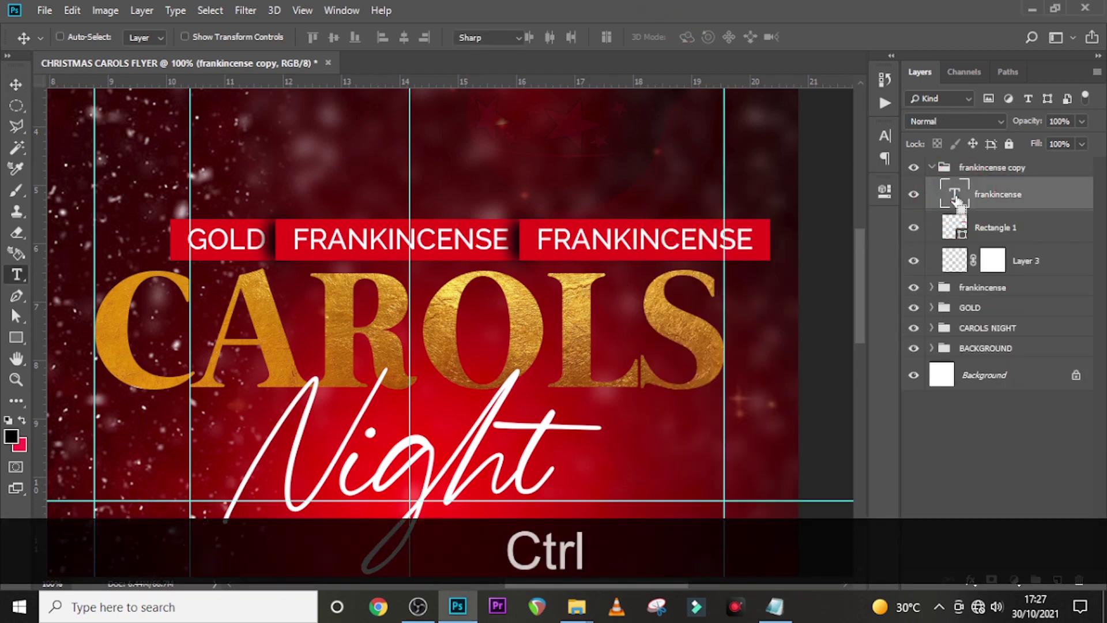
pyautogui.hotkey('ctrl', 'v')
pyautogui.click(954, 198)
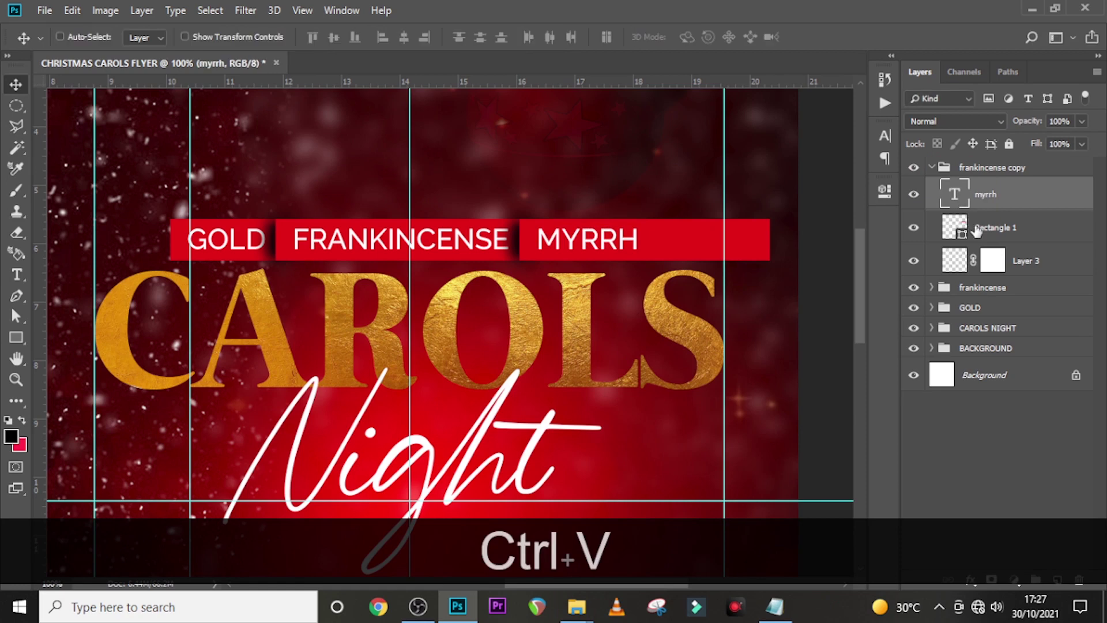
# Narrow the copied red rectangle from its right side until it fits MYRRH with a small margin after the last letter.
pyautogui.click(980, 229)
pyautogui.hotkey('ctrl', 't')
pyautogui.moveTo(775, 241); pyautogui.dragTo(663, 246)
pyautogui.press('ctrl')
pyautogui.hotkey('ctrl', '=')
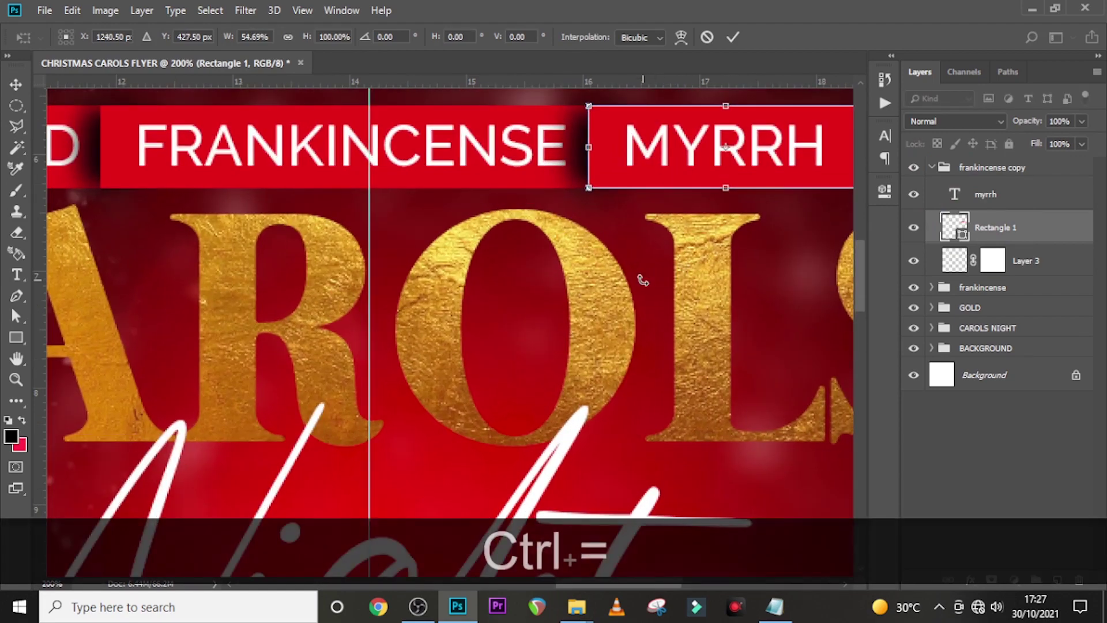
pyautogui.moveTo(597, 584); pyautogui.dragTo(631, 586)
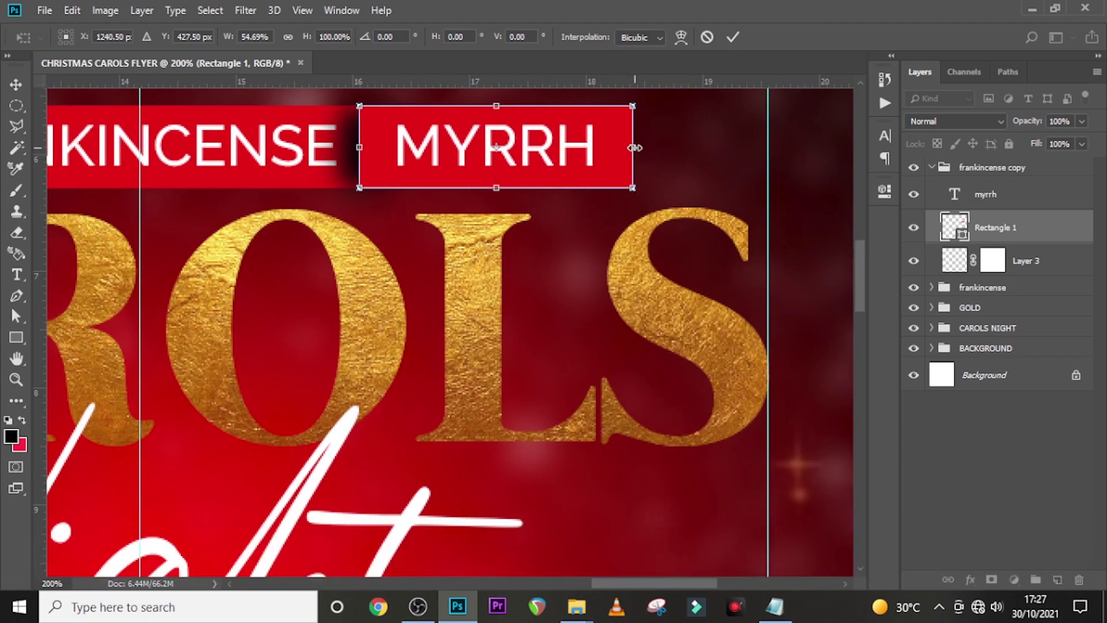
pyautogui.moveTo(630, 148); pyautogui.dragTo(626, 148)
pyautogui.press('Return')
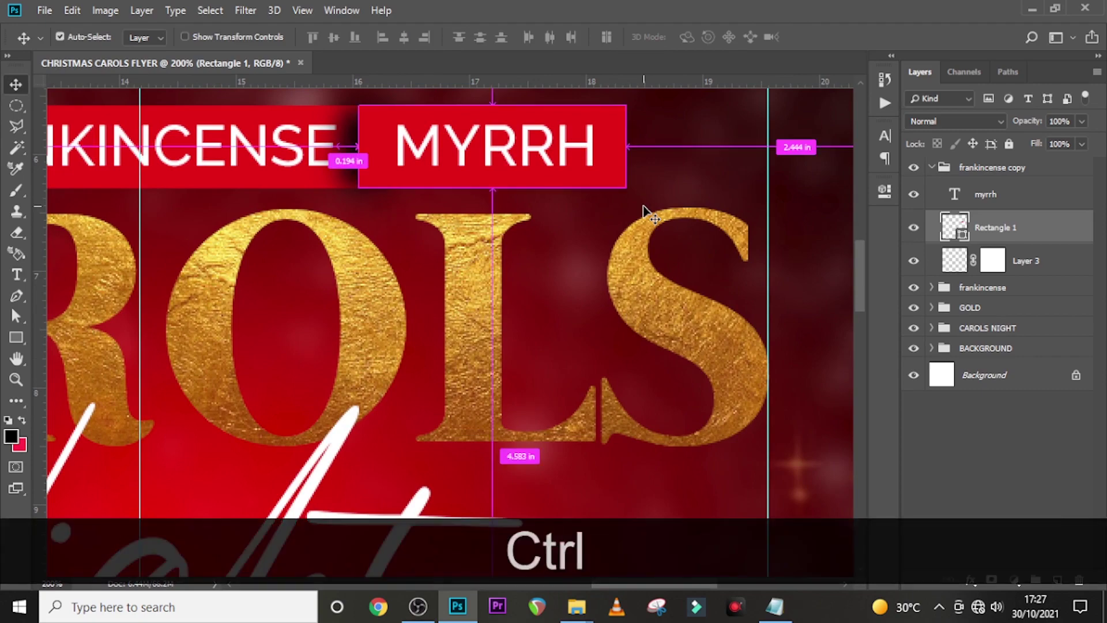
# Collapse the frankincense copy group and rename it myrrh.
pyautogui.hotkey('ctrl', '0')
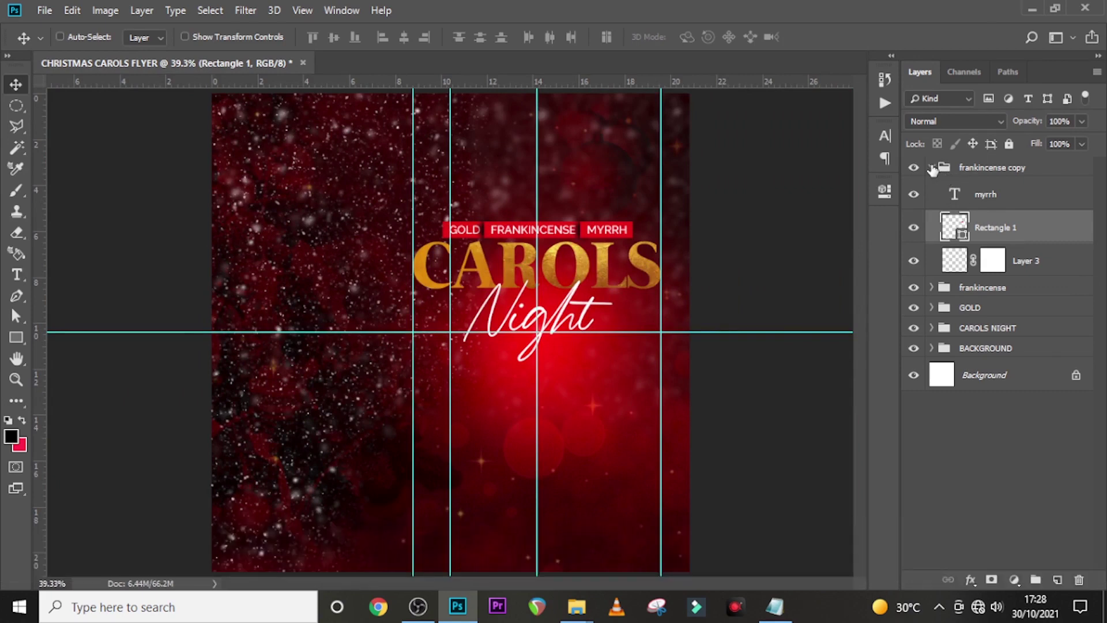
pyautogui.click(932, 168)
pyautogui.doubleClick(993, 167)
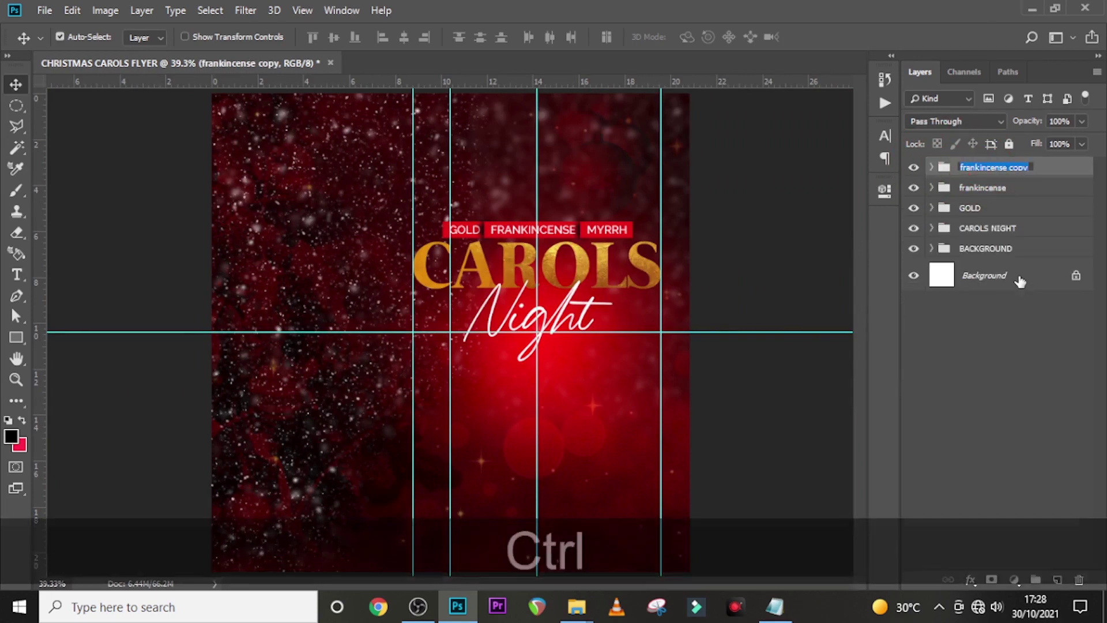
pyautogui.hotkey('ctrl', 'v')
pyautogui.press('Return')
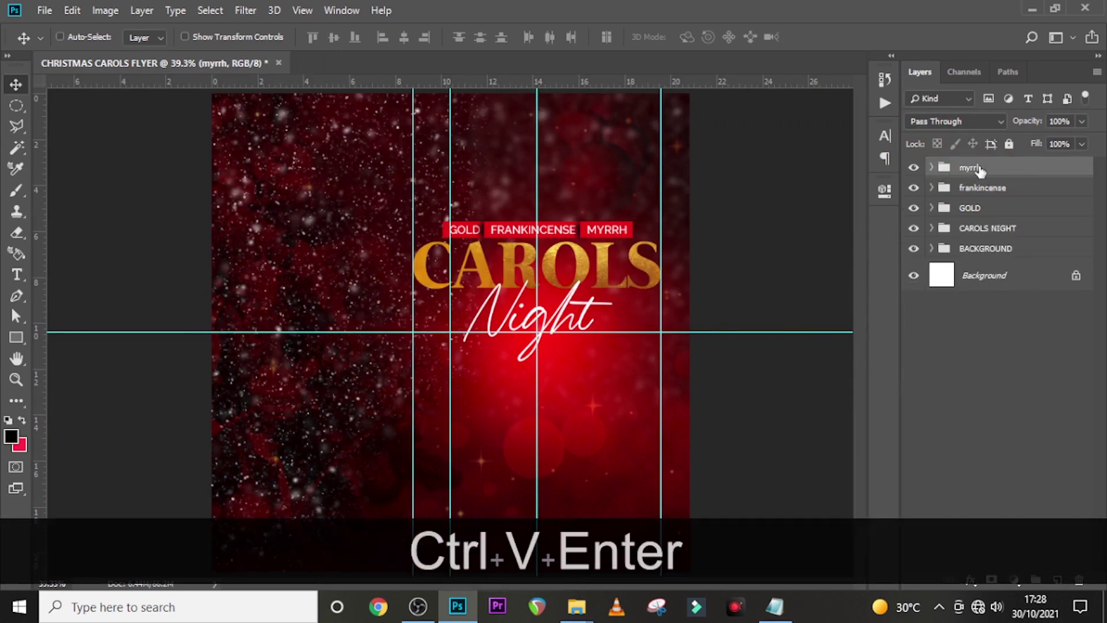
# Group the myrrh, frankincense and GOLD groups together and name the new group GOLD/FRANK/MYRRH.
pyautogui.keyDown('shift'); pyautogui.click(975, 214); pyautogui.keyUp('shift')
pyautogui.hotkey('ctrl', 'shift', 'g')
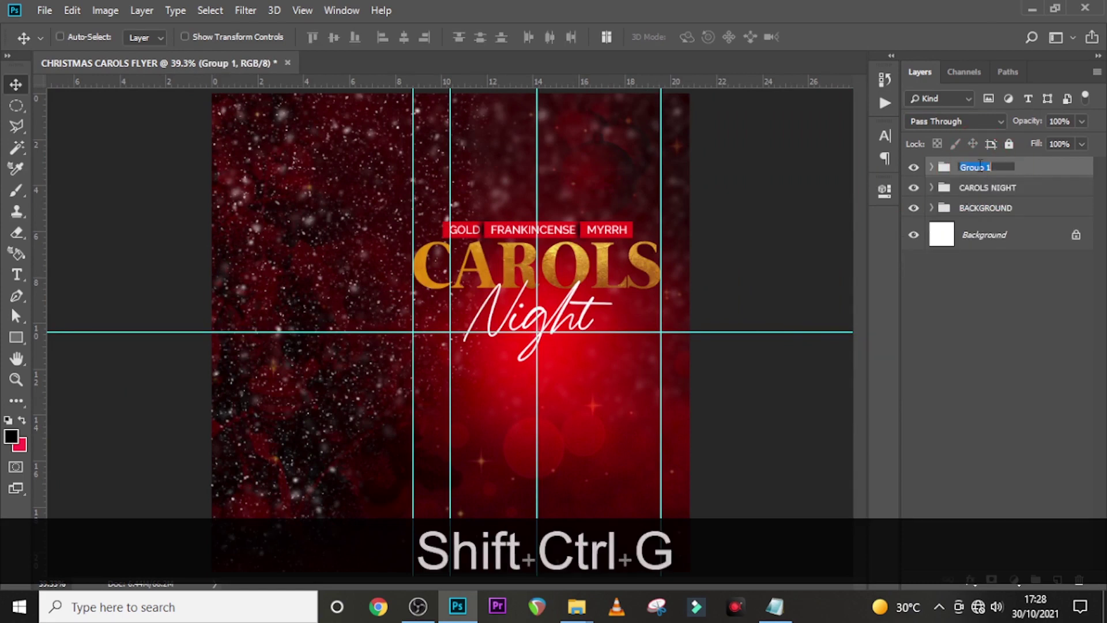
pyautogui.doubleClick(974, 167)
pyautogui.press('capslock')
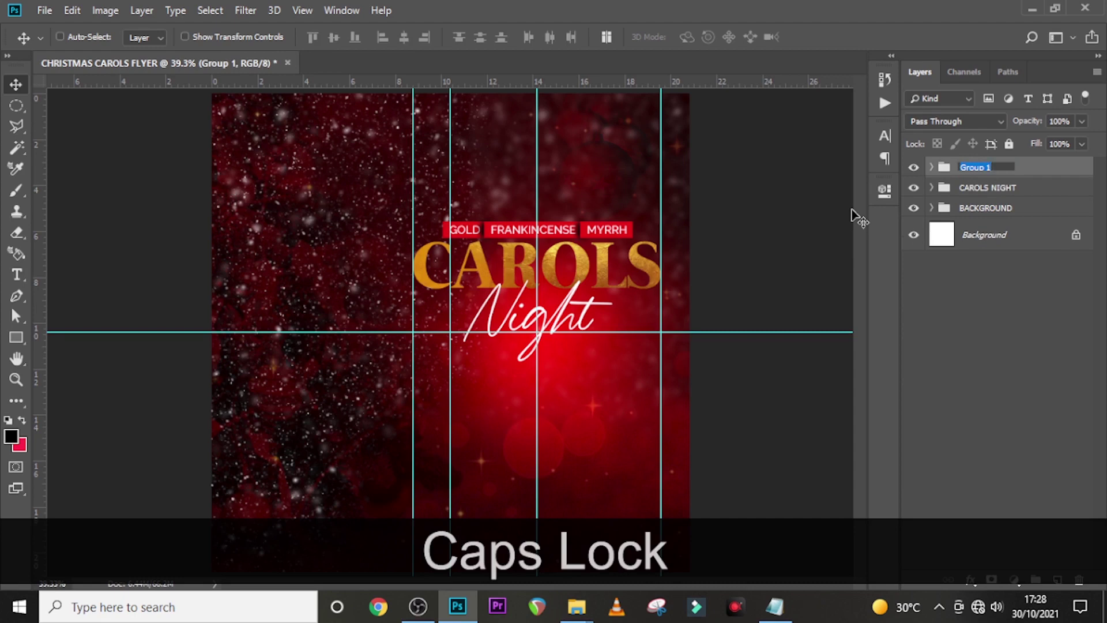
pyautogui.write('GOLD/')
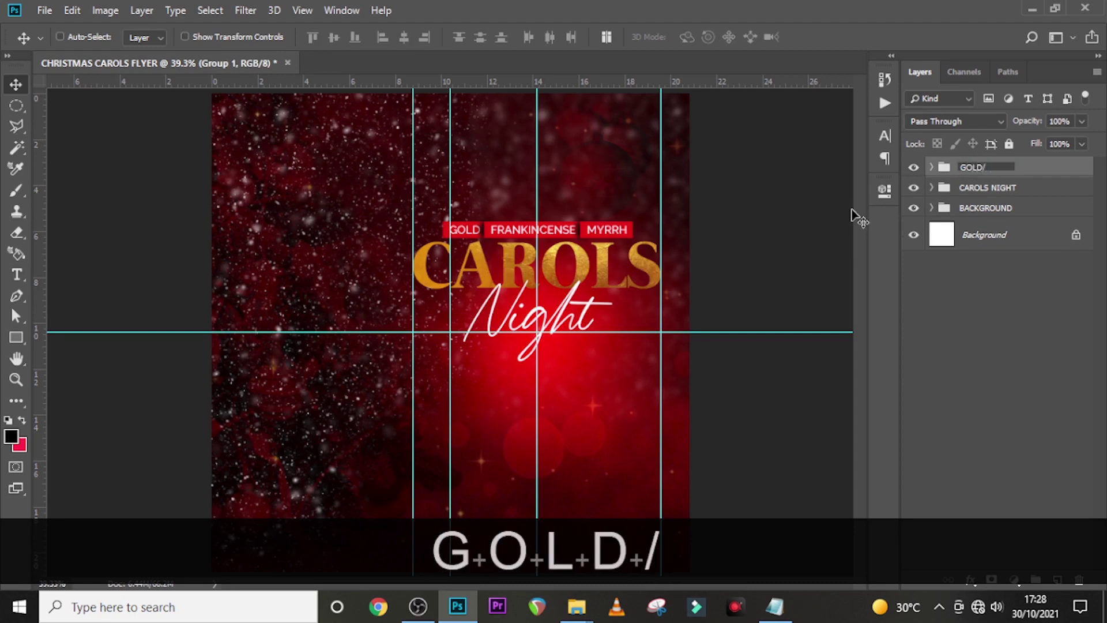
pyautogui.write('FRANK/MYRRH')
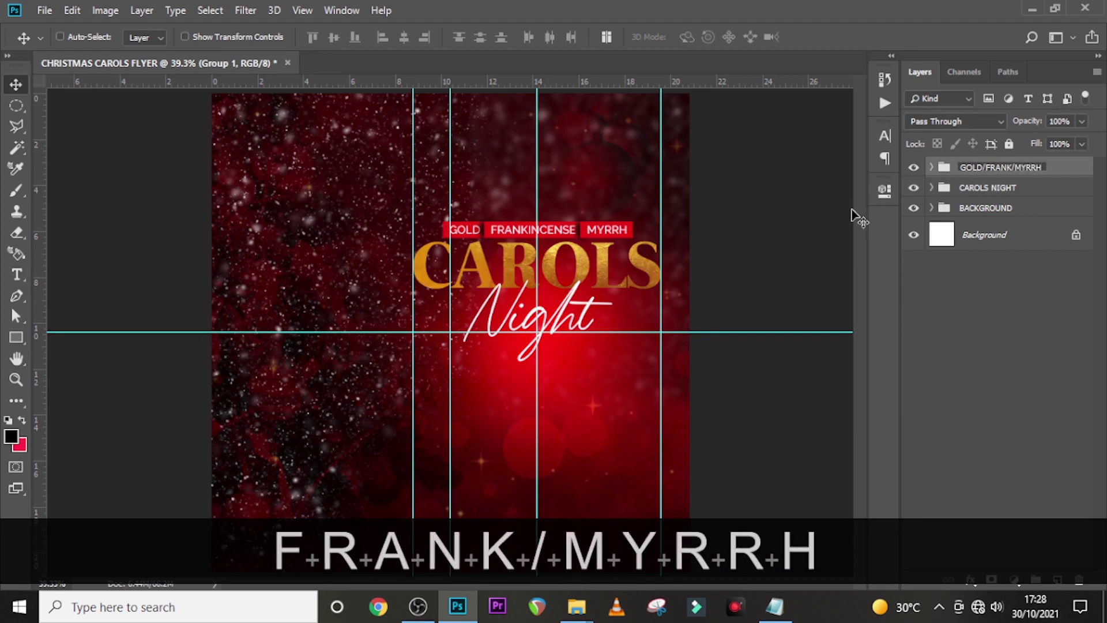
pyautogui.press('Return')
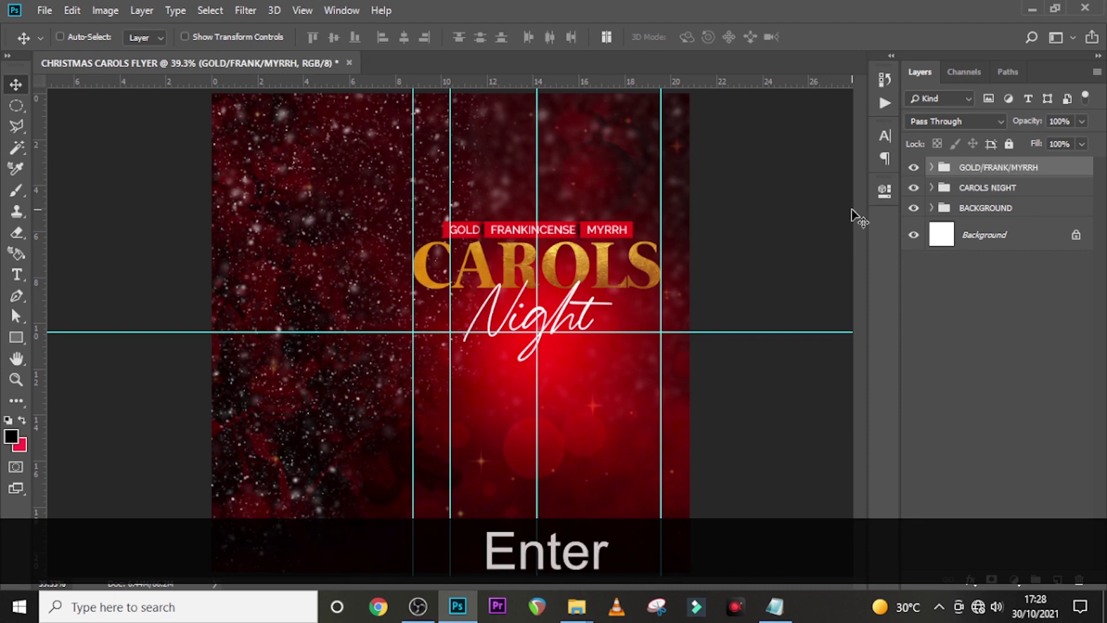
# Check the GOLD/FRANK/MYRRH group by hiding and reshowing it, and nudge it slightly up from the CAROLS title.
pyautogui.click(914, 169)
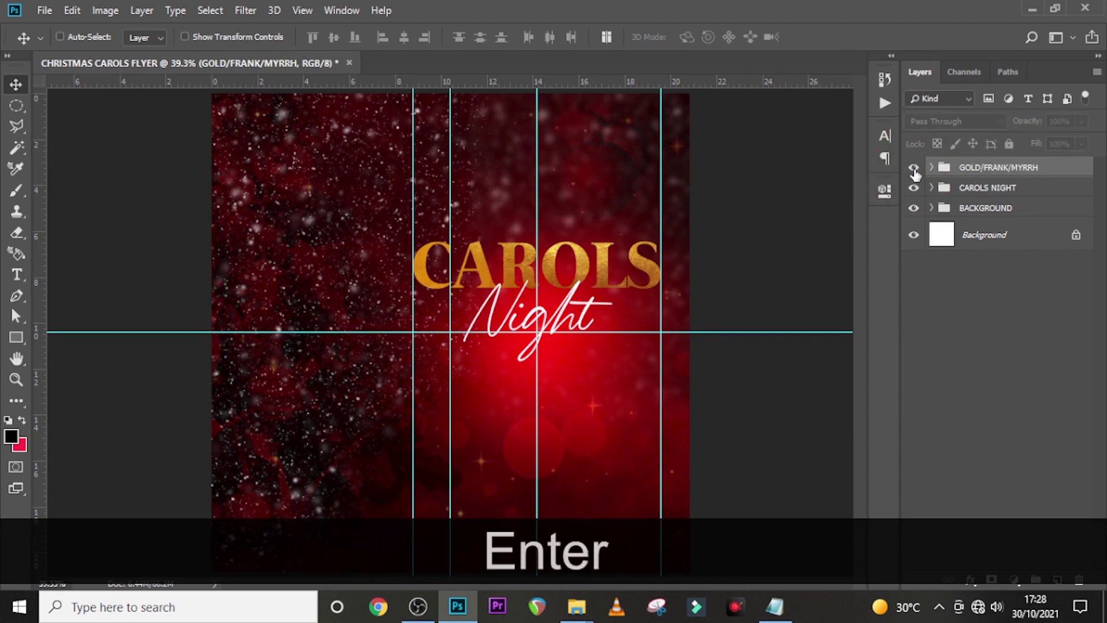
pyautogui.click(914, 169)
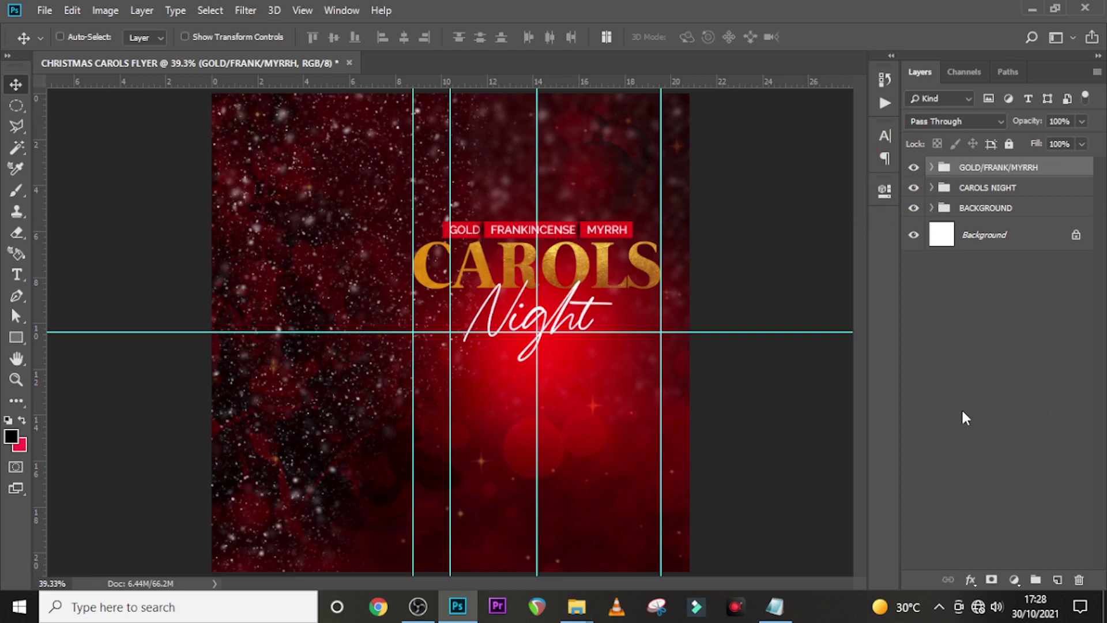
pyautogui.hotkey('ctrl', 't')
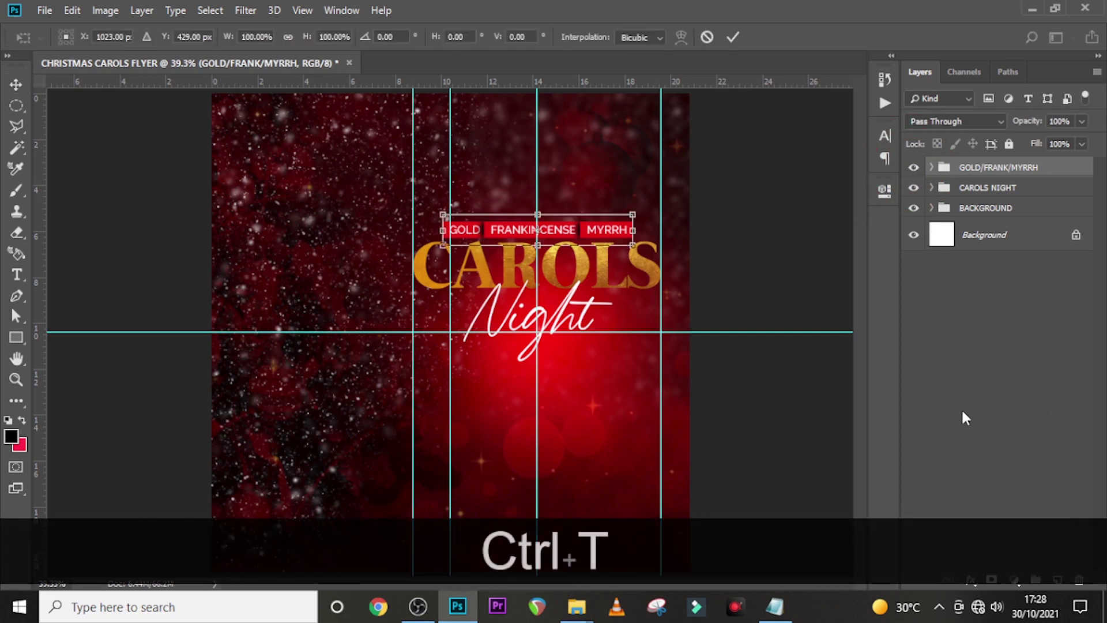
pyautogui.press('Return')
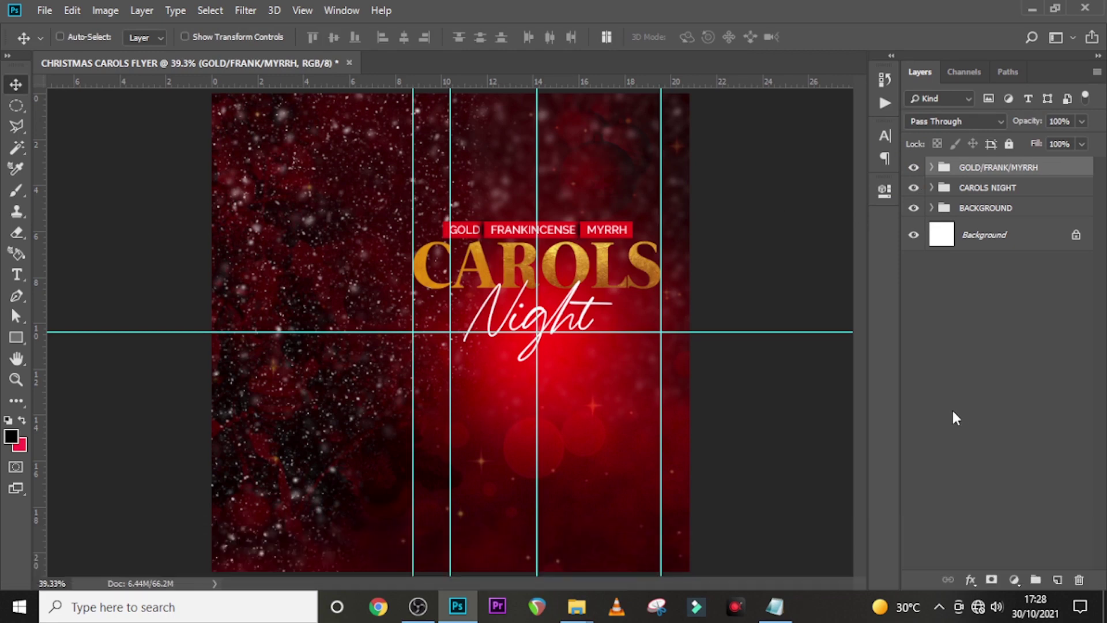
pyautogui.press('Up')
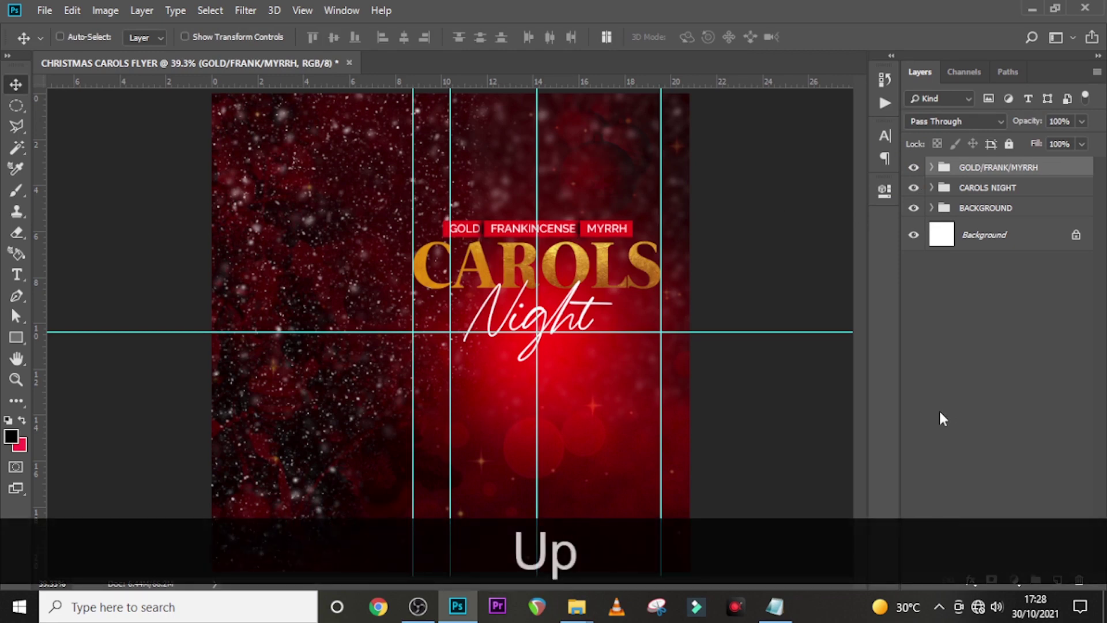
# Bring the Pngtree merry christmas and happy holidays image from the file window into the flyer.
pyautogui.hotkey('alt', 'Tab')
pyautogui.click(1071, 208)
pyautogui.moveTo(1071, 207); pyautogui.dragTo(498, 432)
# Scale the placed Christmas graphic to about 18.55% and centre it on the middle vertical guide just above the red labels.
pyautogui.moveTo(687, 568); pyautogui.dragTo(582, 324)
pyautogui.moveTo(461, 381); pyautogui.dragTo(554, 205)
pyautogui.moveTo(600, 237); pyautogui.dragTo(589, 224)
pyautogui.hotkey('shift', 'Up')
pyautogui.hotkey('shift', 'Right')
pyautogui.hotkey('shift', 'Right')
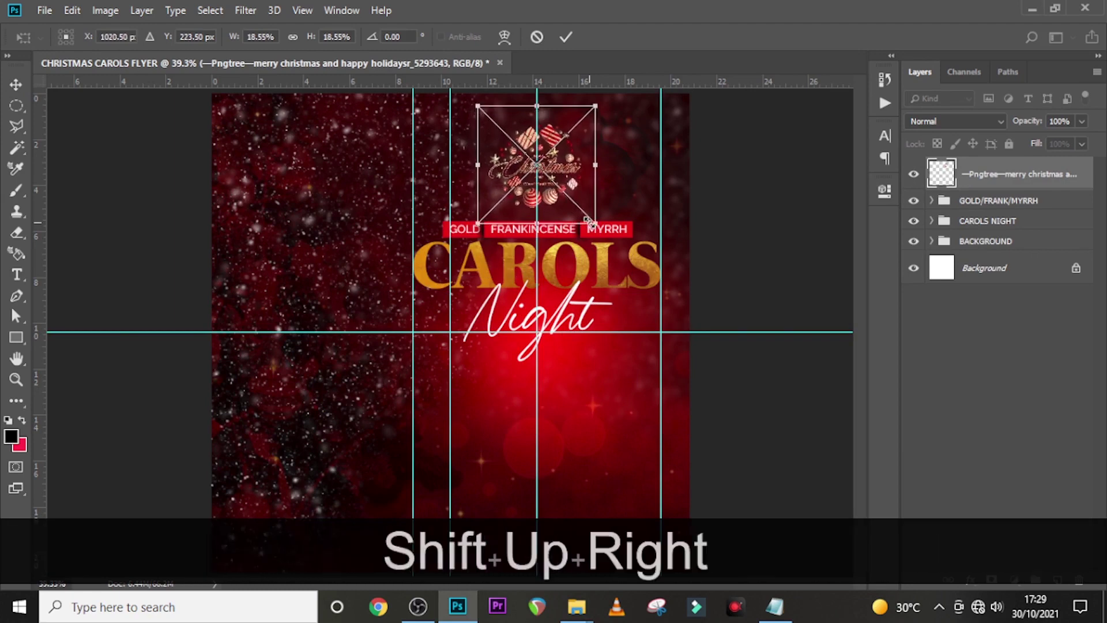
pyautogui.press('Return')
pyautogui.press('Down')
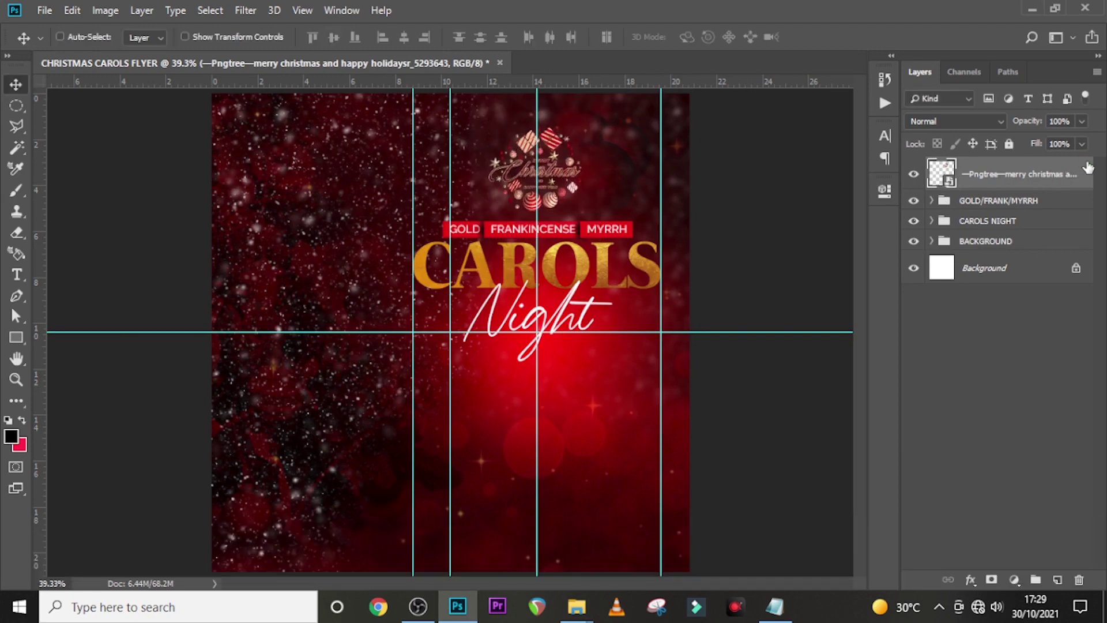
# Add a drop shadow to the Christmas graphic layer with the shadow colour 260400.
pyautogui.doubleClick(1088, 167)
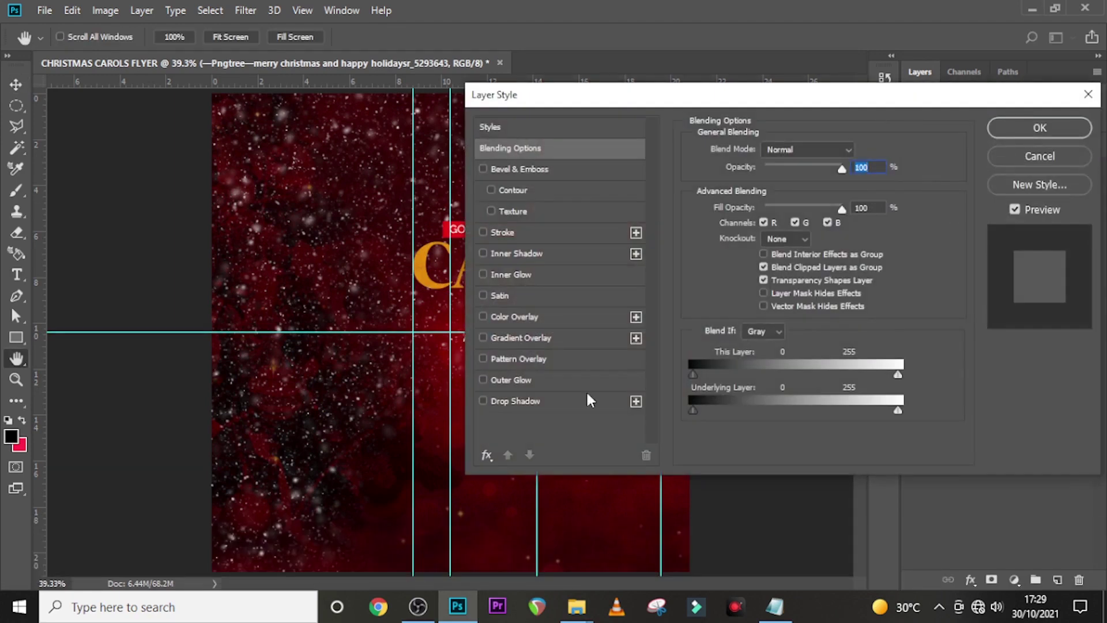
pyautogui.click(501, 400)
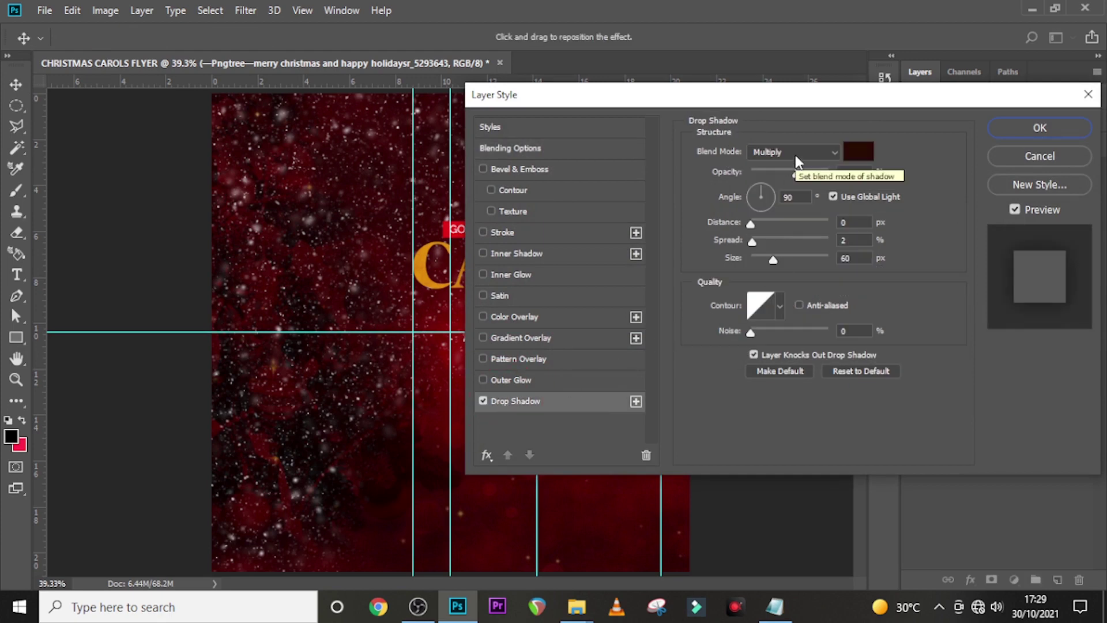
pyautogui.click(855, 152)
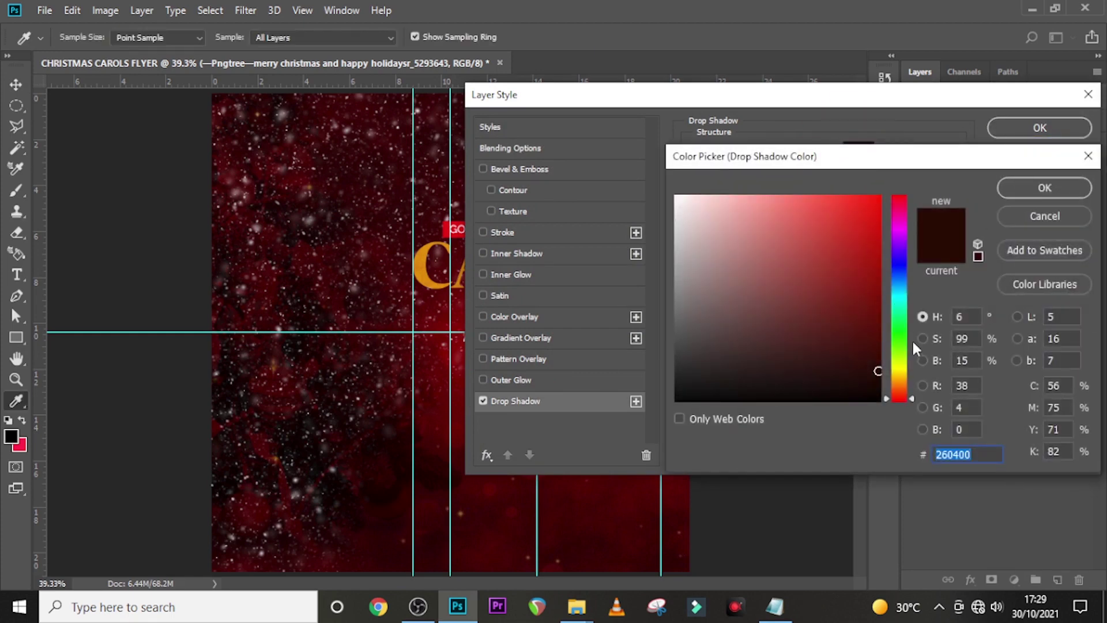
pyautogui.write('2')
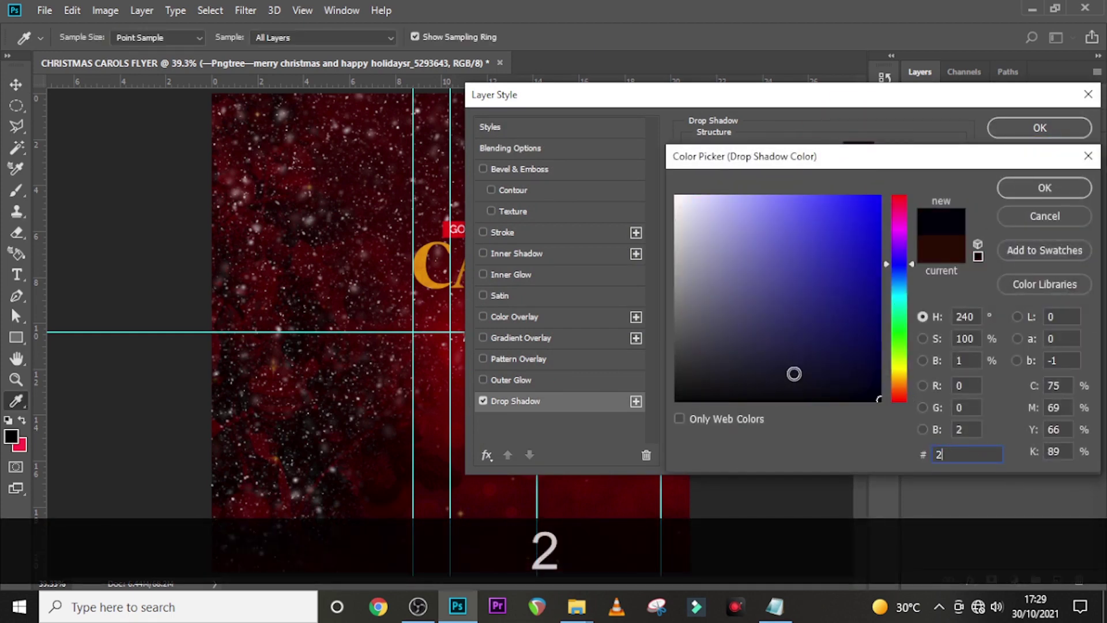
pyautogui.write('60')
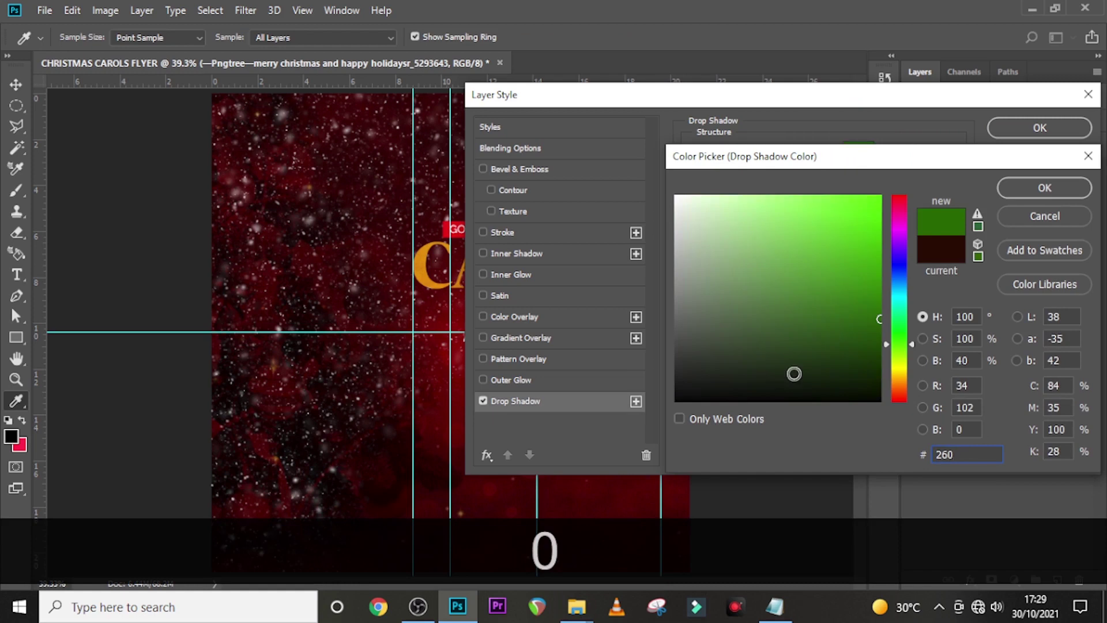
pyautogui.write('400')
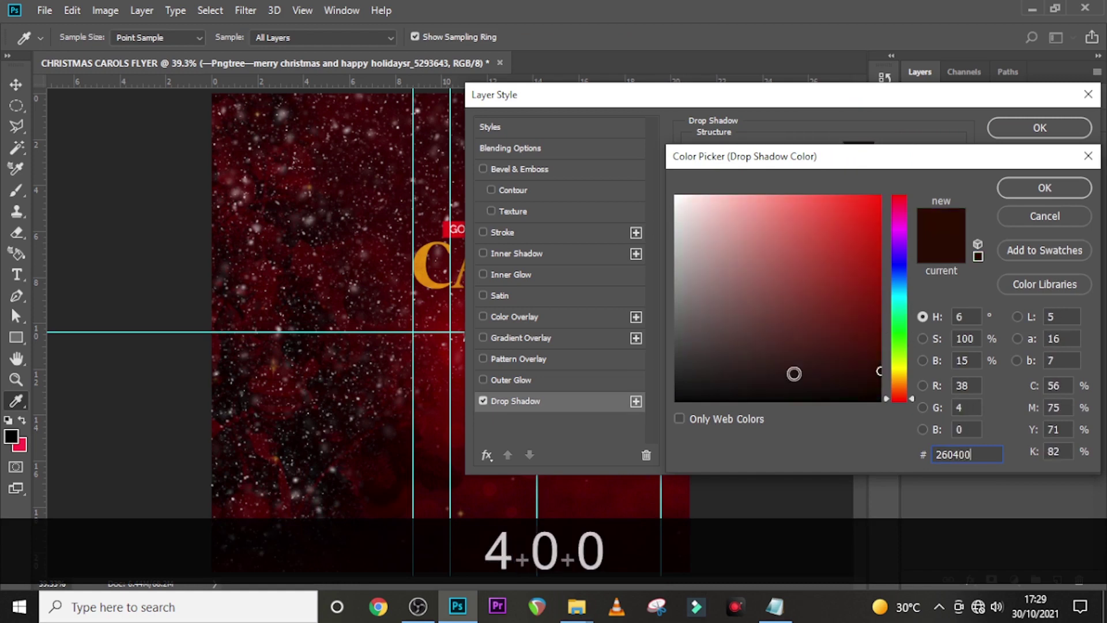
pyautogui.click(1031, 189)
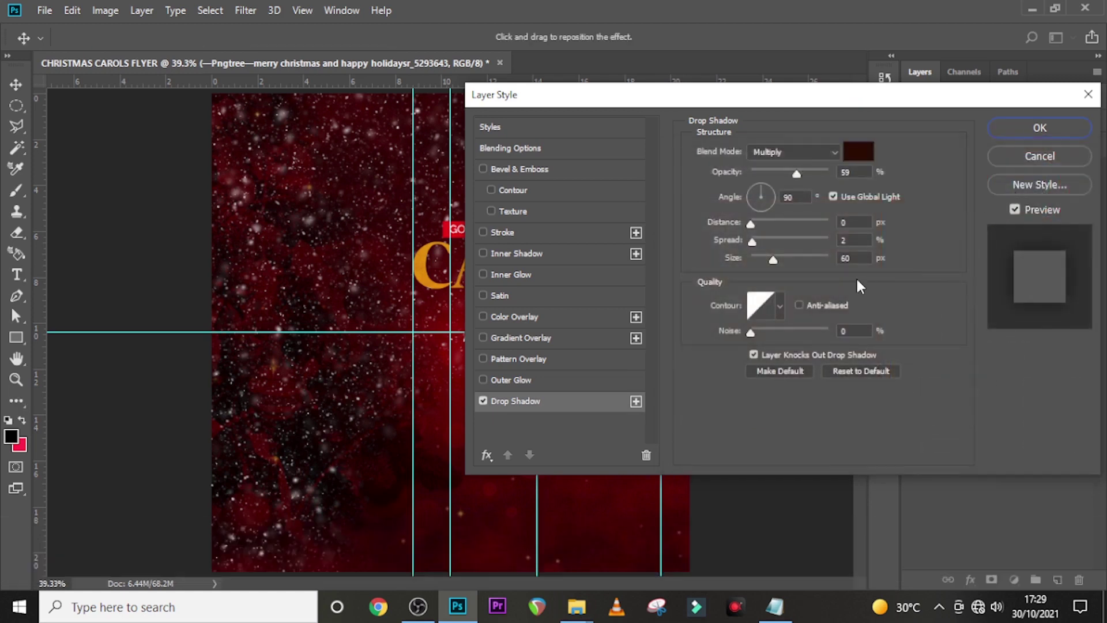
# Set the Christmas graphic's drop shadow to 59% opacity, 0 px distance, 2% spread and 65 px size, and apply it.
pyautogui.doubleClick(851, 172)
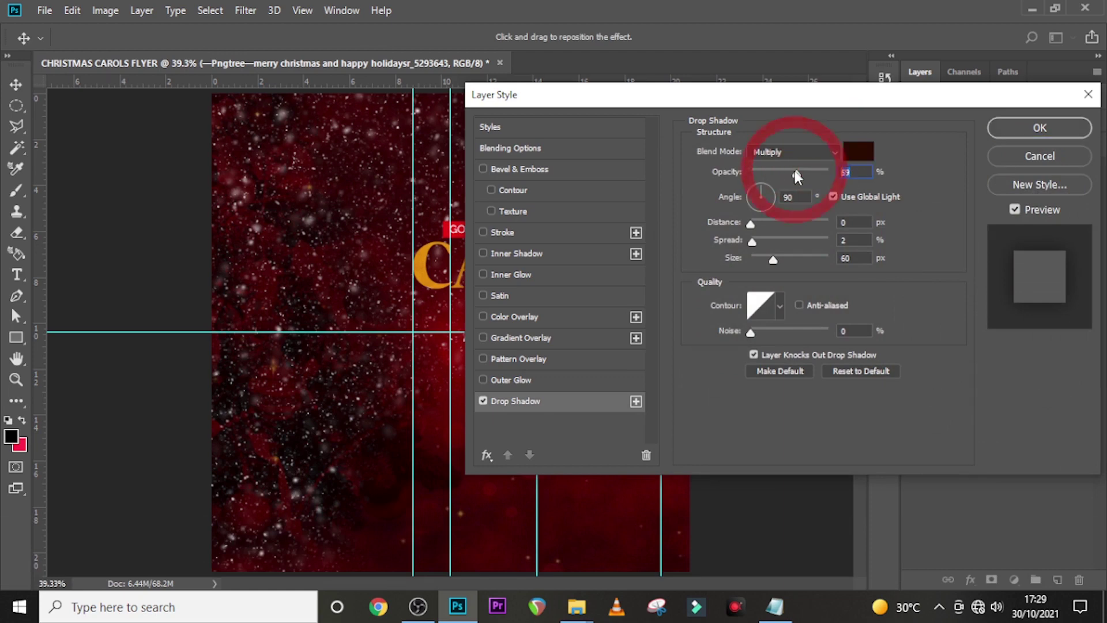
pyautogui.write('59')
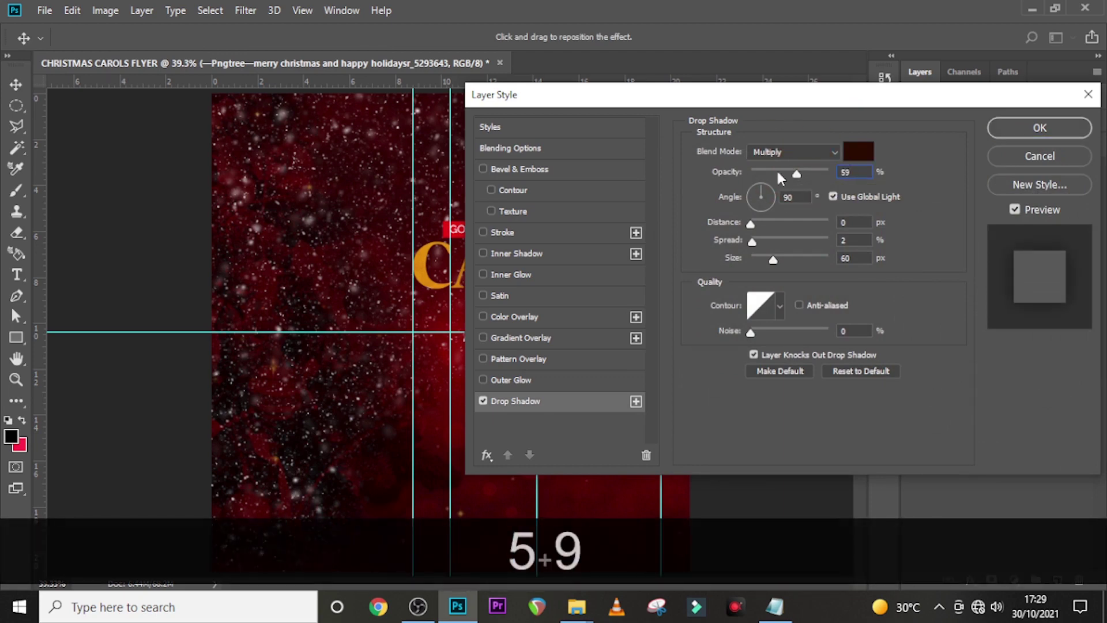
pyautogui.doubleClick(848, 223)
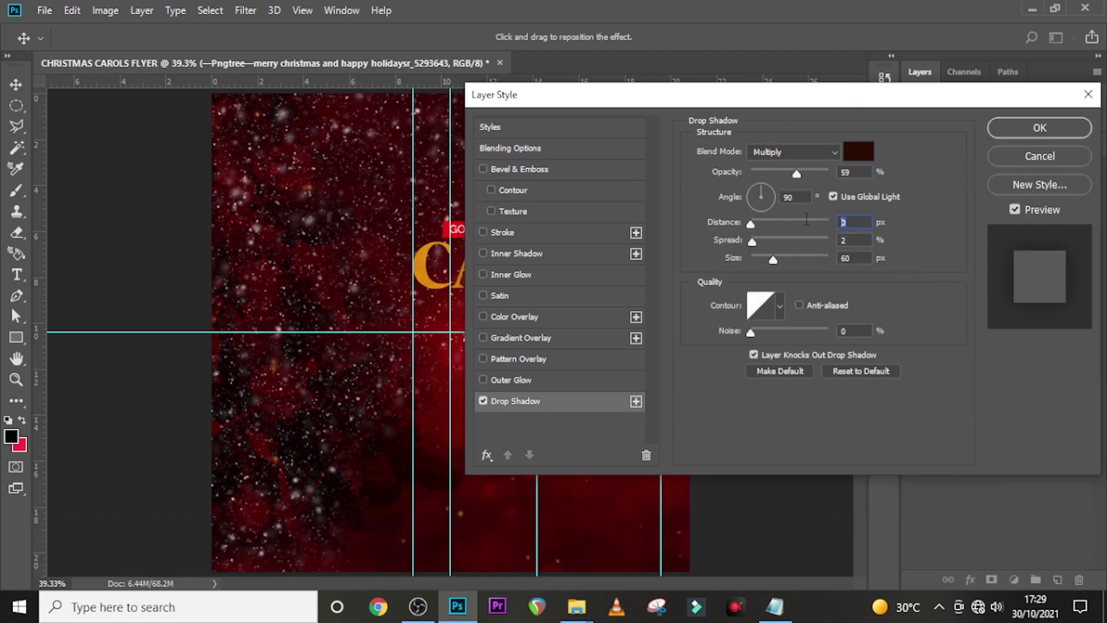
pyautogui.write('0')
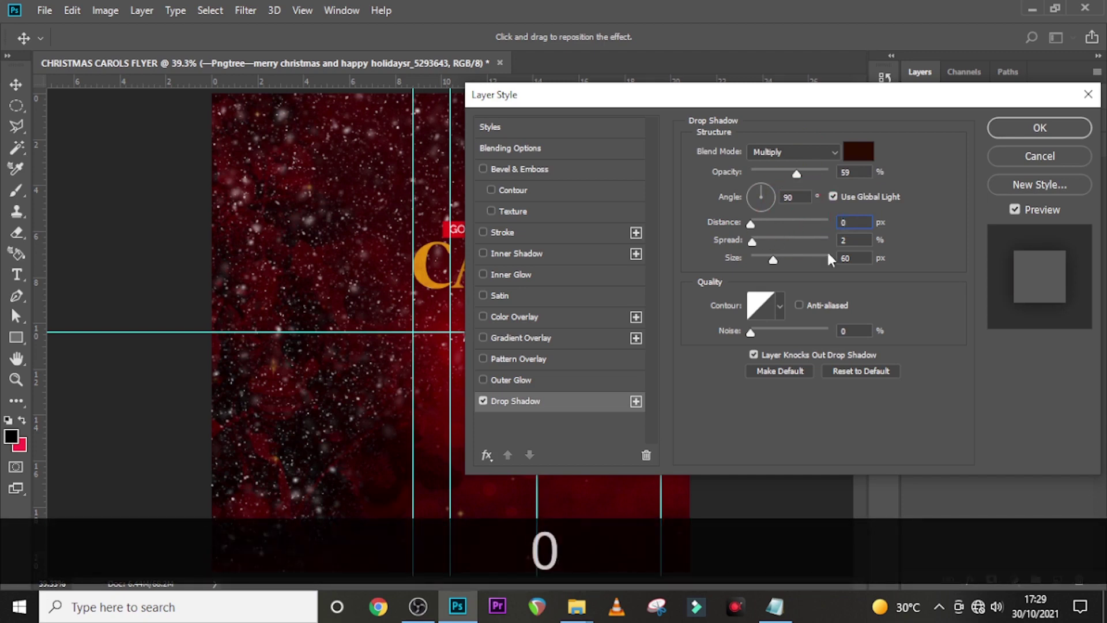
pyautogui.write('2')
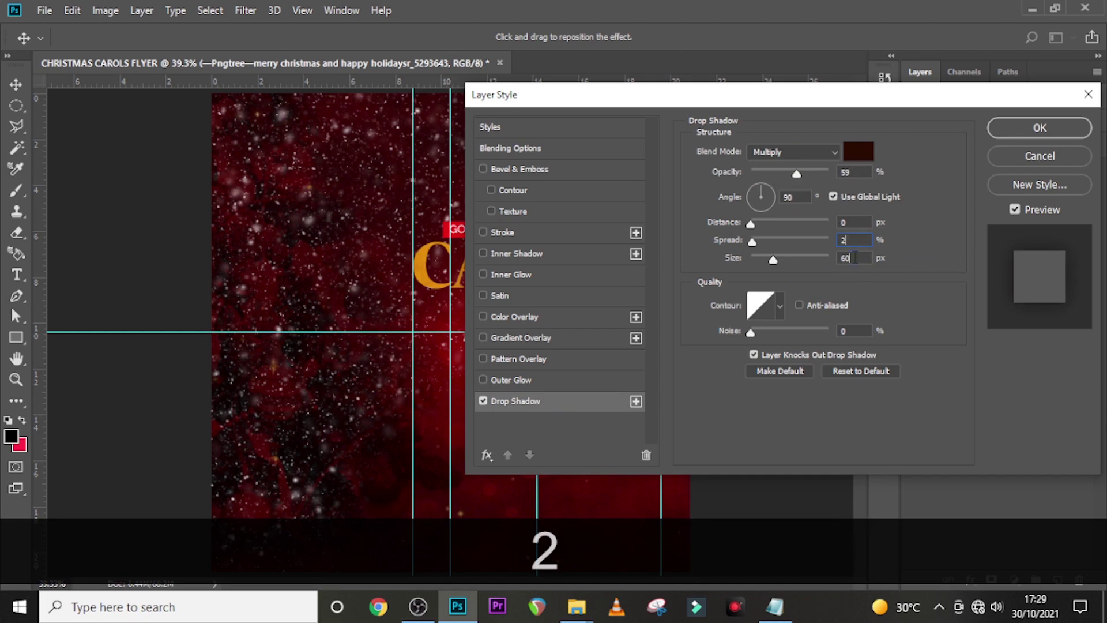
pyautogui.write('65')
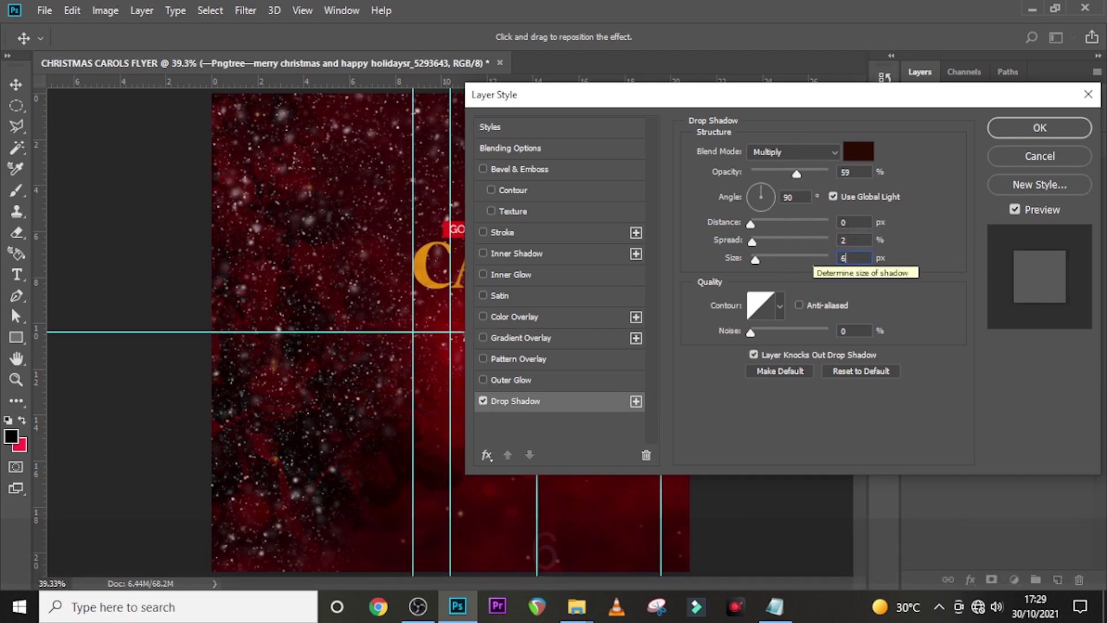
pyautogui.click(1022, 127)
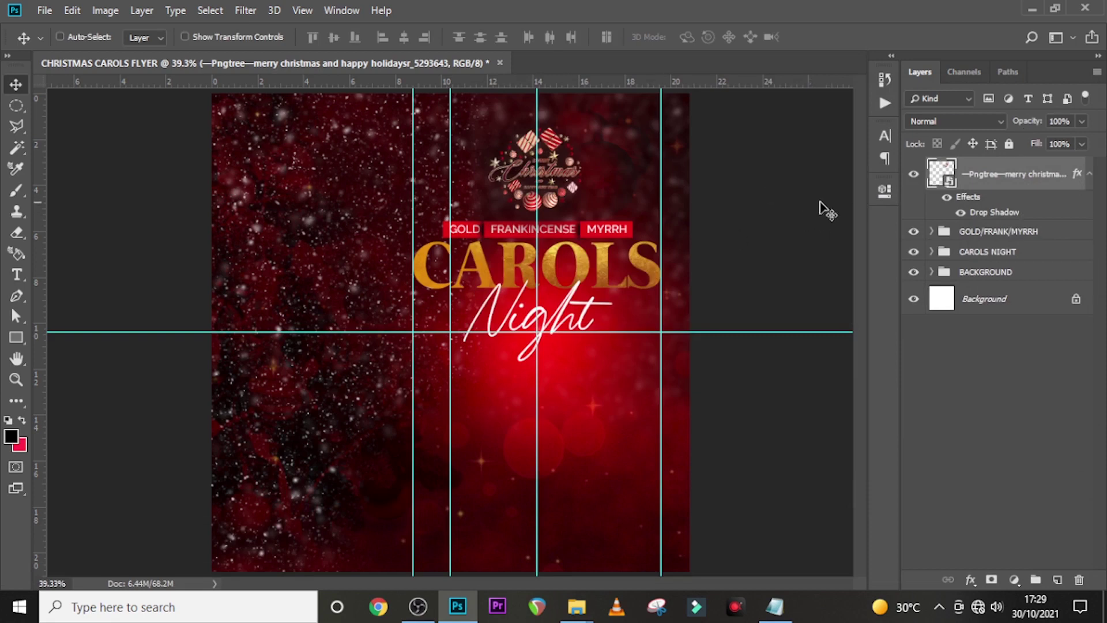
# Check the Christmas graphic's drop shadow by hiding and reshowing its effects, and collapse its effects list.
pyautogui.click(946, 196)
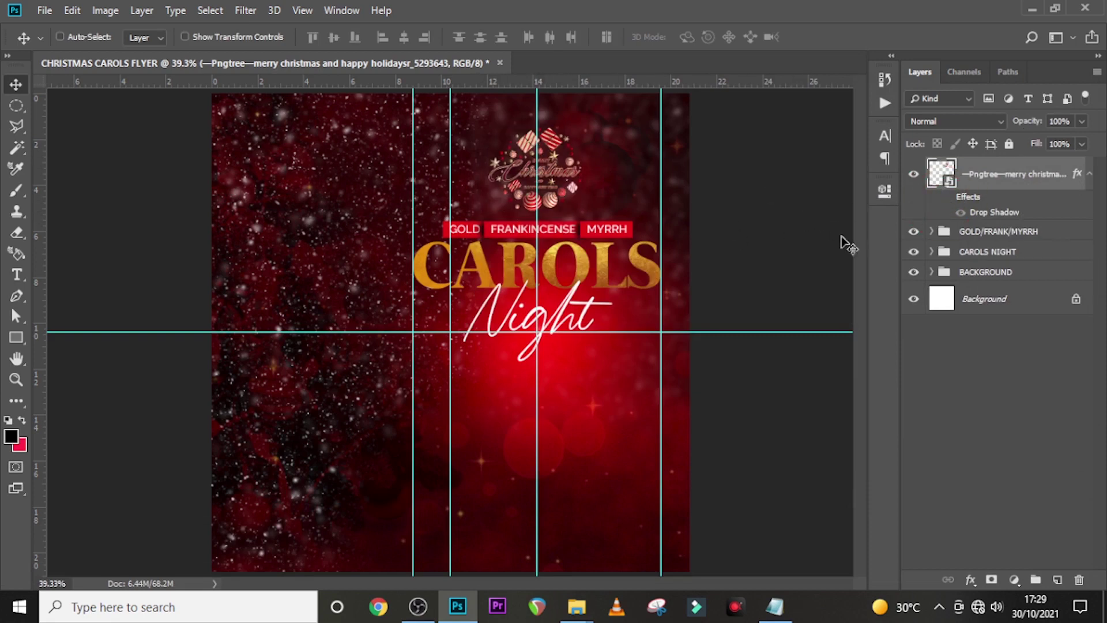
pyautogui.click(947, 197)
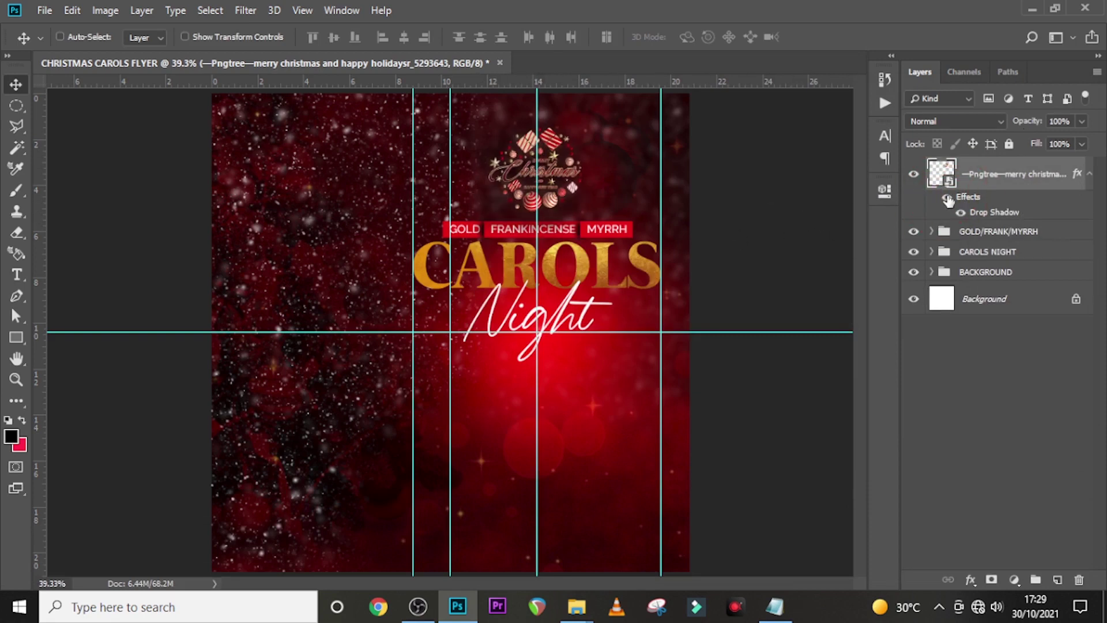
pyautogui.click(1089, 177)
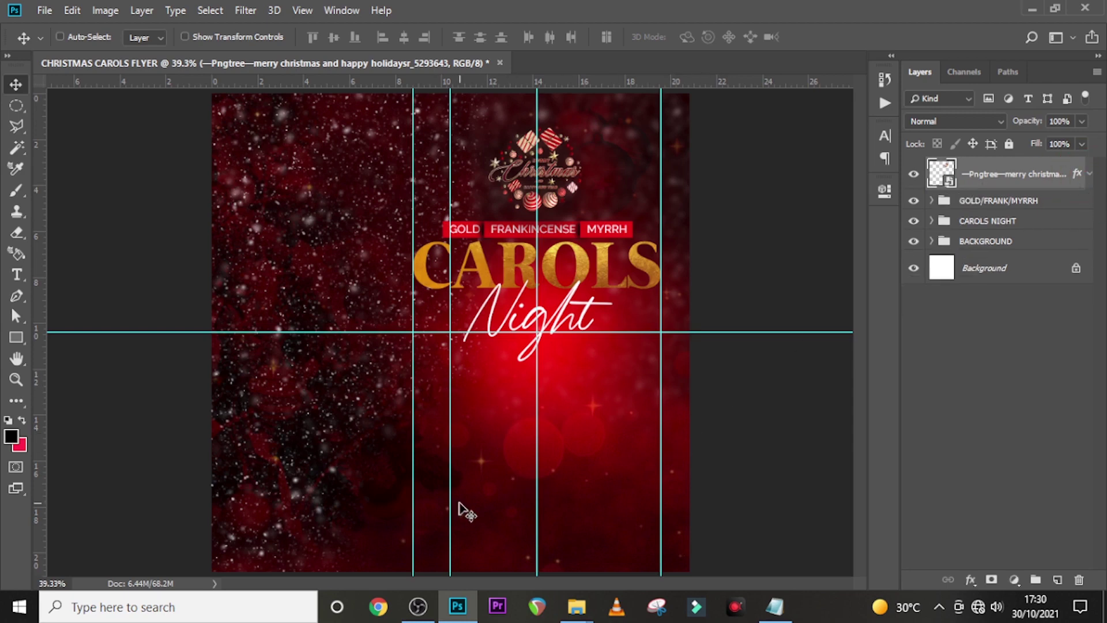
# Draw a white rectangle about 777 x 383 px between the outer vertical guides below Night, and bring 16-Soweto.jpg into the flyer.
pyautogui.click(16, 337)
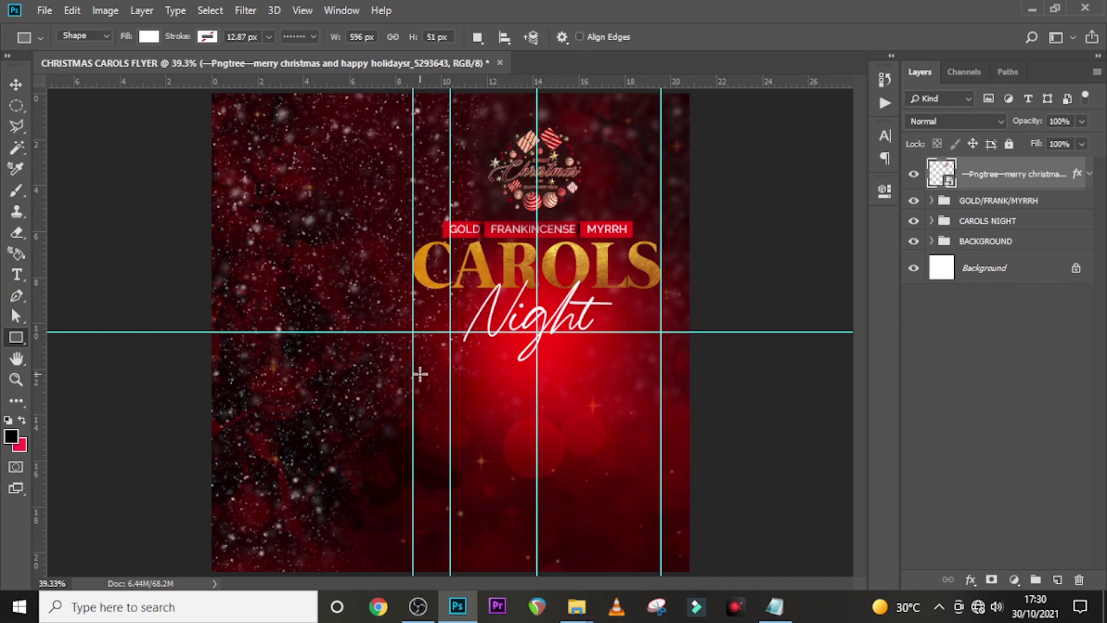
pyautogui.moveTo(413, 361); pyautogui.dragTo(661, 482)
pyautogui.moveTo(570, 613)
pyautogui.click(511, 539)
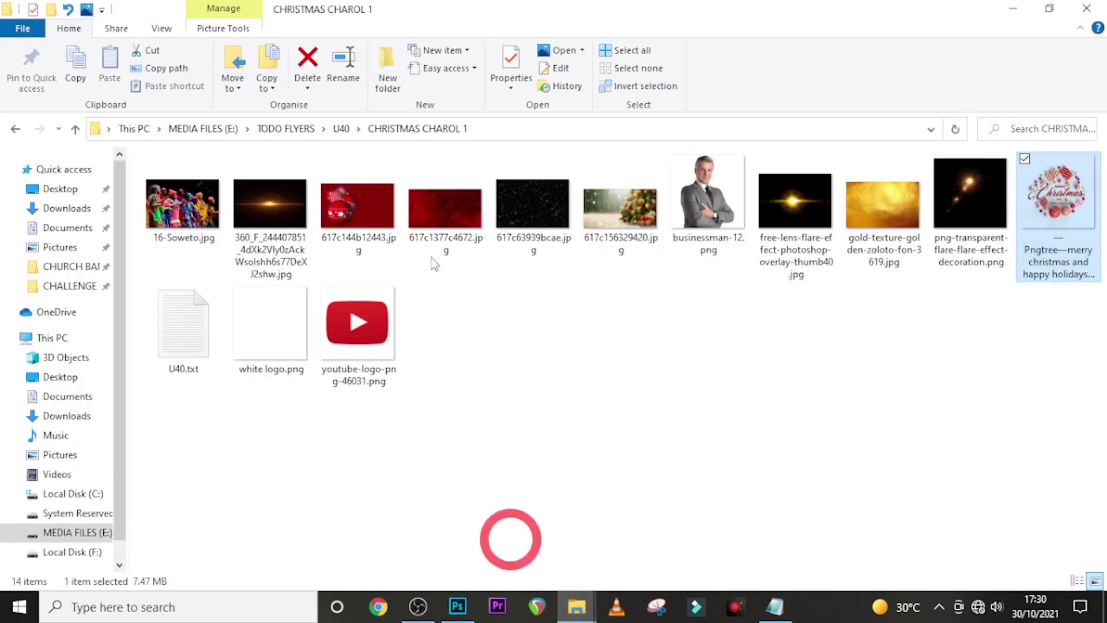
pyautogui.click(458, 606)
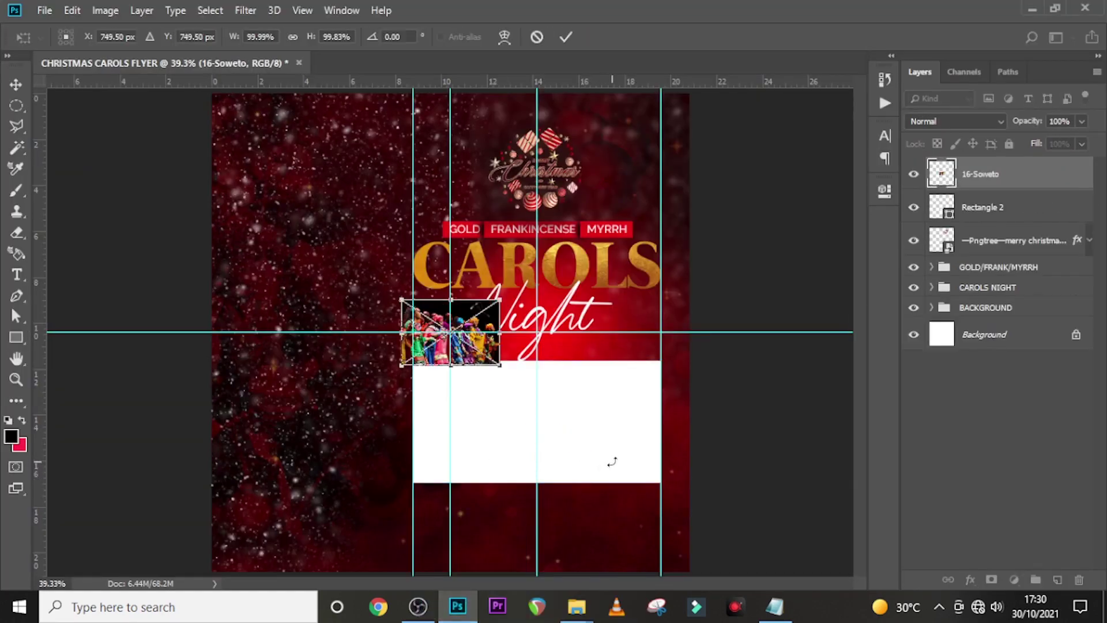
# Enlarge the choir photo to about 267% over the white rectangle and clip it to that rectangle.
pyautogui.moveTo(499, 364); pyautogui.dragTo(655, 485)
pyautogui.press('Return')
pyautogui.rightClick(981, 174)
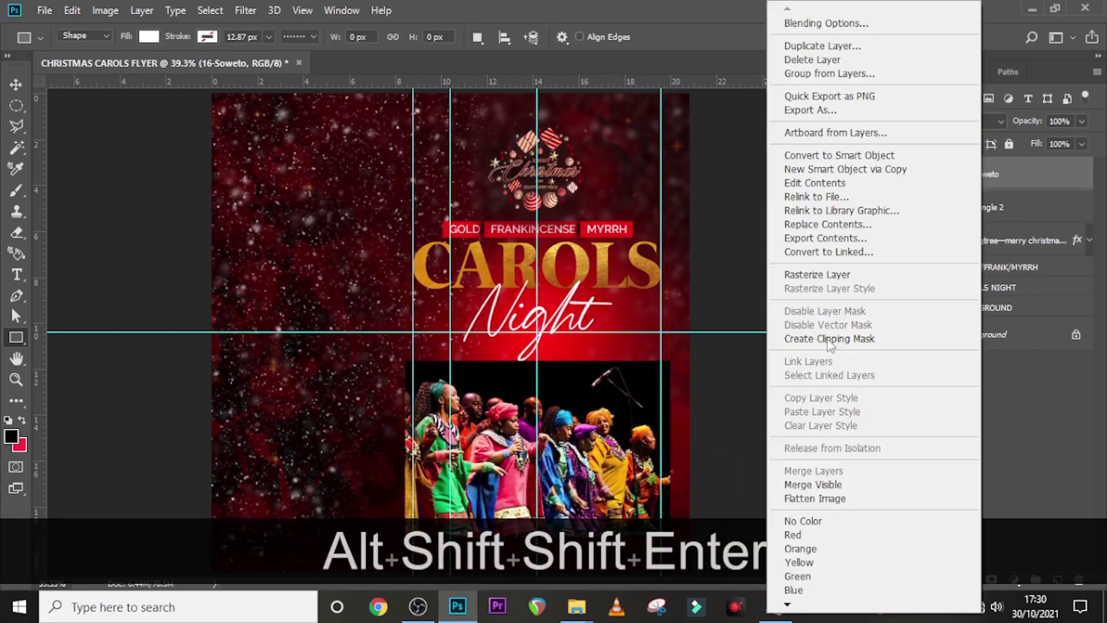
pyautogui.click(819, 340)
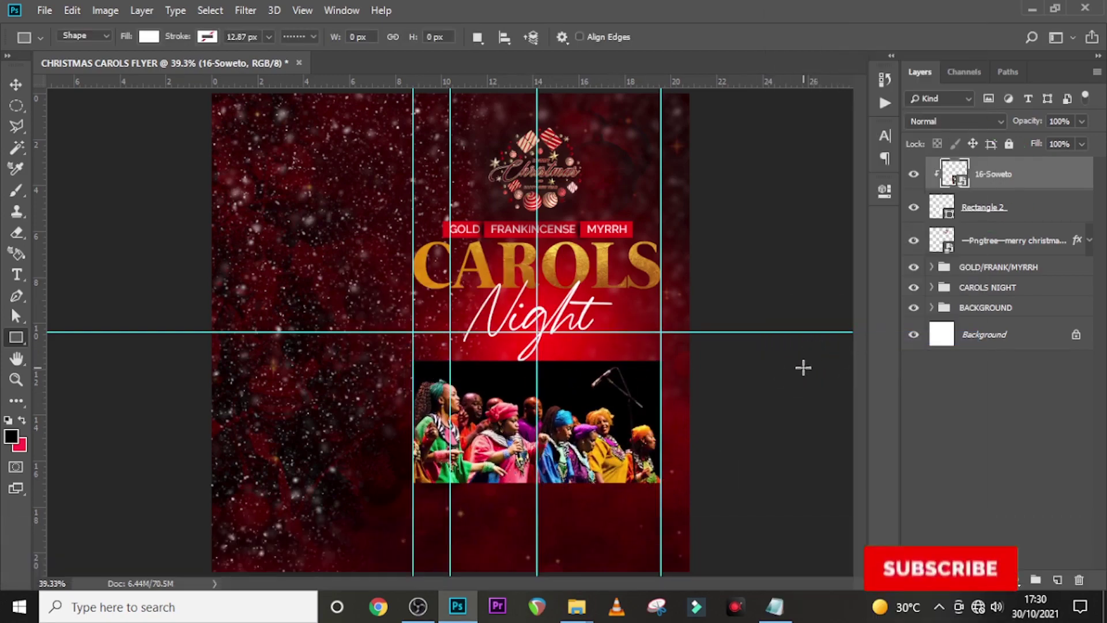
# Scale the clipped choir photo down slightly to fit the rectangle's width and nudge it upward within the frame.
pyautogui.hotkey('ctrl', 't')
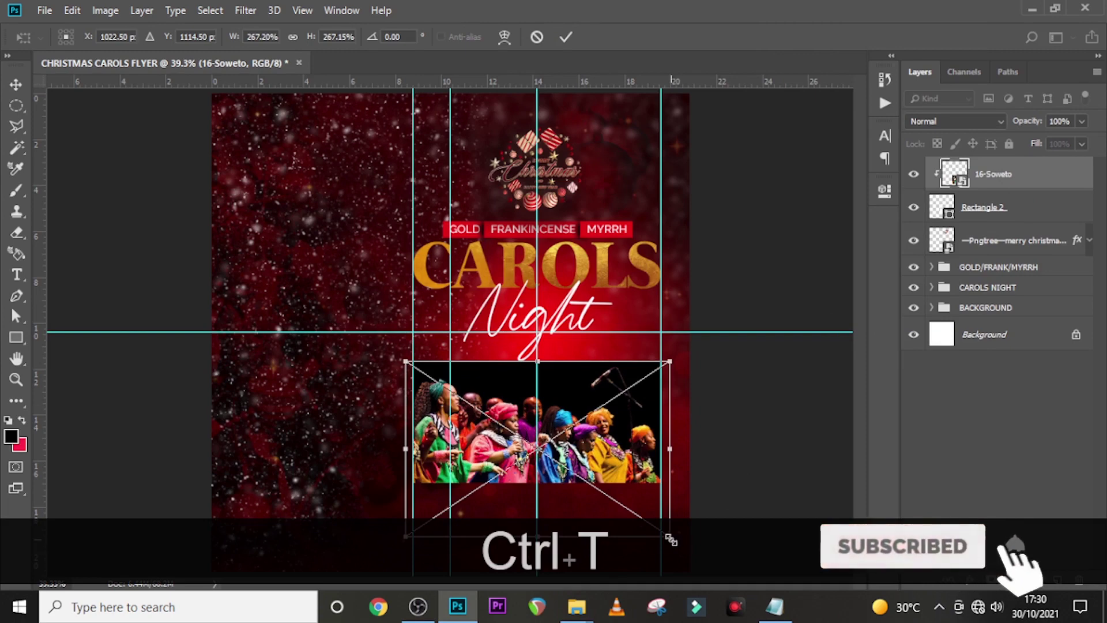
pyautogui.moveTo(669, 536); pyautogui.dragTo(666, 525)
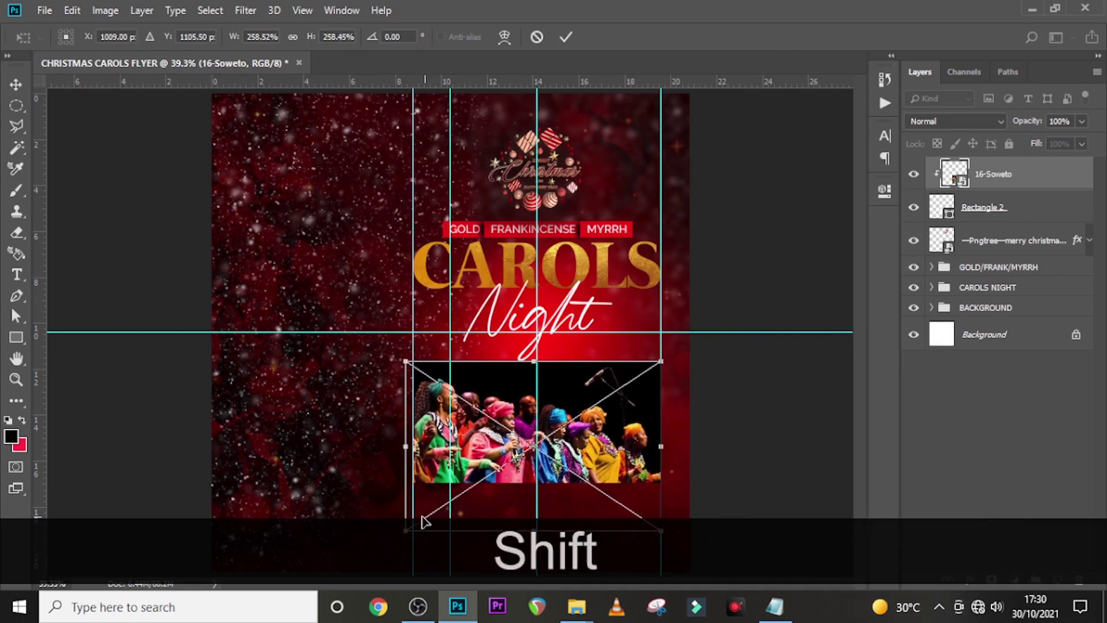
pyautogui.moveTo(409, 531); pyautogui.dragTo(408, 520)
pyautogui.press('Return')
pyautogui.press('Up')
pyautogui.press('Up')
pyautogui.press('Up')
pyautogui.press('Up')
pyautogui.press('Up')
pyautogui.press('Up')
pyautogui.press('Up')
pyautogui.press('Up')
pyautogui.press('Up')
pyautogui.press('Up')
pyautogui.press('Up')
pyautogui.press('Up')
pyautogui.press('Up')
pyautogui.press('Up')
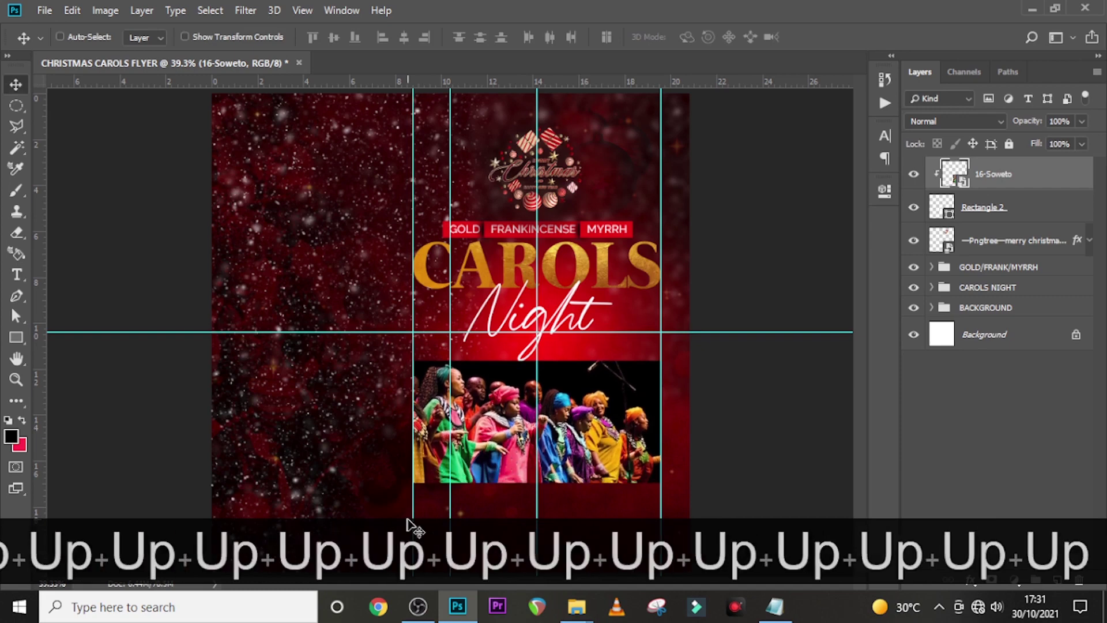
# Duplicate the Rectangle 2 layer and move the unclipped rectangle above the 16-Soweto layer.
pyautogui.click(990, 209)
pyautogui.hotkey('ctrl', 'j')
pyautogui.moveTo(961, 234); pyautogui.dragTo(973, 163)
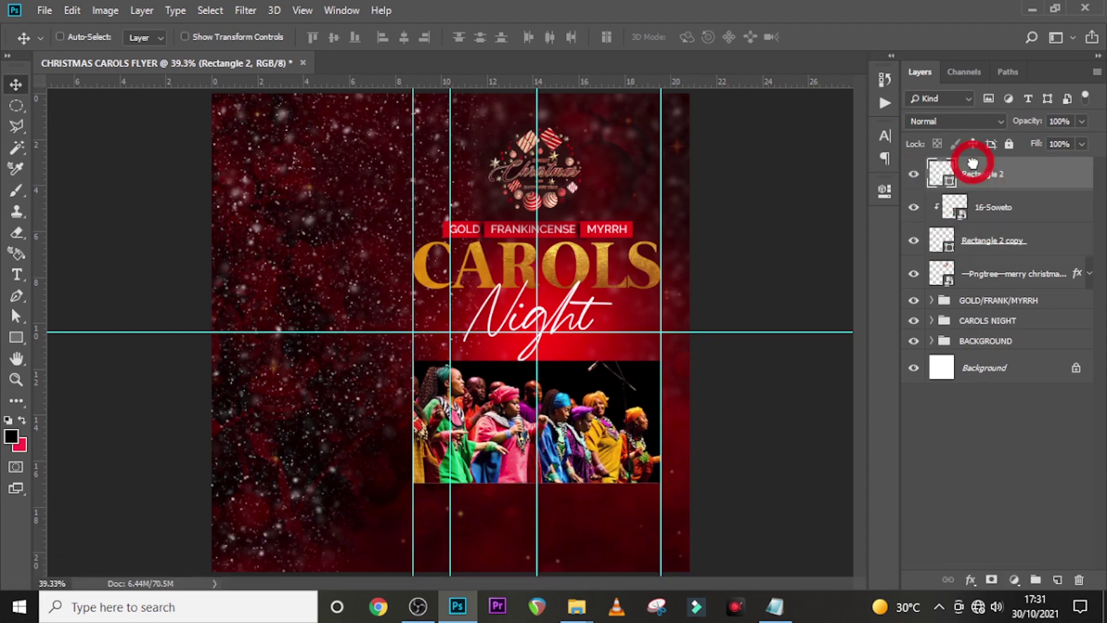
# Turn the upper rectangle into a photo frame with no fill and a solid white 9 px stroke.
pyautogui.click(15, 338)
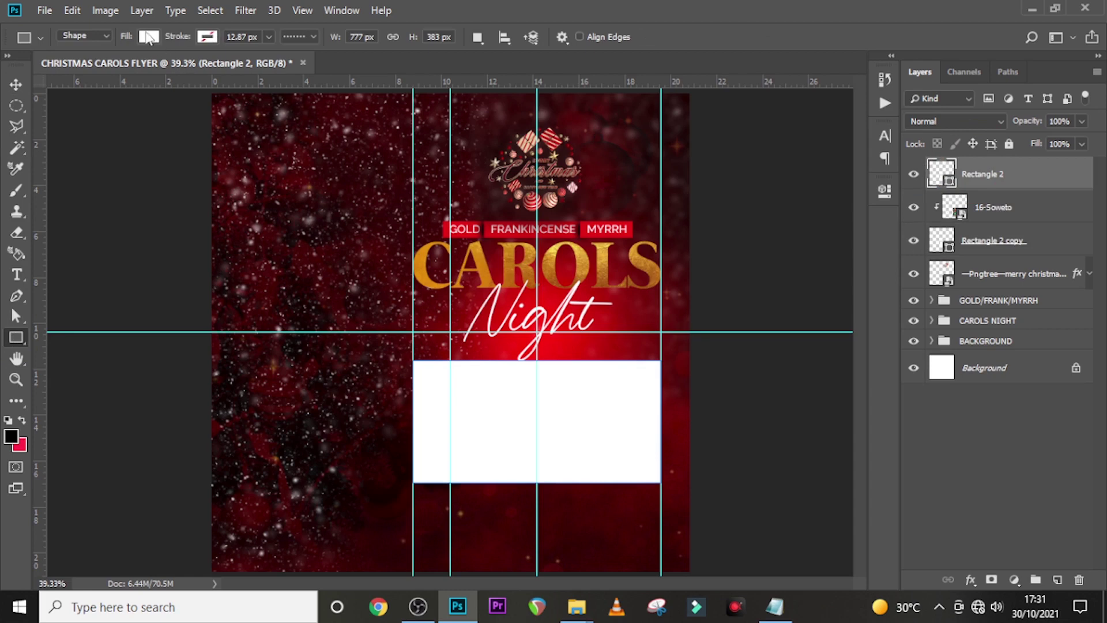
pyautogui.click(149, 36)
pyautogui.click(76, 64)
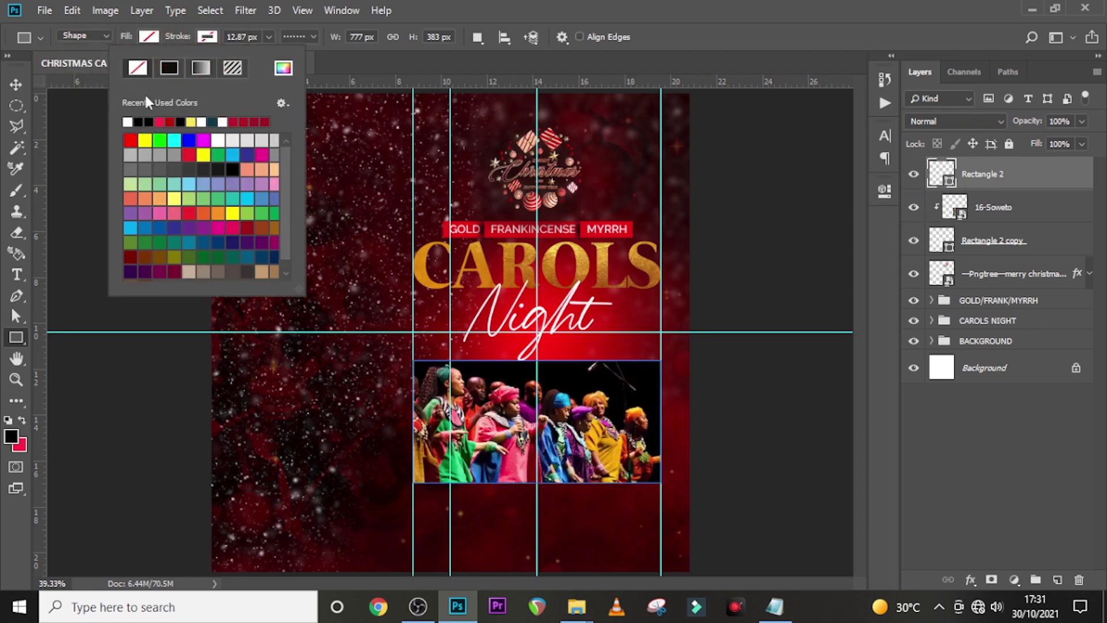
pyautogui.click(128, 122)
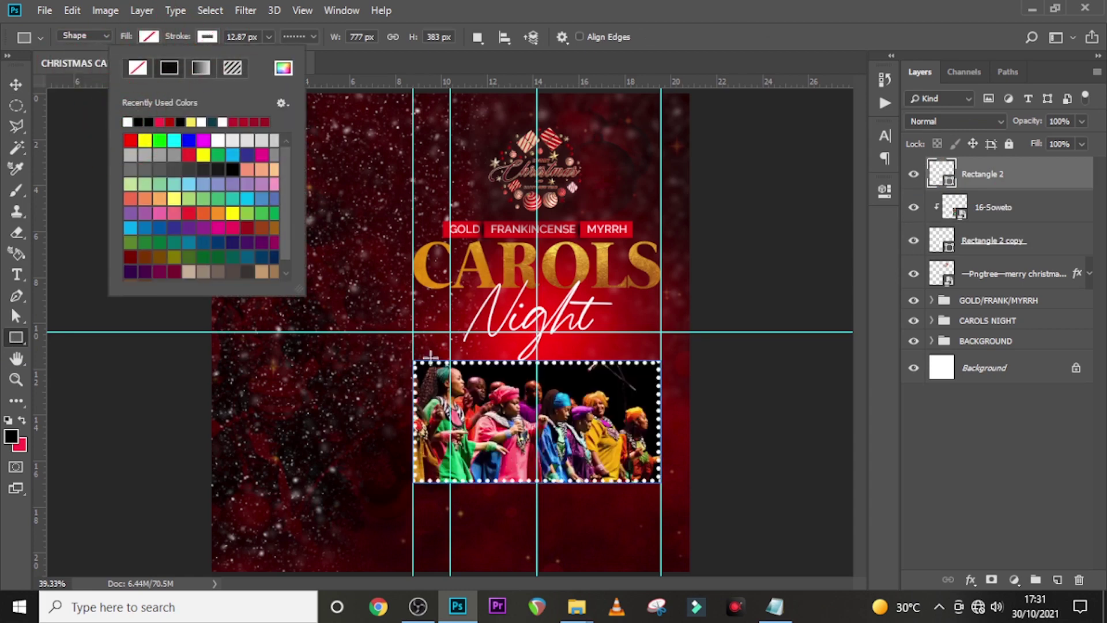
pyautogui.click(293, 37)
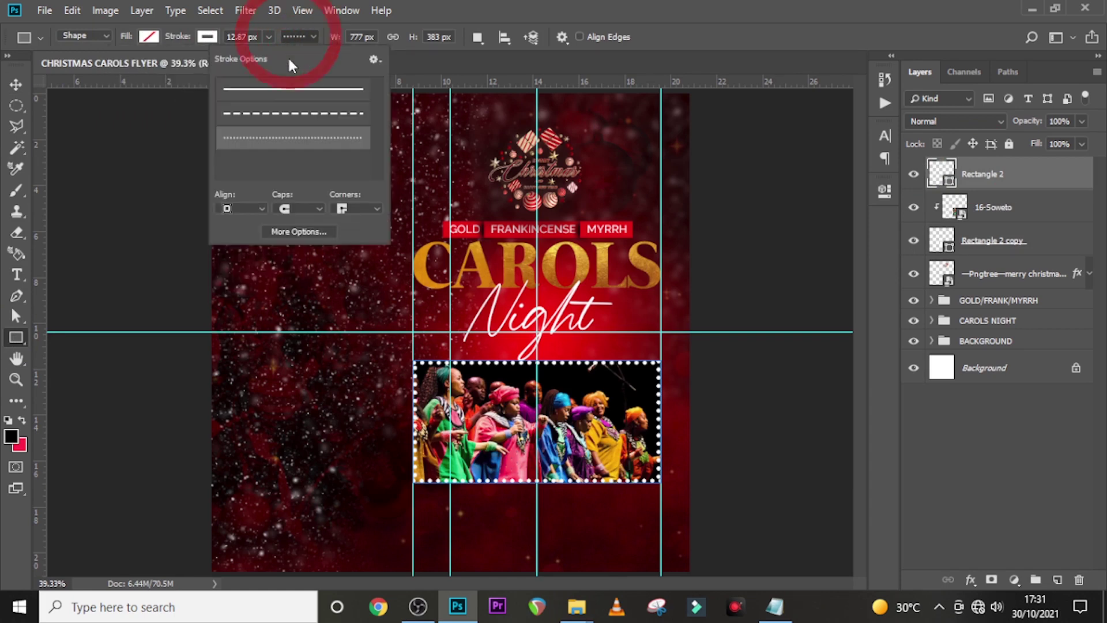
pyautogui.click(279, 91)
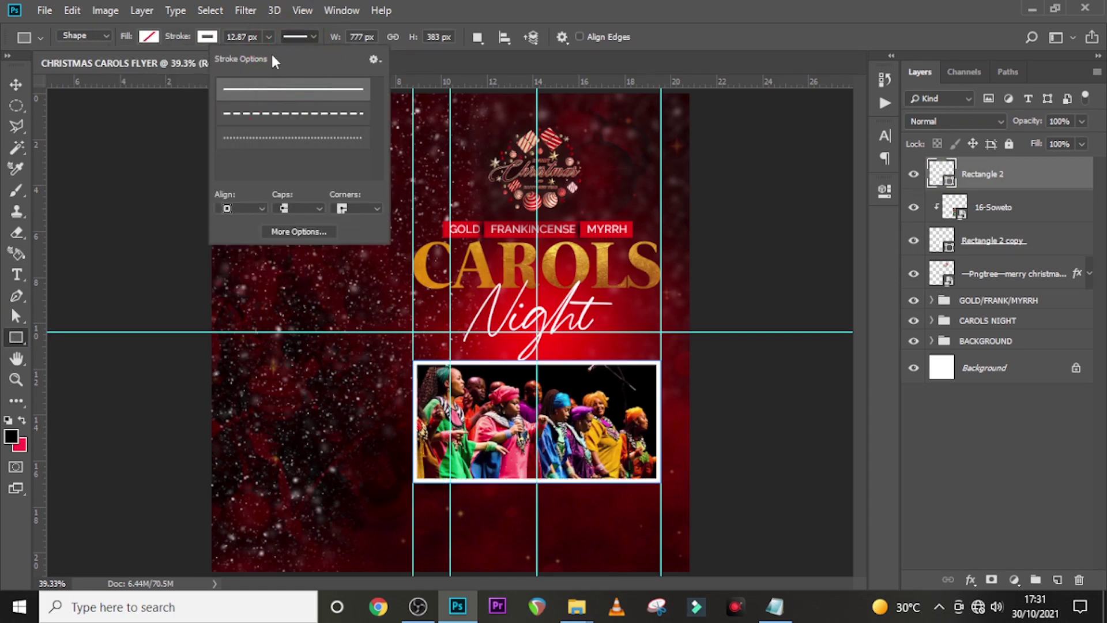
pyautogui.click(227, 37)
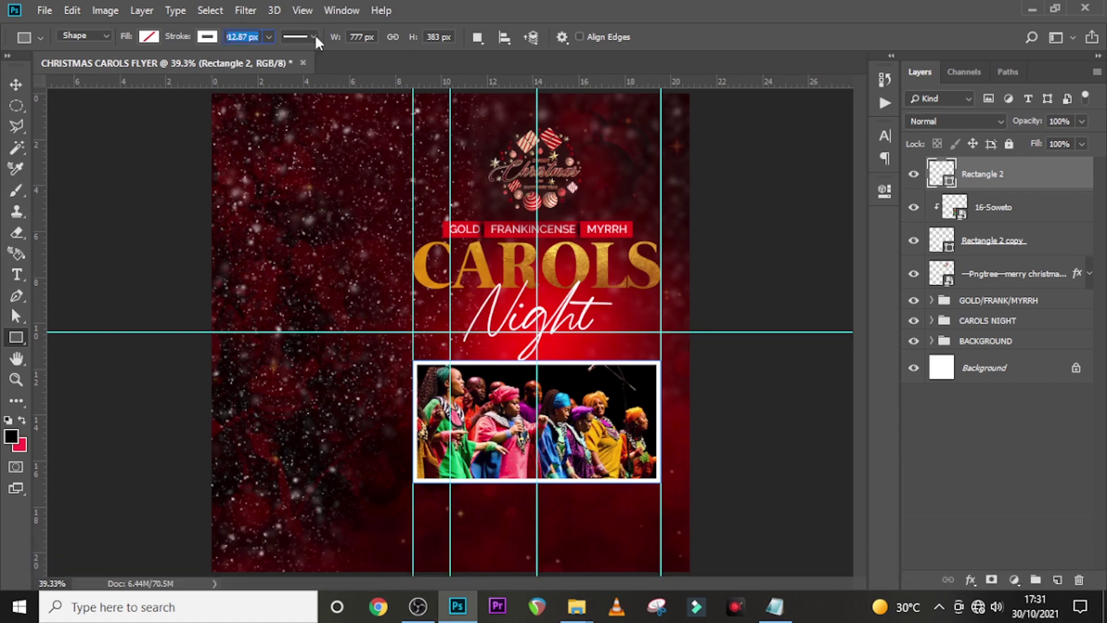
pyautogui.write('9')
pyautogui.press('Return')
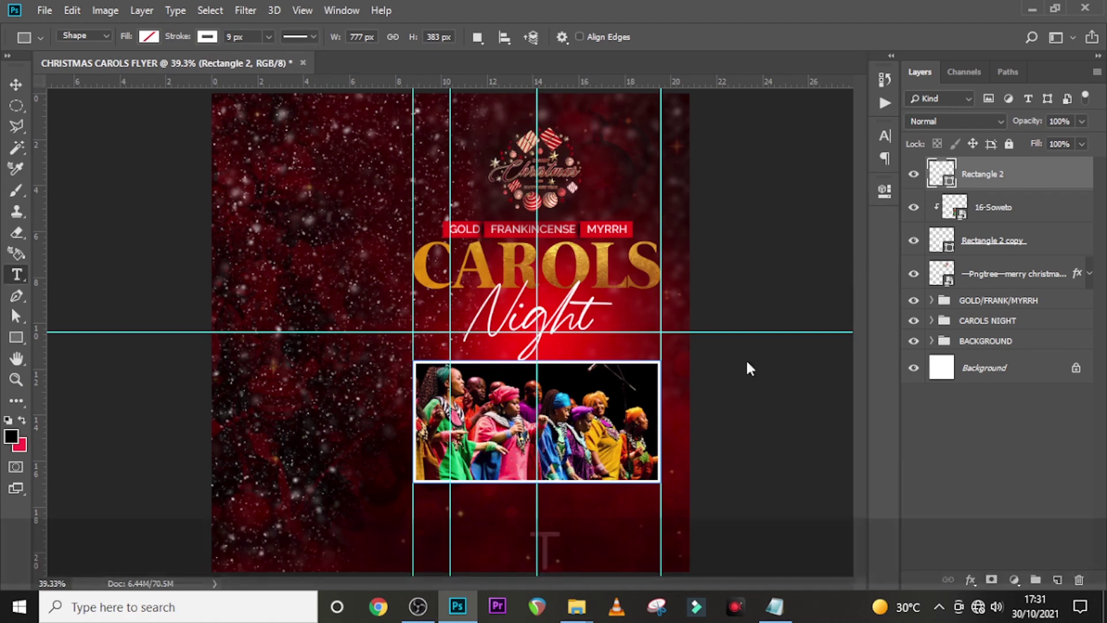
# Add the text SOWETO INSPIRATIONAL CHOIR, copied from the text file, below the choir photo, and open the Character settings.
pyautogui.press('t')
pyautogui.click(426, 506)
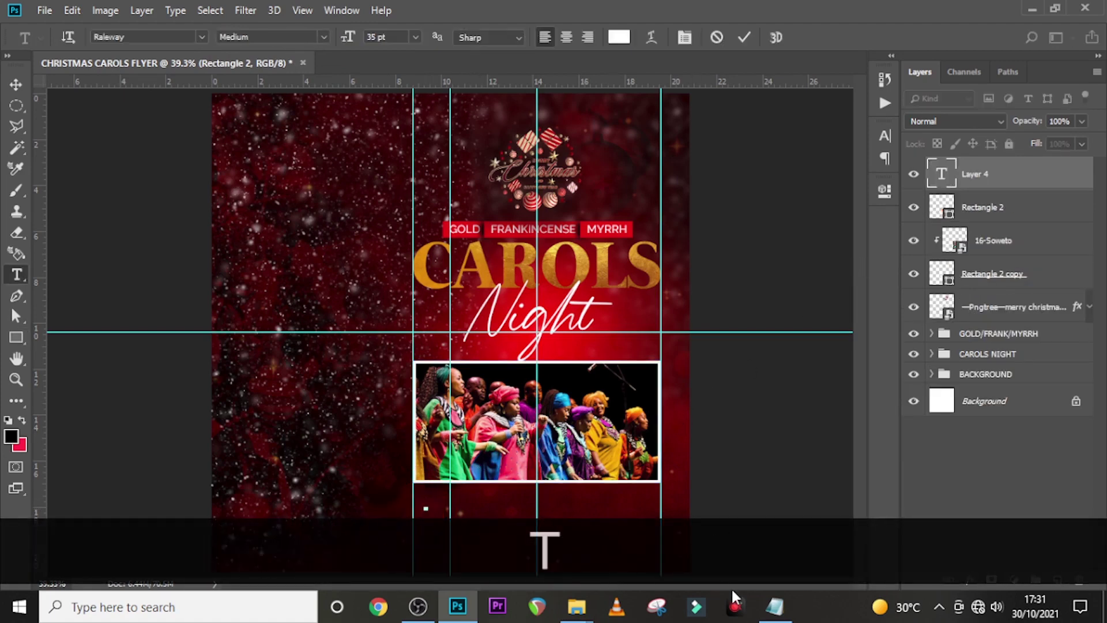
pyautogui.click(774, 607)
pyautogui.moveTo(819, 314); pyautogui.dragTo(619, 318)
pyautogui.hotkey('ctrl', 'c')
pyautogui.click(793, 7)
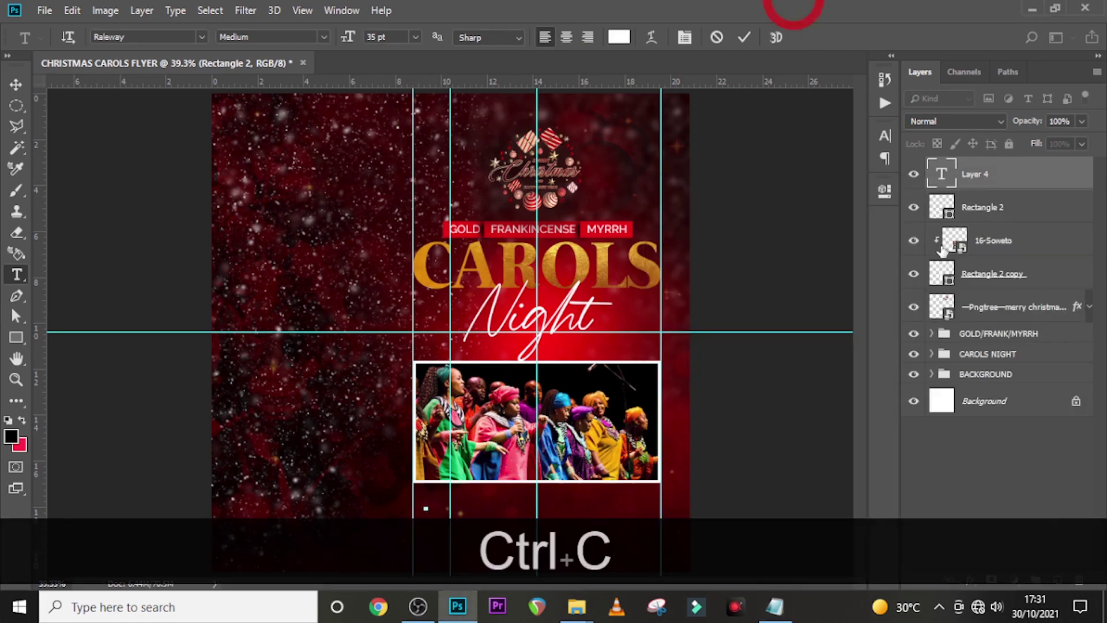
pyautogui.click(942, 174)
pyautogui.hotkey('ctrl', 'v')
pyautogui.click(956, 199)
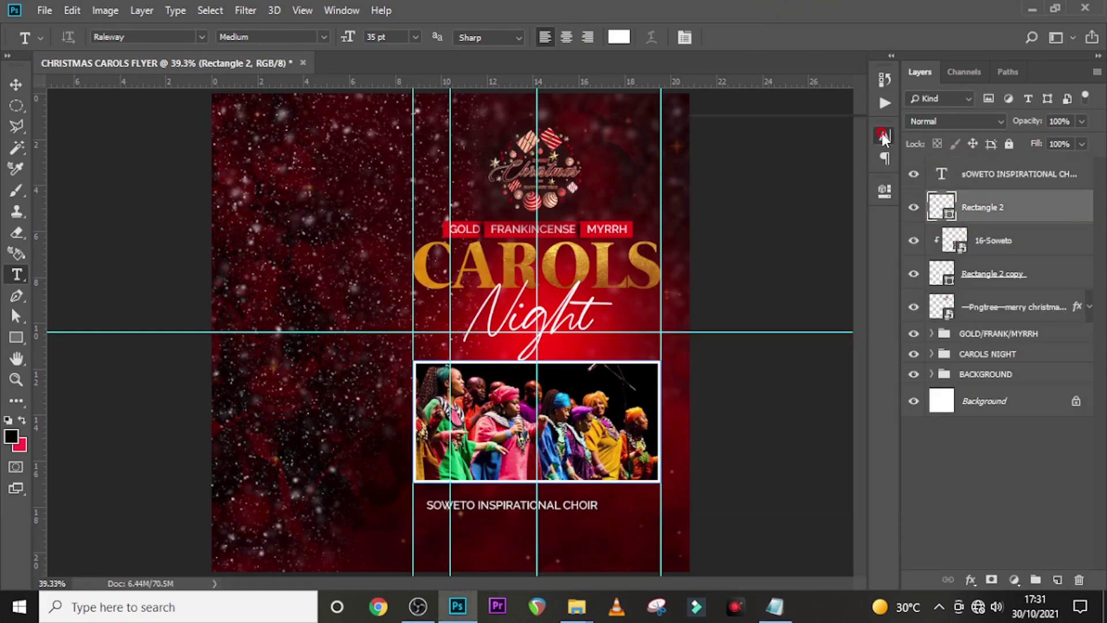
pyautogui.click(883, 136)
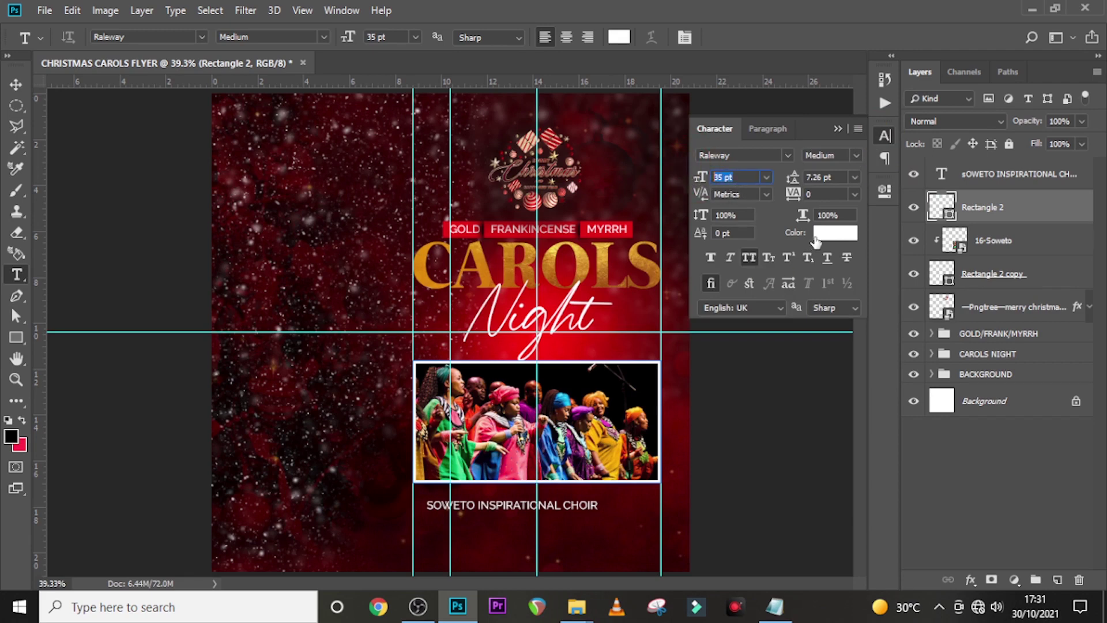
pyautogui.click(822, 195)
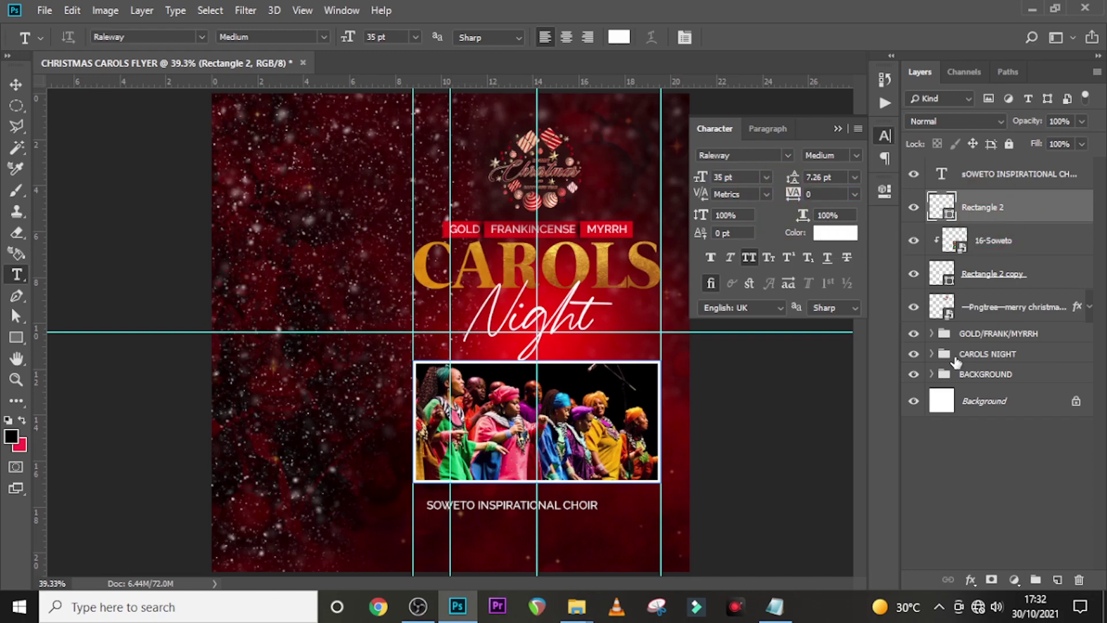
pyautogui.press('v')
pyautogui.press('Up')
pyautogui.press('Up')
pyautogui.press('Up')
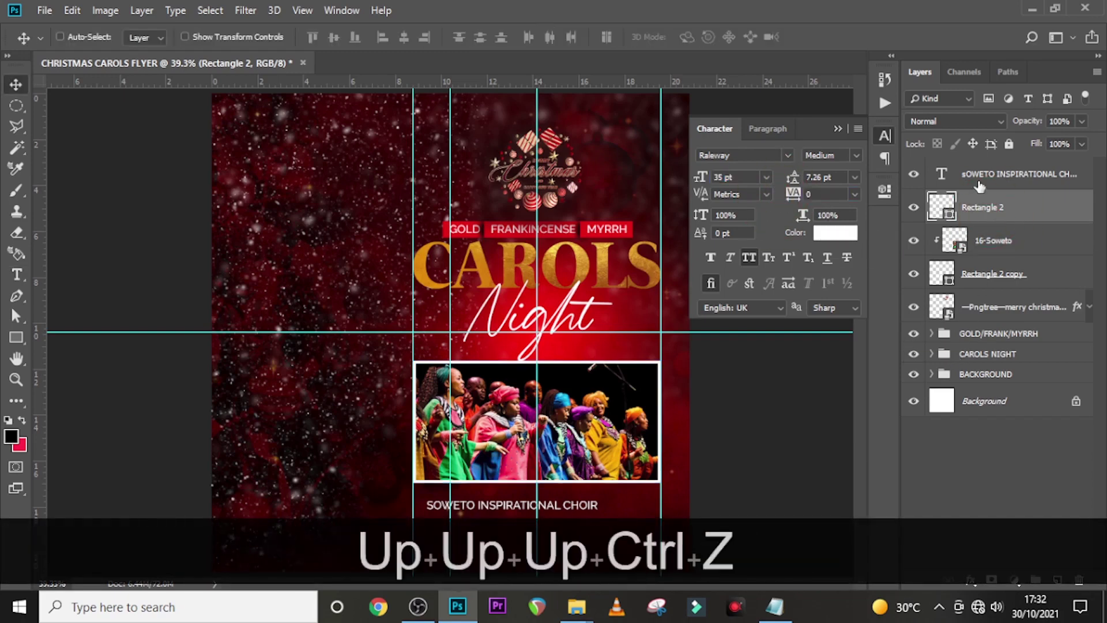
pyautogui.hotkey('ctrl', 'z')
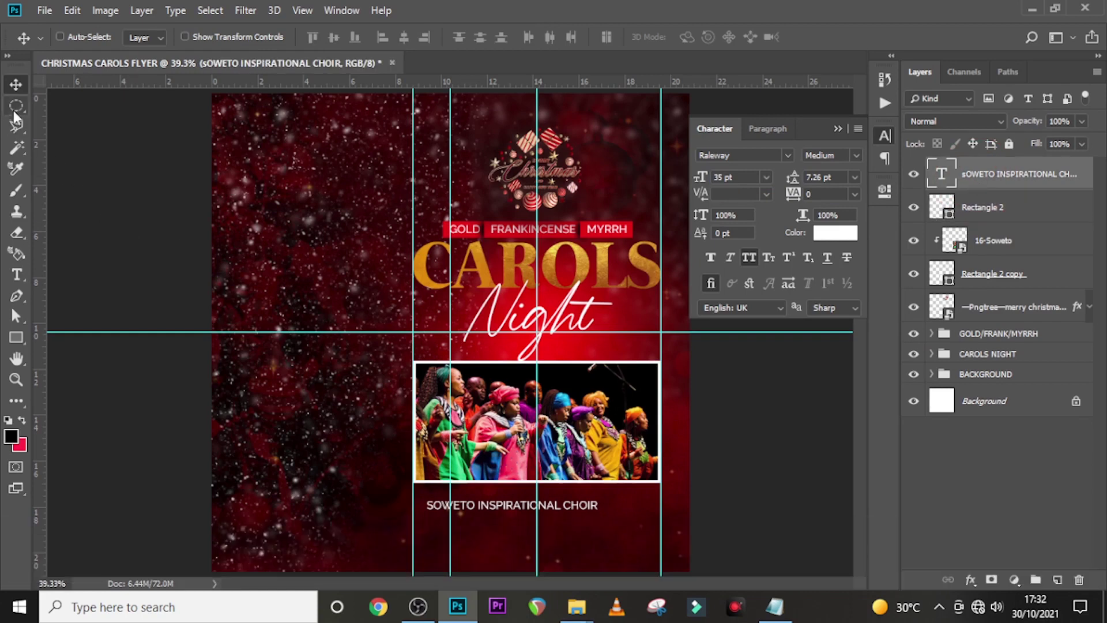
# Move the SOWETO INSPIRATIONAL CHOIR text across and slightly up so it sits roughly centred just beneath the framed photo.
pyautogui.press('Right')
pyautogui.press('Right')
pyautogui.press('Right')
pyautogui.press('Right')
pyautogui.press('Right')
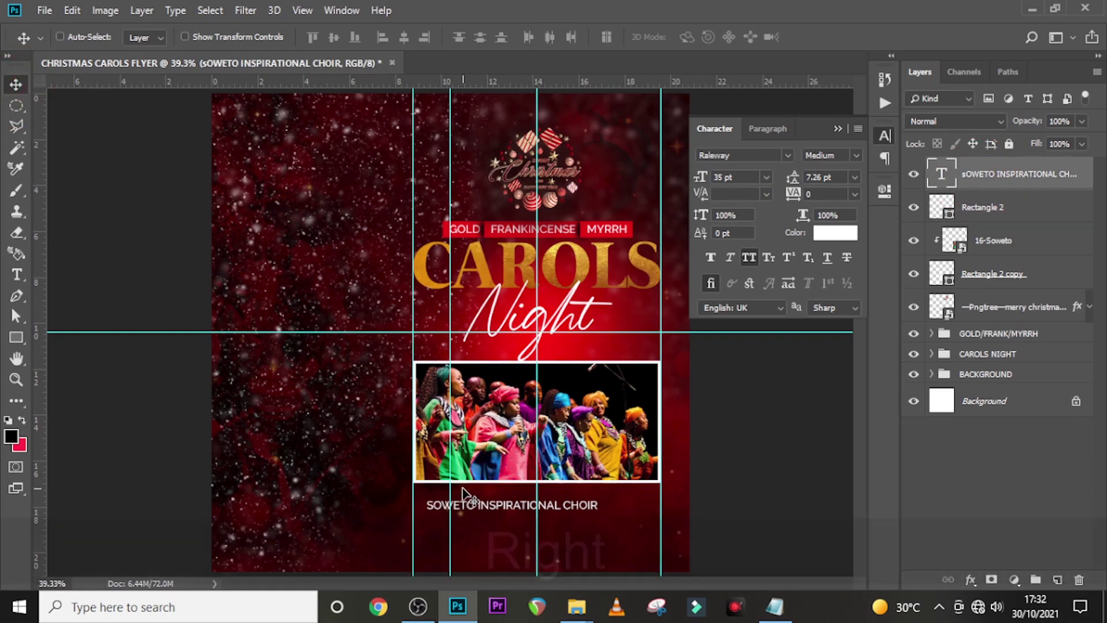
pyautogui.hotkey('shift', 'Right')
pyautogui.hotkey('shift', 'Right')
pyautogui.hotkey('shift', 'Right')
pyautogui.hotkey('shift', 'Right')
pyautogui.hotkey('shift', 'Right')
pyautogui.hotkey('shift', 'Right')
pyautogui.hotkey('shift', 'Right')
pyautogui.hotkey('shift', 'Right')
pyautogui.hotkey('shift', 'Right')
pyautogui.hotkey('shift', 'Right')
pyautogui.hotkey('shift', 'Up')
pyautogui.hotkey('shift', 'Up')
pyautogui.hotkey('shift', 'Up')
pyautogui.hotkey('shift', 'Up')
pyautogui.hotkey('shift', 'Right')
pyautogui.hotkey('shift', 'Right')
pyautogui.hotkey('shift', 'Right')
pyautogui.hotkey('shift', 'Right')
pyautogui.press('Right')
pyautogui.press('Right')
pyautogui.press('Right')
pyautogui.press('t')
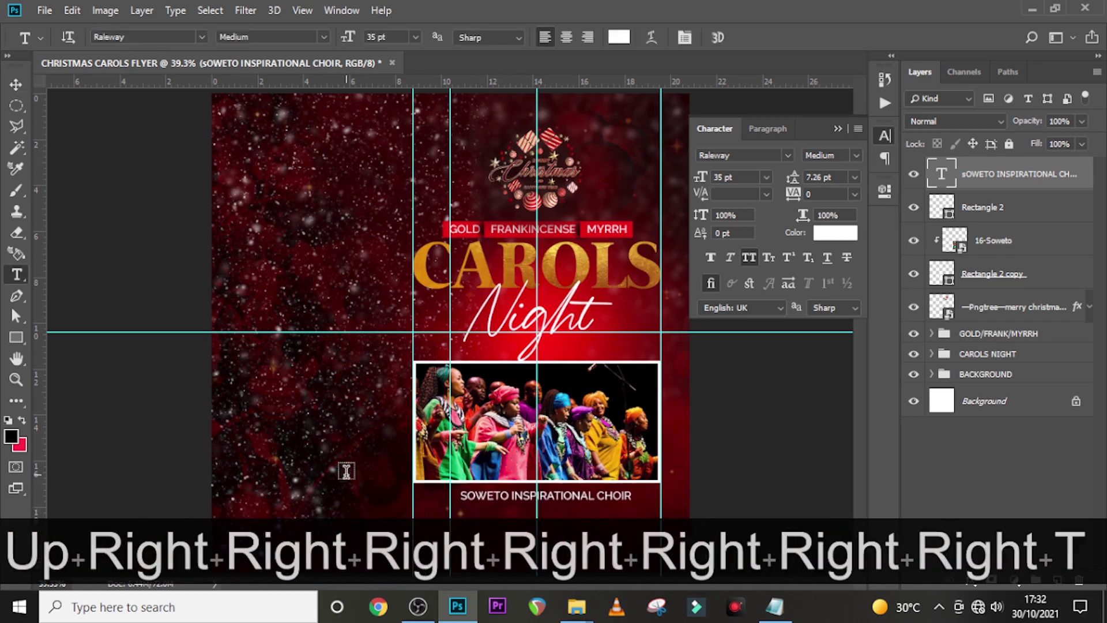
# Add a separate text layer with the word The, copied from the text file, in the flyer's lower-left area.
pyautogui.click(346, 474)
pyautogui.click(775, 607)
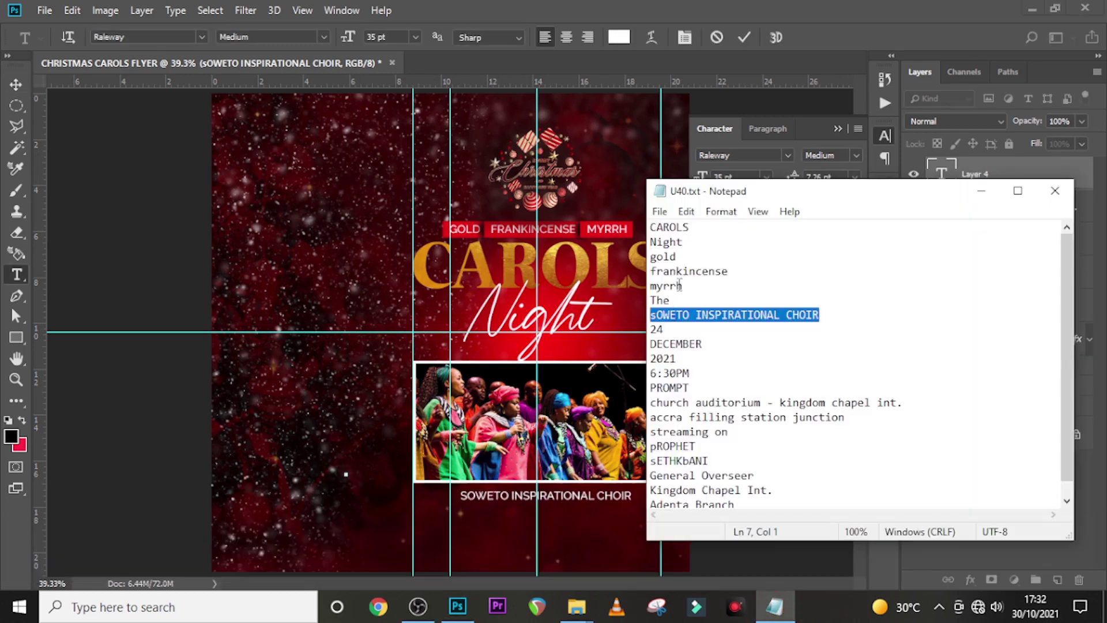
pyautogui.doubleClick(673, 301)
pyautogui.hotkey('ctrl', 'c')
pyautogui.click(562, 7)
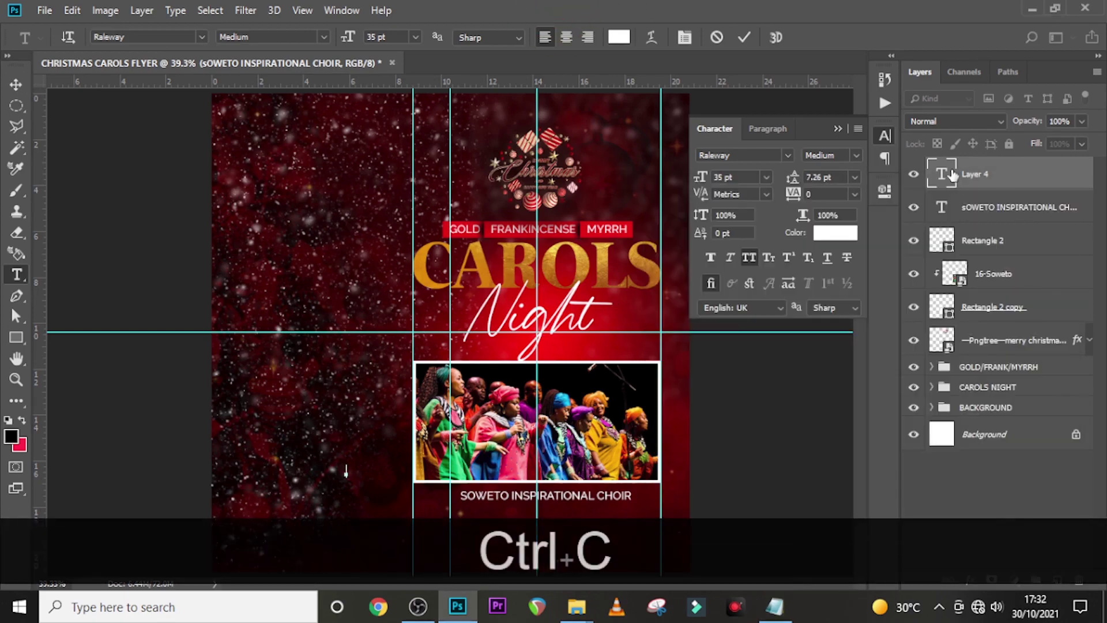
pyautogui.hotkey('ctrl', 'v')
pyautogui.click(913, 174)
# Set the word The in the Taken by Vultures Alternates Demo font at 87 pt.
pyautogui.click(788, 154)
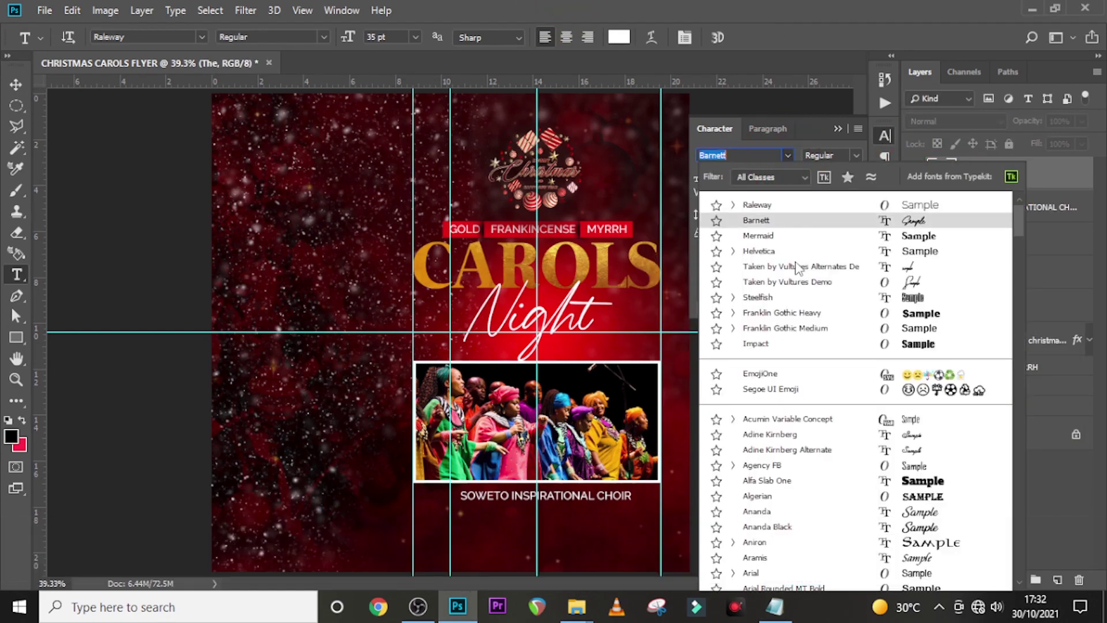
pyautogui.click(791, 269)
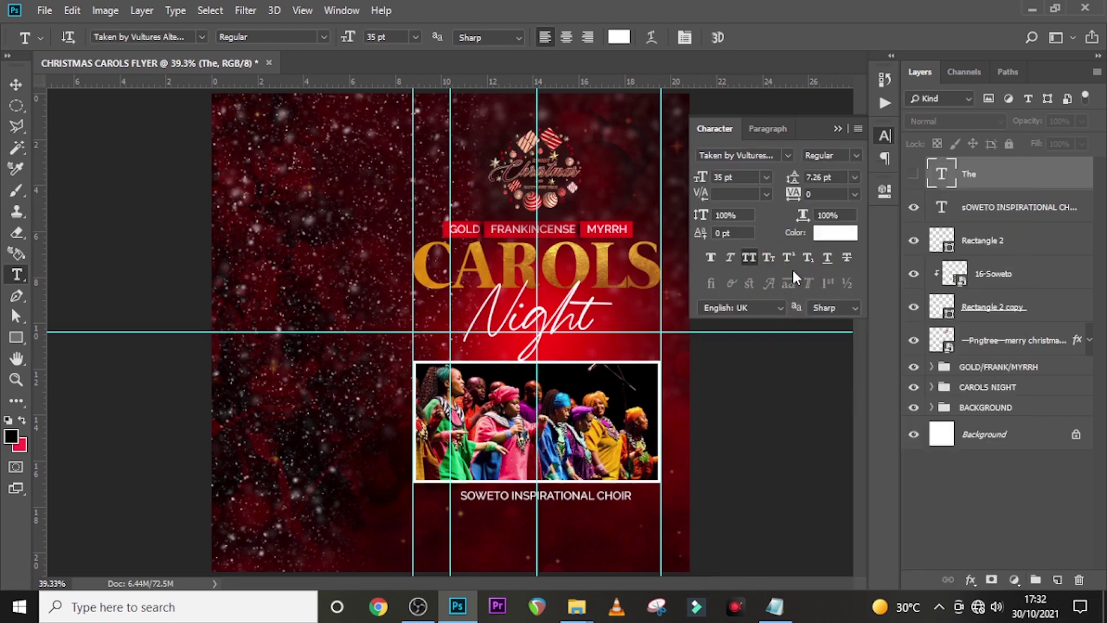
pyautogui.click(913, 174)
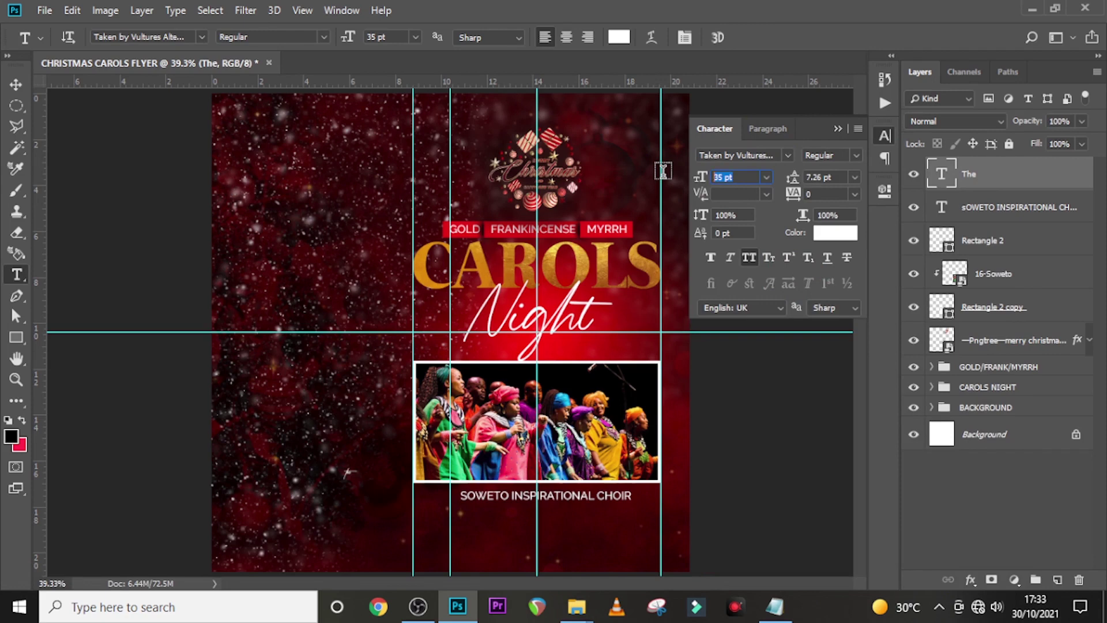
pyautogui.write('87')
pyautogui.press('Return')
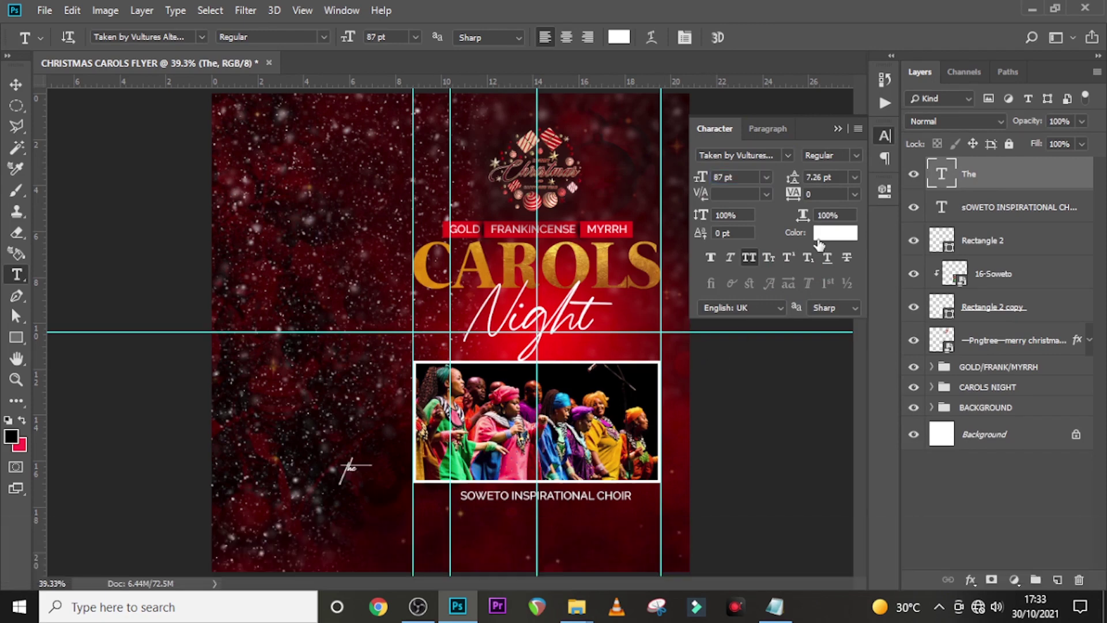
# Turn off All Caps for the word The and move it just left of the SOWETO INSPIRATIONAL CHOIR caption.
pyautogui.click(750, 253)
pyautogui.click(960, 177)
pyautogui.press('v')
pyautogui.moveTo(353, 476); pyautogui.dragTo(442, 503)
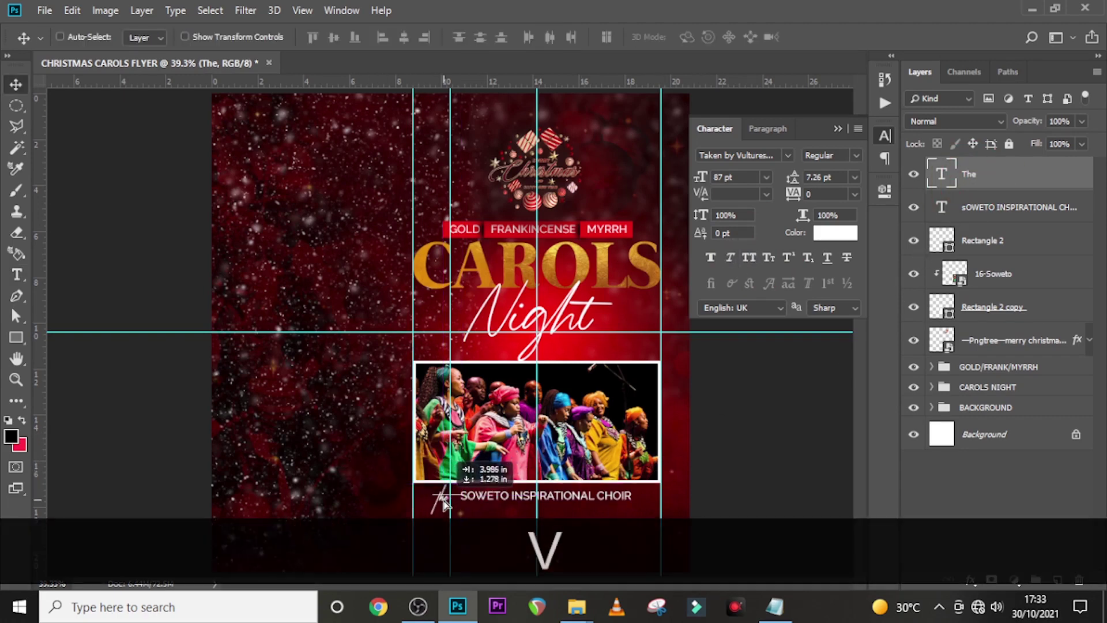
# Place the The layer beneath the SOWETO INSPIRATIONAL CHOIR layer and nudge the word slightly up and right against the caption.
pyautogui.moveTo(979, 181); pyautogui.dragTo(974, 225)
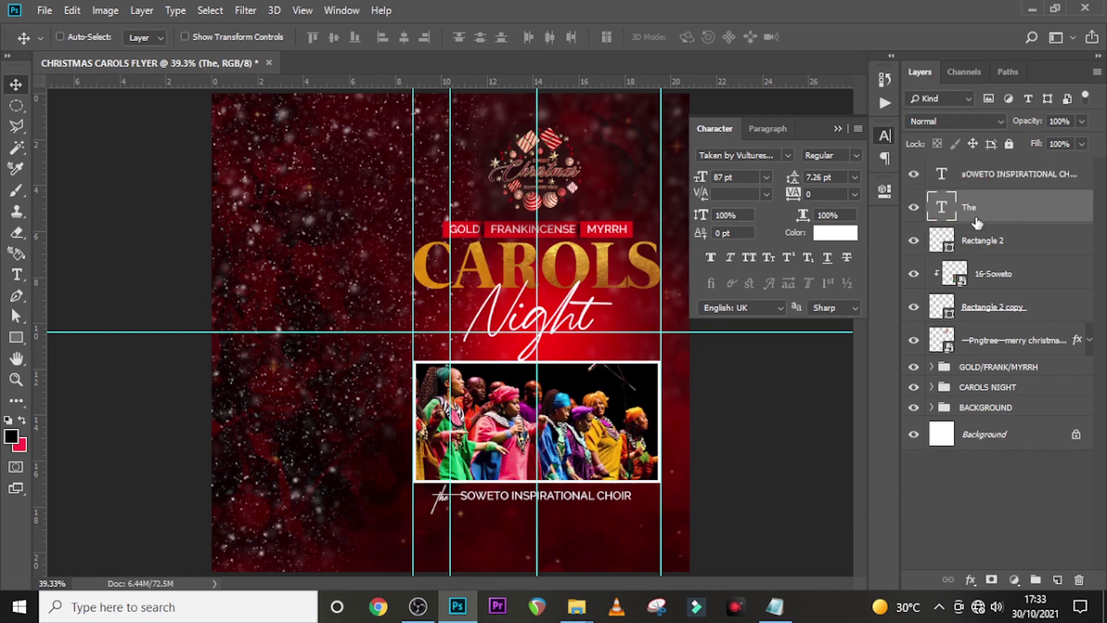
pyautogui.press('v')
pyautogui.press('Right')
pyautogui.hotkey('ctrl', '=')
pyautogui.press('Right')
pyautogui.press('Left')
pyautogui.press('Left')
pyautogui.press('Left')
pyautogui.press('Up')
pyautogui.press('Up')
pyautogui.press('Up')
pyautogui.press('Right')
pyautogui.press('Right')
pyautogui.press('Right')
pyautogui.press('Right')
pyautogui.press('Up')
pyautogui.press('Up')
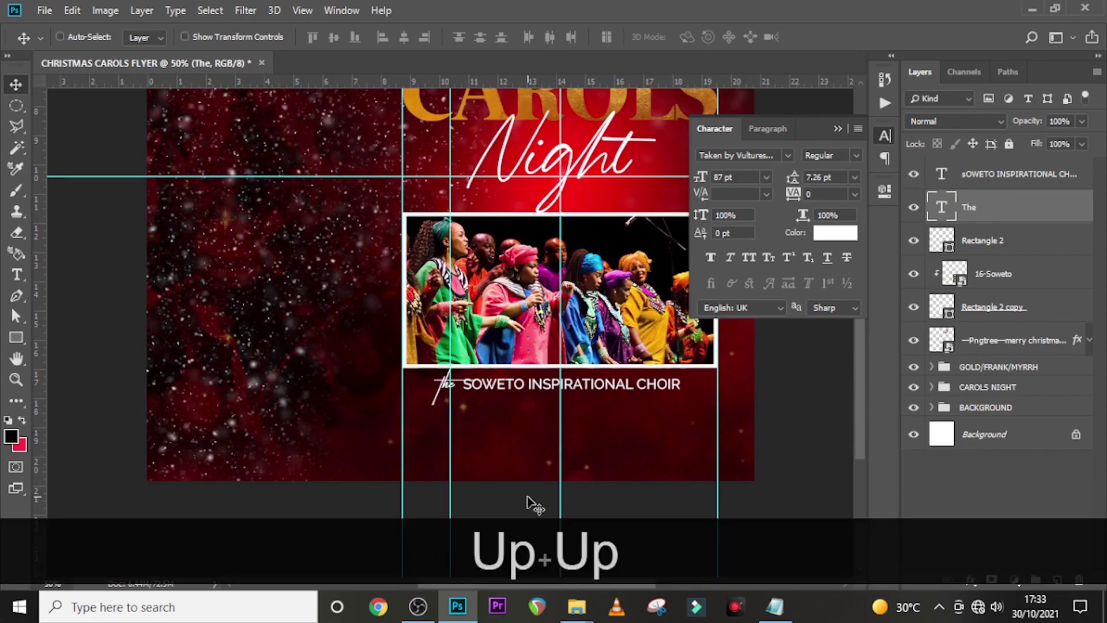
# Add a 3 px outside stroke in colour #4D0001 to the word The and check it up close.
pyautogui.doubleClick(1077, 216)
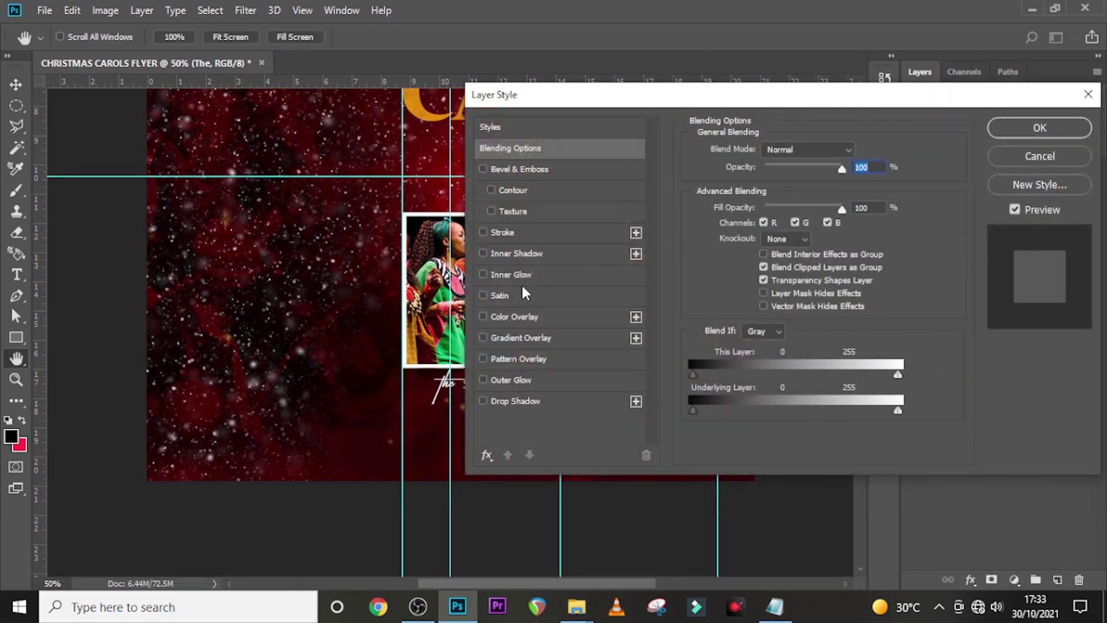
pyautogui.click(518, 233)
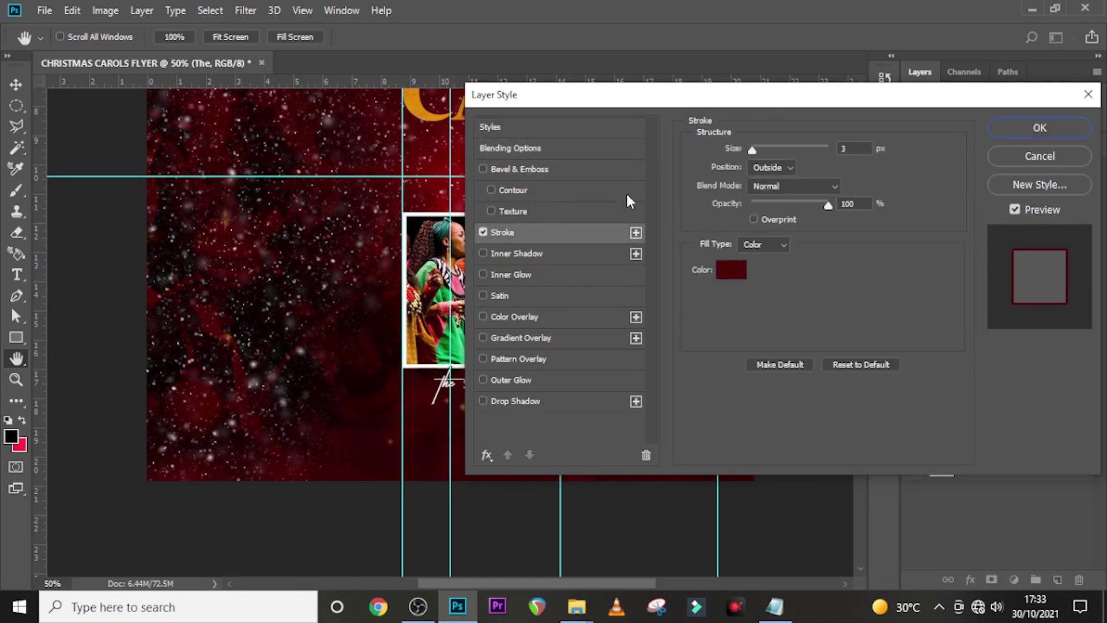
pyautogui.doubleClick(852, 149)
pyautogui.press('BackSpace')
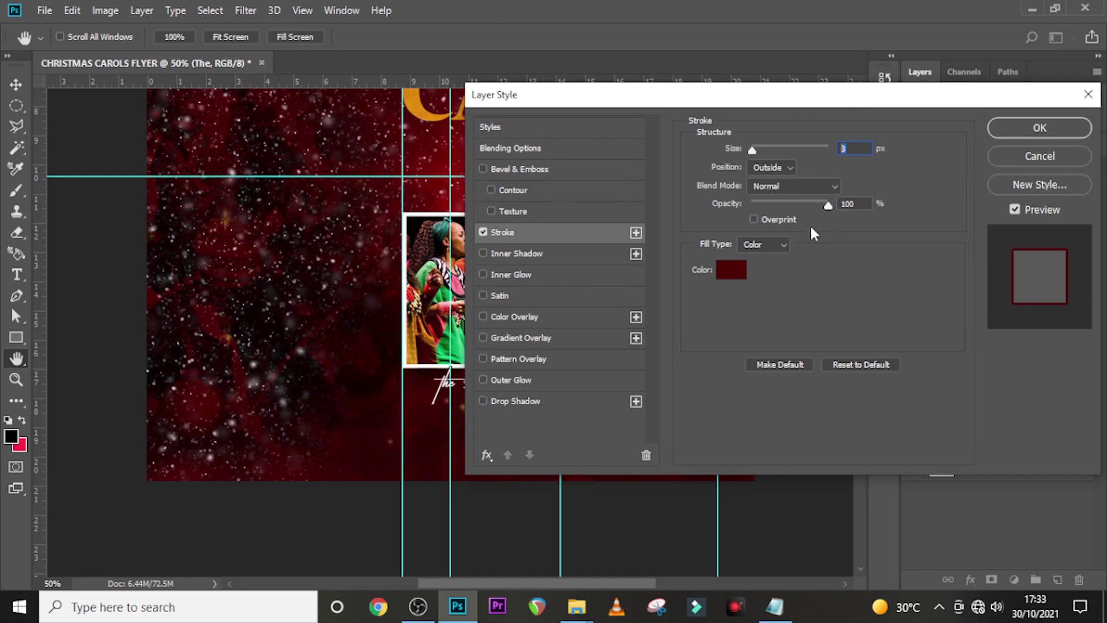
pyautogui.click(733, 267)
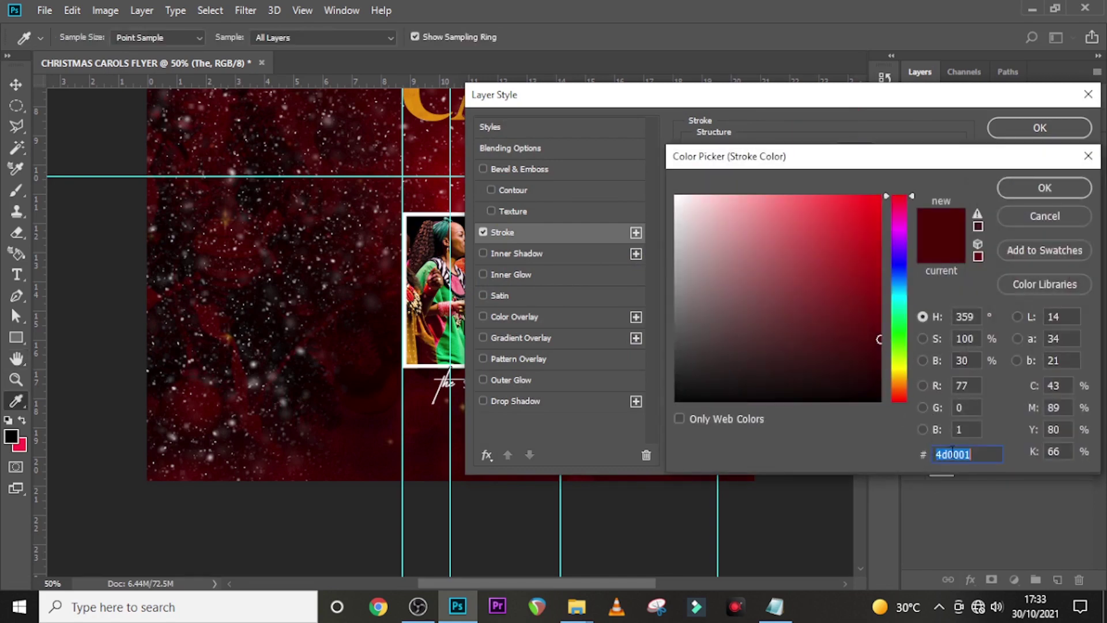
pyautogui.write('4D')
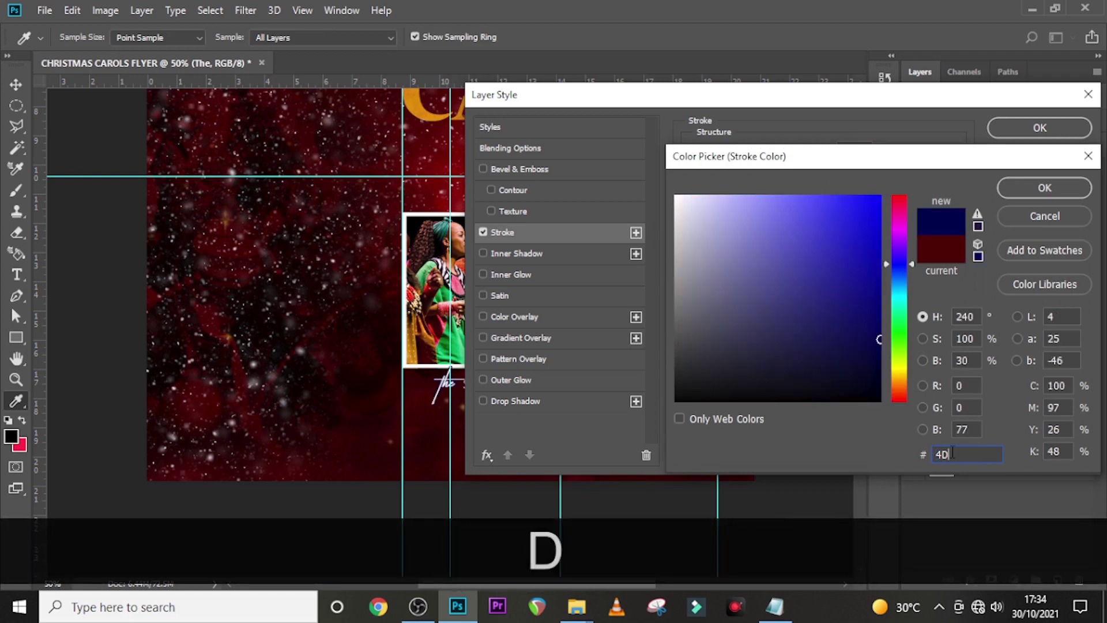
pyautogui.write('000')
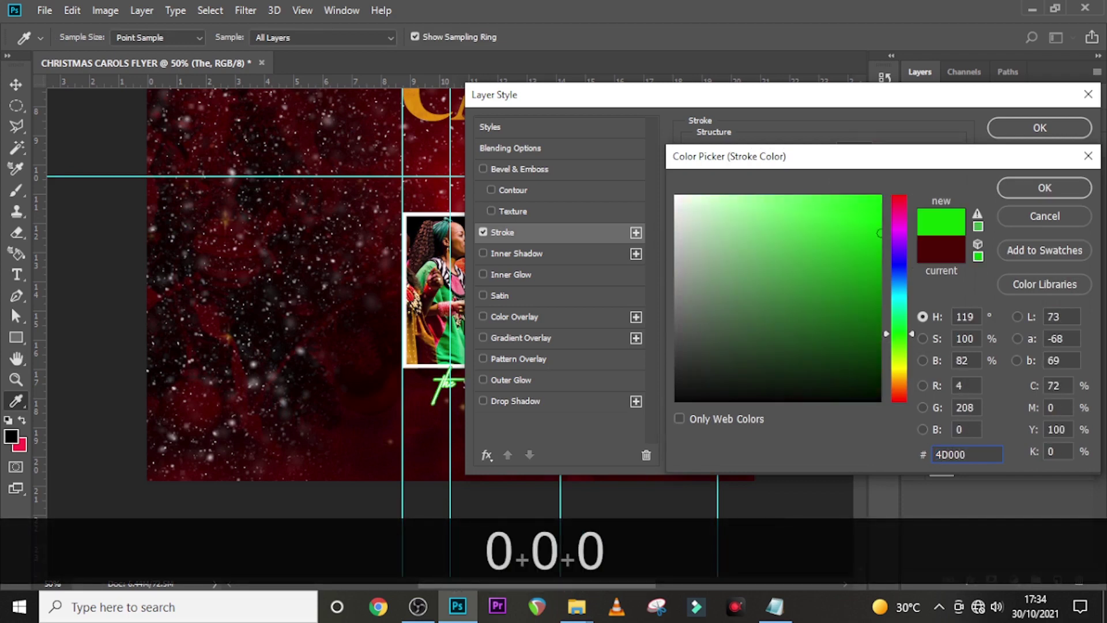
pyautogui.write('1')
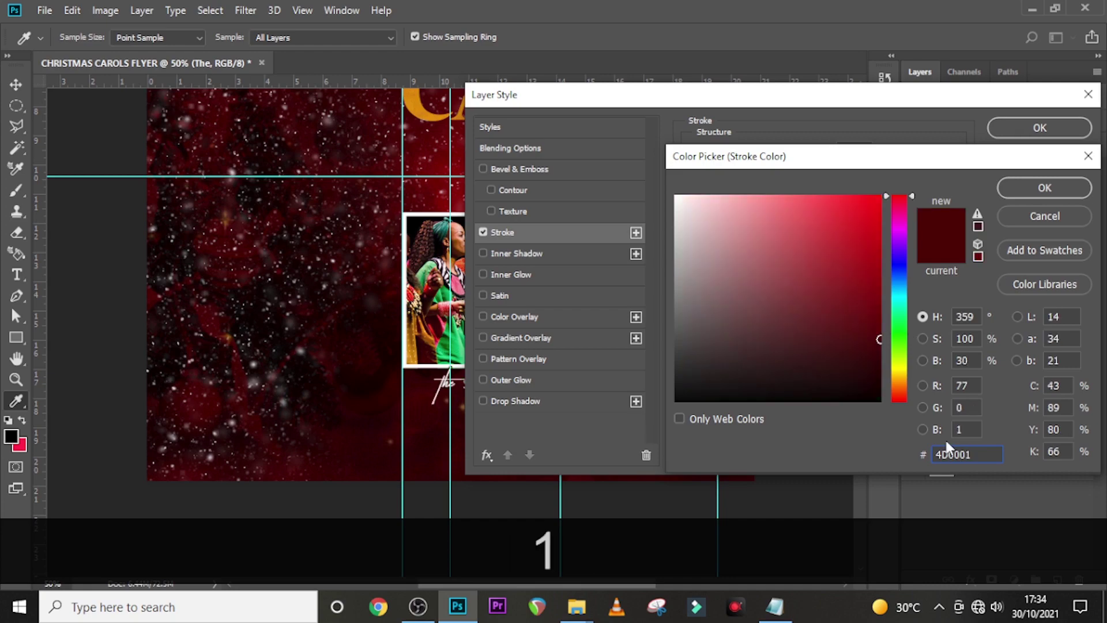
pyautogui.click(1043, 185)
pyautogui.click(1049, 129)
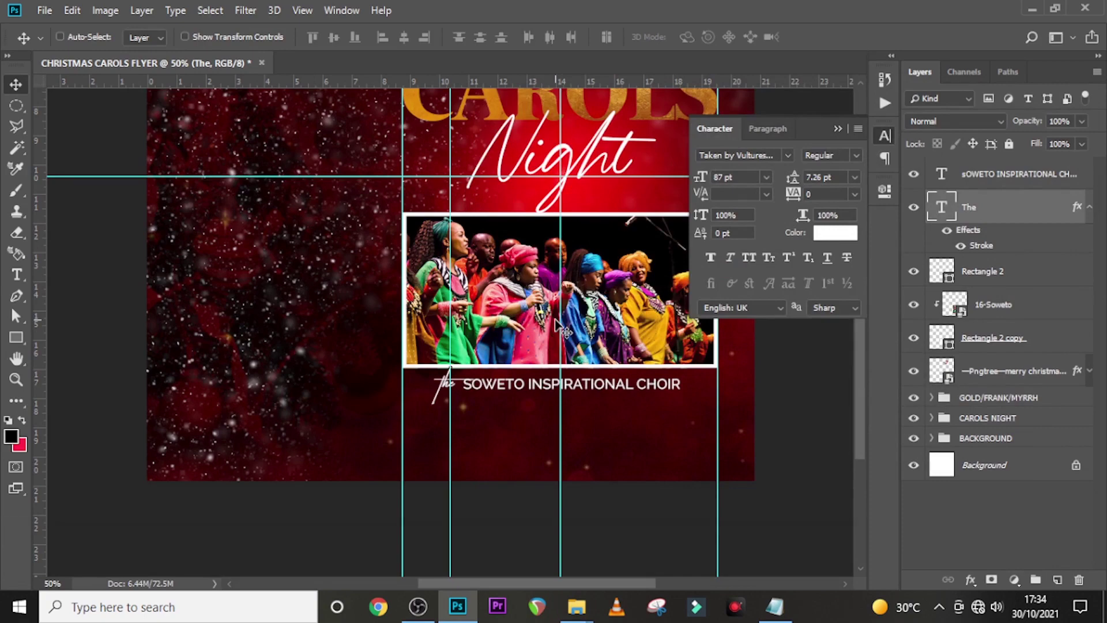
pyautogui.hotkey('ctrl', '=')
pyautogui.hotkey('ctrl', '=')
pyautogui.hotkey('ctrl', '=')
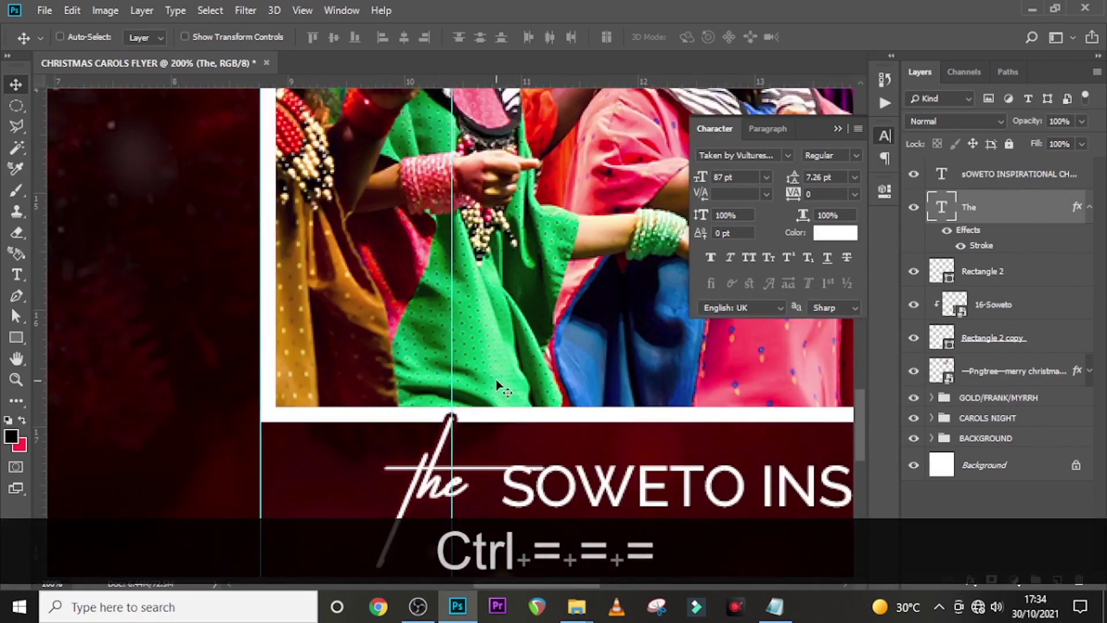
pyautogui.scroll(-1, 497, 385)
pyautogui.hotkey('ctrl', '0')
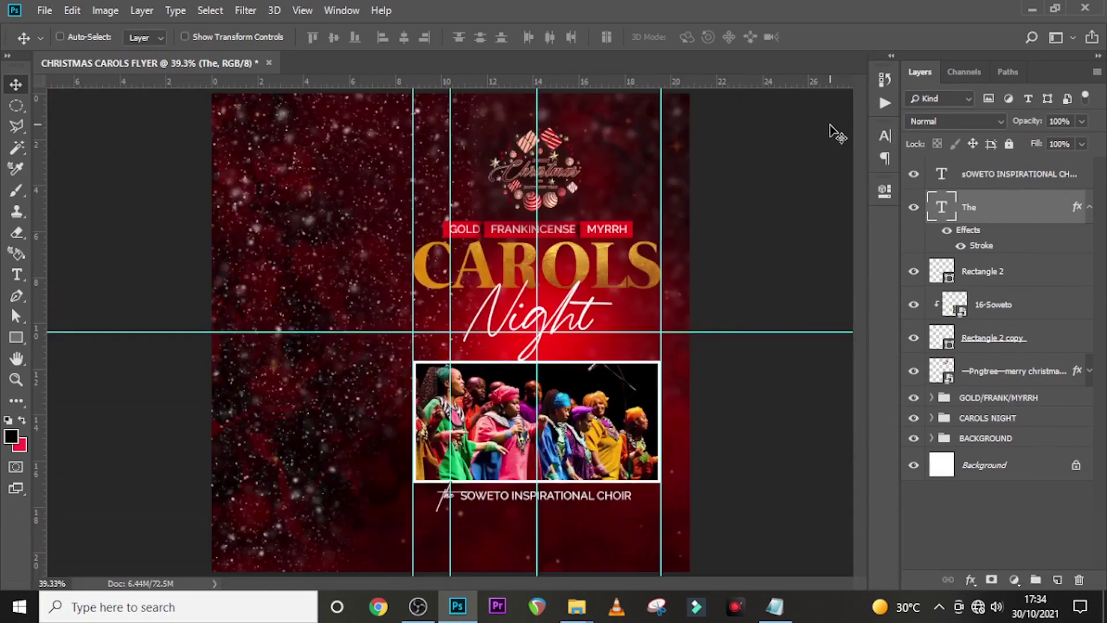
# Group the layers from the SOWETO INSPIRATIONAL CHOIR text down to the Christmas graphic and name the group SOWETO CHOIR.
pyautogui.click(997, 180)
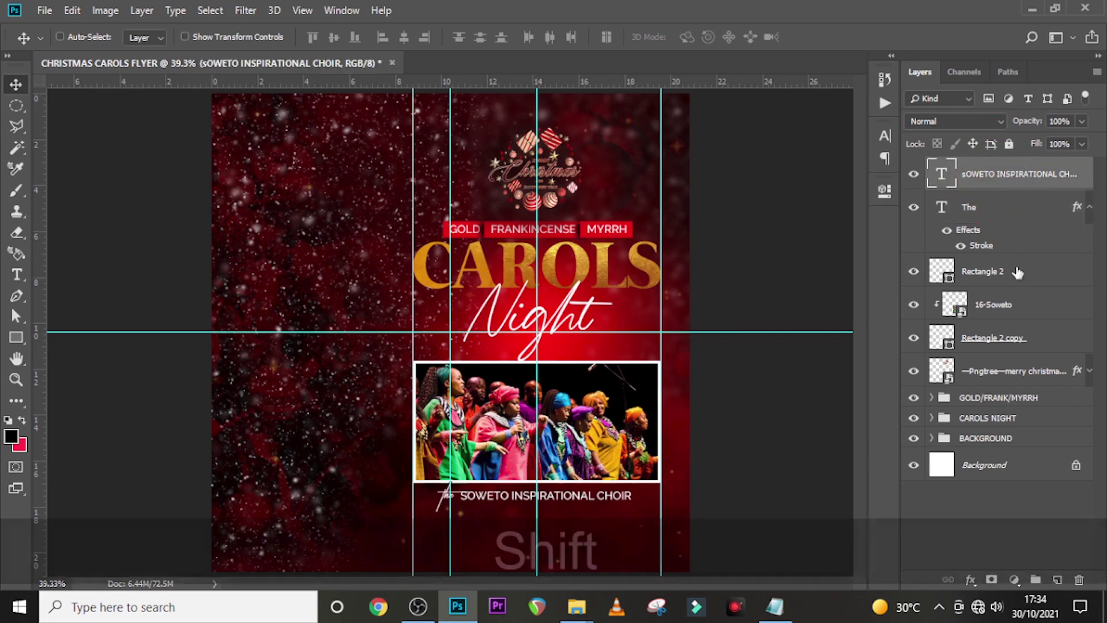
pyautogui.keyDown('shift'); pyautogui.click(980, 371); pyautogui.keyUp('shift')
pyautogui.hotkey('ctrl', 'shift', 'g')
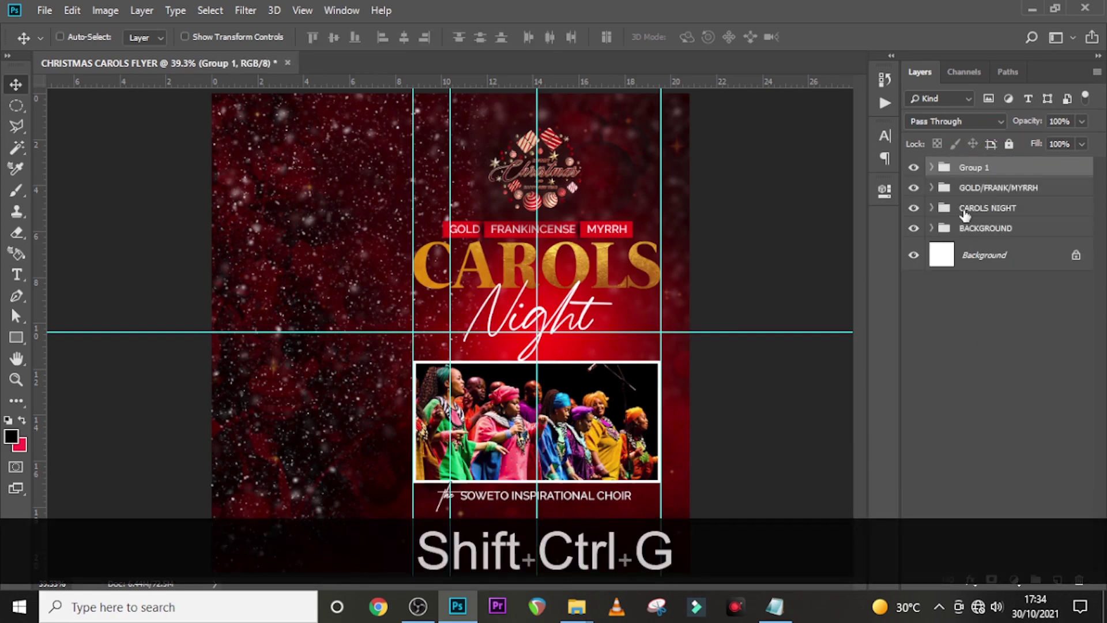
pyautogui.doubleClick(973, 167)
pyautogui.press('capslock')
pyautogui.press('capslock')
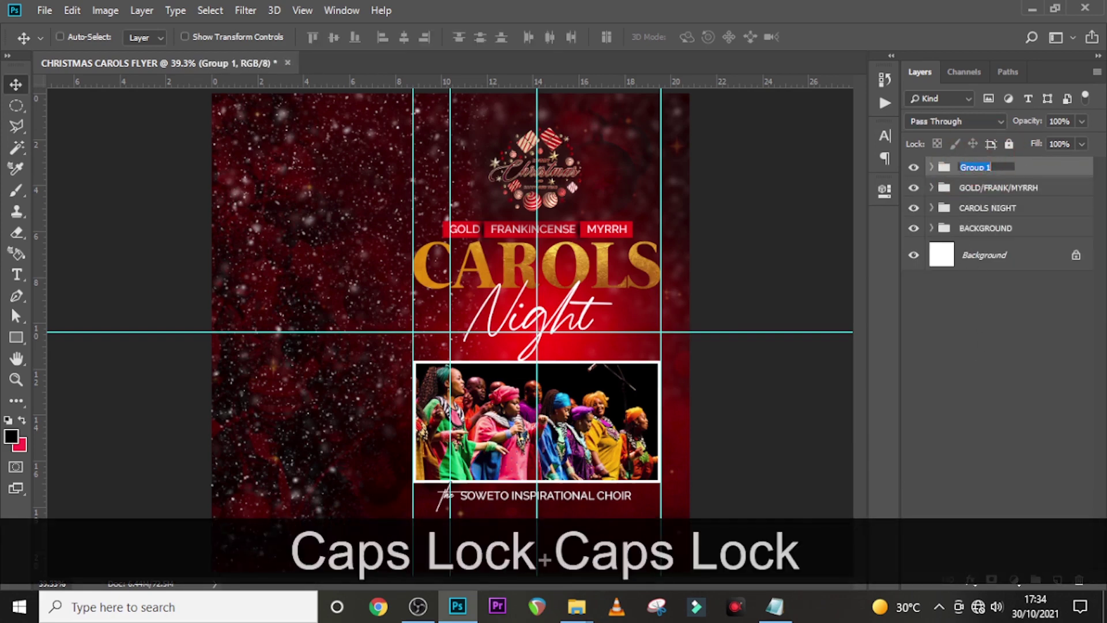
pyautogui.write('SOWETO CHOIR')
pyautogui.press('Return')
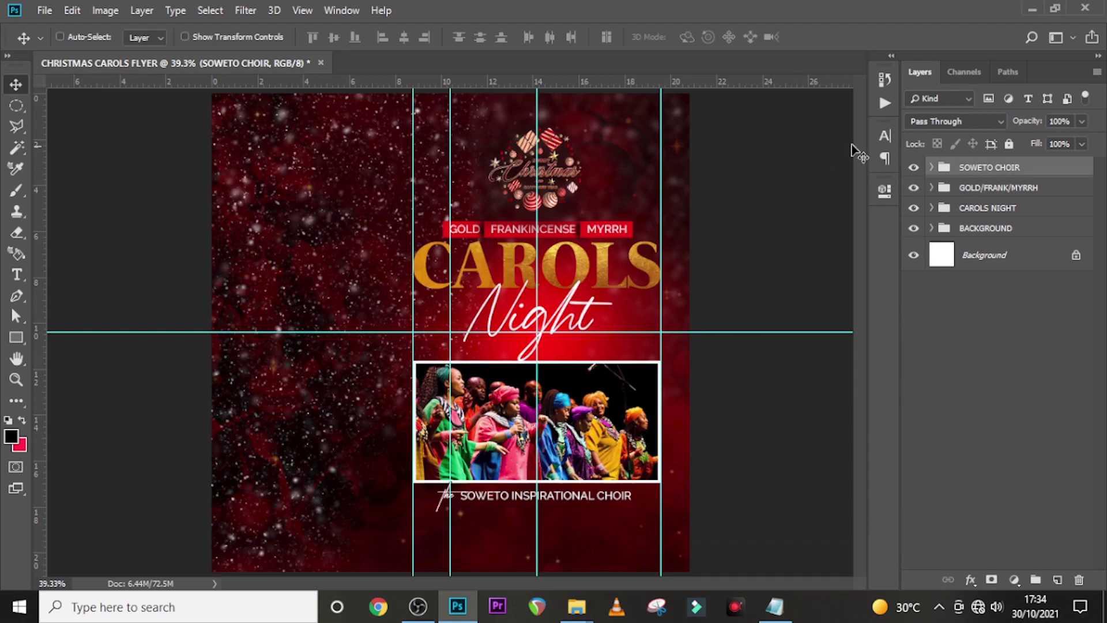
# Move the SOWETO CHOIR group below the CAROLS NIGHT group and shift its contents up 30 px.
pyautogui.moveTo(987, 174); pyautogui.dragTo(987, 218)
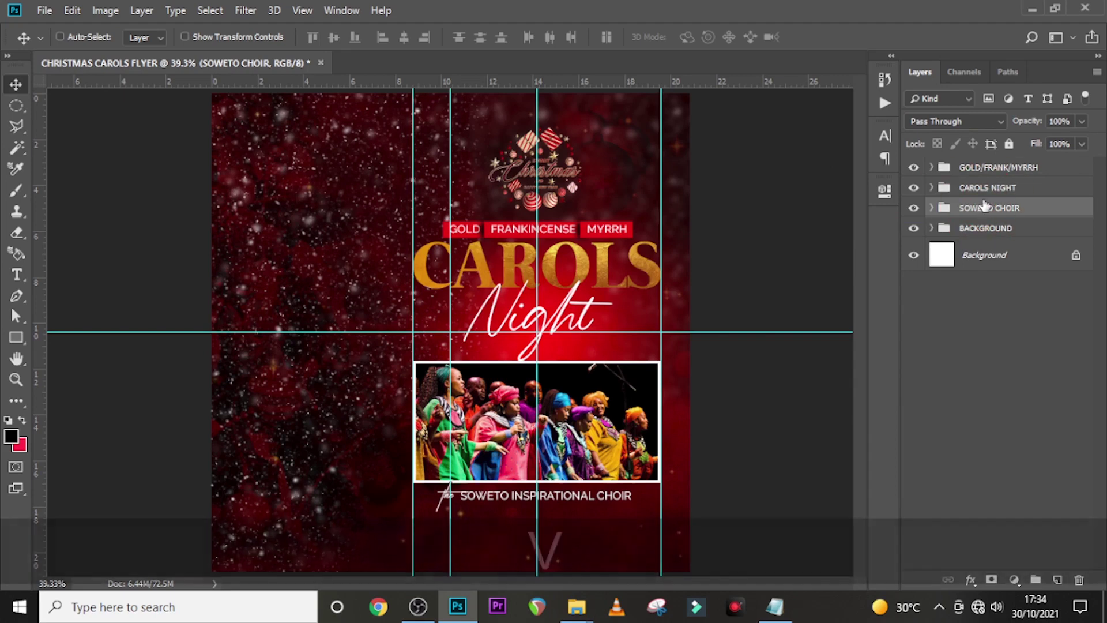
pyautogui.press('v')
pyautogui.hotkey('shift', 'Up')
pyautogui.hotkey('shift', 'Up')
pyautogui.hotkey('shift', 'Up')
# Take the Christmas graphic layer out of the SOWETO CHOIR group and place it at the top of the layer stack.
pyautogui.click(931, 207)
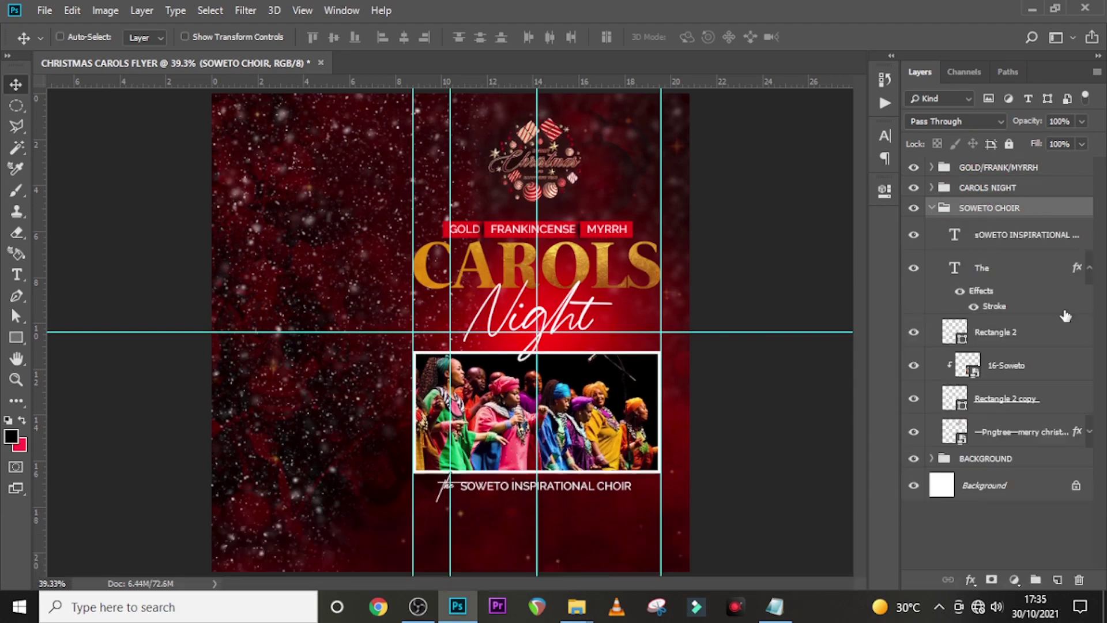
pyautogui.click(1089, 268)
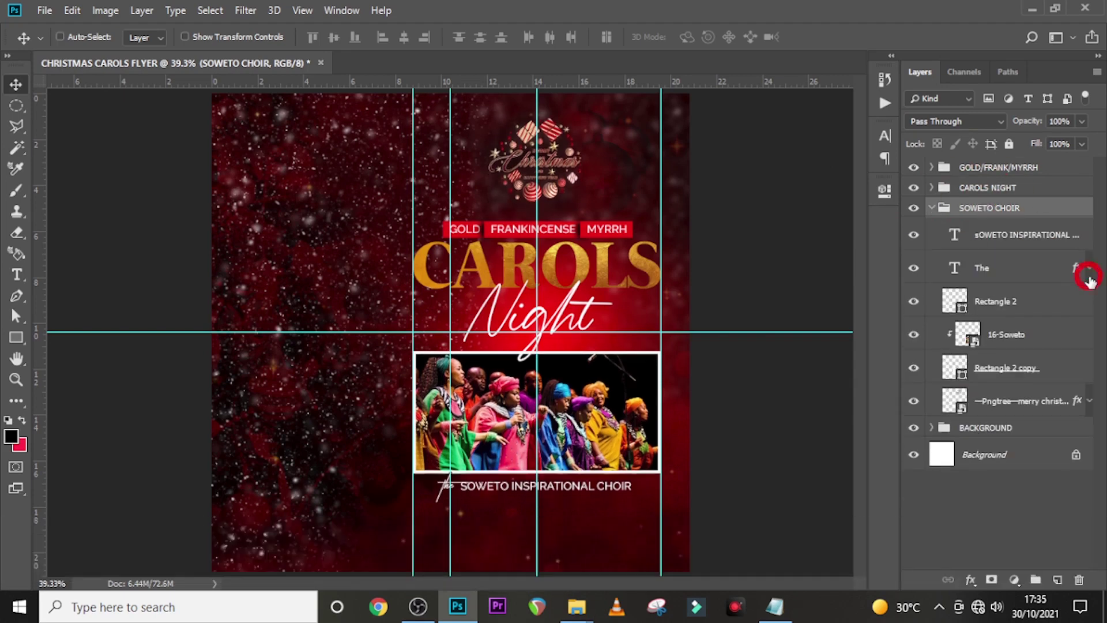
pyautogui.click(1088, 402)
pyautogui.press('ctrl')
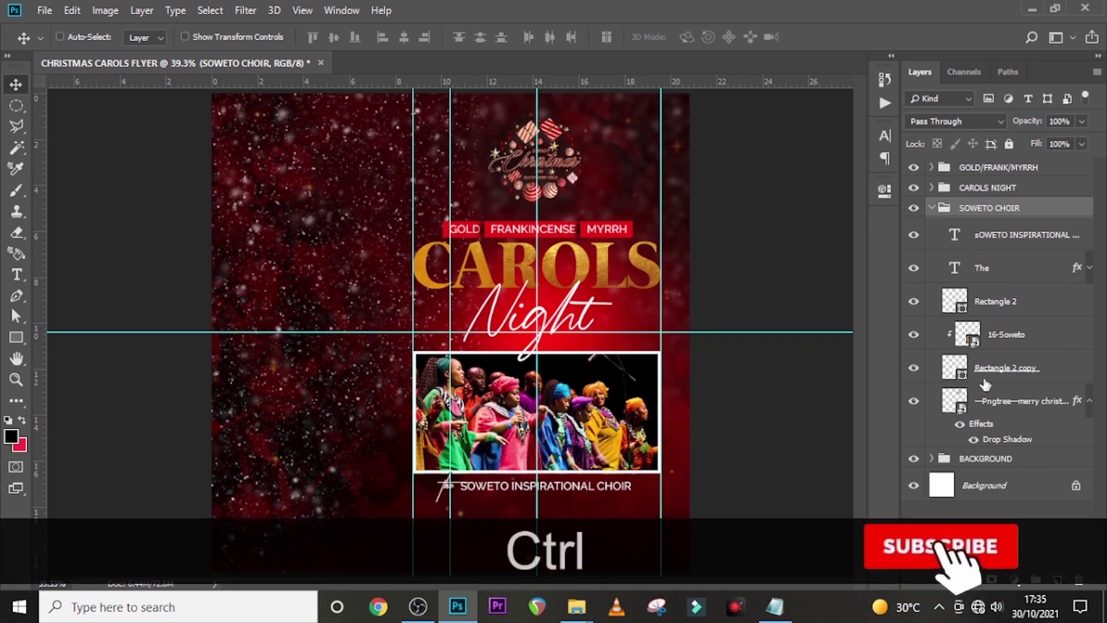
pyautogui.click(915, 403)
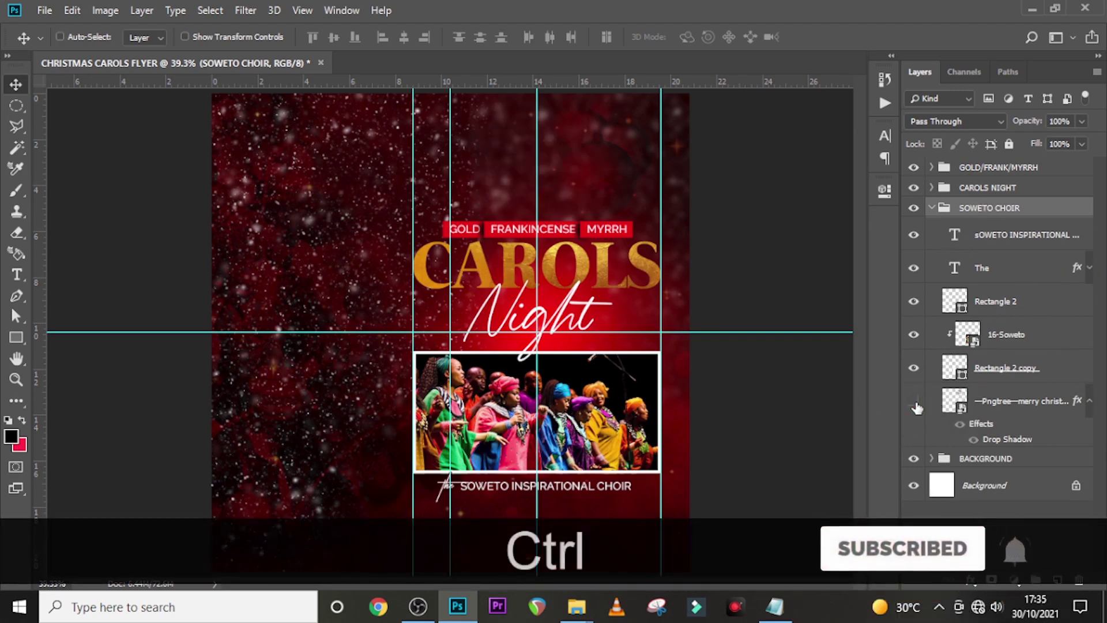
pyautogui.click(914, 403)
pyautogui.click(915, 402)
pyautogui.click(914, 402)
pyautogui.moveTo(994, 403); pyautogui.dragTo(997, 161)
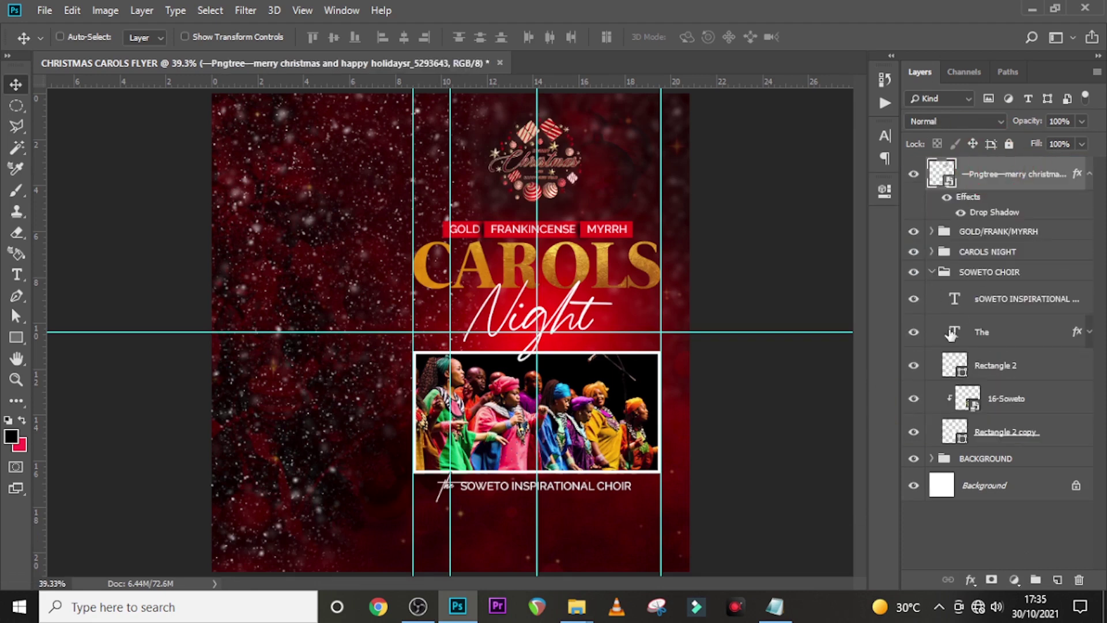
pyautogui.click(931, 272)
# Move the SOWETO CHOIR group's photo and caption up about 37 px, closer to the Night title.
pyautogui.click(998, 273)
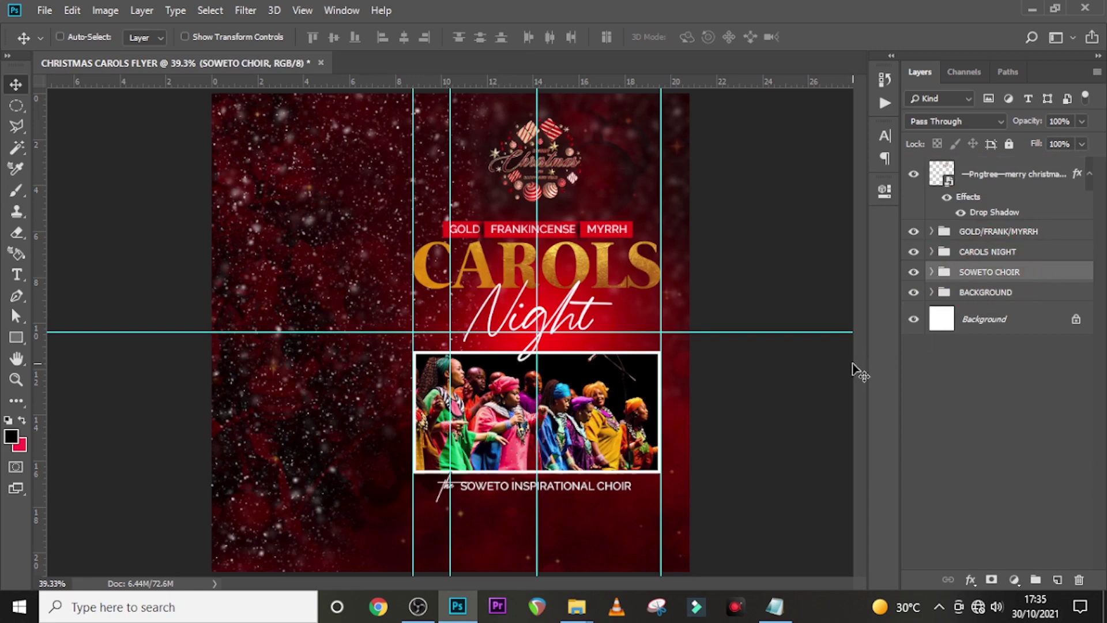
pyautogui.hotkey('shift', 'Up')
pyautogui.hotkey('shift', 'Up')
pyautogui.hotkey('shift', 'Up')
pyautogui.hotkey('shift', 'Up')
pyautogui.press('Down')
pyautogui.press('Down')
pyautogui.press('Down')
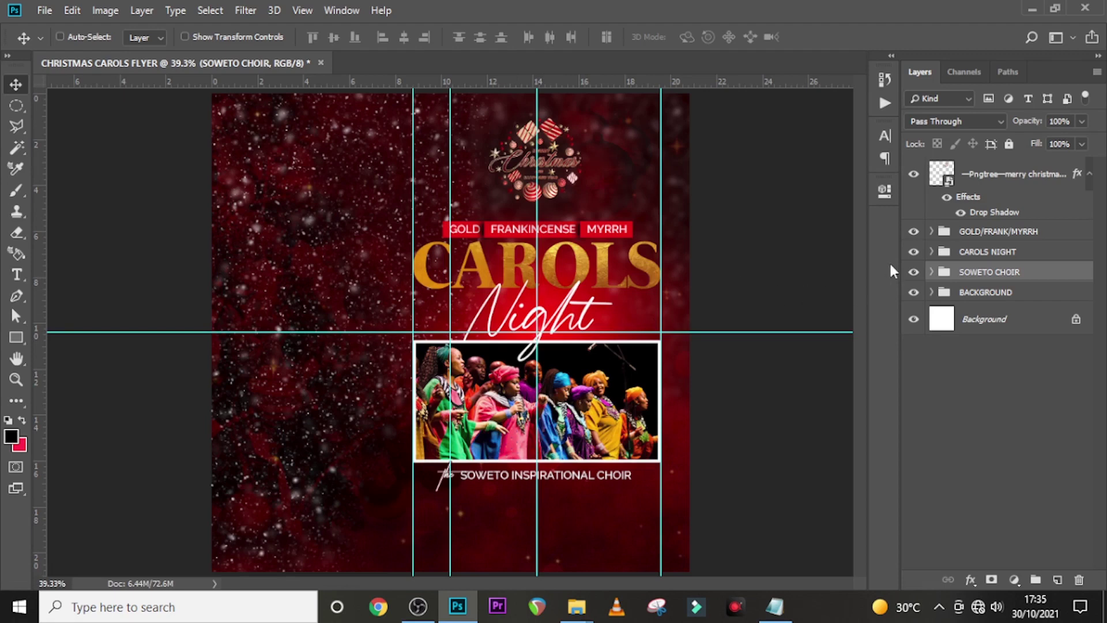
# Place businessman-12.png above the Christmas graphic layer, scaled to 196%, in the flyer's lower-left corner.
pyautogui.click(1089, 174)
pyautogui.click(977, 182)
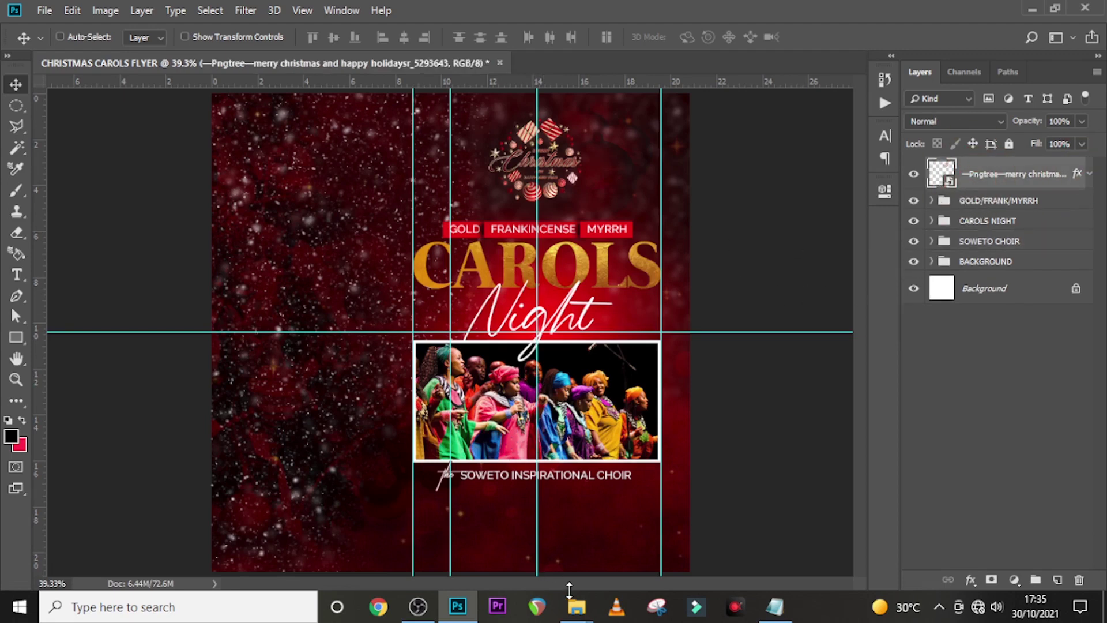
pyautogui.moveTo(577, 606)
pyautogui.click(486, 526)
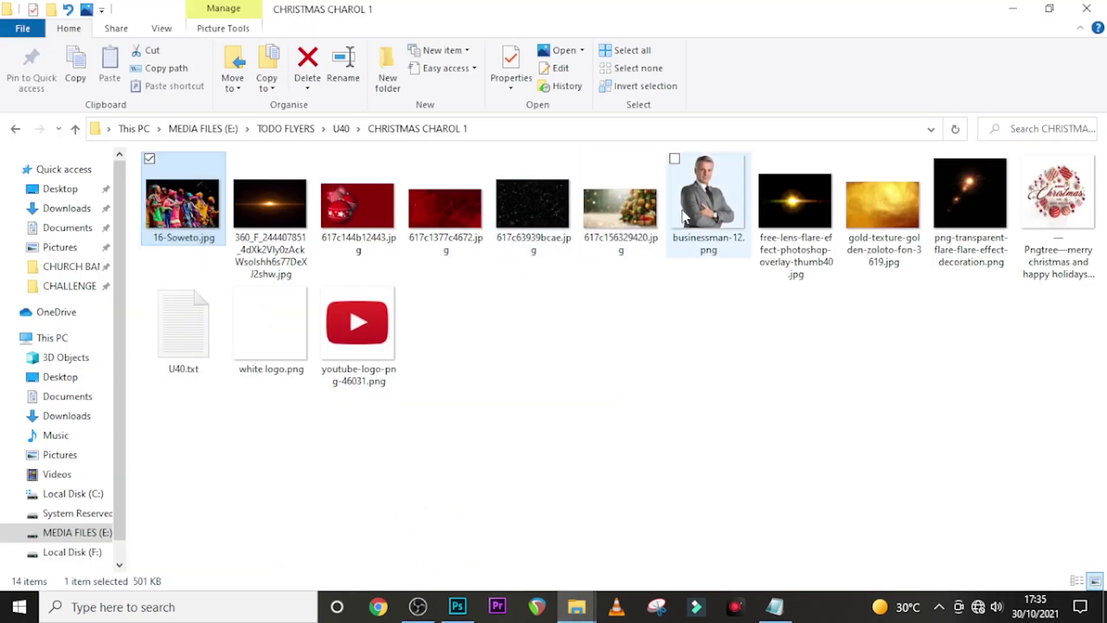
pyautogui.moveTo(467, 607); pyautogui.dragTo(369, 470)
pyautogui.moveTo(534, 416); pyautogui.dragTo(474, 295)
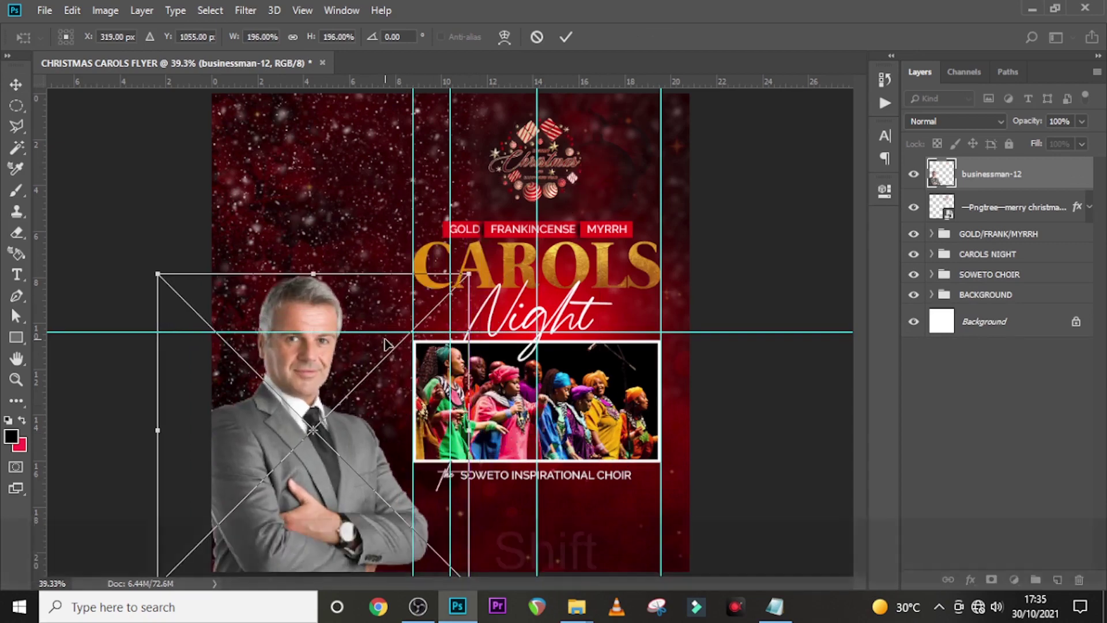
pyautogui.doubleClick(384, 337)
pyautogui.press('Up')
pyautogui.click(976, 176)
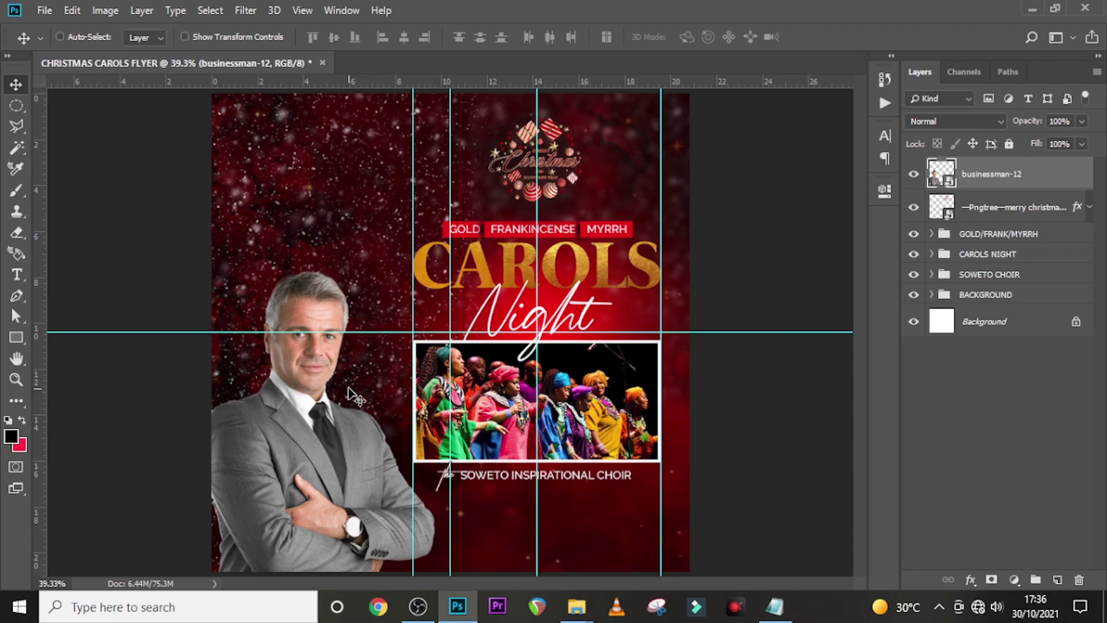
# Add a Levels adjustment layer above businessman-12 and clip it to that layer.
pyautogui.click(1014, 580)
pyautogui.click(1000, 354)
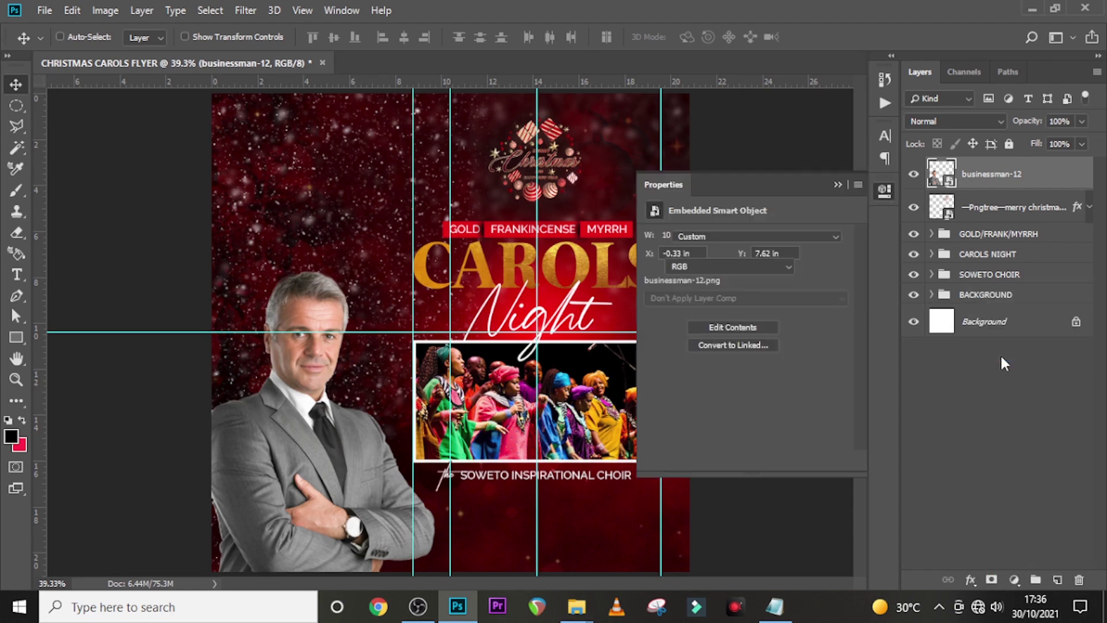
pyautogui.click(745, 462)
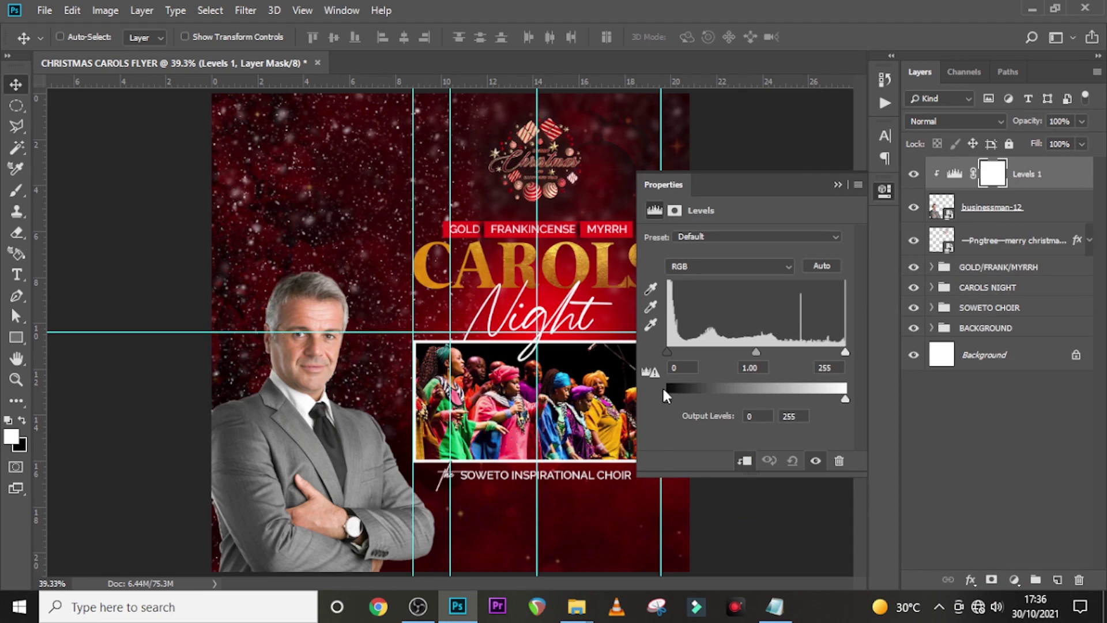
# Set the portrait's Levels input values to 74 for shadows, 1.12 for midtones and 253 for highlights.
pyautogui.moveTo(667, 353); pyautogui.dragTo(719, 350)
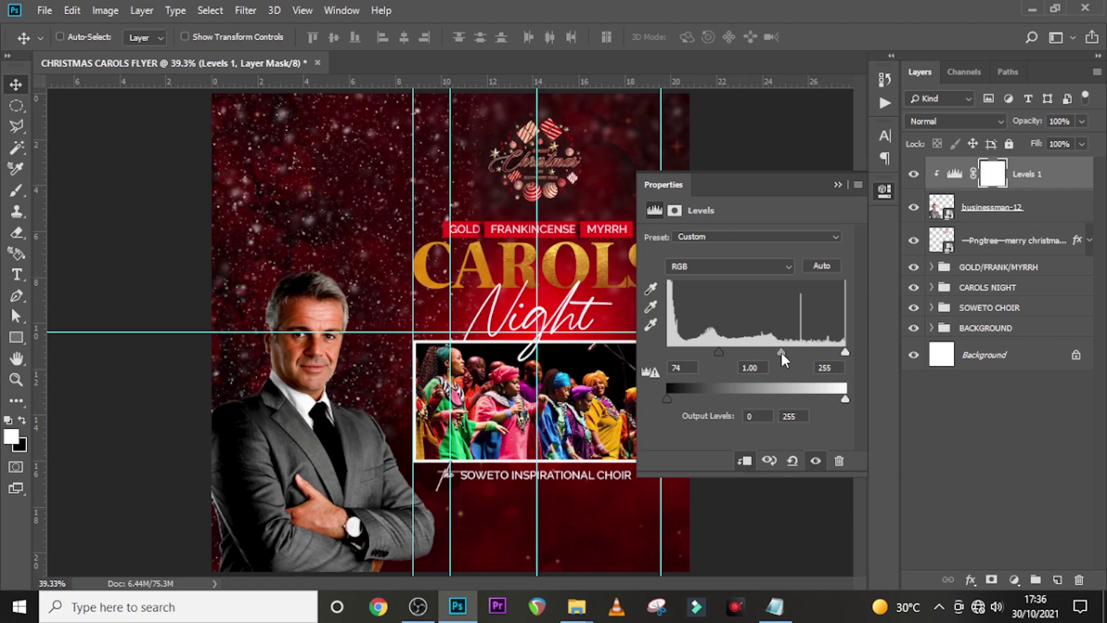
pyautogui.moveTo(780, 353); pyautogui.dragTo(776, 351)
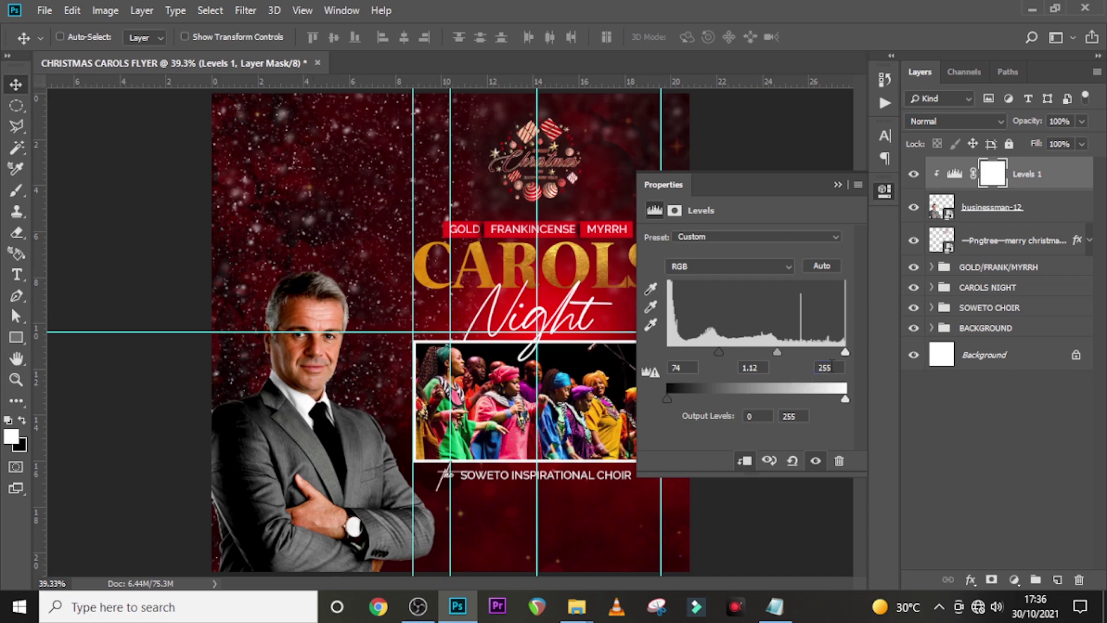
pyautogui.write('2')
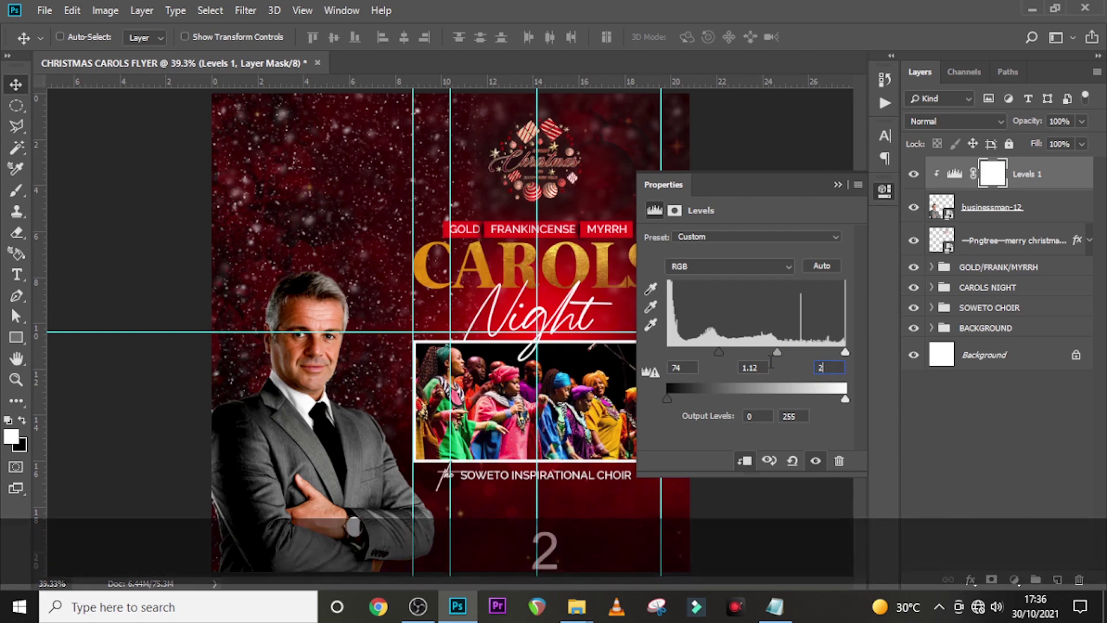
pyautogui.write('53')
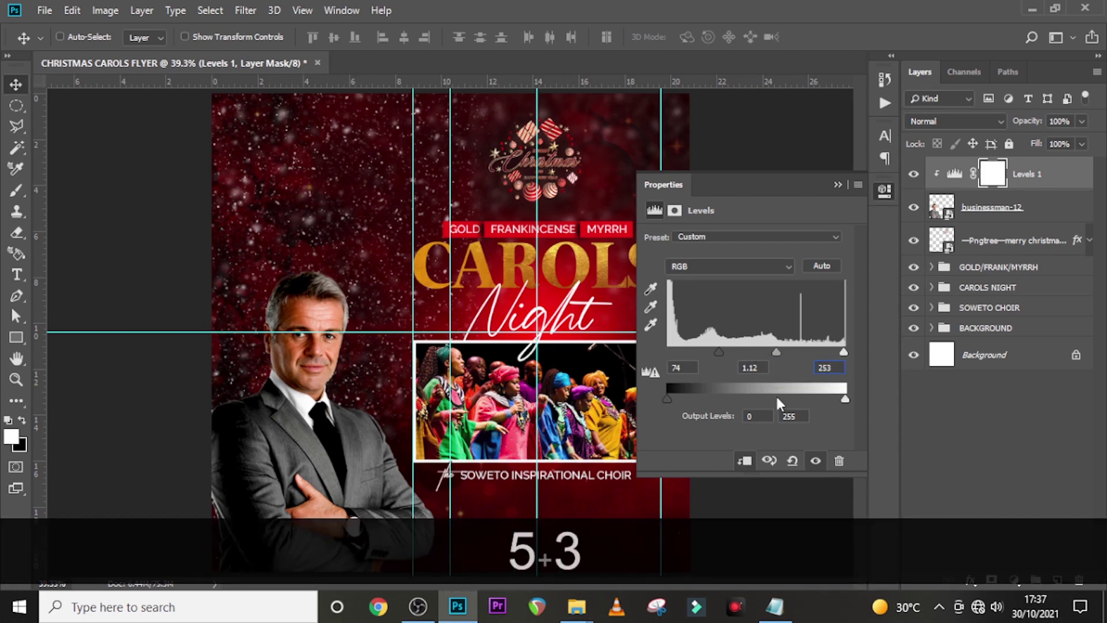
# Open the black output level of the portrait's Levels adjustment for editing.
pyautogui.click(765, 417)
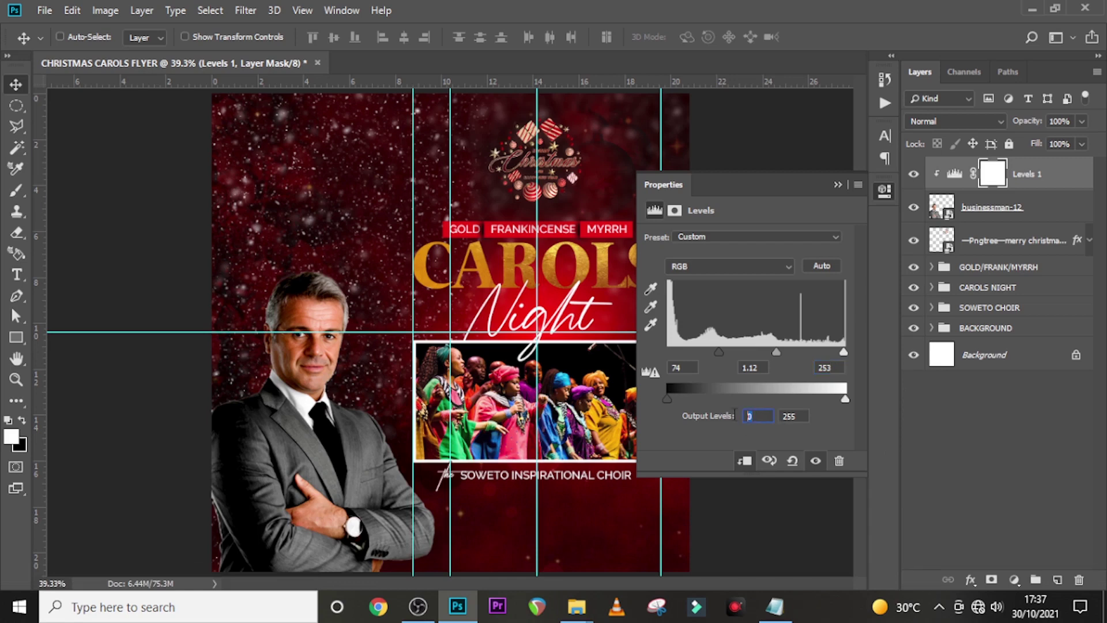
# Set the white output level of the businessman's Levels adjustment to 233.
pyautogui.click(798, 416)
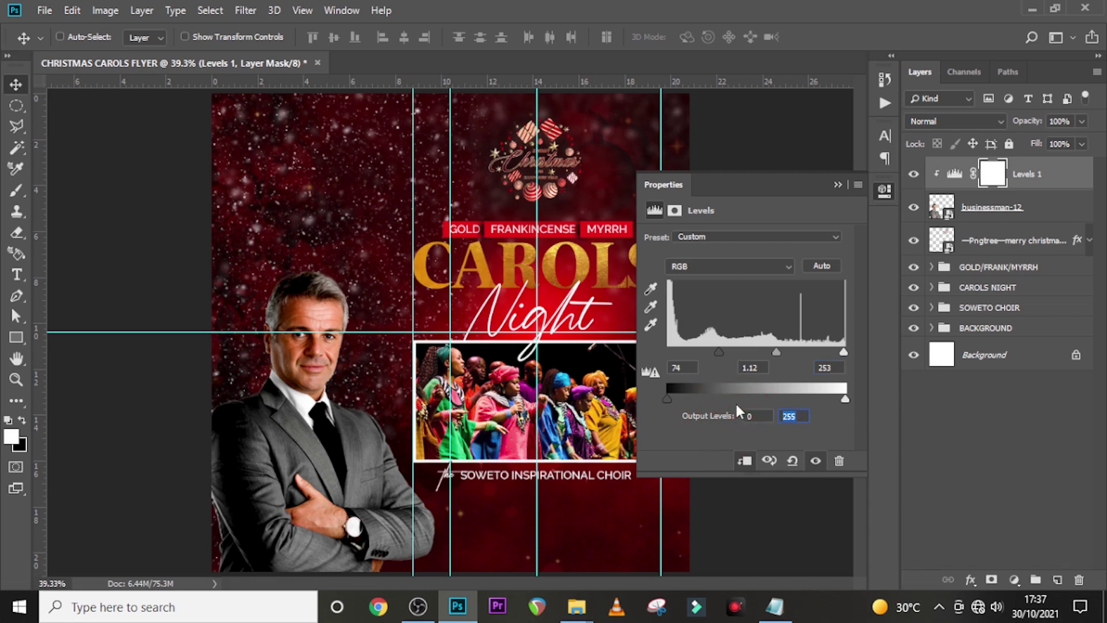
pyautogui.write('233')
pyautogui.click(813, 398)
pyautogui.click(838, 184)
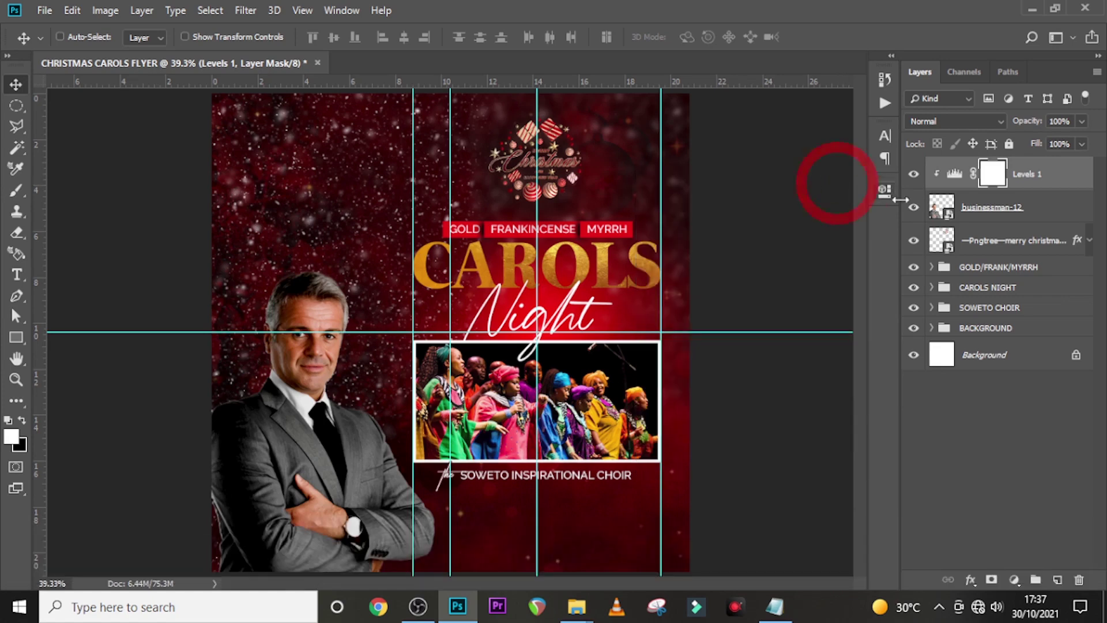
# Add a Color Balance adjustment layer above Levels 1 with midtones at Cyan-Red 33, Magenta-Green -3 and Yellow-Blue -10.
pyautogui.click(1001, 208)
pyautogui.click(1026, 173)
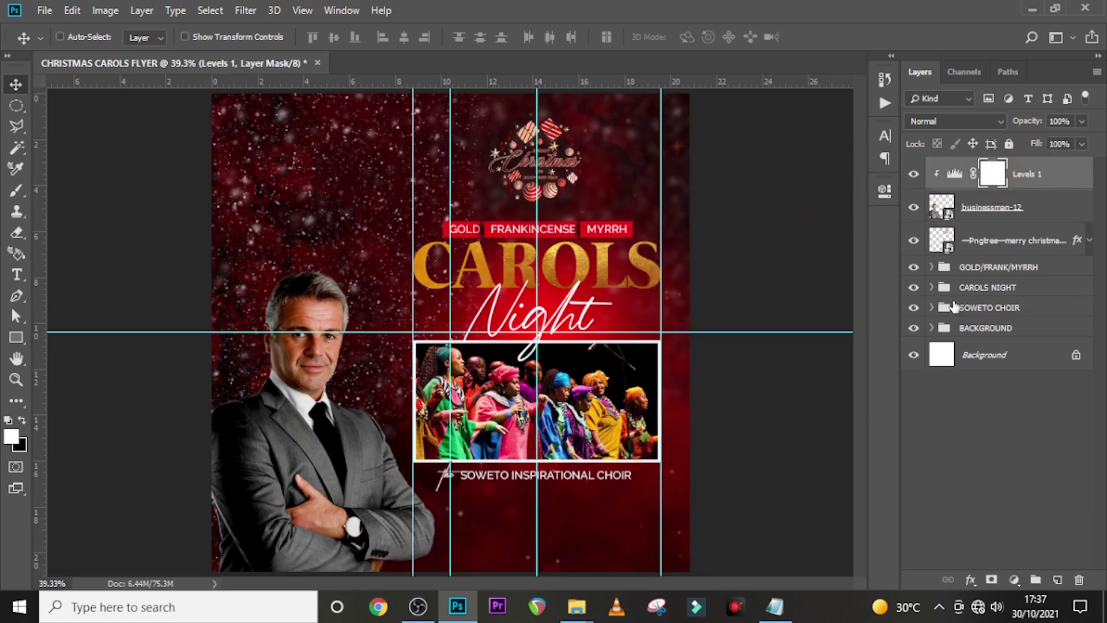
pyautogui.click(1014, 579)
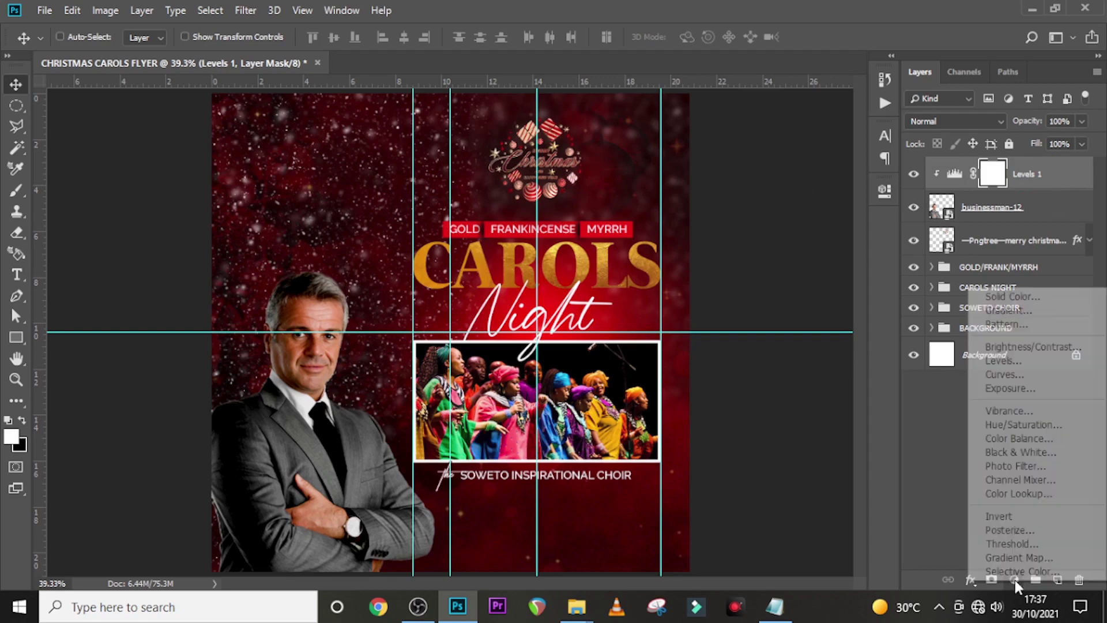
pyautogui.click(1016, 439)
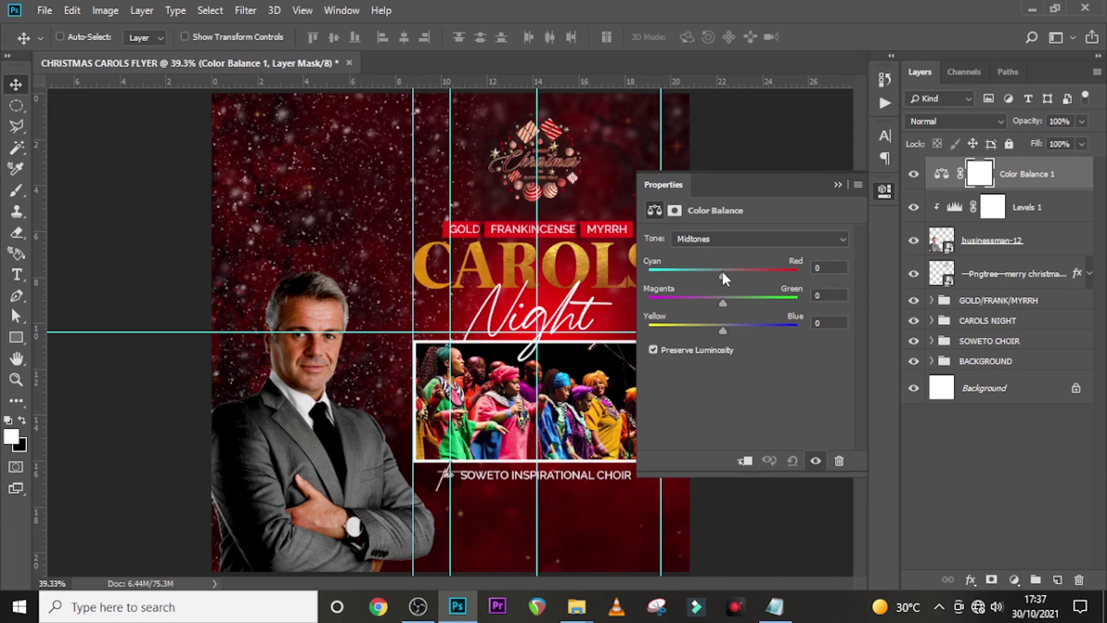
pyautogui.click(697, 240)
pyautogui.click(690, 267)
pyautogui.write('33')
pyautogui.write('-3')
pyautogui.press('Tab')
pyautogui.write('-10')
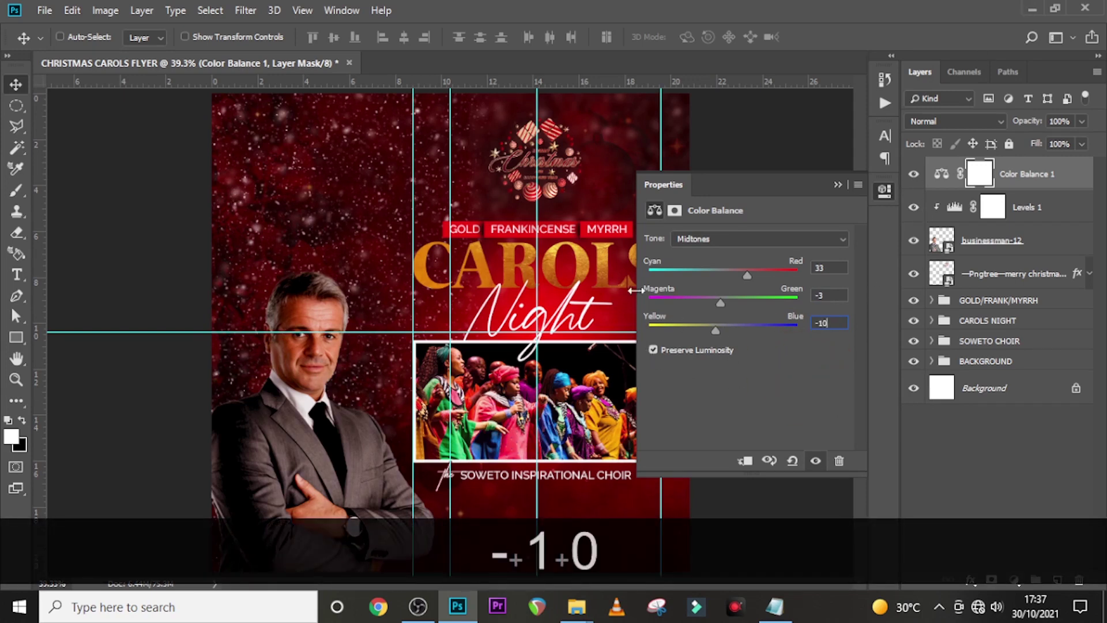
# Set the Color Balance shadows to 17, -9 and -5, and clip the adjustment to the layer below.
pyautogui.click(687, 238)
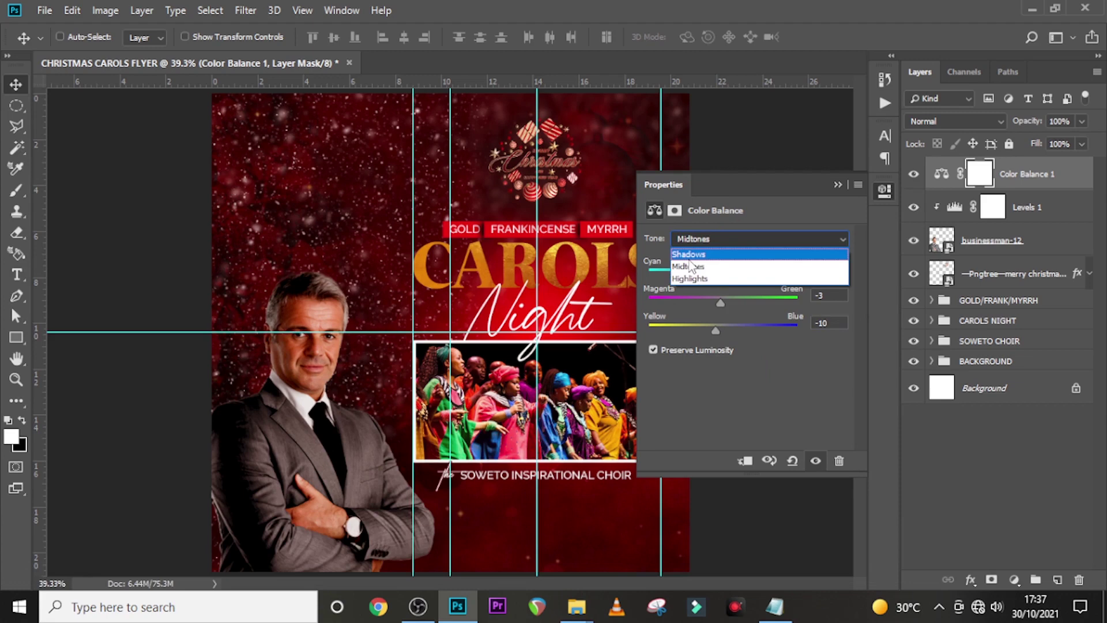
pyautogui.click(690, 254)
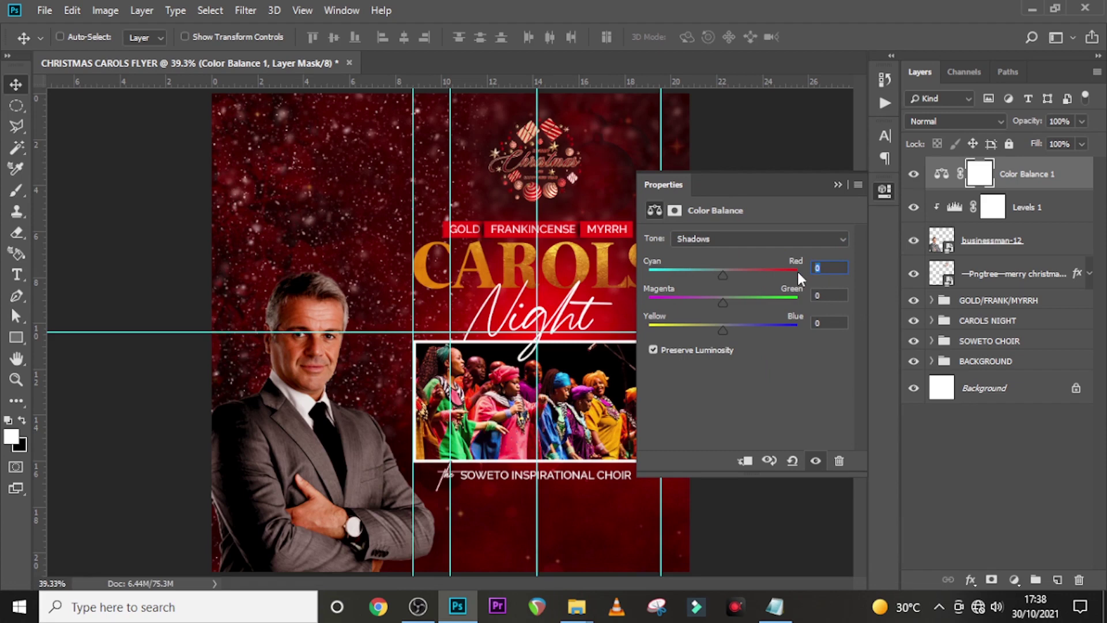
pyautogui.write('17')
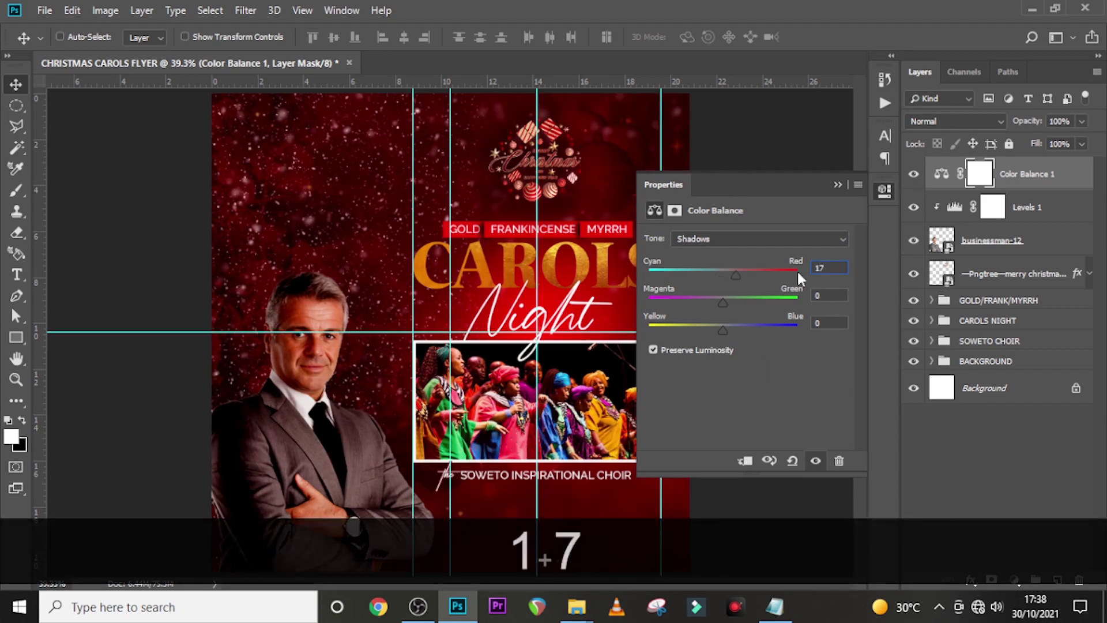
pyautogui.click(745, 460)
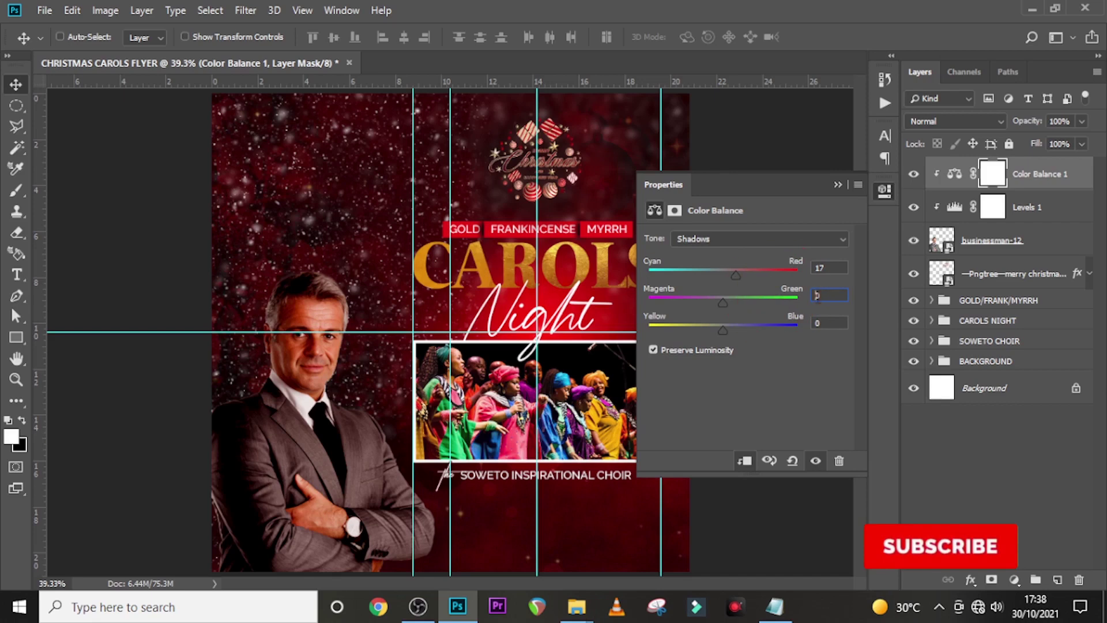
pyautogui.moveTo(832, 297); pyautogui.dragTo(789, 297)
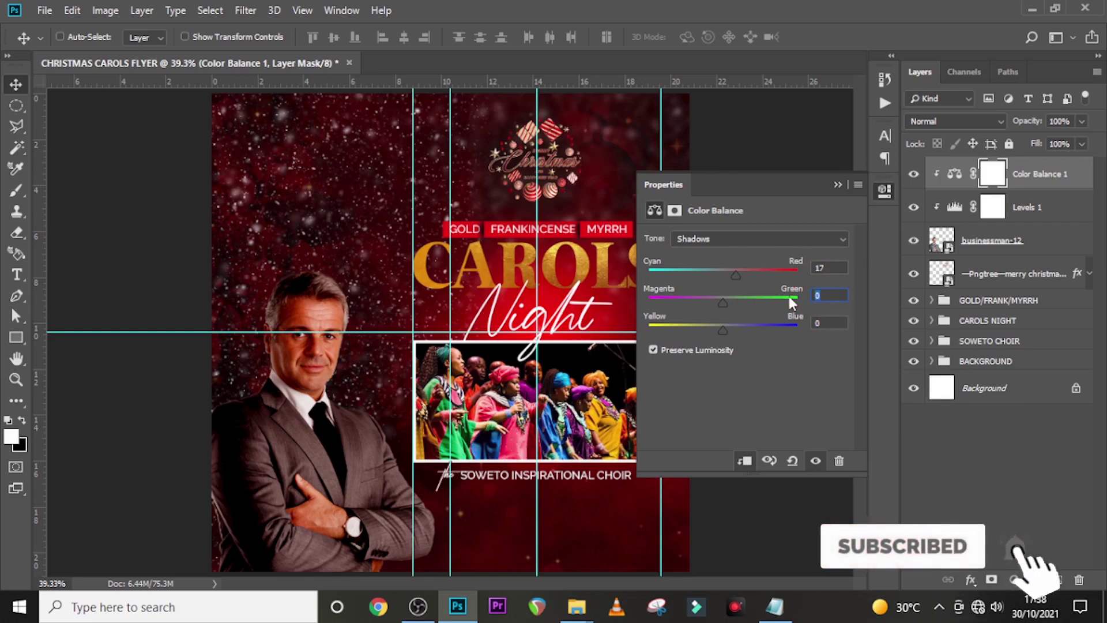
pyautogui.write('-9')
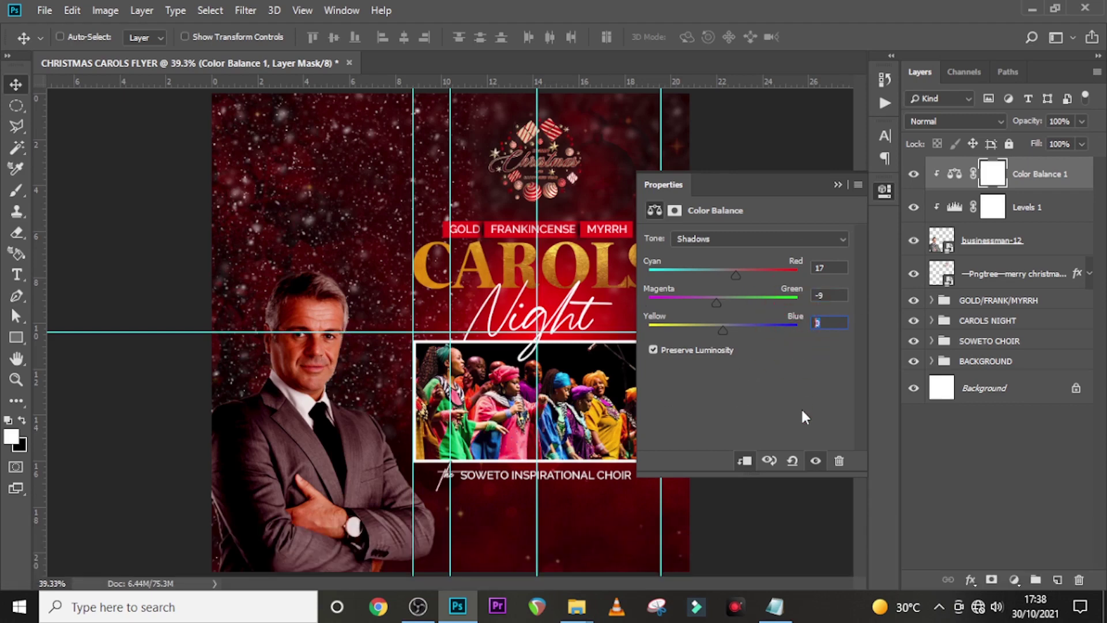
pyautogui.write('-5')
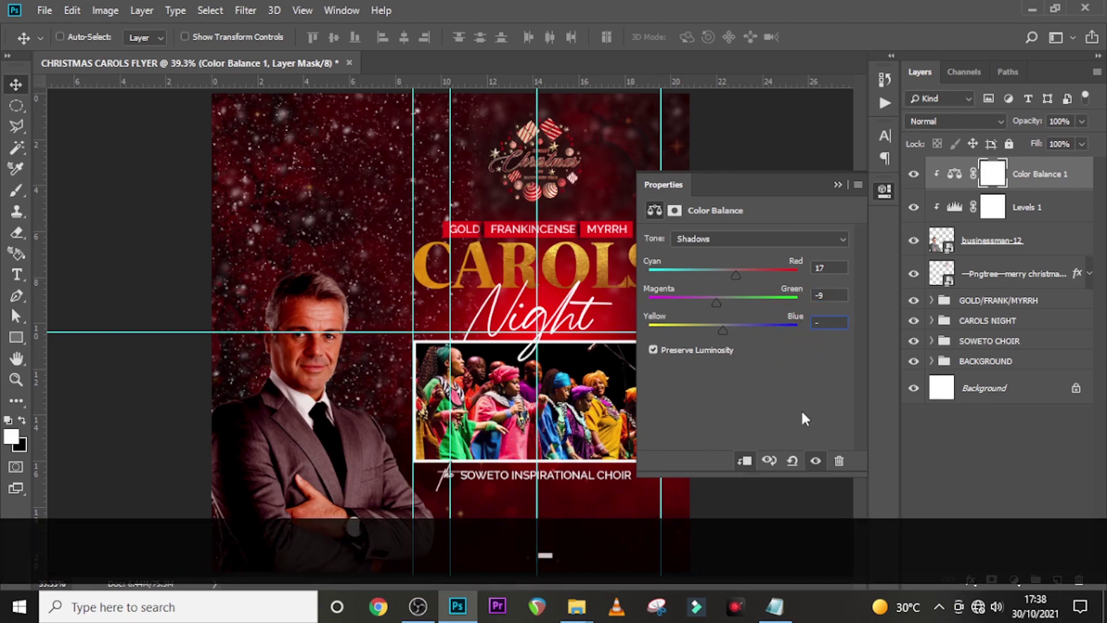
pyautogui.click(837, 182)
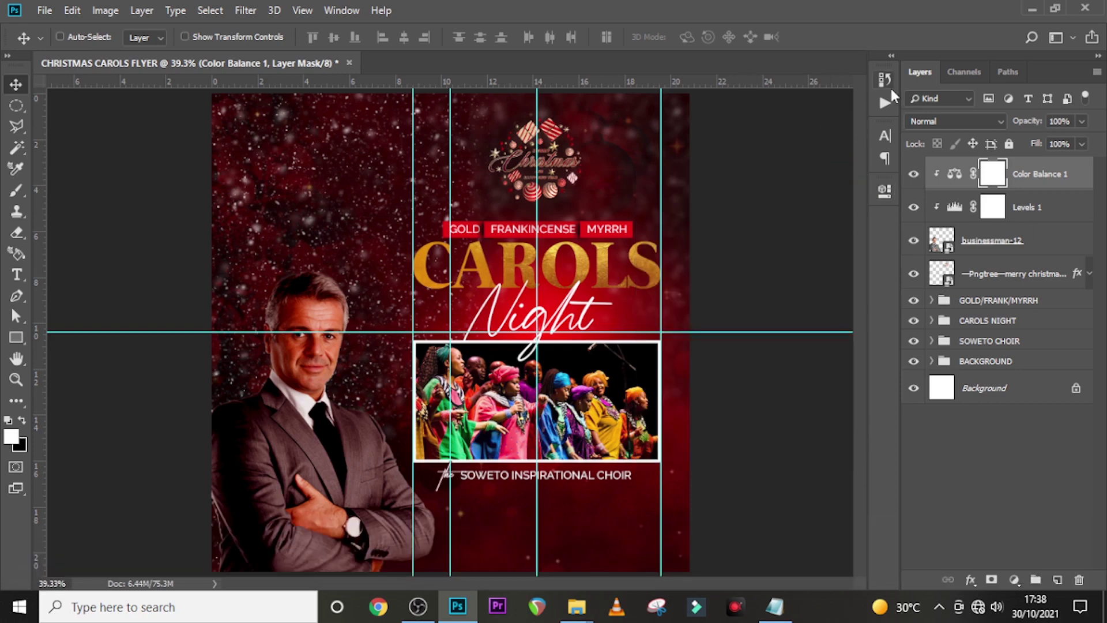
# Group the Color Balance, Levels and businessman layers and name the group IMAGE.
pyautogui.click(1053, 188)
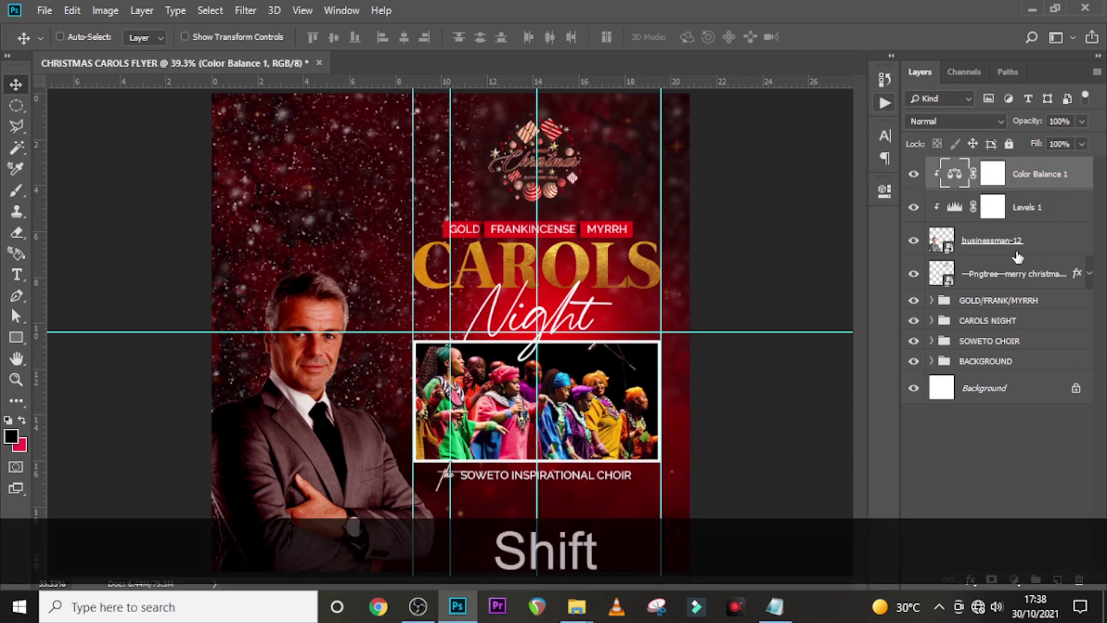
pyautogui.keyDown('shift'); pyautogui.click(1006, 241); pyautogui.keyUp('shift')
pyautogui.press('ctrl')
pyautogui.hotkey('ctrl', 'g')
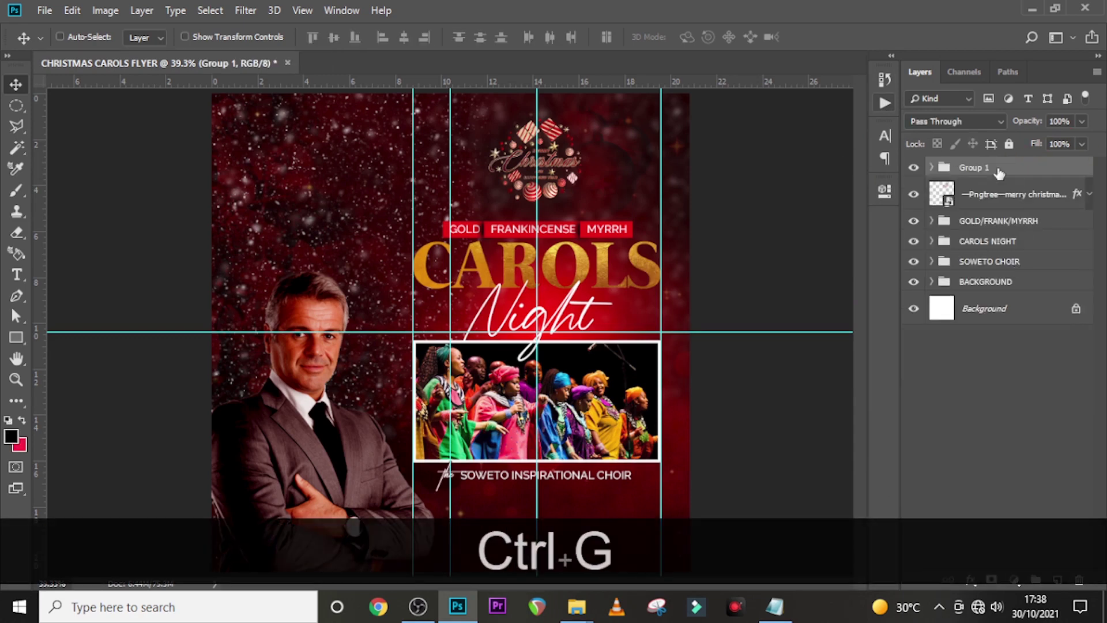
pyautogui.doubleClick(974, 168)
pyautogui.write('IMAGE')
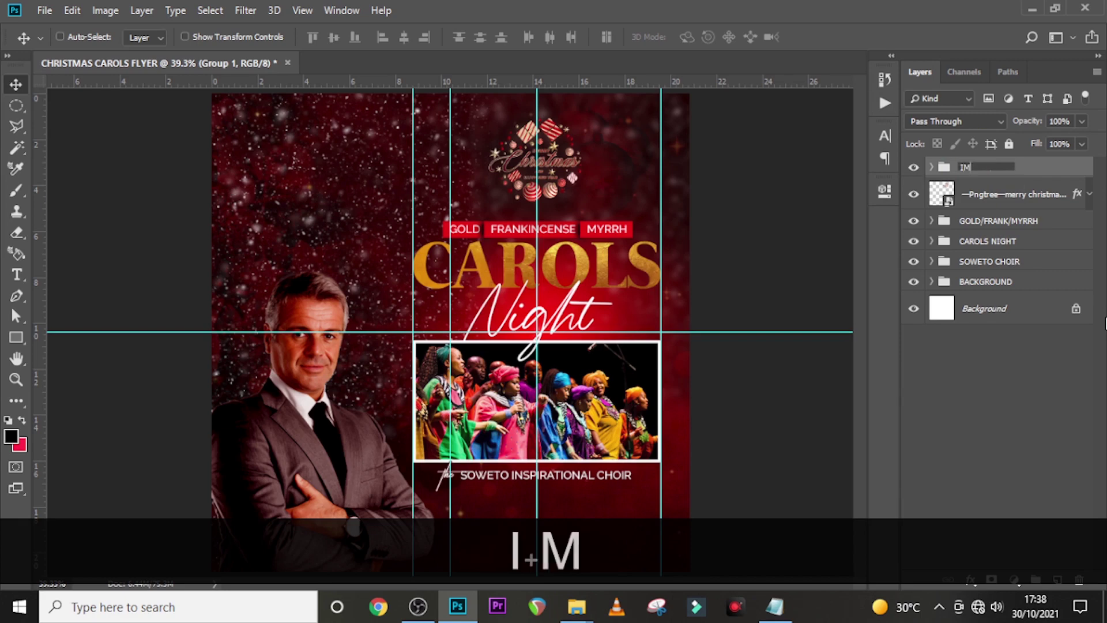
pyautogui.press('Return')
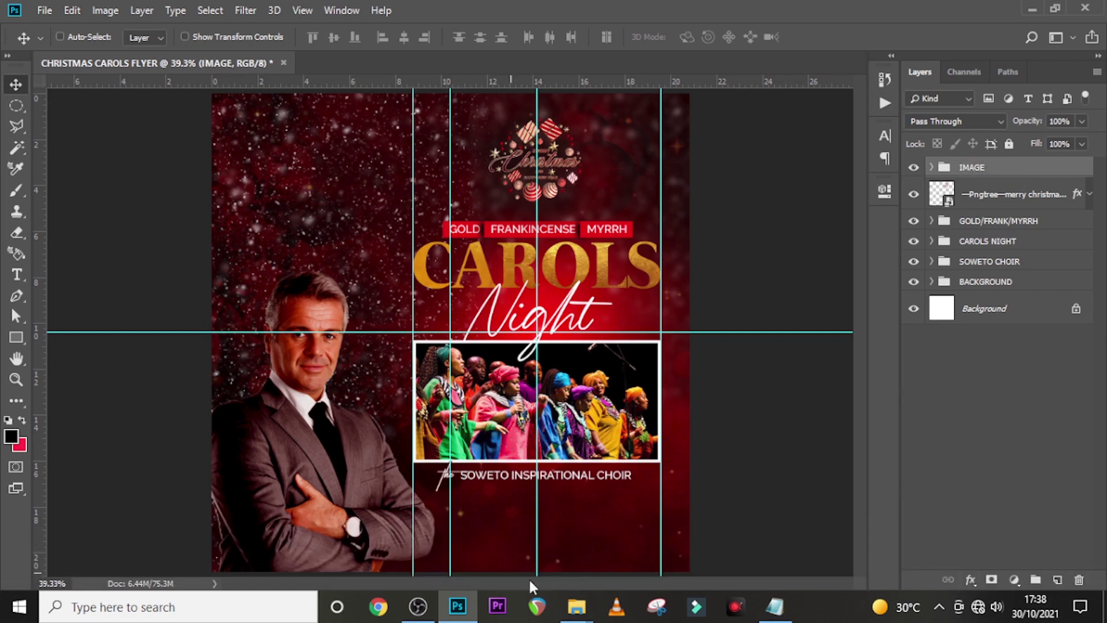
# Add a text layer below the choir caption containing "24", copied from the notes in Notepad.
pyautogui.press('t')
pyautogui.click(552, 532)
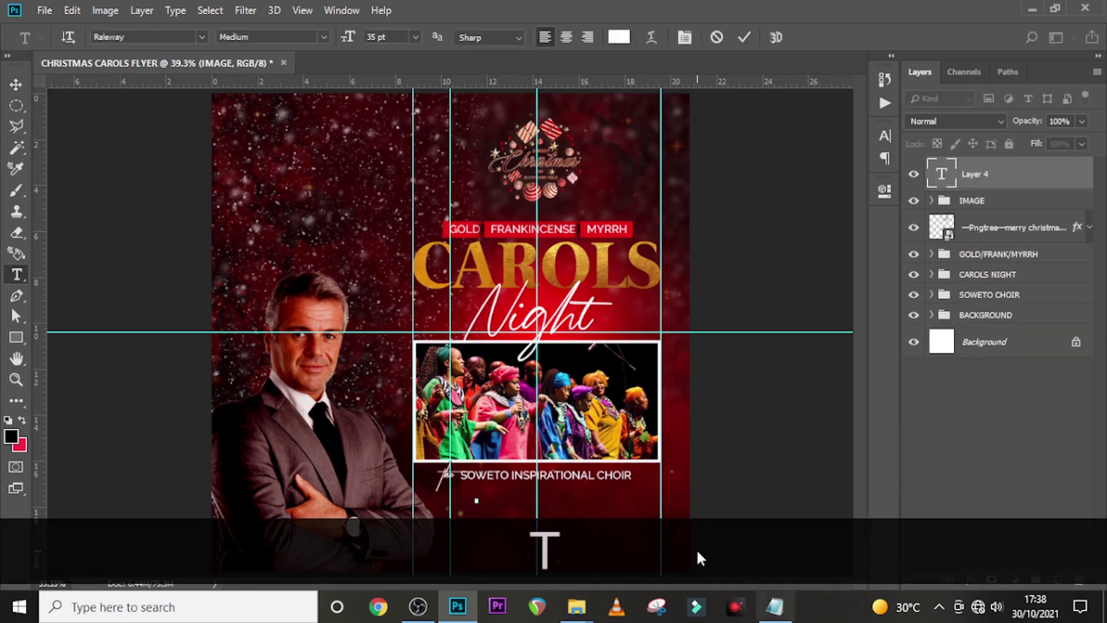
pyautogui.hotkey('ctrl', '=')
pyautogui.scroll(-5, 604, 288)
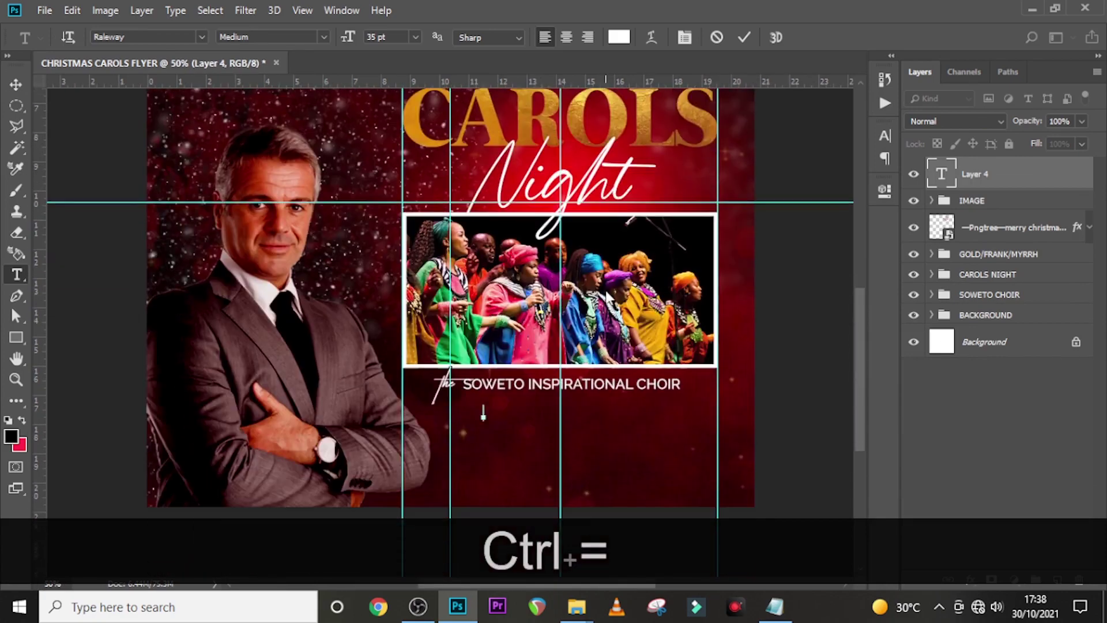
pyautogui.click(775, 606)
pyautogui.doubleClick(663, 329)
pyautogui.hotkey('ctrl', 'c')
pyautogui.click(649, 98)
pyautogui.hotkey('ctrl', 'v')
# Format the "24" text in Steelfish Regular at 130 pt with -30 tracking, and move it beneath the word "the" in the choir caption.
pyautogui.click(885, 136)
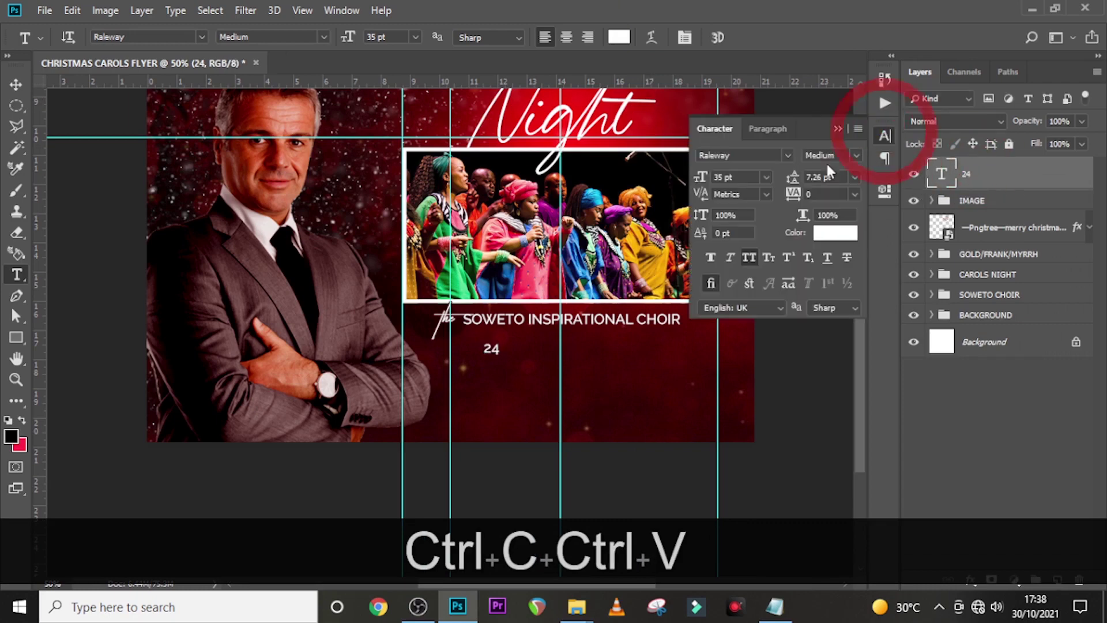
pyautogui.click(788, 155)
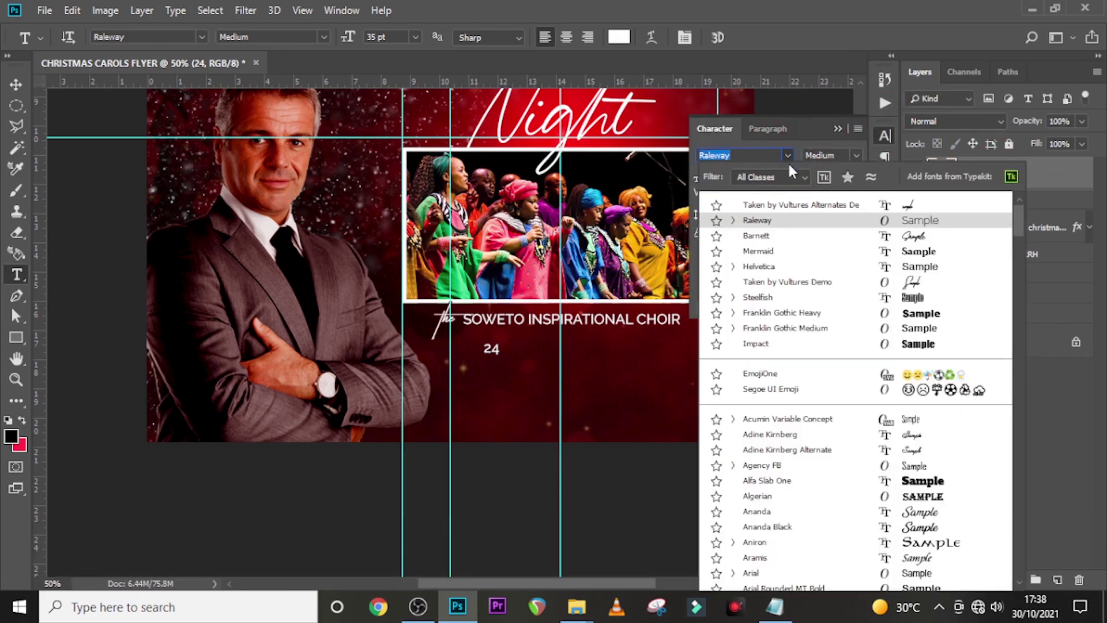
pyautogui.click(752, 297)
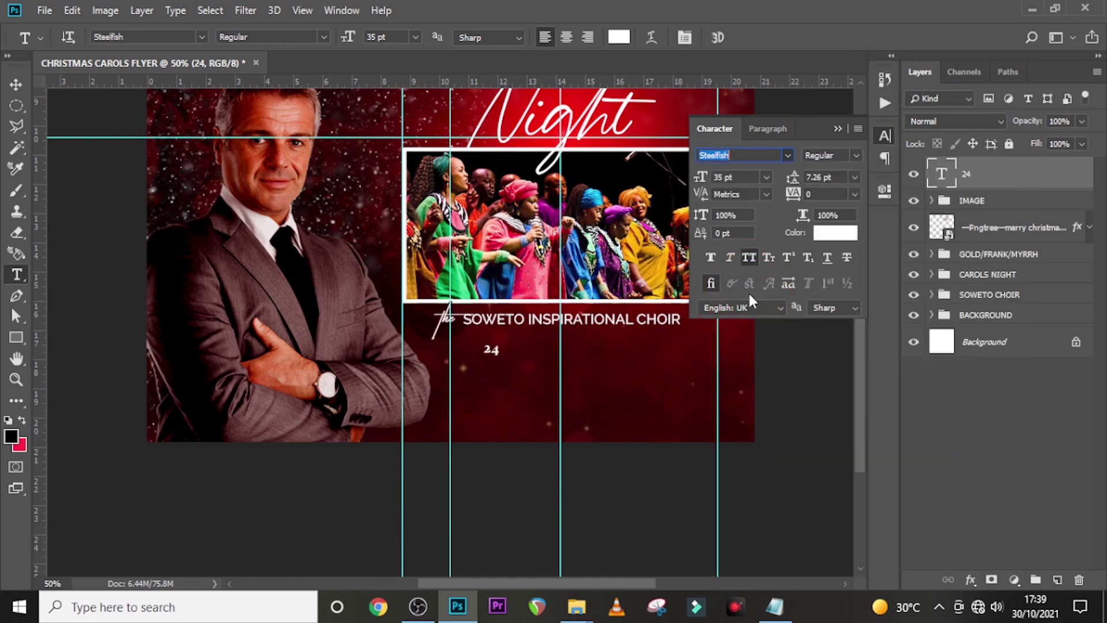
pyautogui.click(728, 177)
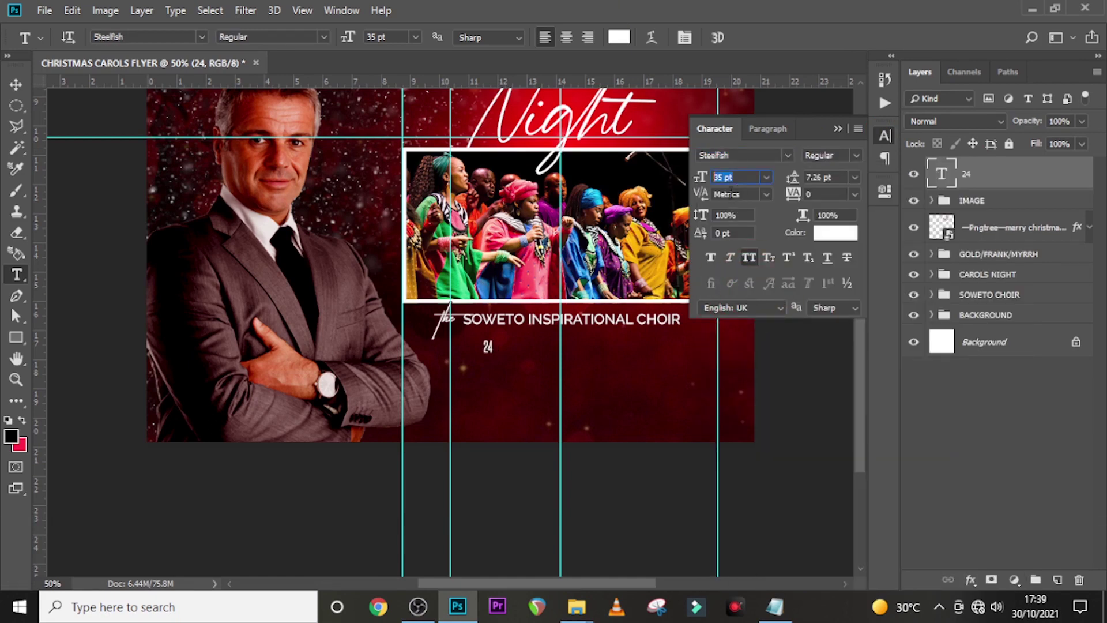
pyautogui.write('130')
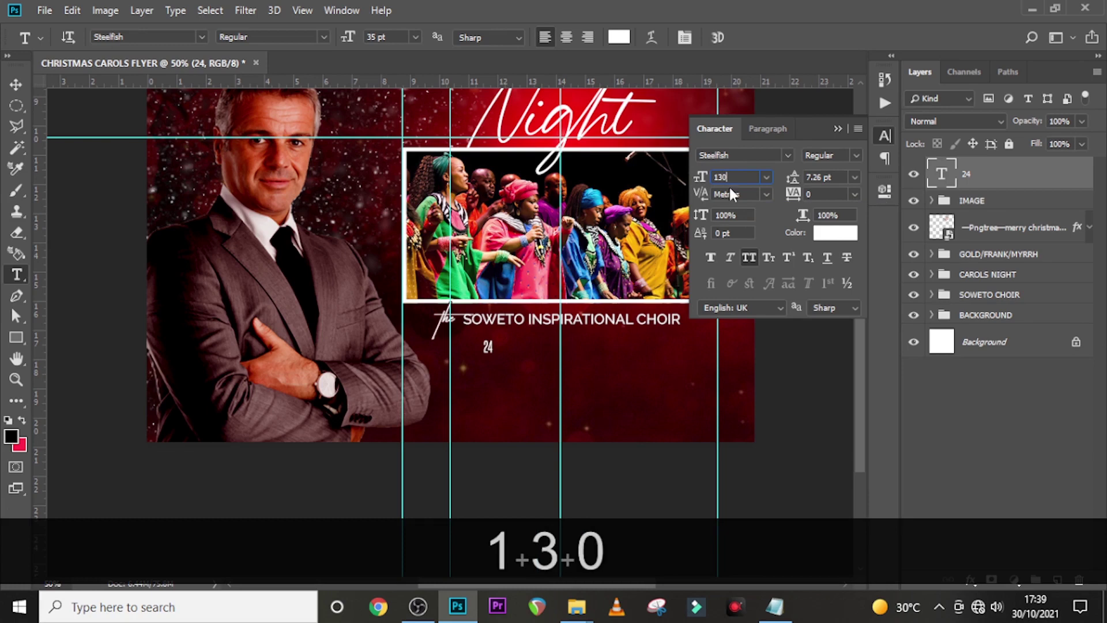
pyautogui.press('Return')
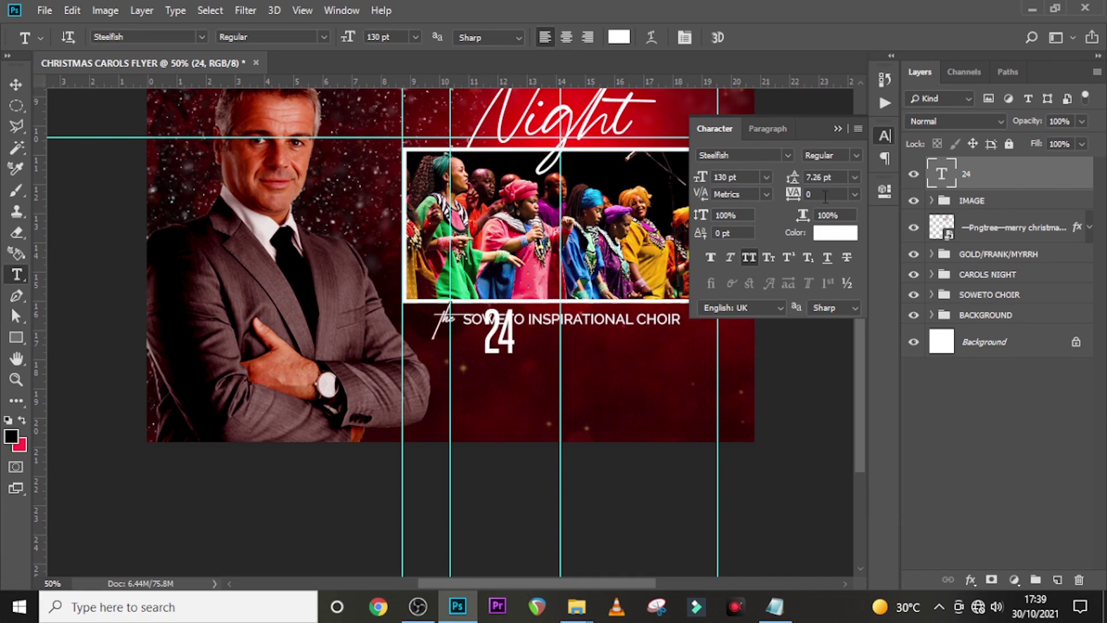
pyautogui.write('-30')
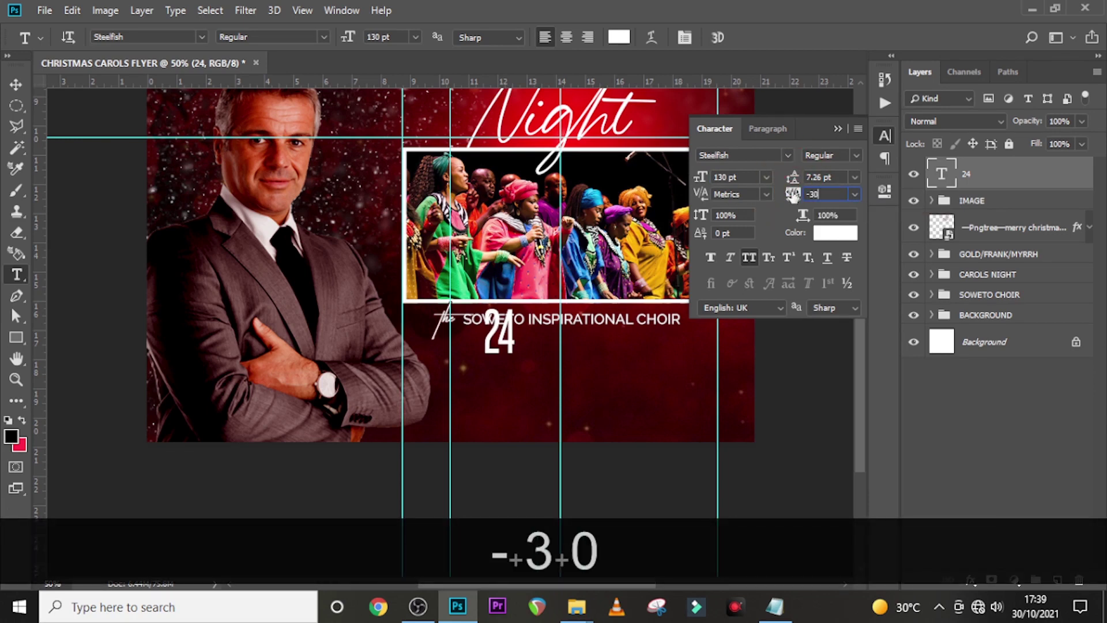
pyautogui.press('Return')
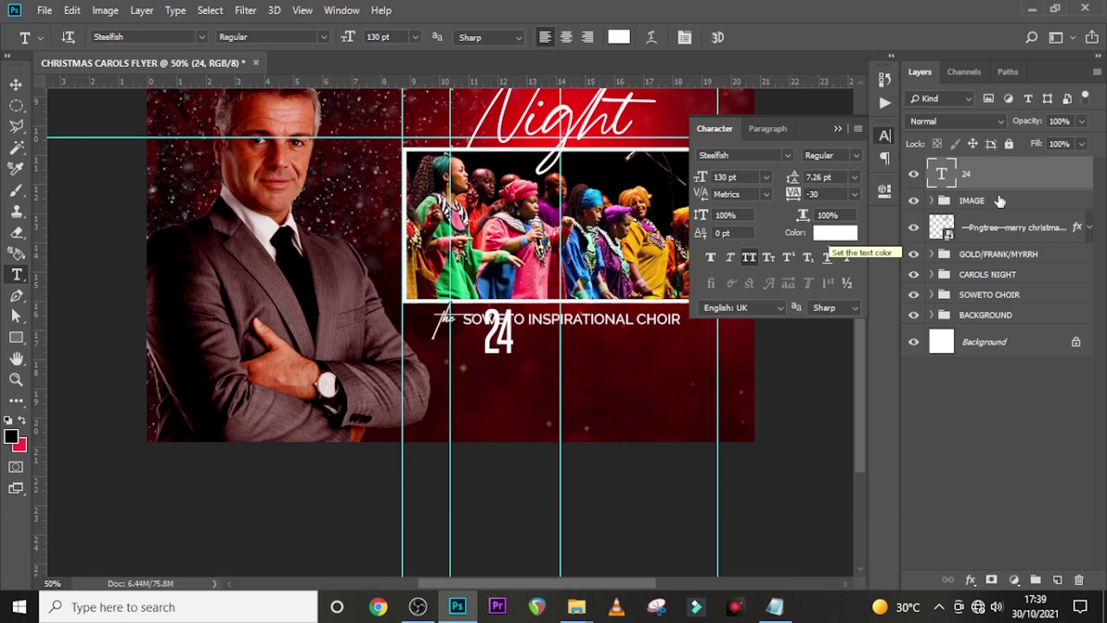
pyautogui.press('v')
pyautogui.moveTo(503, 343); pyautogui.dragTo(453, 373)
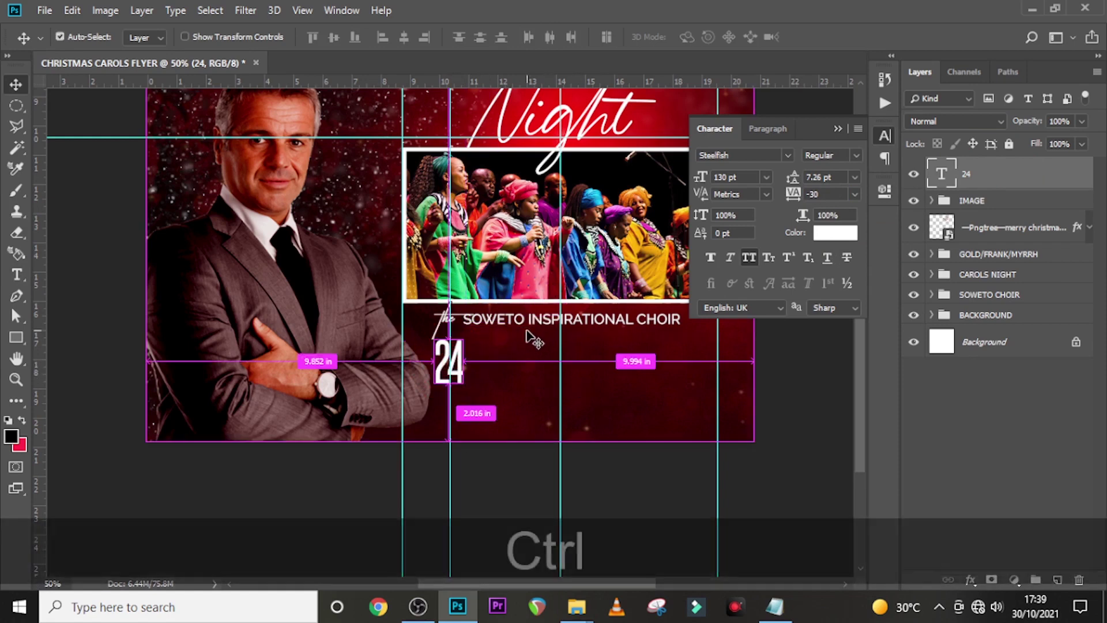
# Duplicate the "24" text layer and place the copy directly to the right of the original at the same height.
pyautogui.hotkey('ctrl', 'j')
pyautogui.hotkey('shift', 'Right')
pyautogui.hotkey('shift', 'Right')
pyautogui.hotkey('shift', 'Right')
pyautogui.hotkey('shift', 'Right')
pyautogui.hotkey('shift', 'Right')
pyautogui.hotkey('shift', 'Right')
pyautogui.hotkey('shift', 'Right')
pyautogui.hotkey('shift', 'Right')
pyautogui.hotkey('shift', 'Right')
pyautogui.hotkey('shift', 'Right')
pyautogui.hotkey('shift', 'Right')
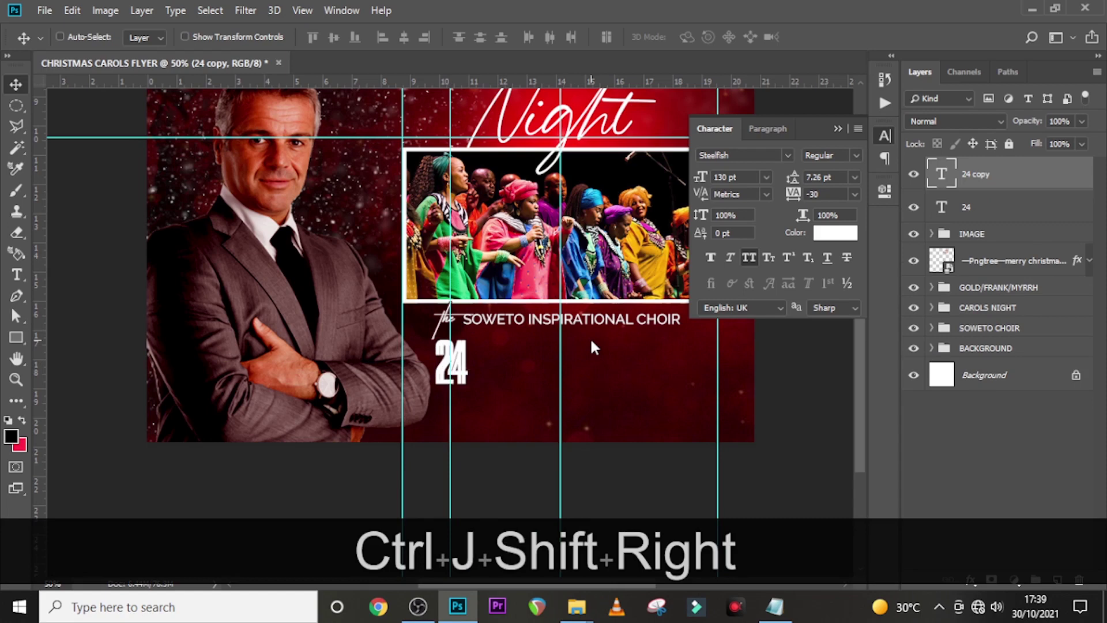
pyautogui.press('Down')
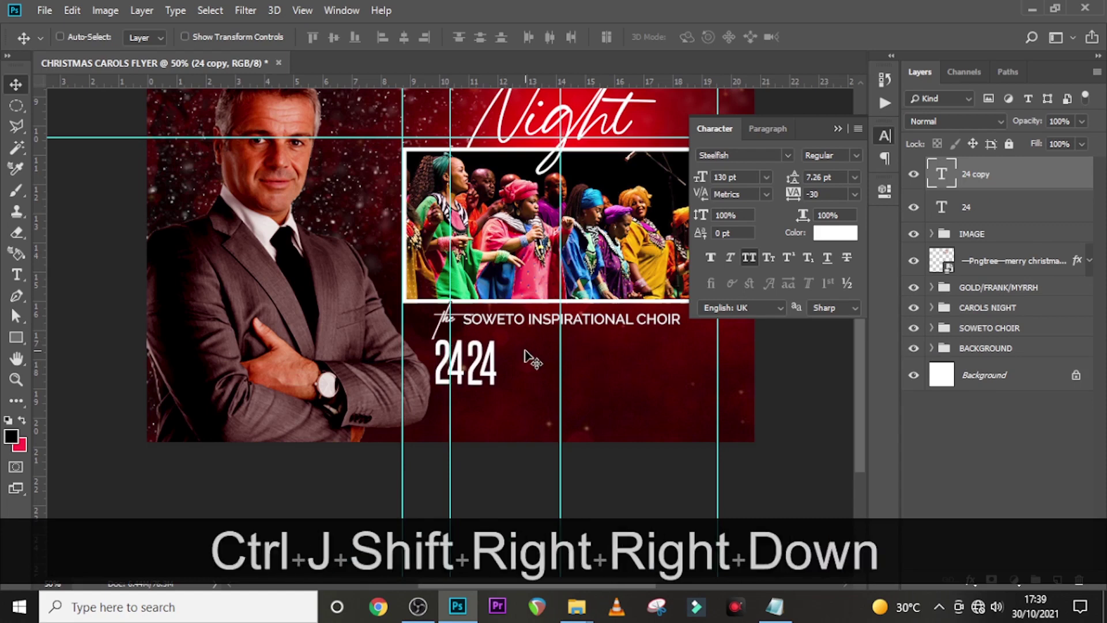
pyautogui.press('Up')
pyautogui.press('Down')
pyautogui.press('Up')
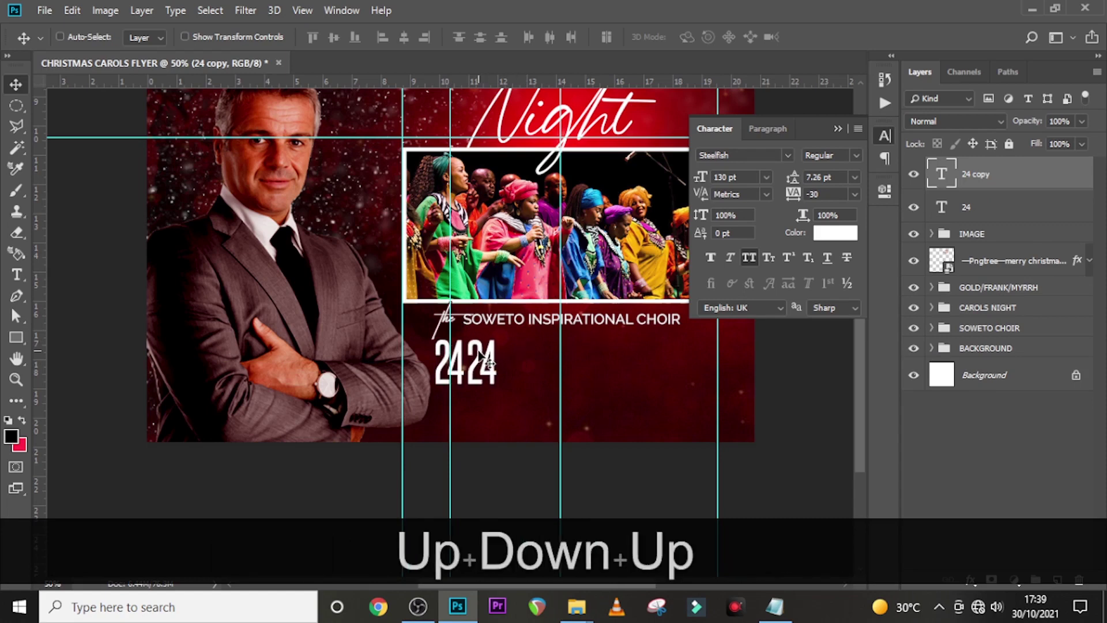
pyautogui.press('Left')
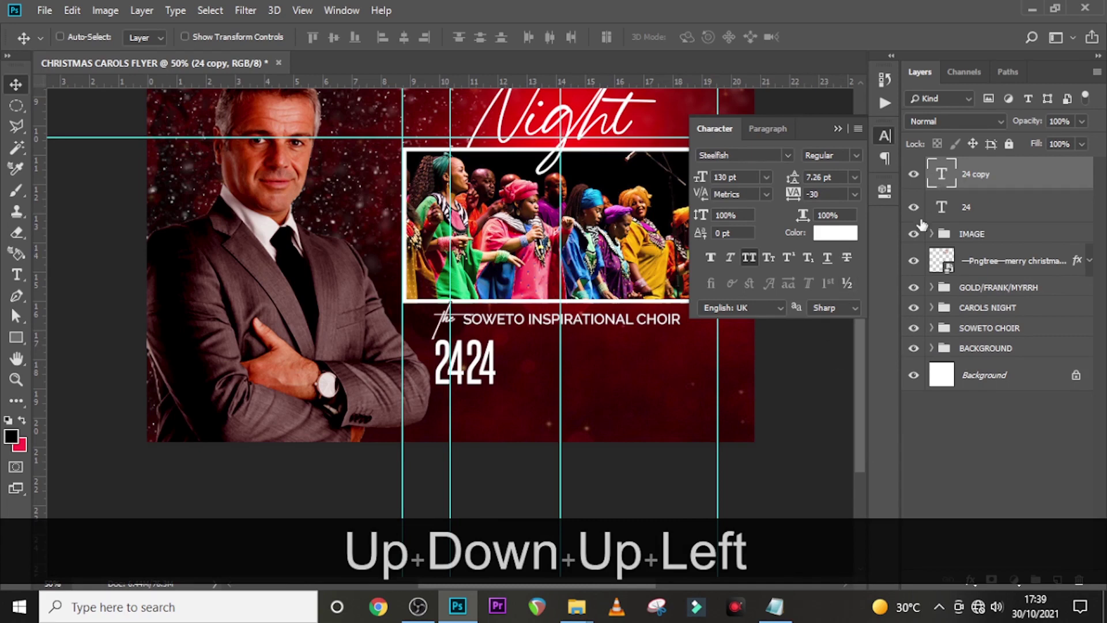
# Replace the text of the duplicated "24" layer with "DECEMBER", copied from the notes in Notepad.
pyautogui.click(774, 607)
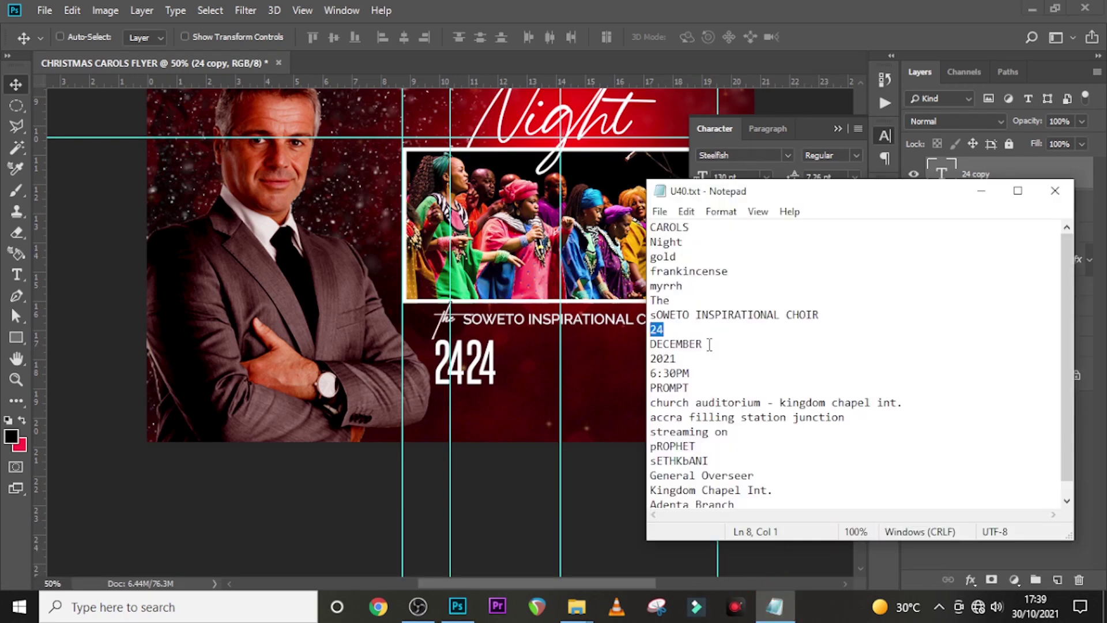
pyautogui.moveTo(709, 345); pyautogui.dragTo(621, 344)
pyautogui.hotkey('ctrl', 'c')
pyautogui.click(754, 11)
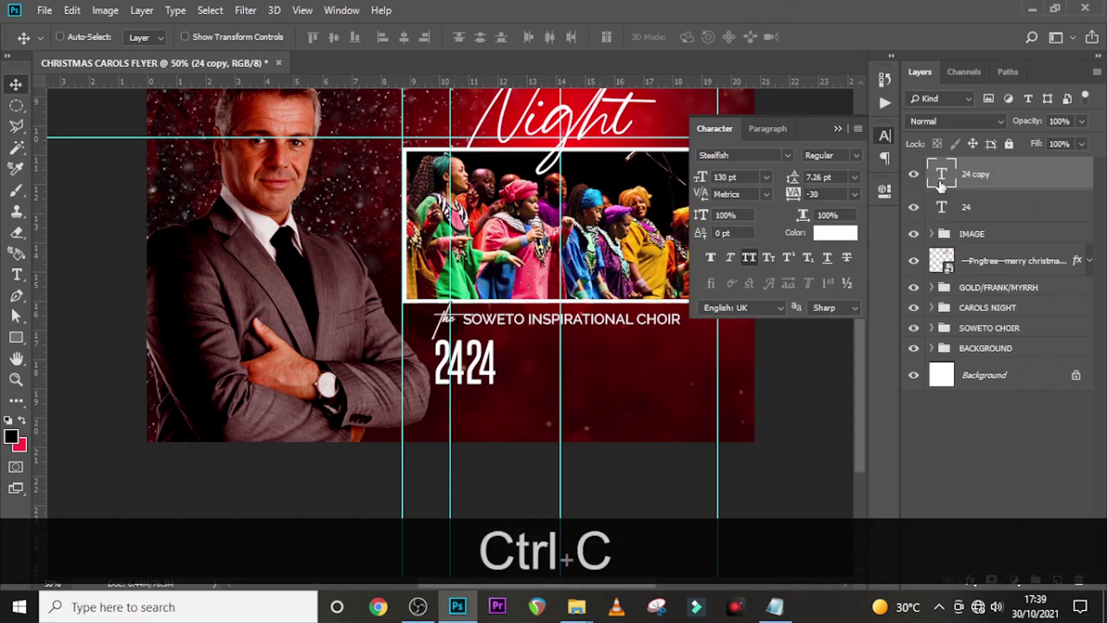
pyautogui.doubleClick(942, 181)
pyautogui.hotkey('ctrl', 'v')
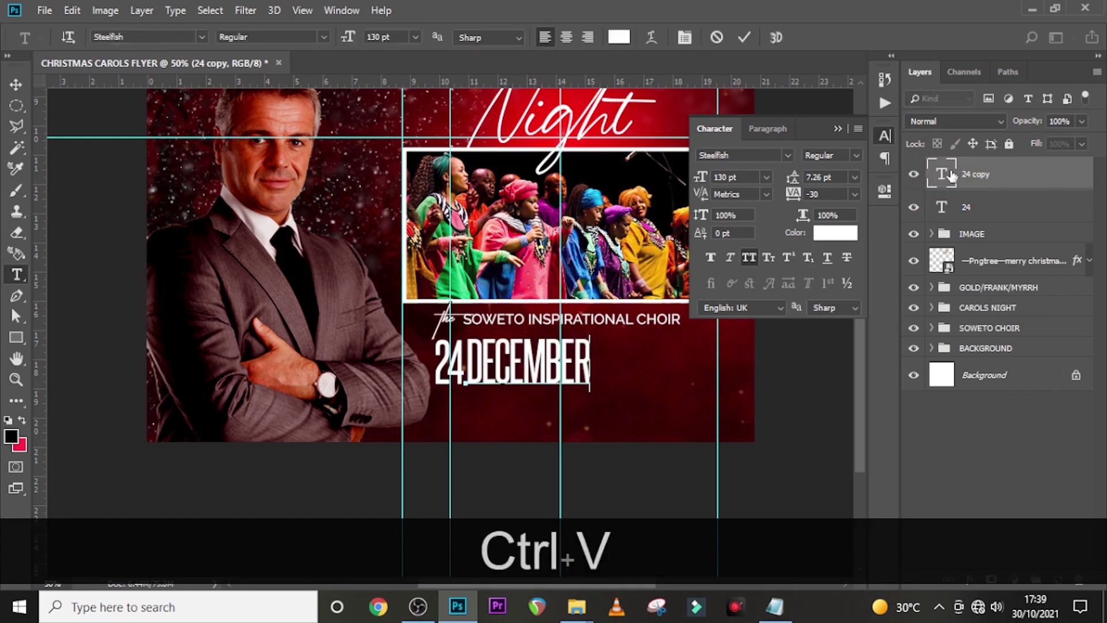
pyautogui.hotkey('ctrl', 'Return')
pyautogui.press('v')
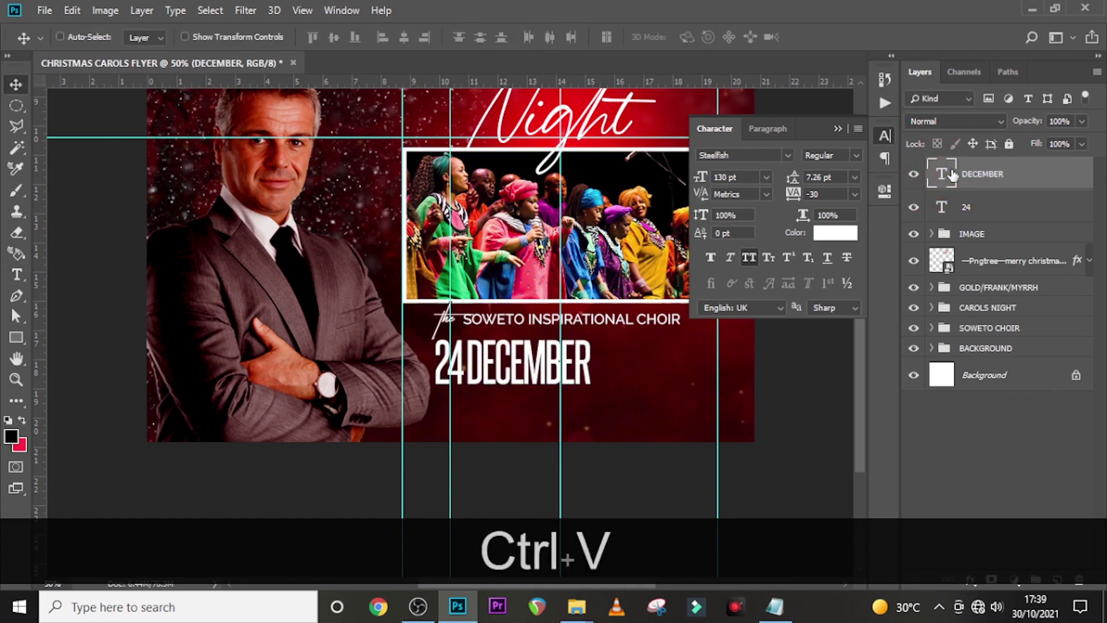
# Set the text colour of "DECEMBER" to the gold FFC62A.
pyautogui.click(835, 233)
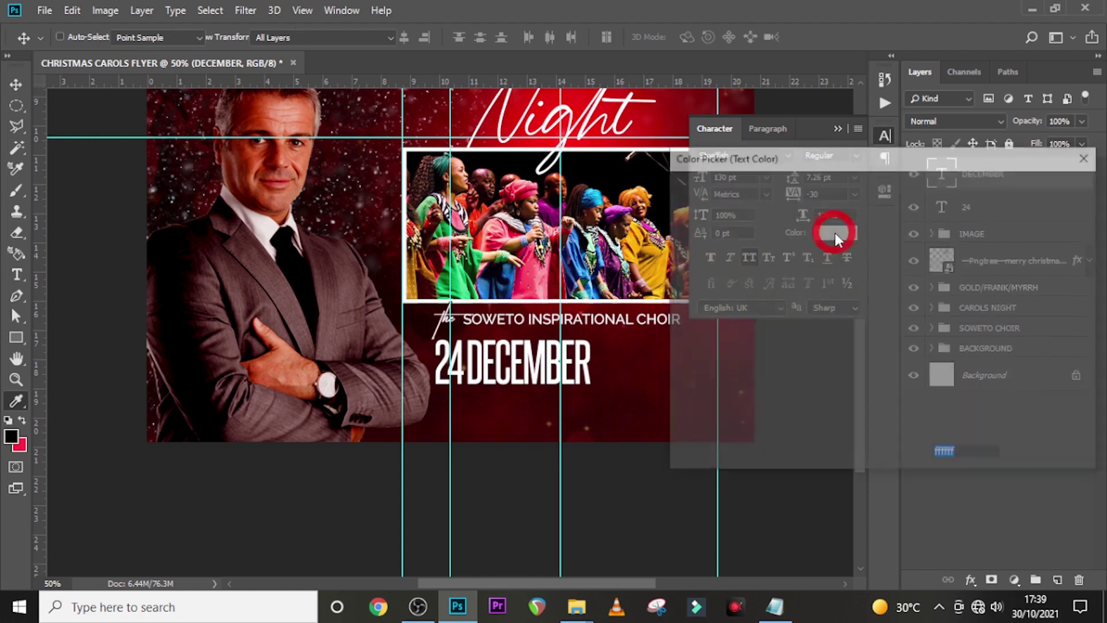
pyautogui.write('FFC')
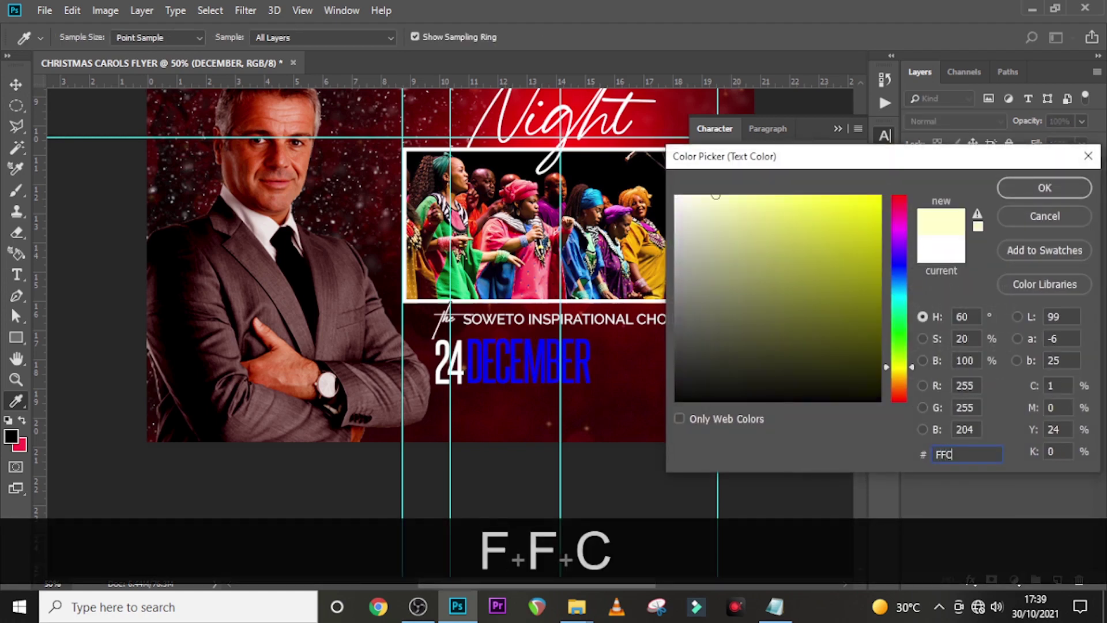
pyautogui.write('62A')
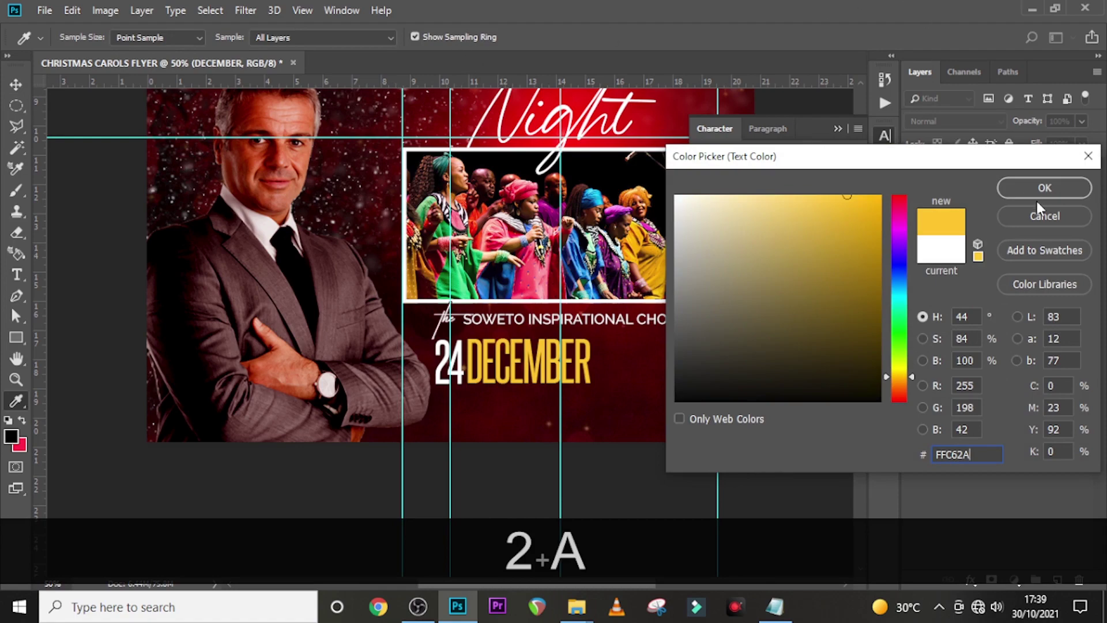
pyautogui.click(1032, 189)
# Duplicate the "24" text layer and place the copy directly after "DECEMBER" at the same height.
pyautogui.click(983, 216)
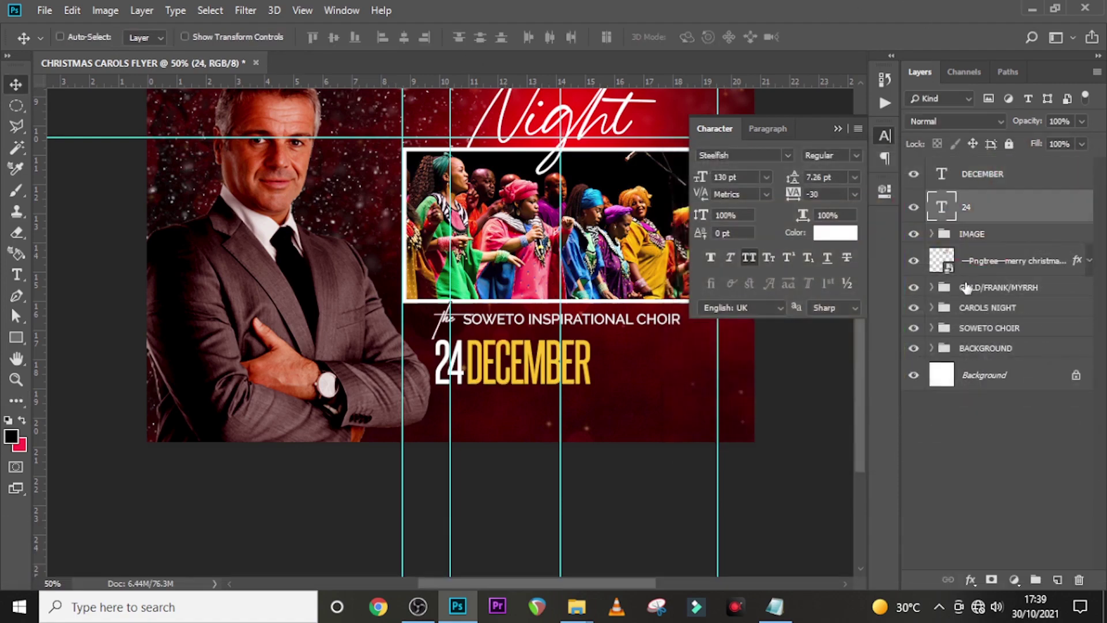
pyautogui.hotkey('ctrl', 'j')
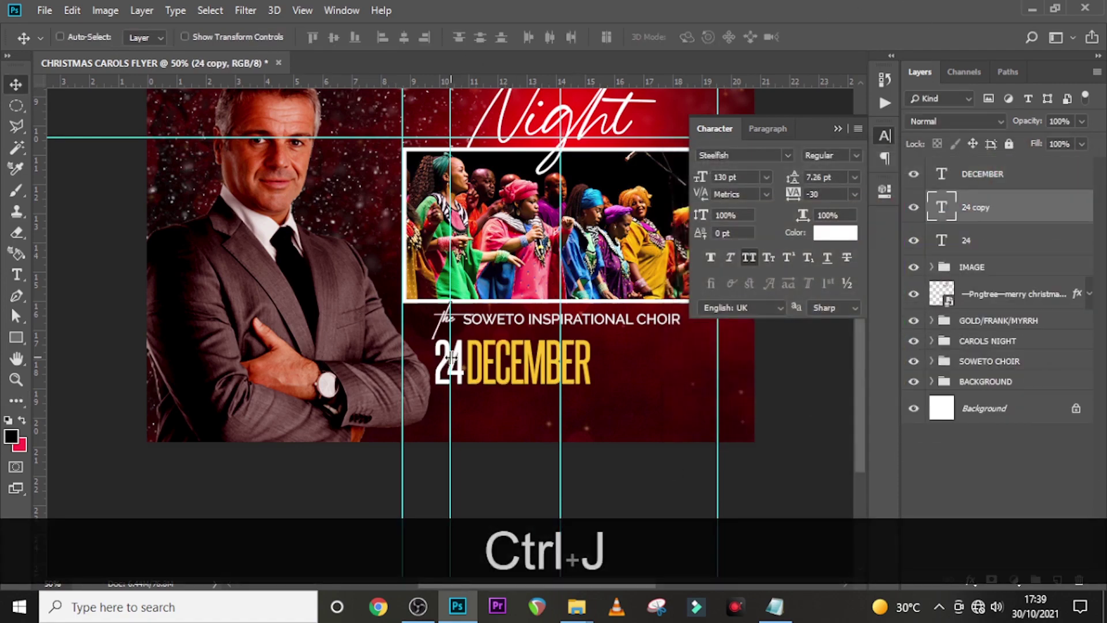
pyautogui.moveTo(452, 361); pyautogui.dragTo(621, 389)
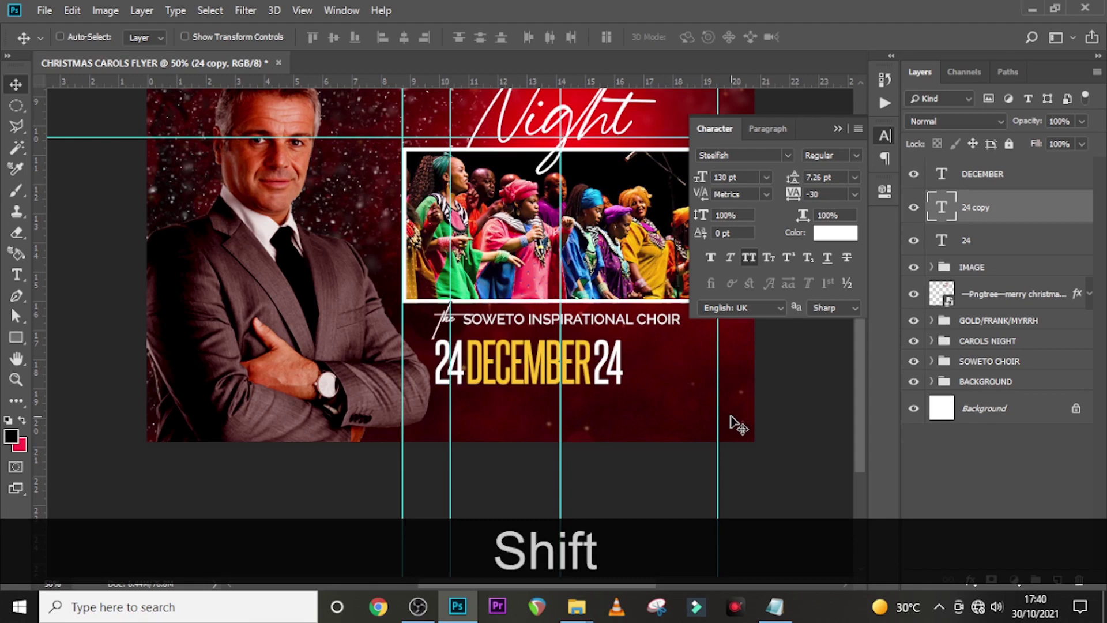
pyautogui.press('Right')
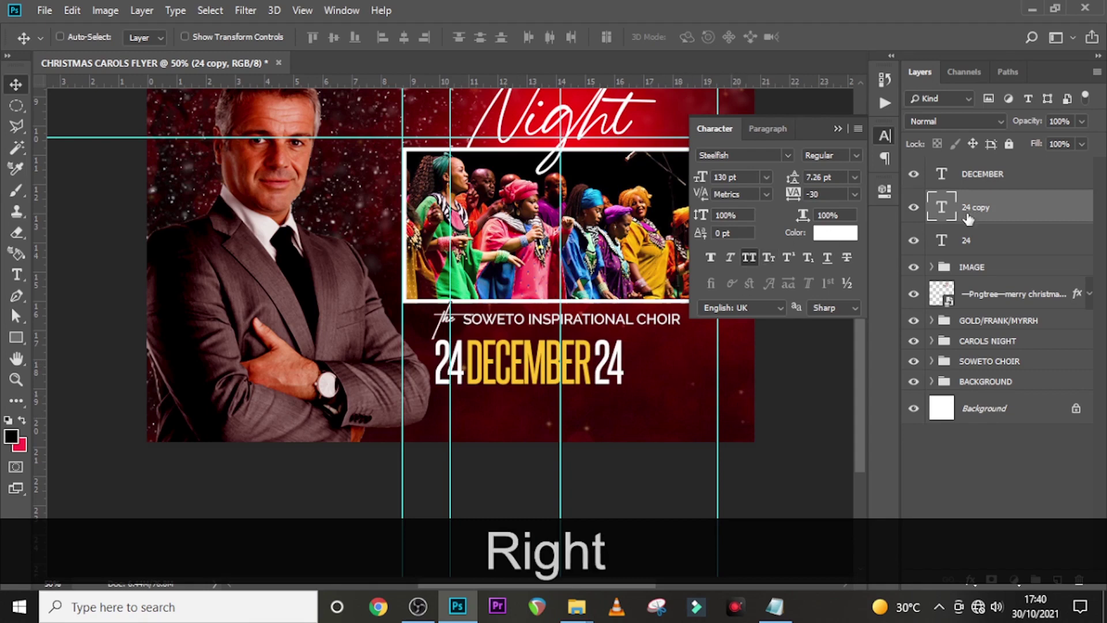
# Change the text of the "24" copy after "DECEMBER" to "2021".
pyautogui.doubleClick(943, 209)
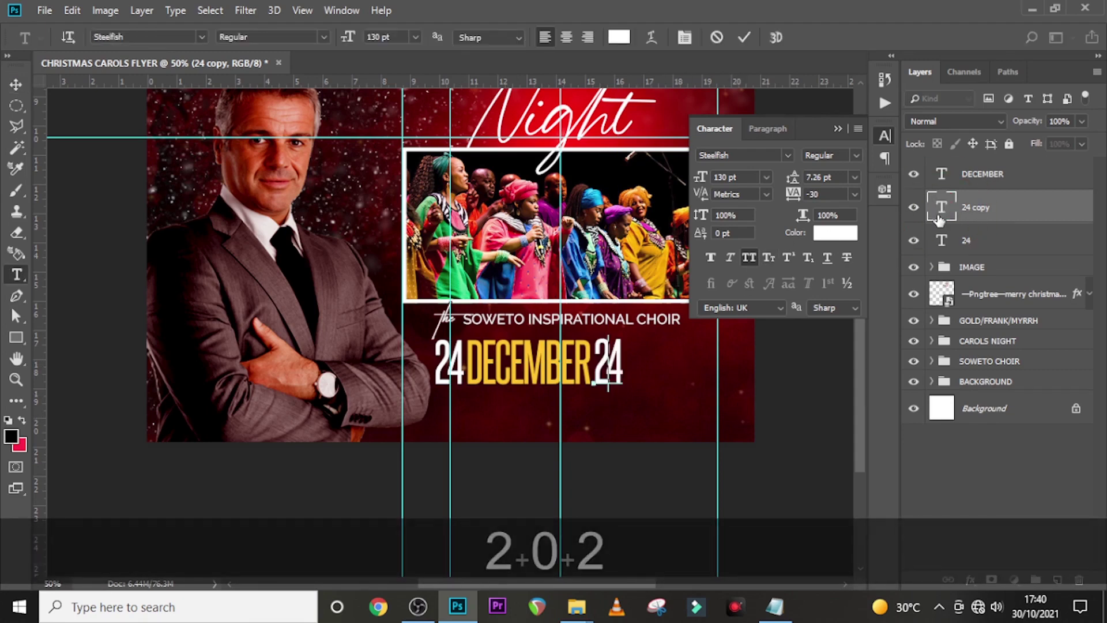
pyautogui.write('2021')
pyautogui.click(934, 211)
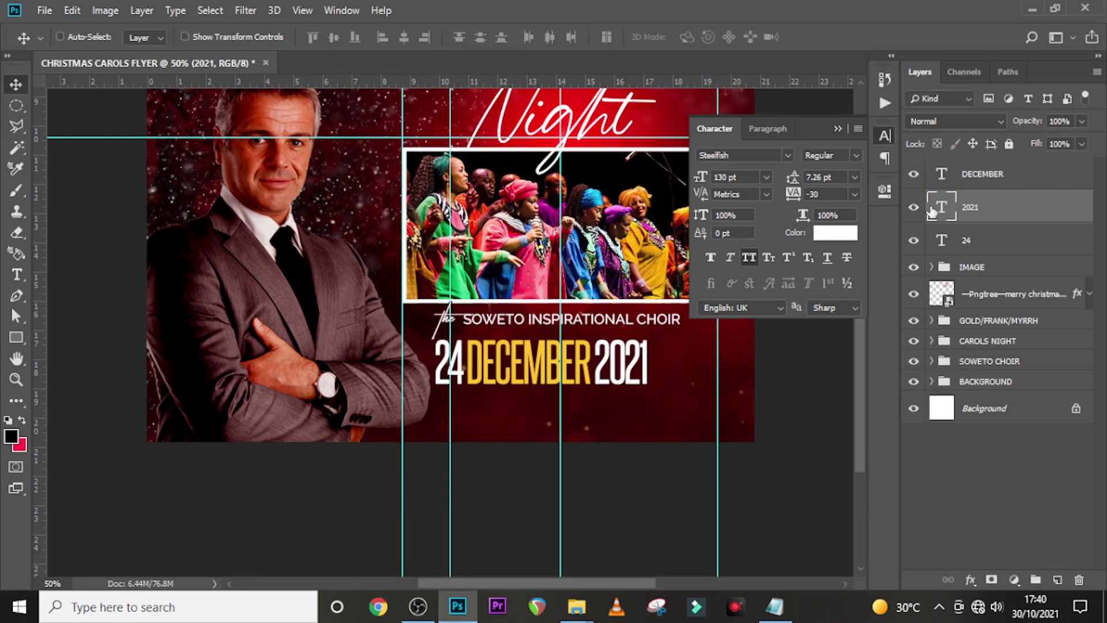
pyautogui.click(835, 127)
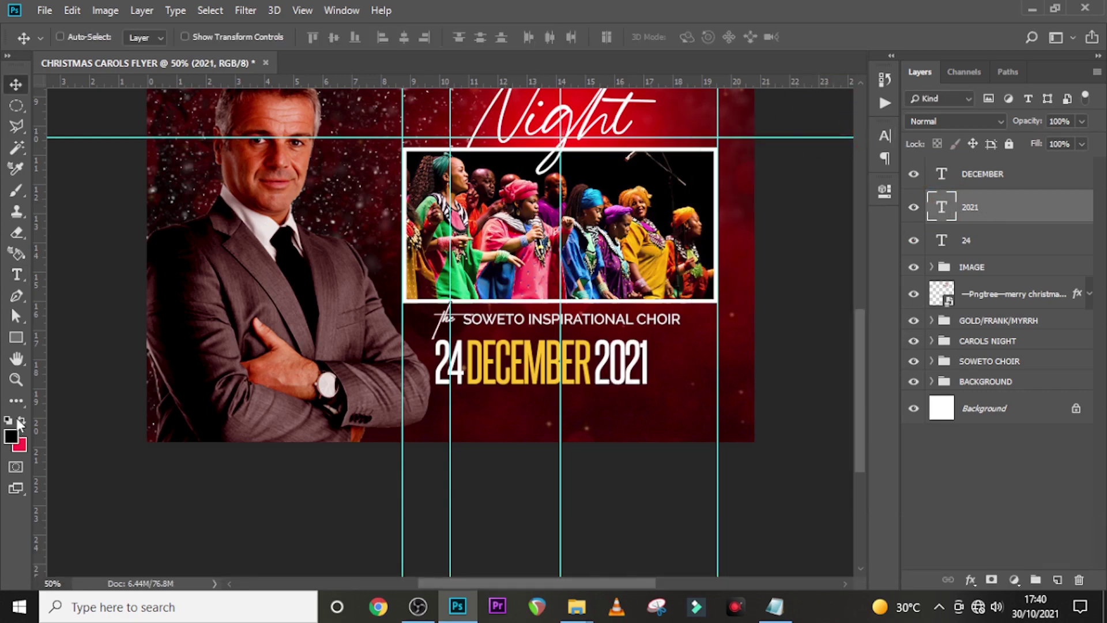
# Draw a white rectangle about 166 by 104 px directly after "2021" and move its layer above the DECEMBER layer.
pyautogui.click(16, 337)
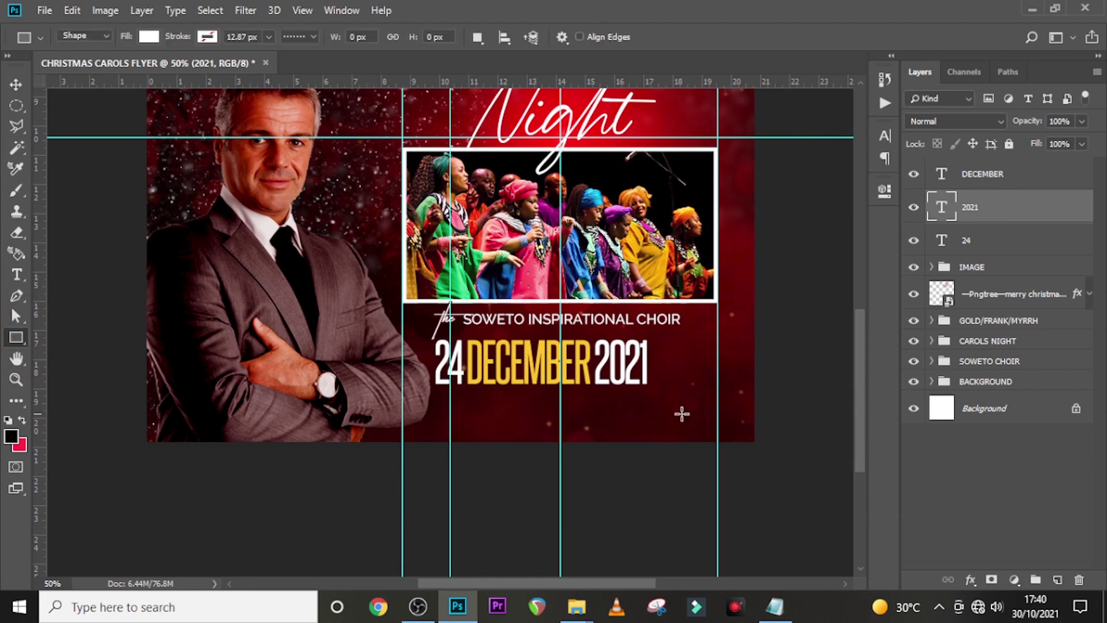
pyautogui.moveTo(651, 341); pyautogui.dragTo(719, 380)
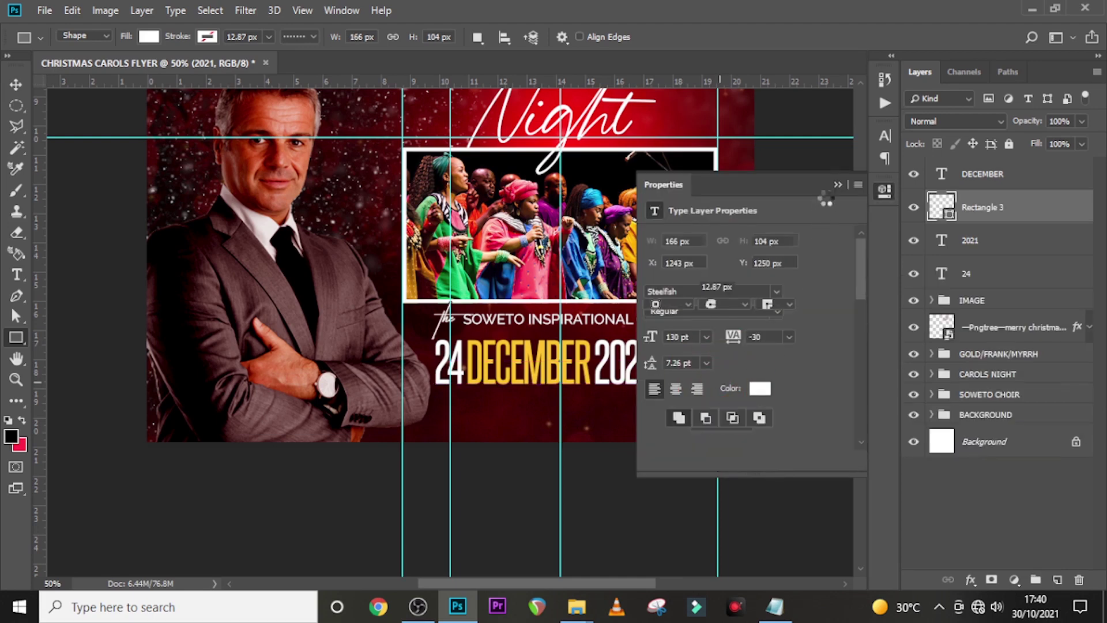
pyautogui.click(837, 184)
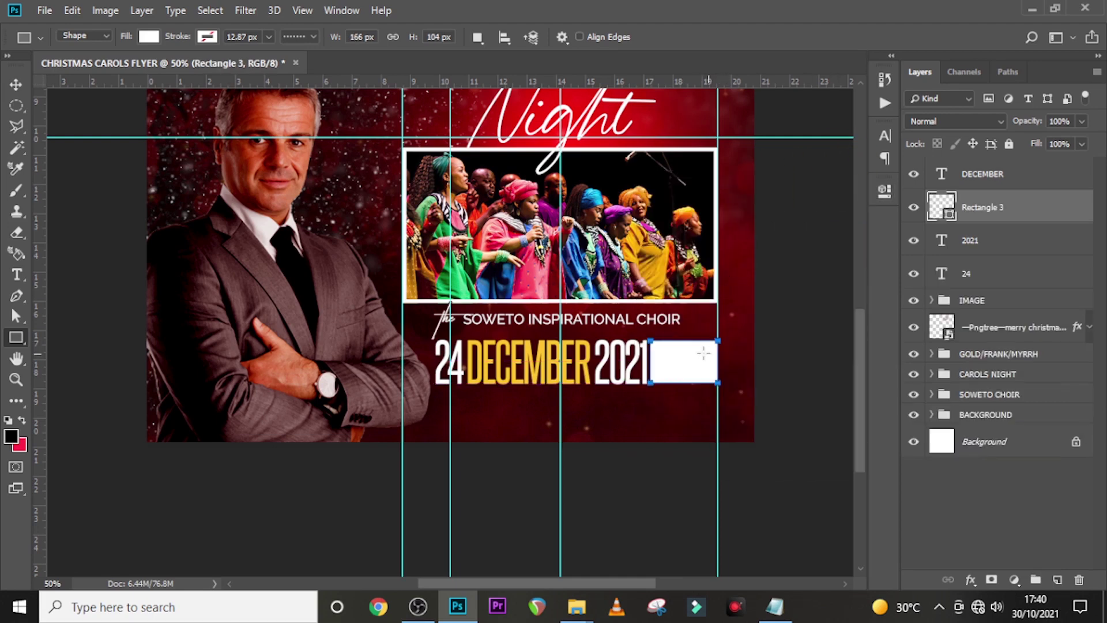
pyautogui.moveTo(983, 212); pyautogui.dragTo(982, 168)
# Add a text layer below the date line containing "6:30PM PROMPT" on two lines, copied from the notes in Notepad.
pyautogui.press('t')
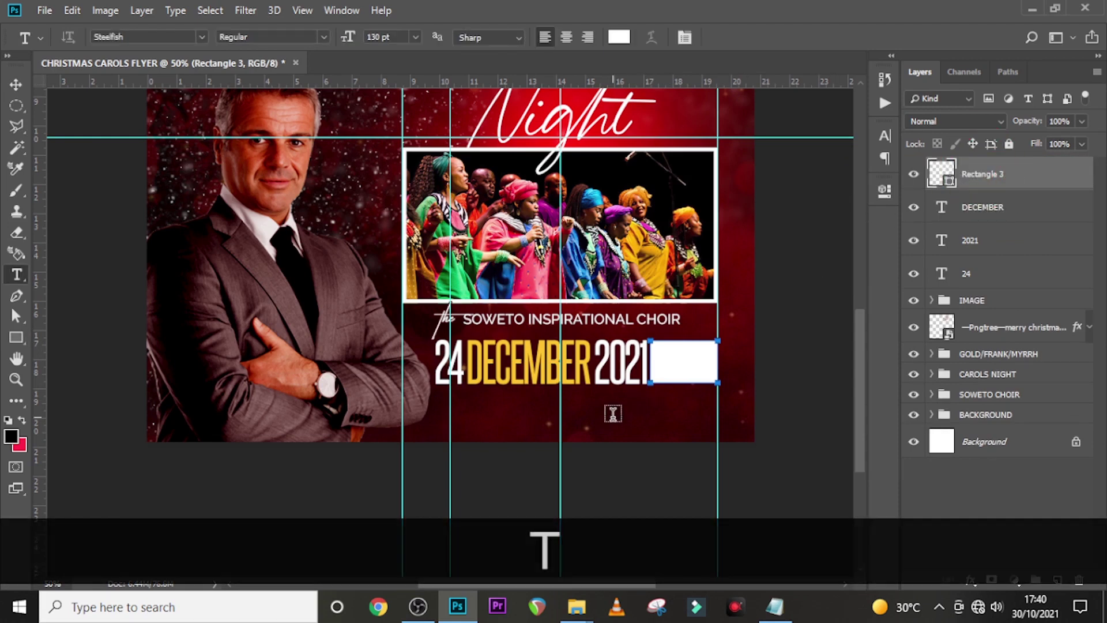
pyautogui.click(611, 421)
pyautogui.click(775, 606)
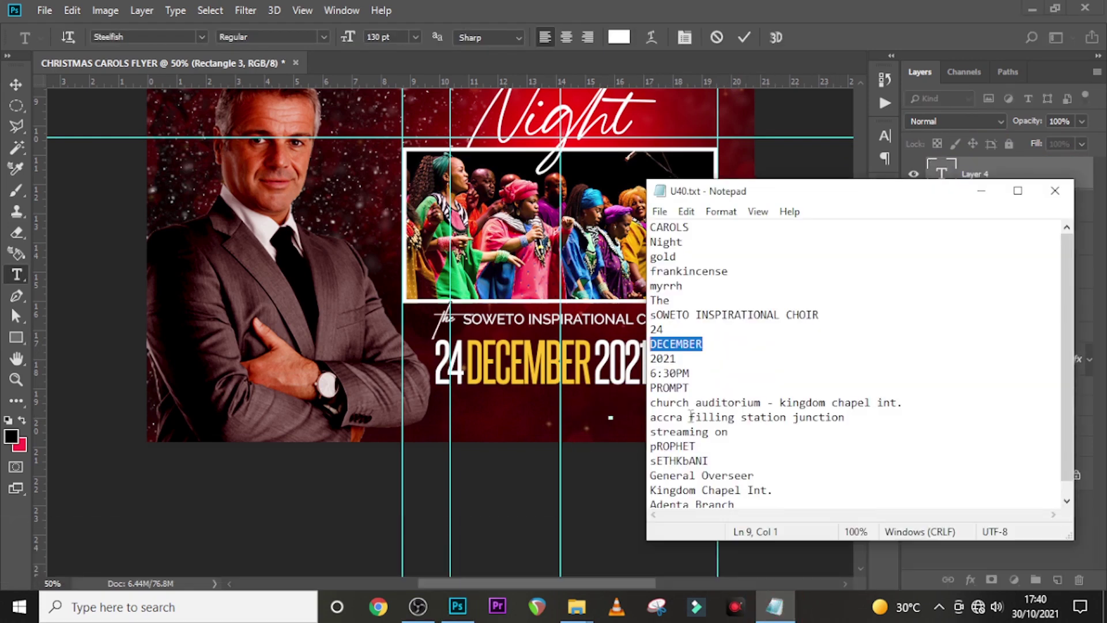
pyautogui.moveTo(701, 376); pyautogui.dragTo(650, 359)
pyautogui.click(692, 388)
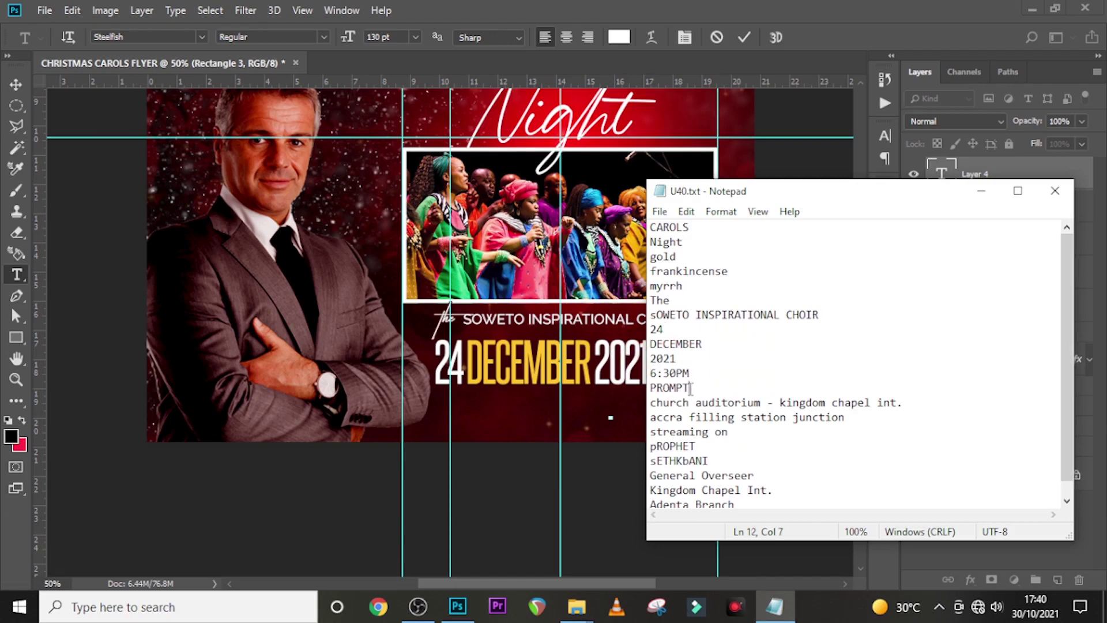
pyautogui.moveTo(692, 388); pyautogui.dragTo(650, 373)
pyautogui.hotkey('ctrl', 'c')
pyautogui.click(947, 167)
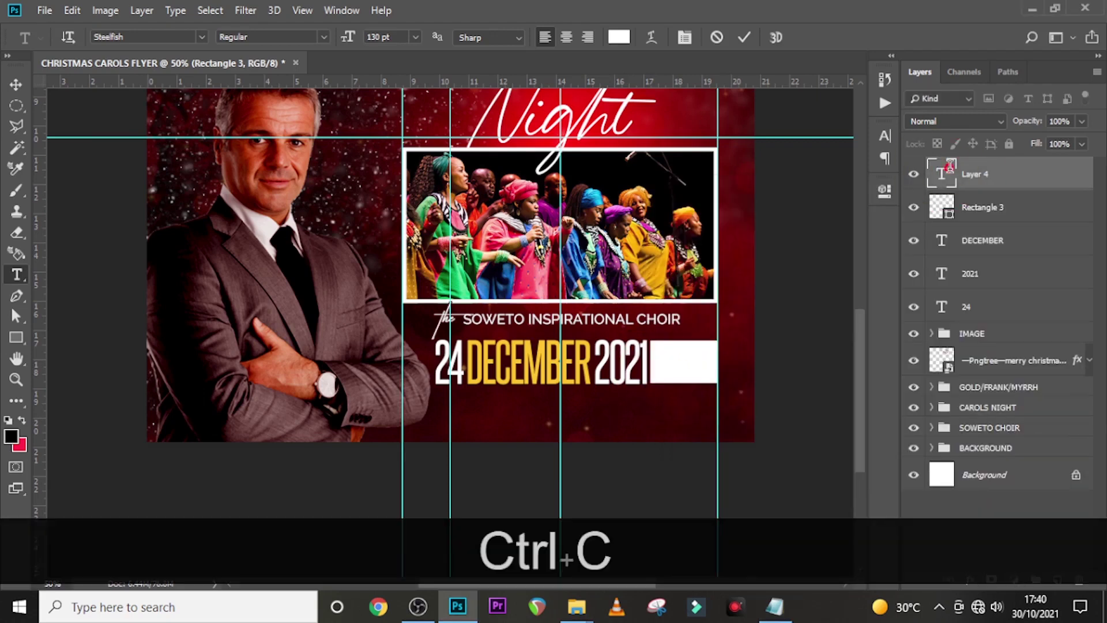
pyautogui.doubleClick(942, 174)
pyautogui.hotkey('ctrl', 'v')
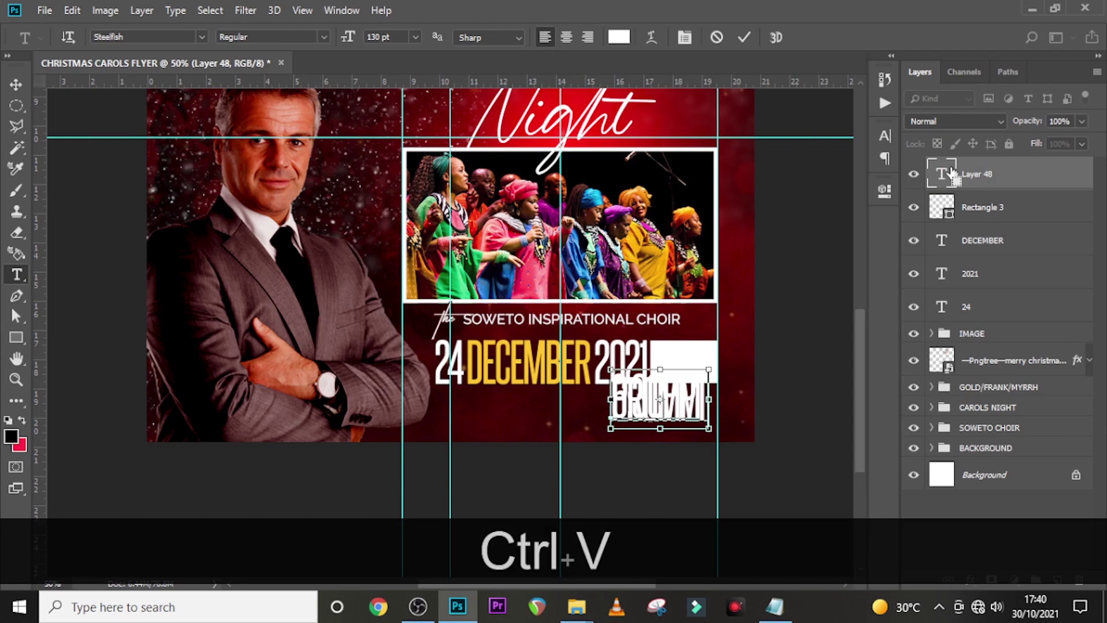
pyautogui.click(952, 173)
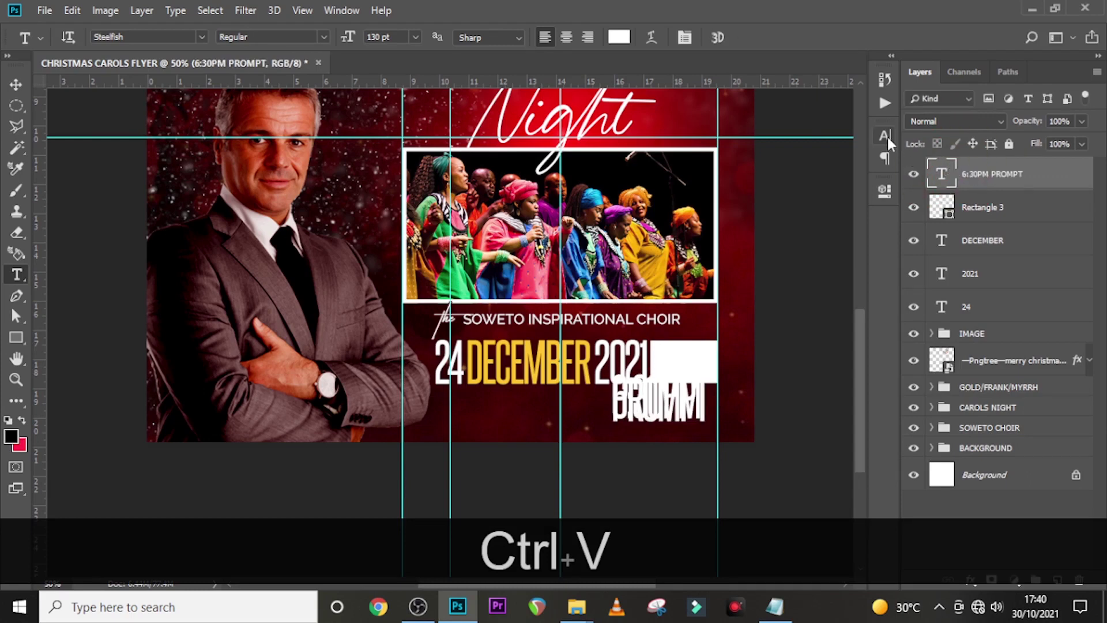
# Format the "6:30PM PROMPT" text in Steelfish ExtraBold at 50 pt with 48.66 pt leading.
pyautogui.click(886, 136)
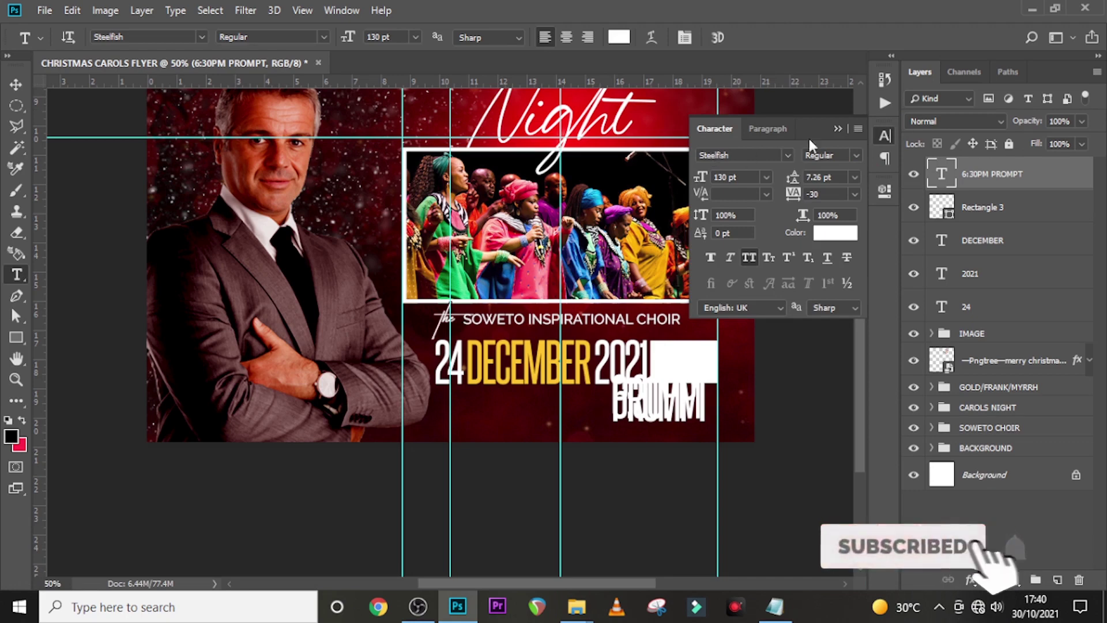
pyautogui.click(854, 154)
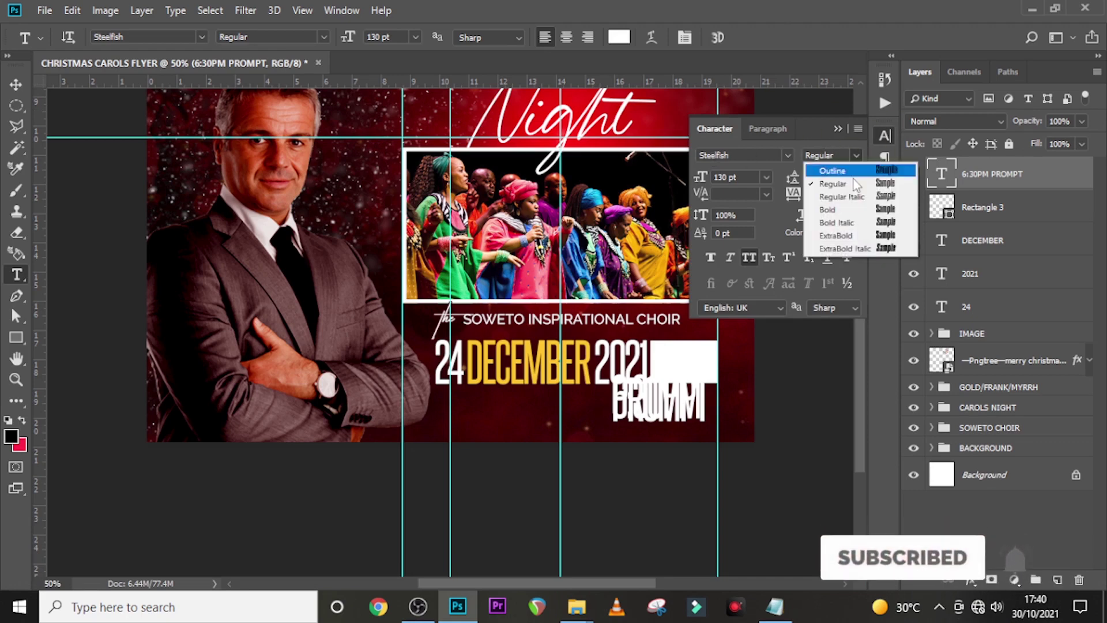
pyautogui.click(850, 237)
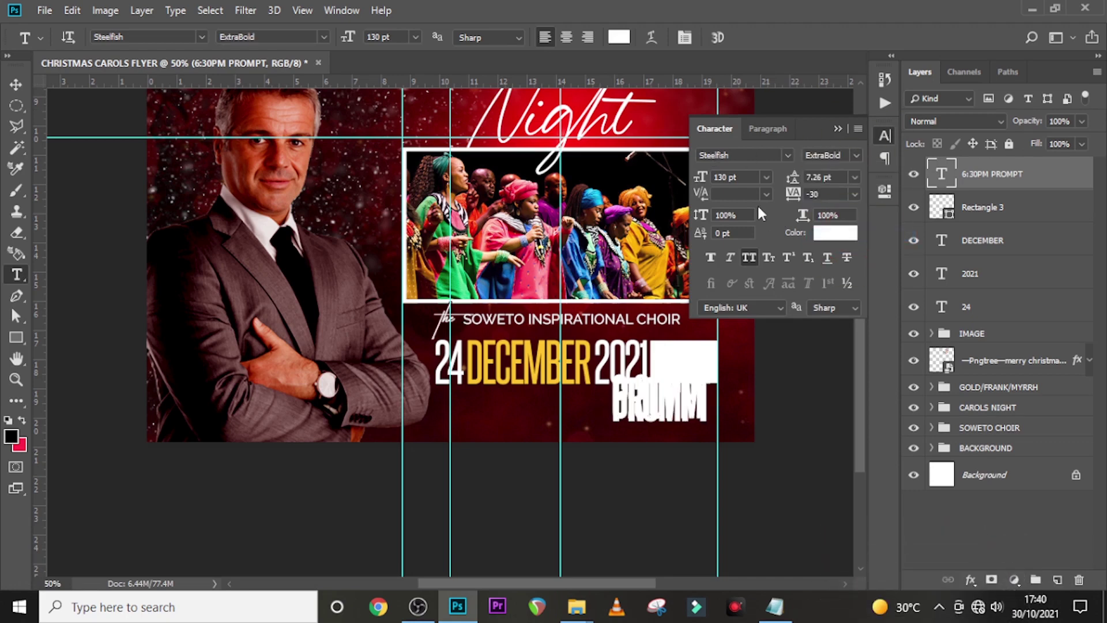
pyautogui.click(744, 181)
pyautogui.write('50')
pyautogui.press('Return')
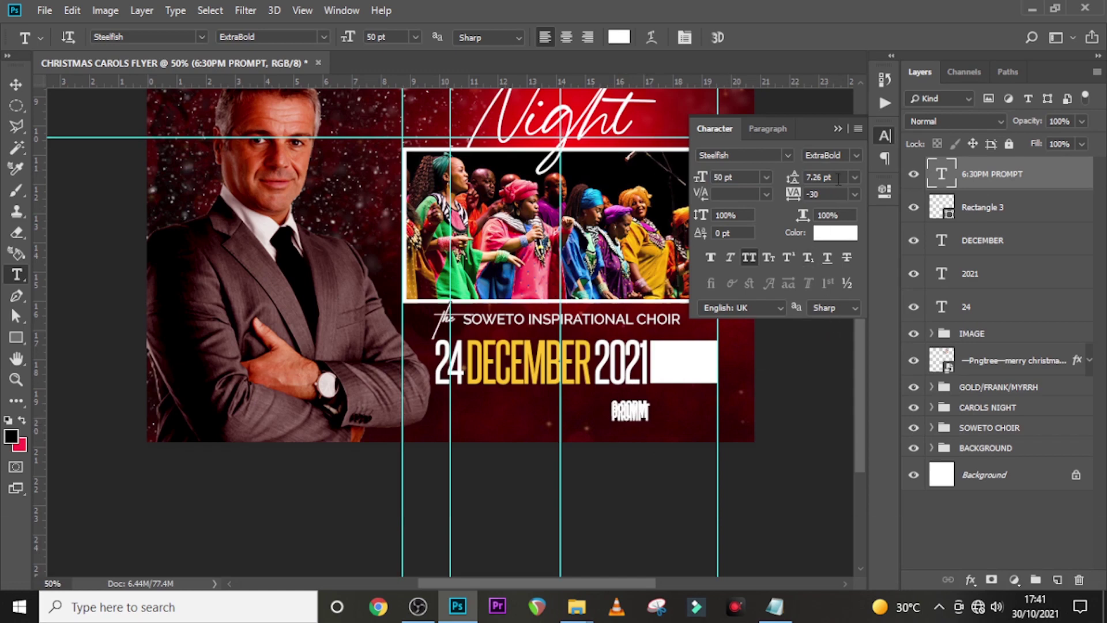
pyautogui.click(784, 180)
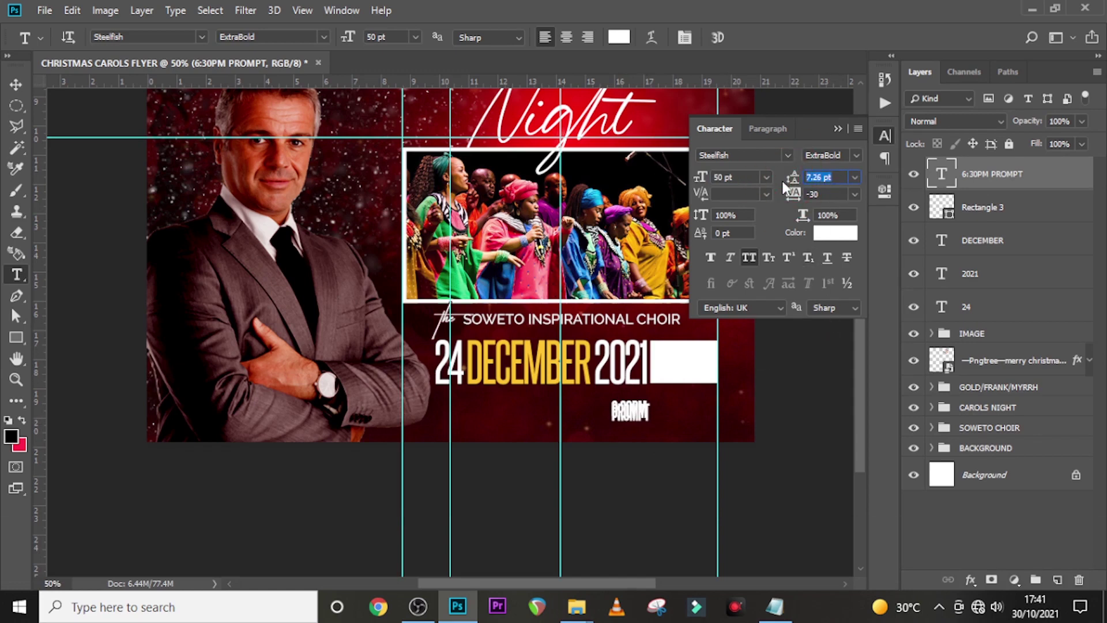
pyautogui.write('48')
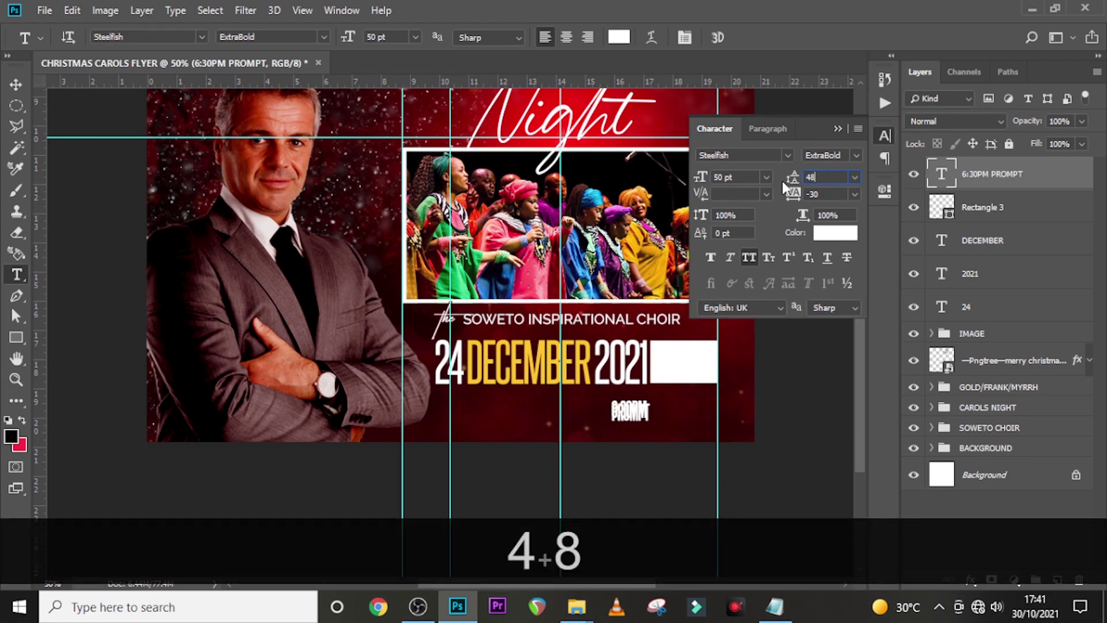
pyautogui.write('.66')
pyautogui.press('Return')
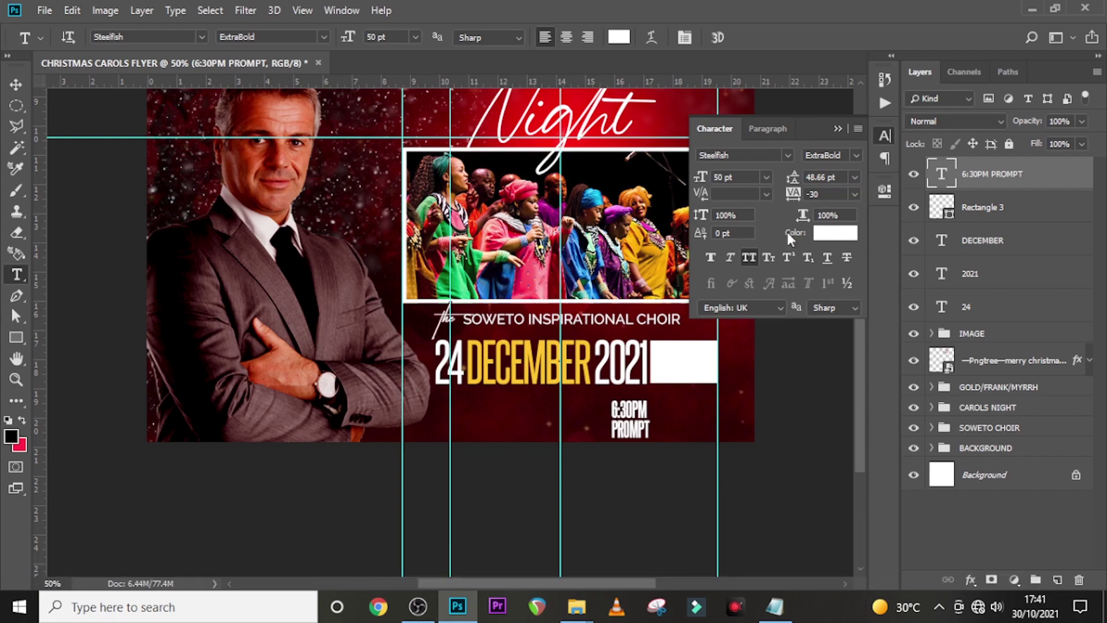
# Set the text colour of "6:30PM PROMPT" to black, 000000.
pyautogui.click(831, 233)
pyautogui.write('000000')
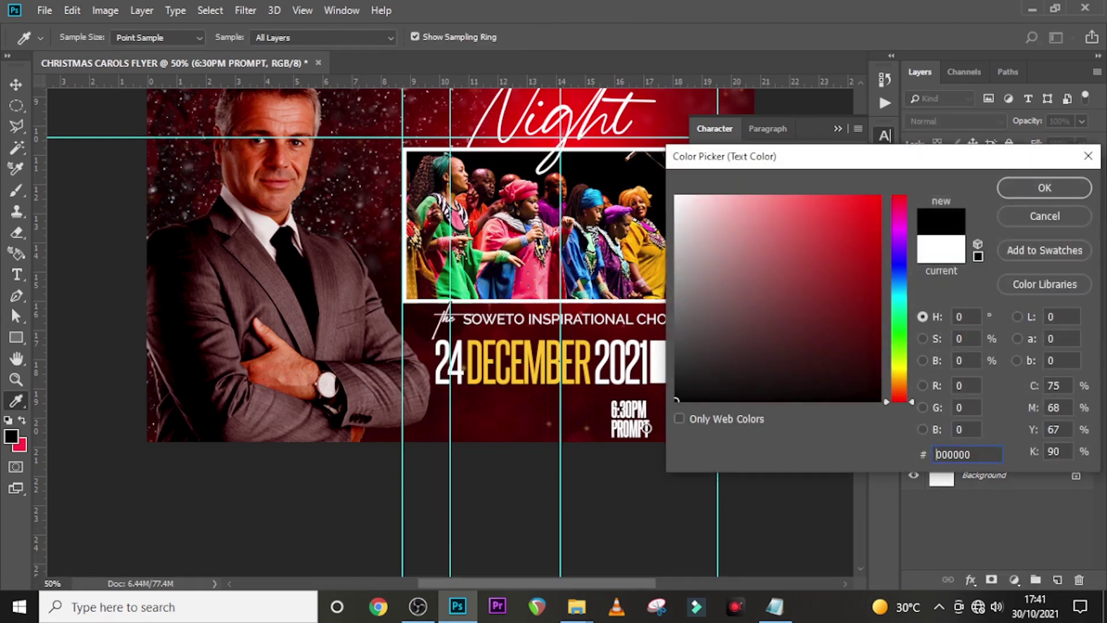
pyautogui.click(1015, 191)
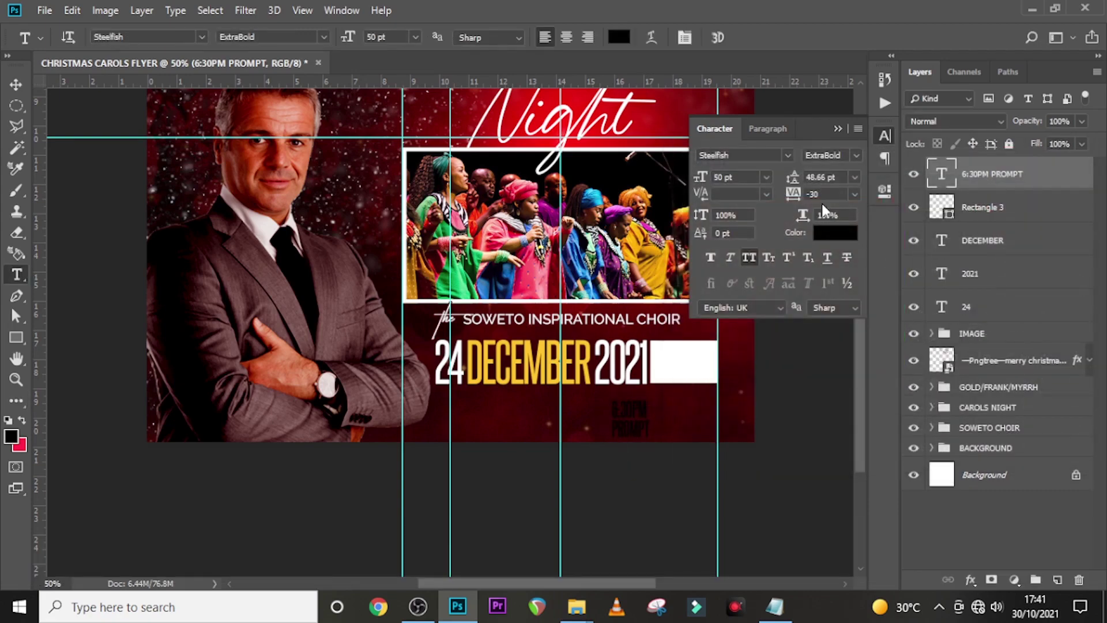
pyautogui.click(771, 201)
pyautogui.click(974, 173)
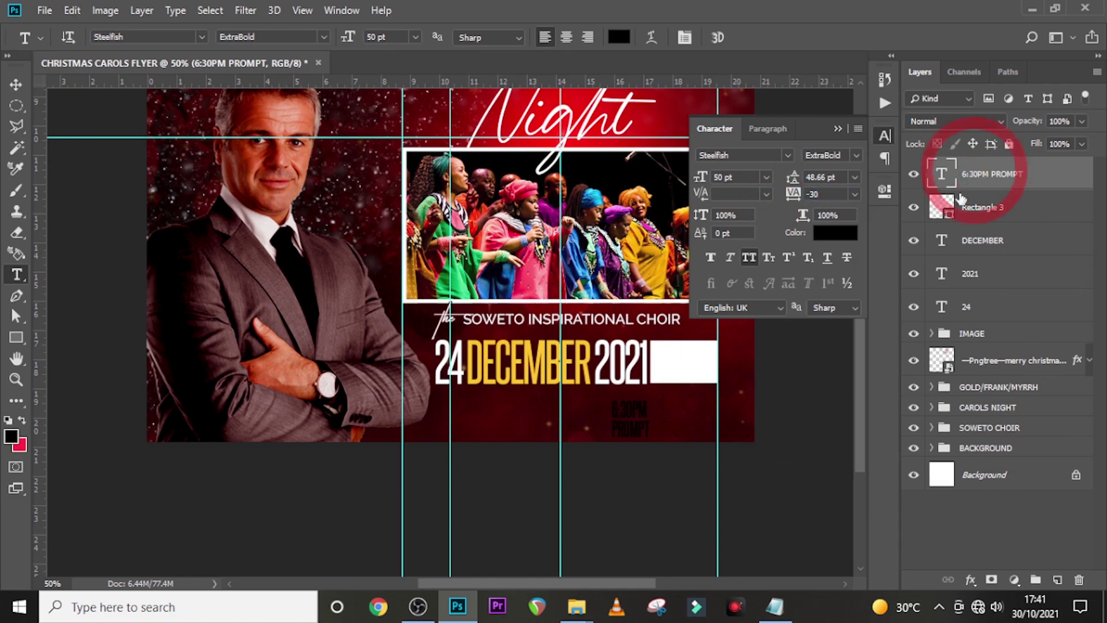
pyautogui.click(845, 125)
# Move the "6:30PM PROMPT" text onto the white rectangle and nudge it towards the rectangle's left edge.
pyautogui.press('v')
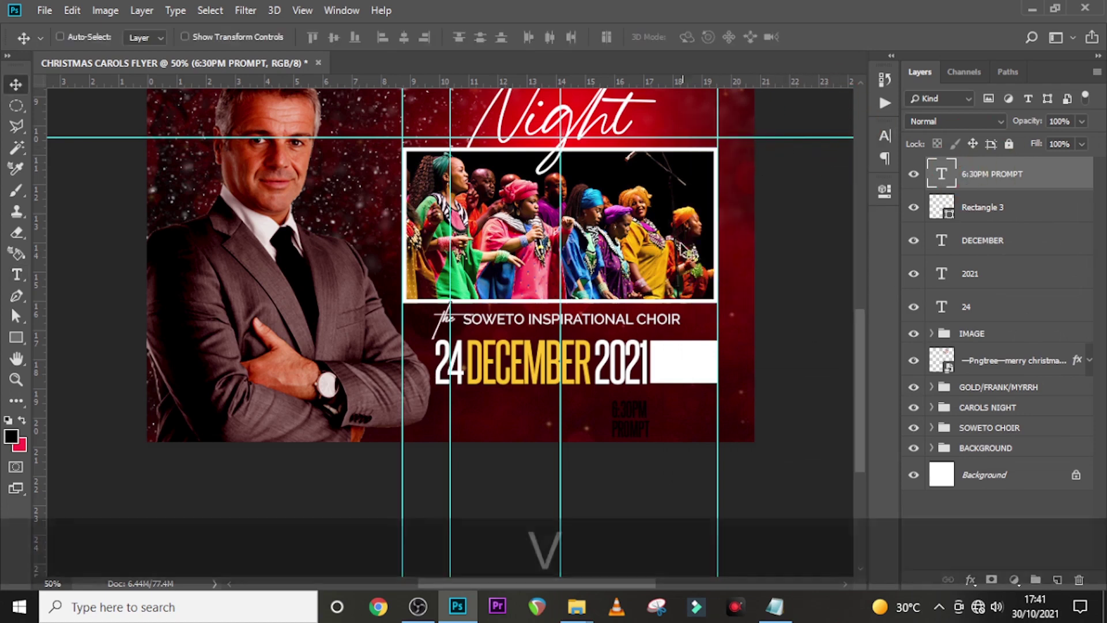
pyautogui.moveTo(638, 408); pyautogui.dragTo(681, 360)
pyautogui.press('Left')
pyautogui.press('Left')
pyautogui.press('Left')
pyautogui.press('Left')
pyautogui.press('Left')
pyautogui.press('Left')
pyautogui.press('Left')
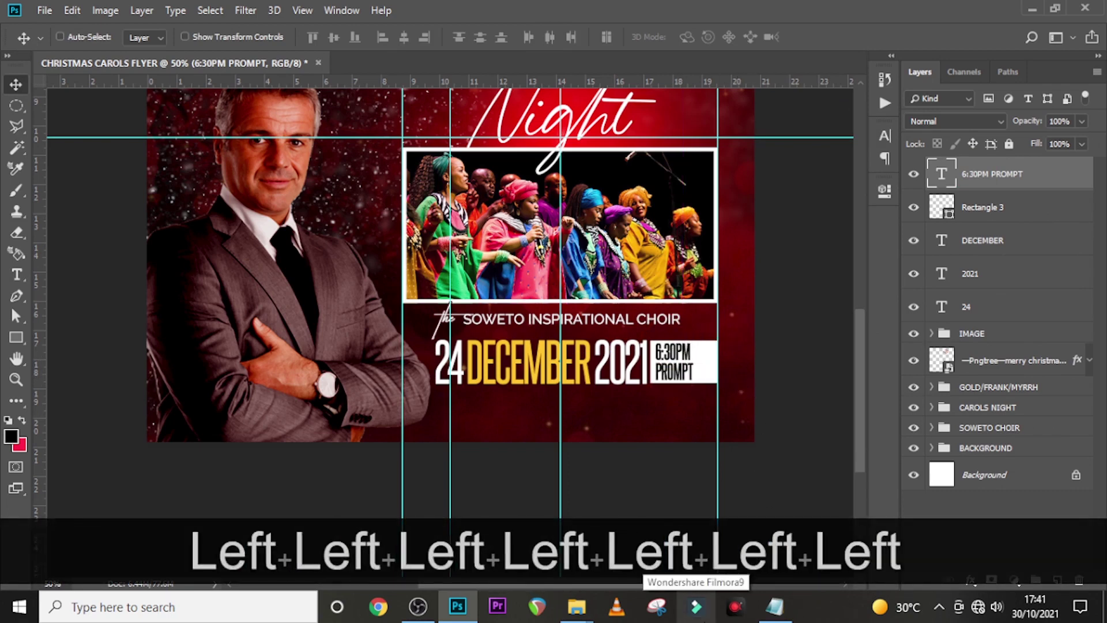
# Fine-tune the position of the "6:30PM PROMPT" text near the left edge of the white rectangle with small nudges.
pyautogui.press('Left')
pyautogui.press('Left')
pyautogui.hotkey('ctrl', '=')
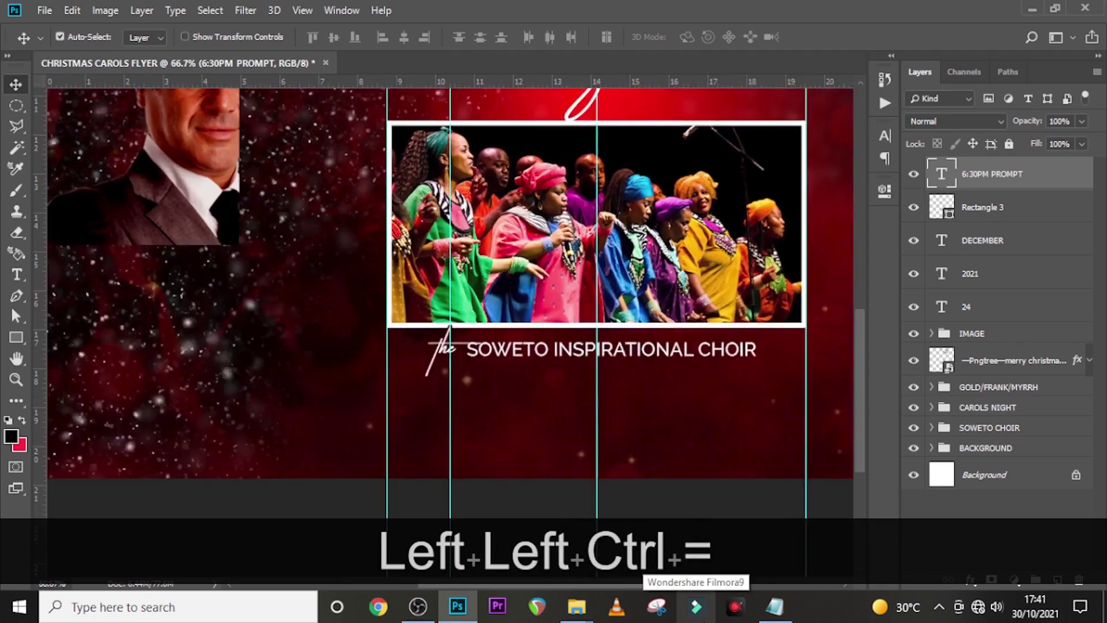
pyautogui.press('Down')
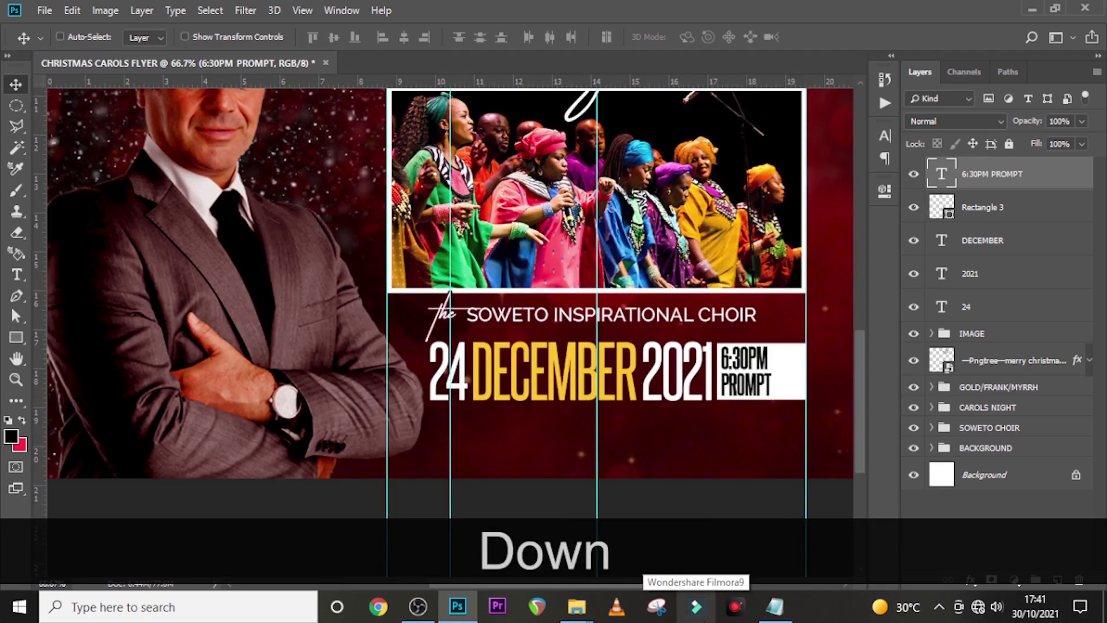
pyautogui.press('Right')
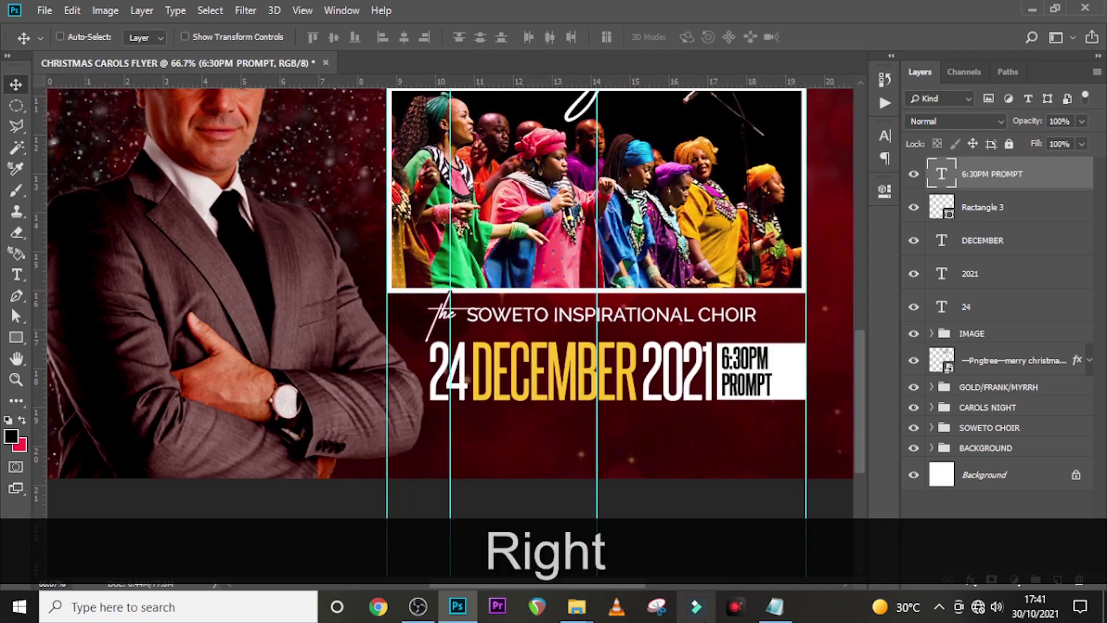
pyautogui.moveTo(577, 607)
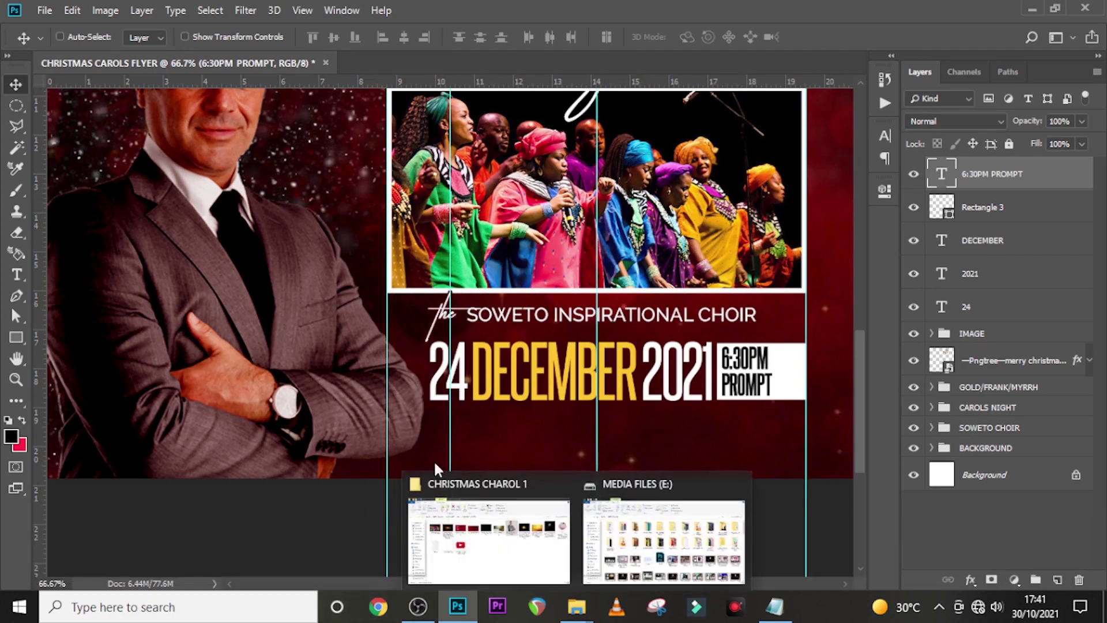
# Narrow the white rectangle behind "6:30PM PROMPT" from its right side to about 73% width so it fits the text closely.
pyautogui.click(973, 209)
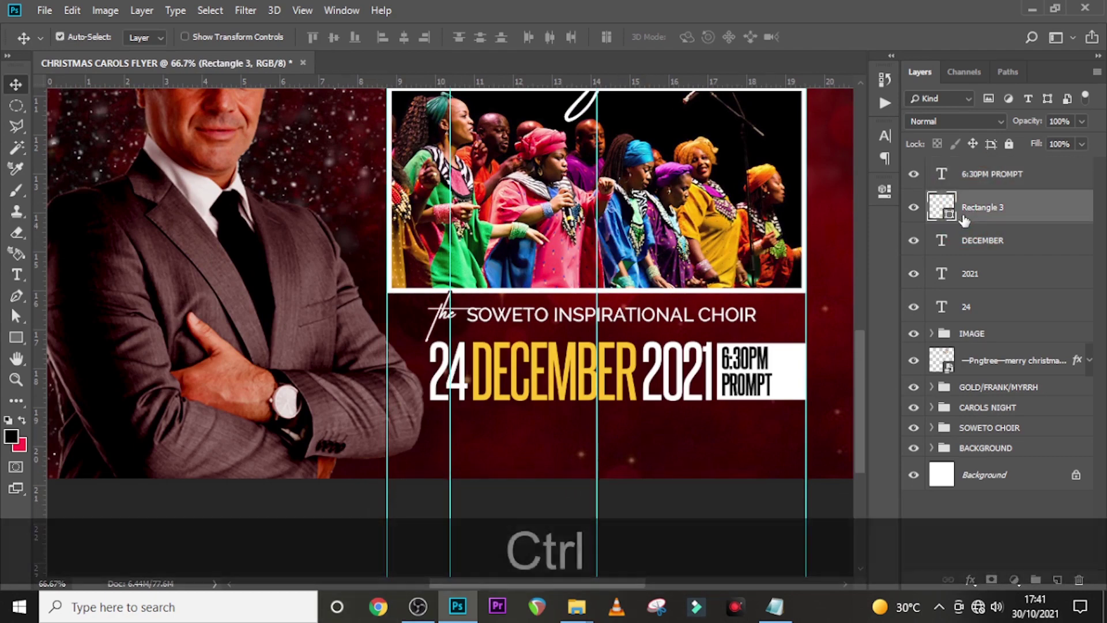
pyautogui.hotkey('ctrl', 't')
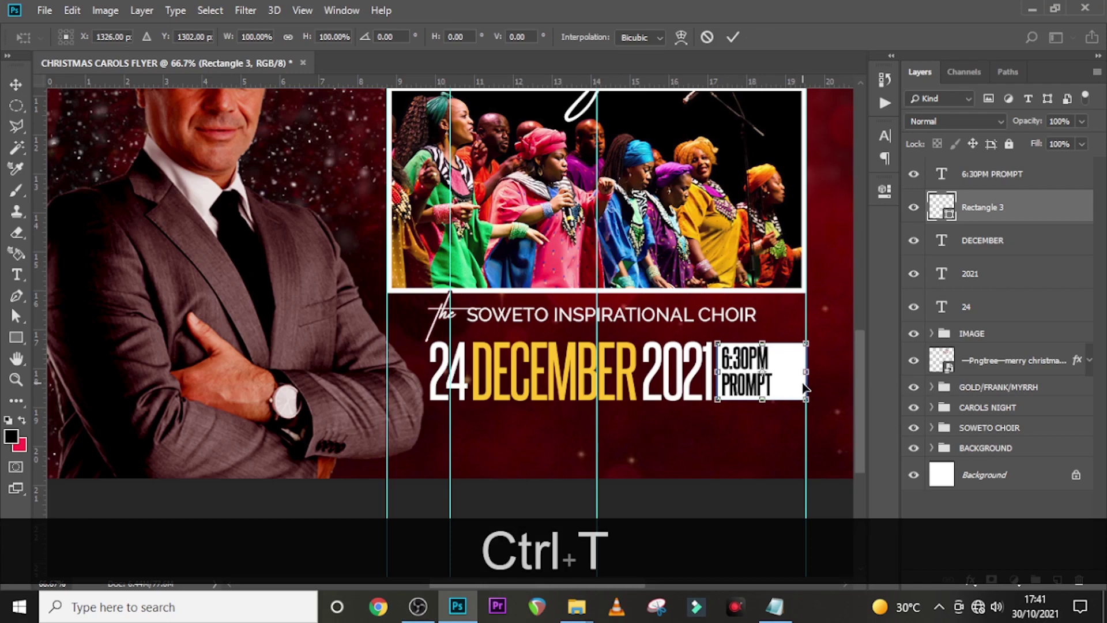
pyautogui.moveTo(805, 373); pyautogui.dragTo(785, 371)
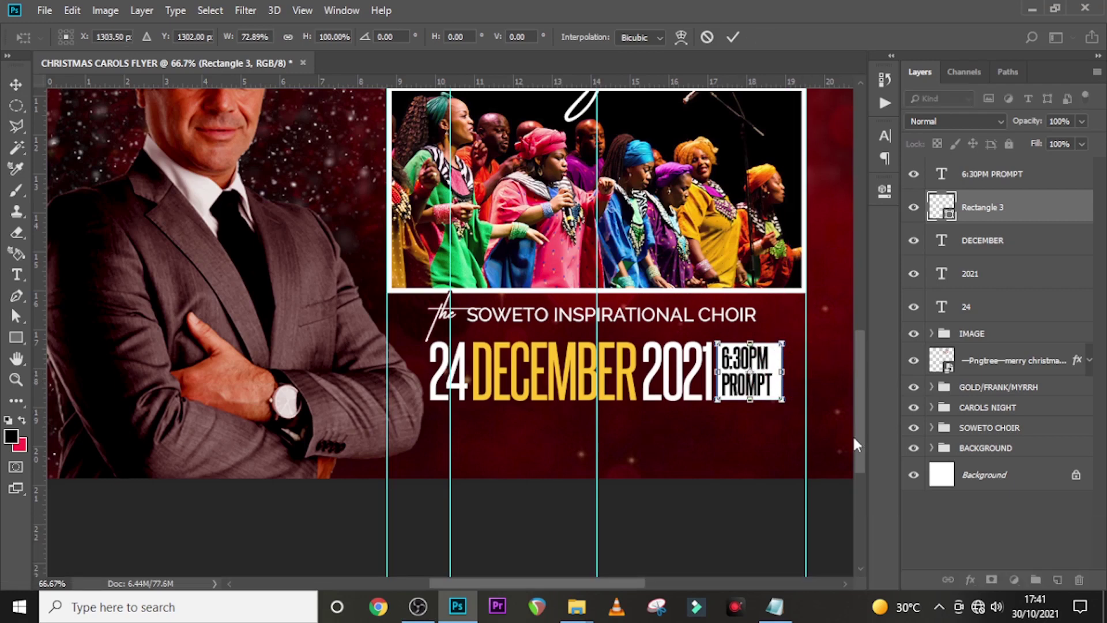
pyautogui.press('Return')
pyautogui.hotkey('ctrl', '0')
pyautogui.hotkey('ctrl', '+')
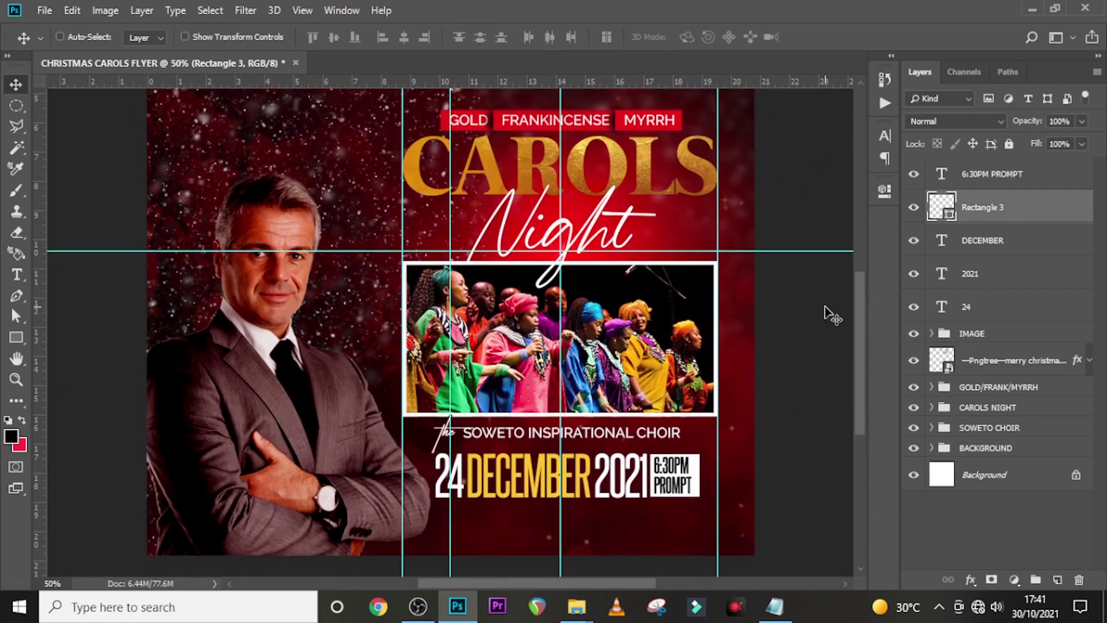
# Group the "6:30PM PROMPT", Rectangle 3, DECEMBER, 2021 and 24 layers and toggle the group's visibility to check its contents.
pyautogui.click(970, 174)
pyautogui.keyDown('shift'); pyautogui.click(966, 308); pyautogui.keyUp('shift')
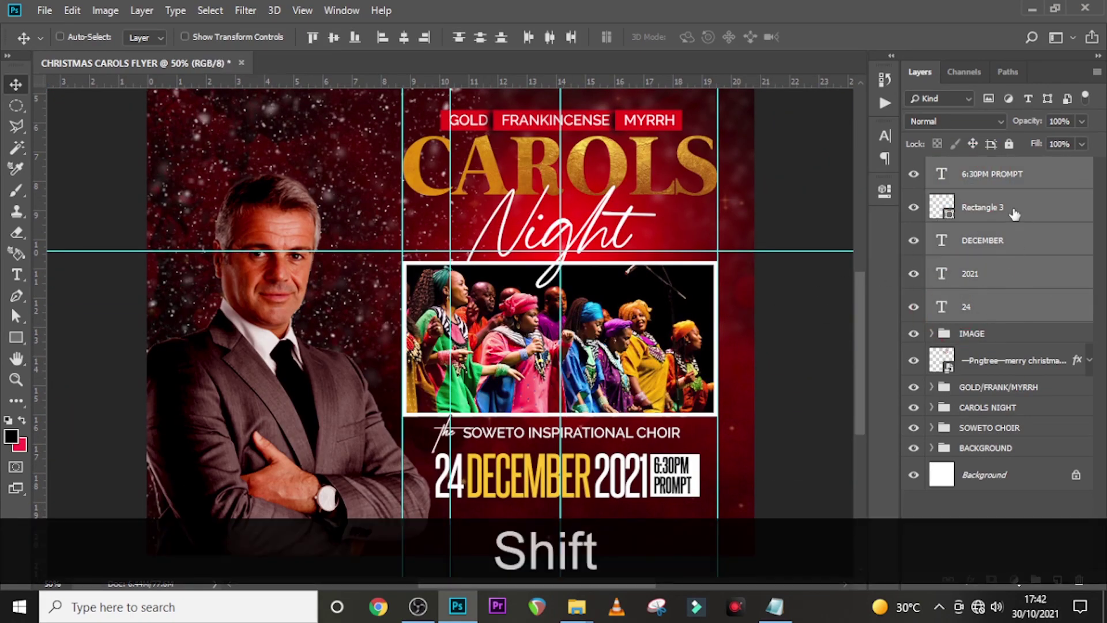
pyautogui.hotkey('ctrl', 'shift', 'g')
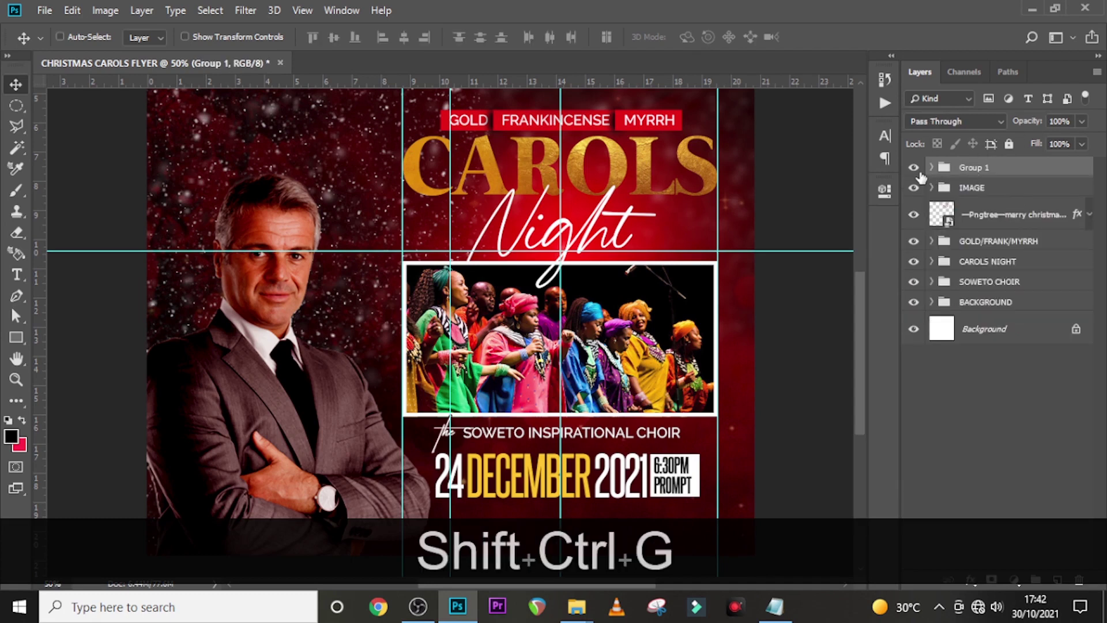
pyautogui.click(915, 171)
pyautogui.click(916, 169)
# Rename the new layer group as "DATE / TIME".
pyautogui.doubleClick(974, 168)
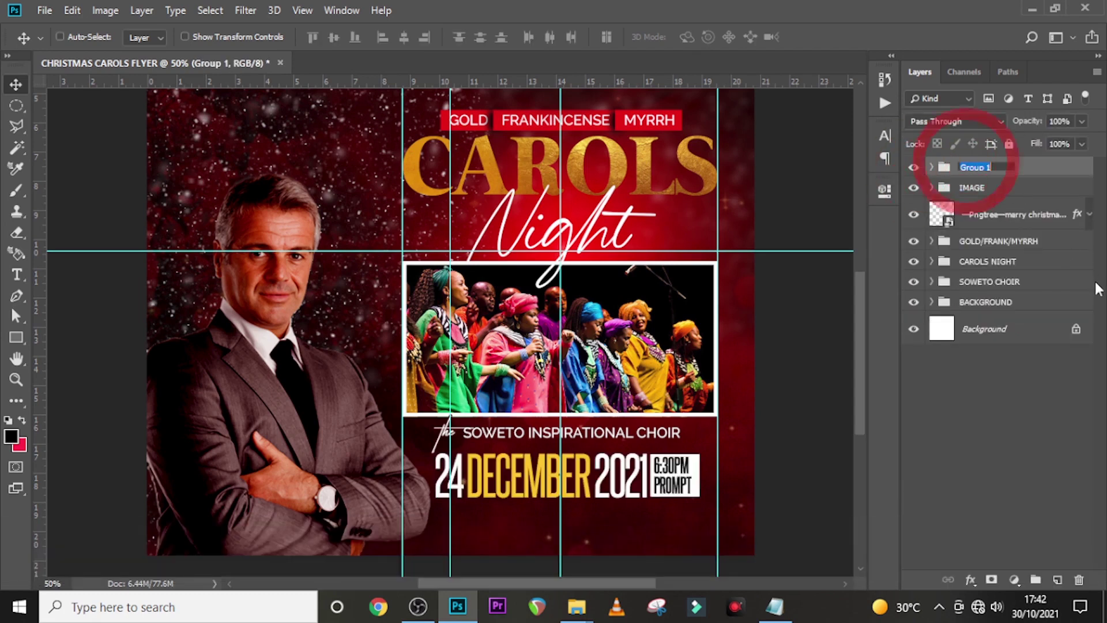
pyautogui.press('capslock')
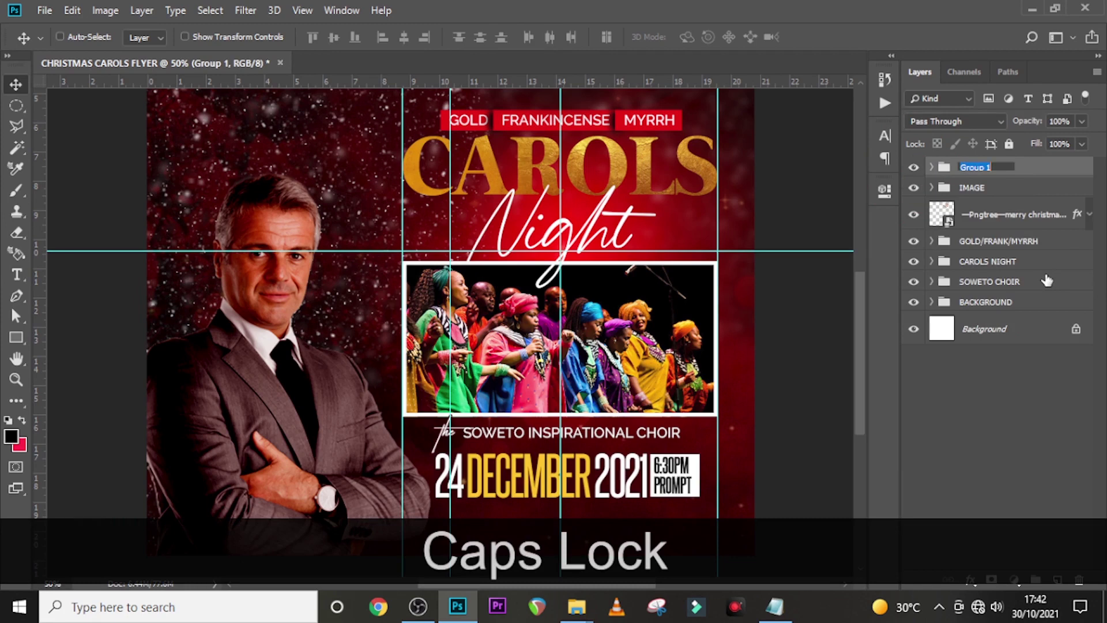
pyautogui.write('date')
pyautogui.press('BackSpace')
pyautogui.press('BackSpace')
pyautogui.press('BackSpace')
pyautogui.press('BackSpace')
pyautogui.press('capslock')
pyautogui.write('DATE')
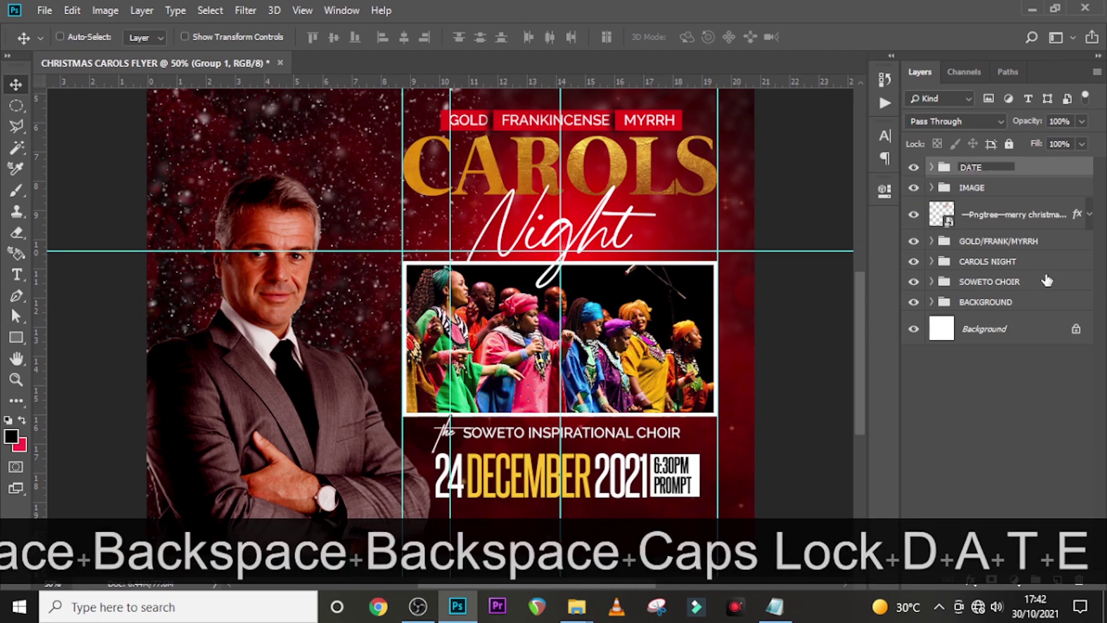
pyautogui.write(' / TIM')
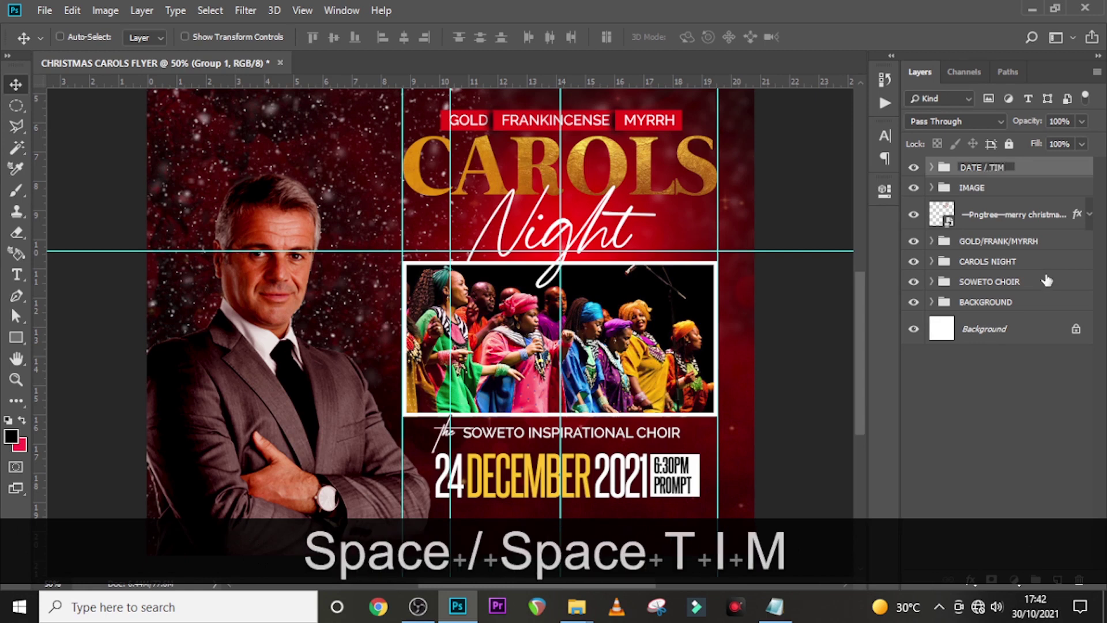
pyautogui.write('E')
pyautogui.press('Return')
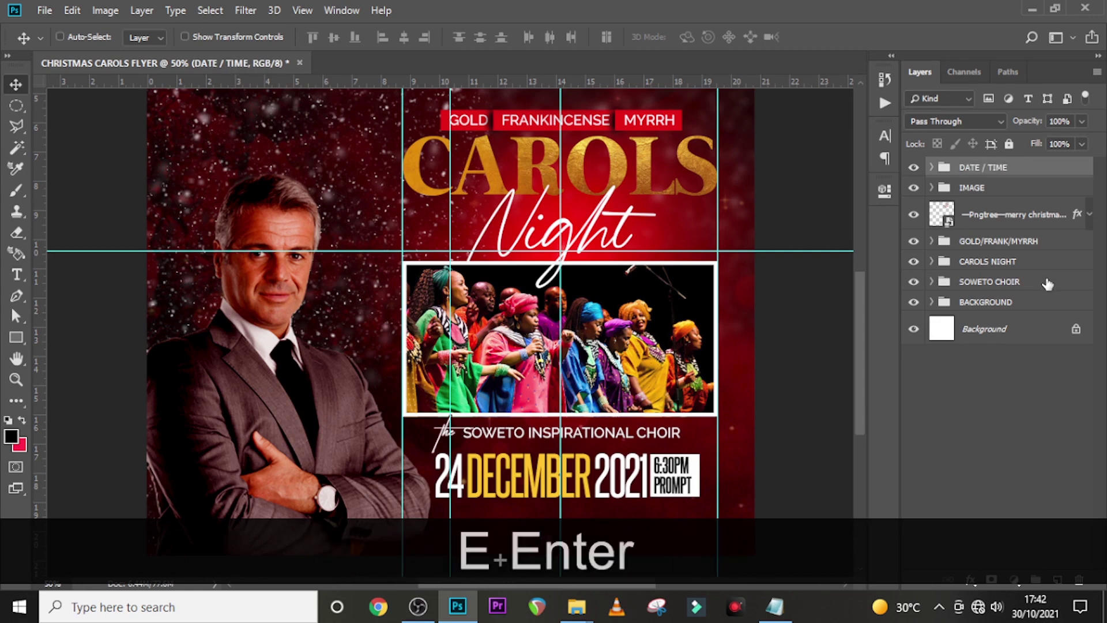
# Shift the DATE / TIME group right so its white box lines up with the right edge of the choir photo.
pyautogui.hotkey('shift', 'Right')
pyautogui.hotkey('shift', 'Right')
pyautogui.hotkey('shift', 'Right')
pyautogui.hotkey('shift', 'Right')
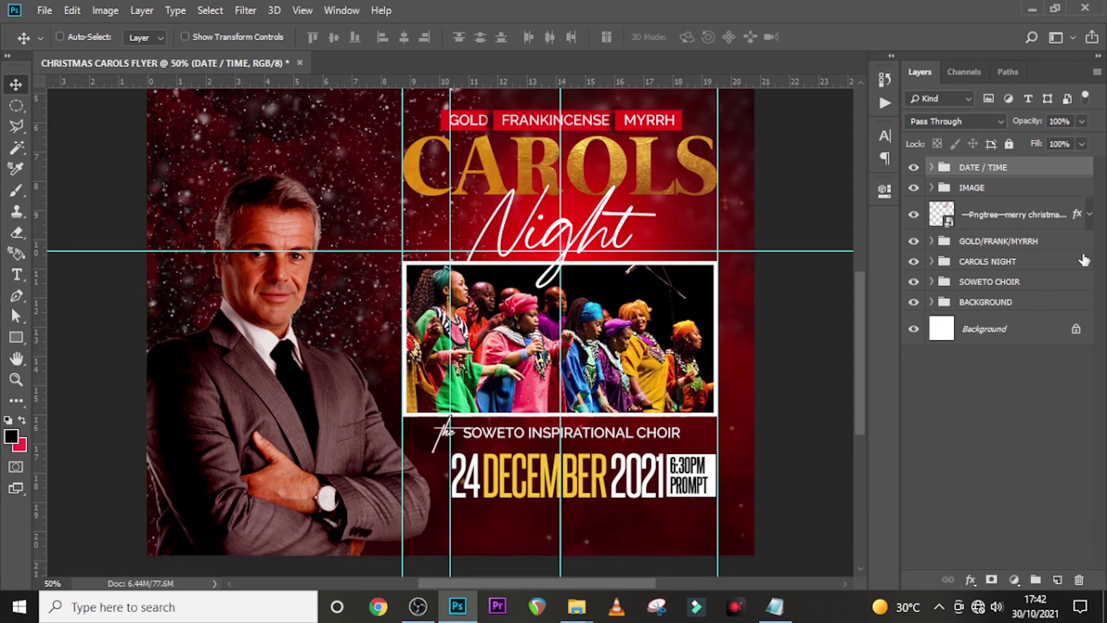
# Shift the IMAGE group with the man's portrait slightly to the right.
pyautogui.click(976, 195)
pyautogui.press('v')
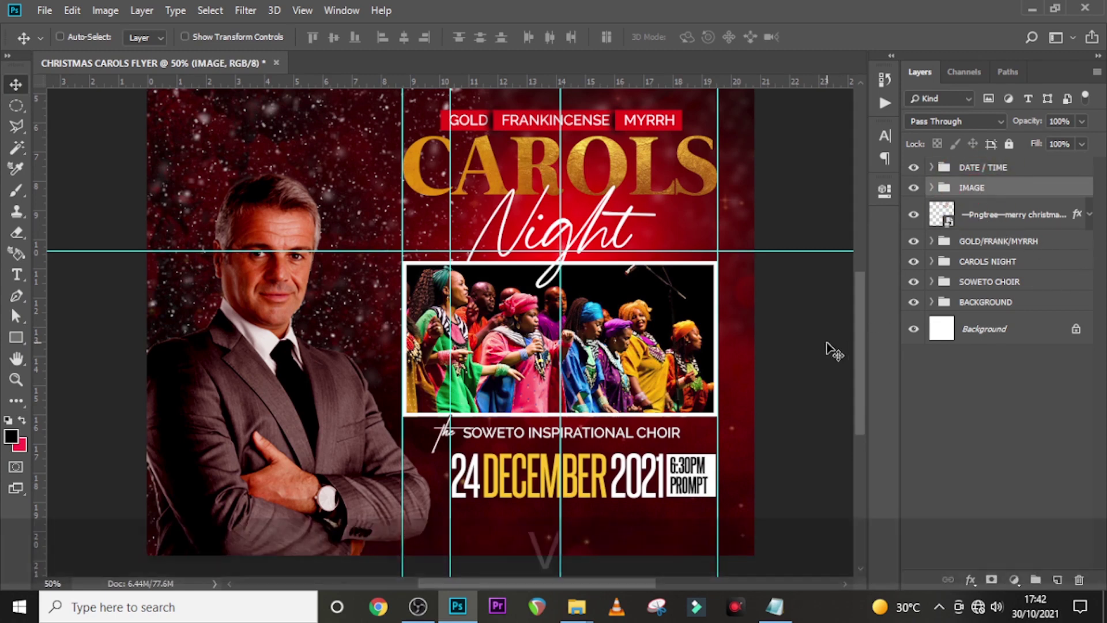
pyautogui.hotkey('shift', 'Right')
pyautogui.hotkey('shift', 'Right')
# Enlarge the man's portrait in the IMAGE group to about 104% and nudge it slightly down and to the right.
pyautogui.hotkey('ctrl', 't')
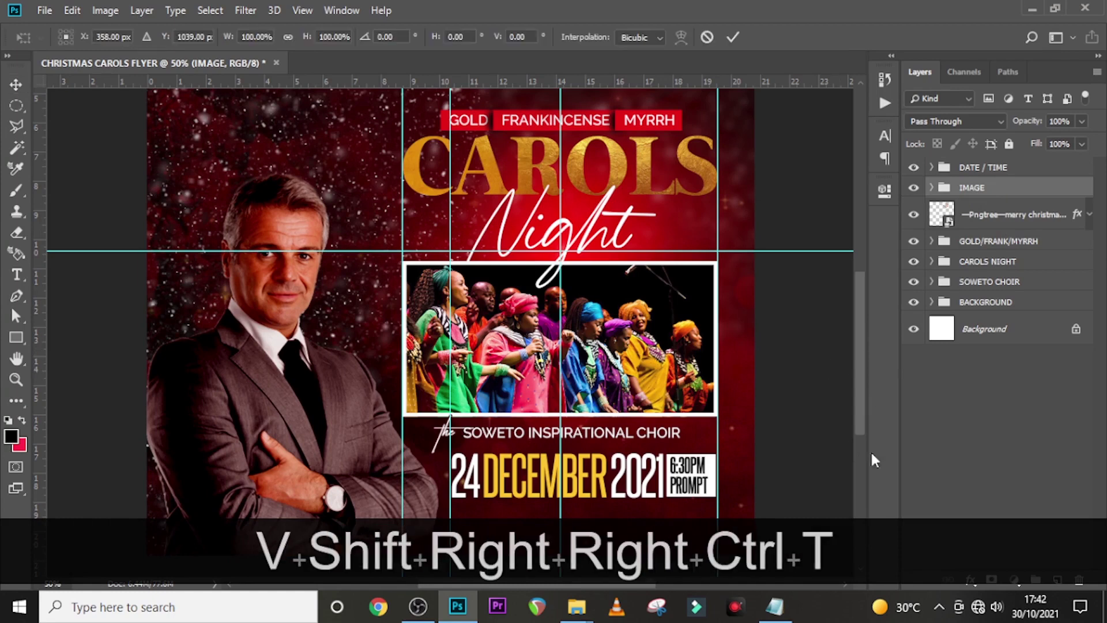
pyautogui.moveTo(438, 170); pyautogui.dragTo(444, 160)
pyautogui.press('Right')
pyautogui.press('Up')
pyautogui.press('Down')
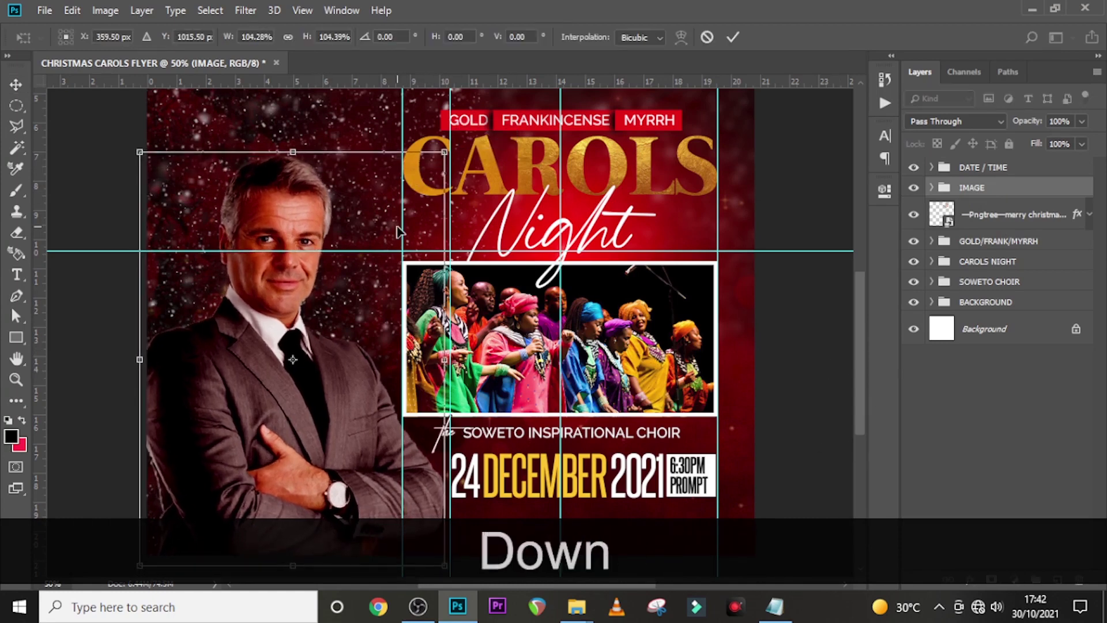
pyautogui.press('Down')
pyautogui.press('Down')
pyautogui.press('Down')
pyautogui.press('Down')
pyautogui.press('Right')
pyautogui.press('Right')
pyautogui.press('Return')
pyautogui.hotkey('ctrl', '0')
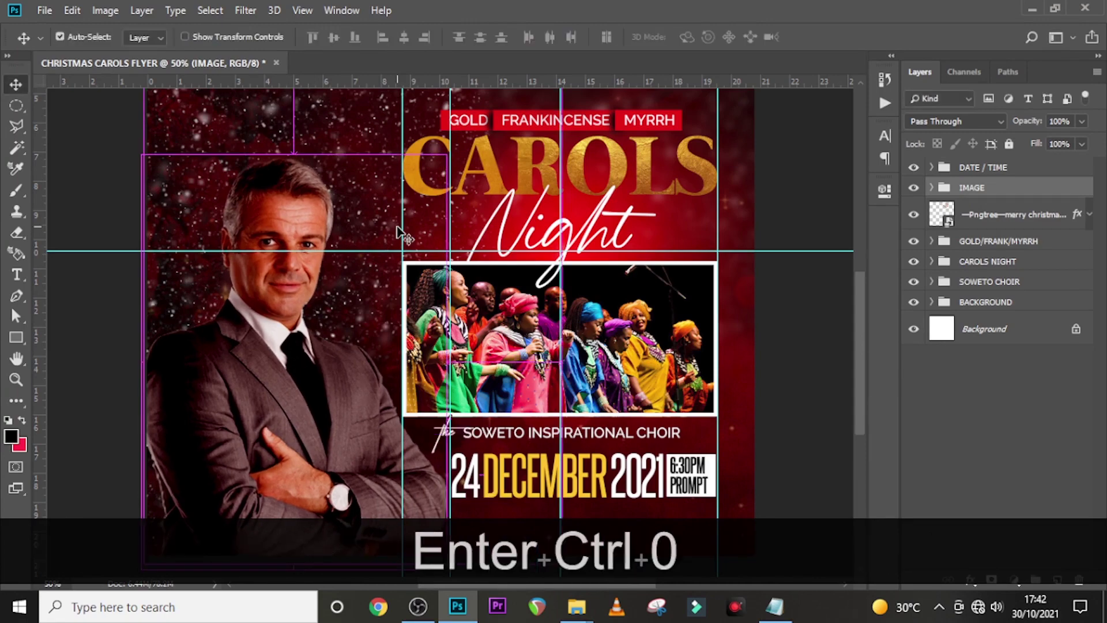
# Check the IMAGE and DATE / TIME groups by toggling their visibility, and nudge the date group up towards the choir caption.
pyautogui.scroll(1, 741, 262)
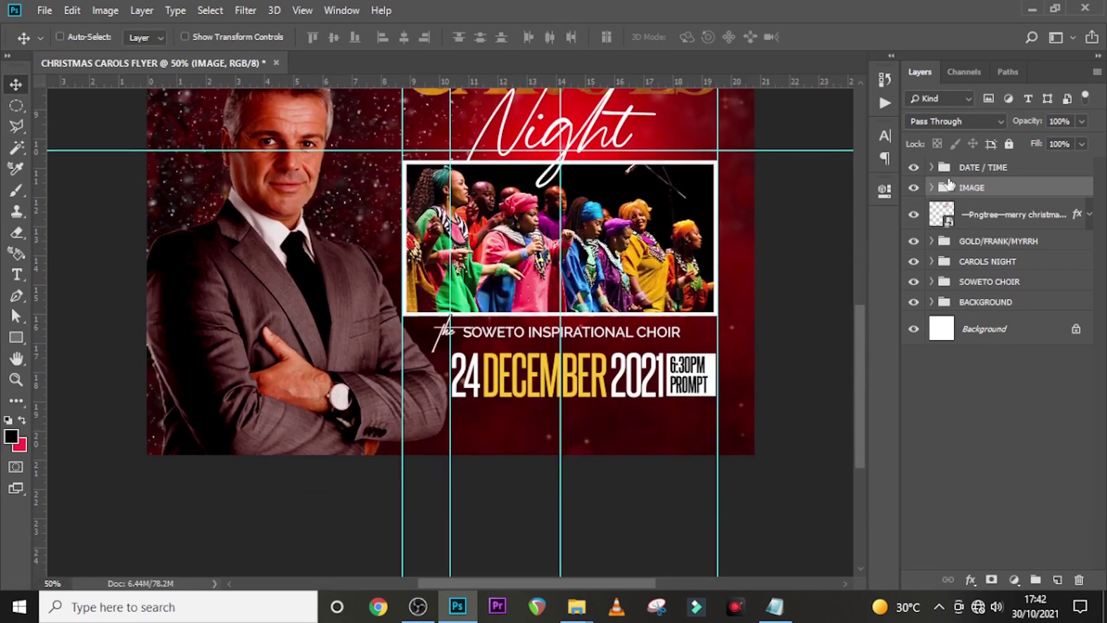
pyautogui.click(913, 187)
pyautogui.click(913, 188)
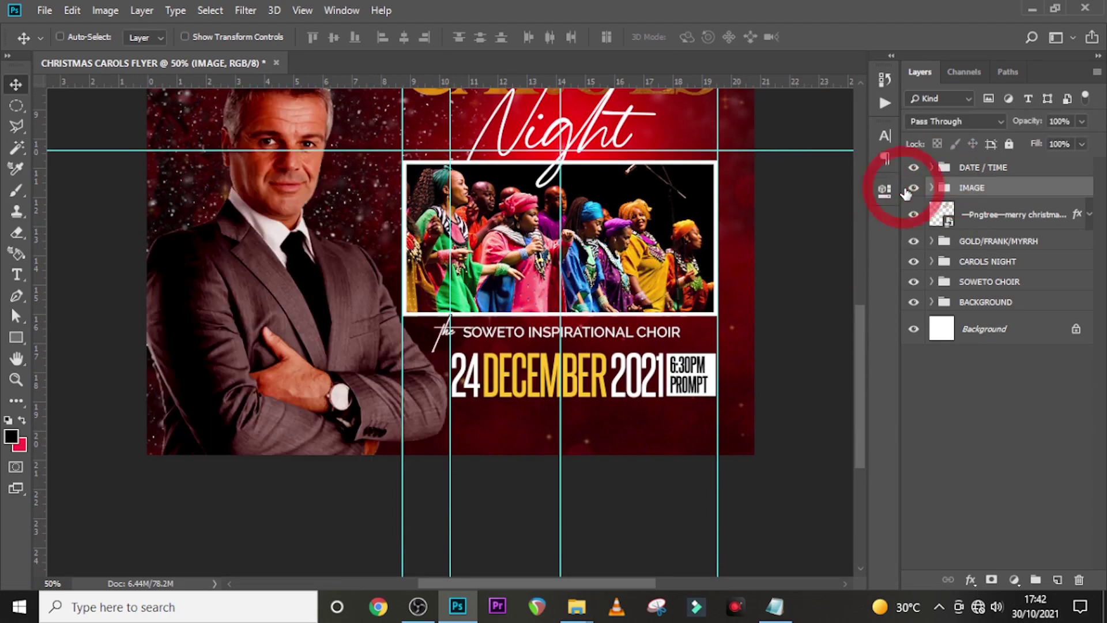
pyautogui.click(913, 168)
pyautogui.click(914, 167)
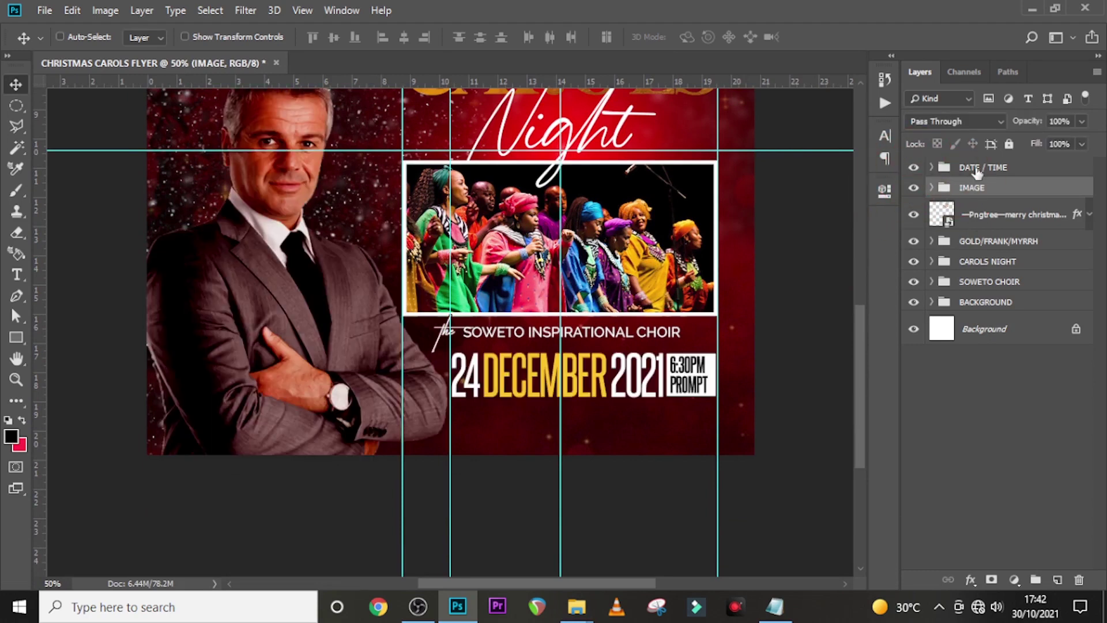
pyautogui.click(951, 167)
pyautogui.press('Up')
pyautogui.press('Up')
pyautogui.press('Up')
pyautogui.press('Up')
pyautogui.press('Up')
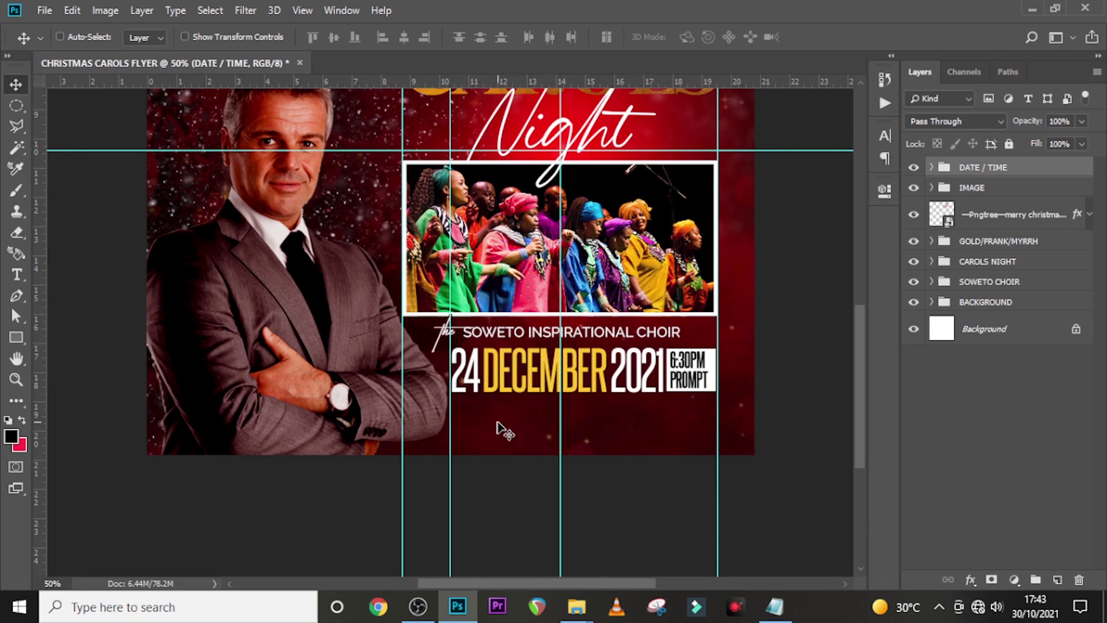
# Add a text layer below the date containing the two venue lines, from "church auditorium" to "junction", copied from the notes in Notepad.
pyautogui.press('t')
pyautogui.click(469, 422)
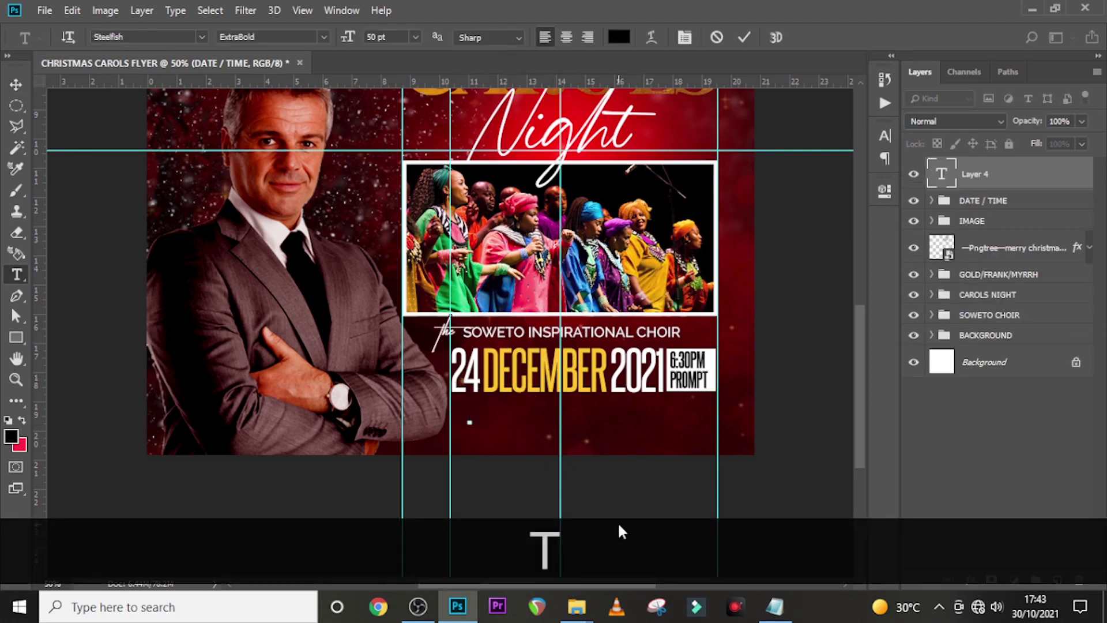
pyautogui.click(774, 607)
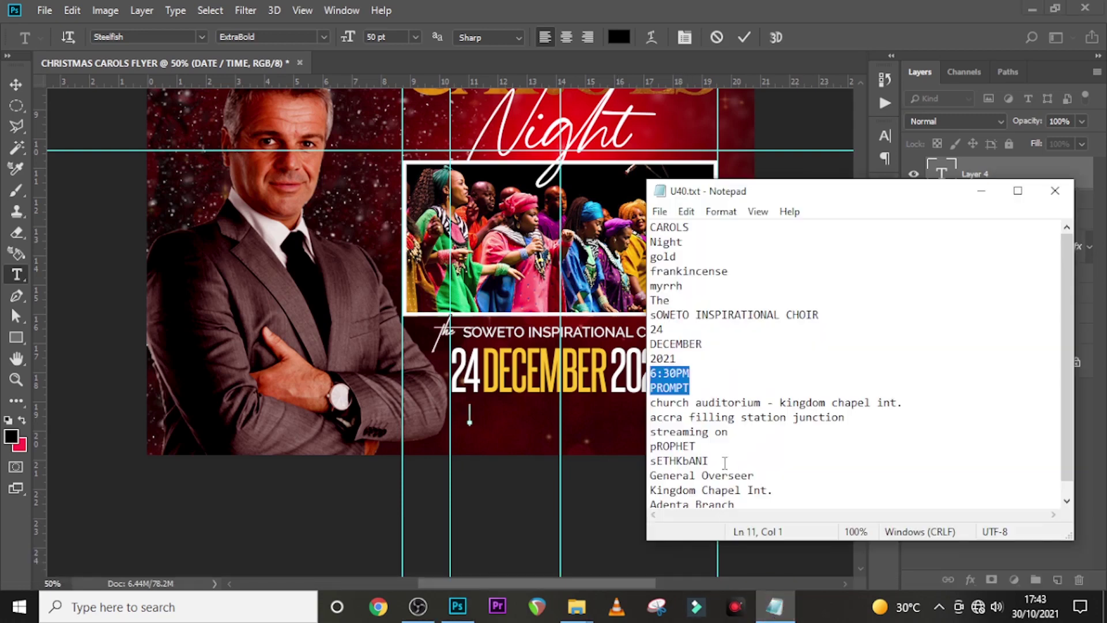
pyautogui.moveTo(849, 419); pyautogui.dragTo(651, 404)
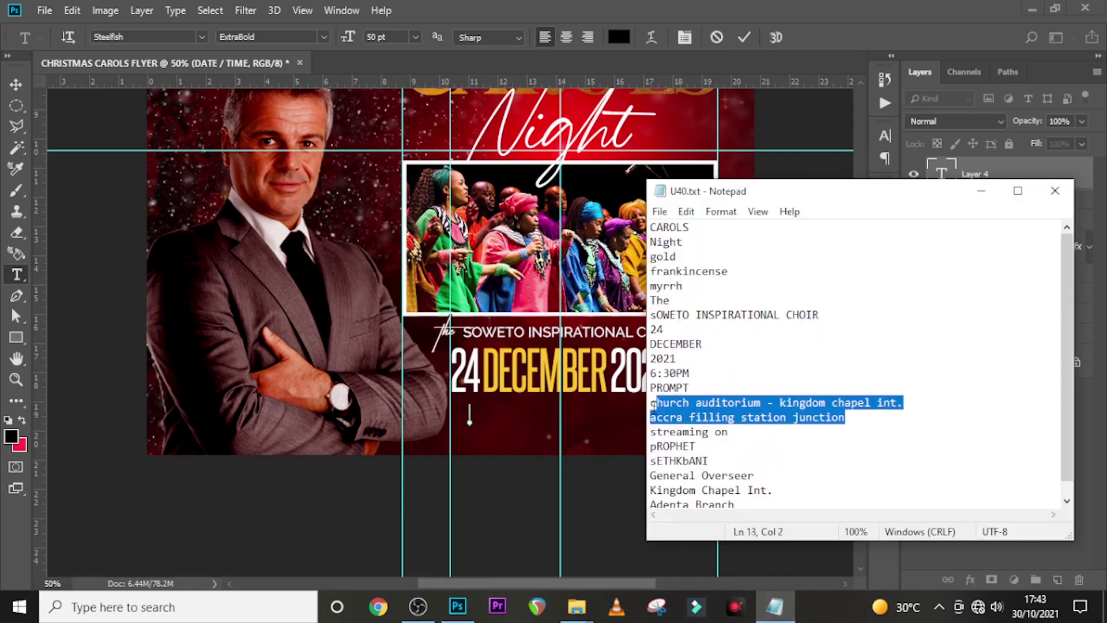
pyautogui.hotkey('ctrl', 'c')
pyautogui.click(658, 10)
pyautogui.hotkey('ctrl', 'v')
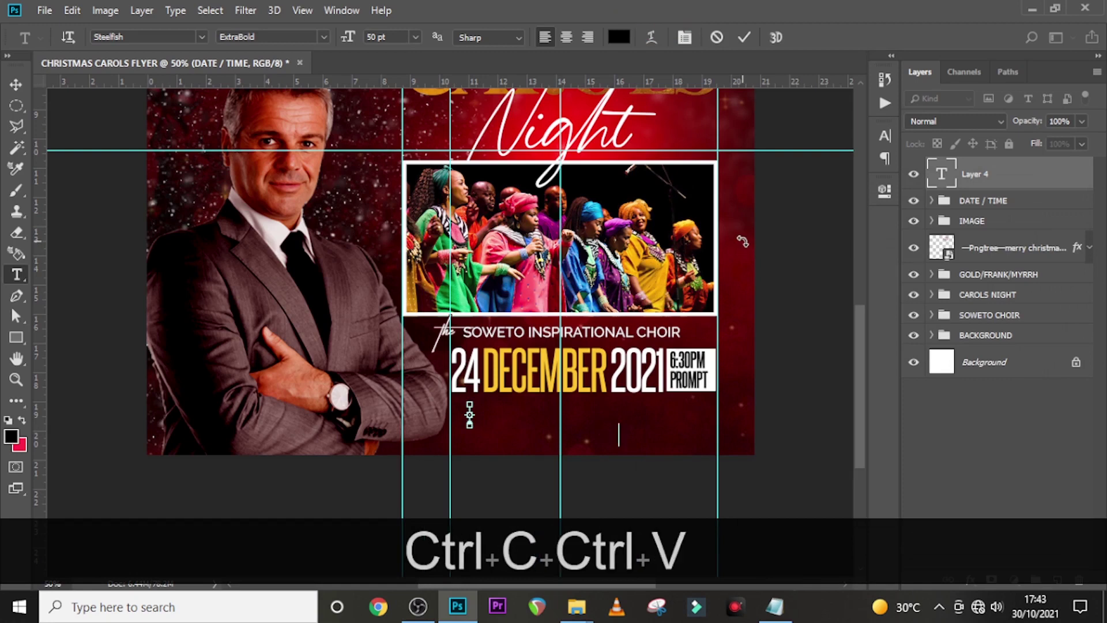
pyautogui.click(939, 190)
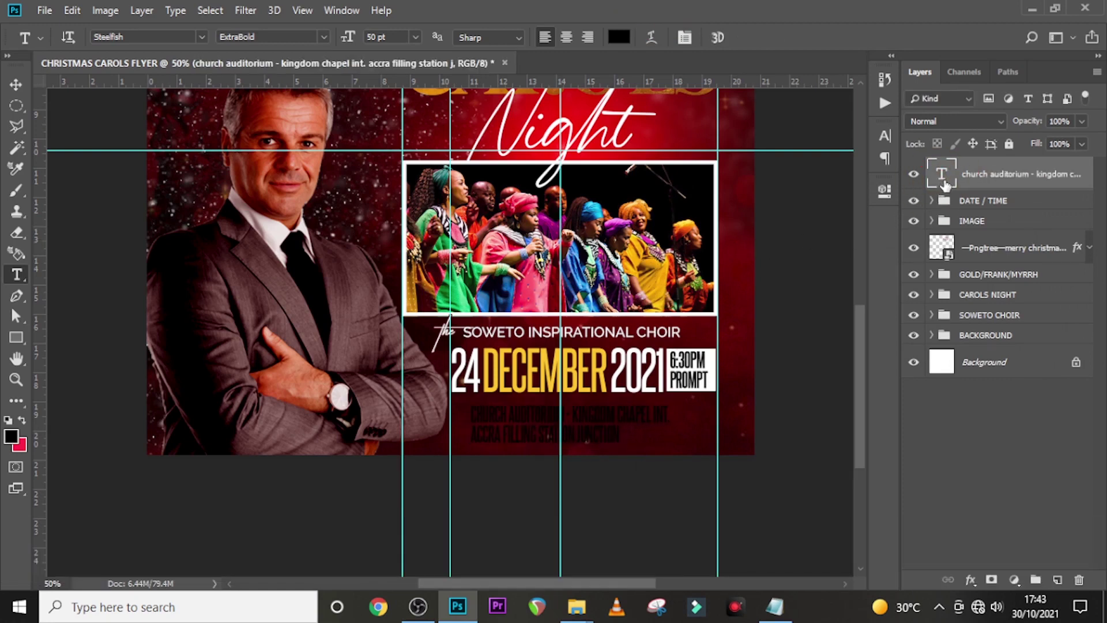
# Set the venue text's font to Raleway in the Light style.
pyautogui.click(885, 136)
pyautogui.click(788, 155)
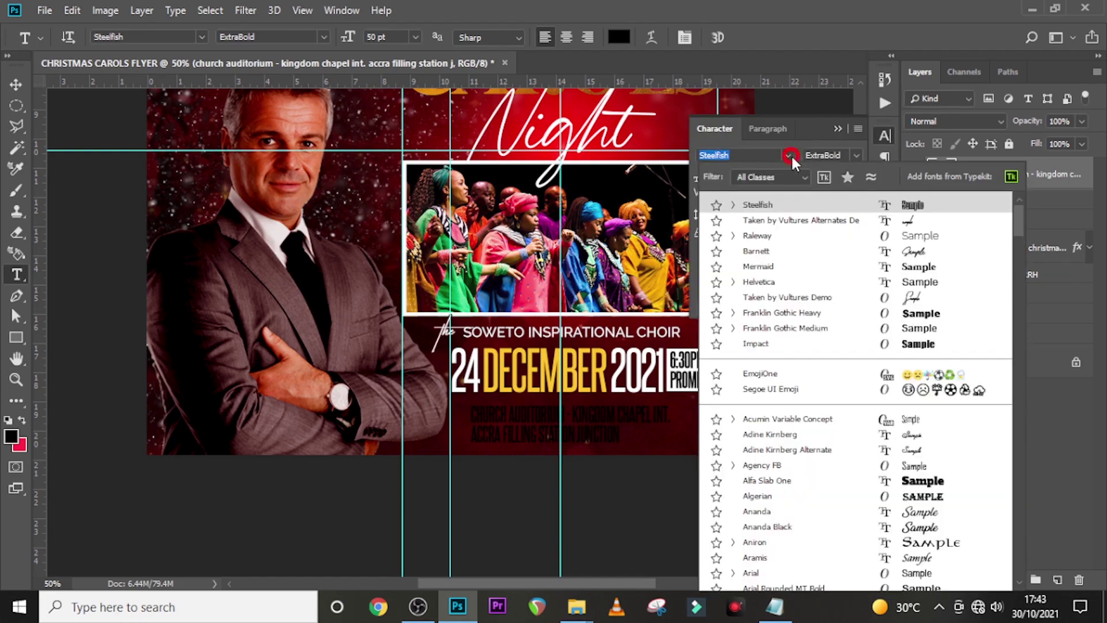
pyautogui.click(767, 236)
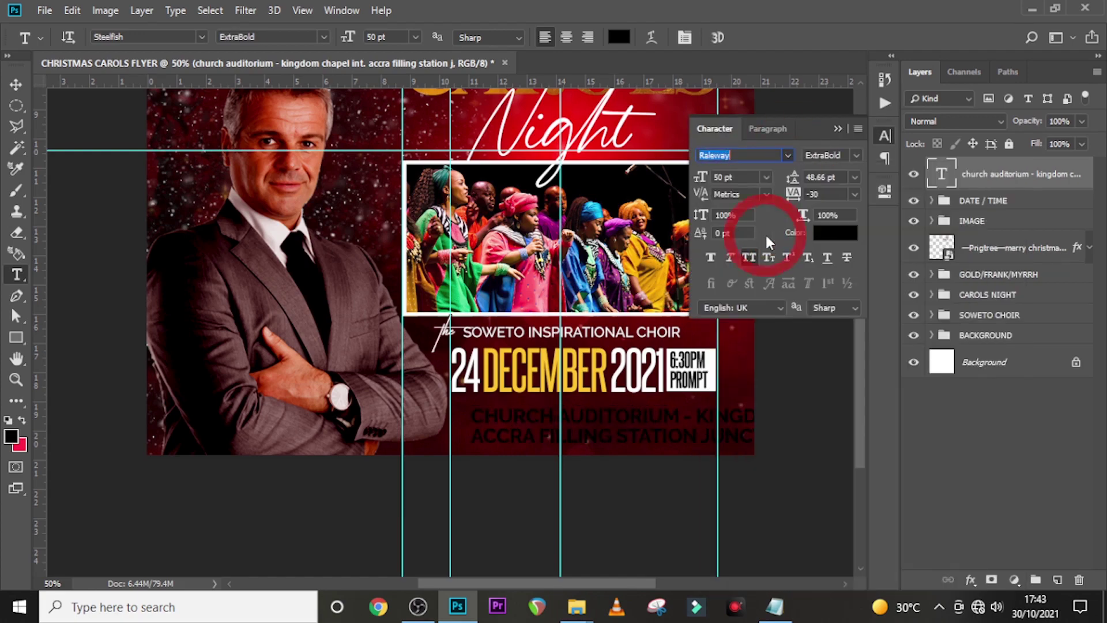
pyautogui.click(856, 155)
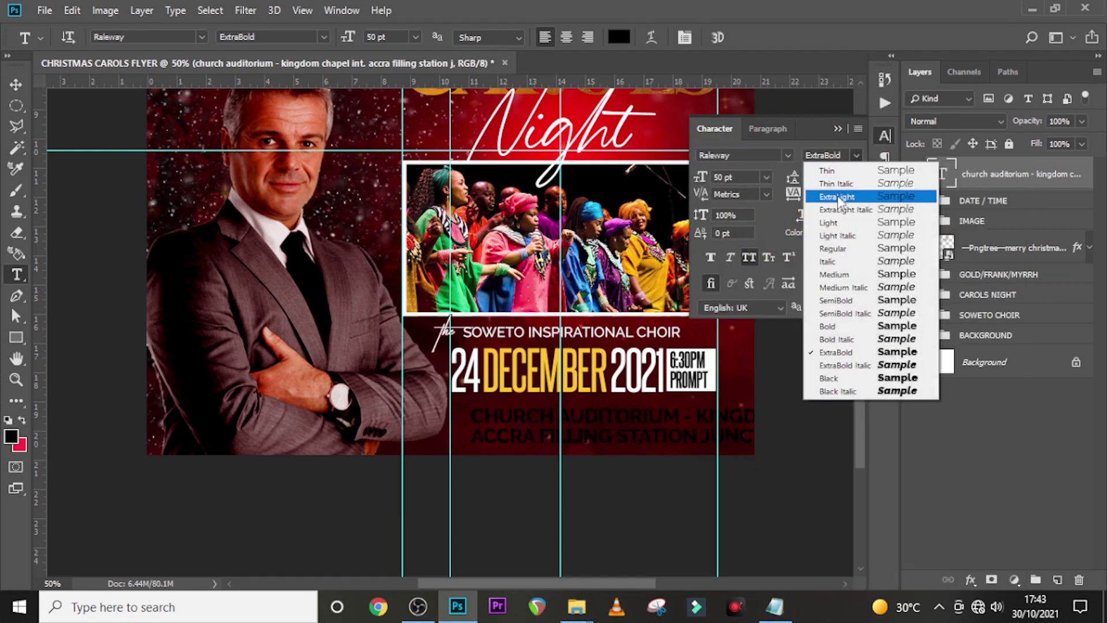
pyautogui.click(825, 262)
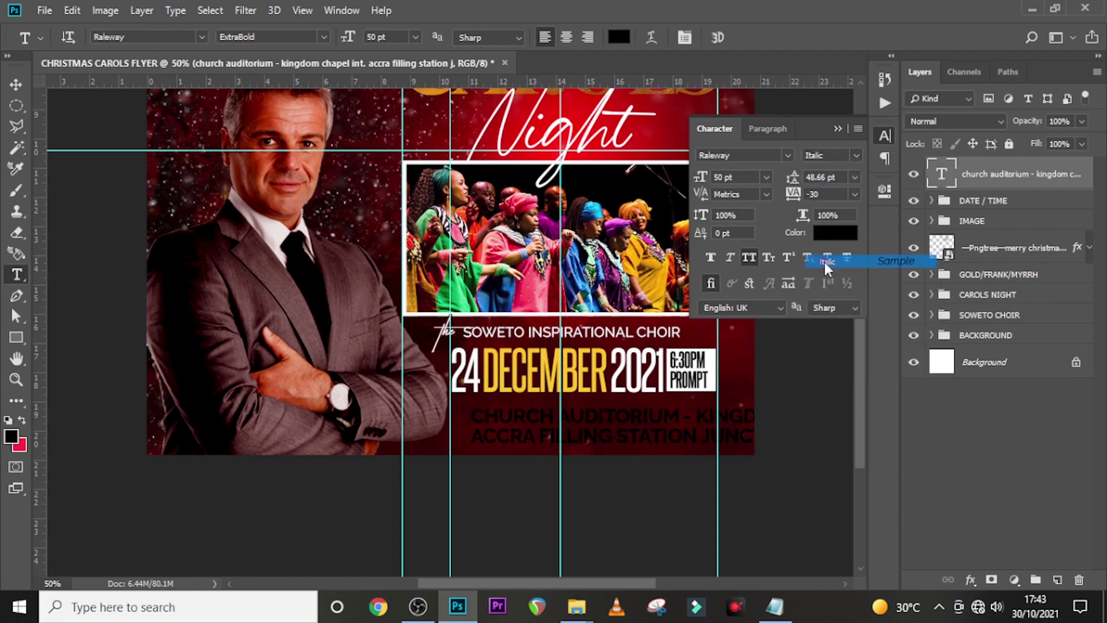
pyautogui.click(855, 155)
pyautogui.click(819, 219)
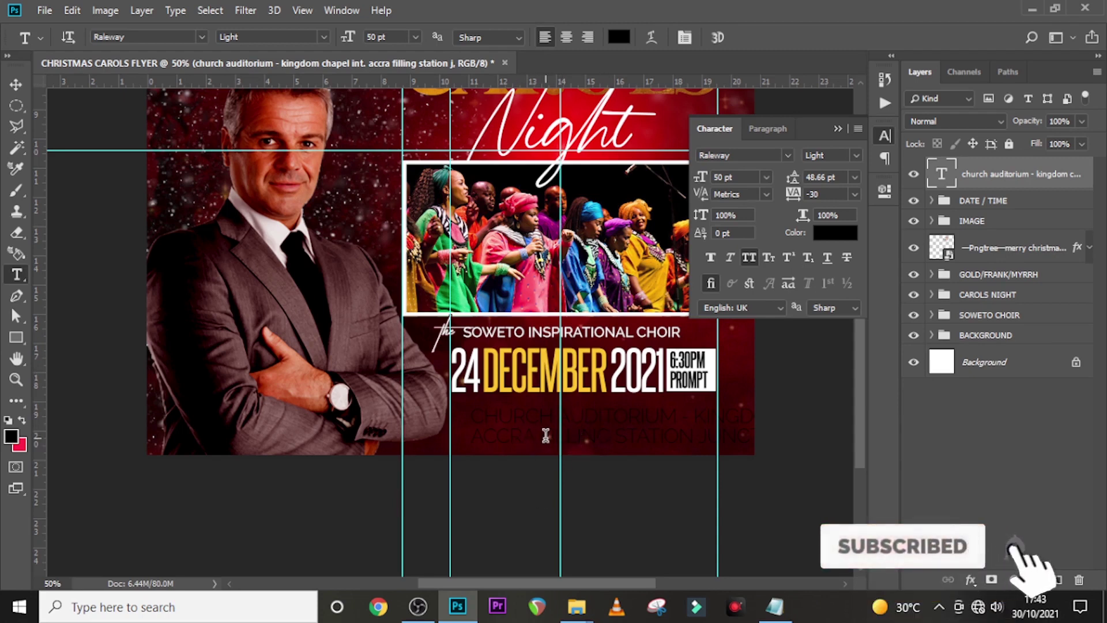
# Set the venue text's colour to white, ffffff.
pyautogui.click(827, 234)
pyautogui.write('ffffff')
pyautogui.click(1042, 190)
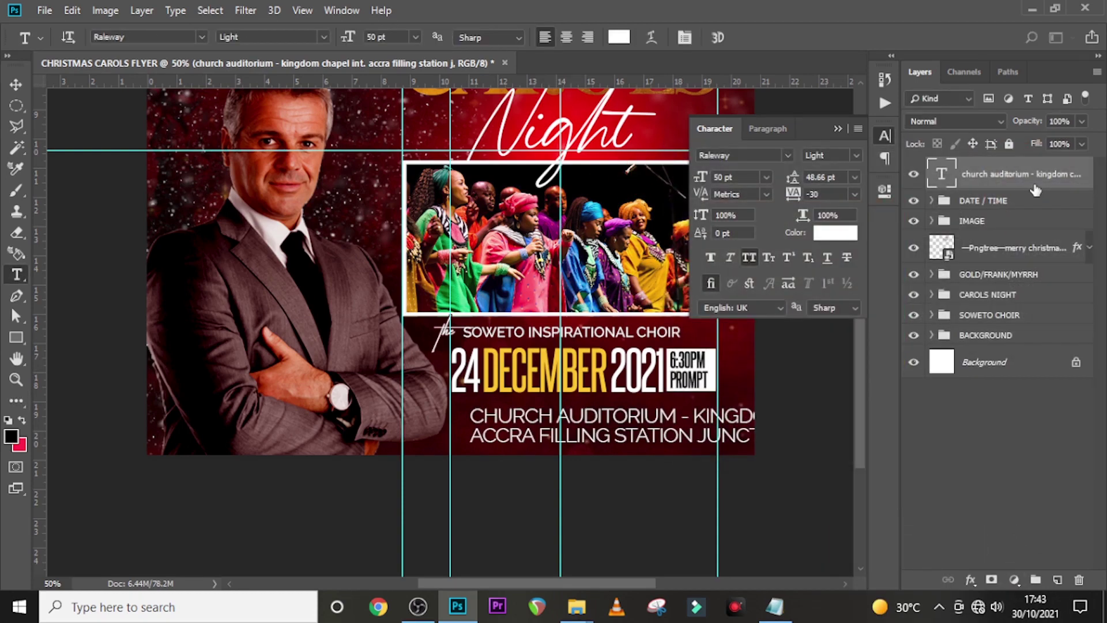
# Set the venue text's font size to 28 pt and its leading to 29.14 pt.
pyautogui.click(692, 178)
pyautogui.write('28')
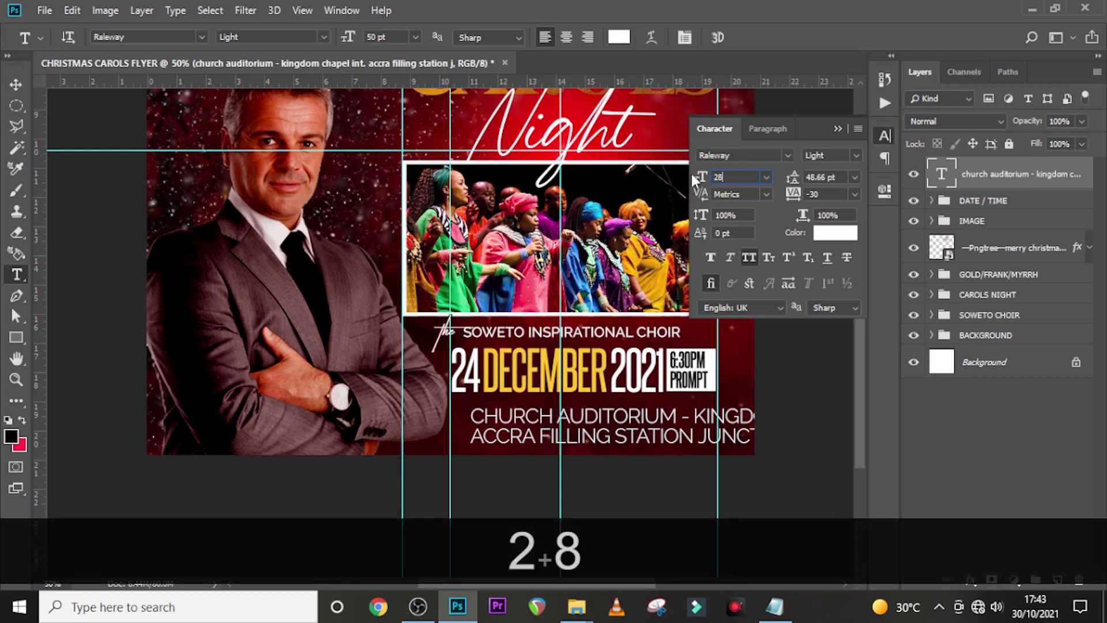
pyautogui.press('Return')
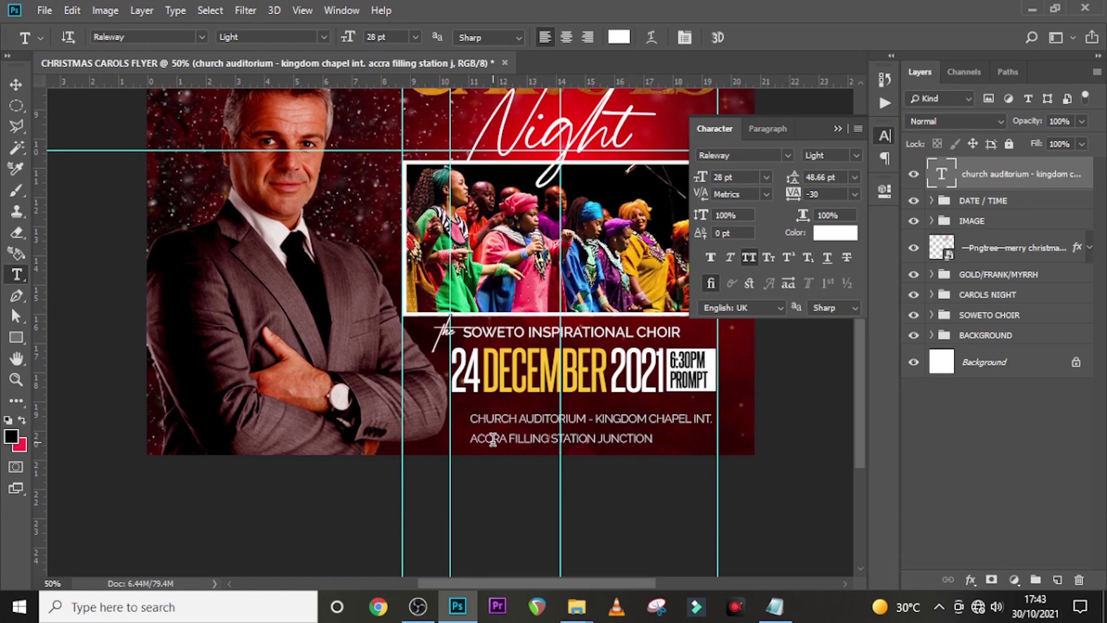
pyautogui.click(787, 176)
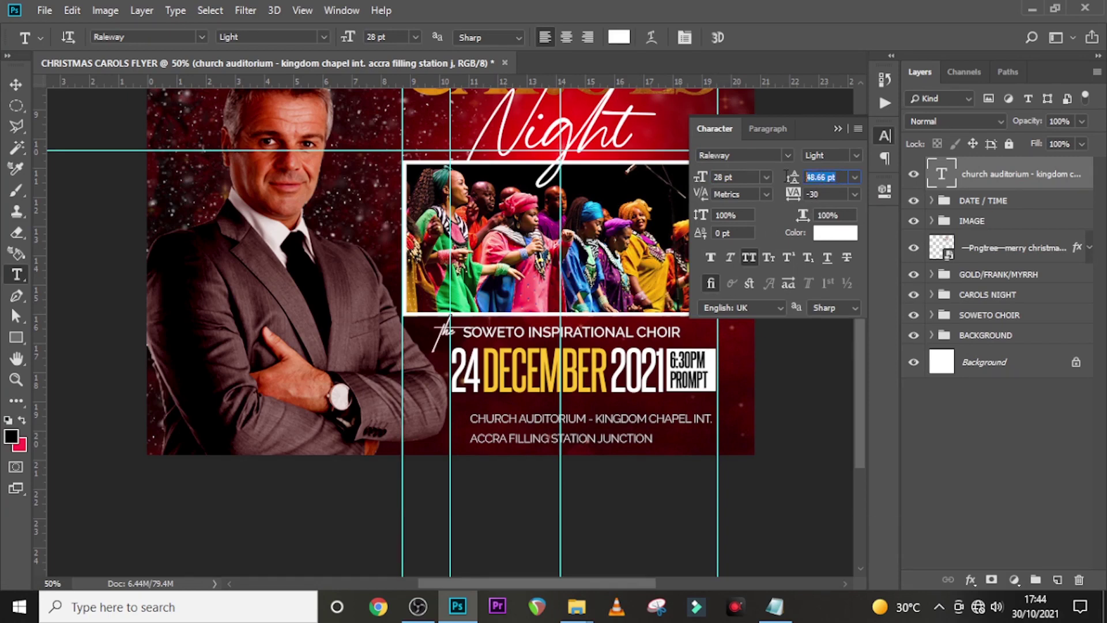
pyautogui.write('2')
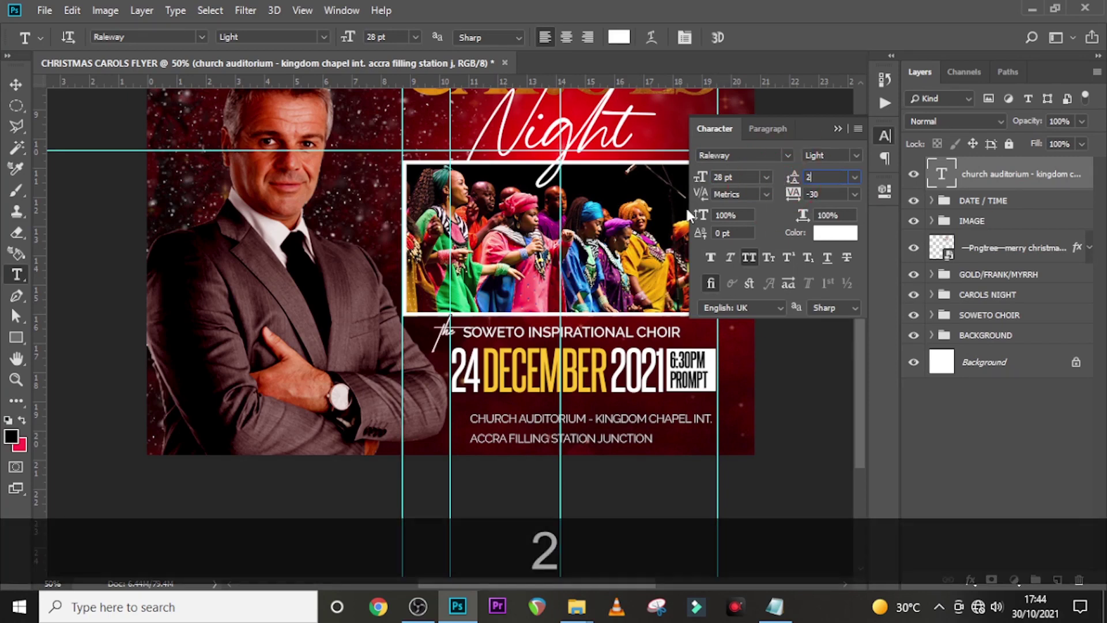
pyautogui.write('9.')
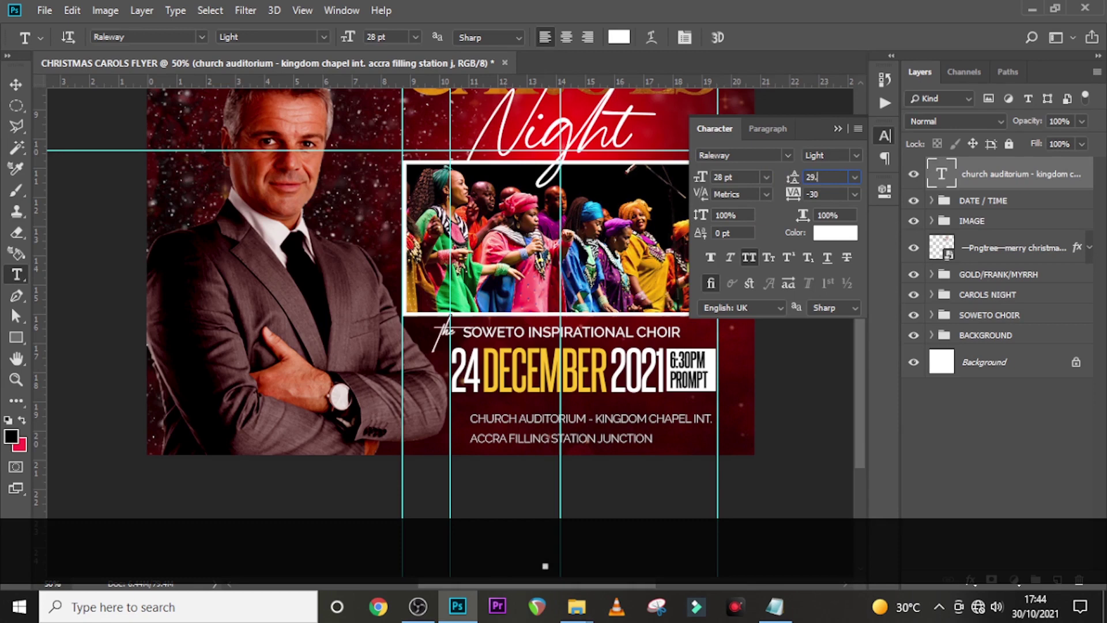
pyautogui.write('14')
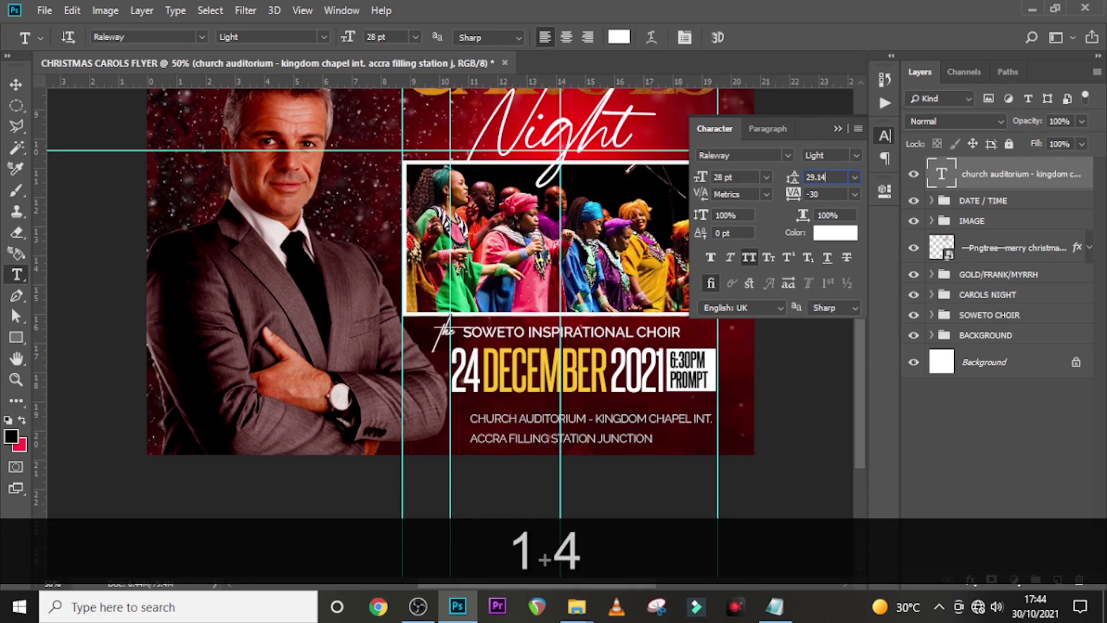
pyautogui.press('Return')
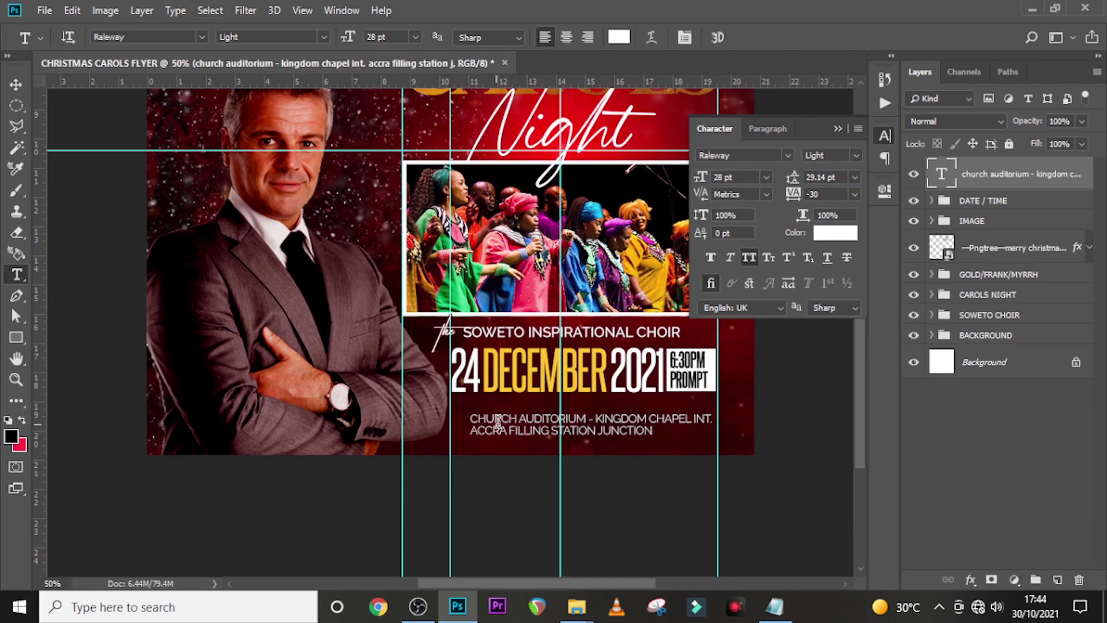
# Centre-align the two venue lines and move them directly beneath the date line.
pyautogui.click(779, 133)
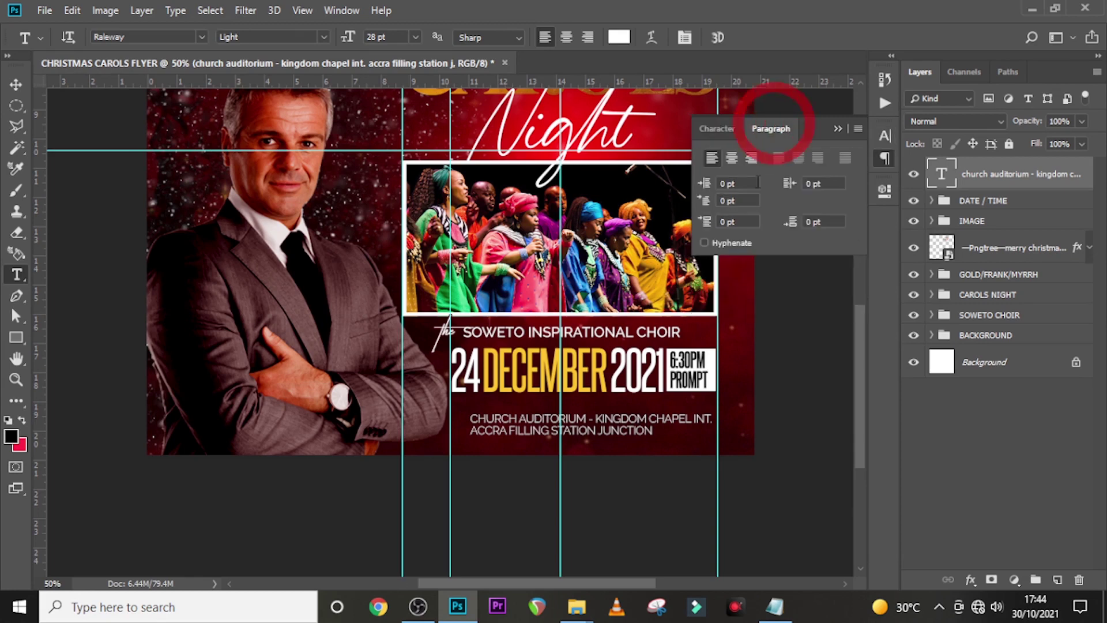
pyautogui.click(732, 158)
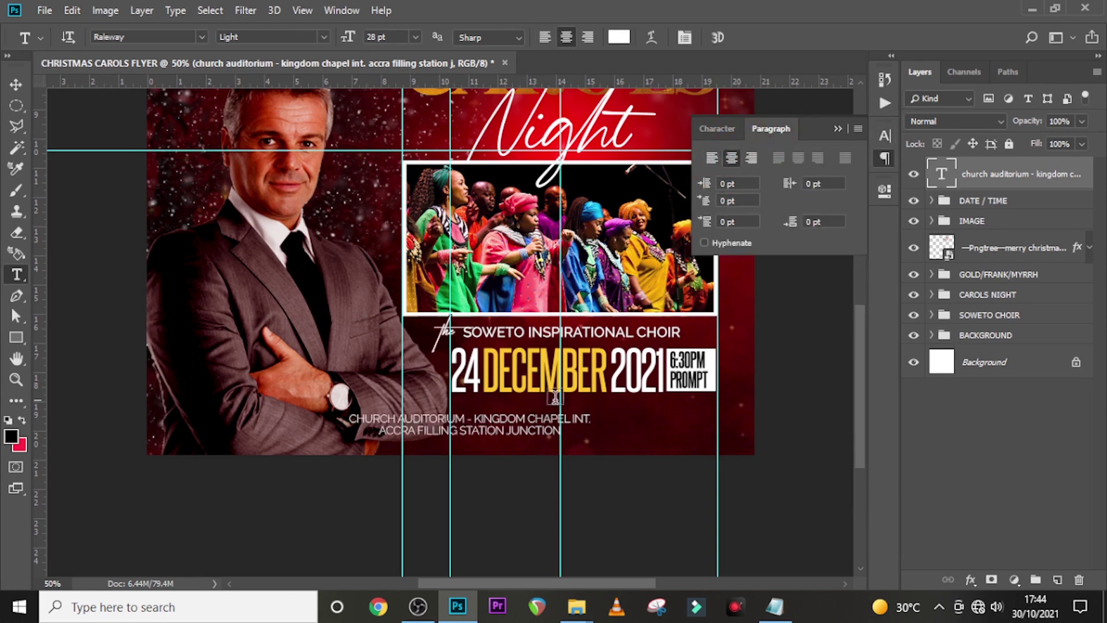
pyautogui.press('v')
pyautogui.moveTo(455, 427); pyautogui.dragTo(555, 410)
# Set the venue text's tracking to -40 and nudge it left to line up with the start of the date.
pyautogui.click(715, 128)
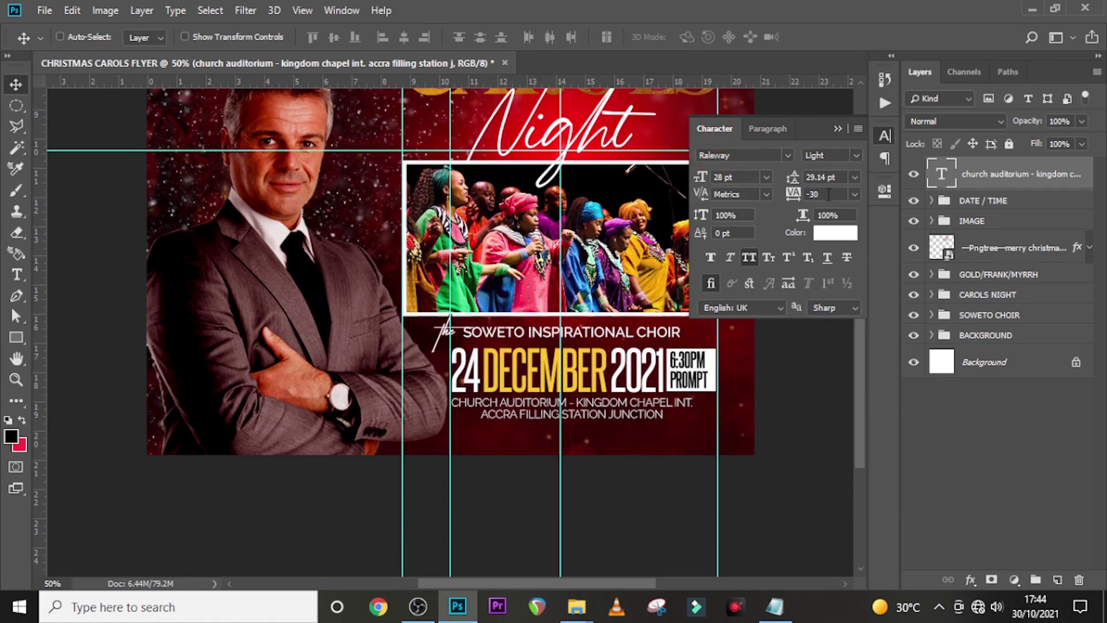
pyautogui.write('-40')
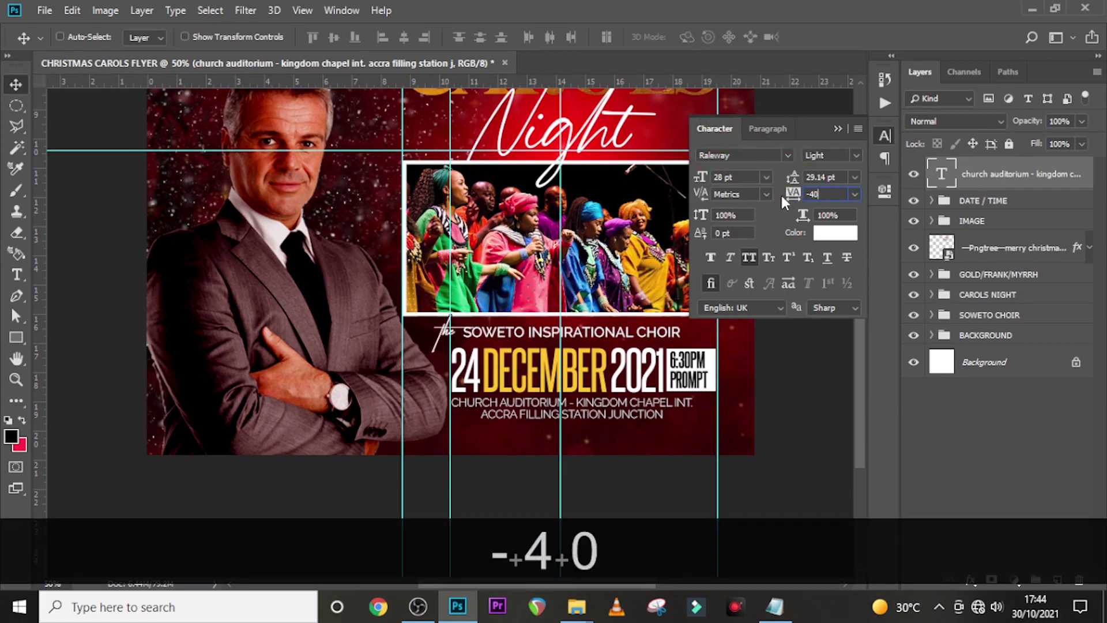
pyautogui.press('Return')
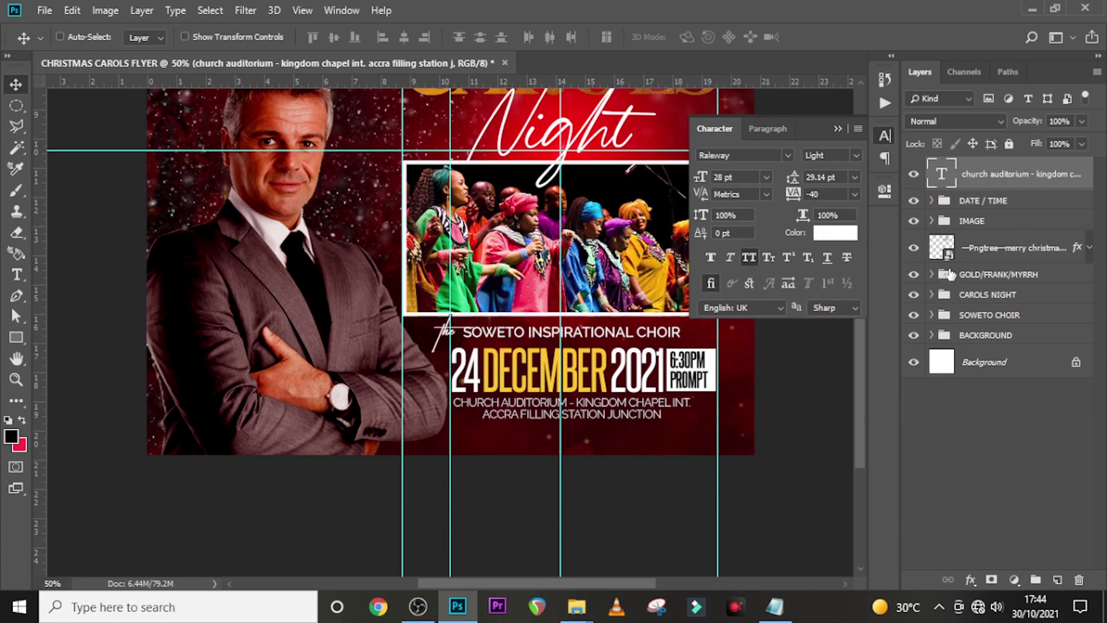
pyautogui.press('Left')
pyautogui.press('Left')
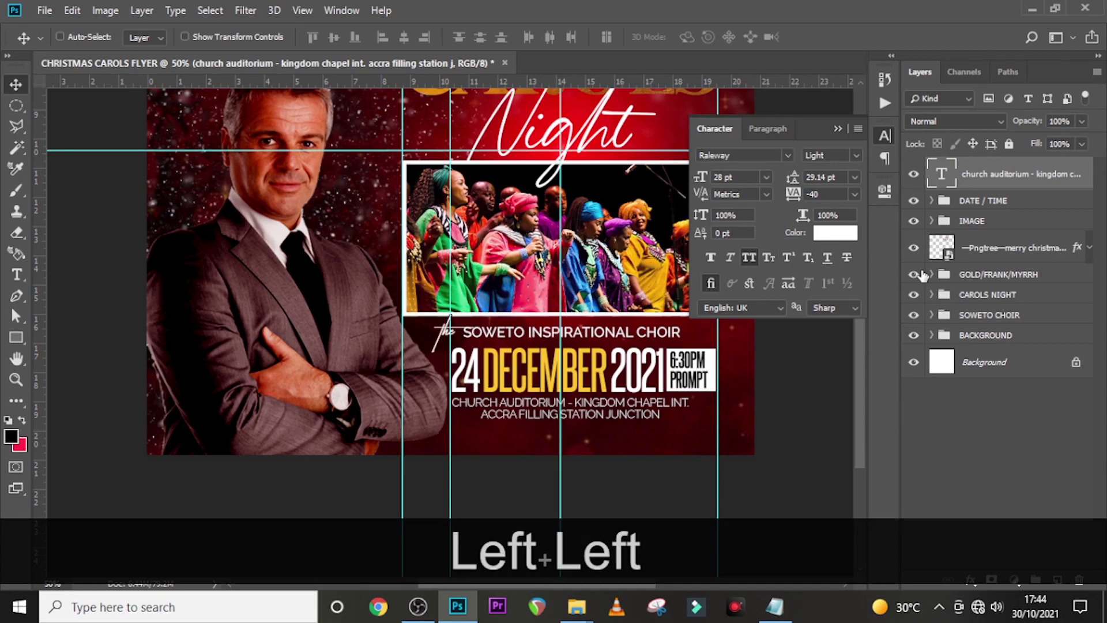
pyautogui.press('Left')
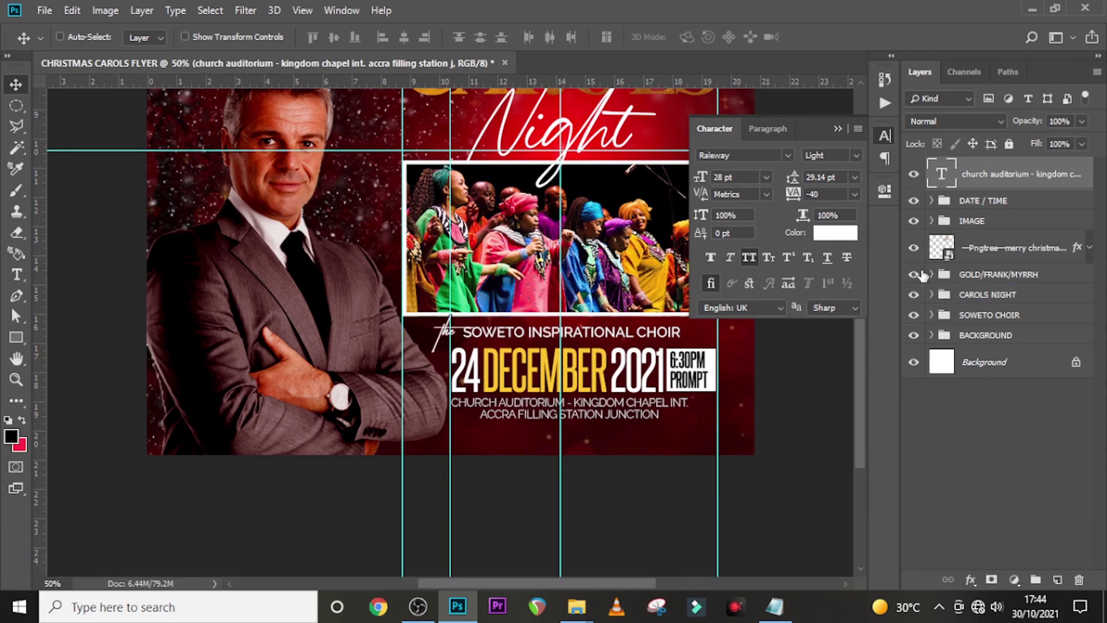
# Add a text layer below the venue reading "streaming on", copied from the notes in Notepad.
pyautogui.press('t')
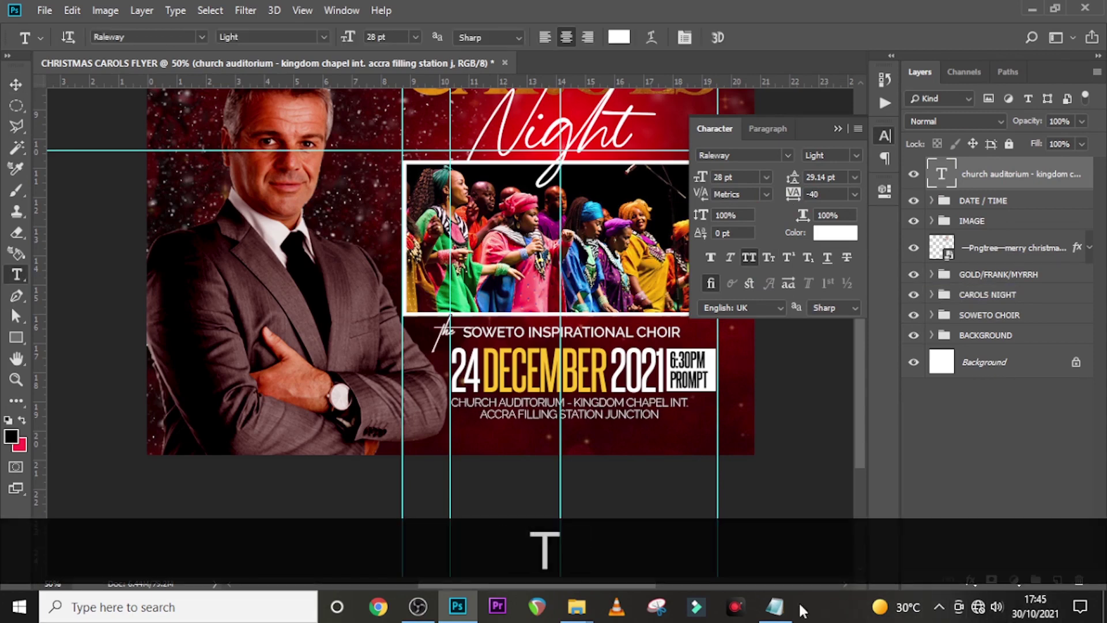
pyautogui.click(492, 444)
pyautogui.click(774, 606)
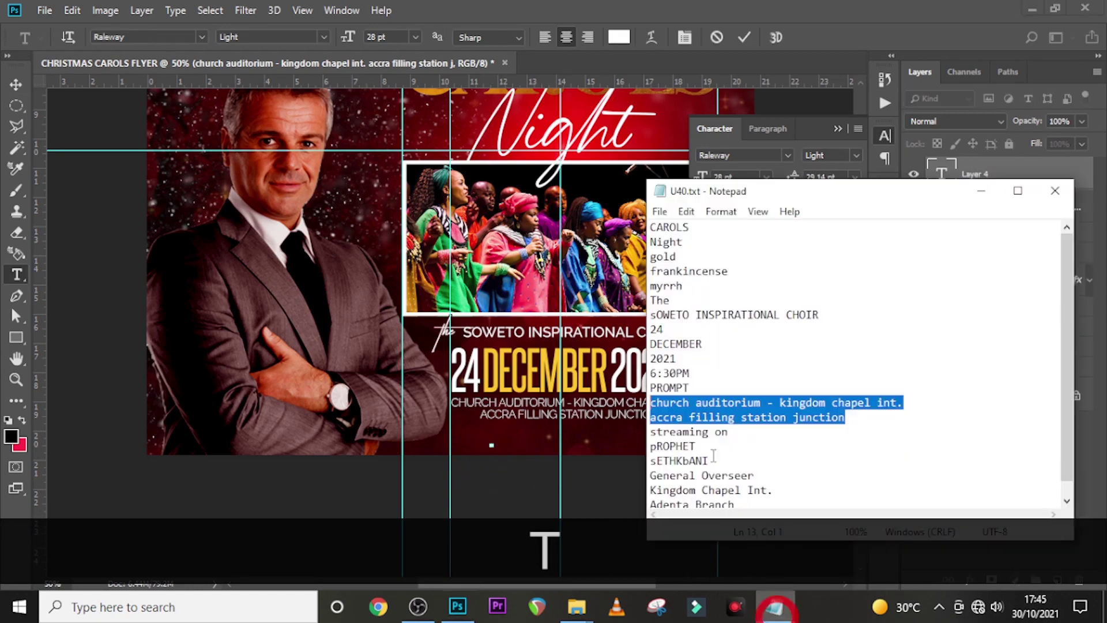
pyautogui.moveTo(731, 431); pyautogui.dragTo(620, 432)
pyautogui.hotkey('ctrl', 'c')
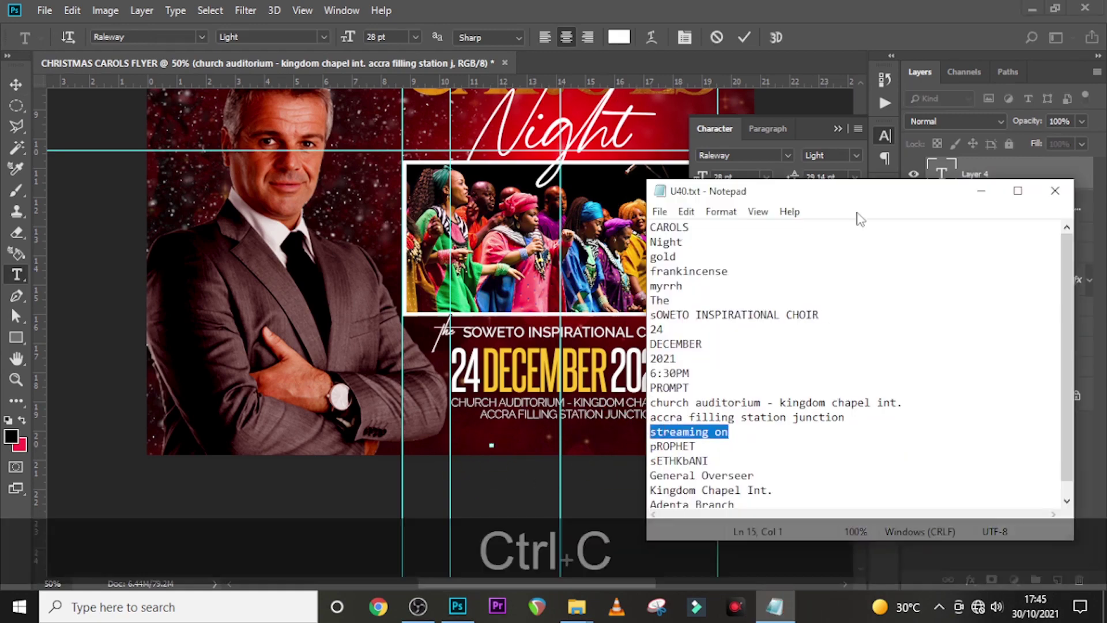
pyautogui.click(742, 26)
pyautogui.hotkey('ctrl', 'v')
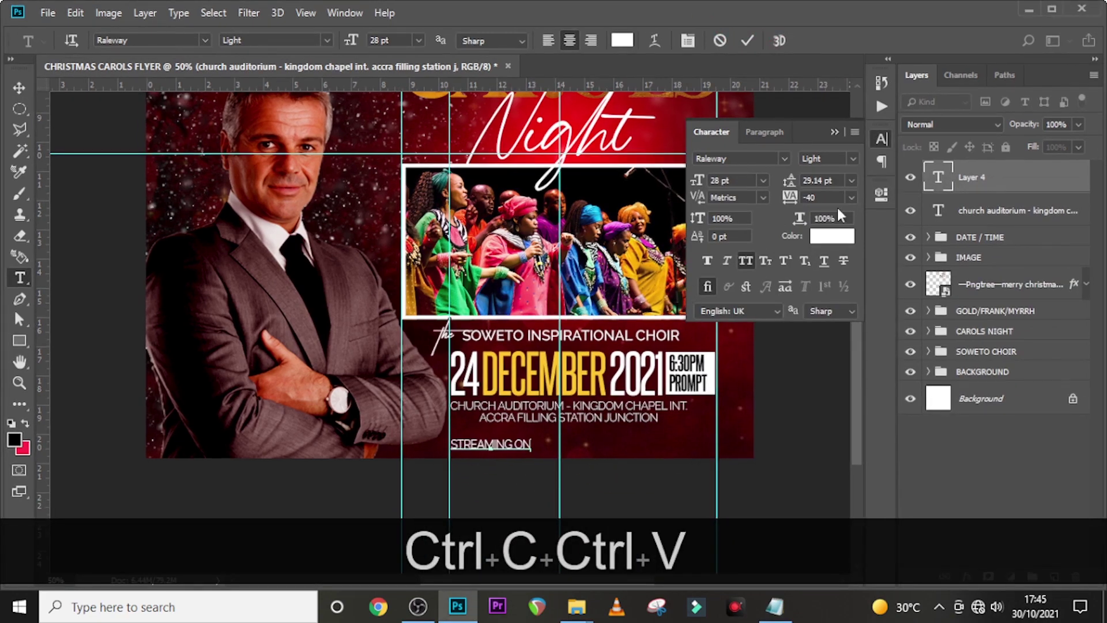
pyautogui.click(940, 182)
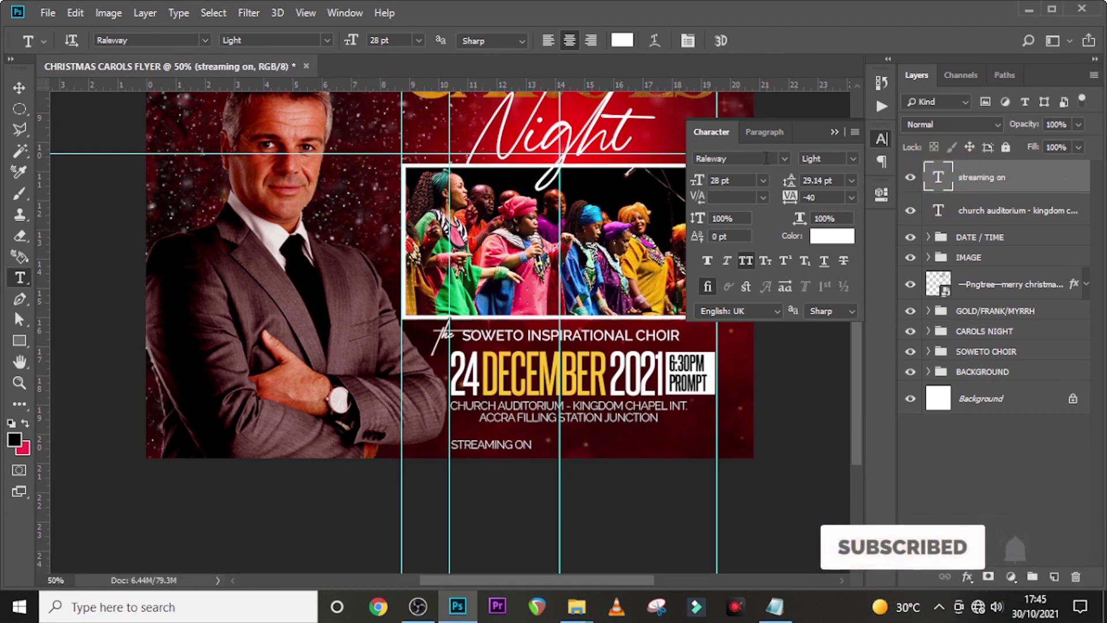
# Set the "streaming on" text to Raleway Medium at 41 pt.
pyautogui.click(848, 158)
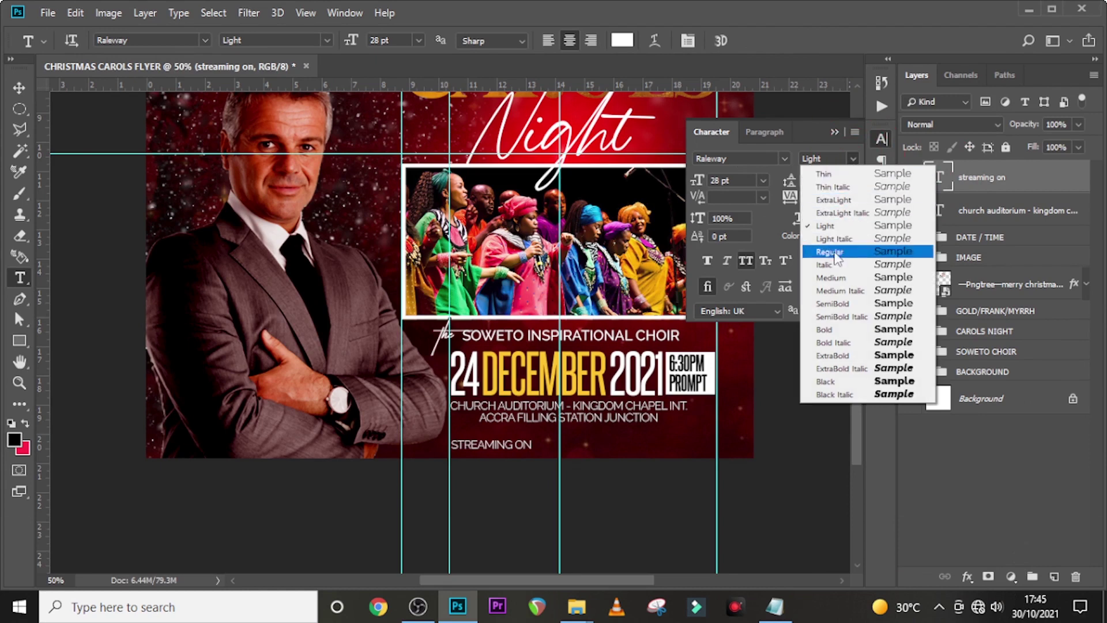
pyautogui.click(835, 280)
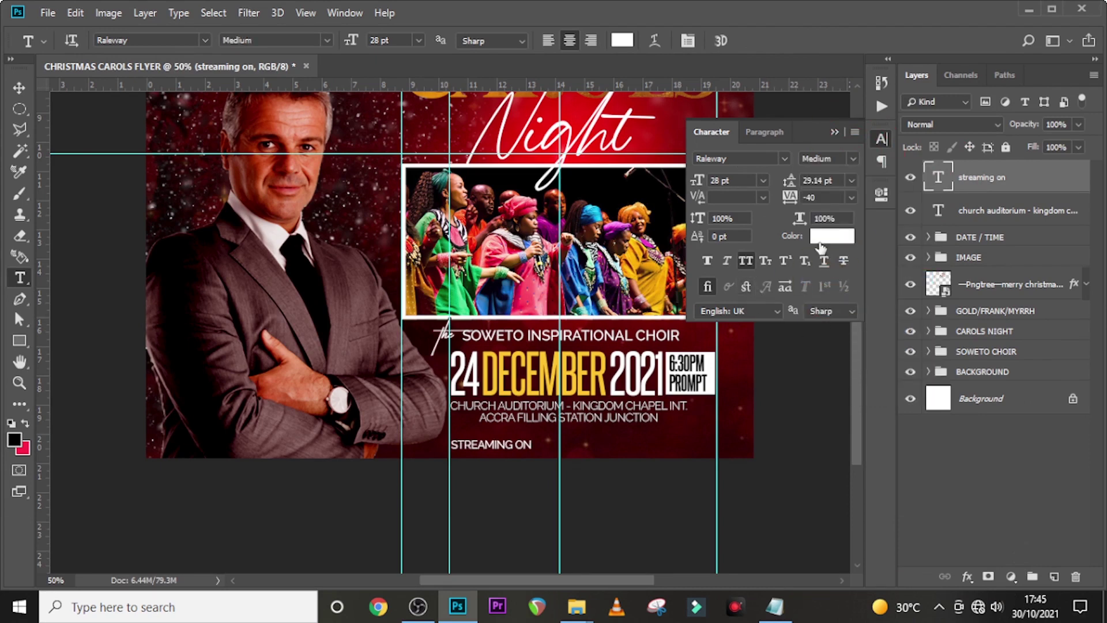
pyautogui.click(730, 180)
pyautogui.write('41')
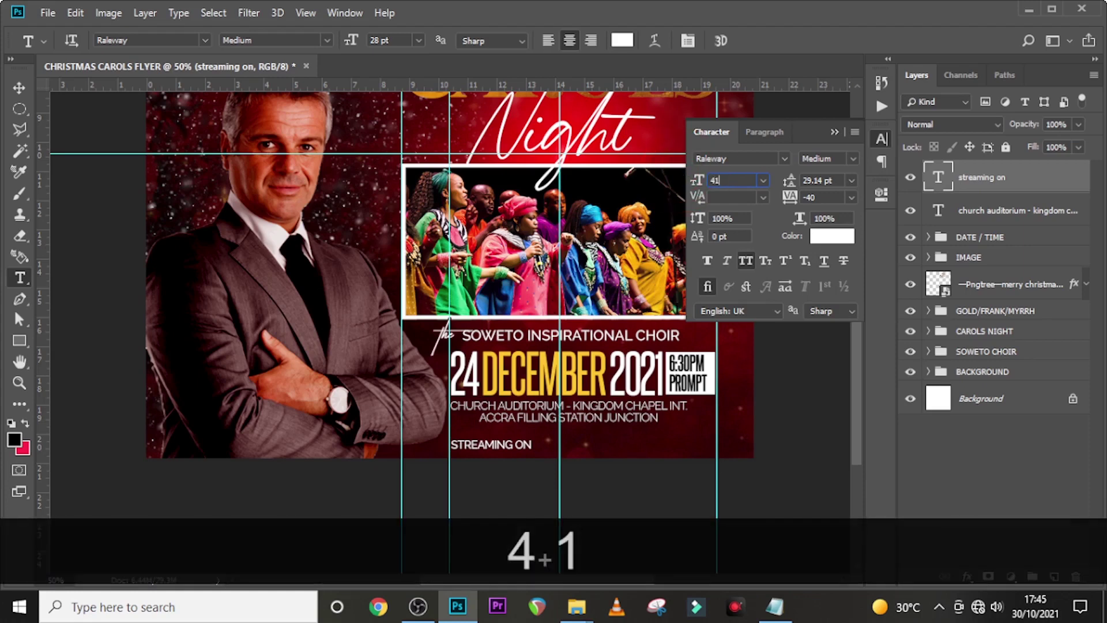
pyautogui.press('Return')
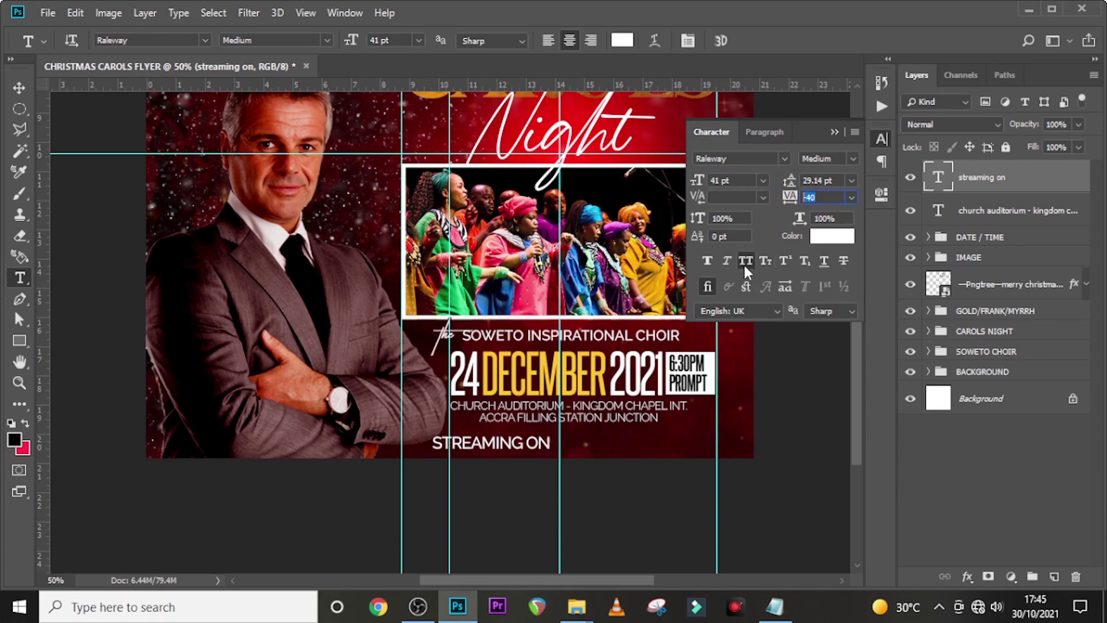
# Colour the "streaming on" text with the yellow ffc62a sampled from the word DECEMBER.
pyautogui.click(831, 238)
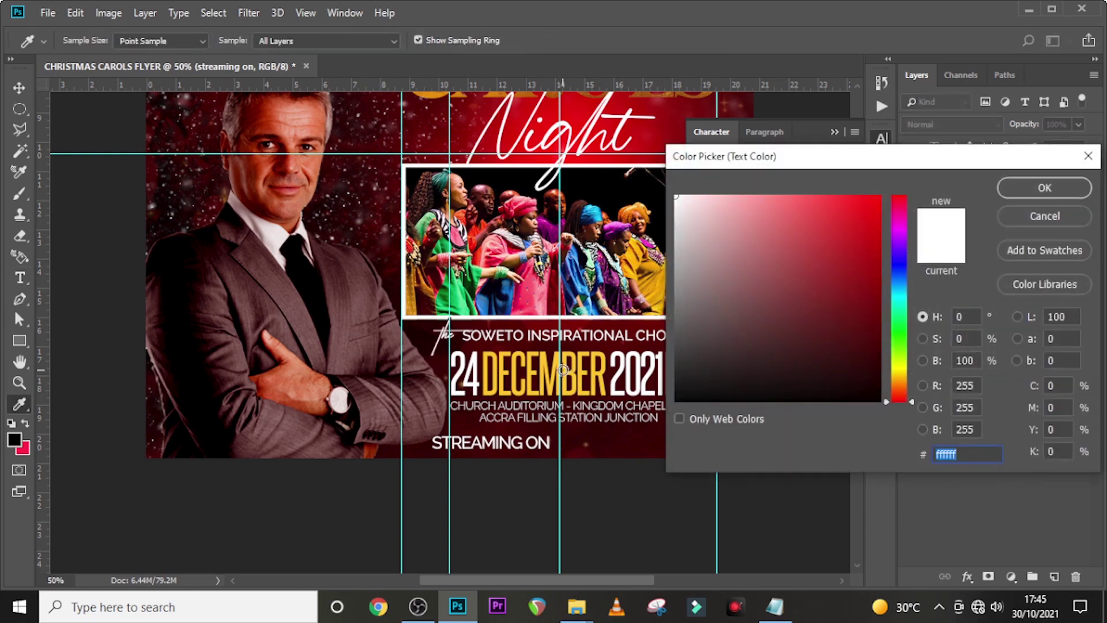
pyautogui.click(565, 371)
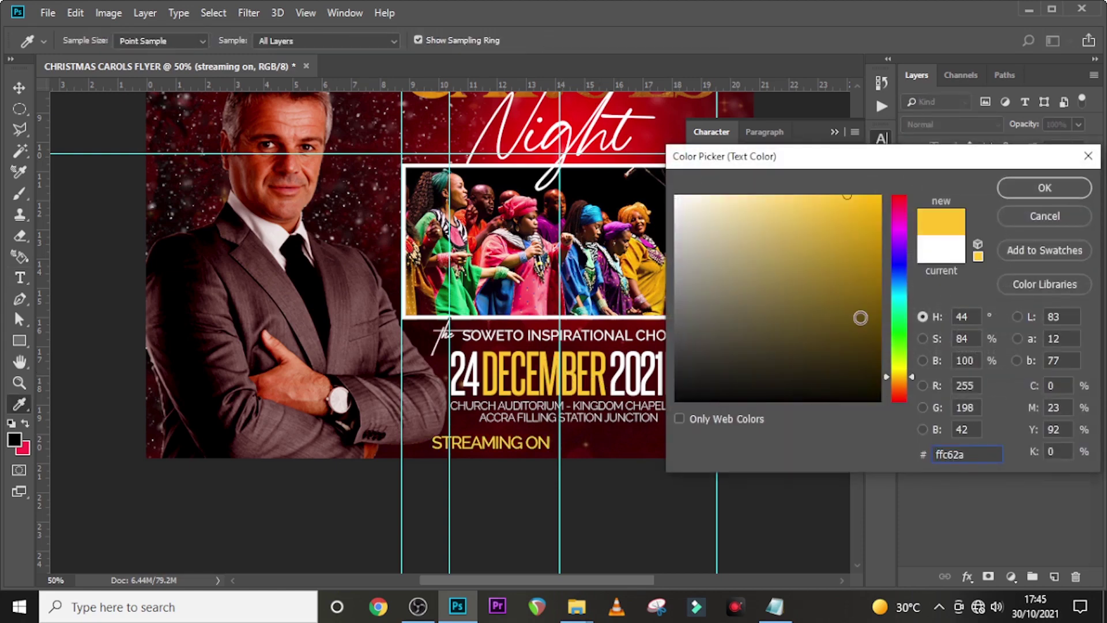
pyautogui.click(1042, 188)
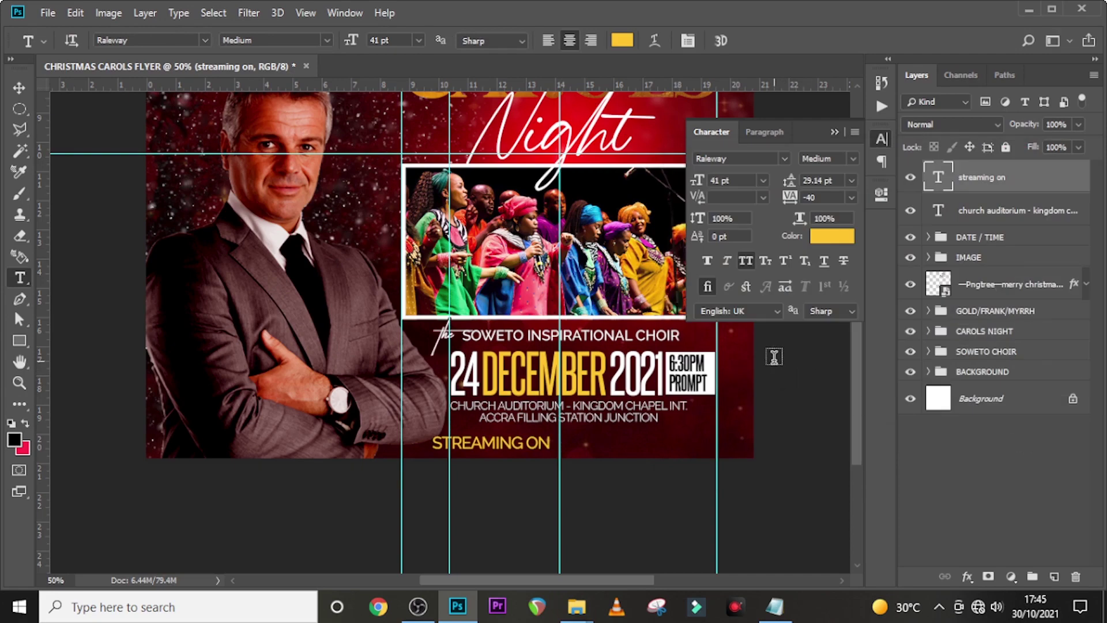
# Place the YouTube logo image, scale it down to about 5%, and move it just after the "streaming on" text.
pyautogui.moveTo(576, 607)
pyautogui.click(536, 528)
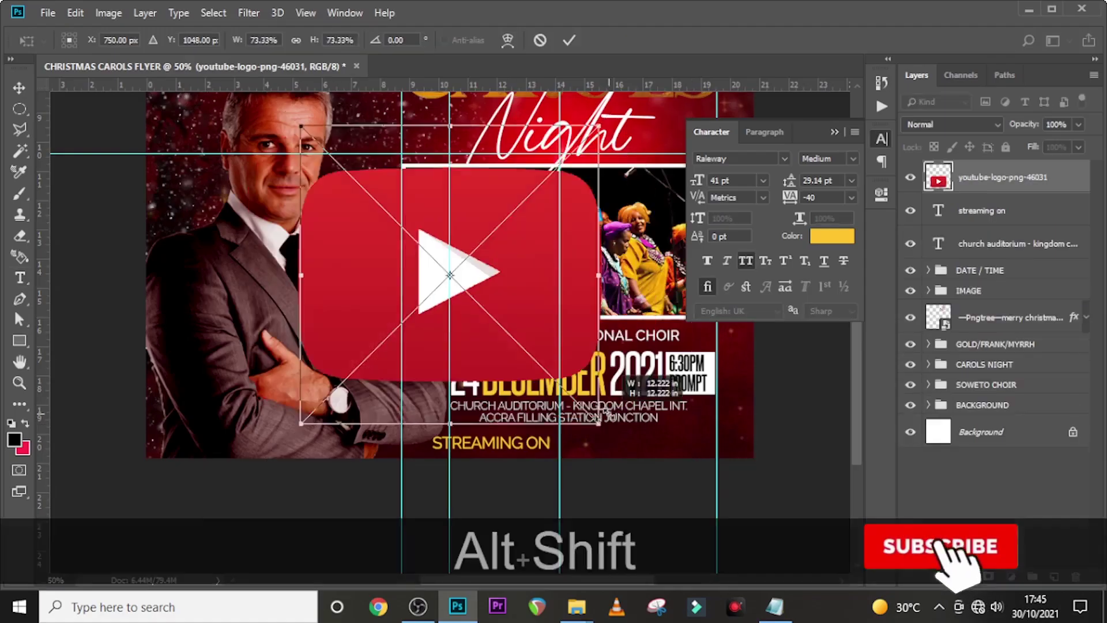
pyautogui.moveTo(600, 430); pyautogui.dragTo(461, 283)
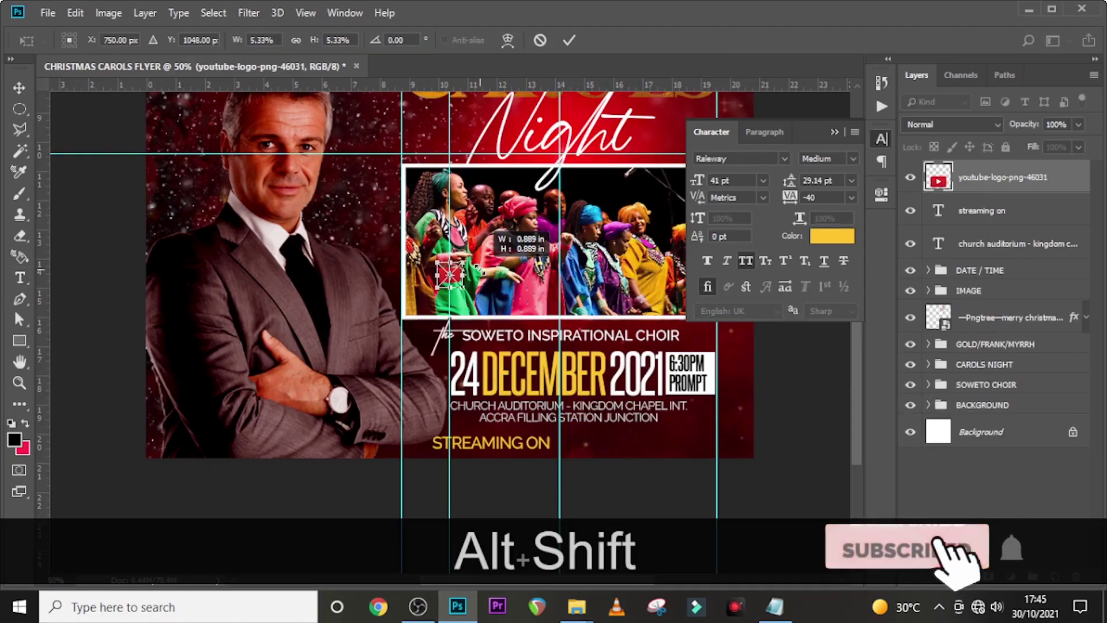
pyautogui.hotkey('alt', 'shift', 'Return')
pyautogui.press('v')
pyautogui.moveTo(452, 282); pyautogui.dragTo(570, 452)
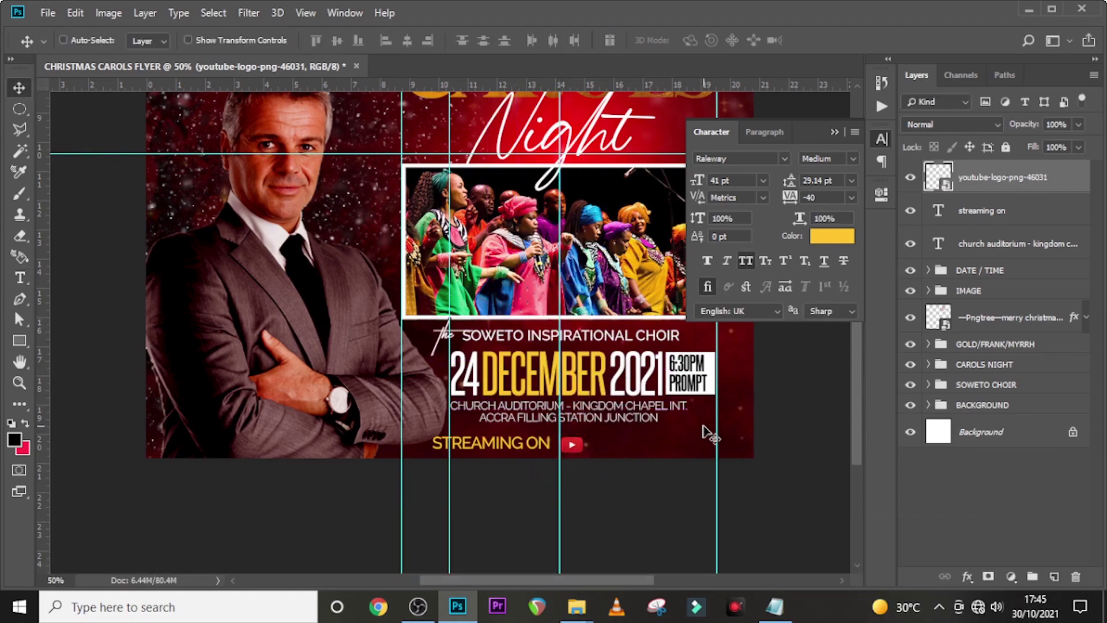
# Nudge the YouTube logo up level with the "streaming on" text and left to close the gap after it.
pyautogui.hotkey('ctrl', '=')
pyautogui.hotkey('ctrl', '=')
pyautogui.scroll(-3, 484, 222)
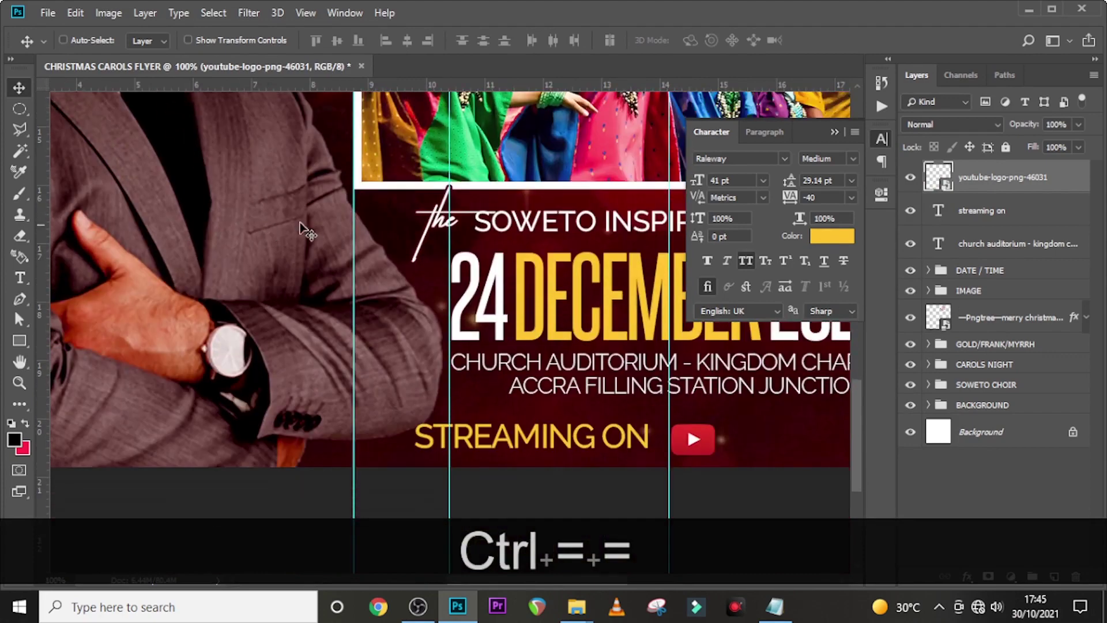
pyautogui.press('Up')
pyautogui.press('Up')
pyautogui.press('Up')
pyautogui.press('Up')
pyautogui.press('Up')
pyautogui.press('Up')
pyautogui.press('Left')
pyautogui.press('Left')
pyautogui.press('Left')
pyautogui.press('Left')
pyautogui.press('Left')
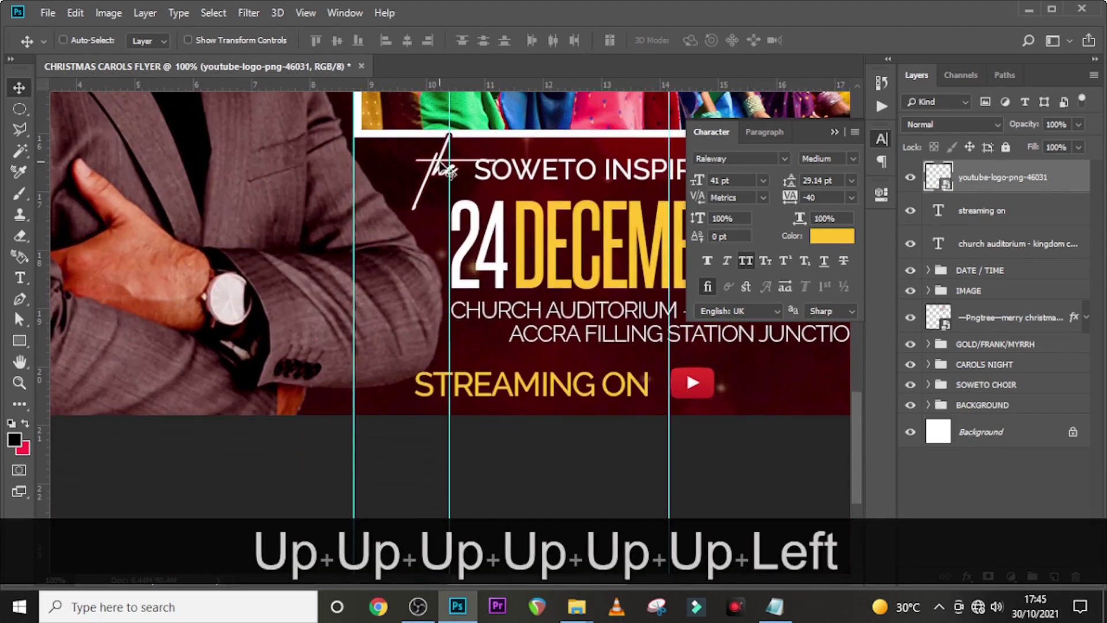
pyautogui.press('Left')
pyautogui.press('Left')
pyautogui.press('Left')
pyautogui.press('Left')
pyautogui.press('Left')
pyautogui.press('Left')
pyautogui.press('Left')
pyautogui.press('Left')
pyautogui.press('Left')
pyautogui.press('Left')
pyautogui.press('Left')
pyautogui.press('Left')
pyautogui.press('Left')
pyautogui.press('Left')
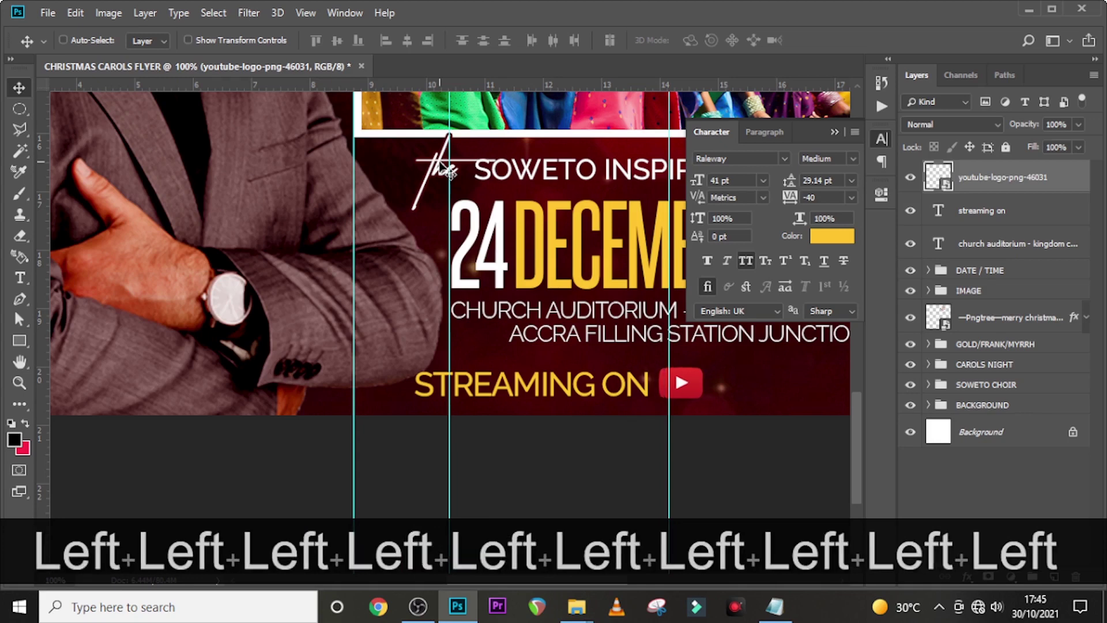
pyautogui.press('Left')
# Scale the YouTube logo down slightly and nudge it left and down beside "streaming on".
pyautogui.press('ctrl')
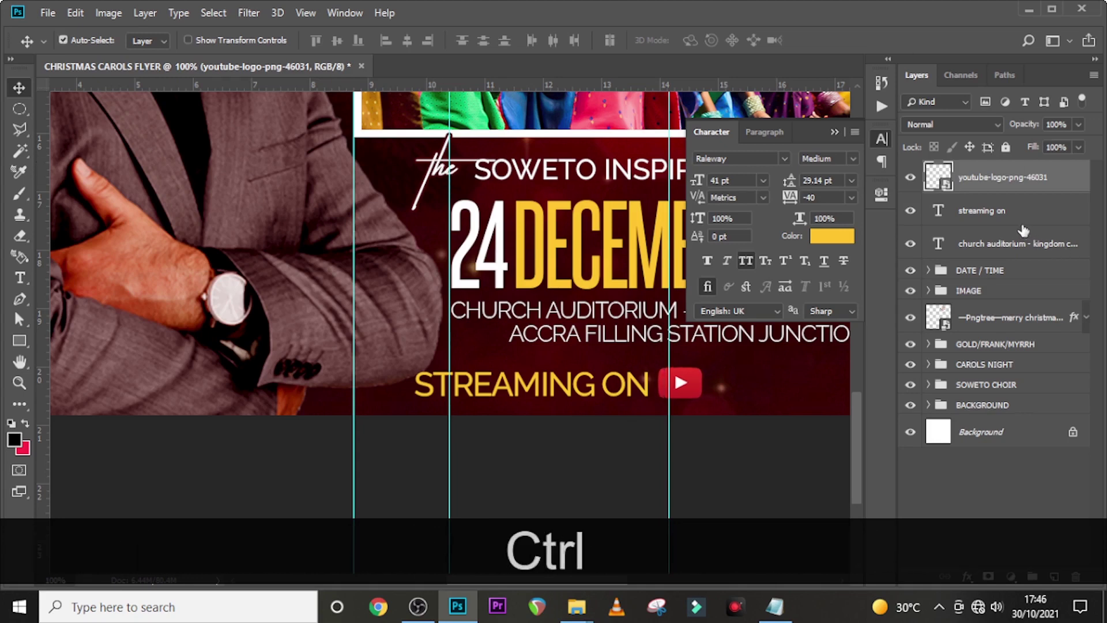
pyautogui.hotkey('ctrl', 't')
pyautogui.moveTo(702, 406)
pyautogui.mouseDown()
pyautogui.moveTo(711, 403)
pyautogui.moveTo(704, 414)
pyautogui.mouseUp()
pyautogui.press('Return')
pyautogui.press('Left')
pyautogui.press('Left')
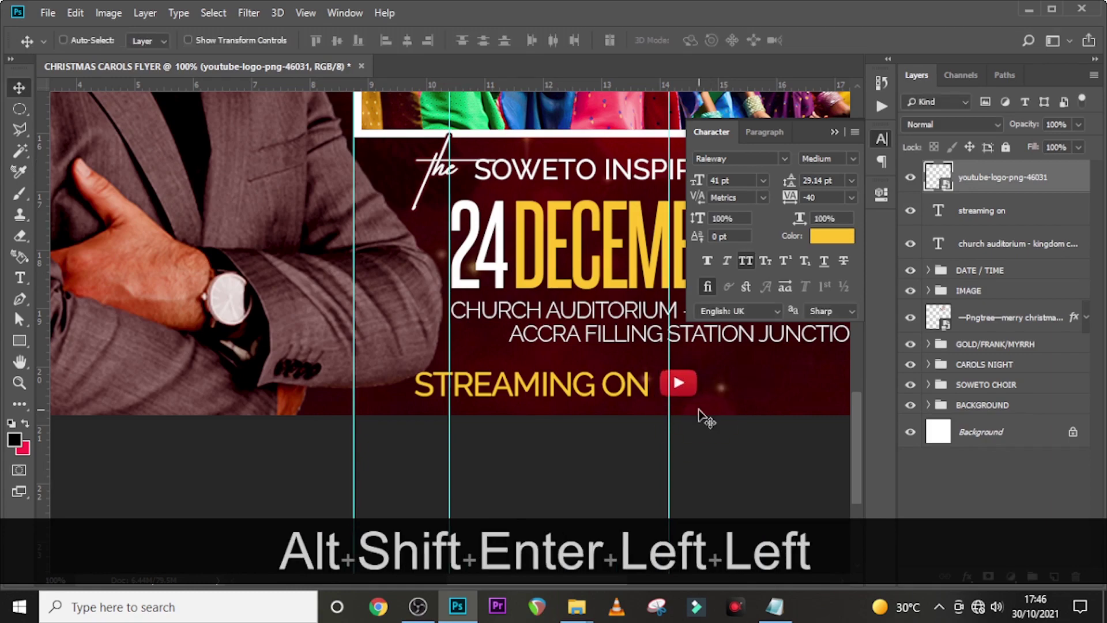
pyautogui.press('Down')
pyautogui.hotkey('ctrl', '0')
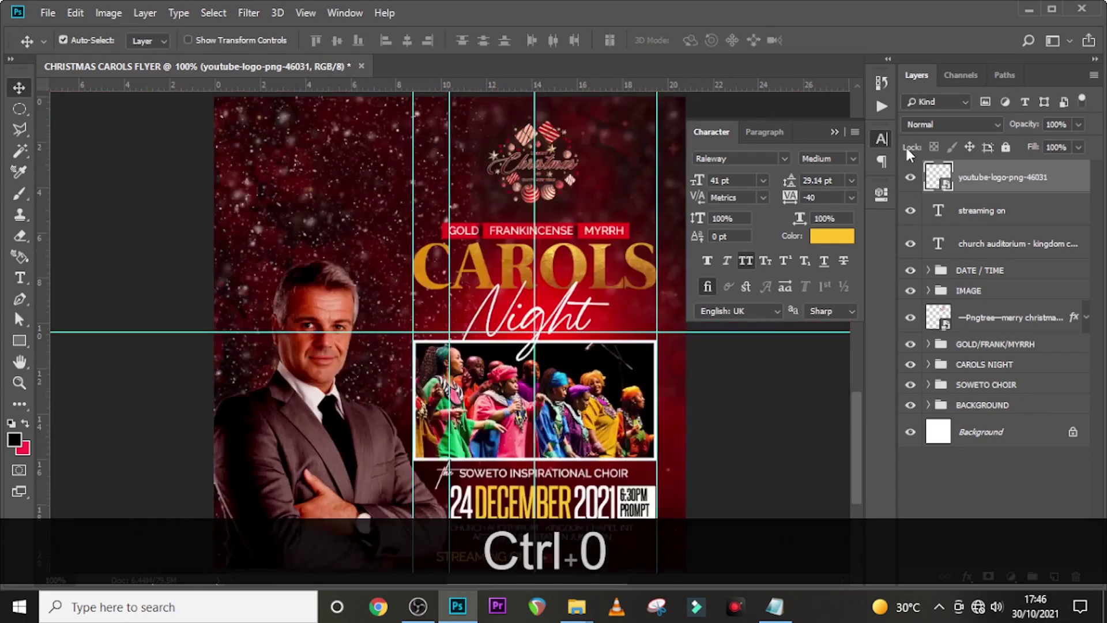
# Move the "streaming on" text and the YouTube logo together to the right and up, just beneath the venue lines.
pyautogui.hotkey('ctrl', '=')
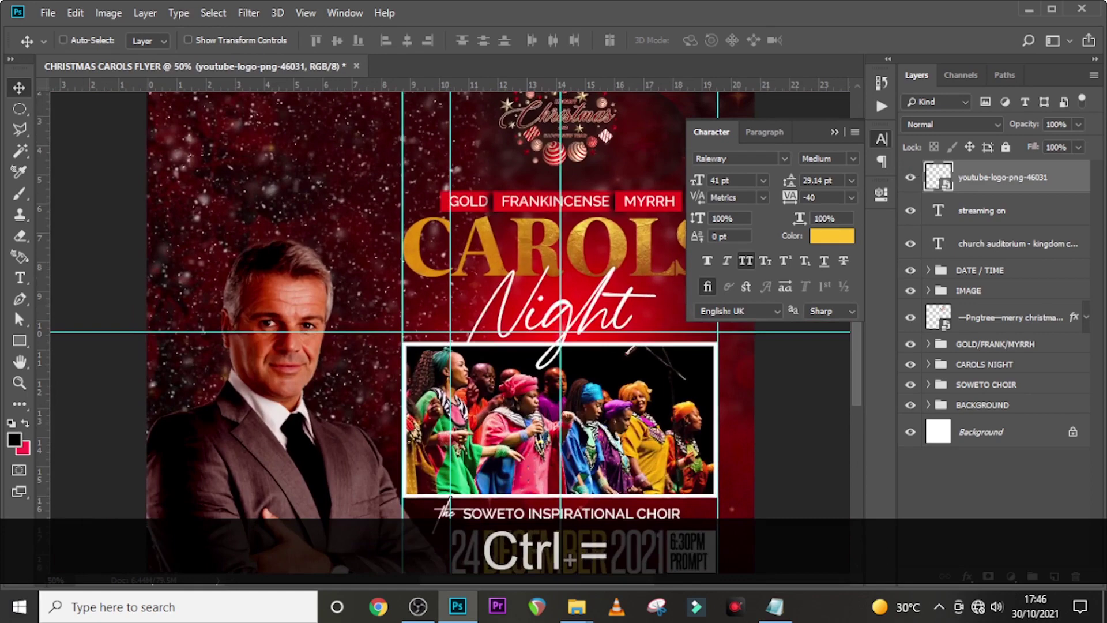
pyautogui.scroll(-5, 470, 332)
pyautogui.keyDown('ctrl'); pyautogui.click(971, 219); pyautogui.keyUp('ctrl')
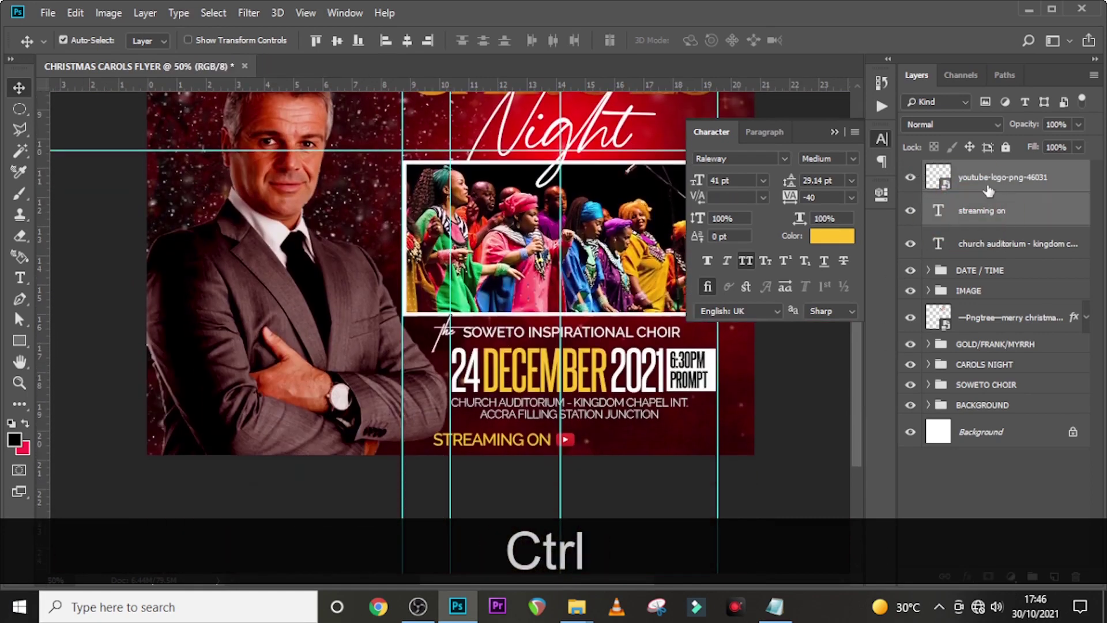
pyautogui.hotkey('ctrl', 't')
pyautogui.hotkey('shift', 'Right')
pyautogui.hotkey('shift', 'Right')
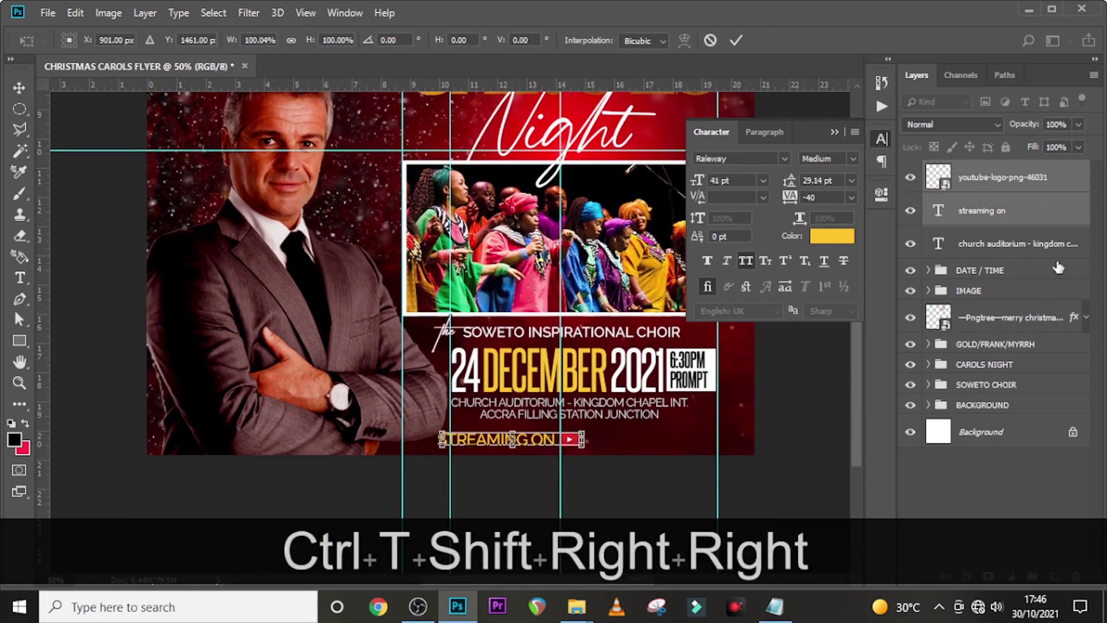
pyautogui.hotkey('shift', 'Right')
pyautogui.hotkey('shift', 'Right')
pyautogui.hotkey('shift', 'Right')
pyautogui.hotkey('shift', 'Right')
pyautogui.hotkey('shift', 'Right')
pyautogui.hotkey('shift', 'Right')
pyautogui.hotkey('shift', 'Right')
pyautogui.hotkey('shift', 'Right')
pyautogui.hotkey('shift', 'Right')
pyautogui.hotkey('shift', 'Right')
pyautogui.hotkey('shift', 'Right')
pyautogui.hotkey('shift', 'Right')
pyautogui.hotkey('shift', 'Right')
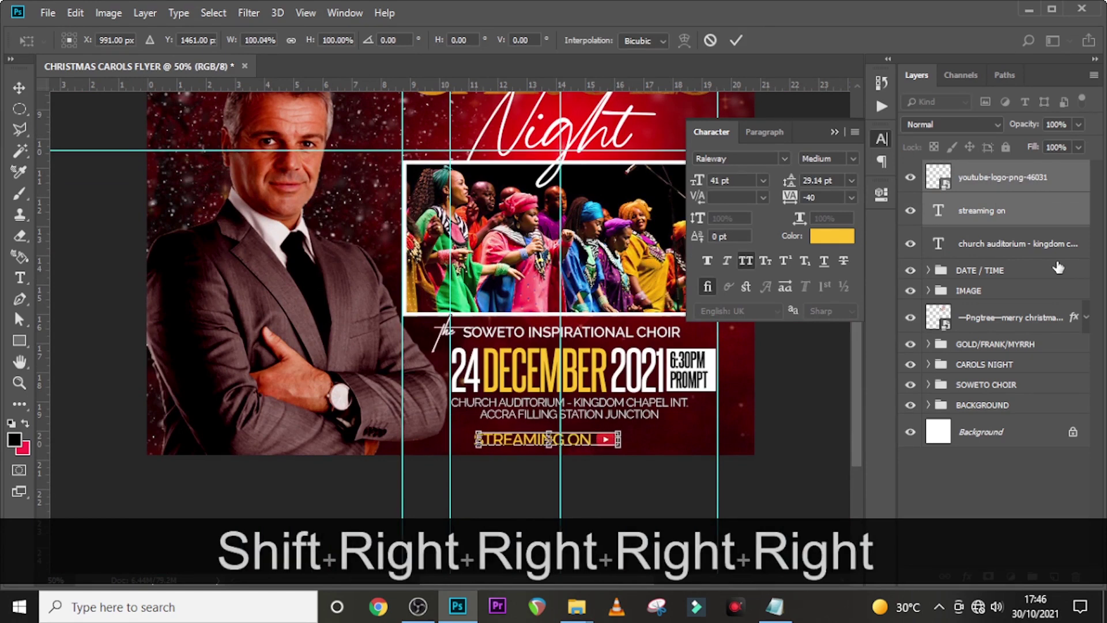
pyautogui.press('Up')
pyautogui.press('Up')
pyautogui.press('Up')
pyautogui.press('Up')
pyautogui.press('Up')
pyautogui.press('Up')
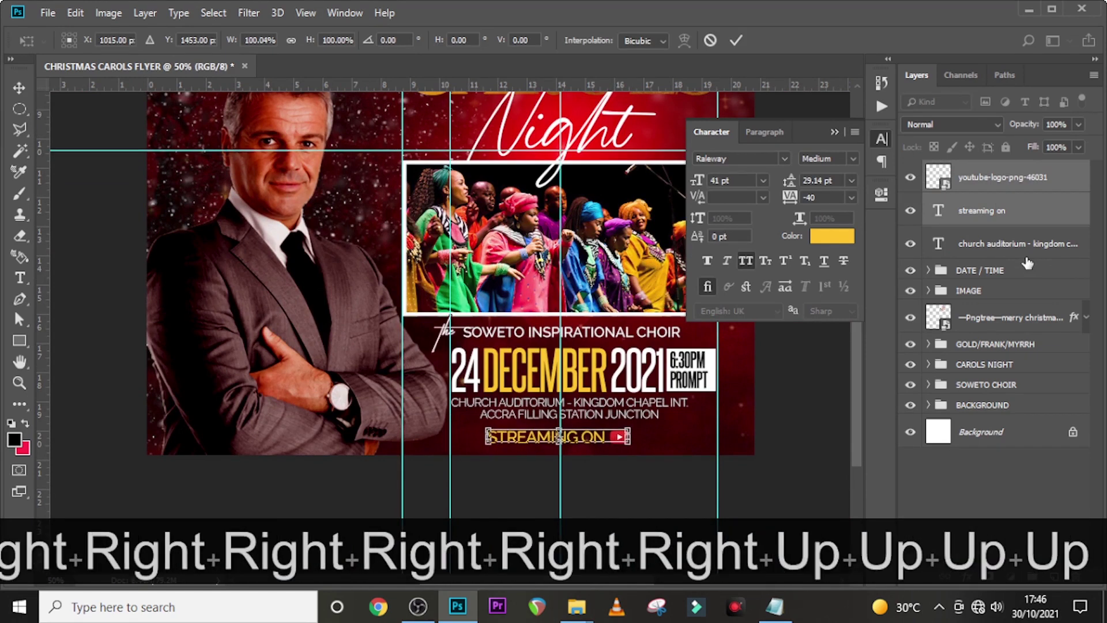
pyautogui.press('Up')
pyautogui.press('Up')
pyautogui.press('Up')
pyautogui.press('Up')
pyautogui.press('Up')
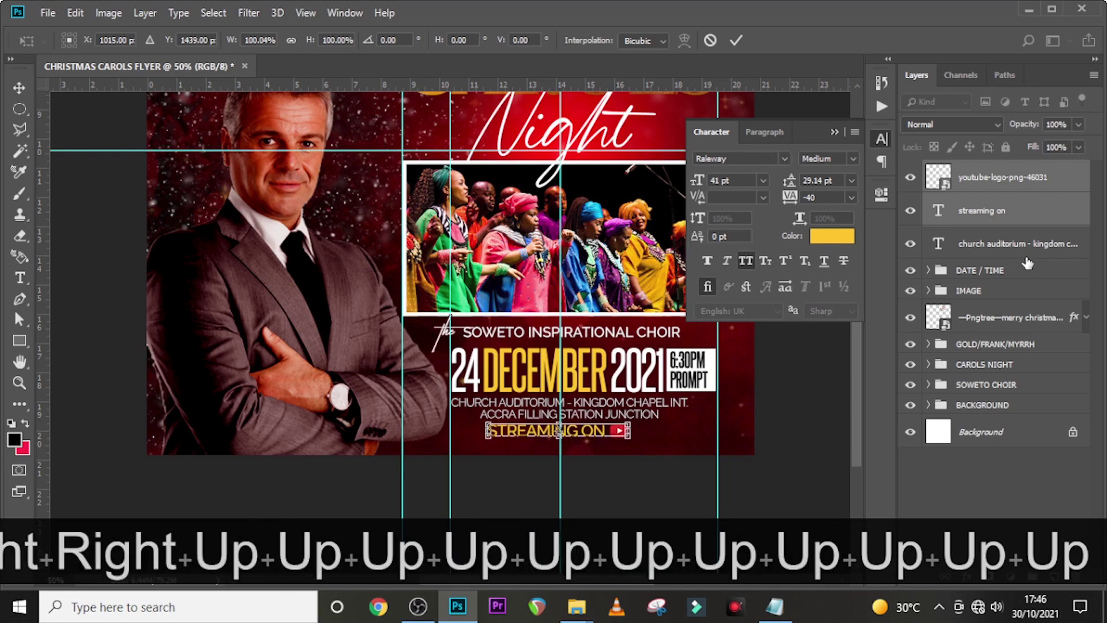
pyautogui.press('Return')
# Nudge the "streaming on" text and YouTube logo slightly further right to centre them under the venue text.
pyautogui.press('Up')
pyautogui.press('Right')
pyautogui.press('Right')
pyautogui.press('Right')
pyautogui.press('Right')
pyautogui.press('Right')
pyautogui.press('Right')
pyautogui.press('Right')
pyautogui.press('Right')
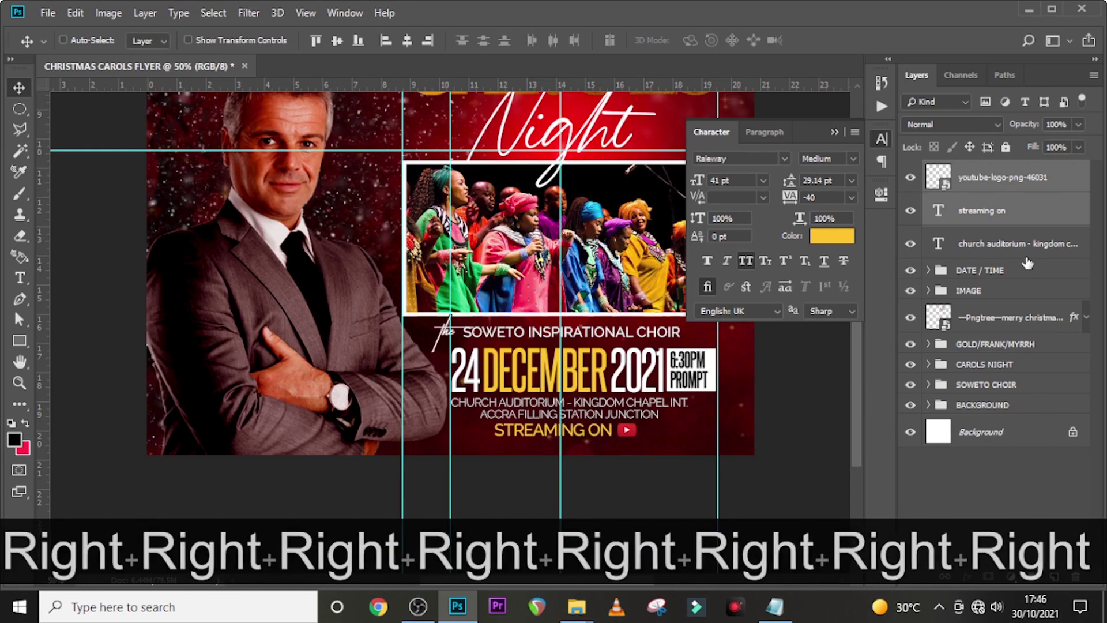
pyautogui.press('Right')
pyautogui.press('Right')
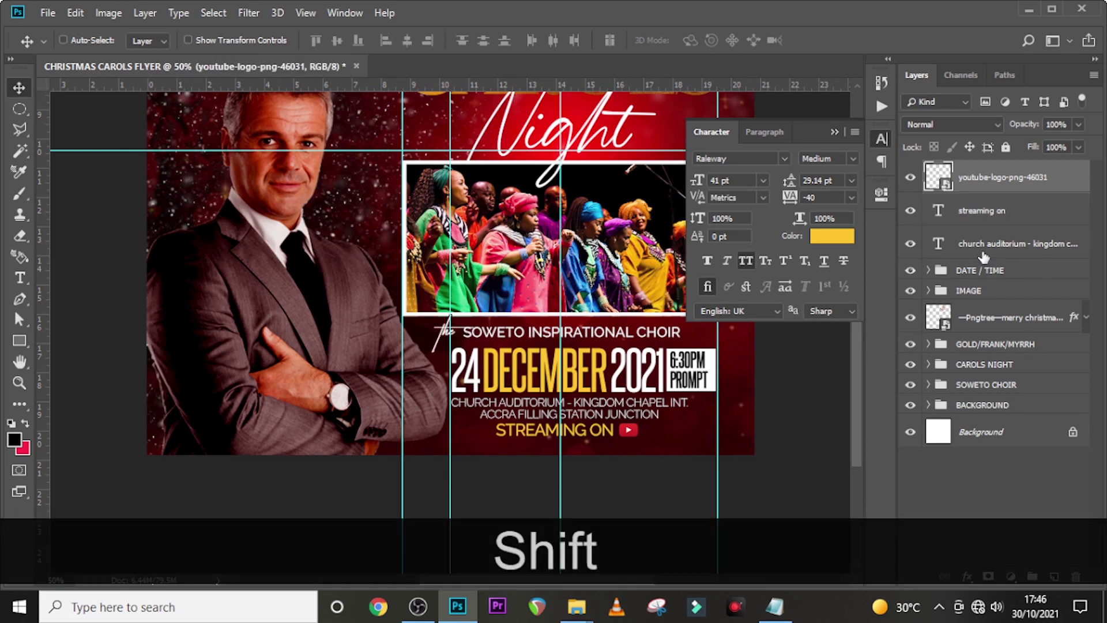
# Group the YouTube logo, "streaming on" and church auditorium layers, and name the group VENUE.
pyautogui.keyDown('shift'); pyautogui.click(983, 244); pyautogui.keyUp('shift')
pyautogui.hotkey('ctrl', 'shift', 'g')
pyautogui.doubleClick(972, 172)
pyautogui.write('VENUE')
pyautogui.press('Return')
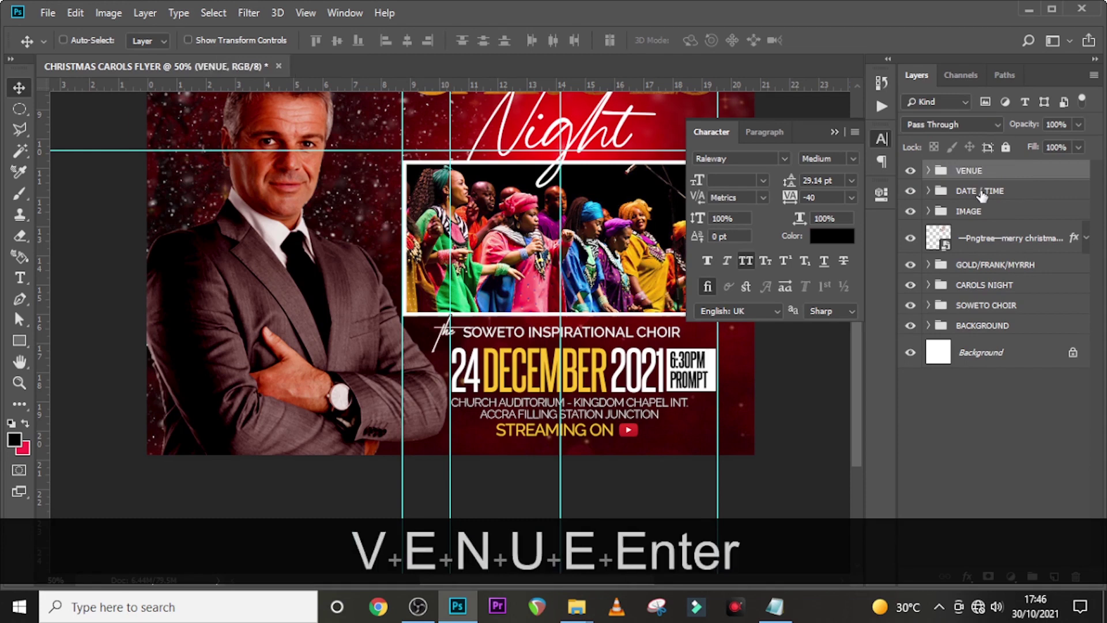
pyautogui.click(909, 172)
pyautogui.click(909, 172)
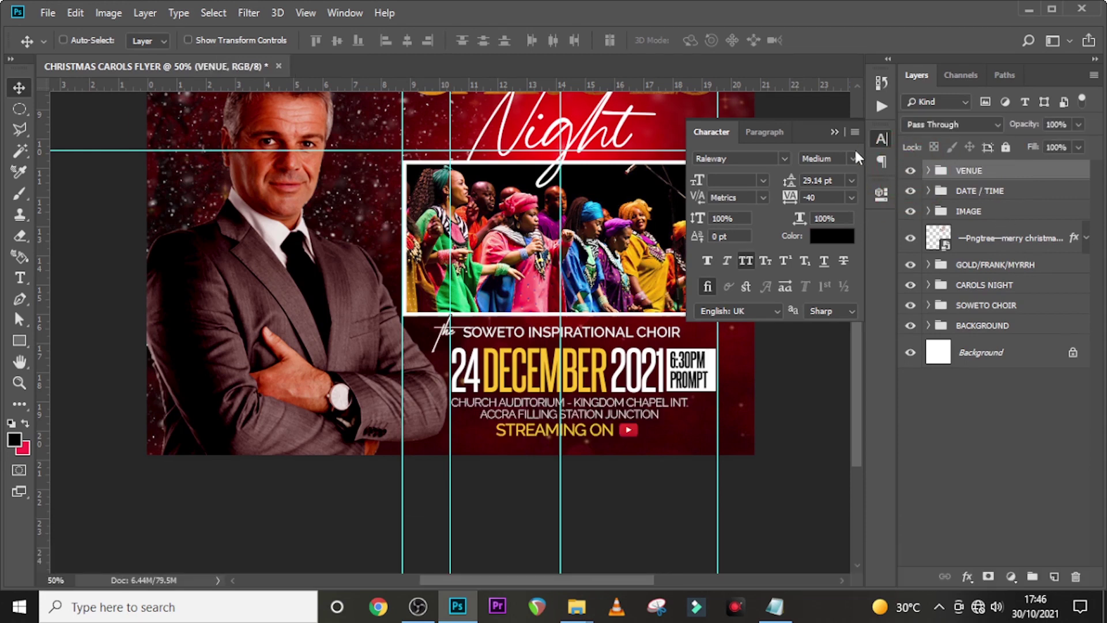
pyautogui.click(835, 133)
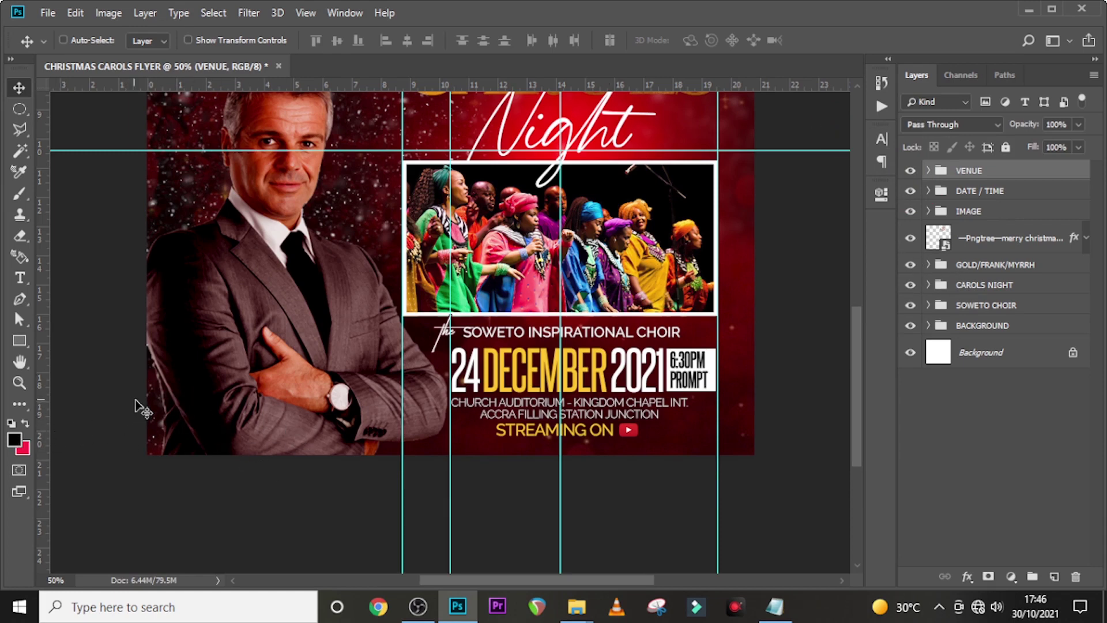
# Copy the word "pROPHET" from the U40.txt notes in Notepad and paste it as a new text line over the man's sleeve.
pyautogui.press('t')
pyautogui.click(190, 405)
pyautogui.hotkey('alt', 'Tab')
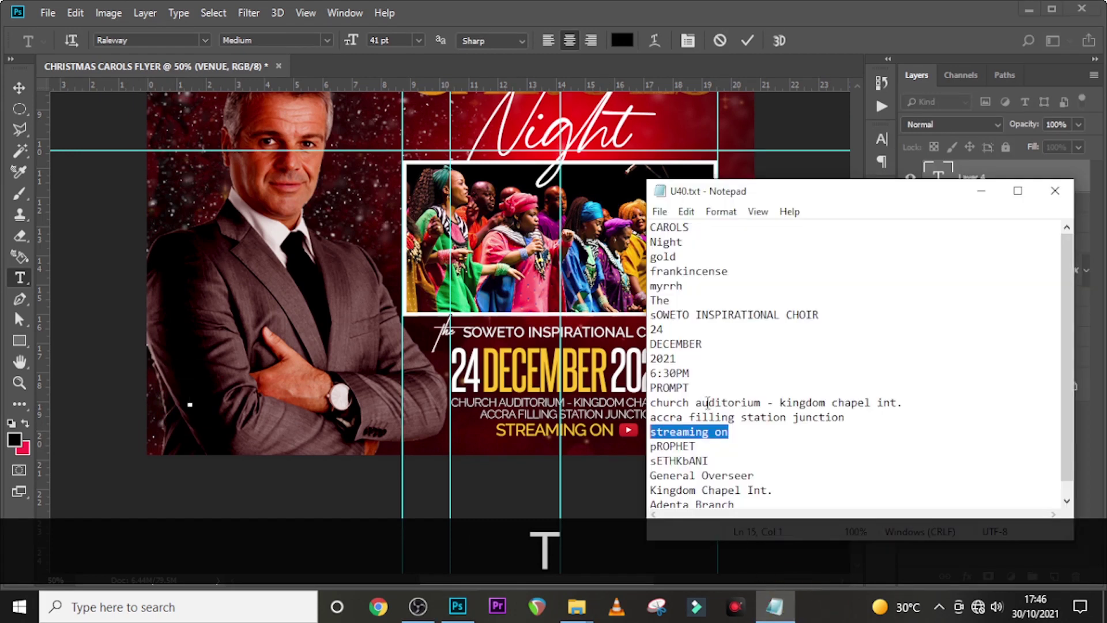
pyautogui.moveTo(703, 447); pyautogui.dragTo(651, 446)
pyautogui.hotkey('ctrl', 'c')
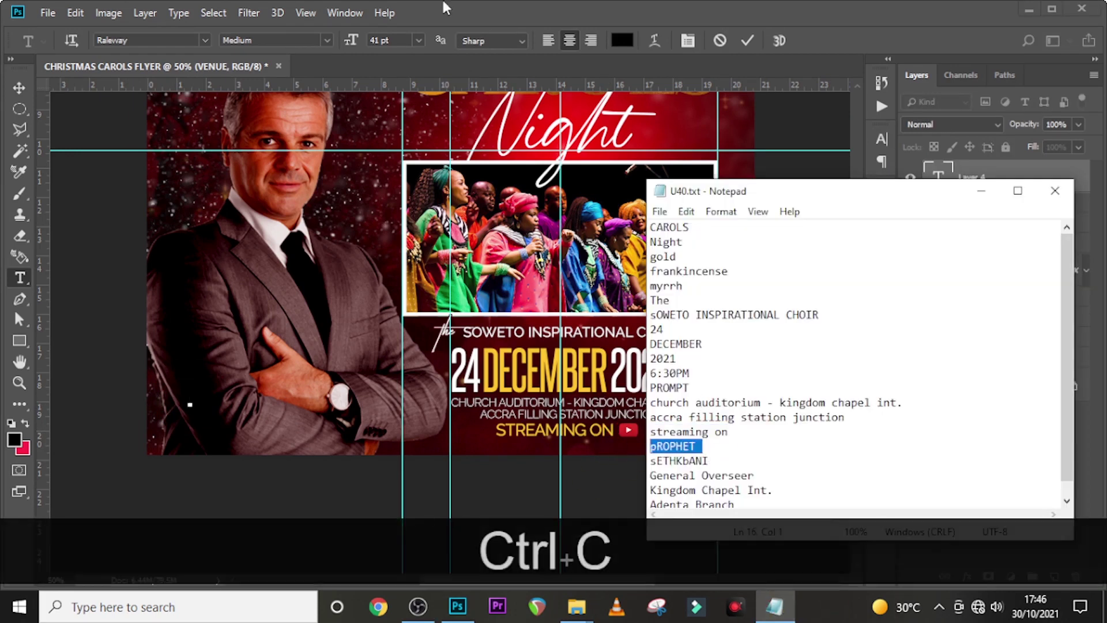
pyautogui.click(446, 67)
pyautogui.hotkey('ctrl', 'v')
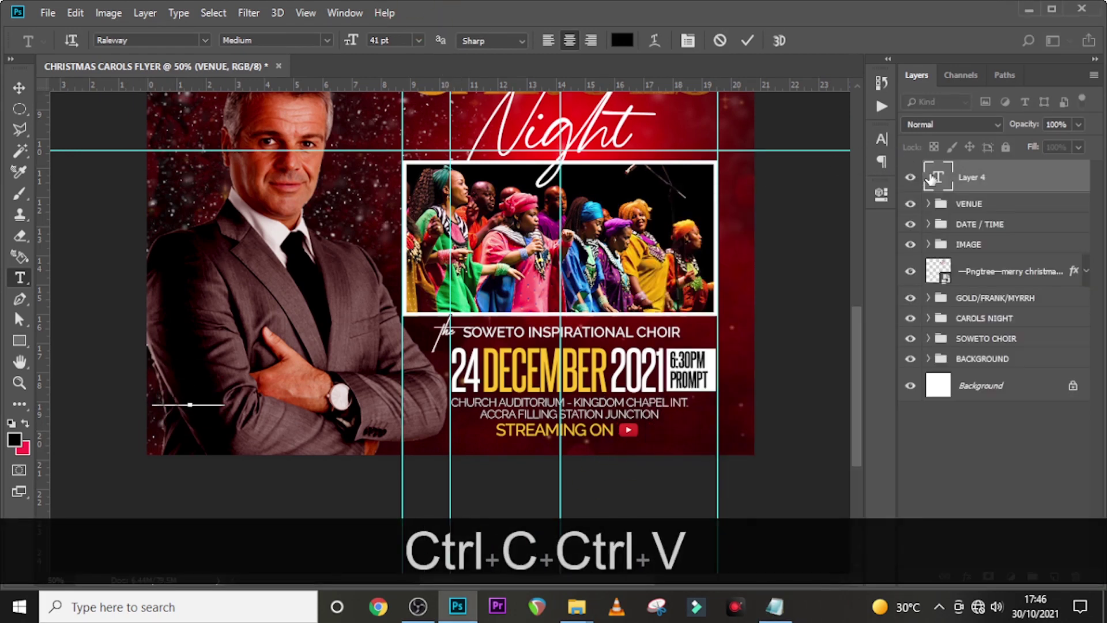
# Colour the PROPHET text yellow with the hex value FFC82B.
pyautogui.doubleClick(931, 179)
pyautogui.click(881, 138)
pyautogui.click(833, 239)
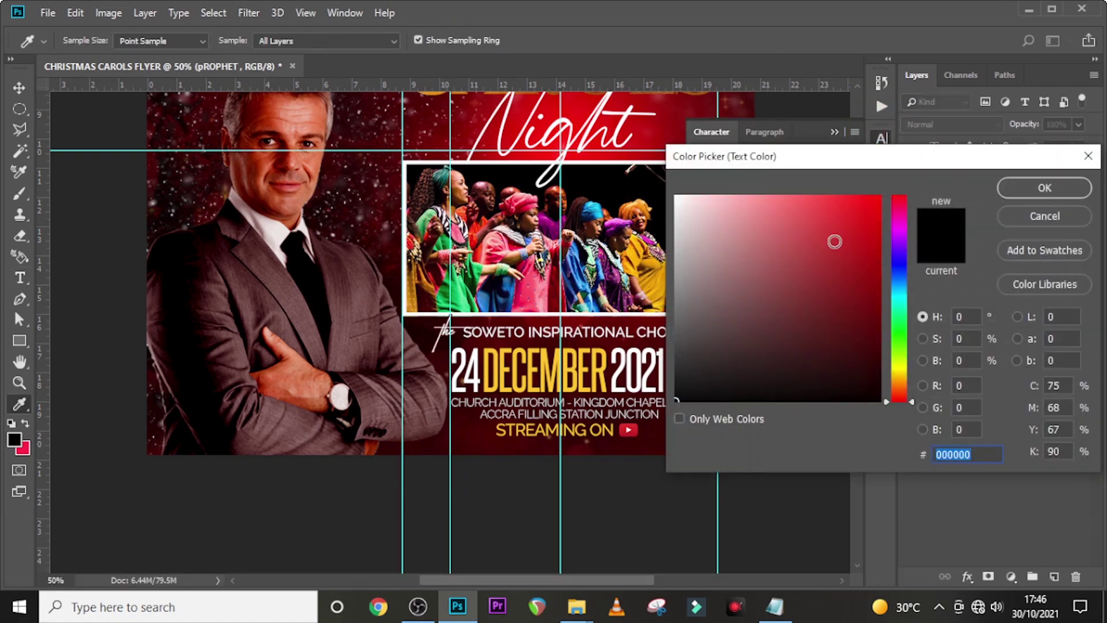
pyautogui.write('FF')
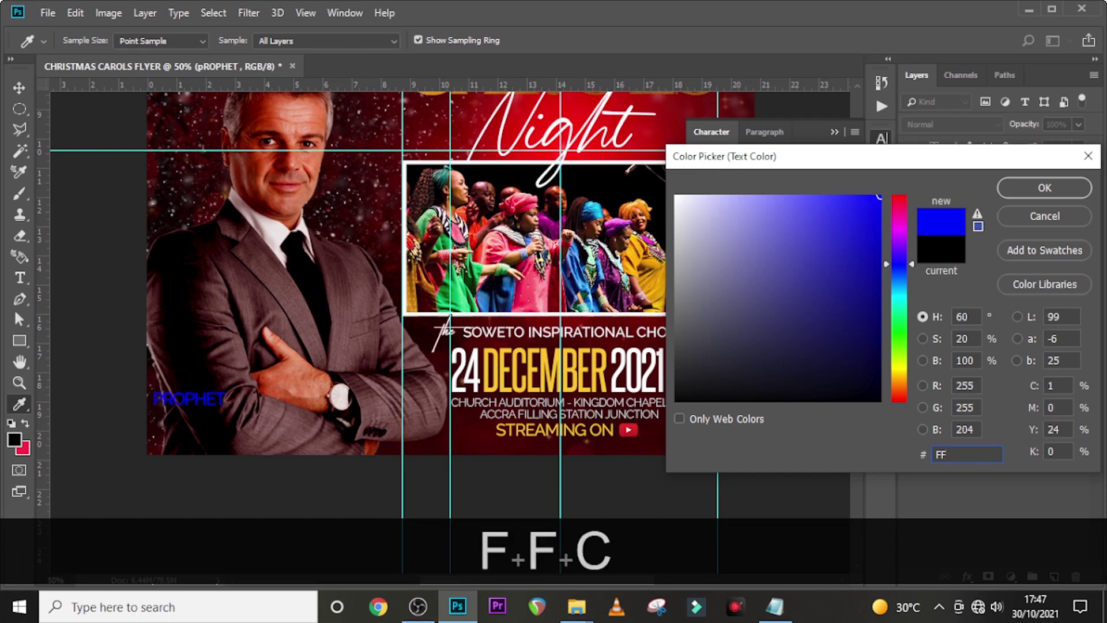
pyautogui.write('C82B')
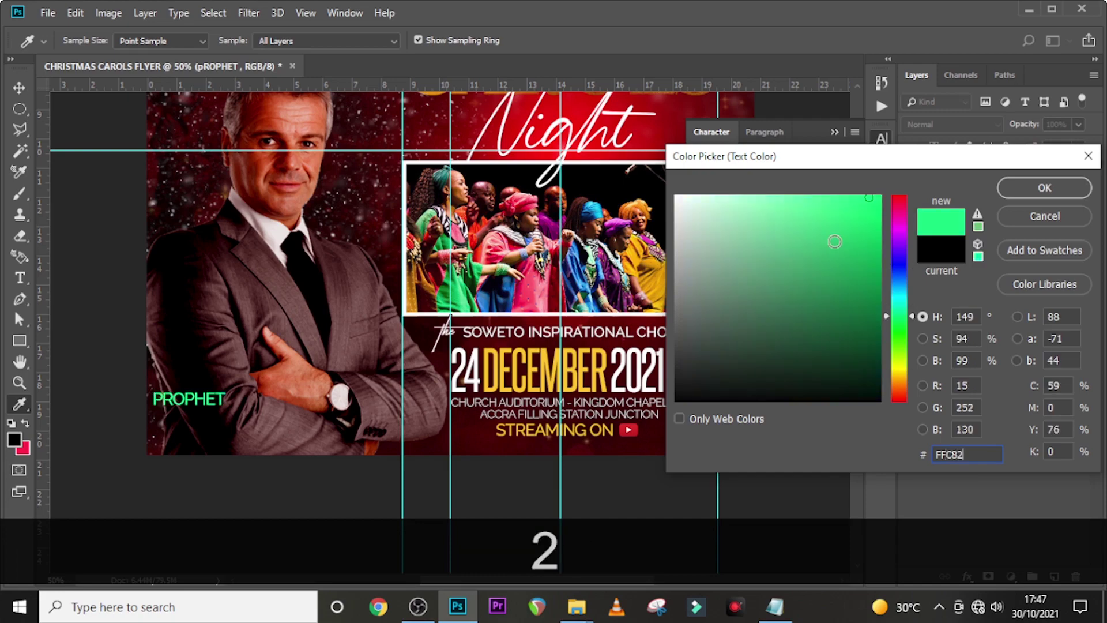
pyautogui.click(1046, 194)
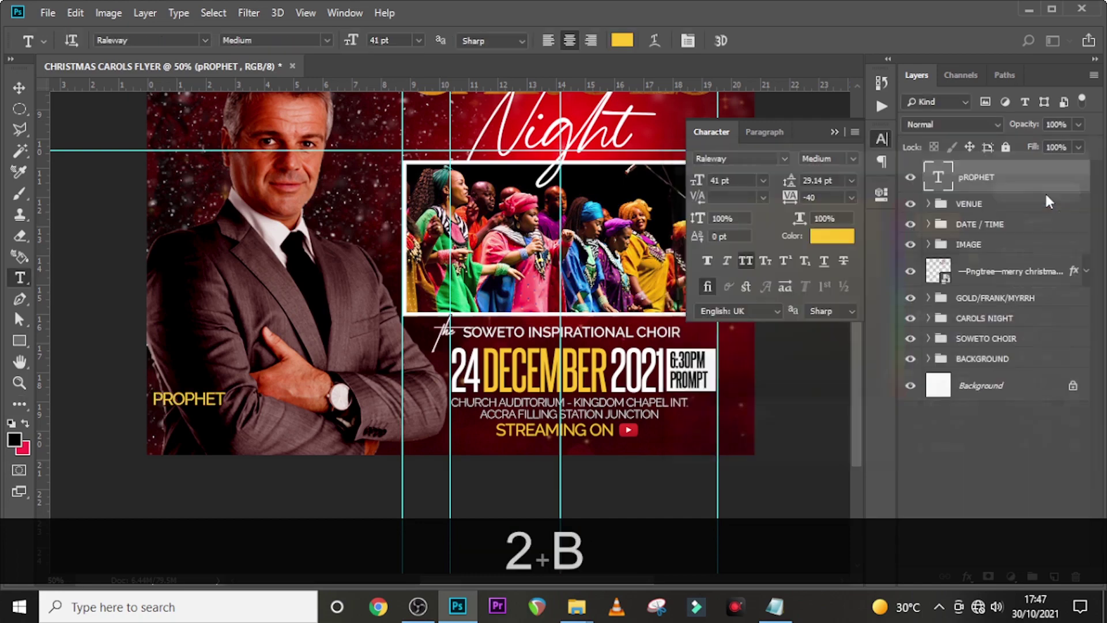
# Set the PROPHET text to Helvetica at 29 pt with a tracking of 0.
pyautogui.click(784, 159)
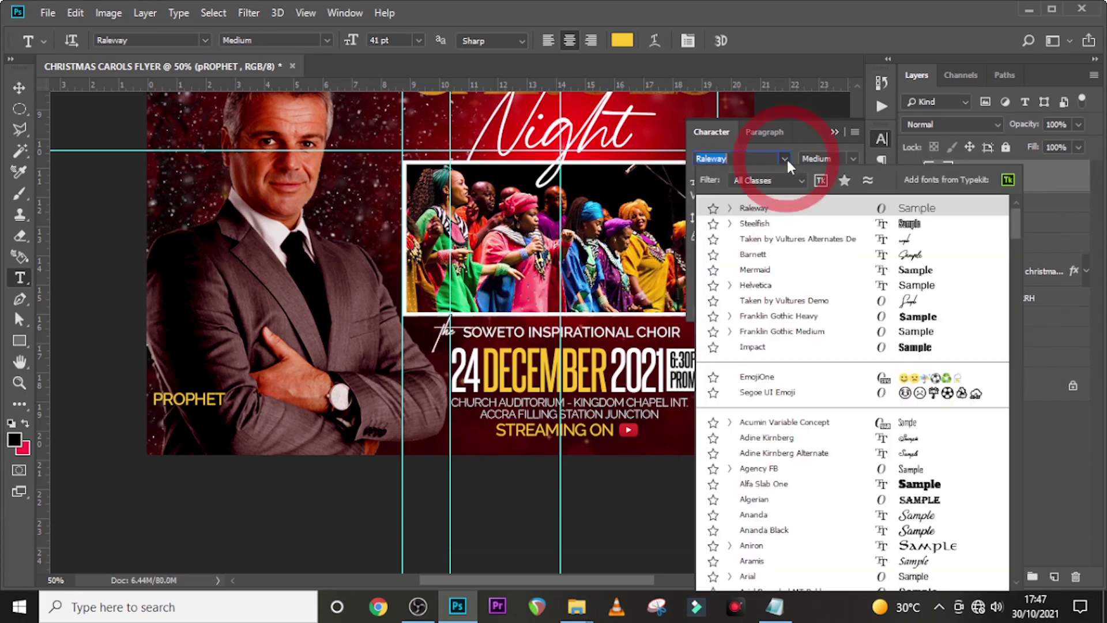
pyautogui.click(756, 286)
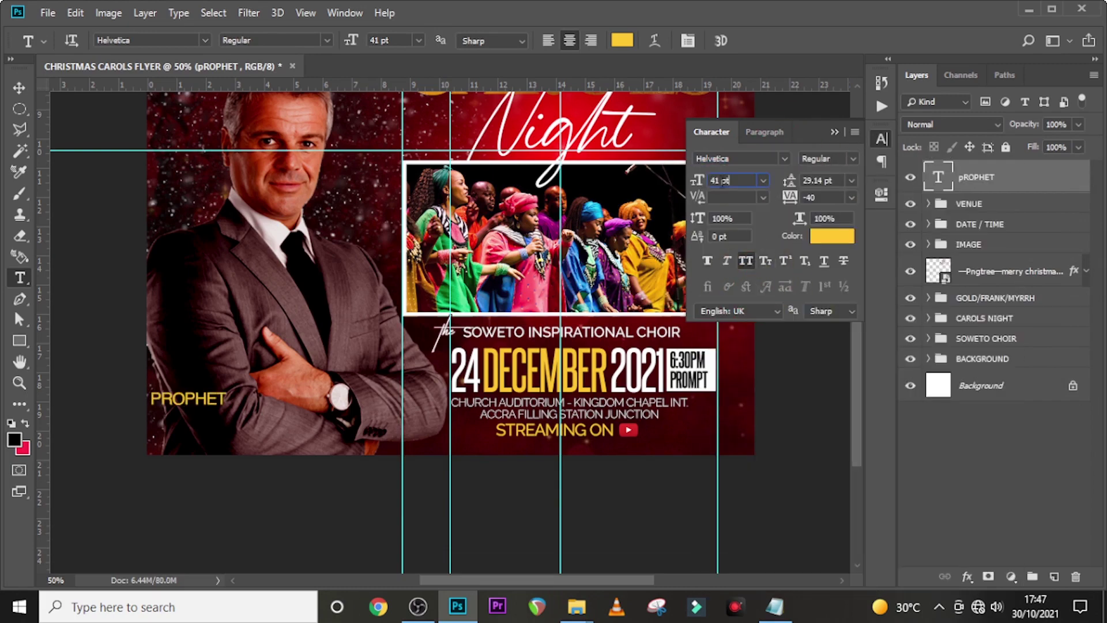
pyautogui.moveTo(741, 182); pyautogui.dragTo(682, 179)
pyautogui.write('29')
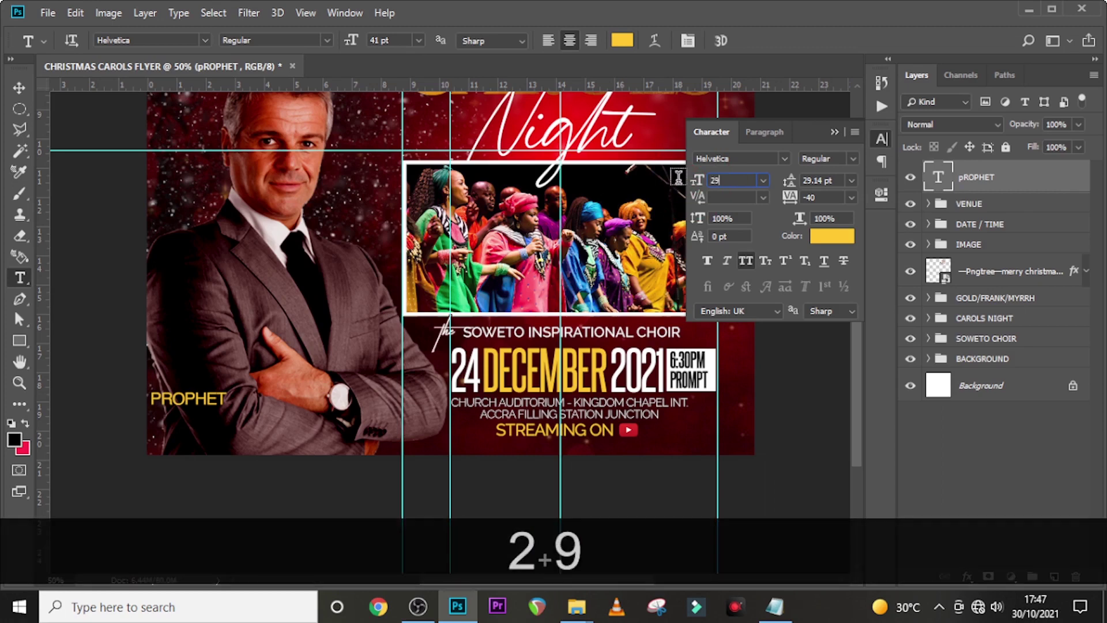
pyautogui.press('Return')
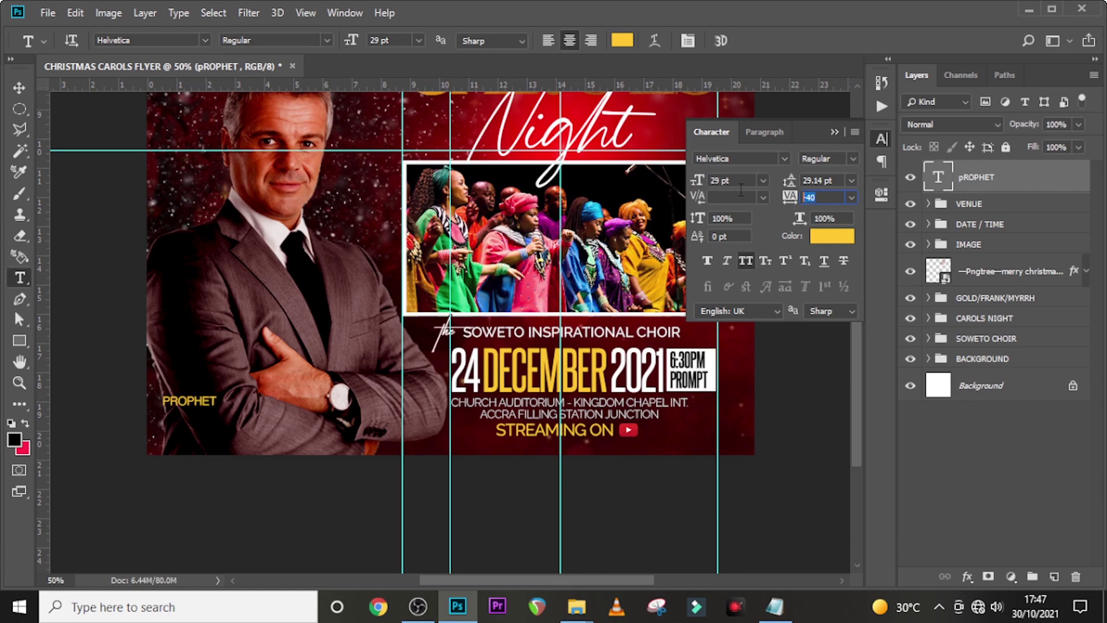
pyautogui.write('0')
pyautogui.press('Return')
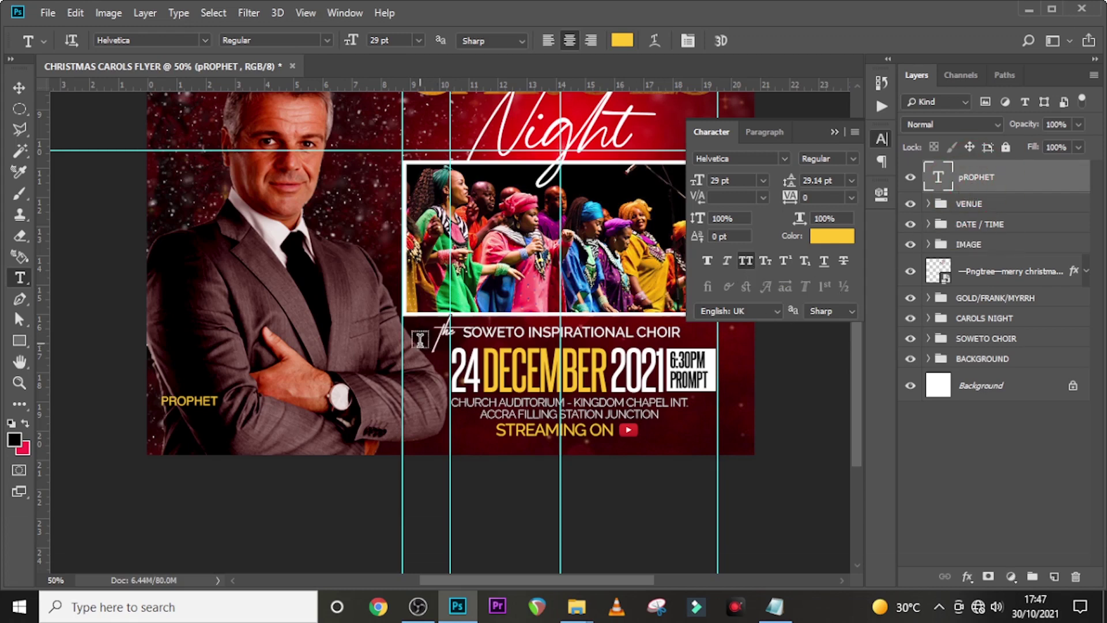
# Move the PROPHET text straight down towards the flyer's lower edge.
pyautogui.press('v')
pyautogui.hotkey('shift', 'Down')
pyautogui.hotkey('shift', 'Down')
pyautogui.hotkey('shift', 'Down')
pyautogui.hotkey('shift', 'Down')
pyautogui.hotkey('shift', 'Down')
pyautogui.hotkey('shift', 'Down')
pyautogui.hotkey('shift', 'Down')
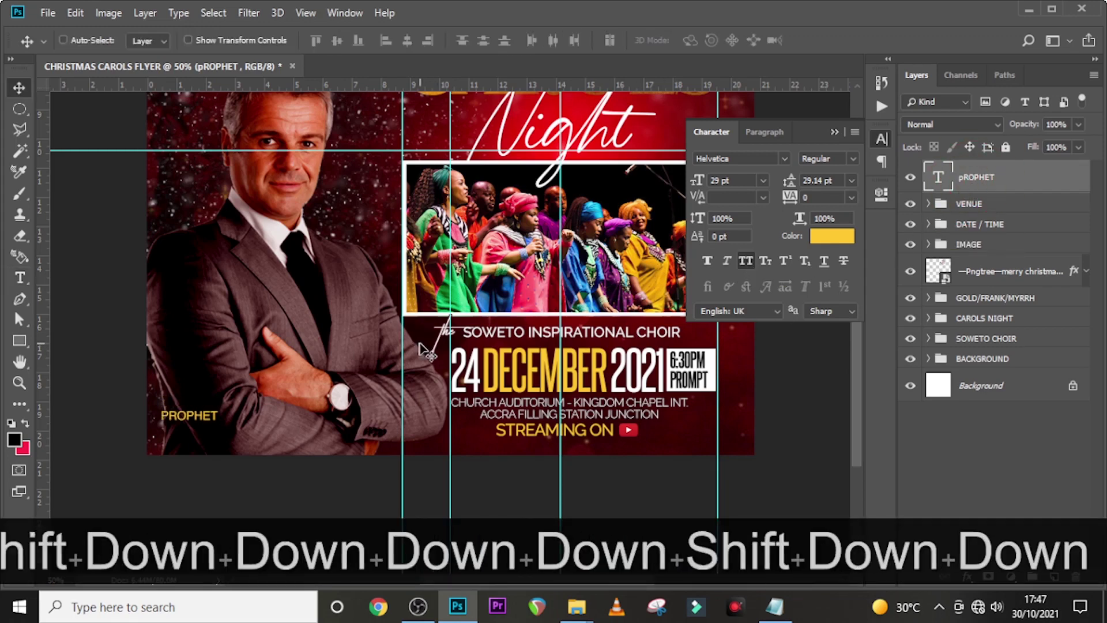
# Duplicate the PROPHET text and move the copy down directly below the original.
pyautogui.hotkey('ctrl', 'j')
pyautogui.hotkey('shift', 'Down')
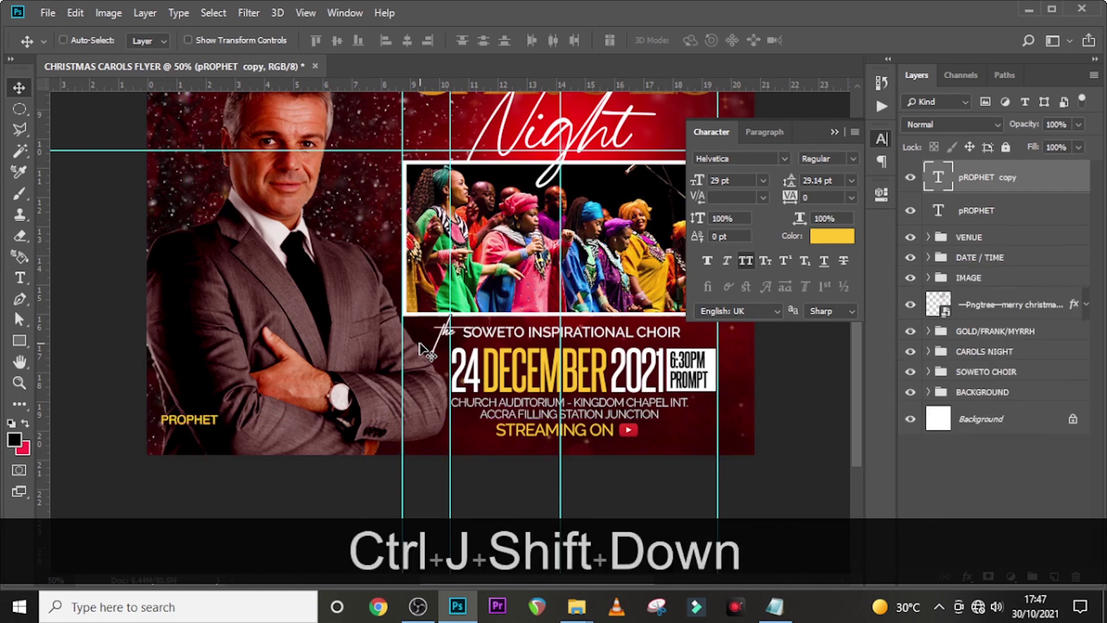
pyautogui.hotkey('shift', 'Down')
pyautogui.hotkey('shift', 'Down')
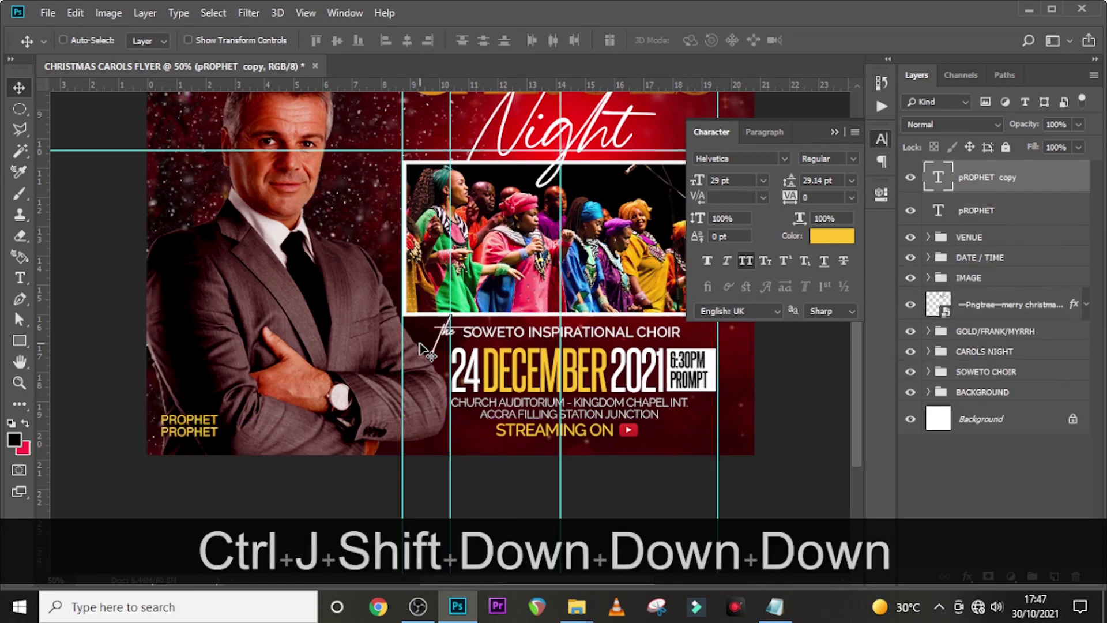
# Left-align the copied PROPHET text, shift it back flush with the original's left edge, and nudge it up to tighten the gap.
pyautogui.click(755, 133)
pyautogui.click(707, 161)
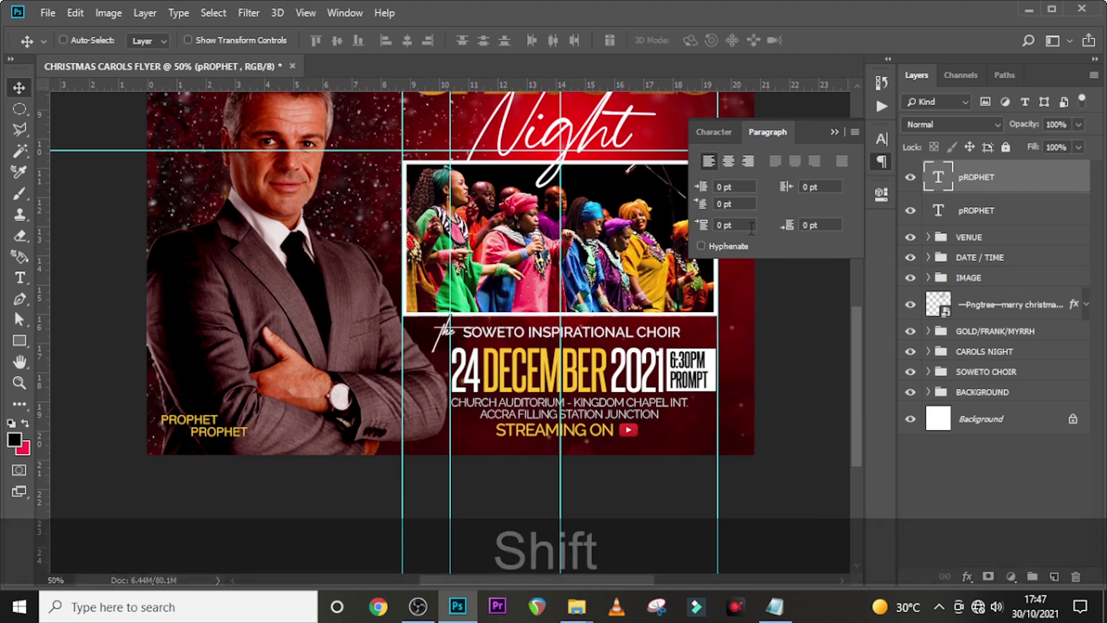
pyautogui.hotkey('shift', 'Left')
pyautogui.hotkey('shift', 'Left')
pyautogui.hotkey('shift', 'Left')
pyautogui.hotkey('shift', 'Left')
pyautogui.hotkey('shift', 'Left')
pyautogui.hotkey('shift', 'Left')
pyautogui.hotkey('shift', 'Left')
pyautogui.hotkey('shift', 'Left')
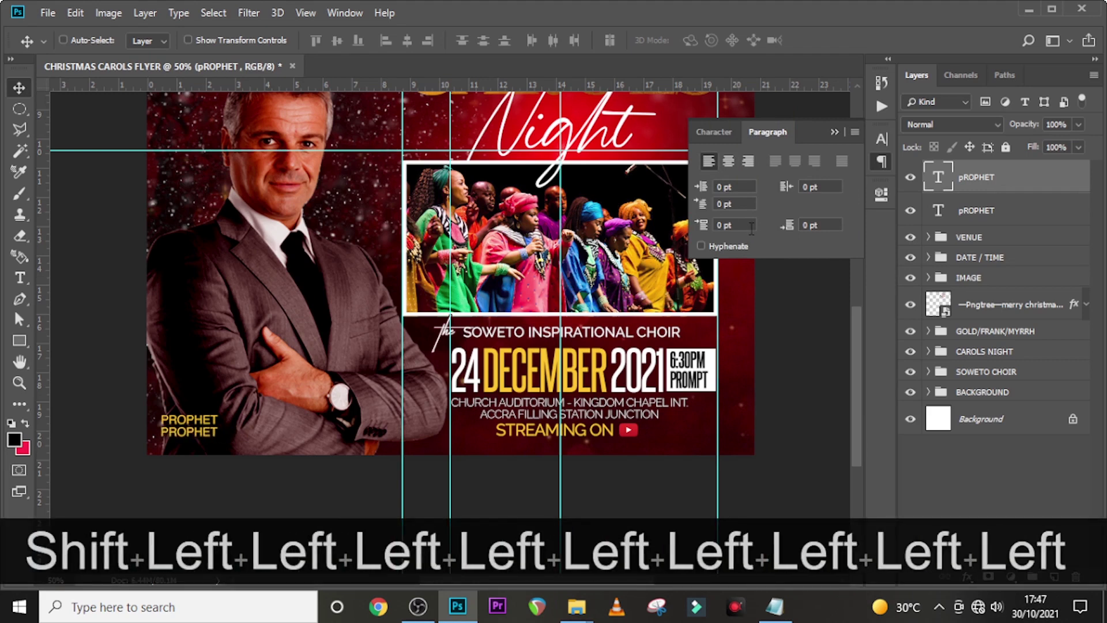
pyautogui.press('Up')
pyautogui.press('Up')
pyautogui.press('Up')
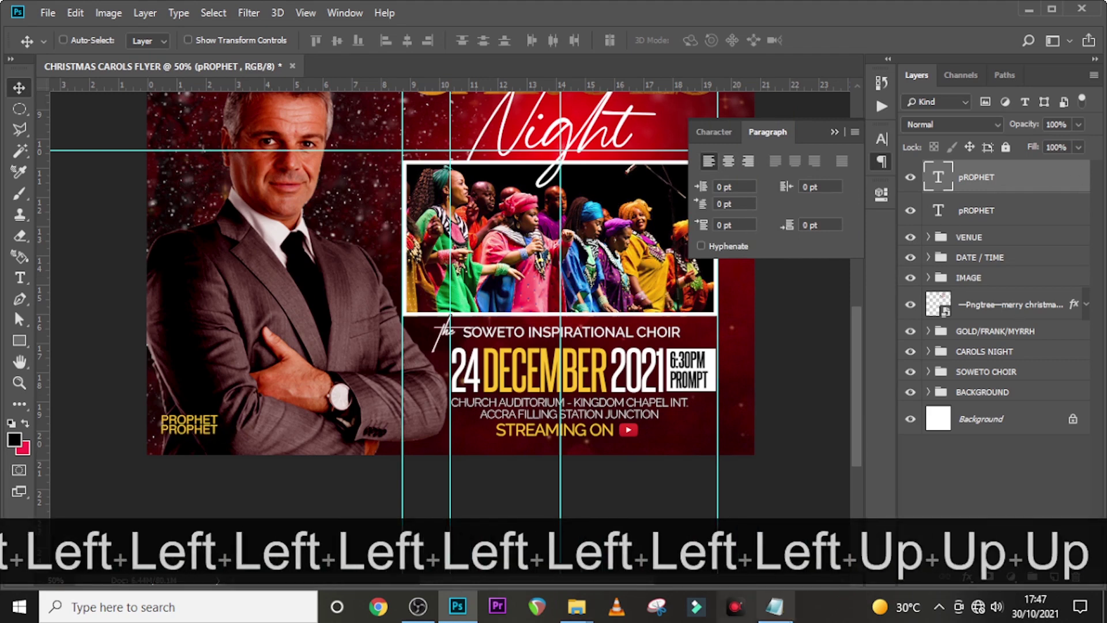
# Replace the lower PROPHET copy's text with the prophet's name copied from the Notepad notes.
pyautogui.click(775, 607)
pyautogui.doubleClick(713, 460)
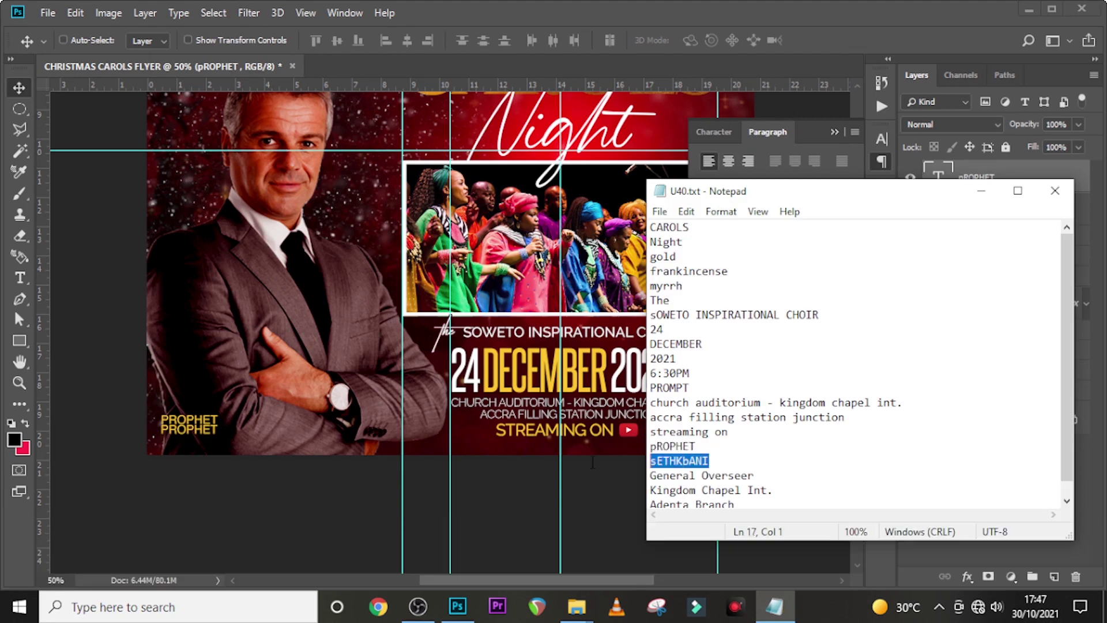
pyautogui.hotkey('ctrl', 'c')
pyautogui.click(693, 150)
pyautogui.hotkey('ctrl', 'v')
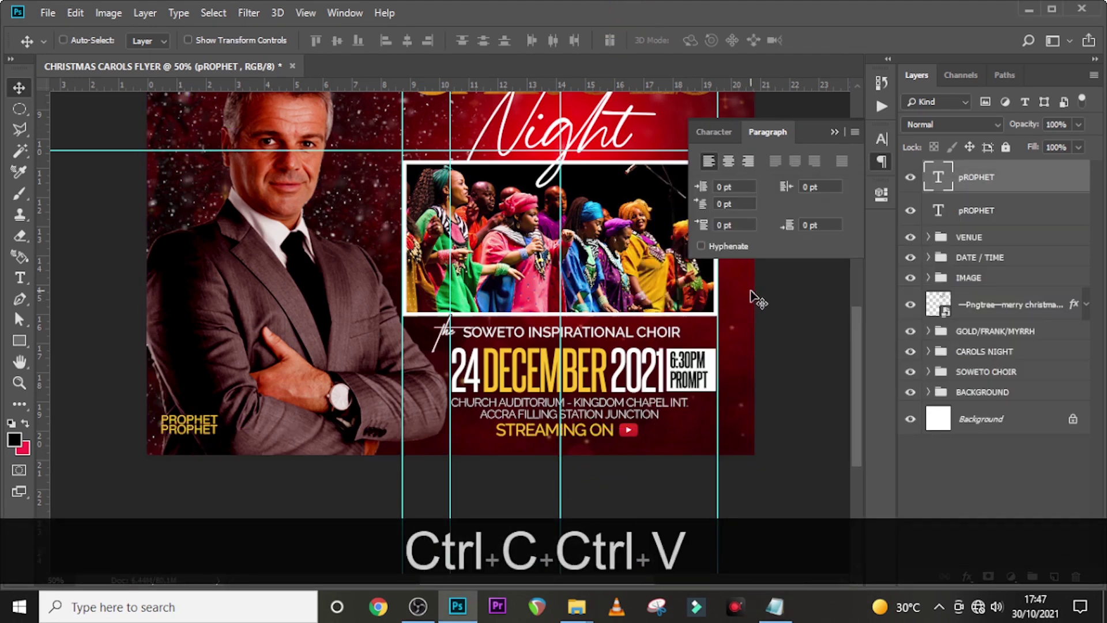
pyautogui.doubleClick(940, 180)
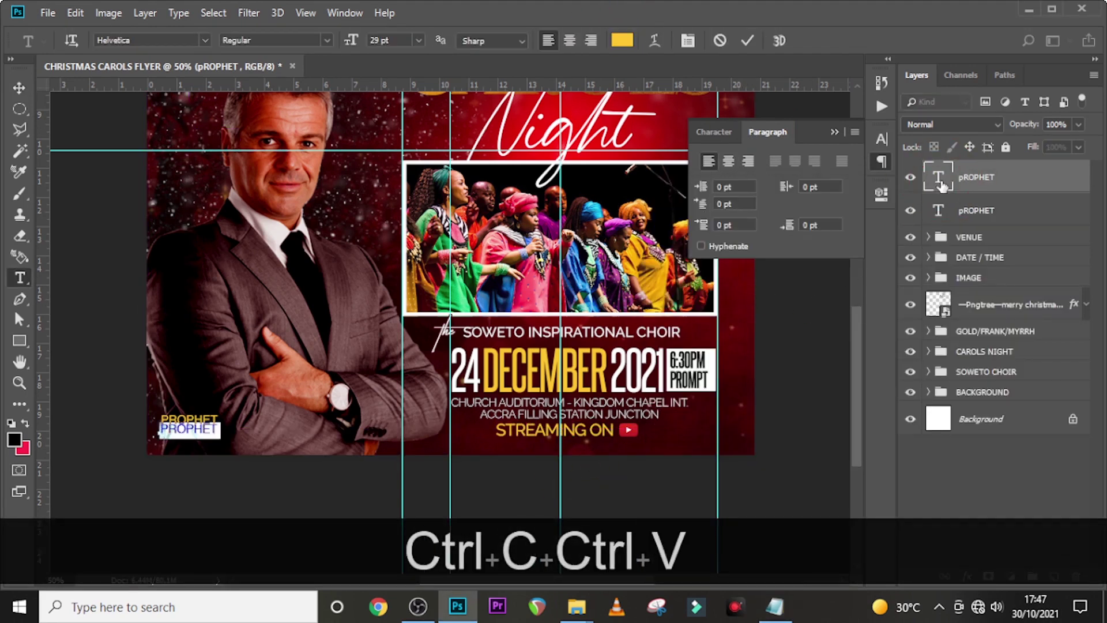
pyautogui.hotkey('ctrl', 'v')
pyautogui.hotkey('ctrl', 'Return')
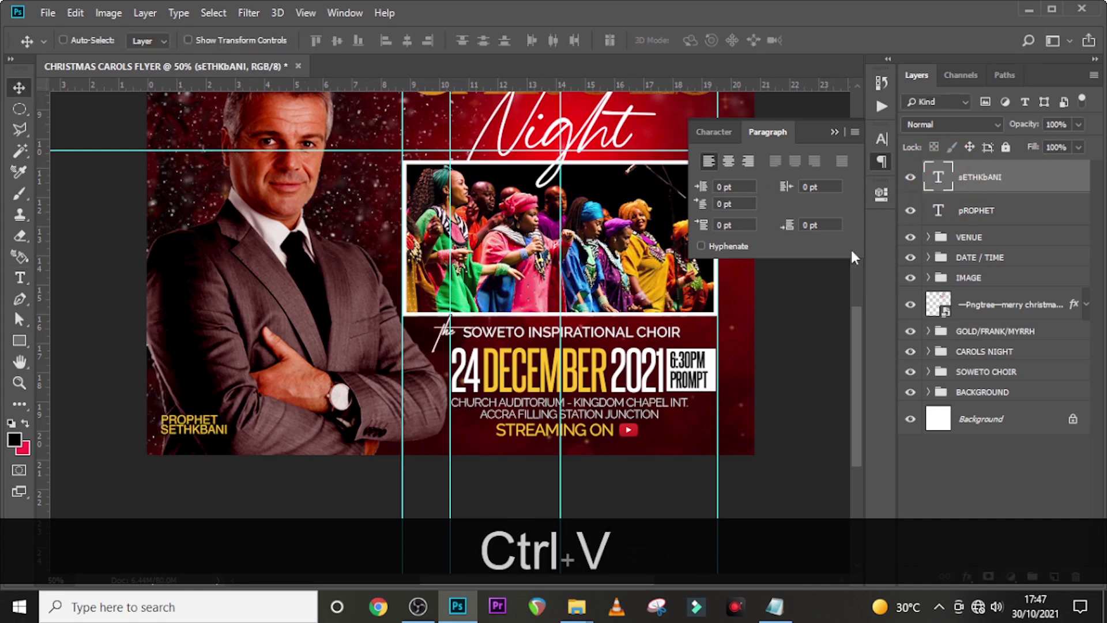
# Set the font size of the prophet's name to 35 pt.
pyautogui.click(725, 133)
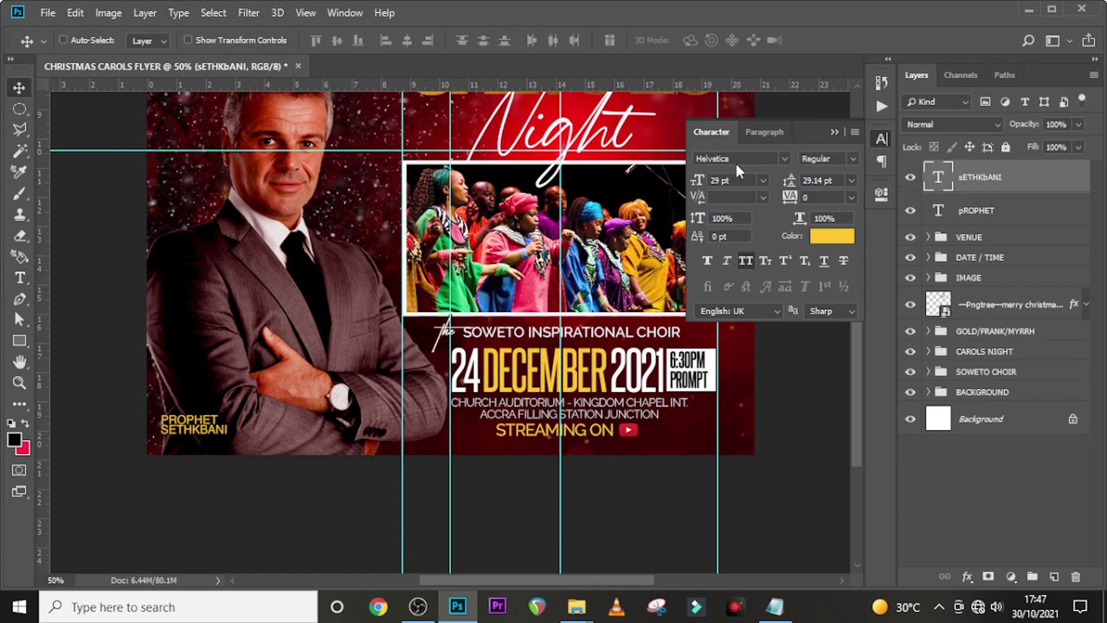
pyautogui.click(752, 182)
pyautogui.write('35')
pyautogui.press('Return')
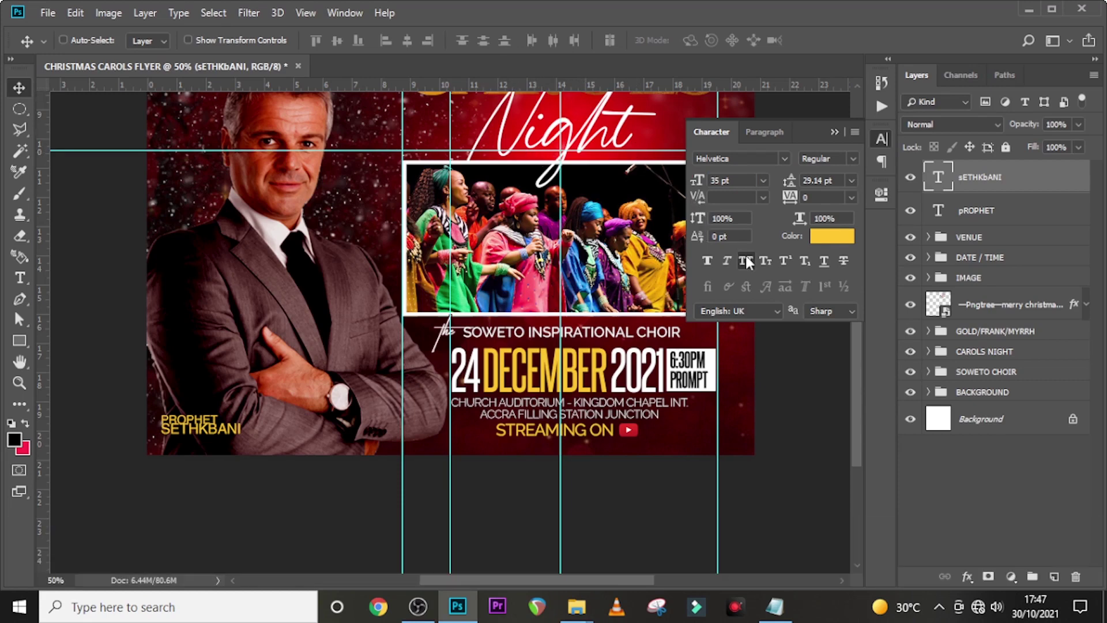
# Colour the prophet's name white (#ffffff) and nudge it down slightly to open a gap below PROPHET.
pyautogui.click(833, 237)
pyautogui.moveTo(704, 214); pyautogui.dragTo(674, 193)
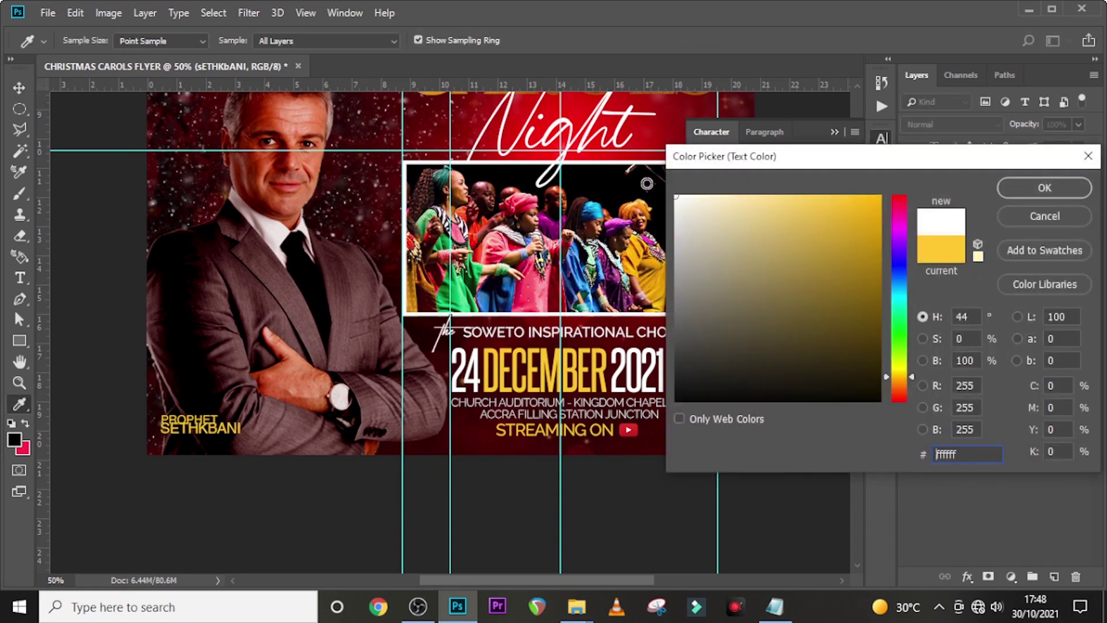
pyautogui.click(1044, 188)
pyautogui.press('v')
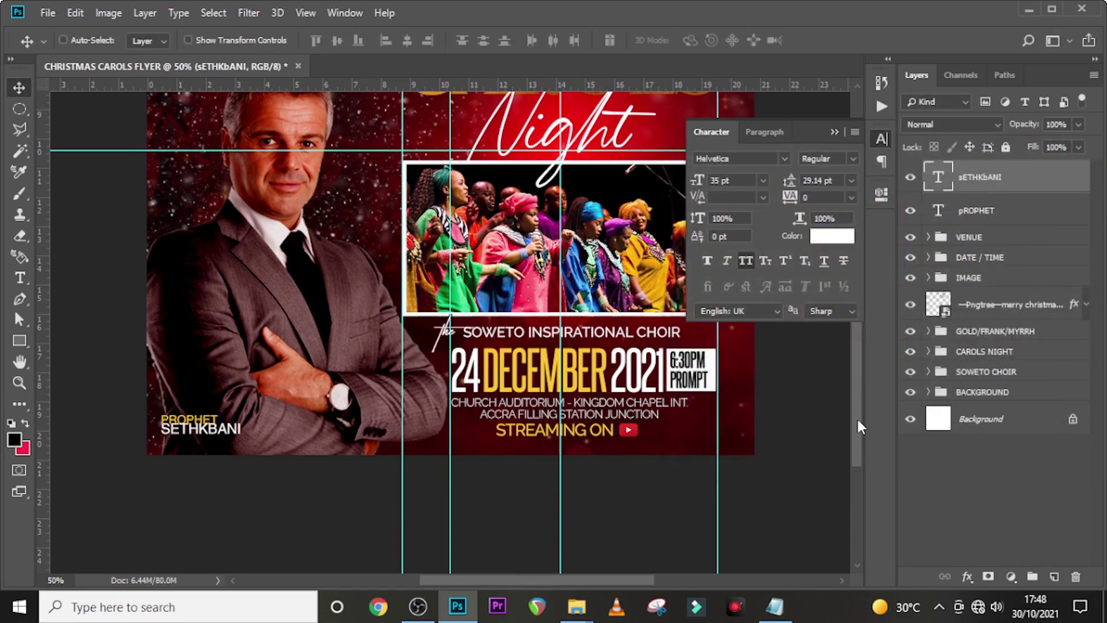
pyautogui.press('Down')
pyautogui.press('Down')
pyautogui.press('Down')
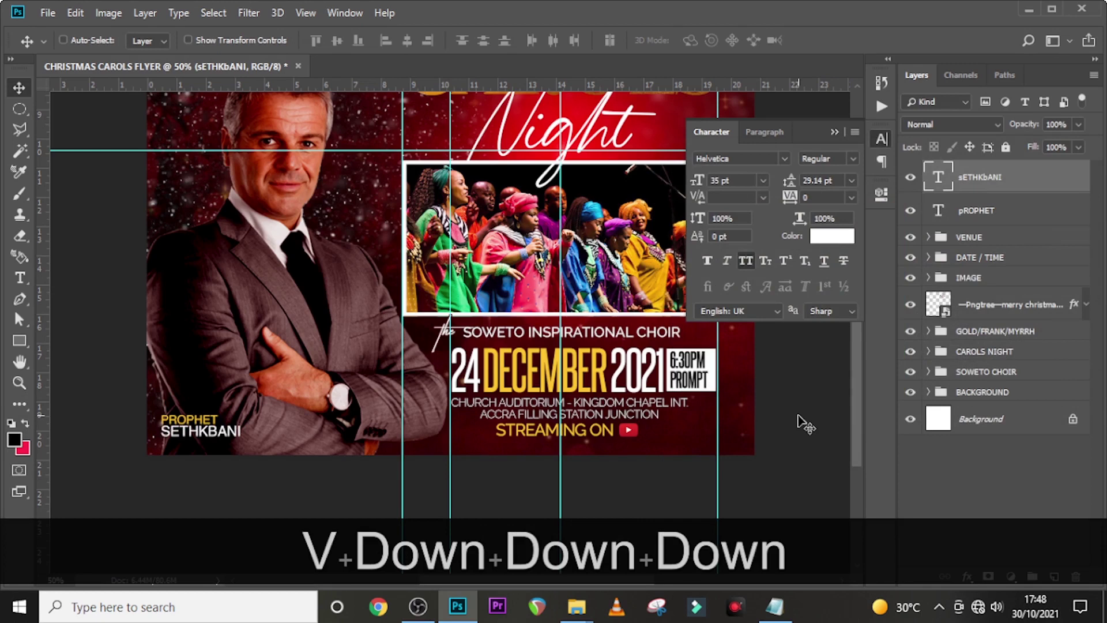
# Duplicate the prophet's name text and move the copy down directly below the original.
pyautogui.hotkey('ctrl', 'j')
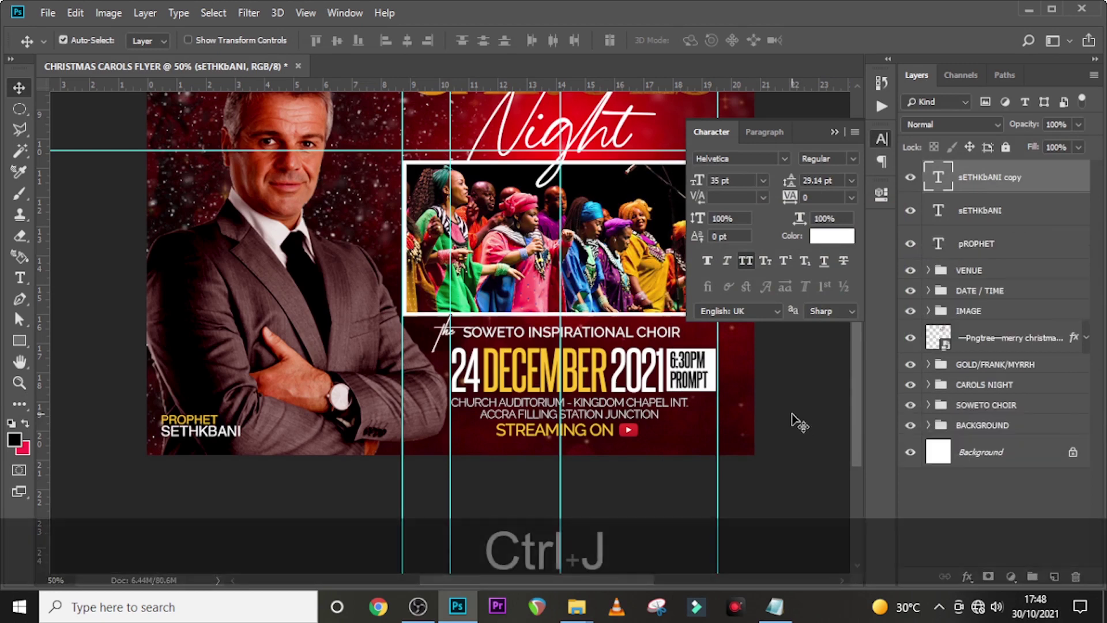
pyautogui.hotkey('shift', 'Down')
pyautogui.hotkey('shift', 'Down')
pyautogui.hotkey('shift', 'Down')
pyautogui.hotkey('shift', 'Down')
# Replace the lower name copy's text with "General Overseer" copied from the Notepad notes.
pyautogui.click(774, 607)
pyautogui.moveTo(754, 476); pyautogui.dragTo(615, 483)
pyautogui.hotkey('ctrl', 'c')
pyautogui.click(617, 482)
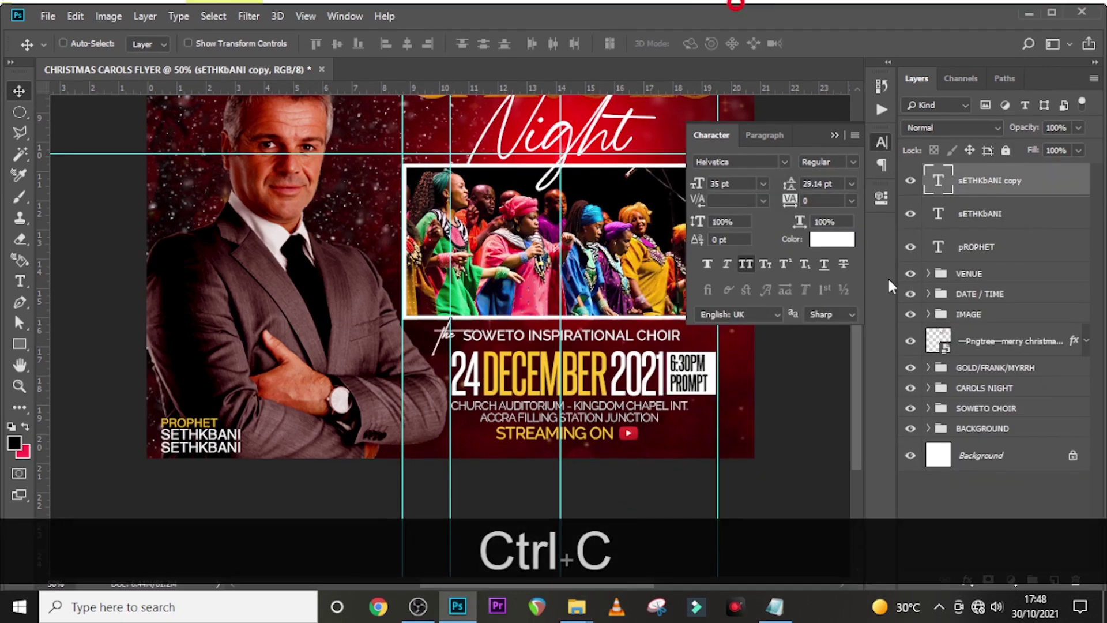
pyautogui.doubleClick(938, 180)
pyautogui.hotkey('ctrl', 'v')
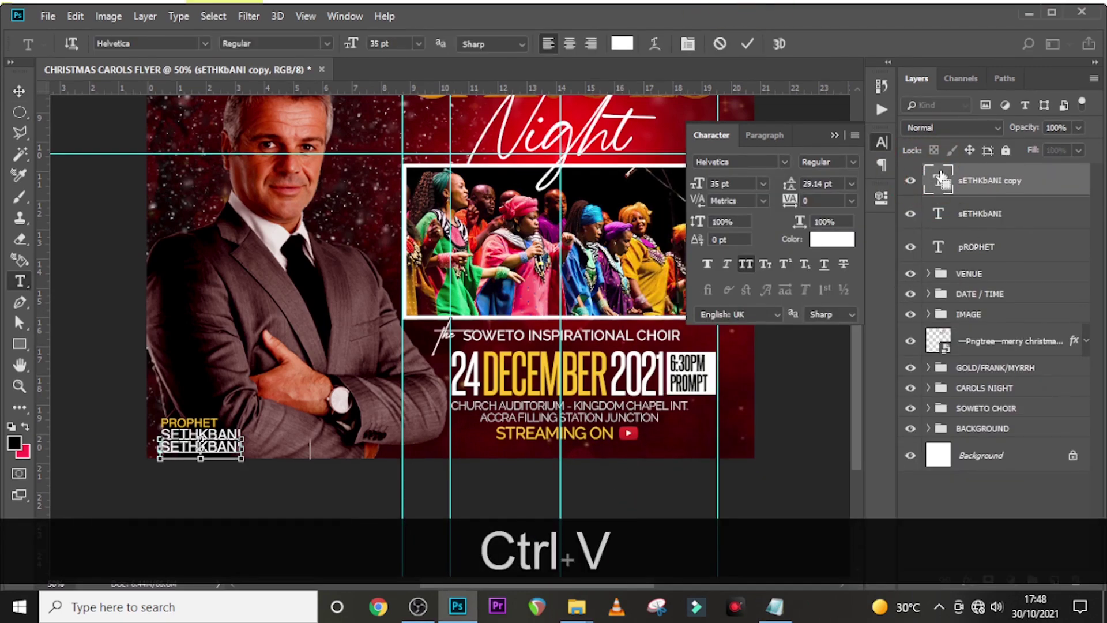
pyautogui.hotkey('ctrl', 'Return')
pyautogui.press('v')
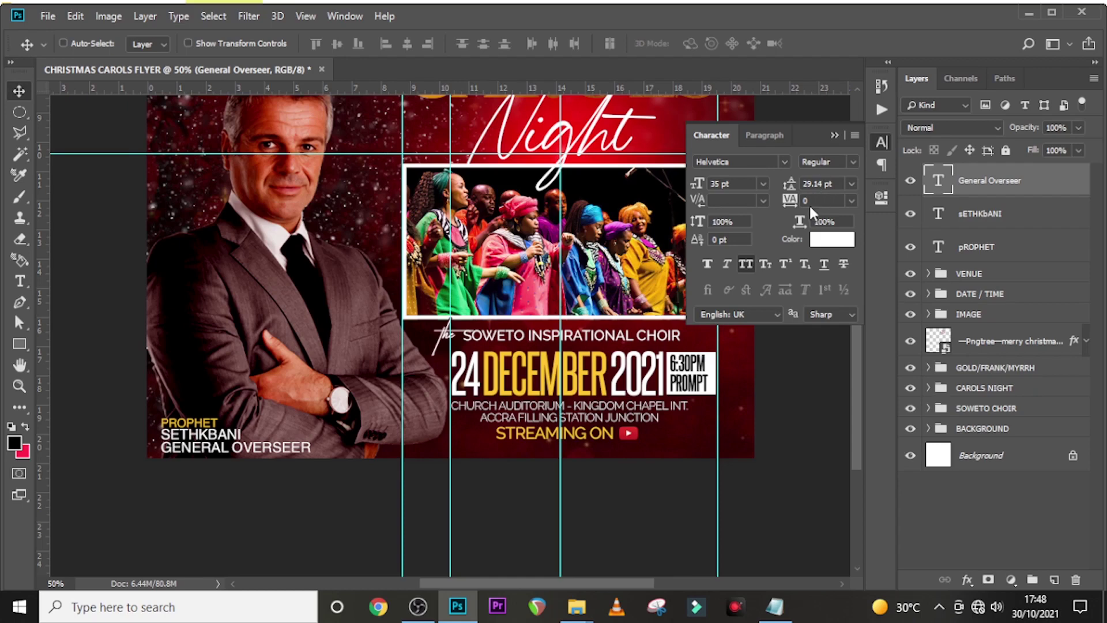
# Set the General Overseer text to 20 pt and colour it dark red #B7080C.
pyautogui.click(737, 184)
pyautogui.write('20')
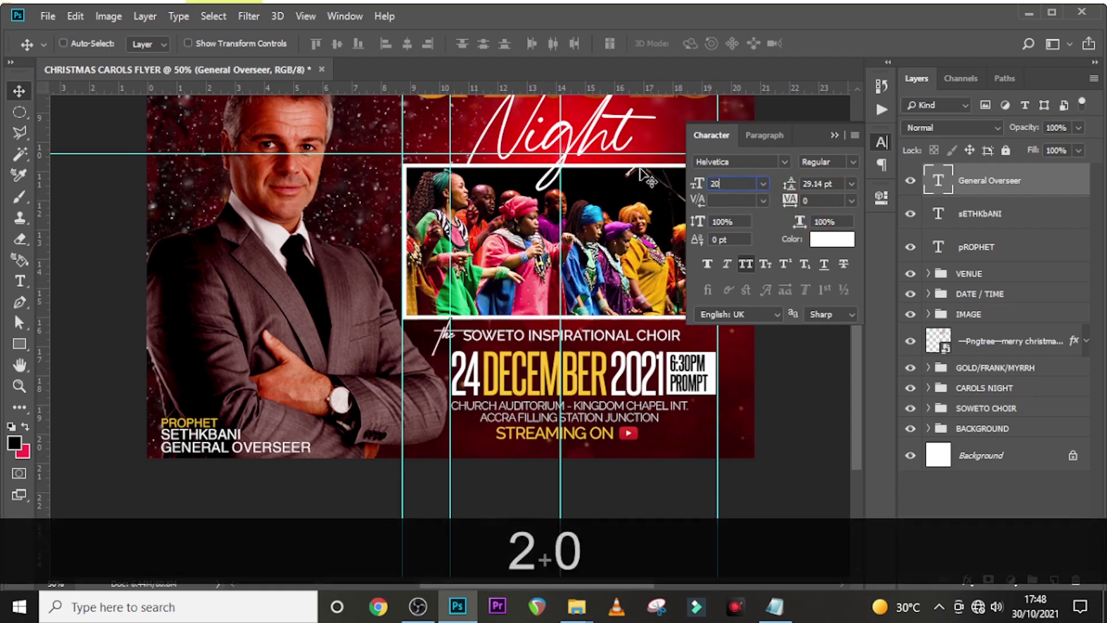
pyautogui.press('Return')
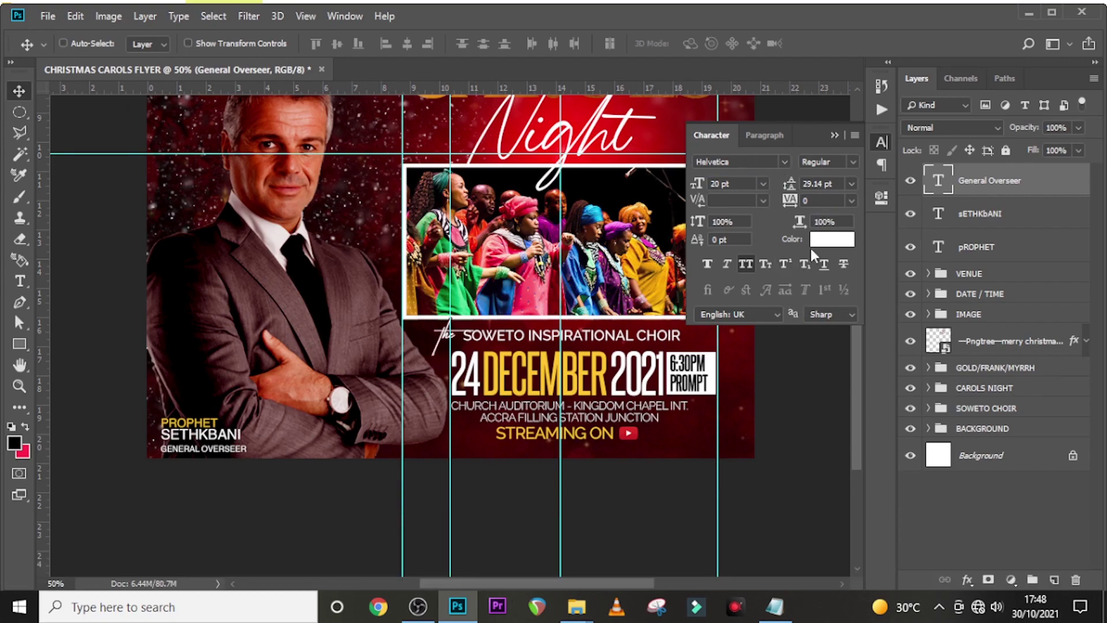
pyautogui.click(825, 239)
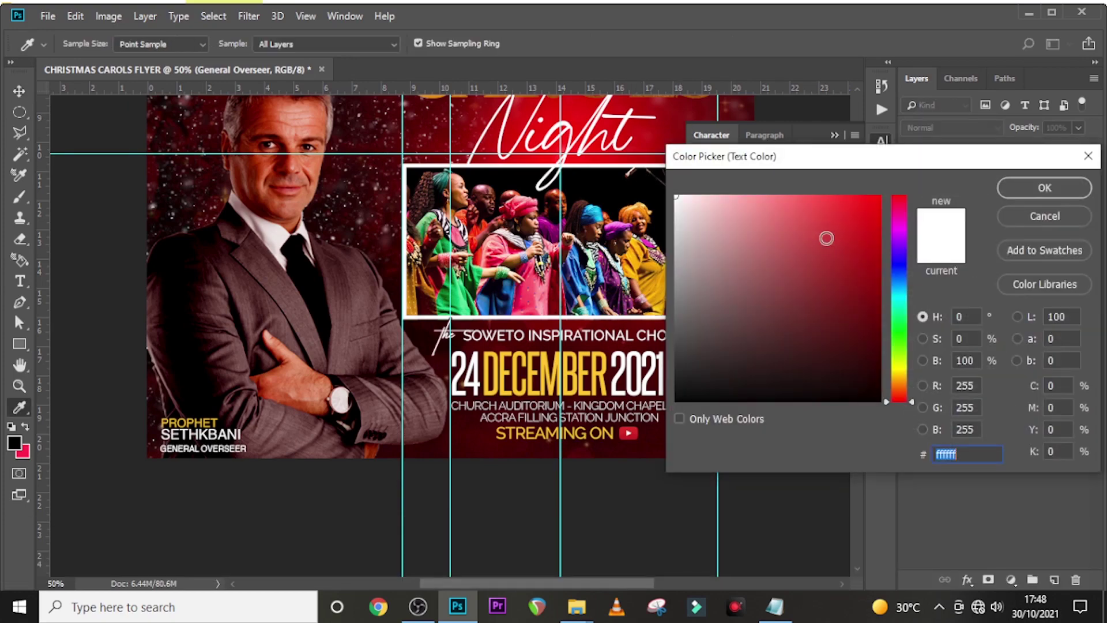
pyautogui.write('B7')
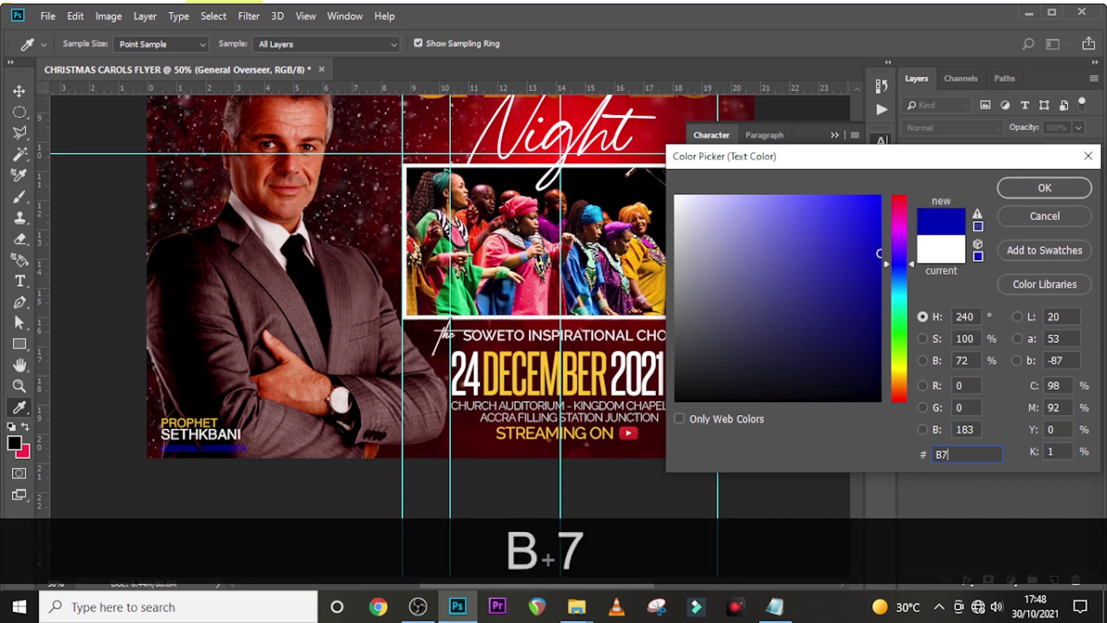
pyautogui.write('080C')
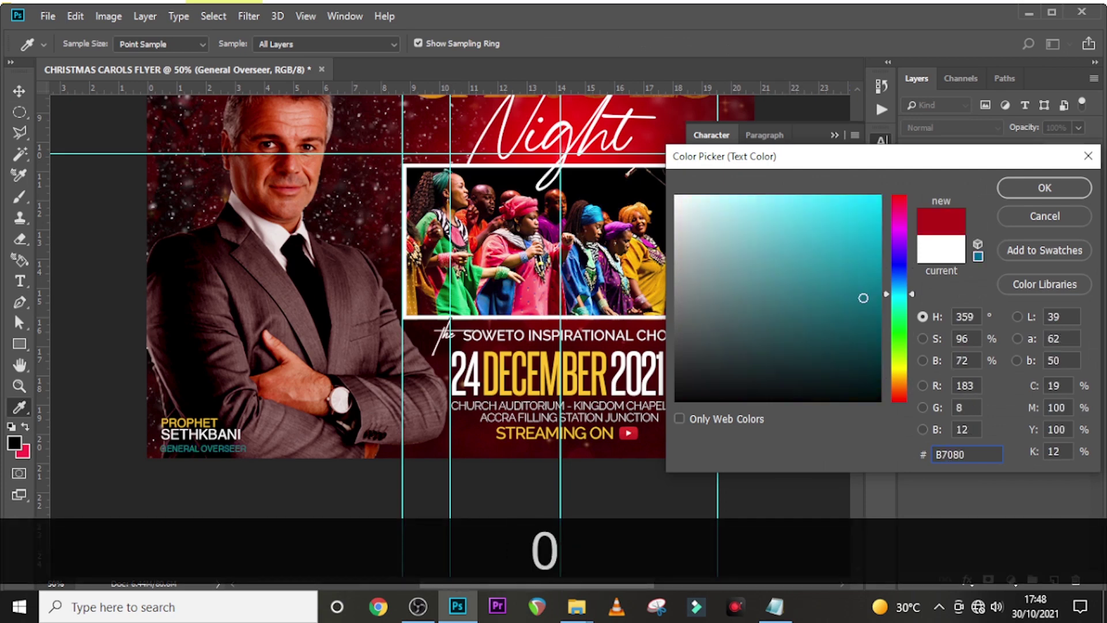
pyautogui.click(1032, 190)
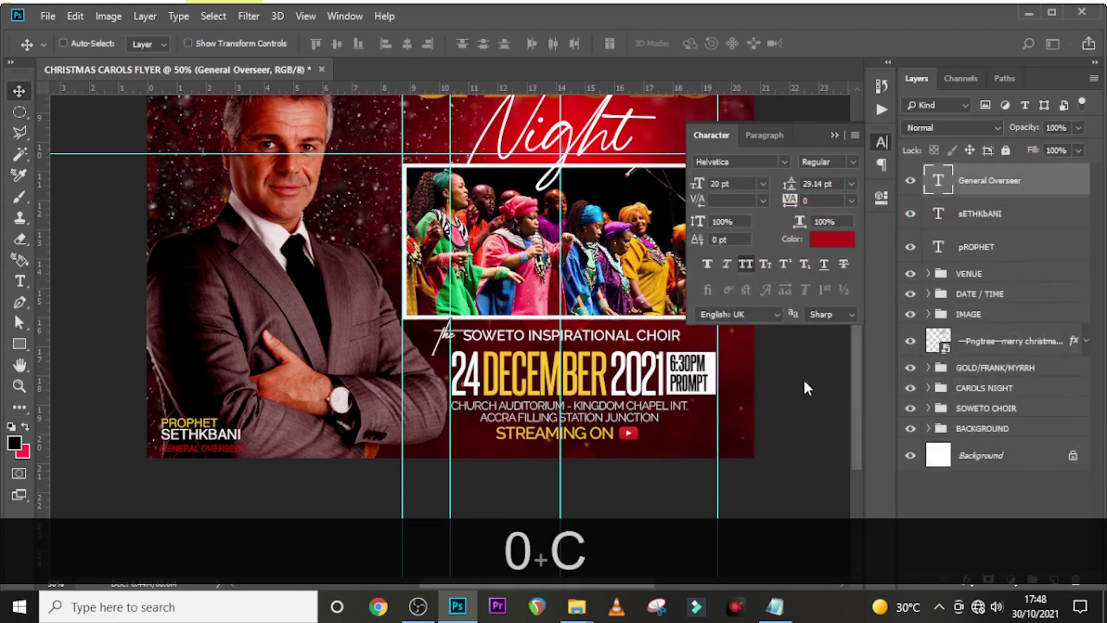
# Nudge the General Overseer line up to tighten the gap below the prophet's name.
pyautogui.press('Up')
pyautogui.press('Up')
pyautogui.press('Up')
pyautogui.press('Up')
pyautogui.press('Up')
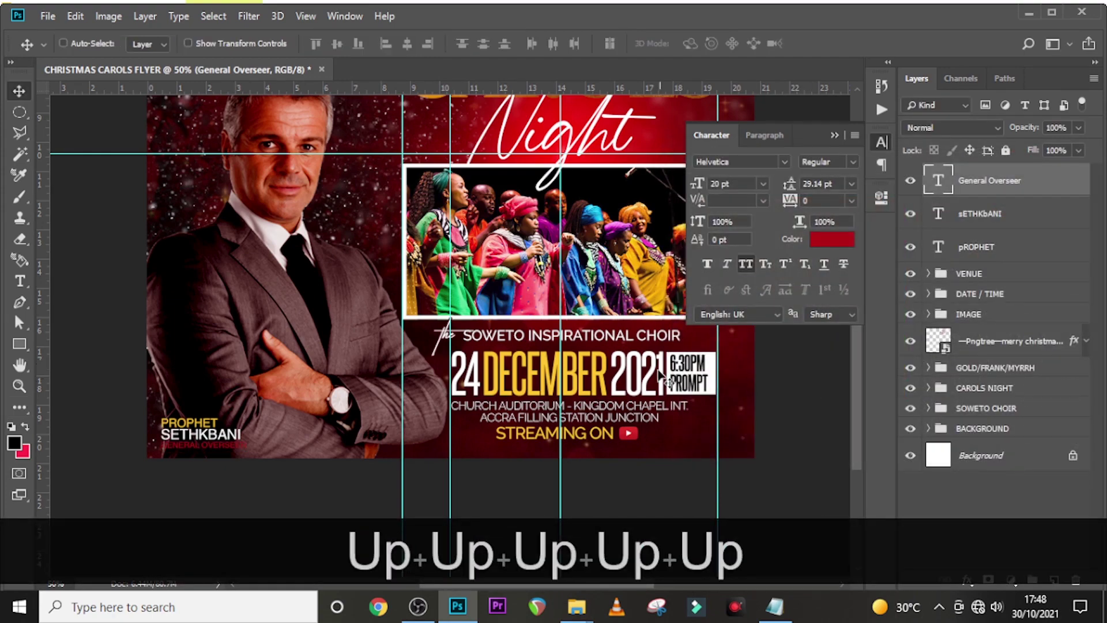
# Draw a rectangle about 831 by 160 px over the lower edge of the man's photo and fill it black.
pyautogui.click(20, 343)
pyautogui.moveTo(114, 404); pyautogui.dragTo(452, 468)
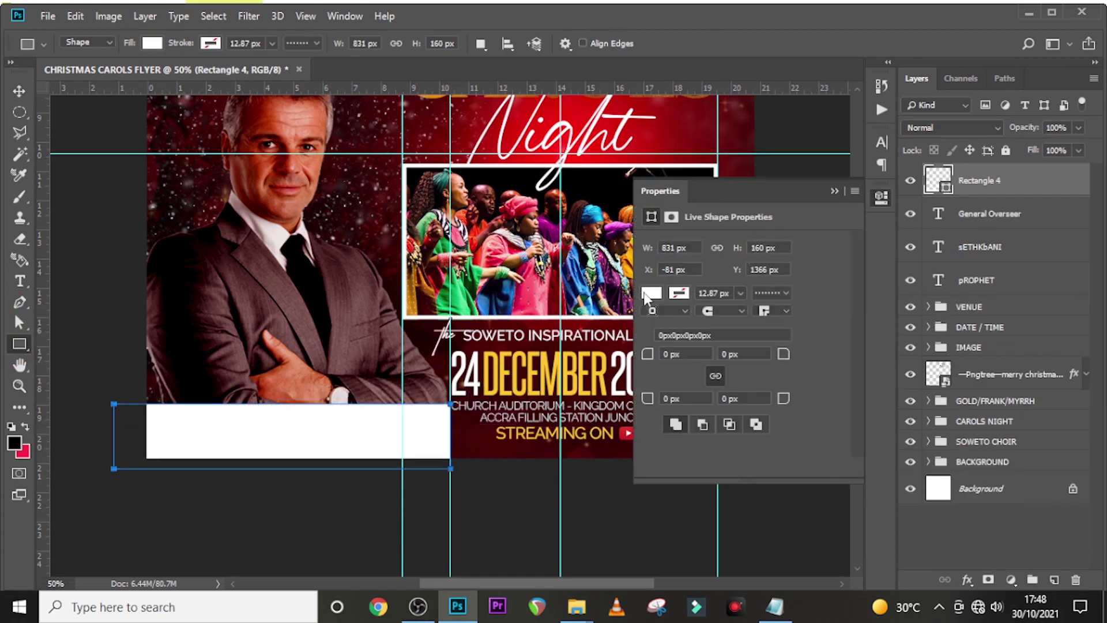
pyautogui.click(651, 293)
pyautogui.click(663, 377)
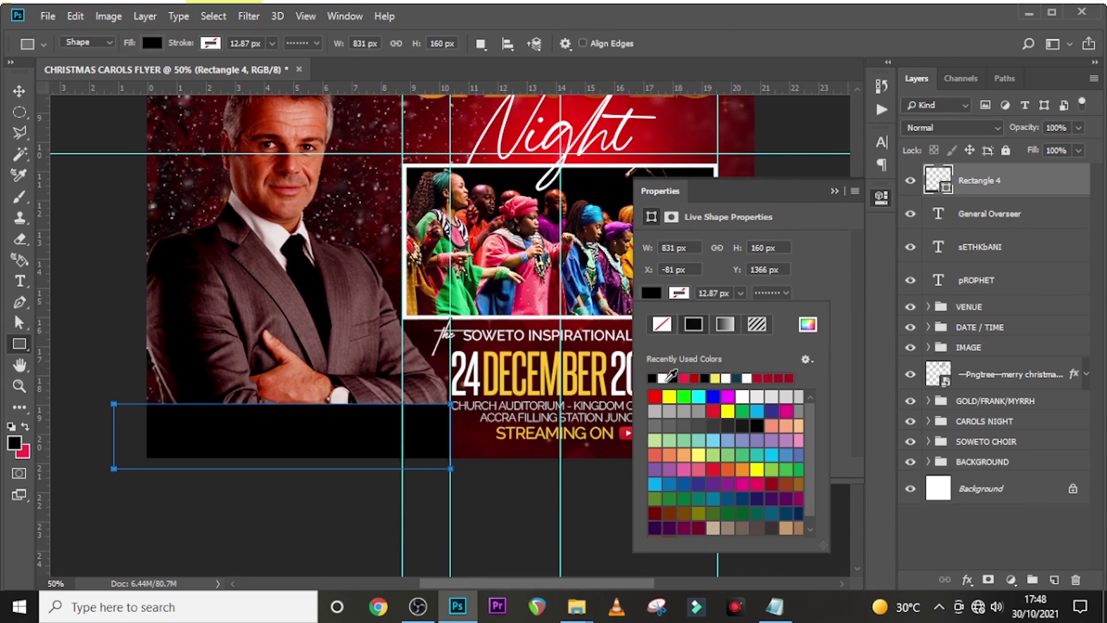
# Move the black rectangle's layer below the PROPHET text layer and rotate it into a diagonal wedge across the flyer's lower-left corner.
pyautogui.click(980, 180)
pyautogui.moveTo(980, 180); pyautogui.dragTo(969, 281)
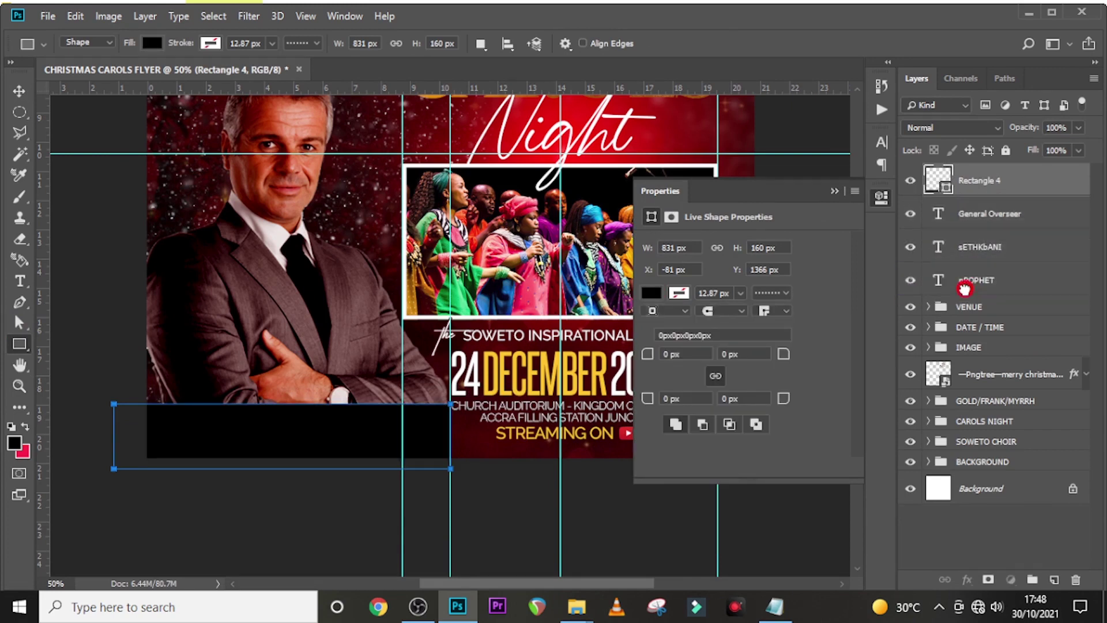
pyautogui.hotkey('ctrl', 't')
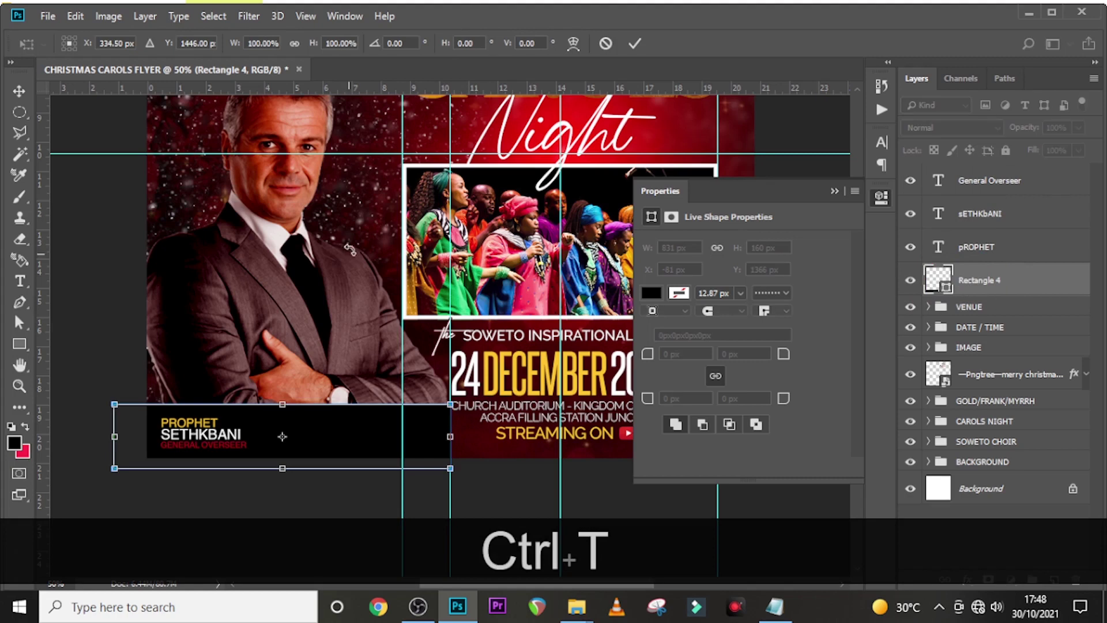
pyautogui.moveTo(400, 237); pyautogui.dragTo(278, 461)
pyautogui.moveTo(369, 444); pyautogui.dragTo(356, 411)
pyautogui.press('Return')
# Shift the three name text layers together left and down, closer into the flyer's lower-left corner.
pyautogui.click(976, 247)
pyautogui.keyDown('shift'); pyautogui.click(981, 181); pyautogui.keyUp('shift')
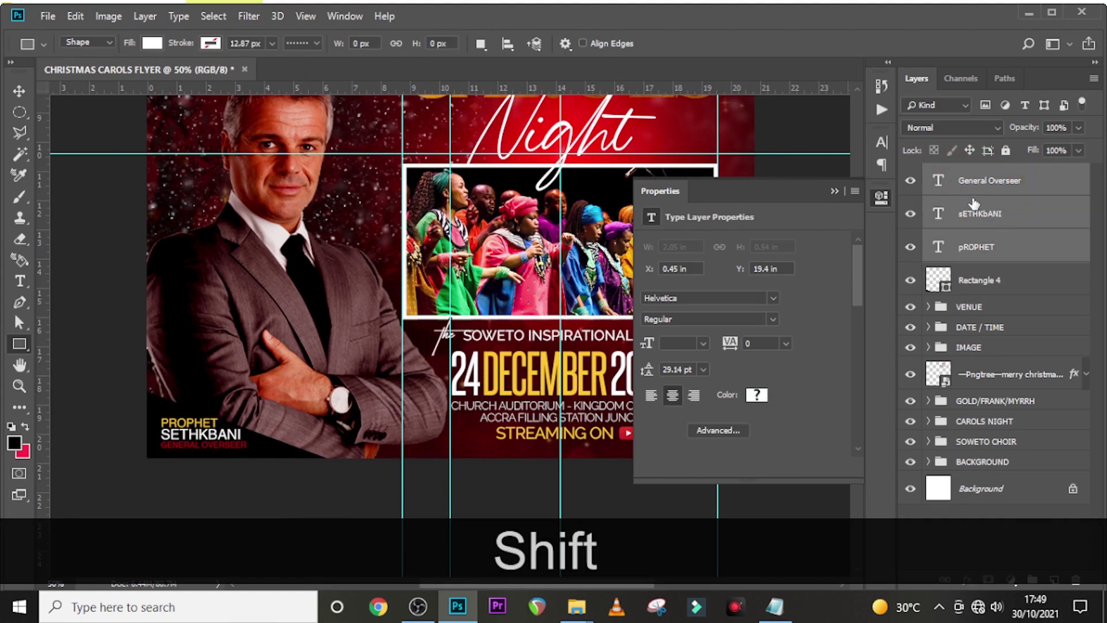
pyautogui.press('v')
pyautogui.press('Left')
pyautogui.press('Left')
pyautogui.press('Left')
pyautogui.press('Left')
pyautogui.press('Left')
pyautogui.press('Left')
pyautogui.press('Left')
pyautogui.press('Left')
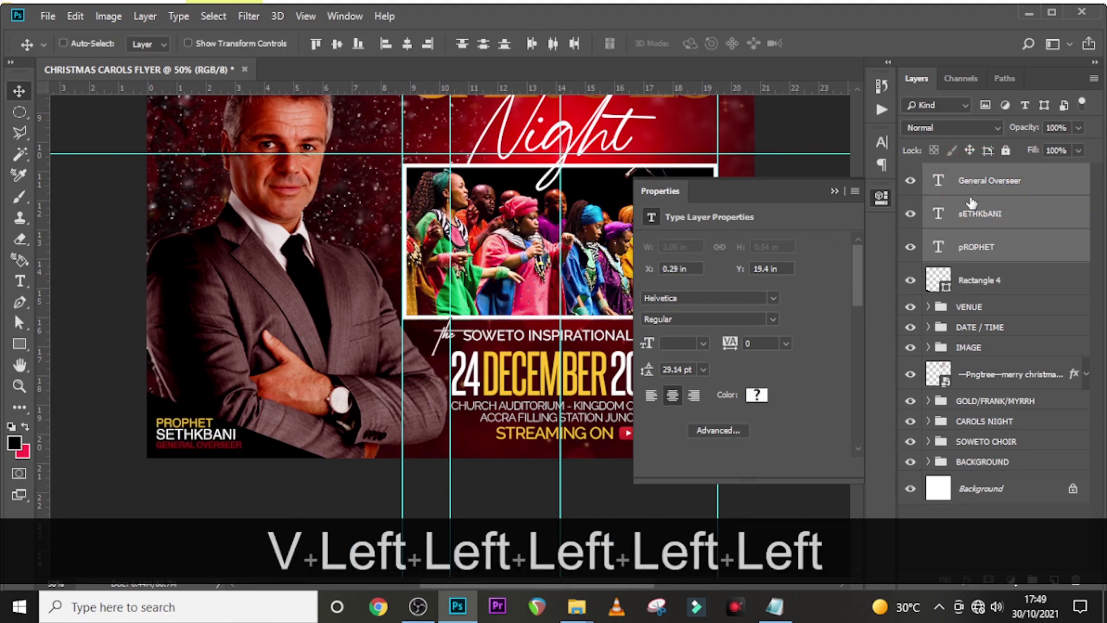
pyautogui.press('Left')
pyautogui.press('Down')
pyautogui.press('Down')
pyautogui.press('Down')
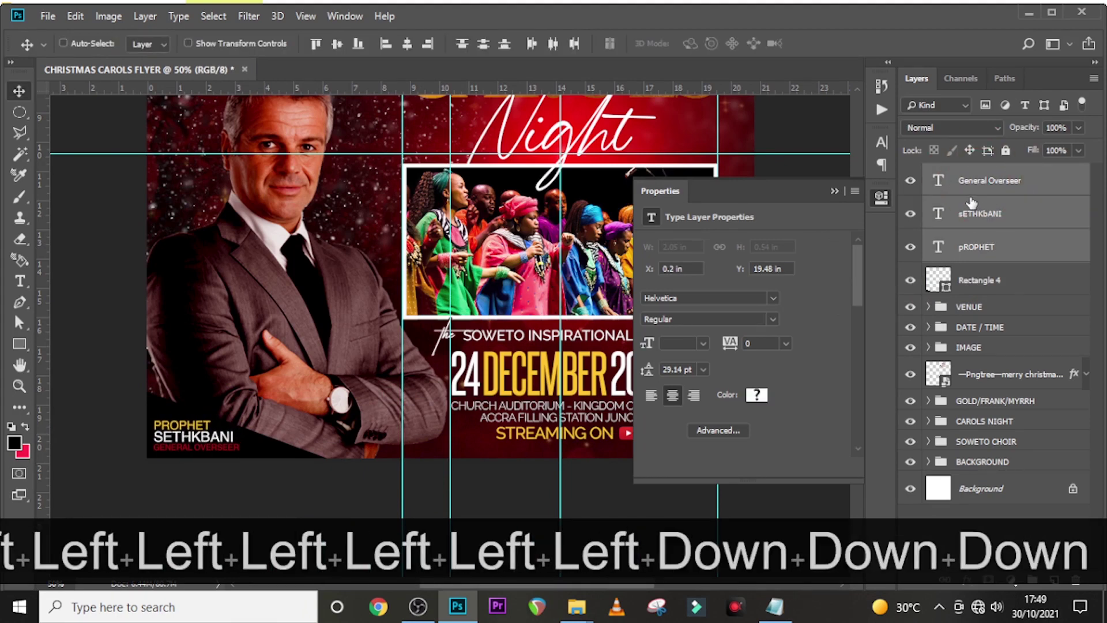
pyautogui.hotkey('shift', 'Left')
pyautogui.press('Down')
pyautogui.press('Down')
pyautogui.press('Down')
pyautogui.press('Down')
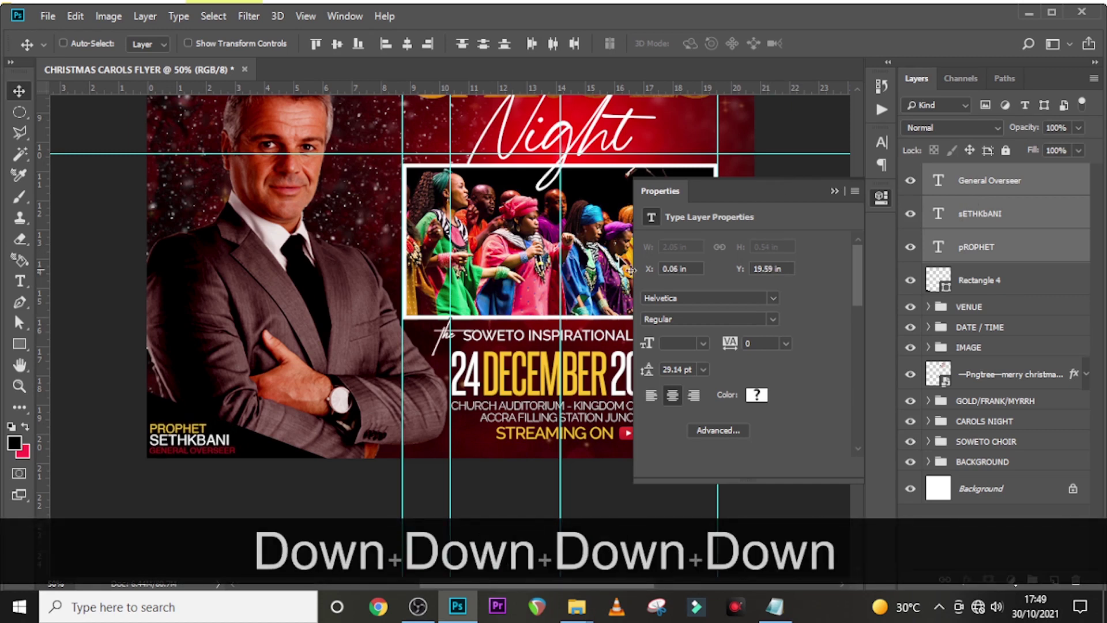
# Adjust the black rectangle's rotation and shift it left and down so it sits tightly behind the name text.
pyautogui.click(1003, 287)
pyautogui.hotkey('ctrl', 't')
pyautogui.moveTo(311, 256); pyautogui.dragTo(326, 232)
pyautogui.press('Left')
pyautogui.press('Left')
pyautogui.press('Left')
pyautogui.press('Left')
pyautogui.press('Left')
pyautogui.press('Left')
pyautogui.press('Left')
pyautogui.press('Left')
pyautogui.press('Left')
pyautogui.press('Left')
pyautogui.press('Left')
pyautogui.press('Left')
pyautogui.press('Down')
pyautogui.press('Down')
pyautogui.press('Down')
pyautogui.press('Down')
pyautogui.press('Down')
pyautogui.press('Right')
pyautogui.press('Right')
pyautogui.press('Right')
pyautogui.press('Right')
pyautogui.press('Right')
pyautogui.press('Return')
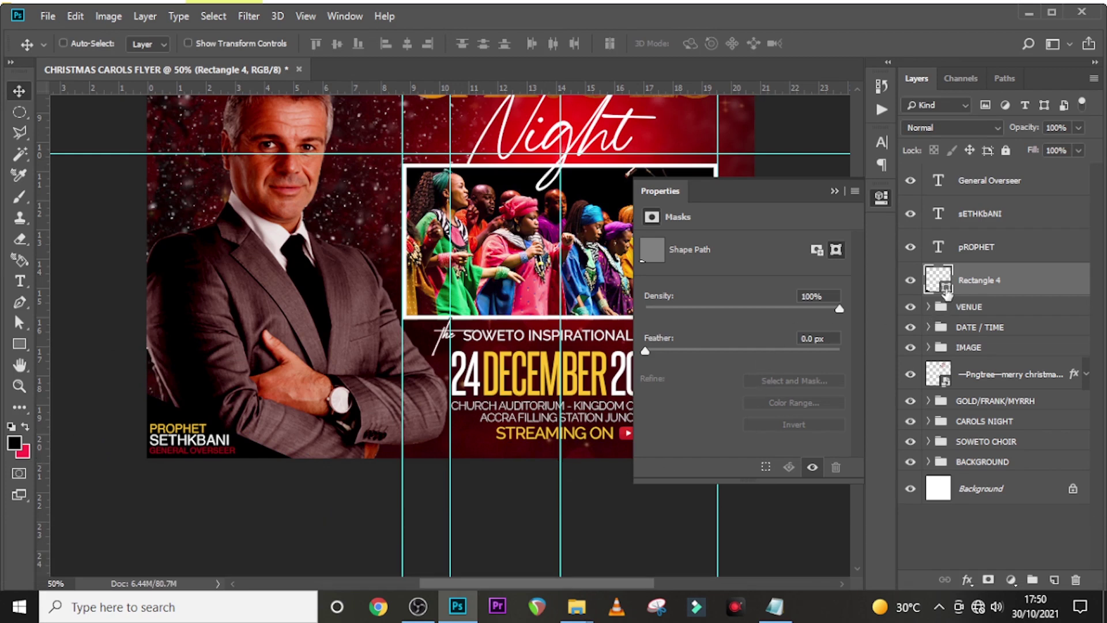
# Group the three name text layers with the black rectangle and rename the group NAME.
pyautogui.keyDown('shift'); pyautogui.click(973, 182); pyautogui.keyUp('shift')
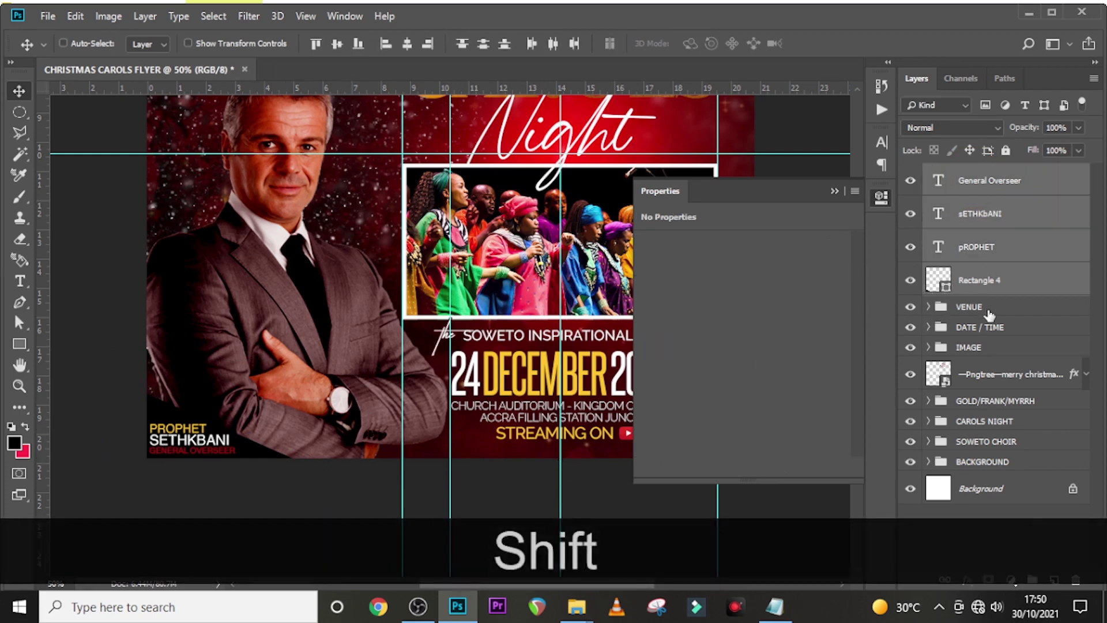
pyautogui.hotkey('ctrl', 'shift', 'g')
pyautogui.doubleClick(976, 175)
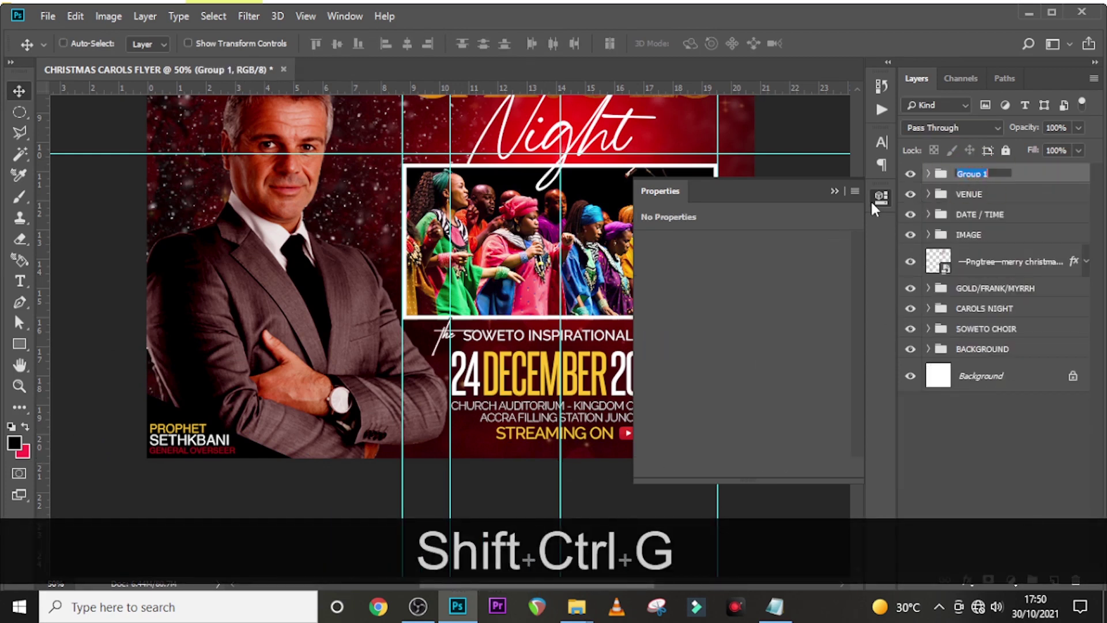
pyautogui.write('NAME')
pyautogui.press('Return')
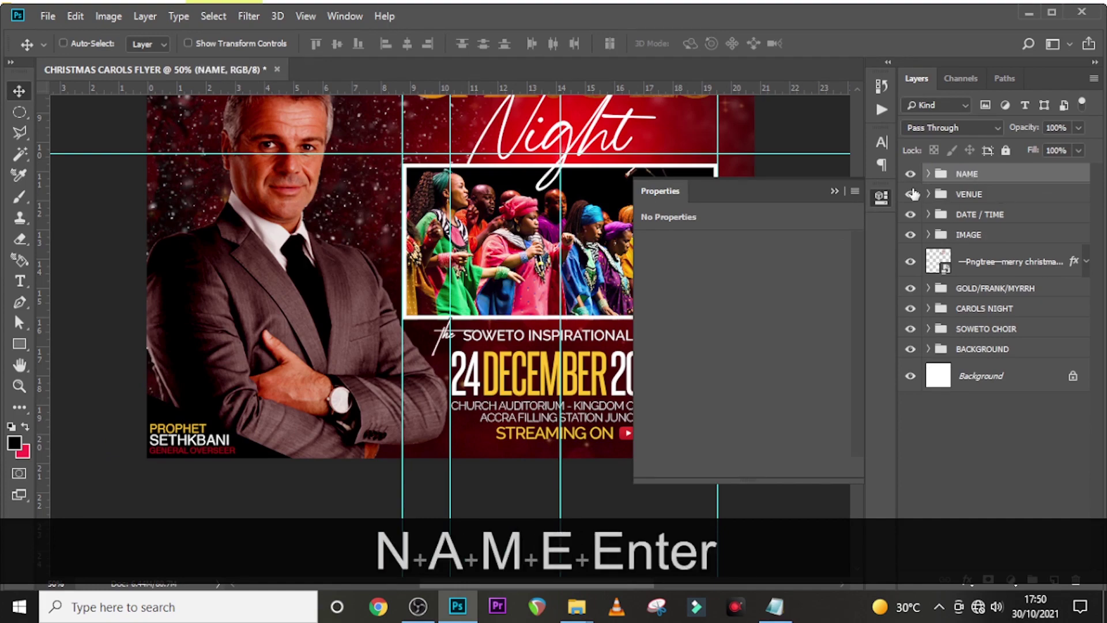
# Nudge the merry christmas graphic down slightly towards the GOLD FRANKINCENSE MYRRH line.
pyautogui.hotkey('ctrl', '0')
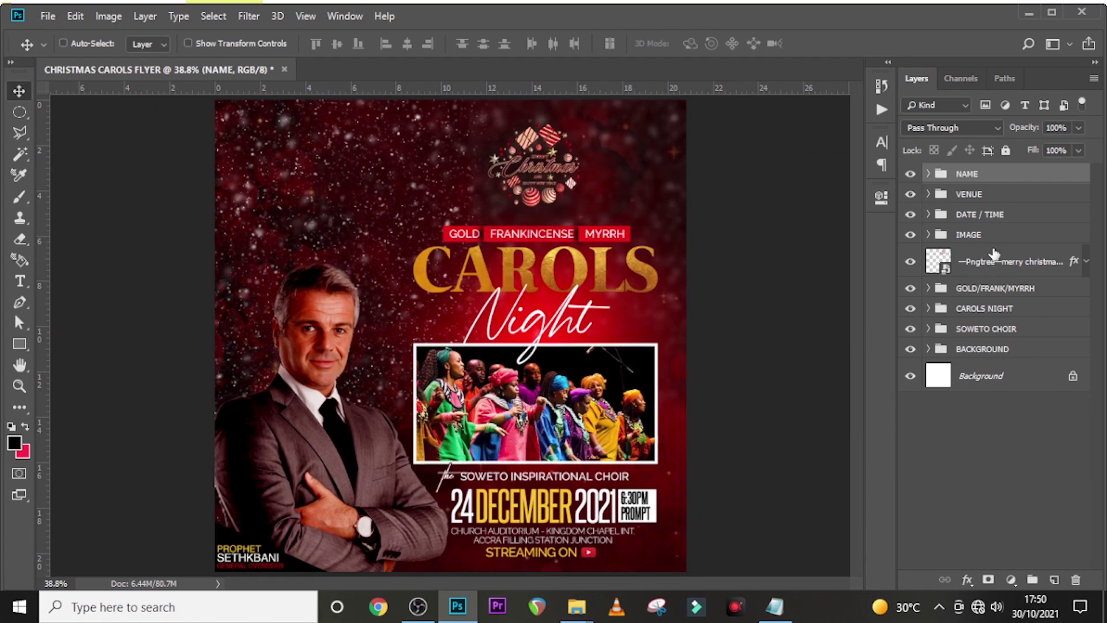
pyautogui.click(976, 271)
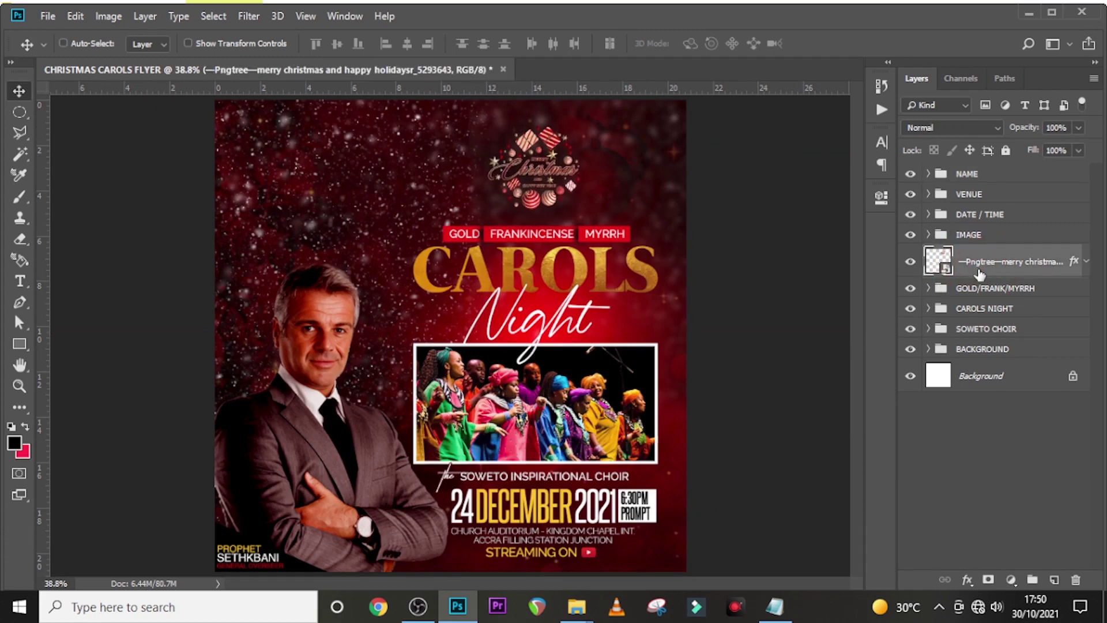
pyautogui.press('Down')
pyautogui.press('Down')
pyautogui.press('Down')
pyautogui.press('Down')
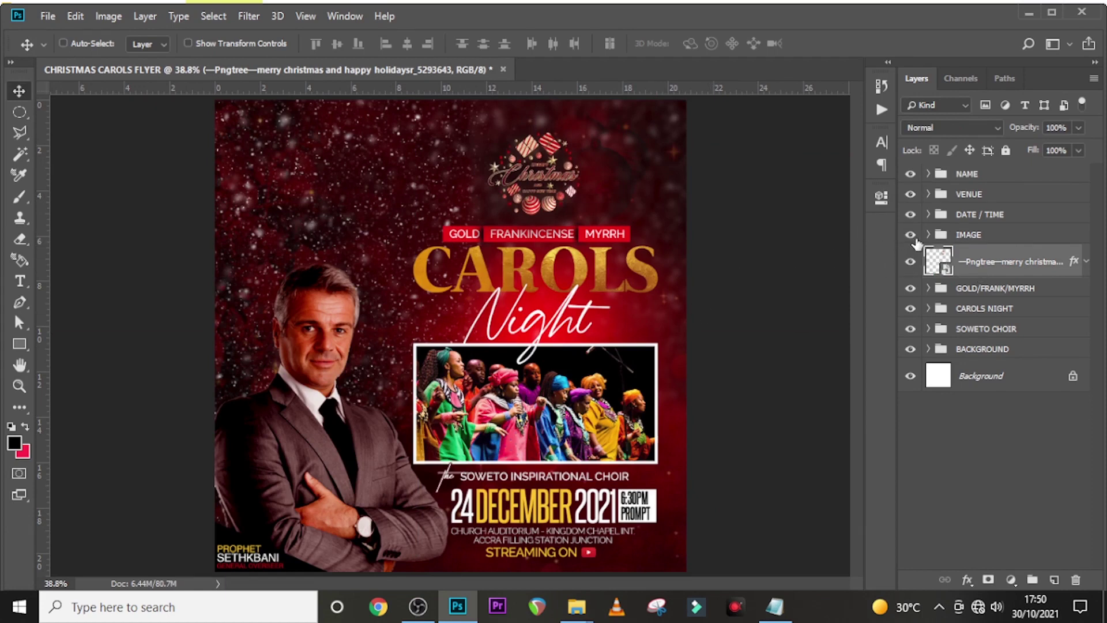
# Place the image free-lens-flare-effect-photoshop-overlay-thumb40.jpg from the CHRISTMAS CHAROL 1 folder above the NAME group.
pyautogui.click(966, 175)
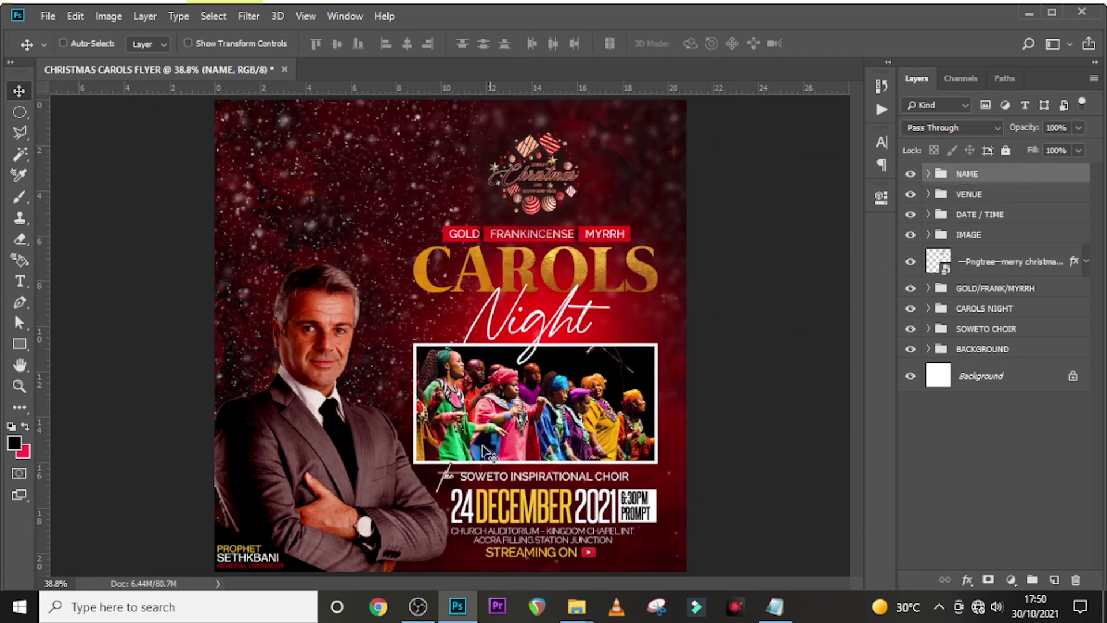
pyautogui.moveTo(576, 607)
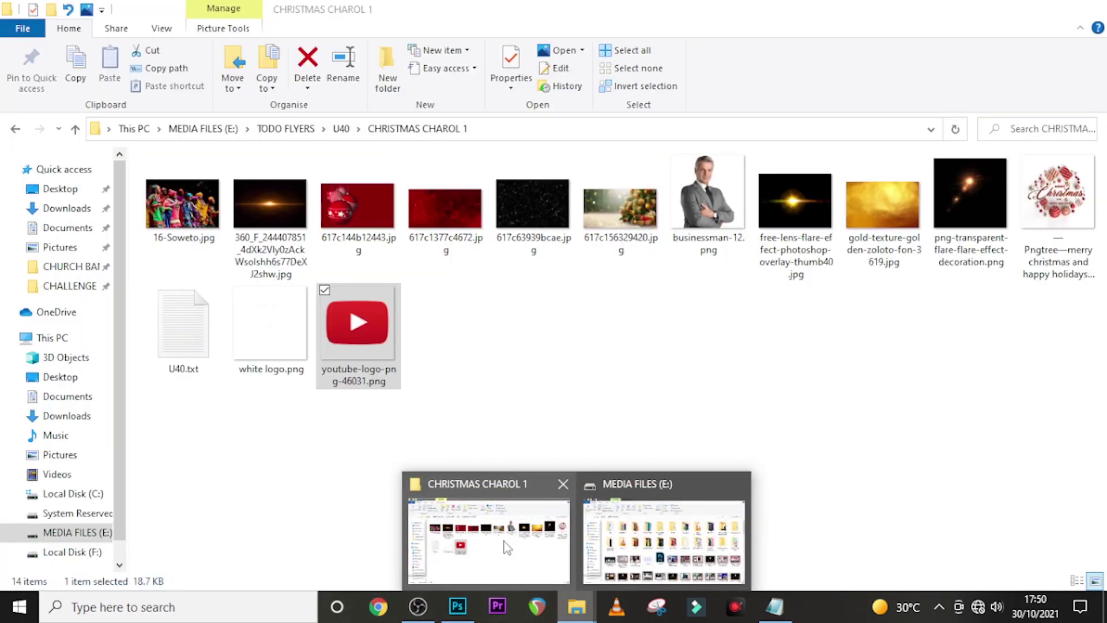
pyautogui.click(506, 546)
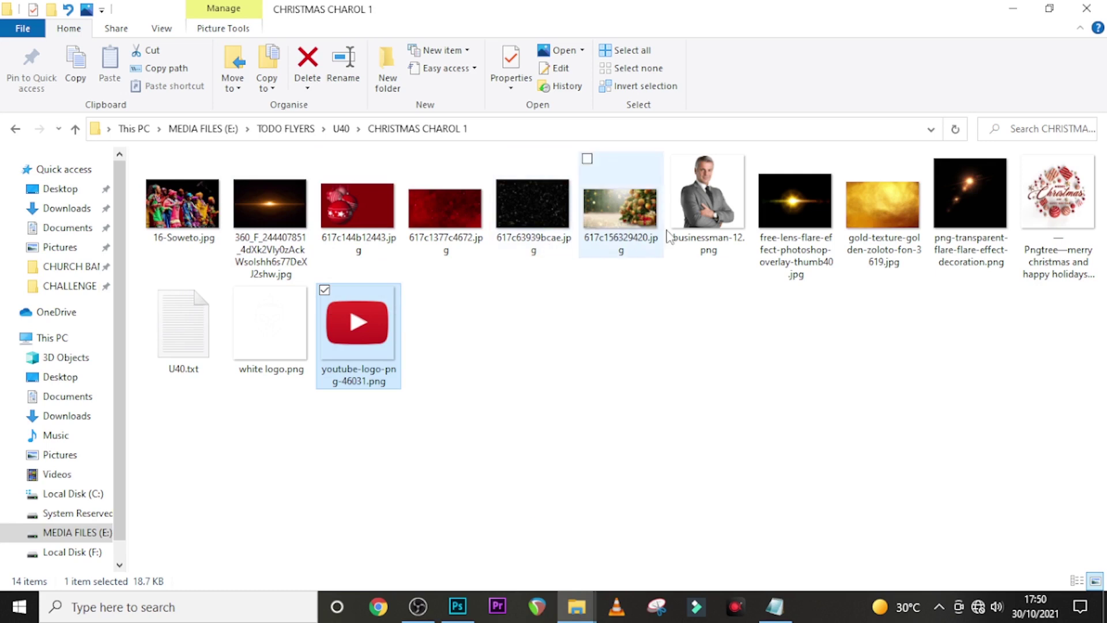
pyautogui.click(797, 225)
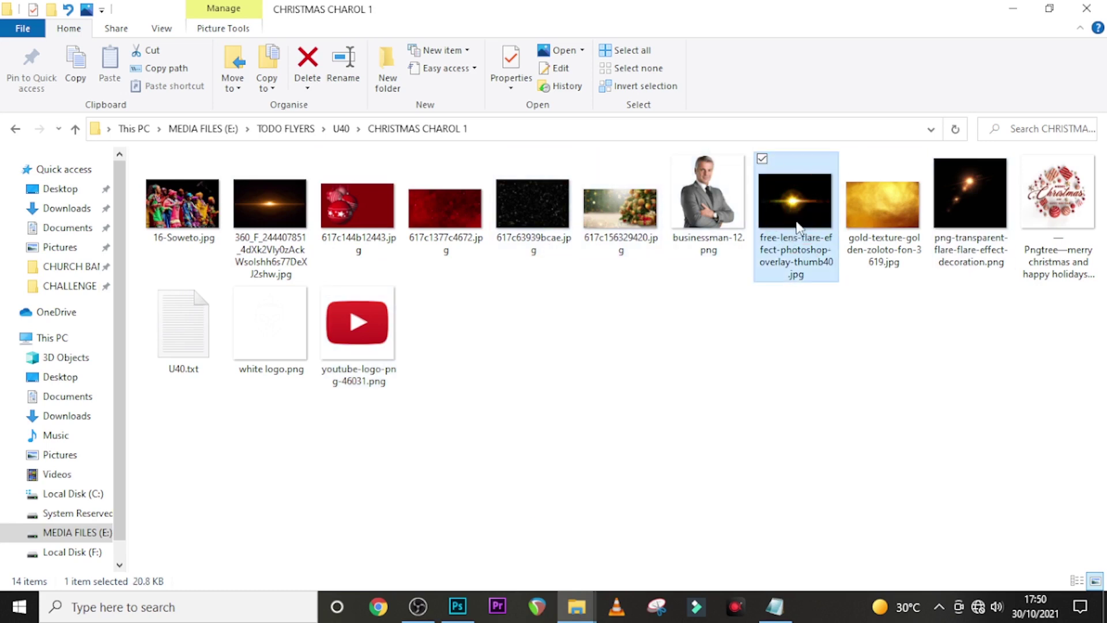
pyautogui.moveTo(806, 224); pyautogui.dragTo(670, 330)
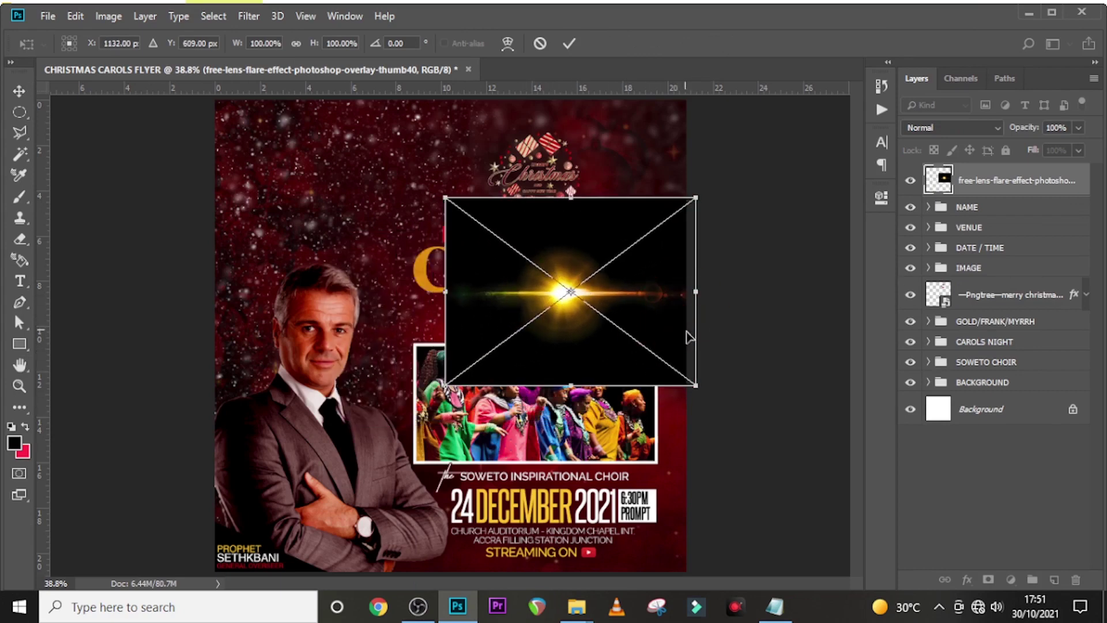
pyautogui.press('Return')
# Set the lens flare layer's blend mode to Screen and move the flare over the end of the CAROLS title.
pyautogui.click(946, 127)
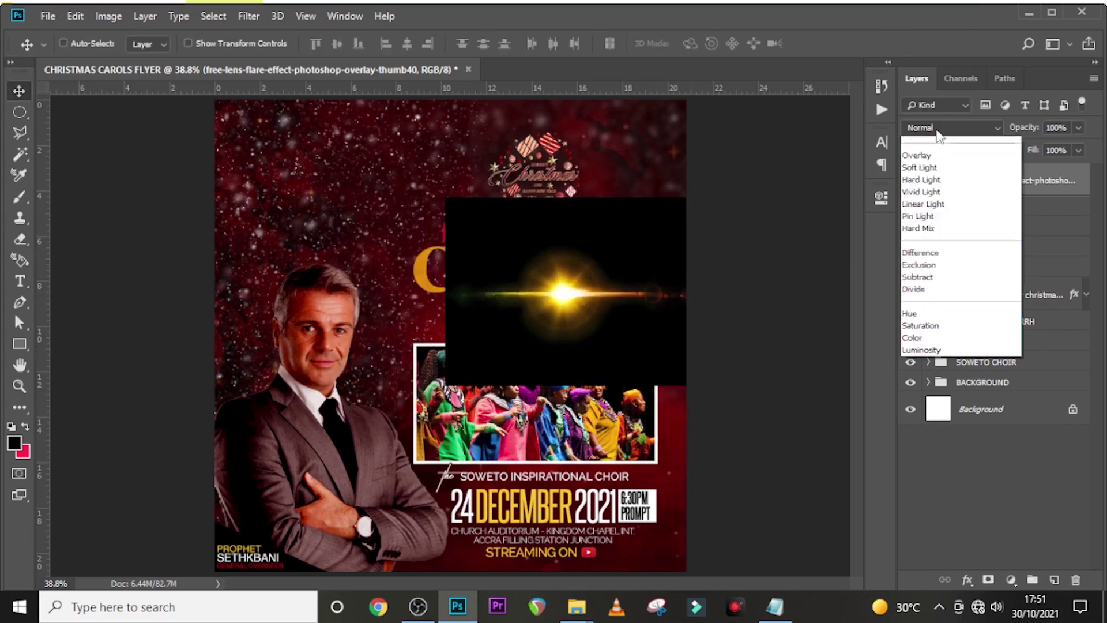
pyautogui.click(923, 265)
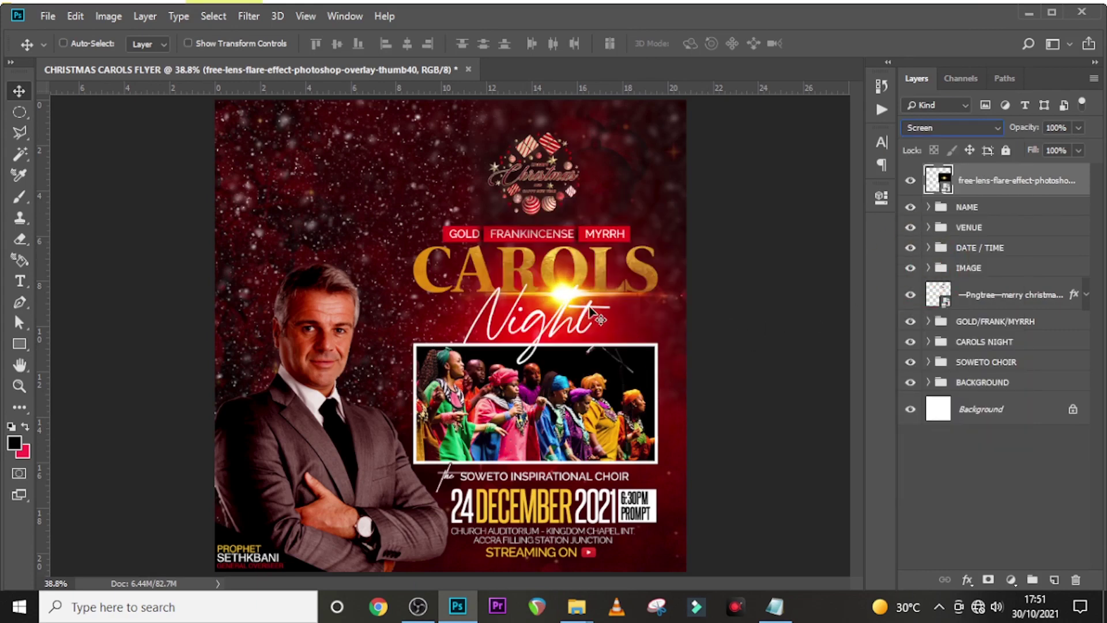
pyautogui.moveTo(548, 297); pyautogui.dragTo(620, 289)
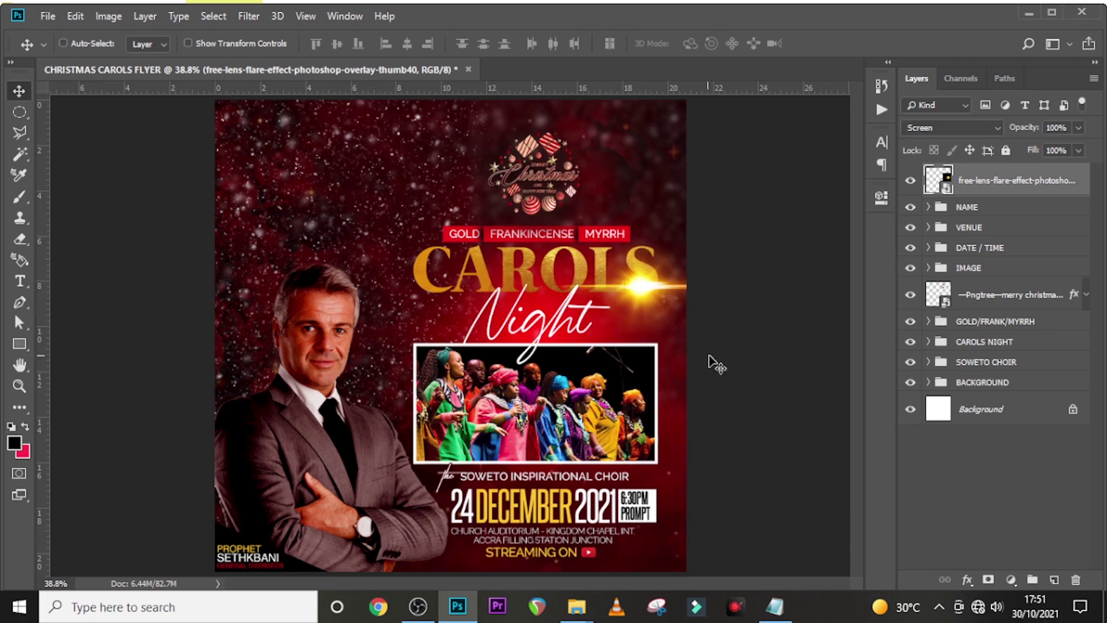
# Scale the lens flare to about 70% and centre it on the lower part of the S in CAROLS.
pyautogui.hotkey('ctrl', 't')
pyautogui.moveTo(775, 380); pyautogui.dragTo(669, 313)
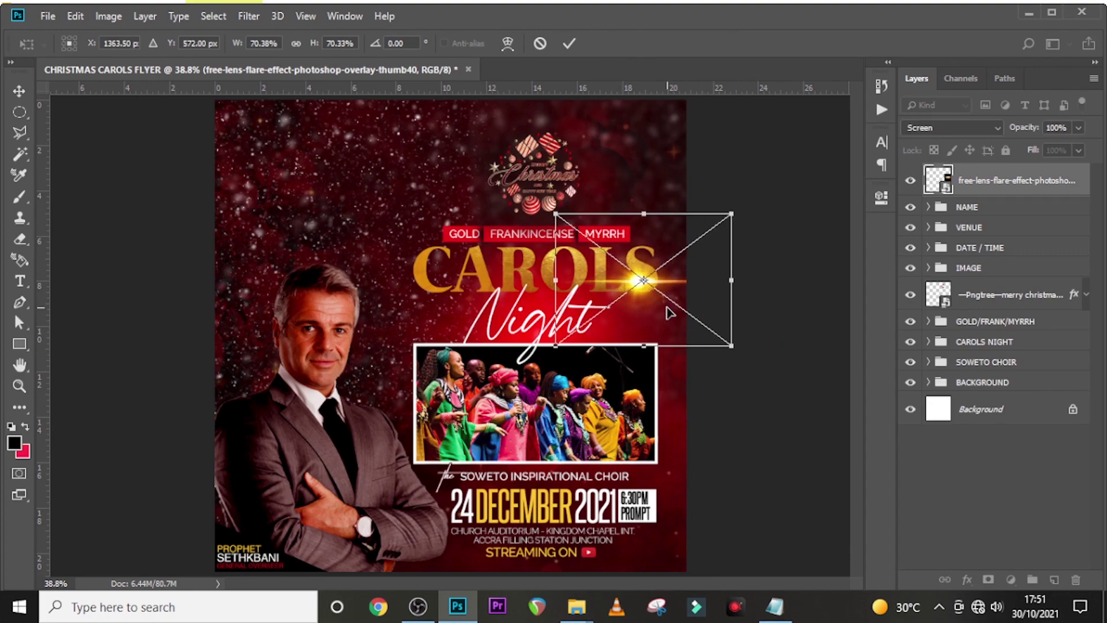
pyautogui.press('Return')
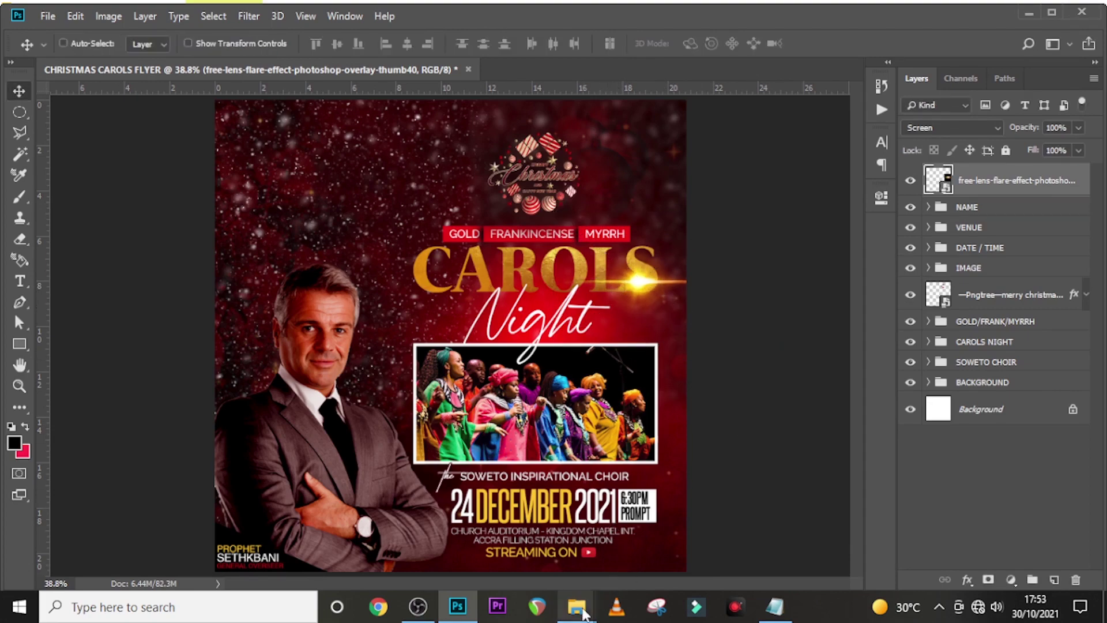
# Place png-transparent-flare-flare-effect-decoration.png from the CHRISTMAS CHAROL 1 folder on the flyer and enlarge it.
pyautogui.moveTo(582, 611)
pyautogui.click(490, 528)
pyautogui.moveTo(953, 221); pyautogui.dragTo(470, 387)
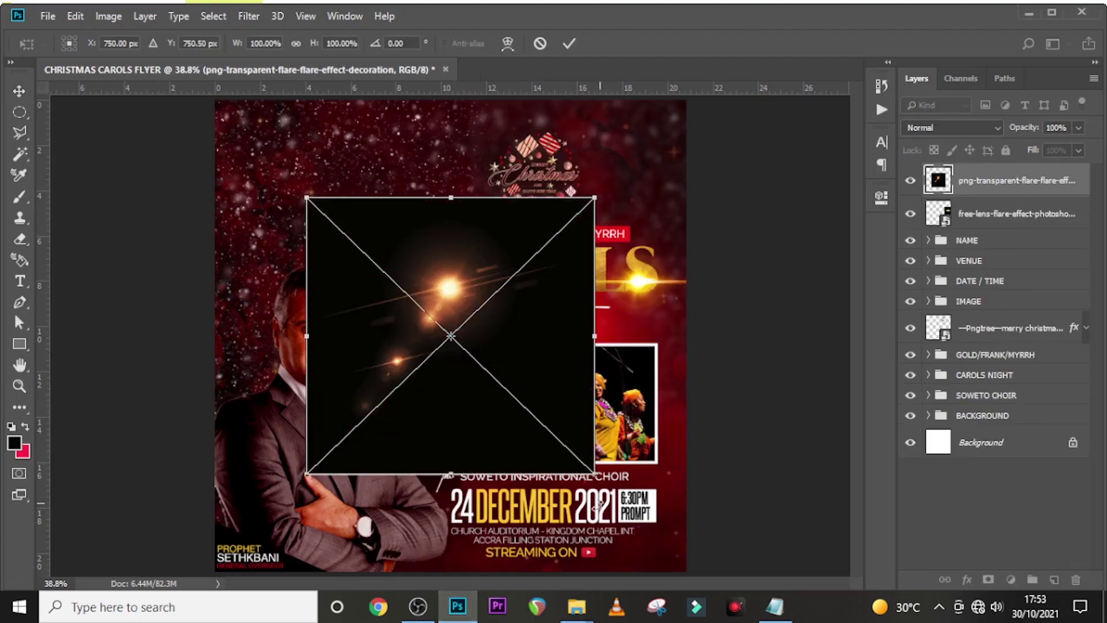
pyautogui.moveTo(596, 476); pyautogui.dragTo(651, 530)
pyautogui.press('Return')
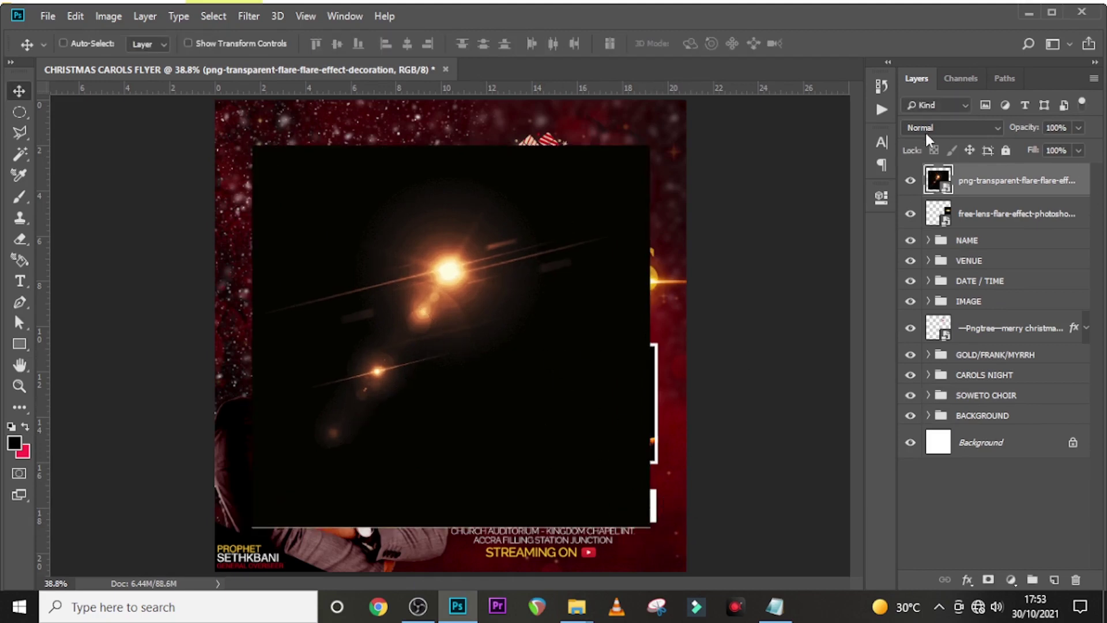
# Set the new flare layer's blend mode to Color Dodge and apply a Gaussian Blur with a 72.6 pixel radius.
pyautogui.click(925, 129)
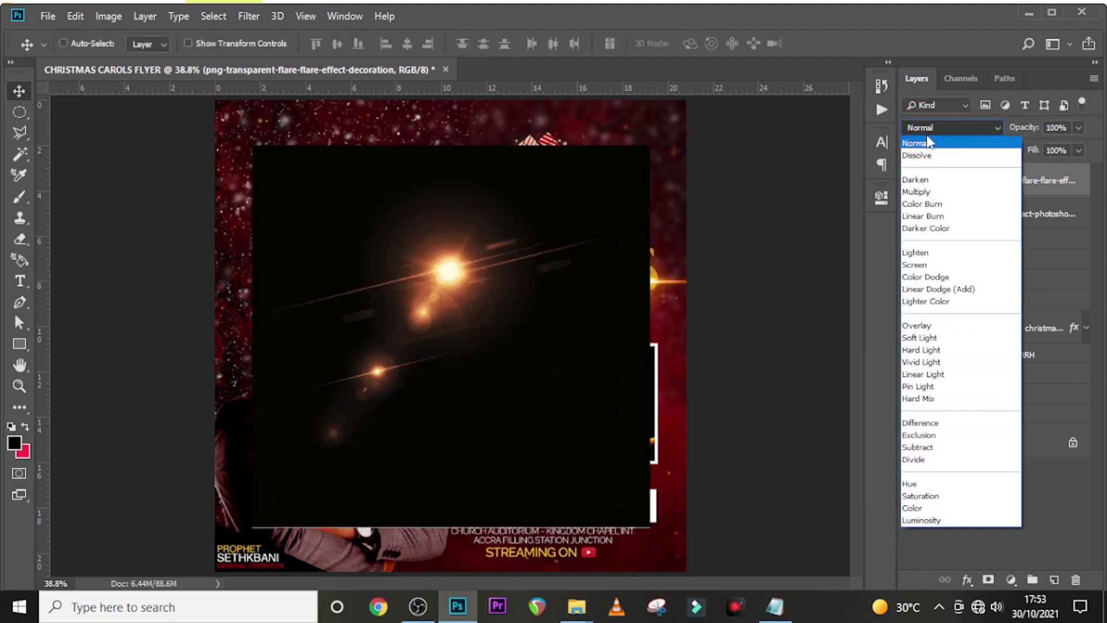
pyautogui.click(925, 278)
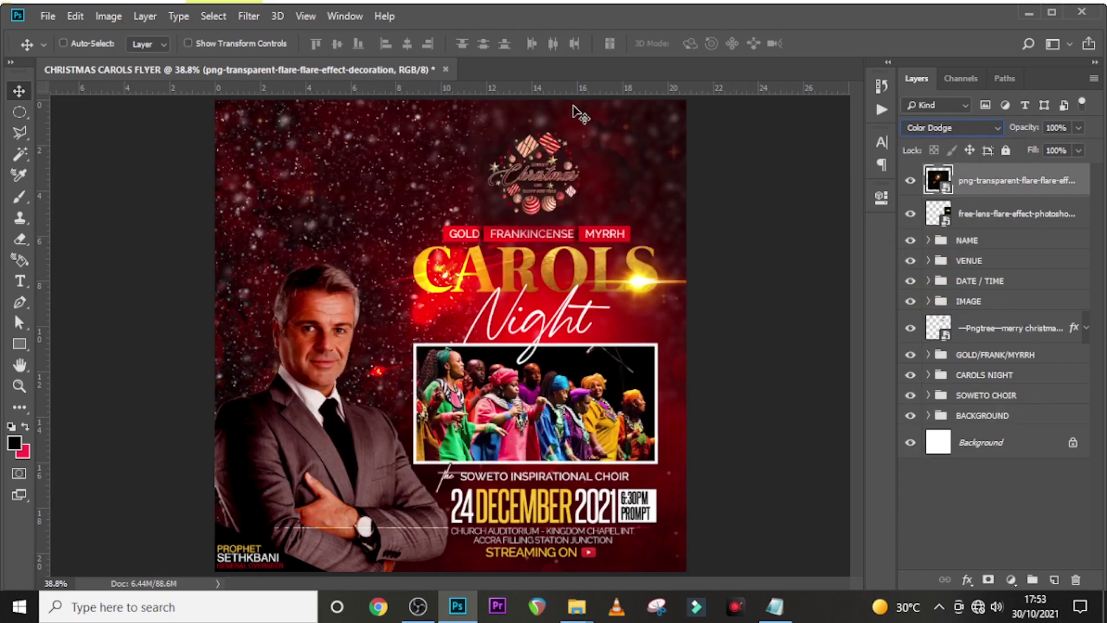
pyautogui.click(255, 15)
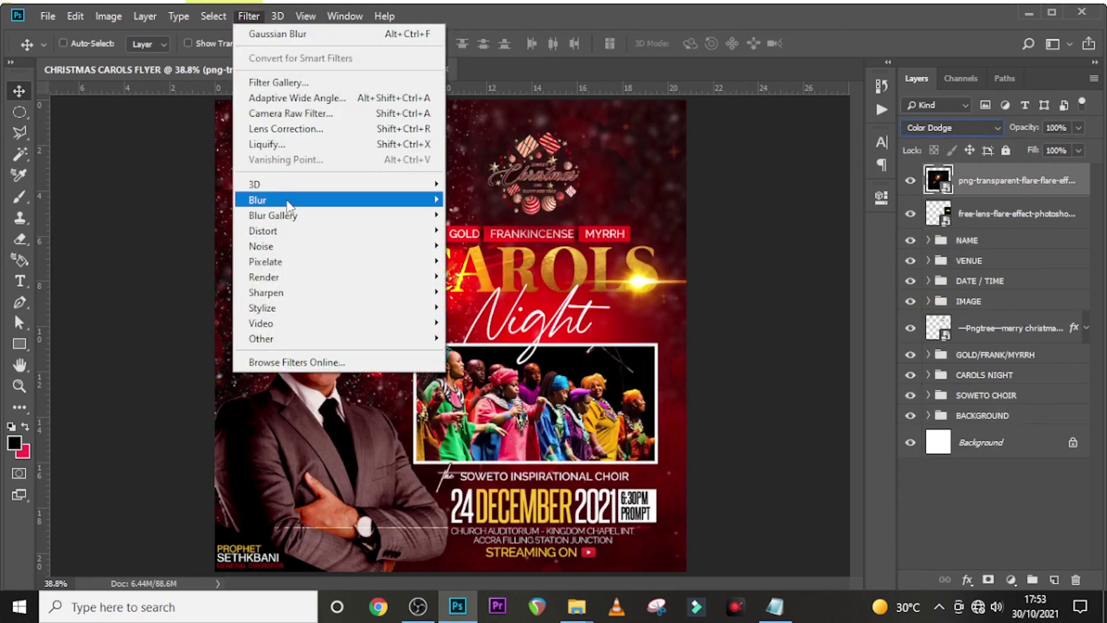
pyautogui.moveTo(291, 202)
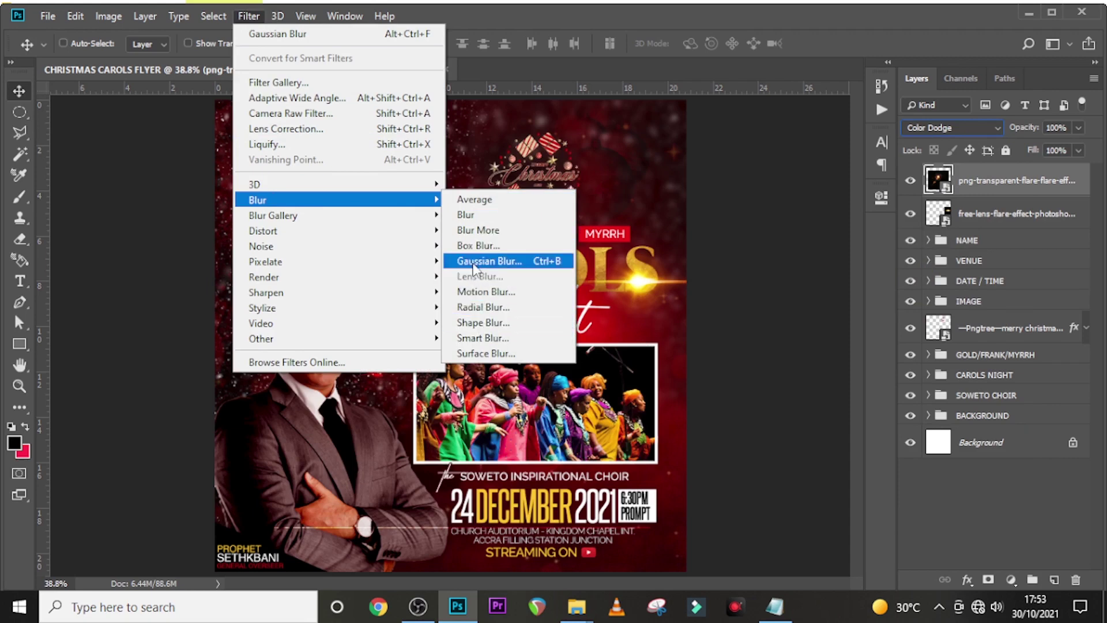
pyautogui.click(489, 261)
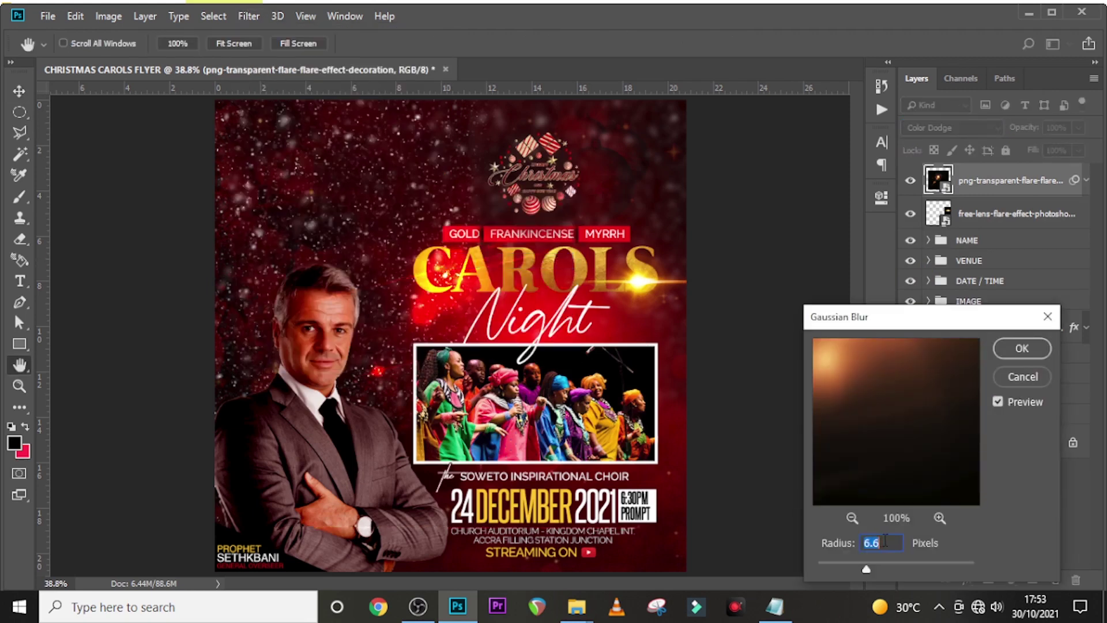
pyautogui.write('72.')
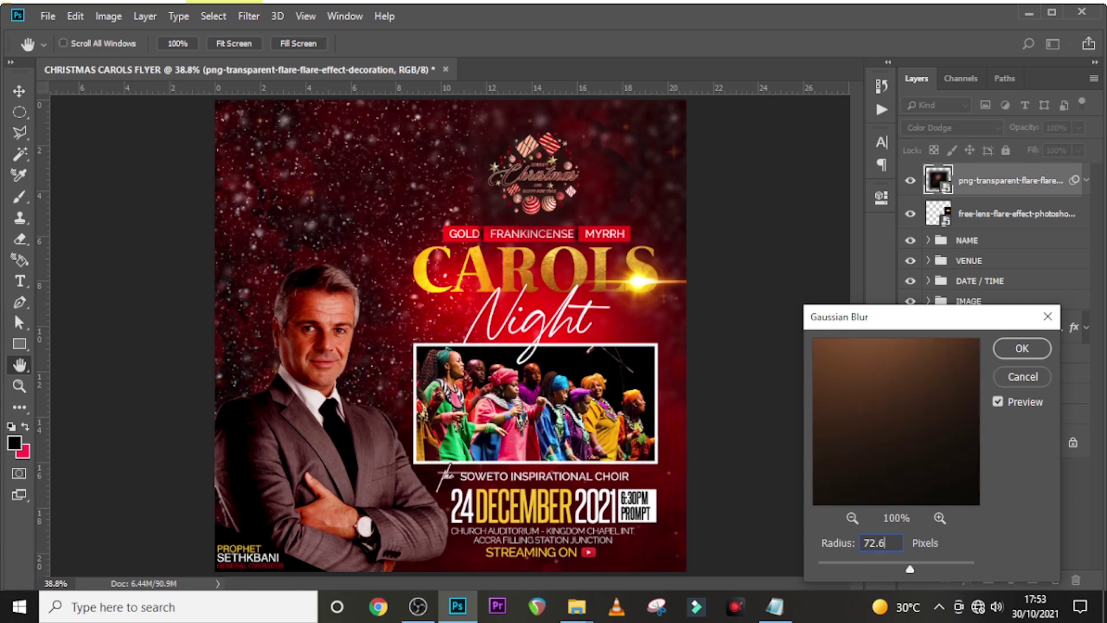
pyautogui.click(1013, 348)
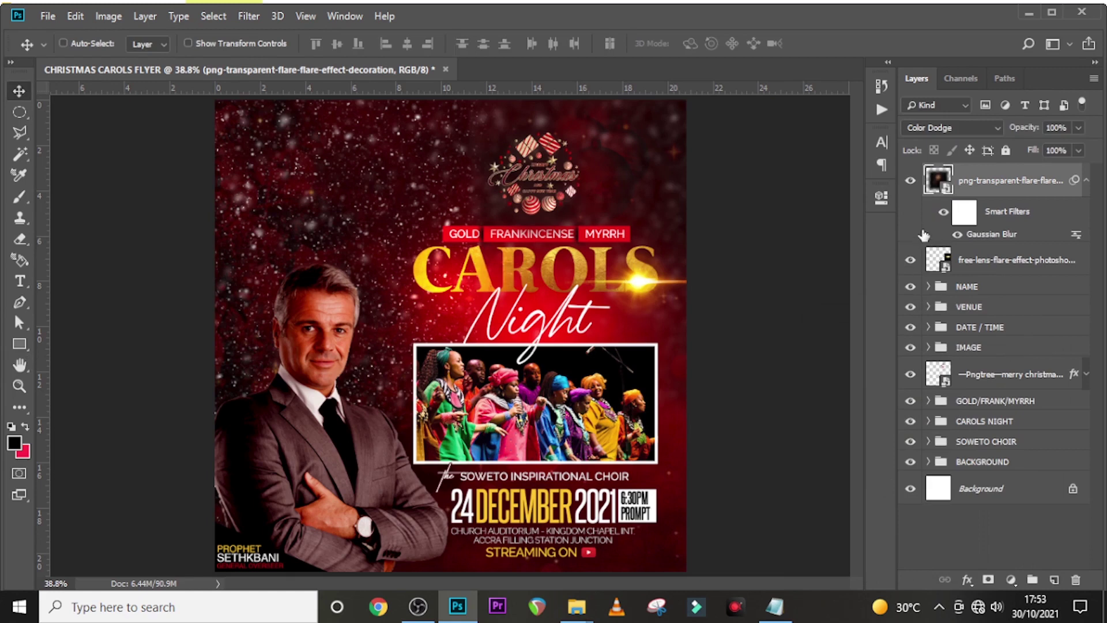
# Enlarge the blurred flare and move it so its glow sits beside the merry christmas graphic.
pyautogui.moveTo(516, 279); pyautogui.dragTo(588, 264)
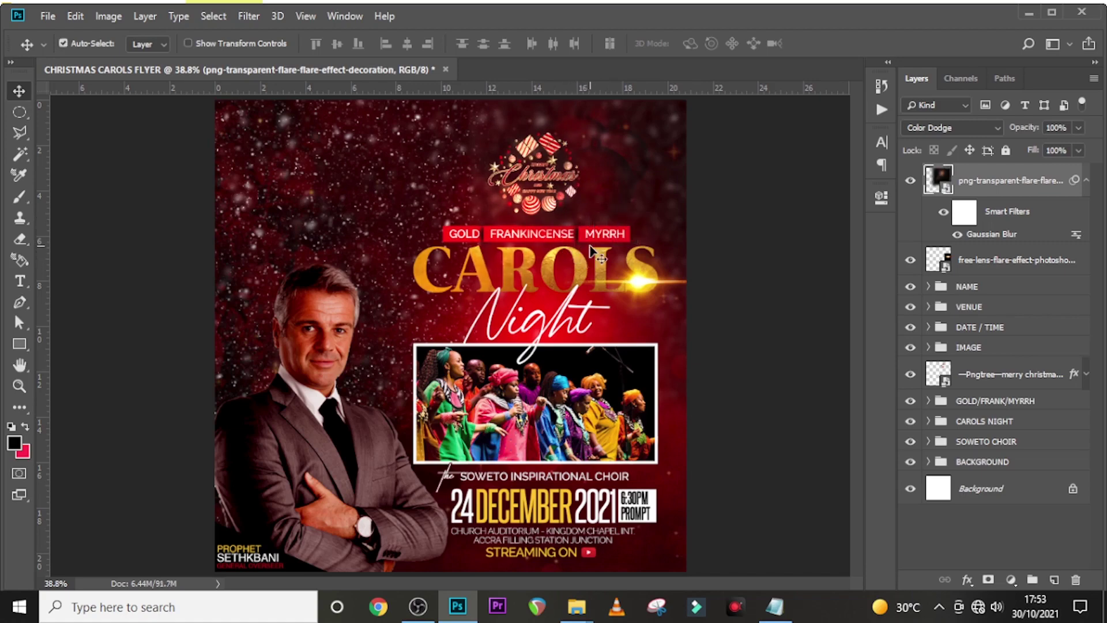
pyautogui.hotkey('ctrl', 't')
pyautogui.moveTo(717, 452); pyautogui.dragTo(889, 615)
pyautogui.moveTo(565, 259); pyautogui.dragTo(601, 266)
pyautogui.press('Return')
pyautogui.hotkey('ctrl', 'f')
pyautogui.moveTo(604, 221); pyautogui.dragTo(597, 156)
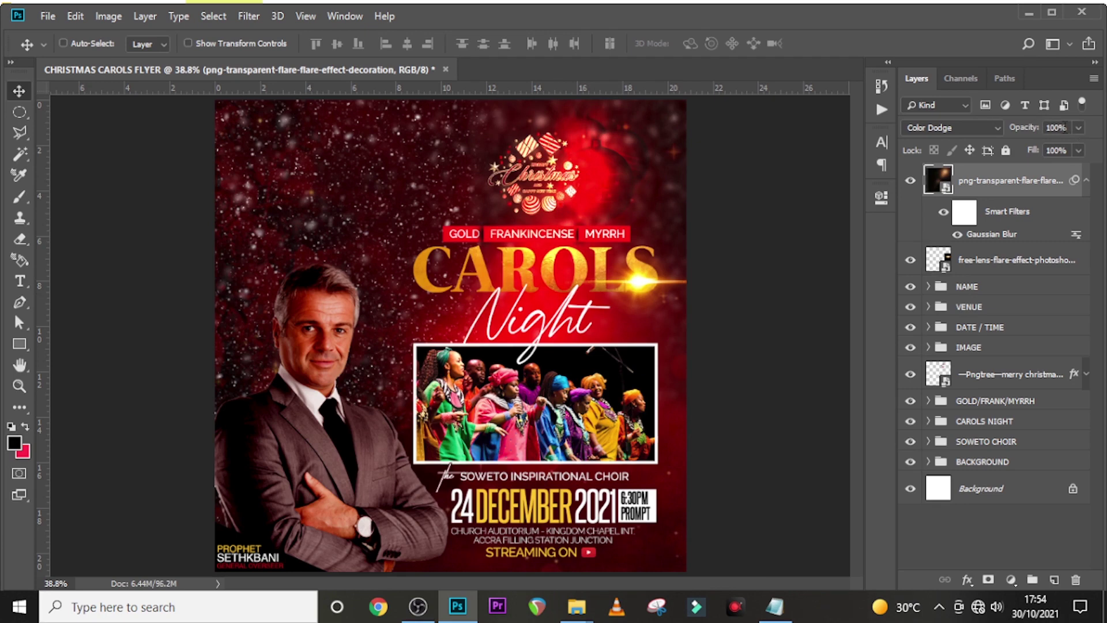
# Lower the blurred flare layer's opacity to 40% and compare the design with the layer hidden and shown.
pyautogui.press('Return')
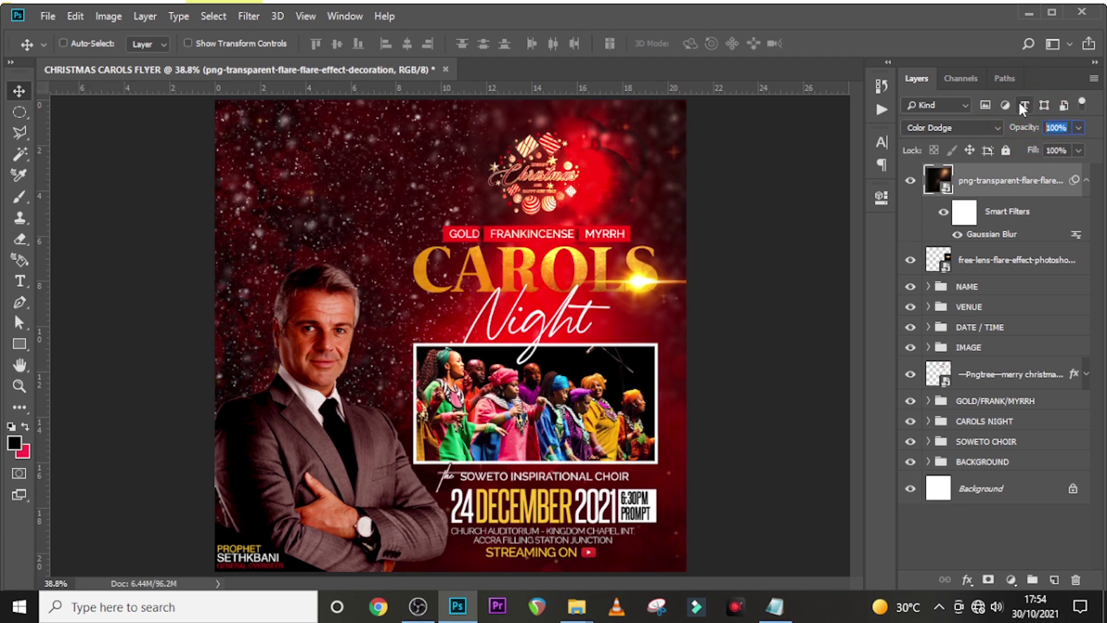
pyautogui.write('40')
pyautogui.press('Return')
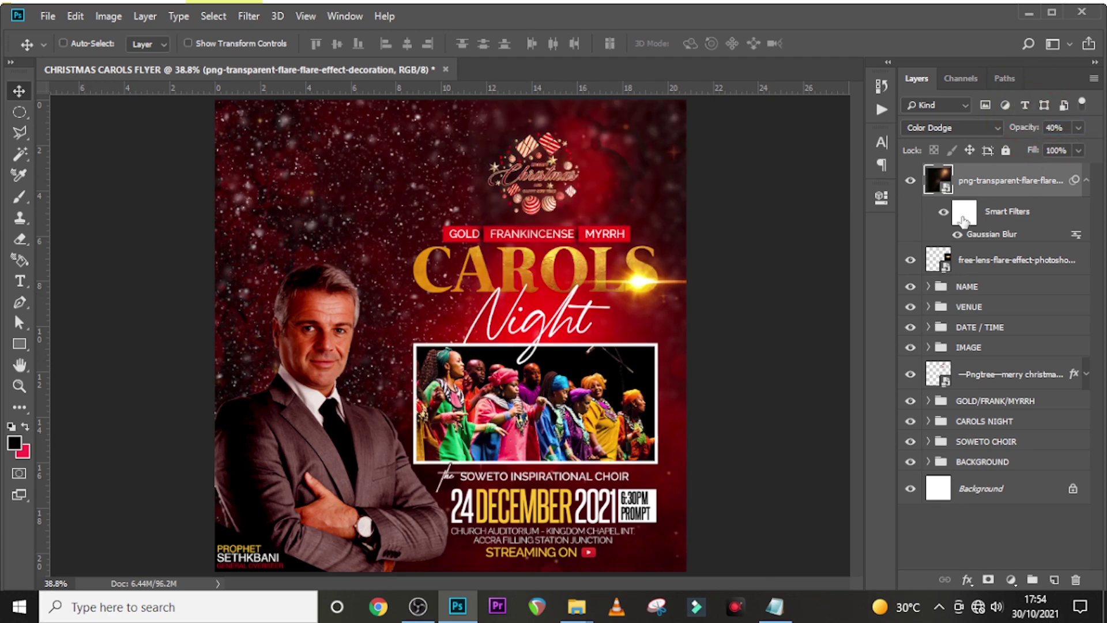
pyautogui.click(911, 181)
pyautogui.click(911, 181)
# Duplicate the blurred flare layer and set the copy's blend mode to Linear Dodge (Add).
pyautogui.hotkey('ctrl', 'j')
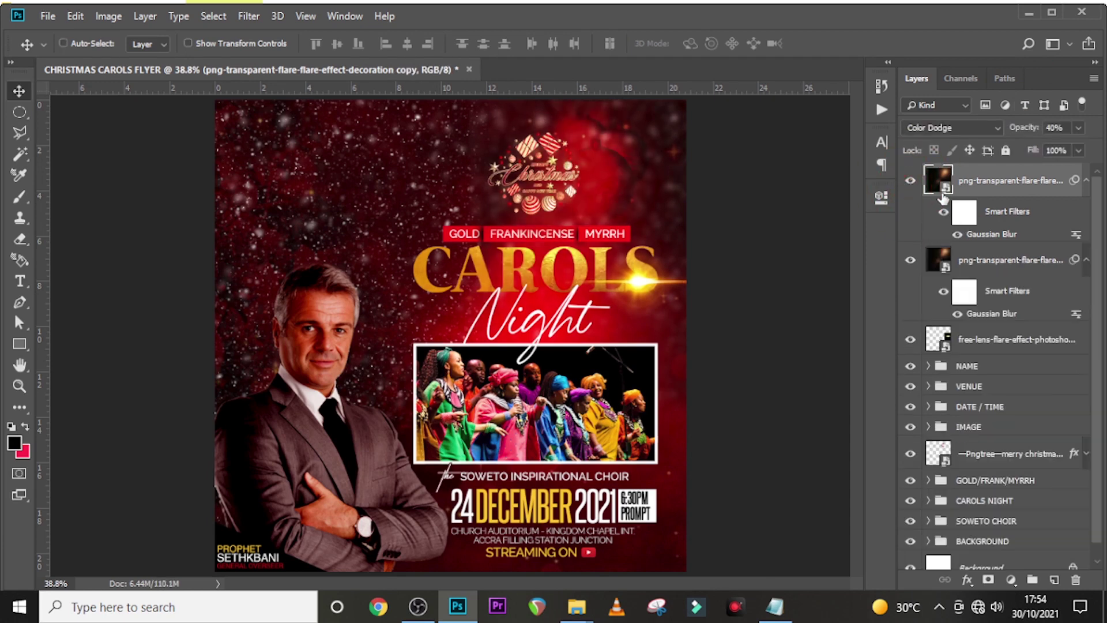
pyautogui.click(948, 128)
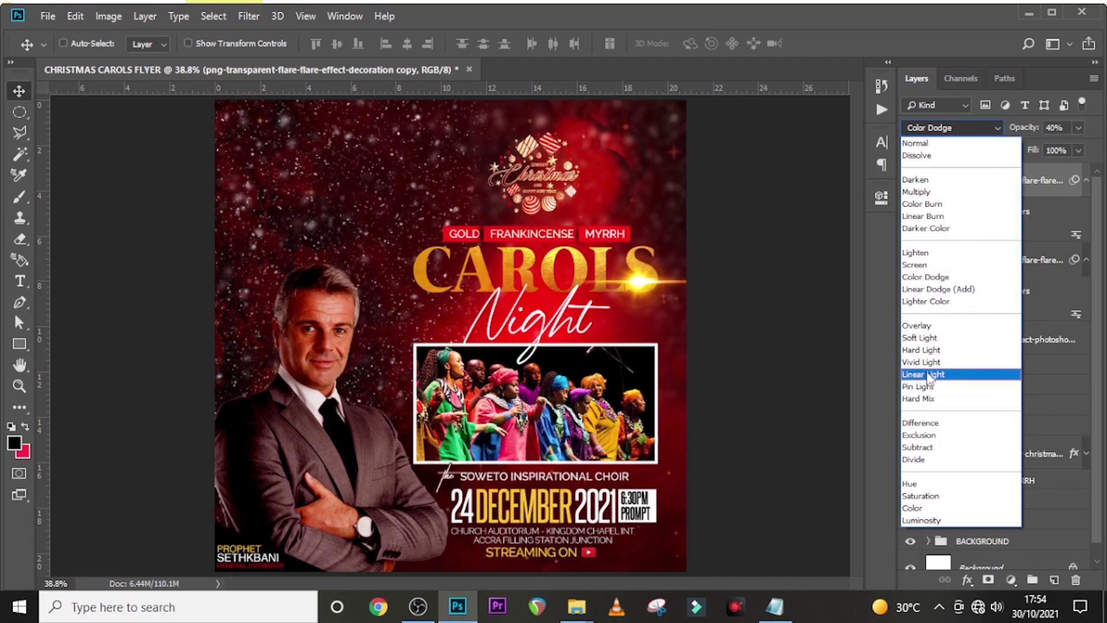
pyautogui.click(954, 289)
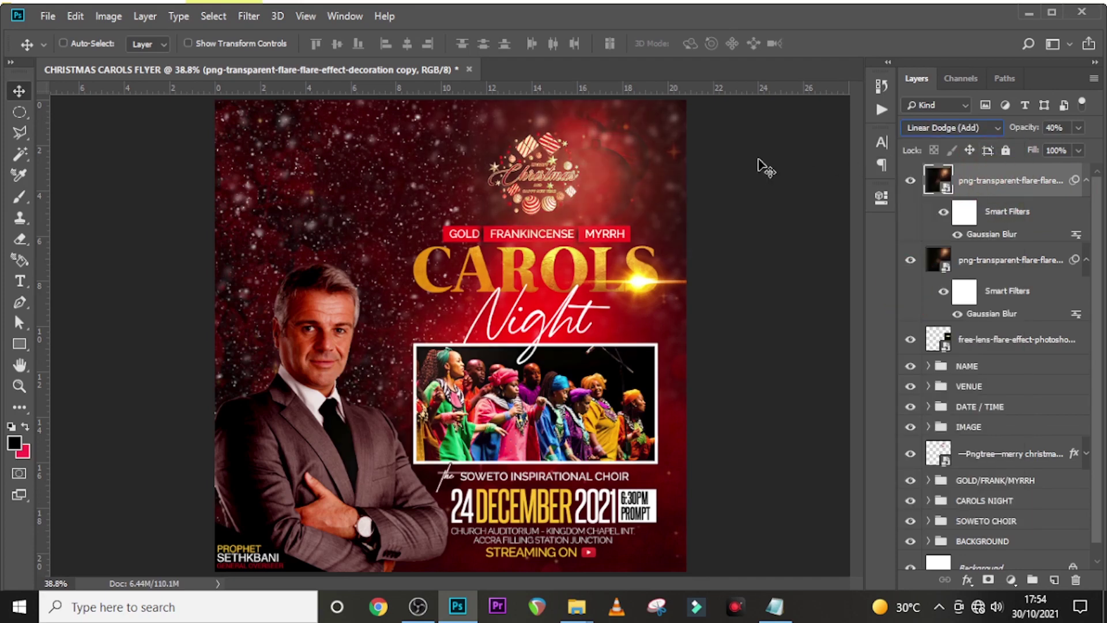
# Enlarge the duplicated flare, move its glow to the flyer's top edge above the Christmas graphic, and set its opacity to 100%.
pyautogui.moveTo(583, 188); pyautogui.dragTo(577, 124)
pyautogui.hotkey('ctrl', 't')
pyautogui.click(587, 249)
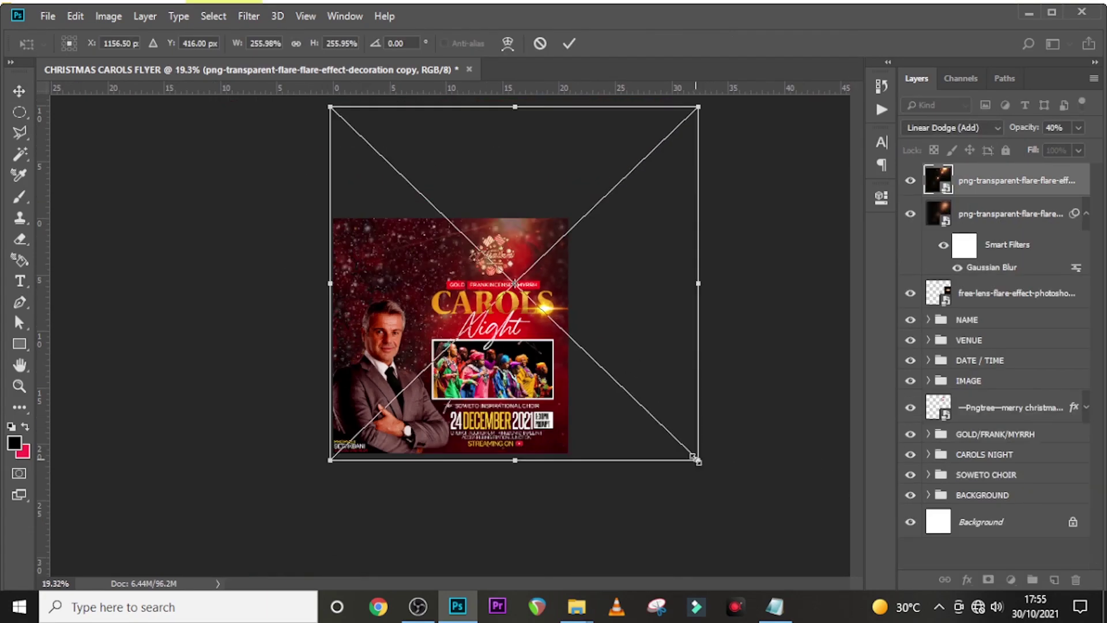
pyautogui.press('Return')
pyautogui.press('Return')
pyautogui.write('100')
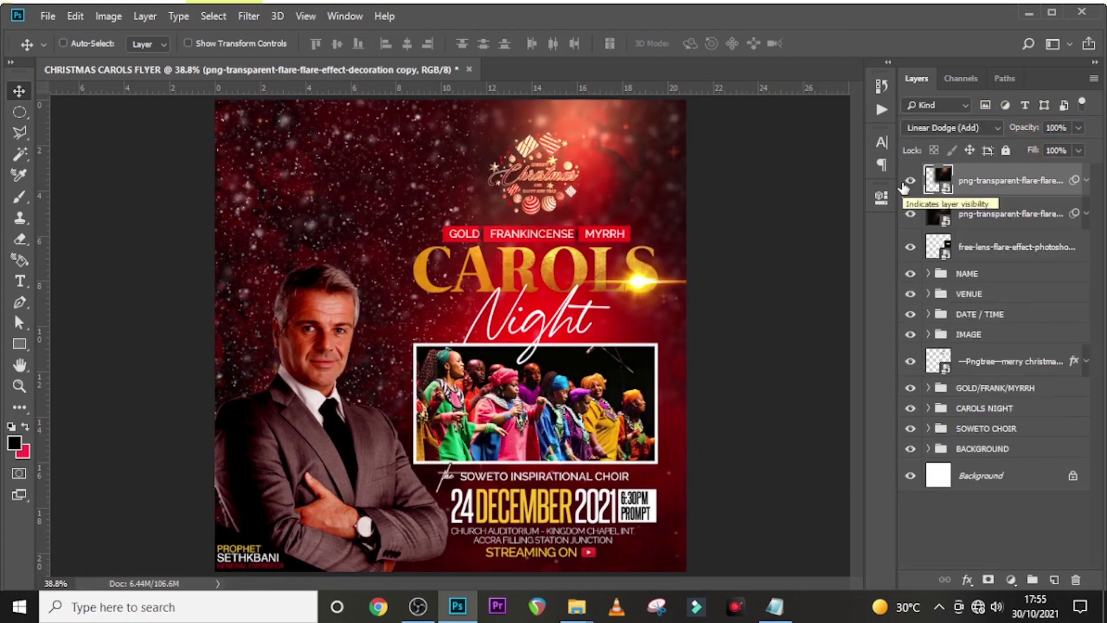
# Place the 360_F_244407851 flare image from the CHRISTMAS CHAROL 1 folder over the GOLD FRANKINCENSE MYRRH line.
pyautogui.moveTo(577, 607)
pyautogui.click(500, 556)
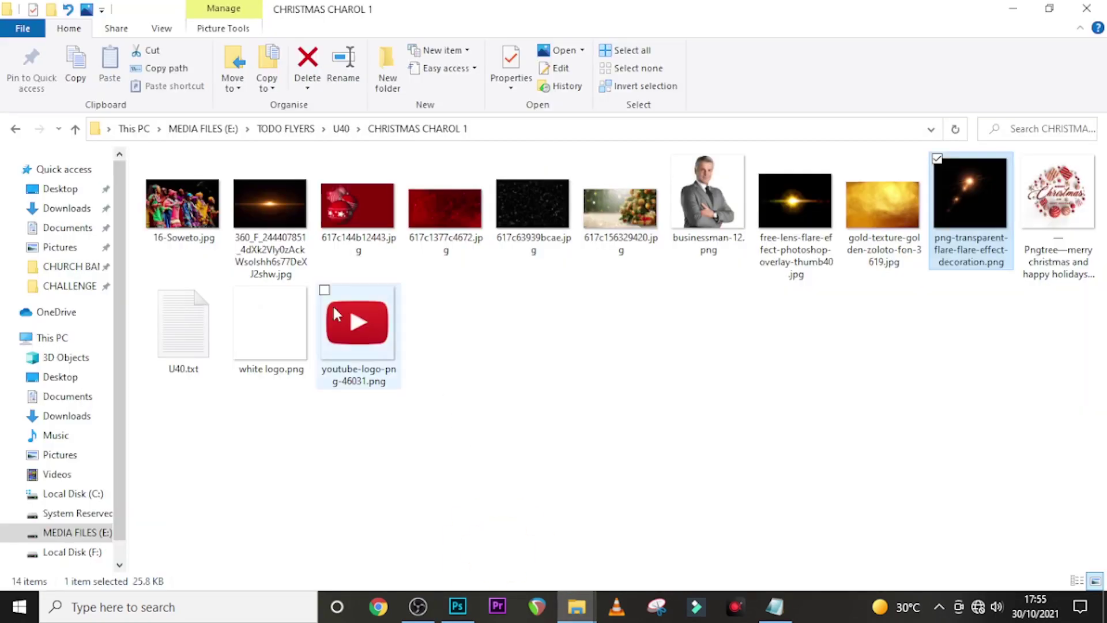
pyautogui.click(283, 228)
pyautogui.moveTo(267, 233); pyautogui.dragTo(493, 235)
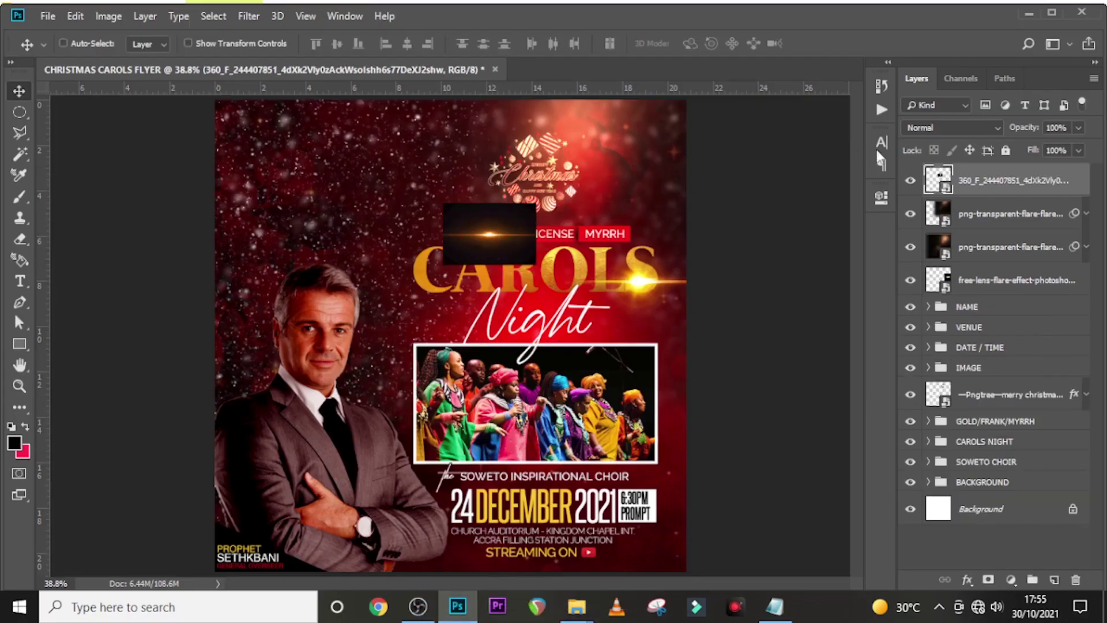
# Set the small flare's blend mode to Screen and move it onto the top edge of the FRANKINCENSE box.
pyautogui.click(921, 131)
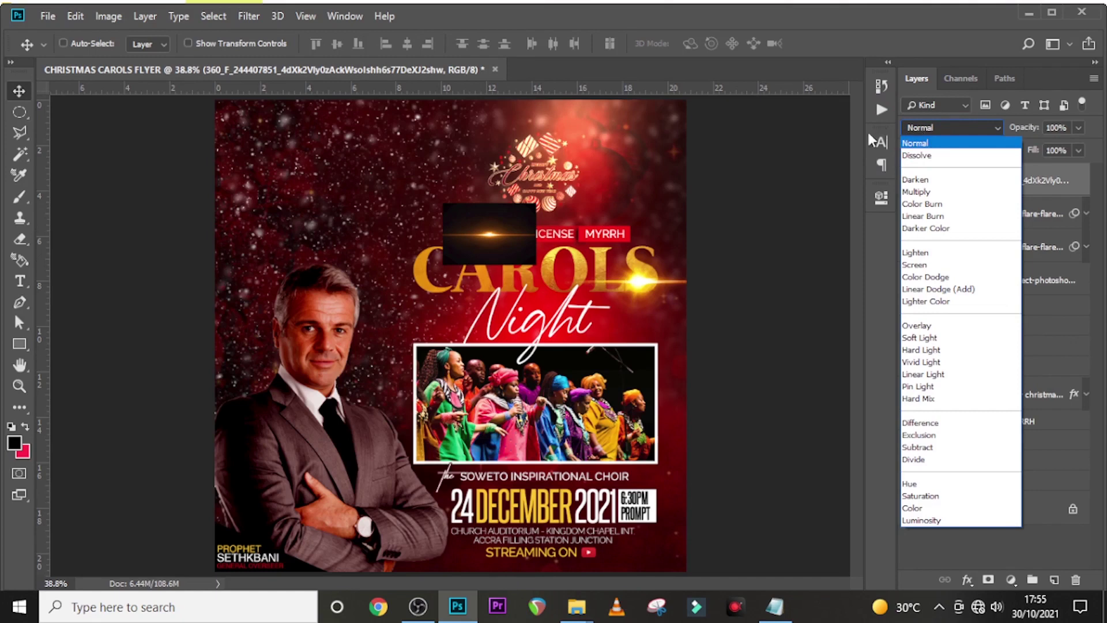
pyautogui.click(920, 265)
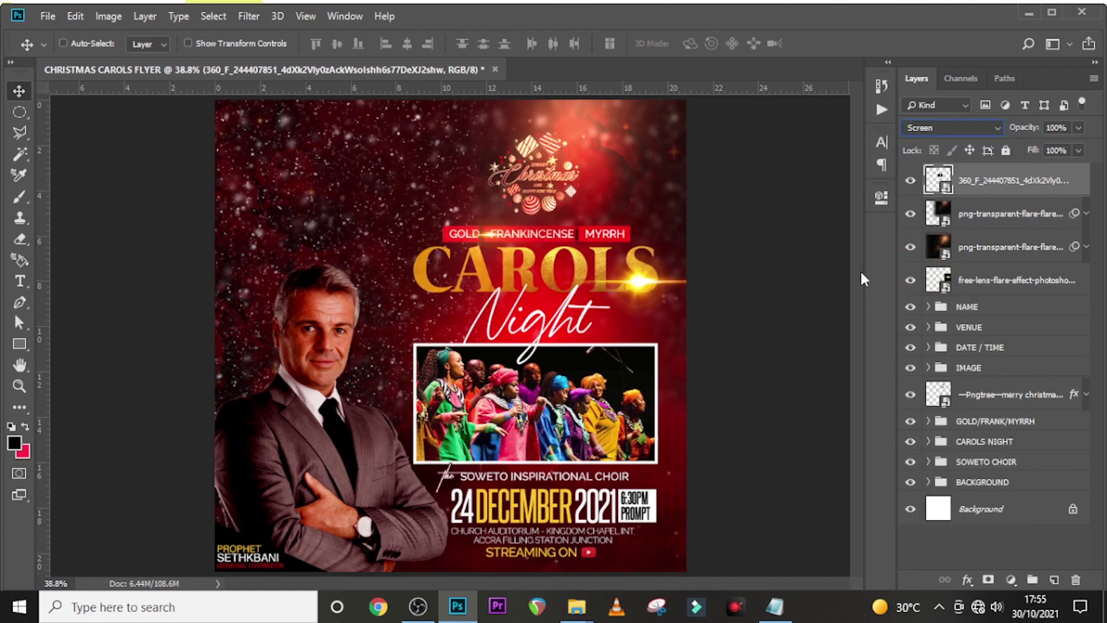
pyautogui.moveTo(504, 270); pyautogui.dragTo(520, 237)
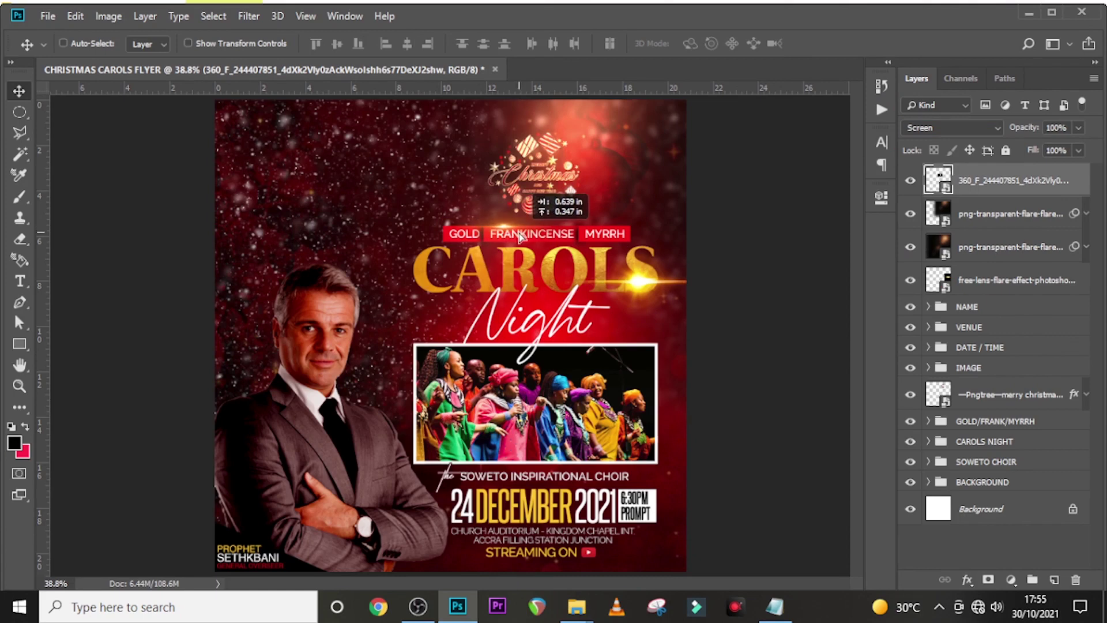
# Try Color Dodge on the small flare layer, and settle on the Linear Dodge (Add) blend mode.
pyautogui.click(952, 128)
pyautogui.click(925, 280)
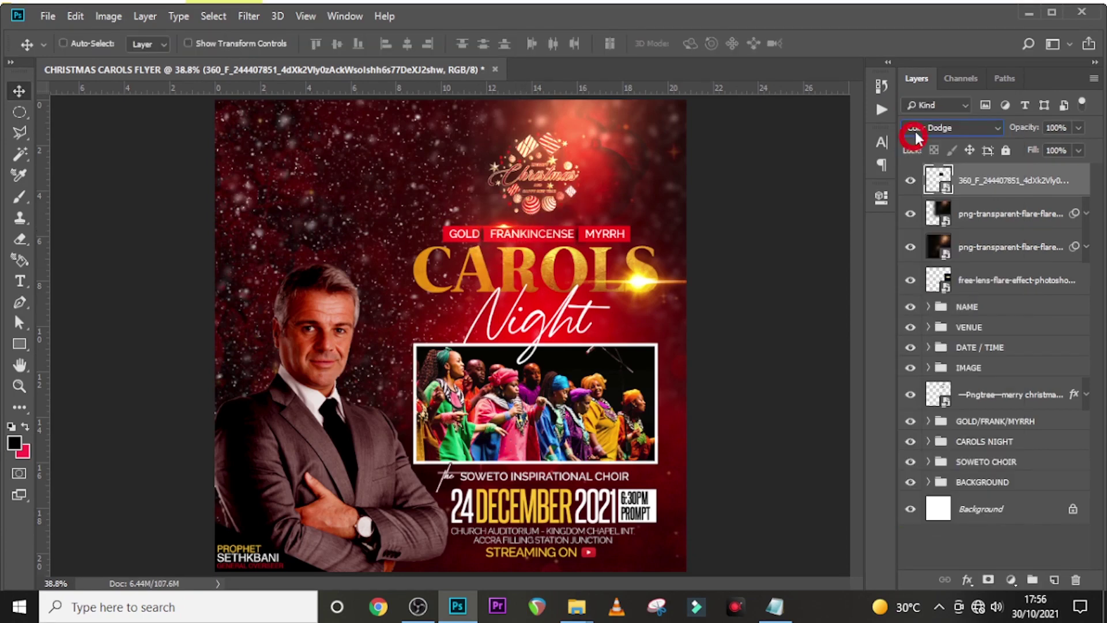
pyautogui.click(914, 131)
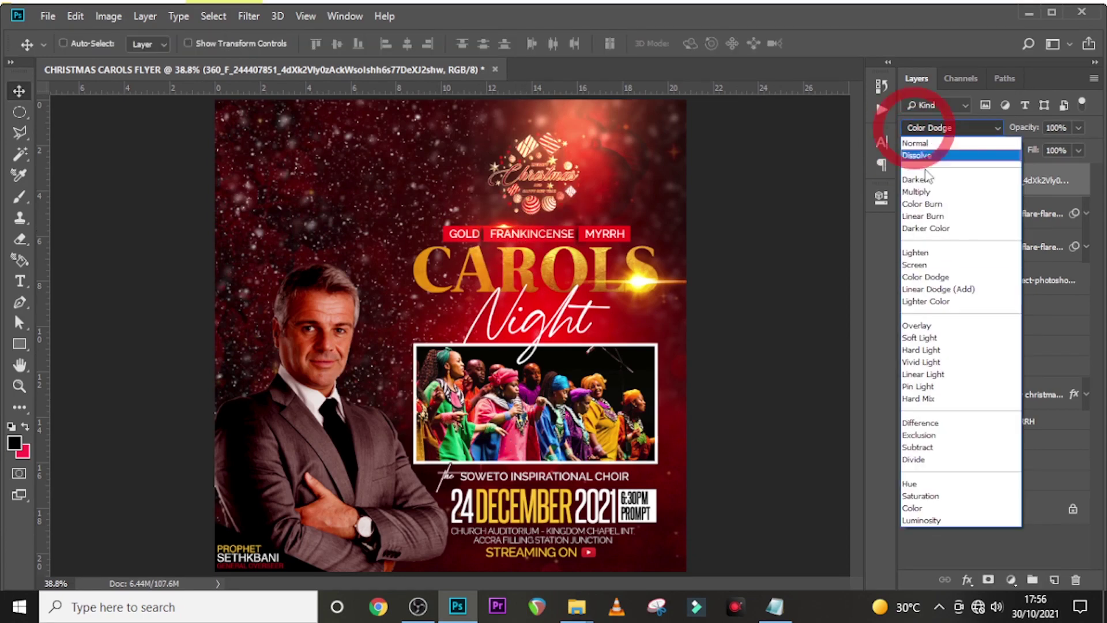
pyautogui.click(925, 289)
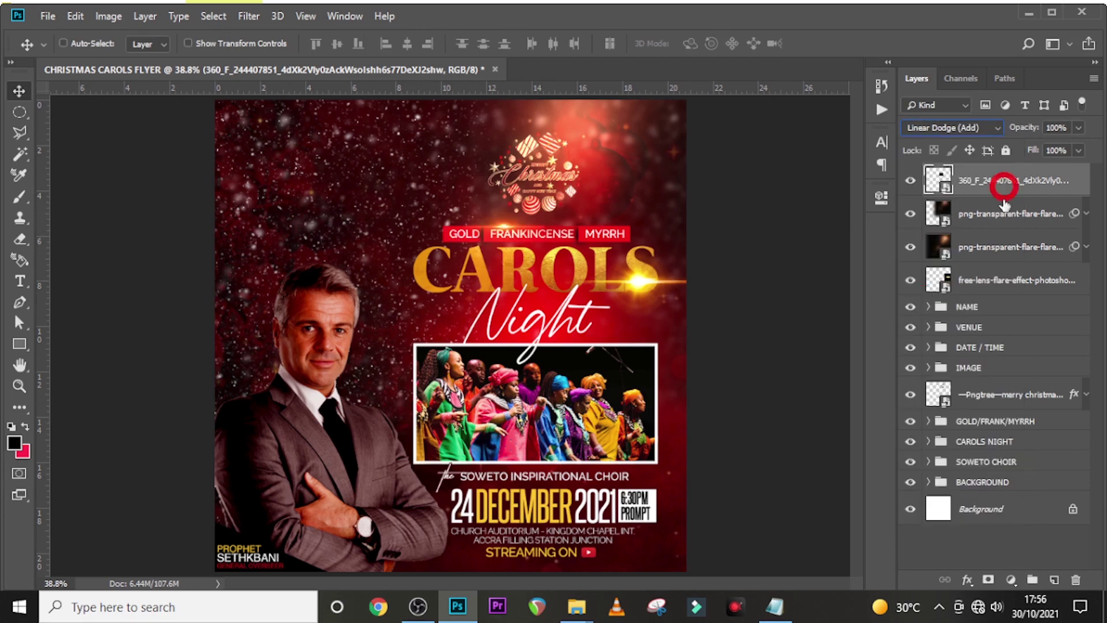
# Group the four flare layers and rename the group LENS FLARE.
pyautogui.keyDown('shift'); pyautogui.click(985, 282); pyautogui.keyUp('shift')
pyautogui.hotkey('ctrl', 'g')
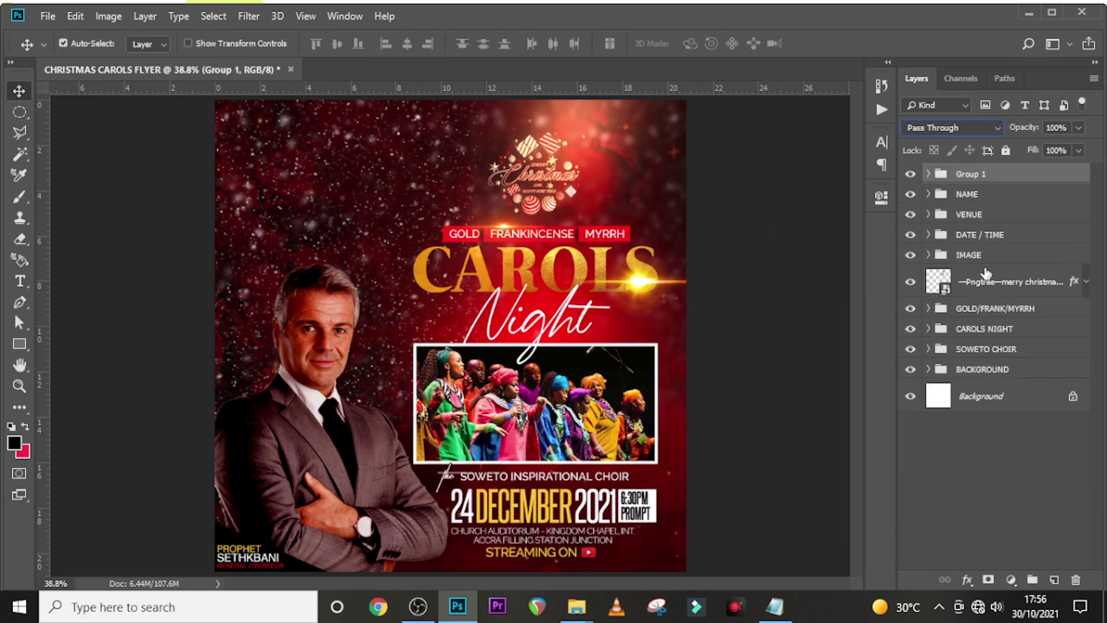
pyautogui.doubleClick(968, 174)
pyautogui.write('LENS FLARE')
pyautogui.press('Return')
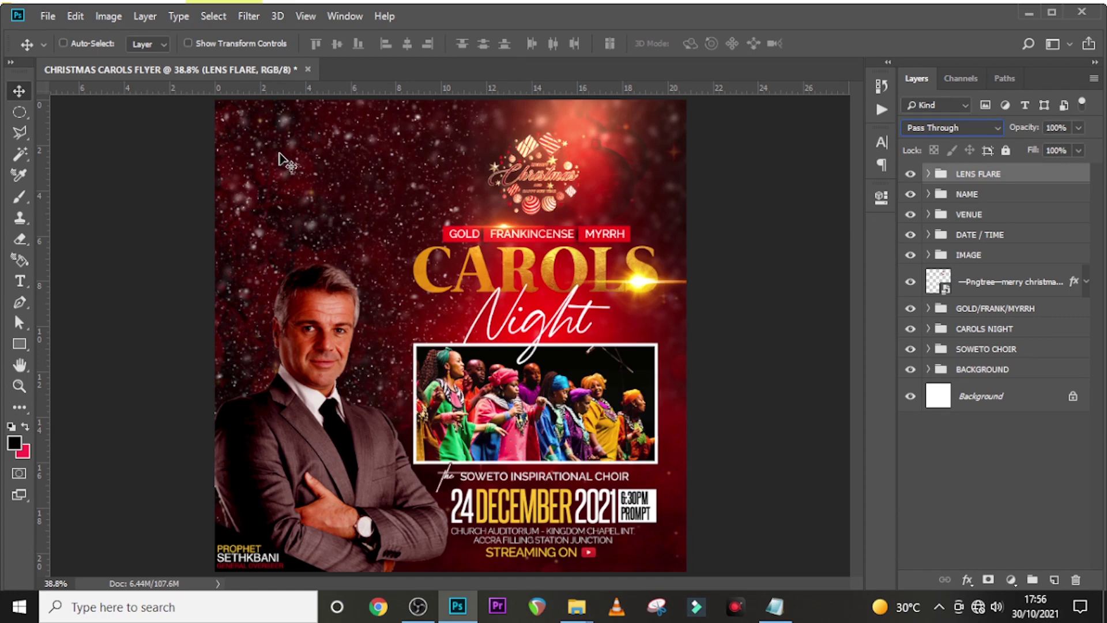
# Add a text layer near the flyer's upper-left corner with the church name Kingdom Chapel Int. copied from the text document.
pyautogui.click(17, 281)
pyautogui.click(240, 133)
pyautogui.hotkey('alt', 'Tab')
pyautogui.hotkey('ctrl', 'c')
pyautogui.hotkey('alt', 'Tab')
pyautogui.hotkey('ctrl', 'v')
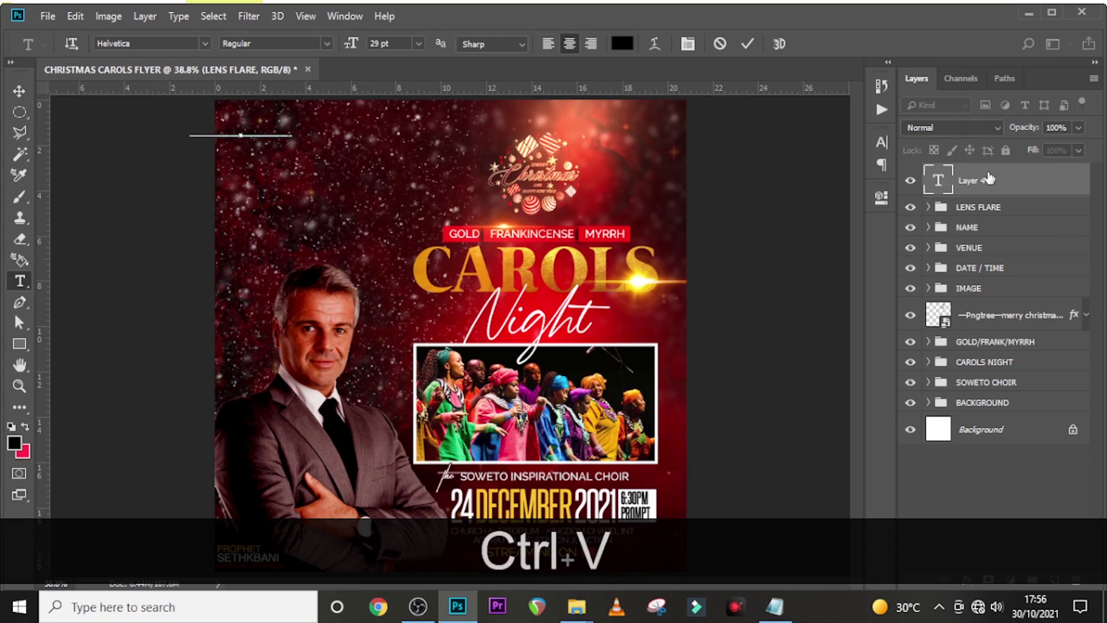
pyautogui.click(990, 178)
pyautogui.press('v')
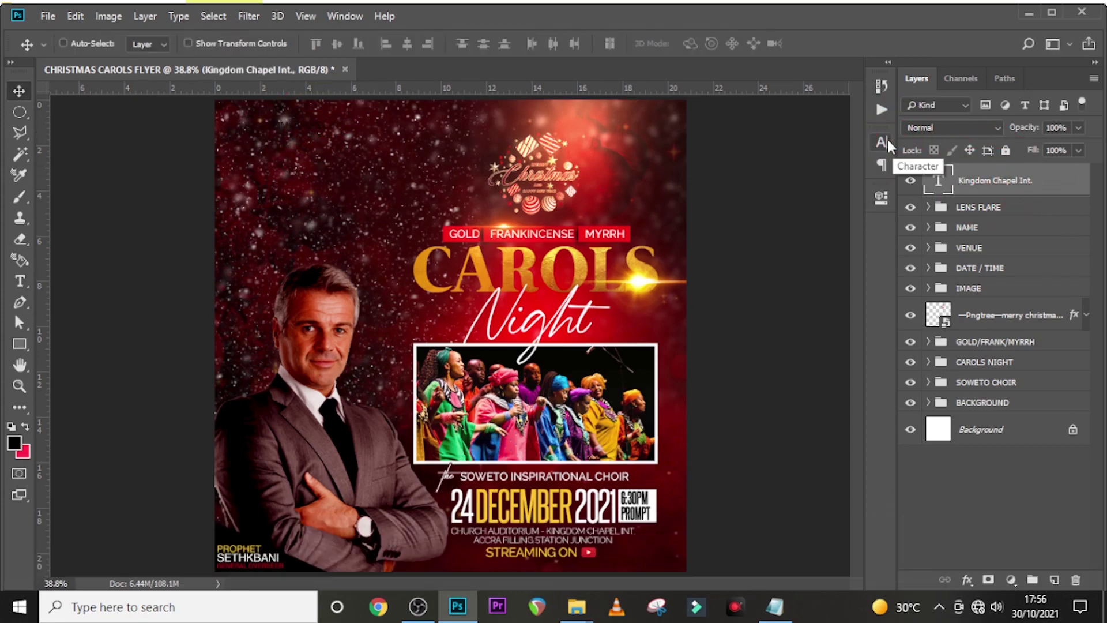
# Set the church name to Cambria at 25 pt, with faux bold on and all caps off.
pyautogui.click(882, 146)
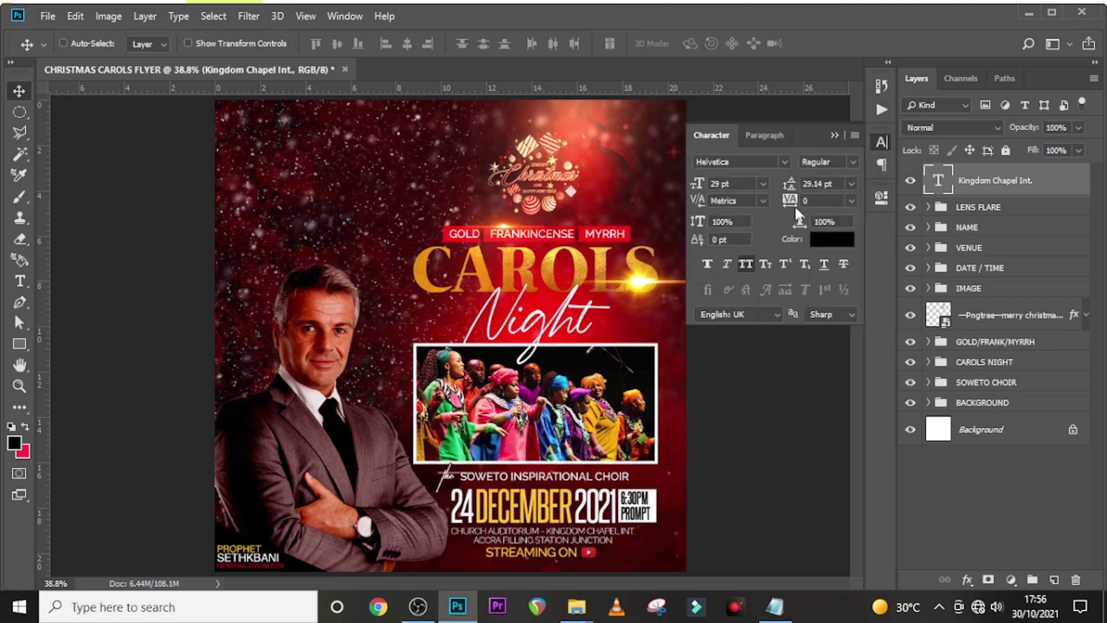
pyautogui.click(738, 162)
pyautogui.write('cam')
pyautogui.click(764, 212)
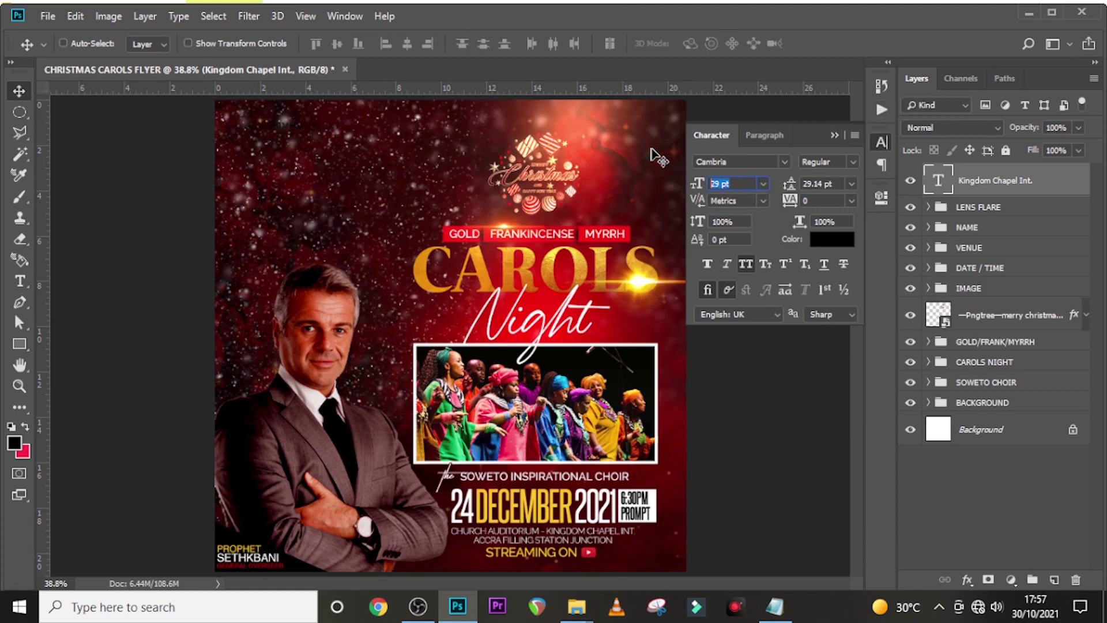
pyautogui.write('25')
pyautogui.press('Return')
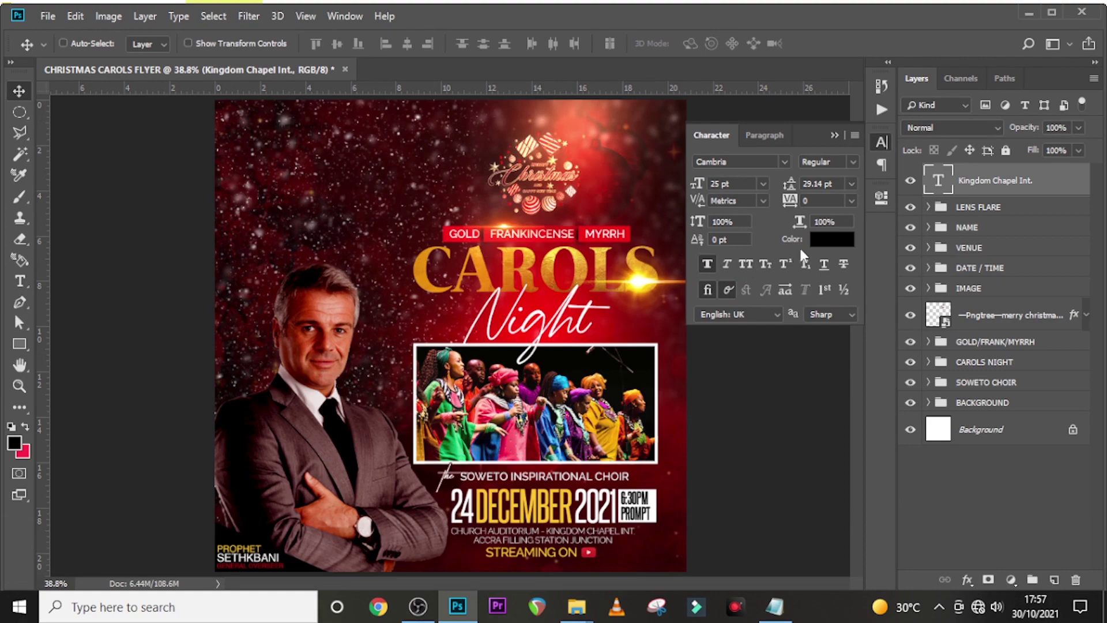
# Color the church name white (ffffff) and move it closer to the flyer's upper-left corner.
pyautogui.click(830, 238)
pyautogui.moveTo(683, 202); pyautogui.dragTo(657, 179)
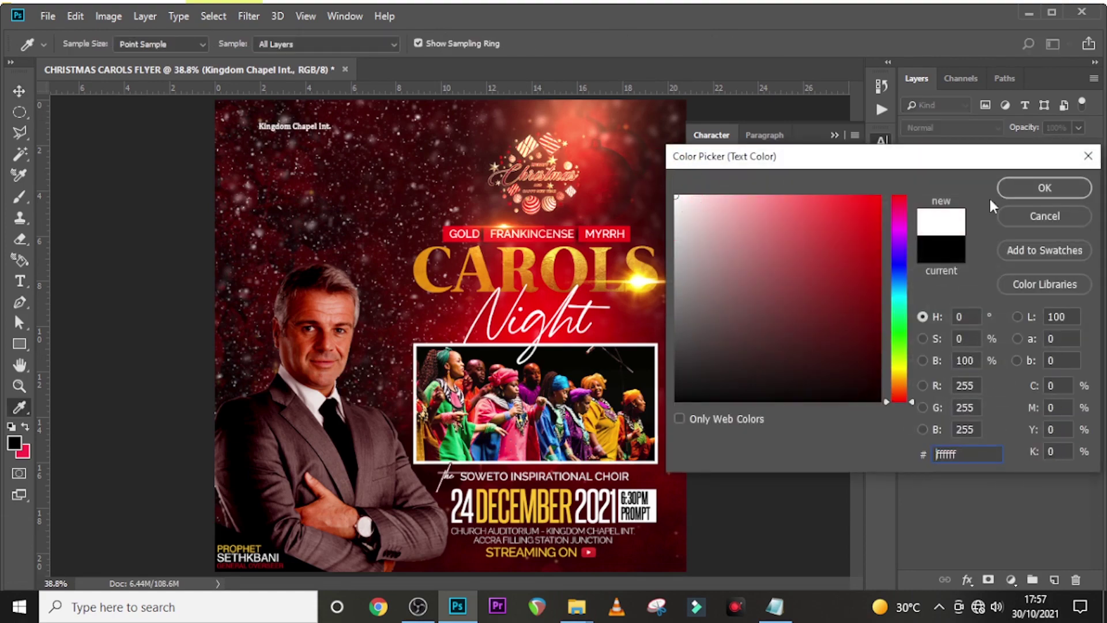
pyautogui.click(1048, 186)
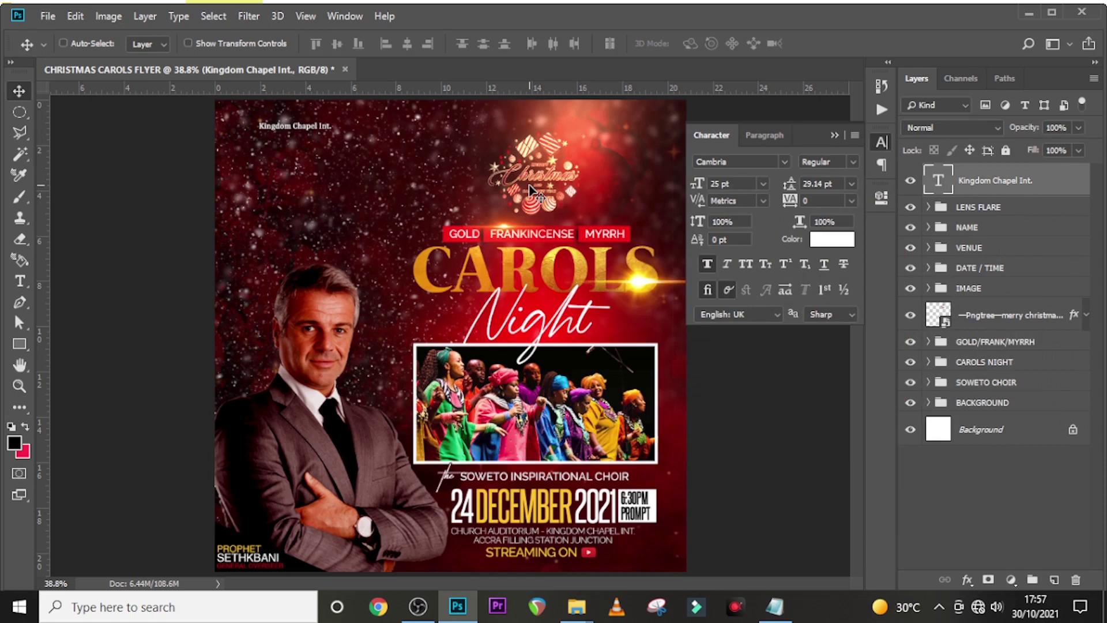
pyautogui.press('v')
pyautogui.moveTo(294, 143); pyautogui.dragTo(267, 140)
# Duplicate the church name layer and nudge the copy down to sit directly beneath the original line.
pyautogui.hotkey('ctrl', 'j')
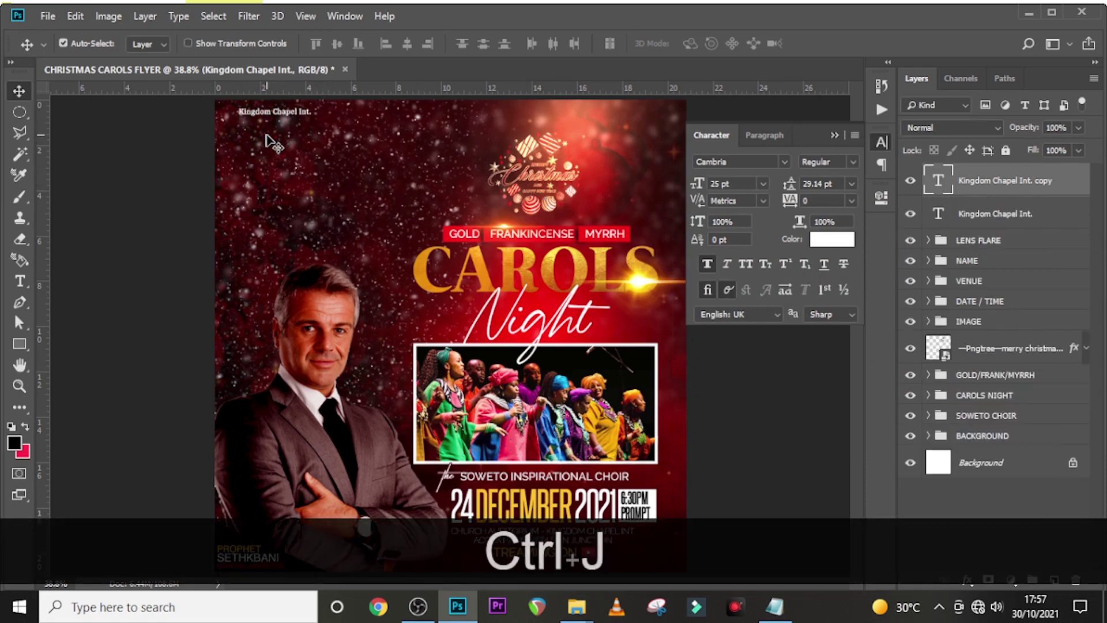
pyautogui.hotkey('shift', 'Down')
pyautogui.press('Down')
pyautogui.press('Down')
pyautogui.press('Down')
pyautogui.press('Down')
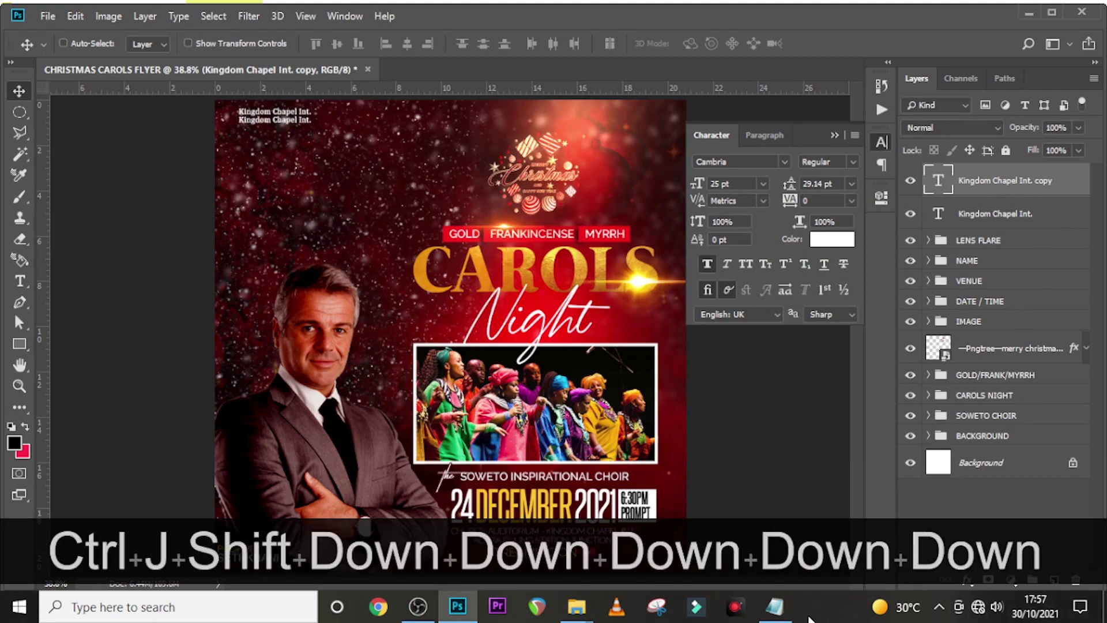
# Replace the duplicated line's text with Adenta Branch copied from the U40.txt text document.
pyautogui.click(774, 607)
pyautogui.moveTo(736, 489); pyautogui.dragTo(650, 490)
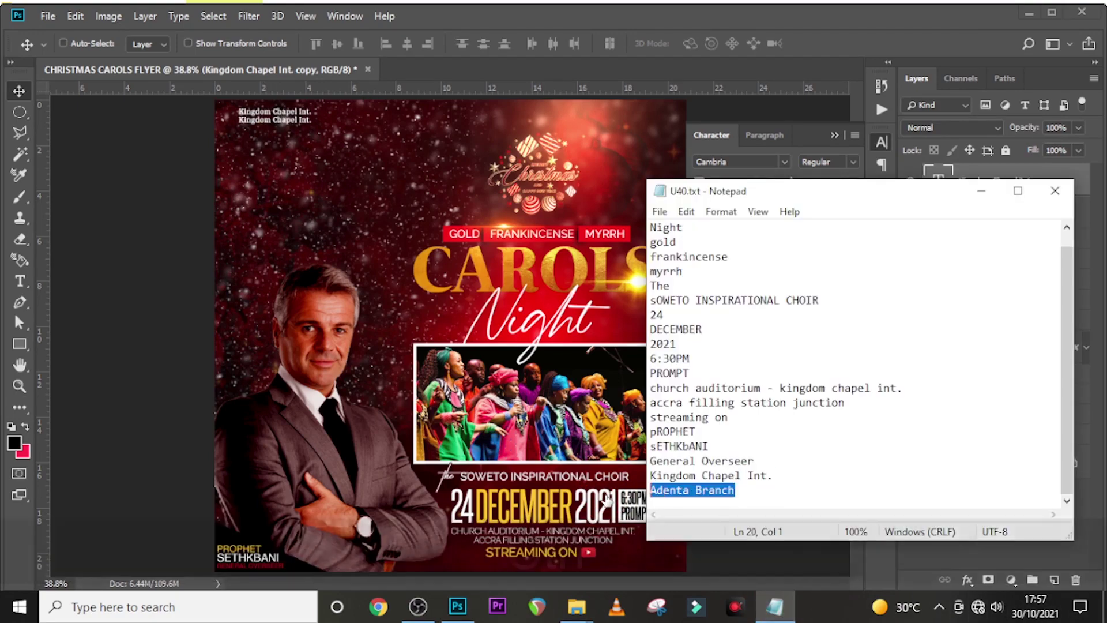
pyautogui.hotkey('ctrl', 'c')
pyautogui.click(577, 607)
pyautogui.click(457, 611)
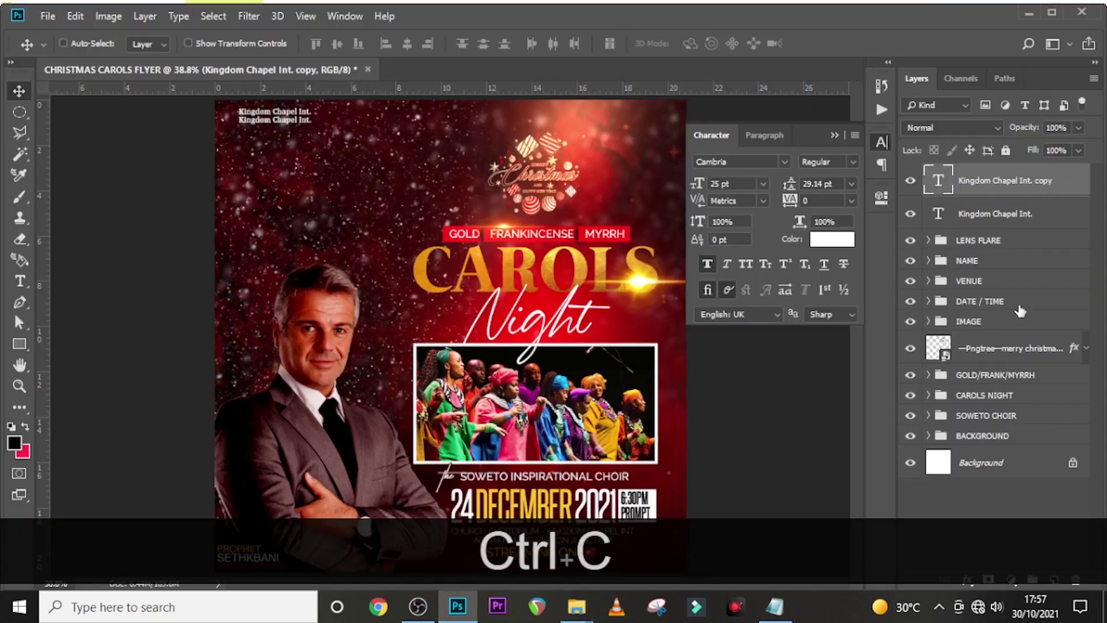
pyautogui.doubleClick(946, 189)
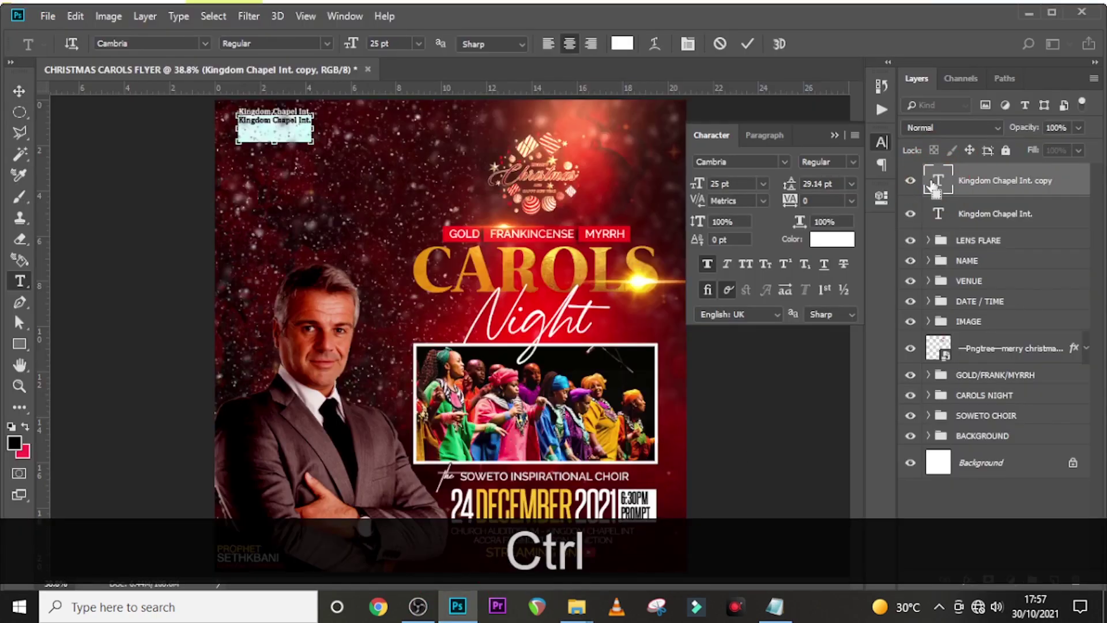
pyautogui.hotkey('ctrl', 'v')
pyautogui.click(19, 90)
# Left-align the Adenta Branch text and shift it left to line up with the start of the church name.
pyautogui.click(764, 135)
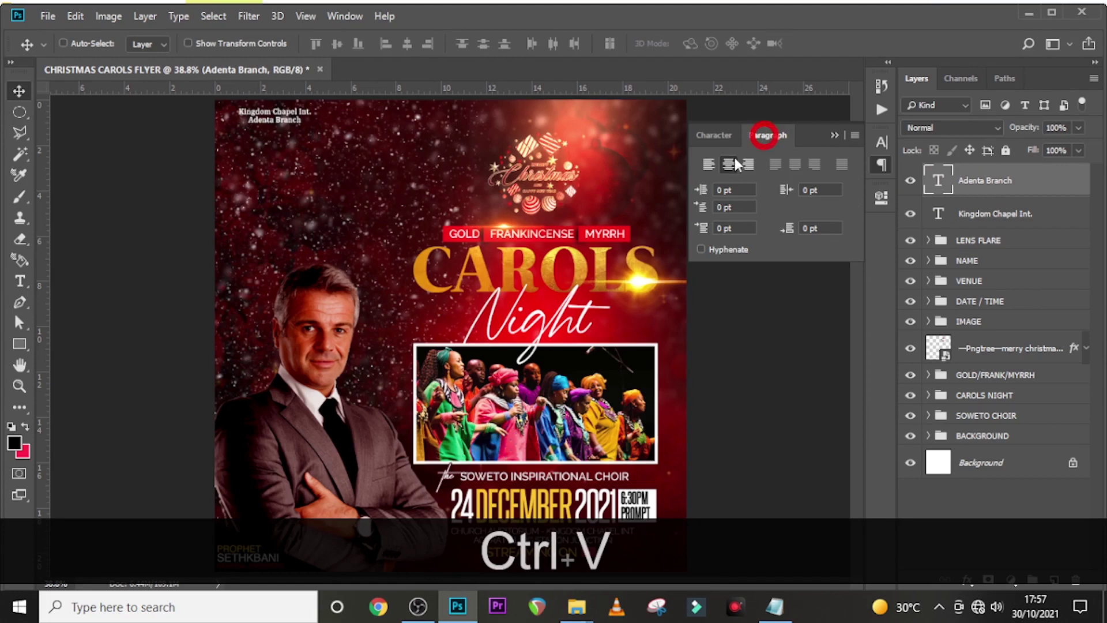
pyautogui.click(707, 166)
pyautogui.hotkey('shift', 'Left')
pyautogui.hotkey('shift', 'Left')
pyautogui.hotkey('shift', 'Left')
pyautogui.hotkey('shift', 'Left')
pyautogui.hotkey('shift', 'Left')
pyautogui.hotkey('shift', 'Left')
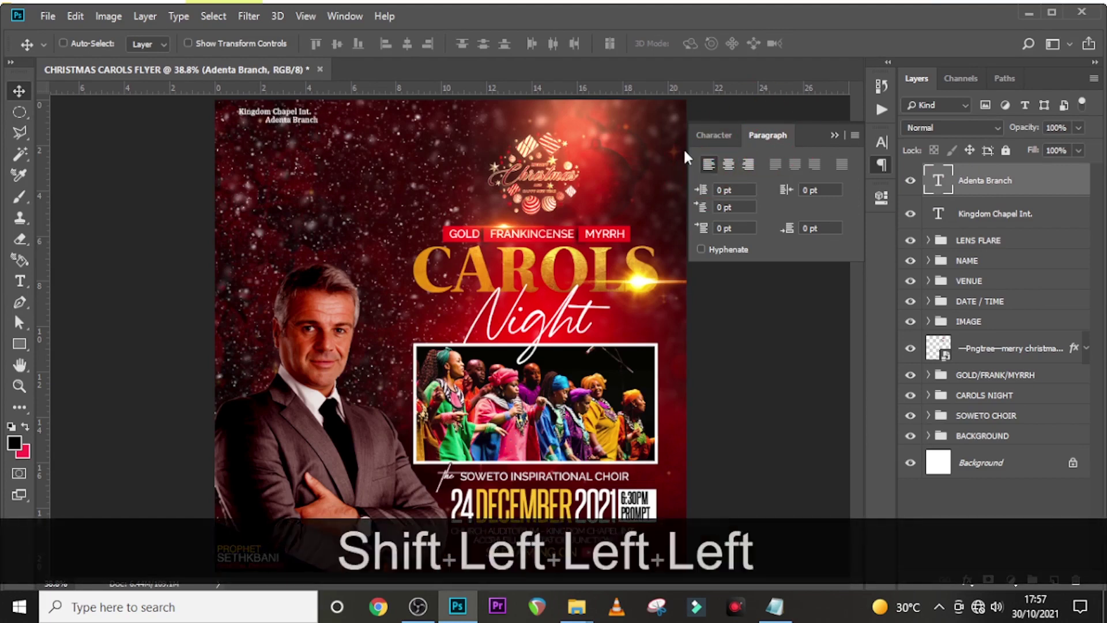
pyautogui.hotkey('shift', 'Left')
pyautogui.hotkey('shift', 'Left')
pyautogui.hotkey('shift', 'Left')
pyautogui.hotkey('shift', 'Left')
pyautogui.hotkey('shift', 'Left')
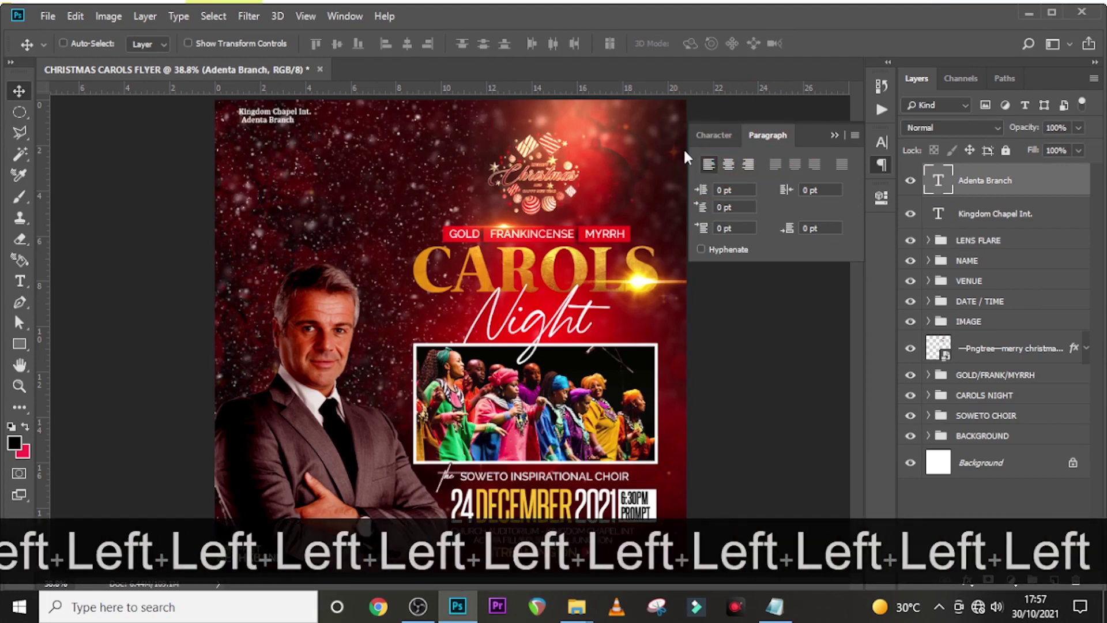
# Turn off faux bold for the Adenta Branch text and set its tracking to 200.
pyautogui.click(721, 139)
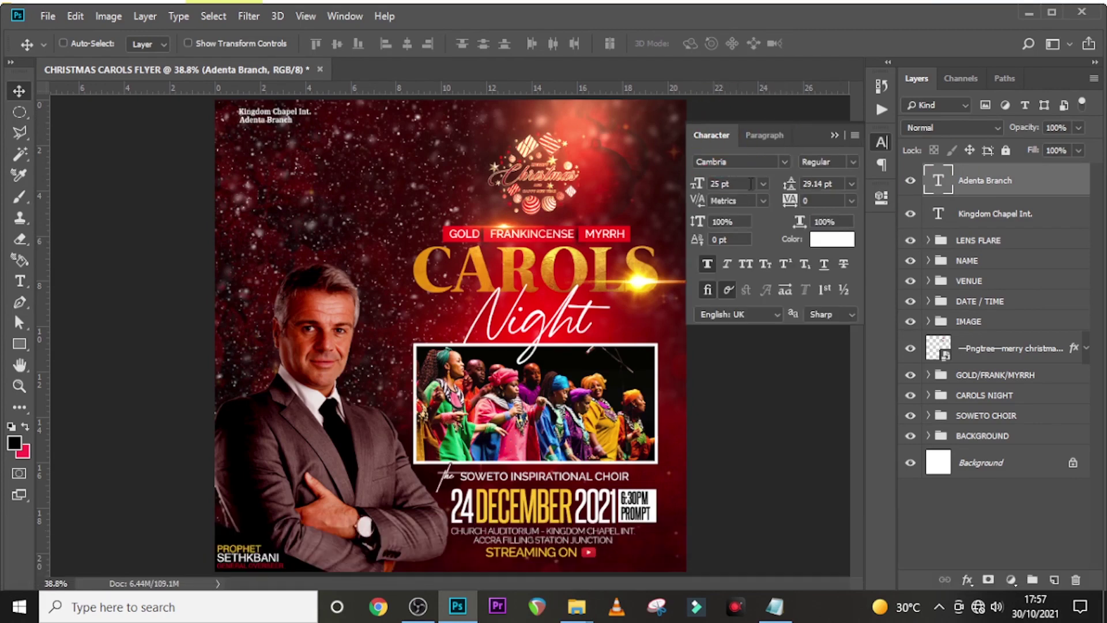
pyautogui.click(707, 264)
pyautogui.write('200')
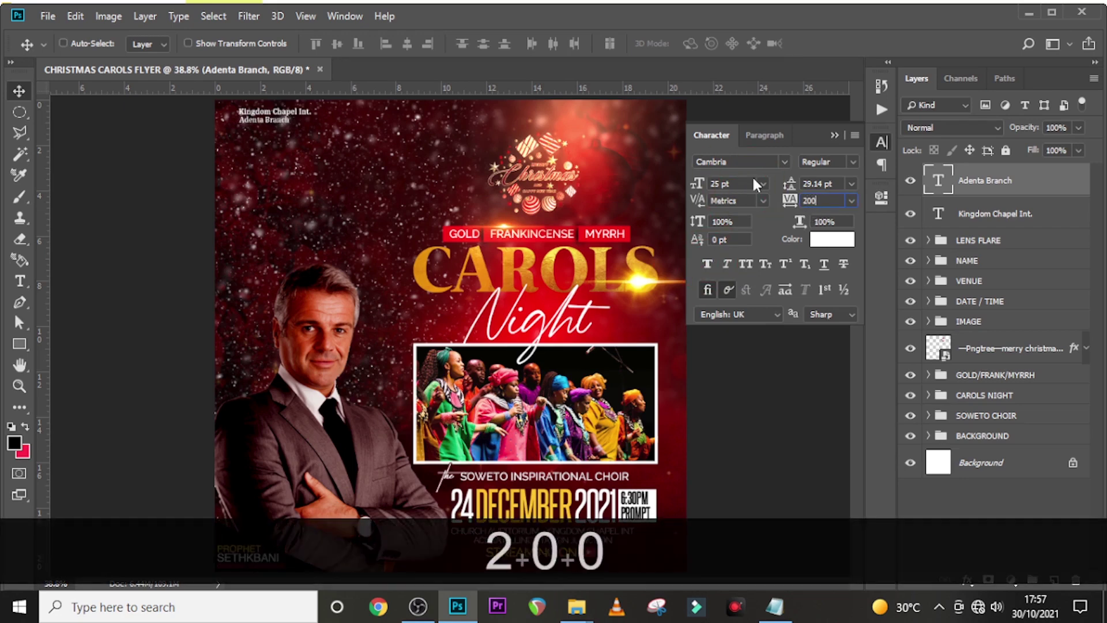
pyautogui.press('Return')
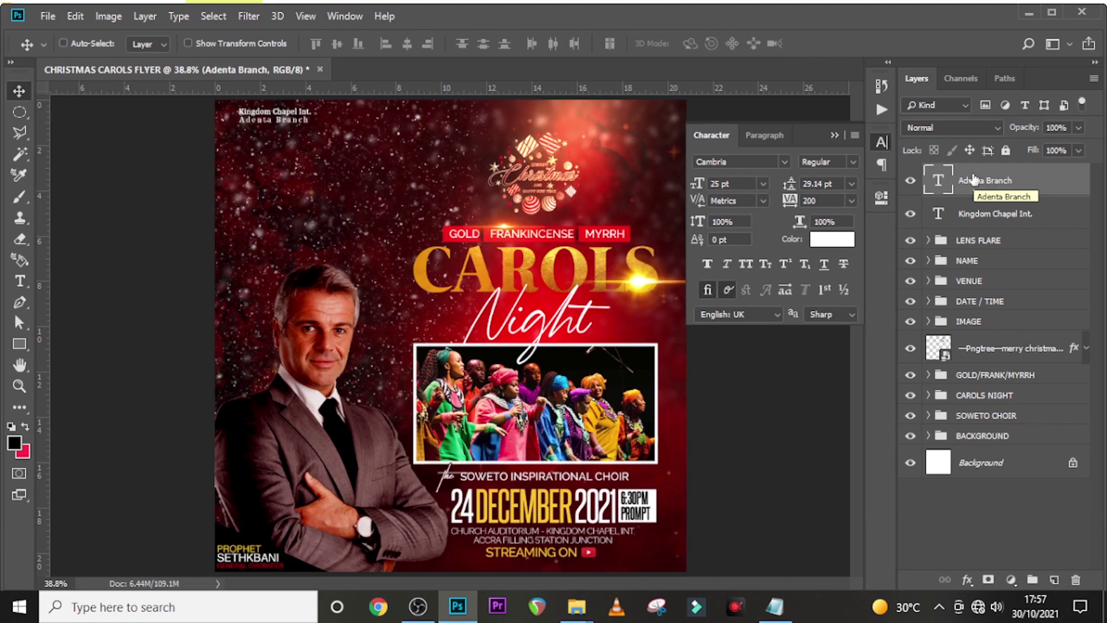
# Place the white logo image from the CHRISTMAS CHAROL 1 folder into the flyer and scale it to about 16%.
pyautogui.moveTo(588, 595)
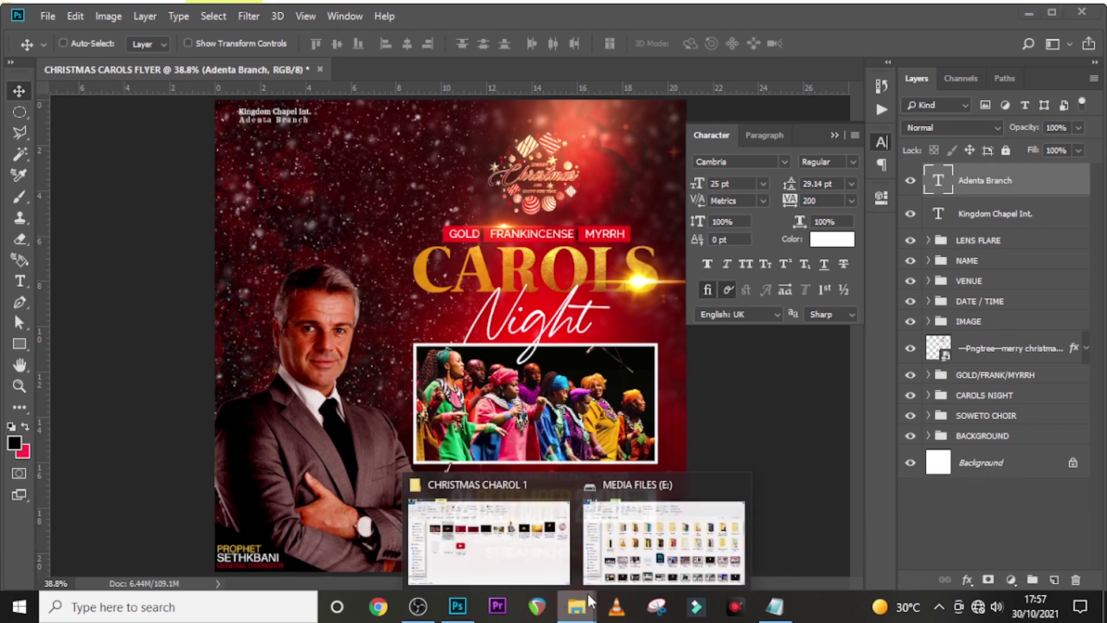
pyautogui.click(489, 542)
pyautogui.click(272, 341)
pyautogui.moveTo(272, 345); pyautogui.dragTo(357, 369)
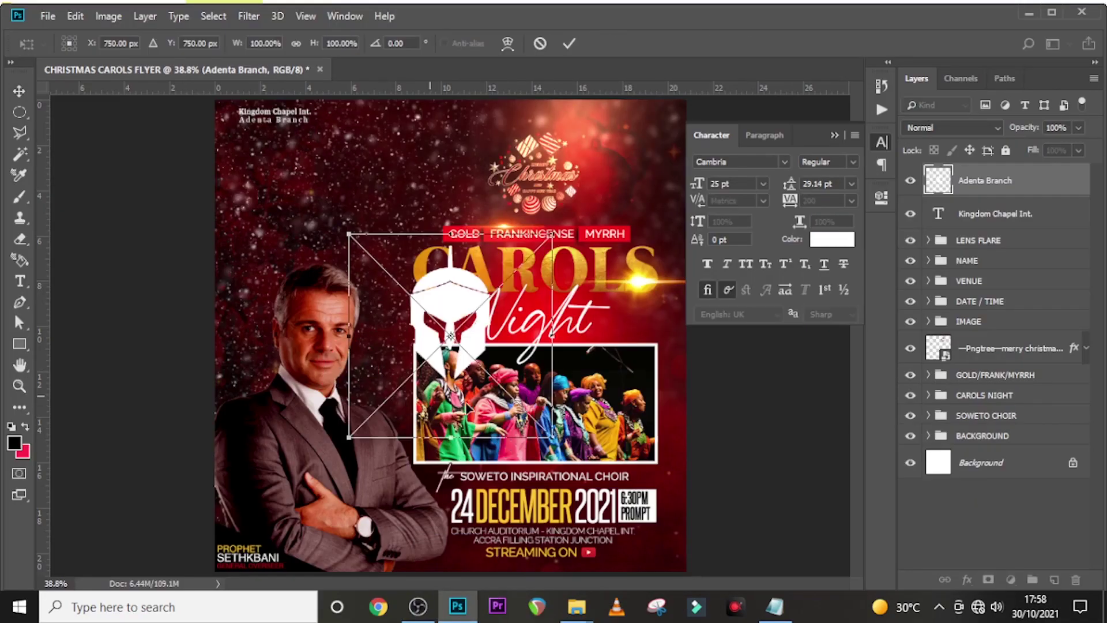
pyautogui.moveTo(552, 437); pyautogui.dragTo(484, 338)
pyautogui.press('Return')
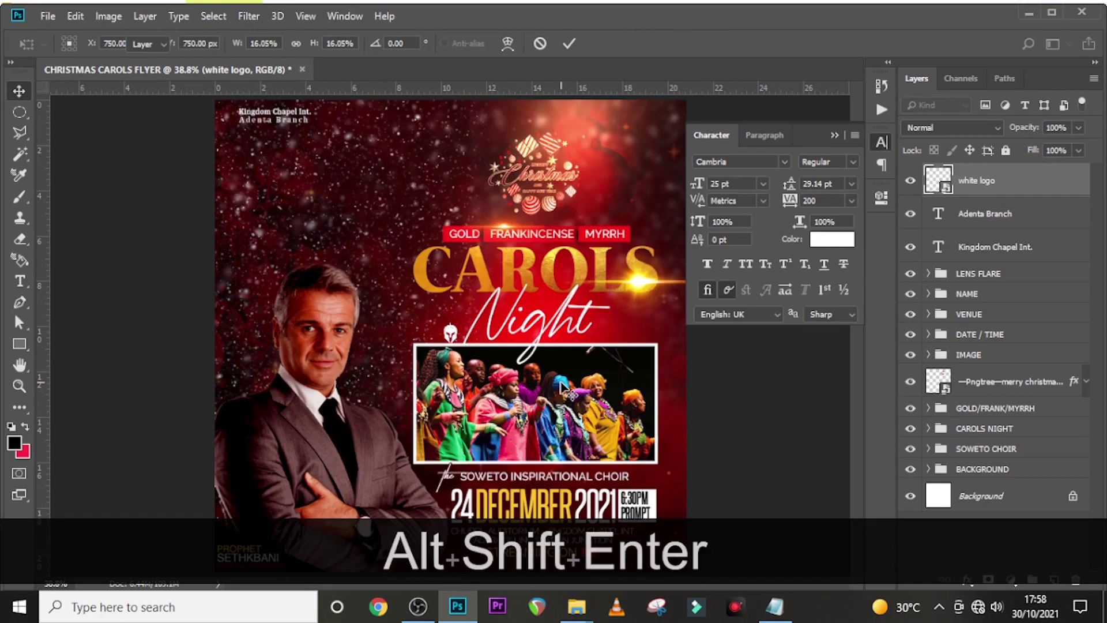
# Move the white logo to the left of the church name and resize it to match the two text lines.
pyautogui.hotkey('ctrl', '=')
pyautogui.hotkey('ctrl', '=')
pyautogui.moveTo(452, 335); pyautogui.dragTo(417, 383)
pyautogui.hotkey('ctrl', 't')
pyautogui.moveTo(289, 250); pyautogui.dragTo(287, 248)
pyautogui.press('Return')
# Nudge the white logo slightly left and vertically to align it with the church name and branch lines.
pyautogui.press('Up')
pyautogui.press('Up')
pyautogui.press('Down')
pyautogui.press('Left')
pyautogui.press('Left')
pyautogui.press('Left')
pyautogui.press('Down')
pyautogui.hotkey('ctrl', '0')
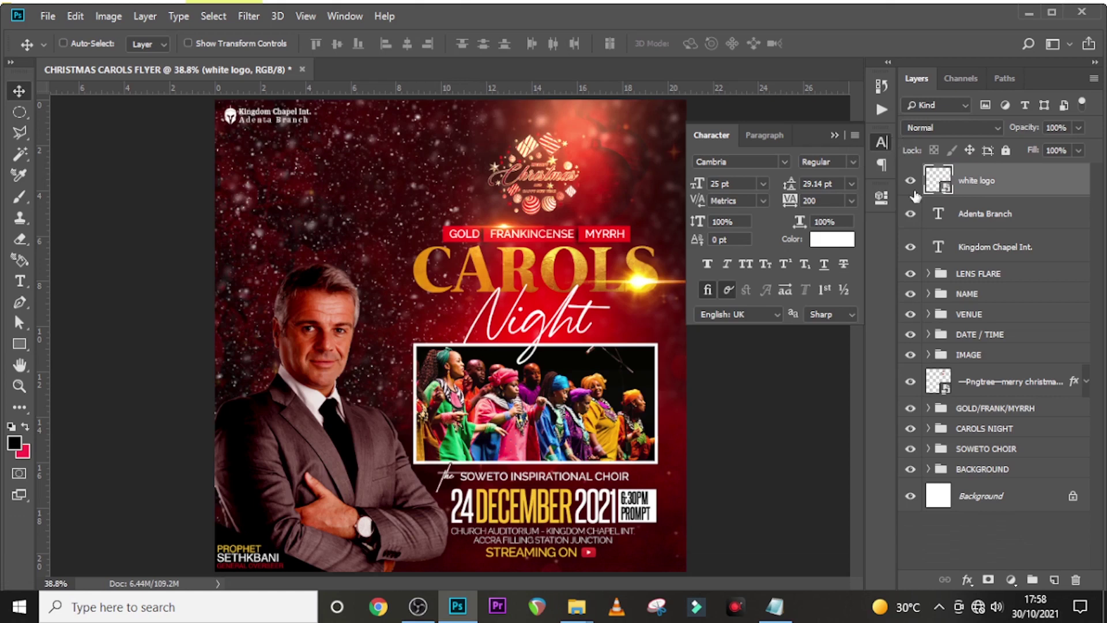
# Group the white logo with the two church text layers and rename the group LOGO.
pyautogui.keyDown('shift'); pyautogui.click(995, 243); pyautogui.keyUp('shift')
pyautogui.hotkey('ctrl', 'shift', 'g')
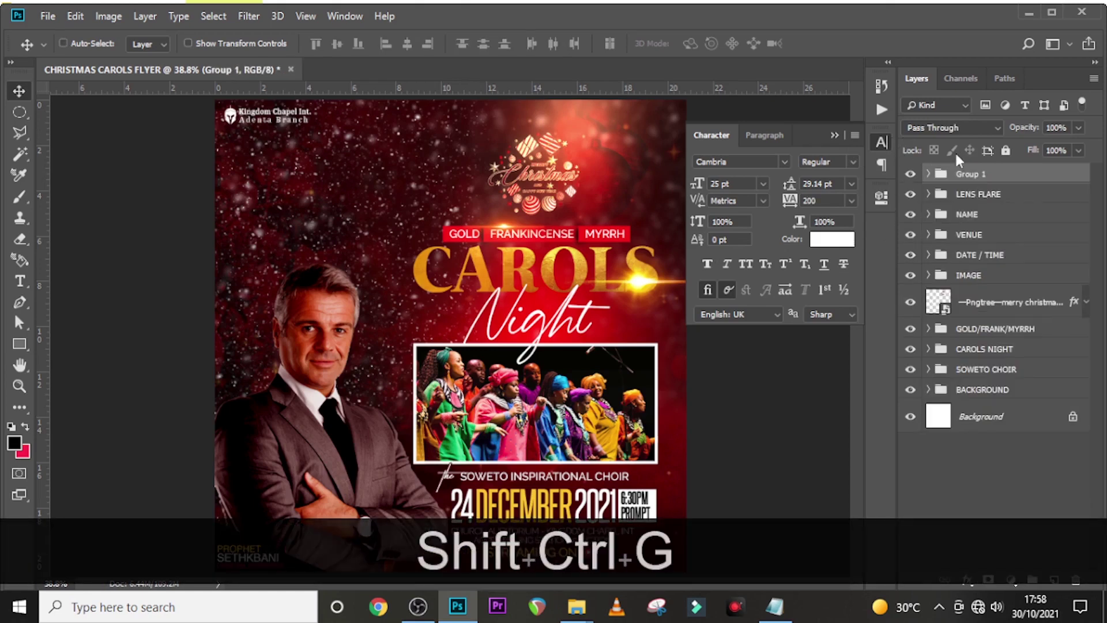
pyautogui.doubleClick(968, 174)
pyautogui.write('LOGO')
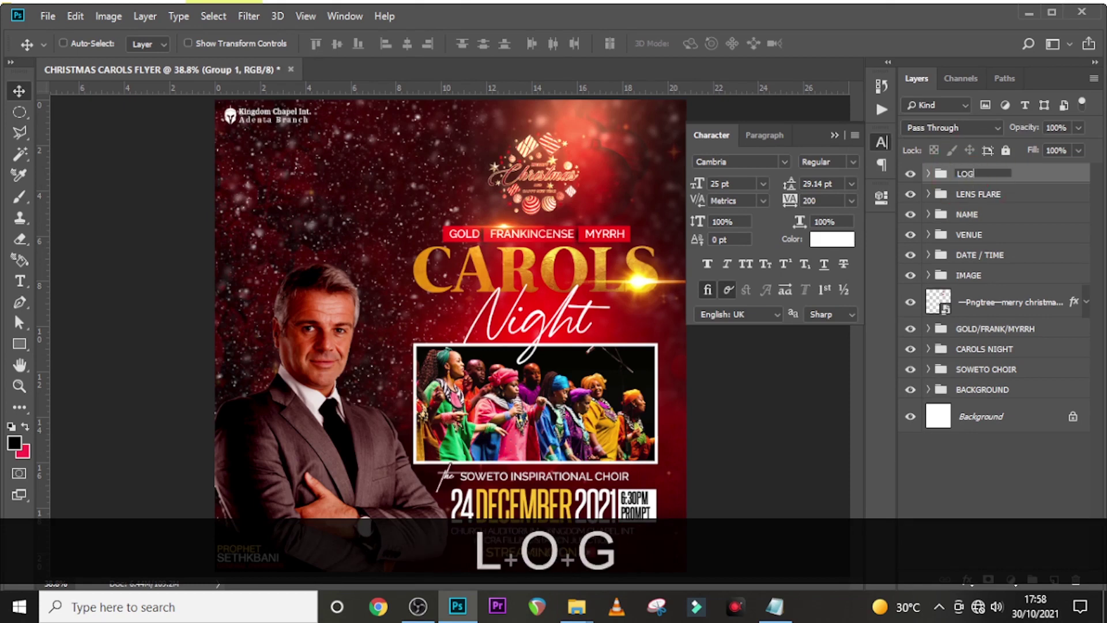
pyautogui.press('Return')
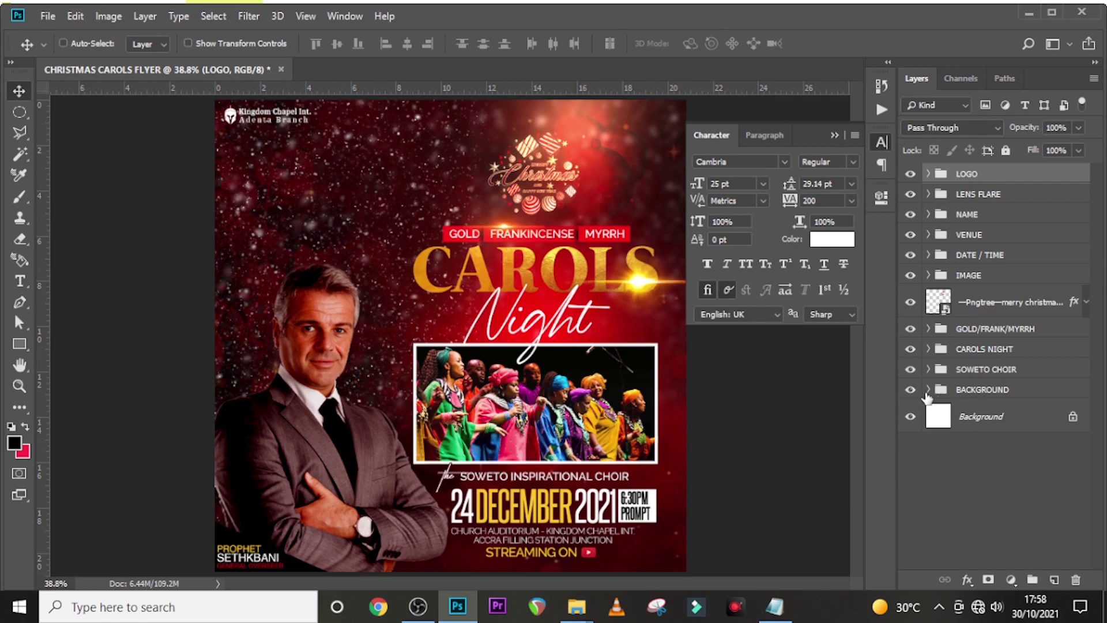
# Mask out the snow behind the church name by painting black with a 500 px brush on the 617c63939bcae layer's mask.
pyautogui.click(928, 391)
pyautogui.click(946, 455)
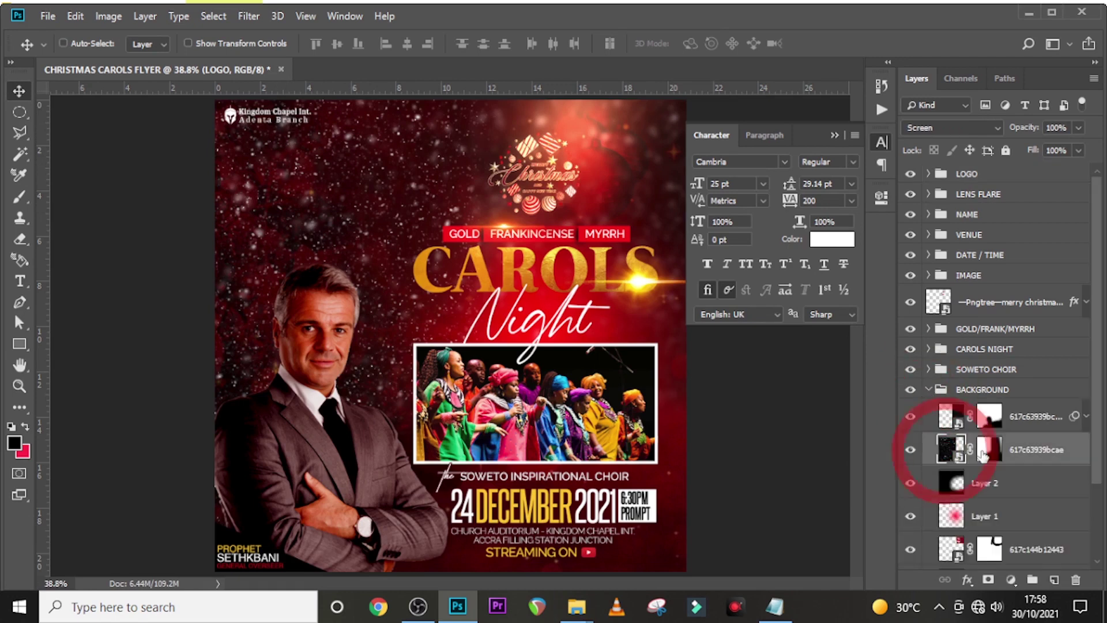
pyautogui.click(991, 456)
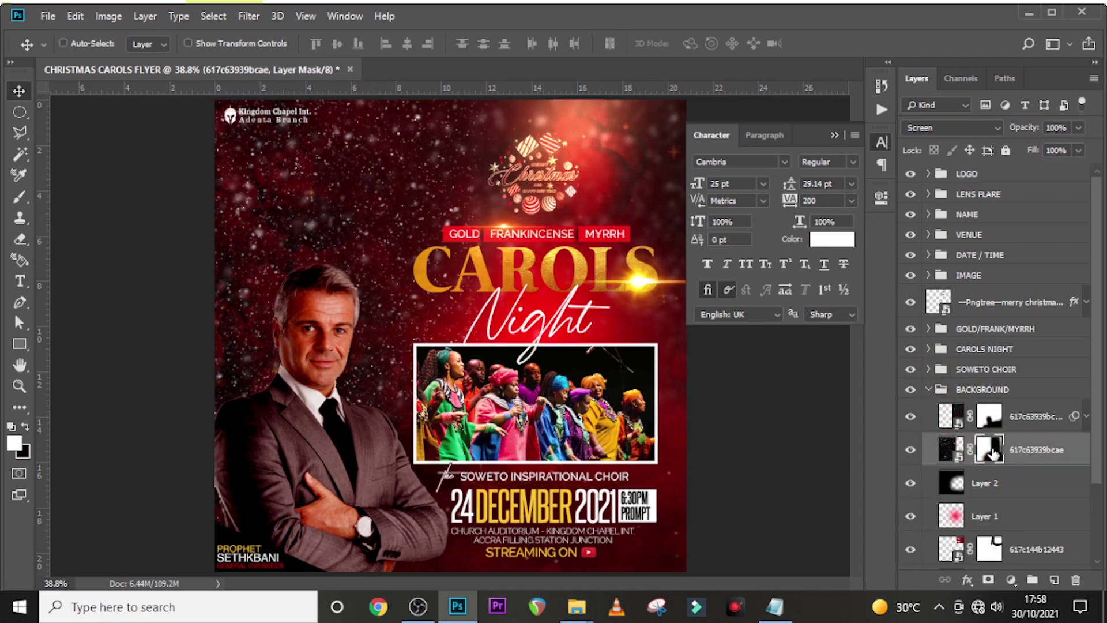
pyautogui.press('b')
pyautogui.press('capslock')
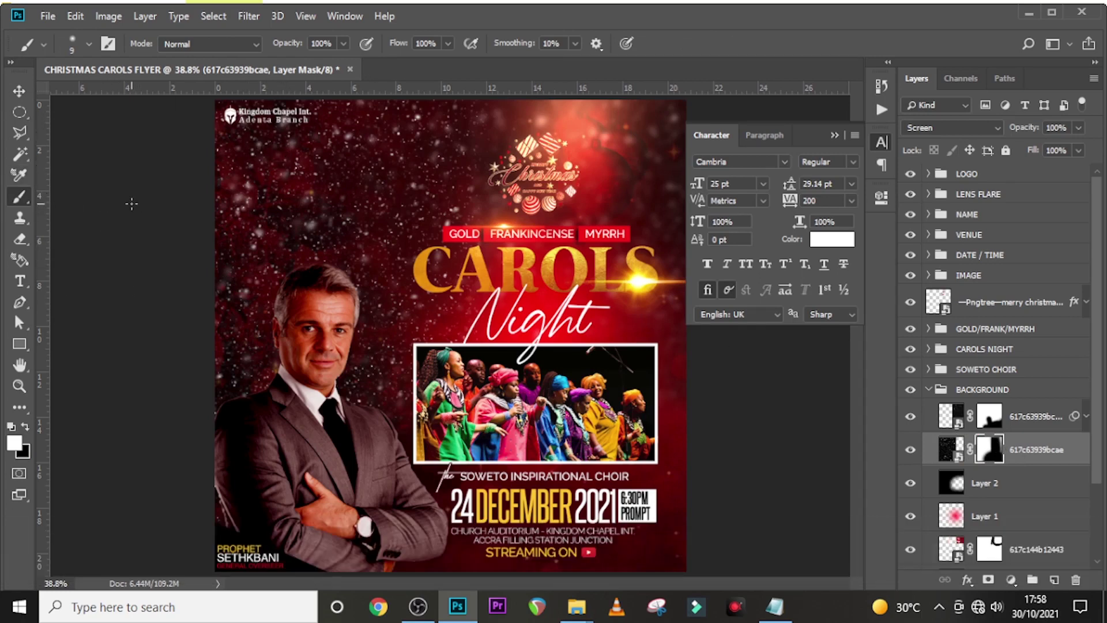
pyautogui.press(']')
pyautogui.press(']')
pyautogui.press(']')
pyautogui.press(']')
pyautogui.press(']')
pyautogui.press(']')
pyautogui.press(']')
pyautogui.press(']')
pyautogui.press(']')
pyautogui.press(']')
pyautogui.press(']')
pyautogui.press(']')
pyautogui.press(']')
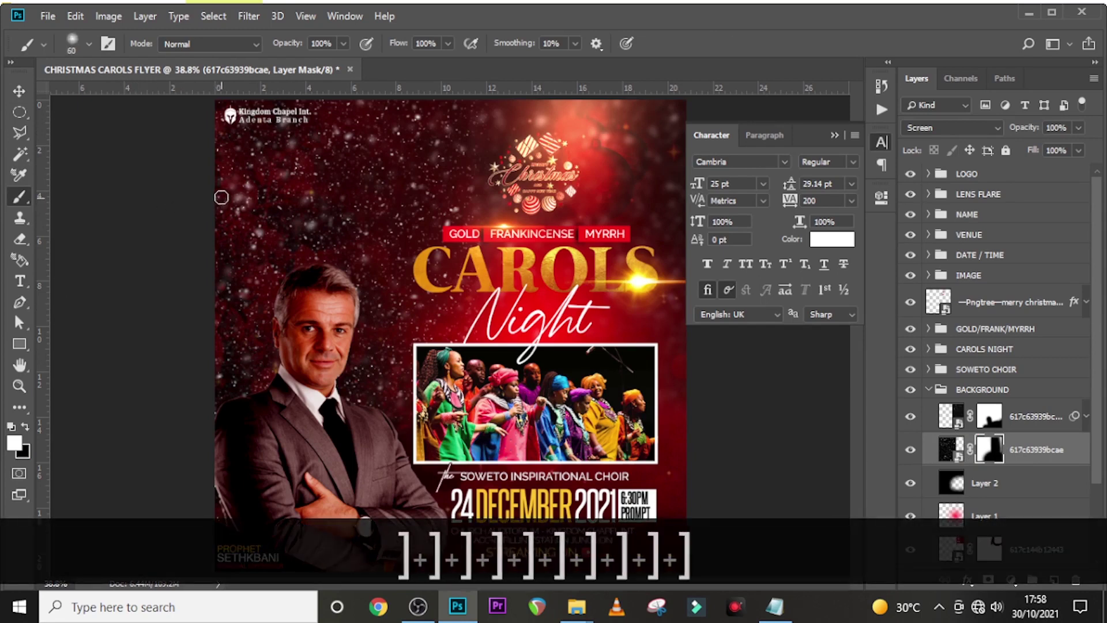
pyautogui.press(']')
pyautogui.press(']')
pyautogui.press(']')
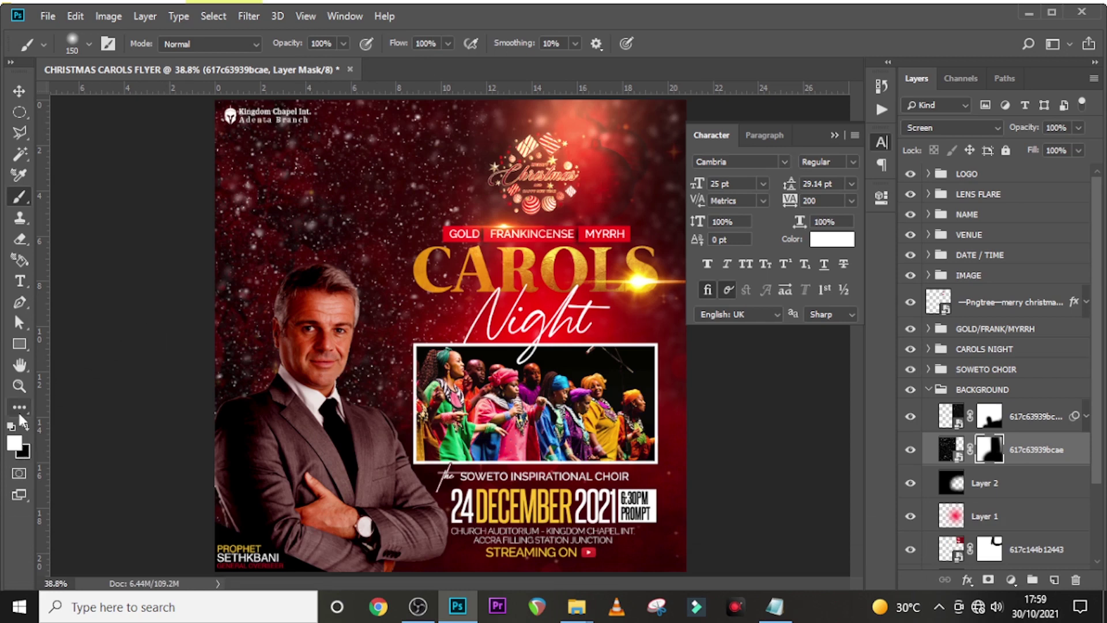
pyautogui.click(25, 426)
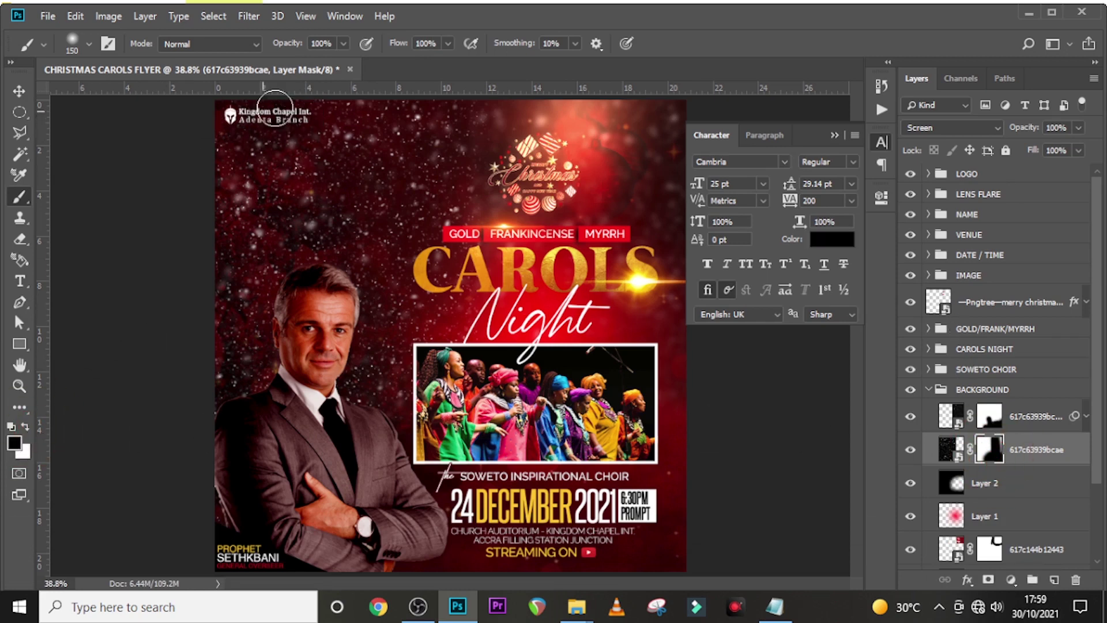
pyautogui.press(']')
pyautogui.press(']')
pyautogui.press(']')
pyautogui.press(']')
pyautogui.press(']')
pyautogui.press(']')
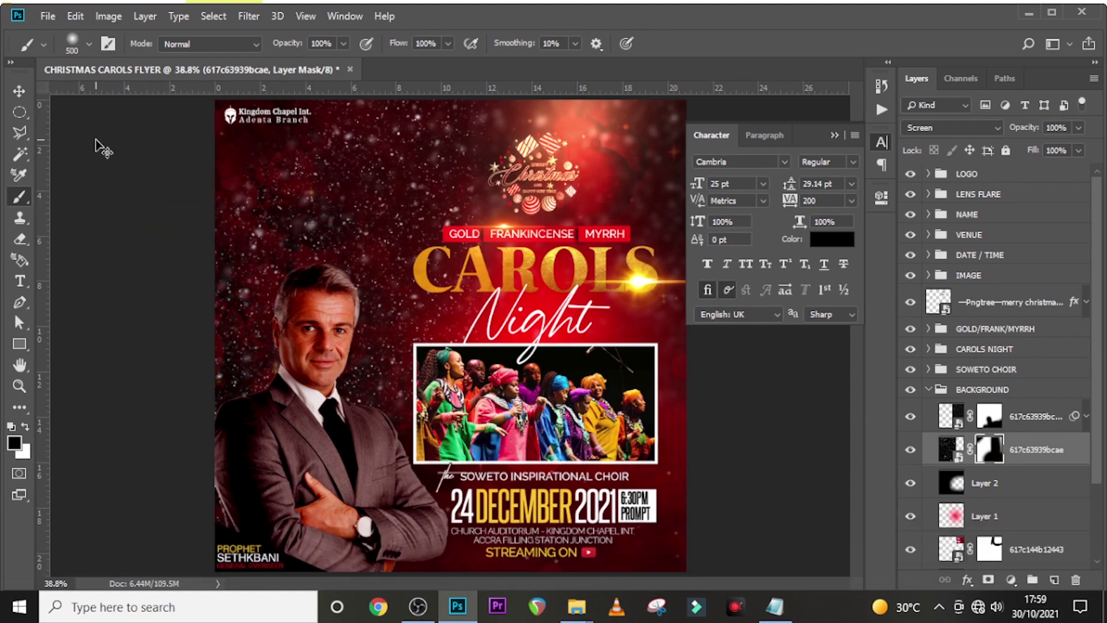
# Paint white on the snow layer's mask above and beside the man's head to bring snow back there.
pyautogui.hotkey('ctrl', '-')
pyautogui.press('x')
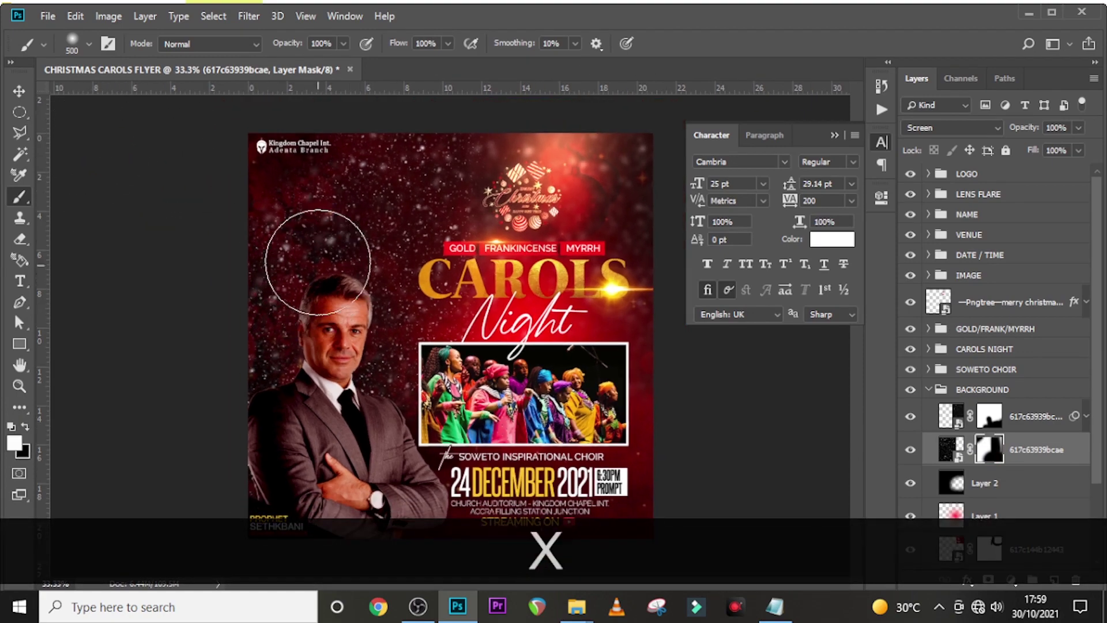
pyautogui.moveTo(304, 227)
pyautogui.mouseDown()
pyautogui.moveTo(284, 218)
pyautogui.moveTo(314, 223)
pyautogui.moveTo(276, 218)
pyautogui.moveTo(281, 229)
pyautogui.moveTo(279, 218)
pyautogui.moveTo(320, 215)
pyautogui.moveTo(397, 293)
pyautogui.mouseUp()
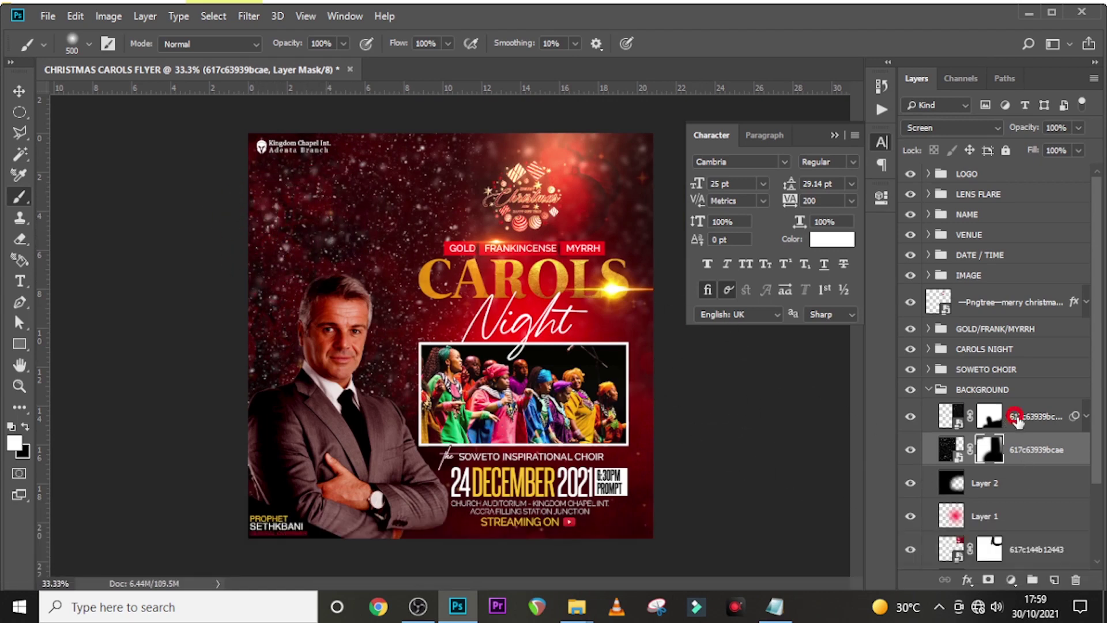
# Paint black at 50% brush opacity on a new layer at the top of the BACKGROUND group, and collapse the group.
pyautogui.hotkey('ctrl', 'z')
pyautogui.hotkey('ctrl', 'z')
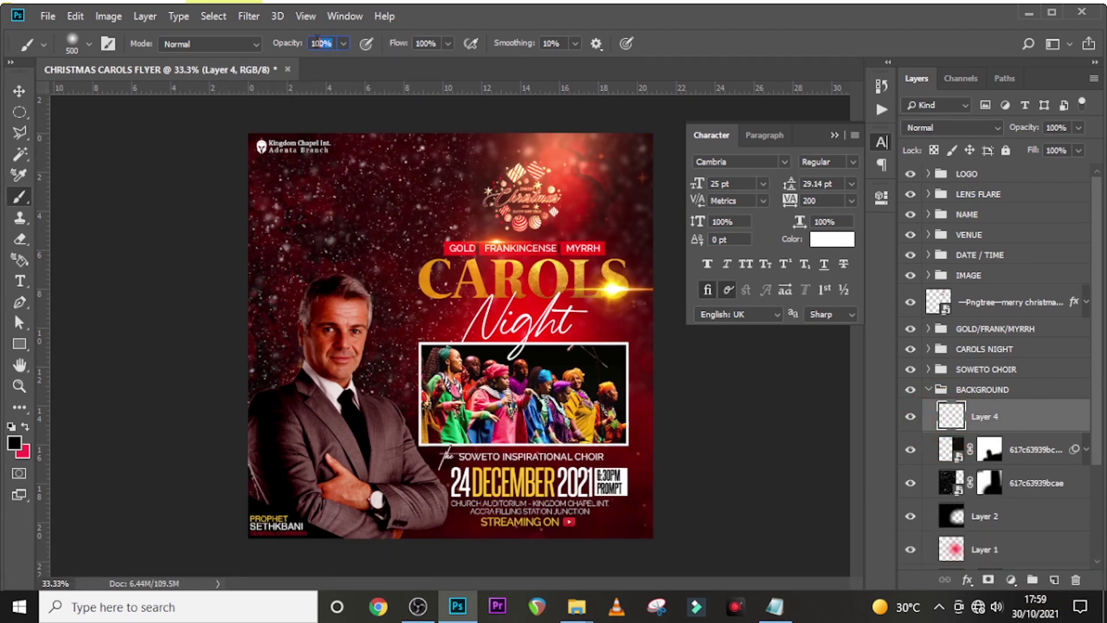
pyautogui.write('50')
pyautogui.press('Return')
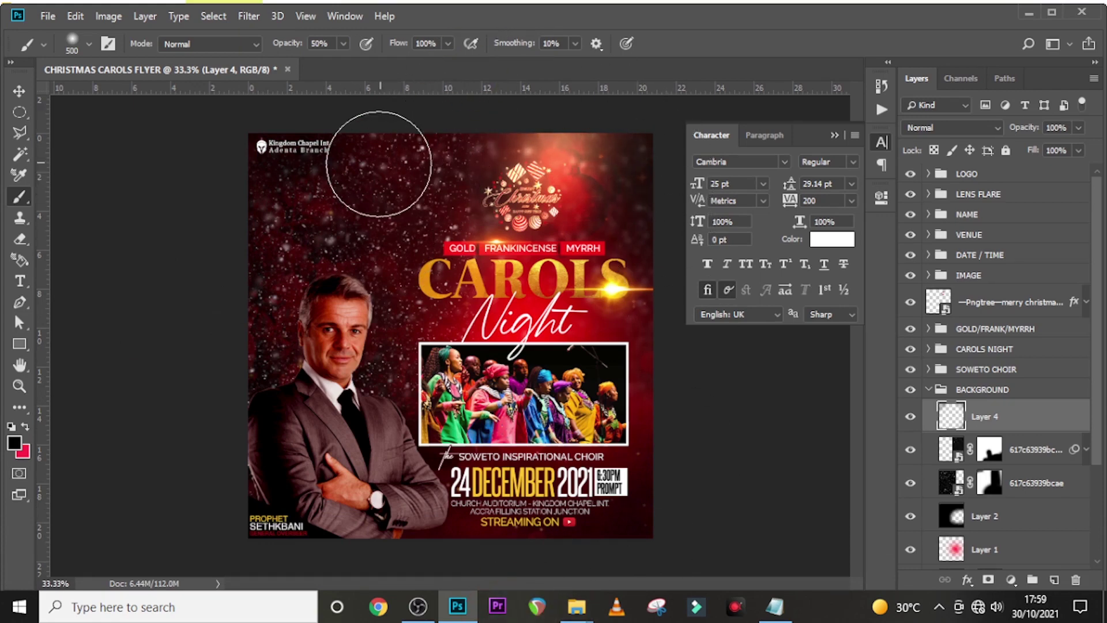
pyautogui.click(928, 389)
pyautogui.click(949, 396)
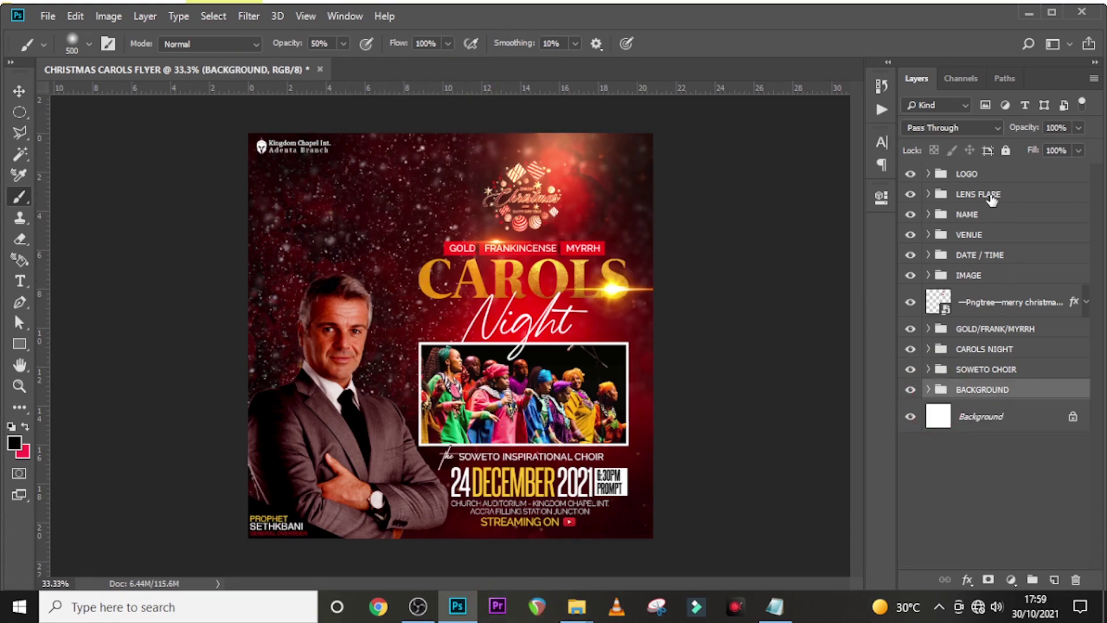